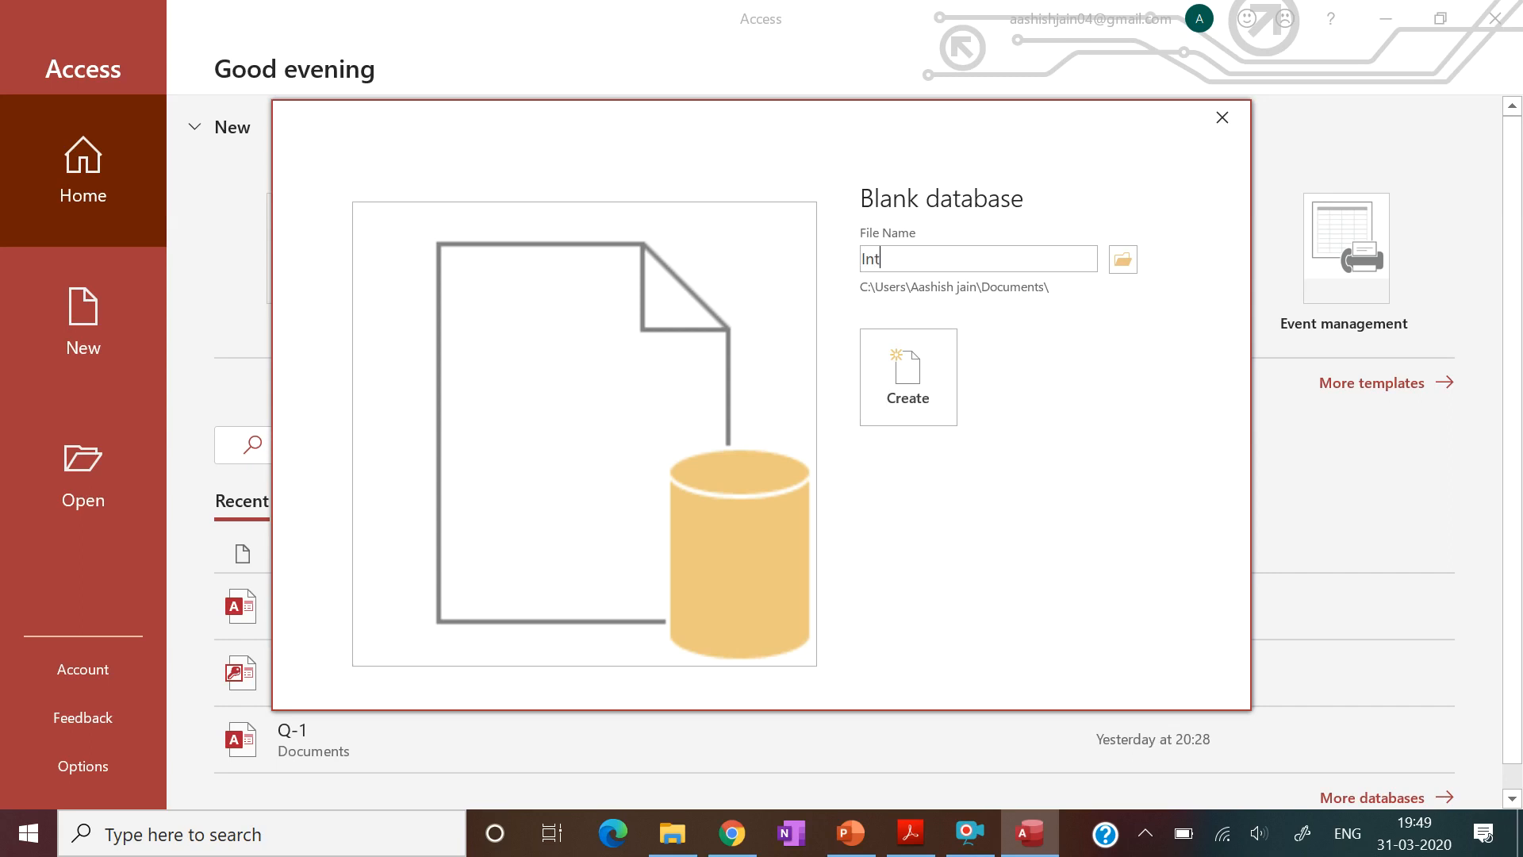
# - Create a blank database named Introduction, saved in the Desktop folder
pyautogui.write('tion')
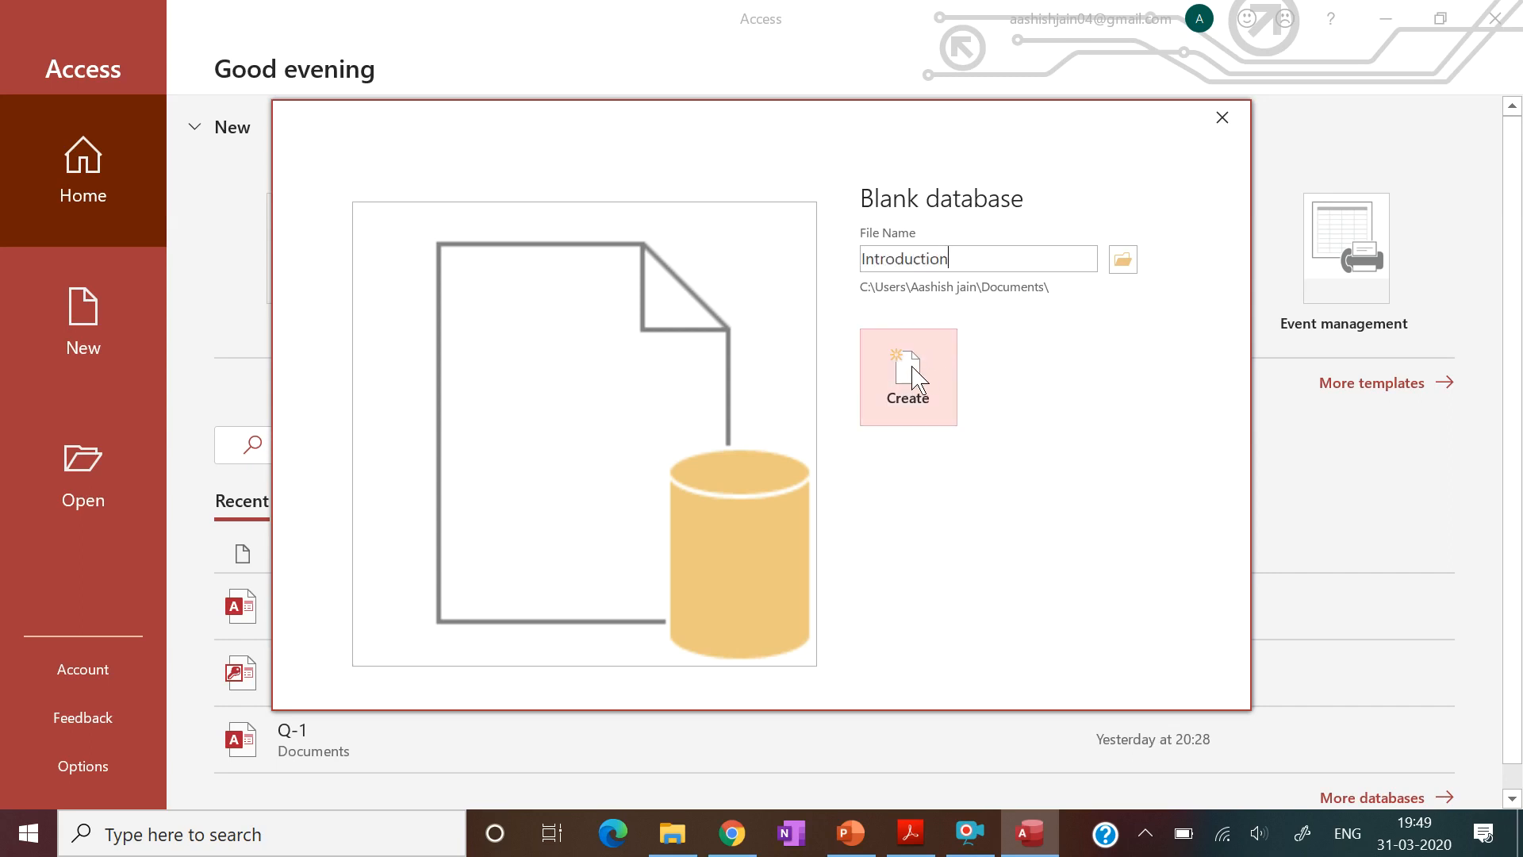
pyautogui.click(1123, 259)
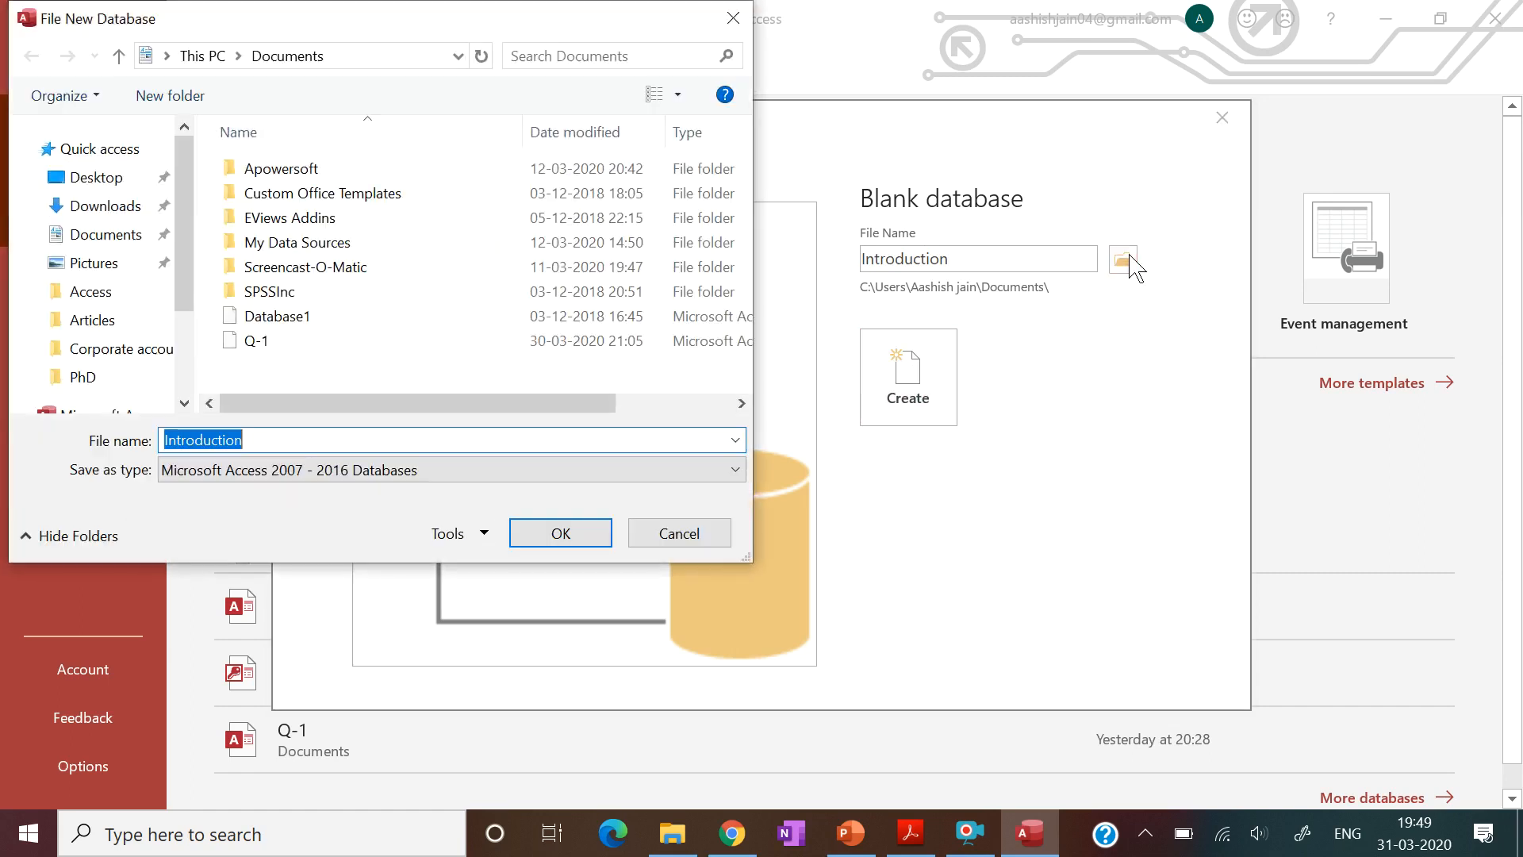
pyautogui.scroll(-4, 103, 186)
pyautogui.click(103, 167)
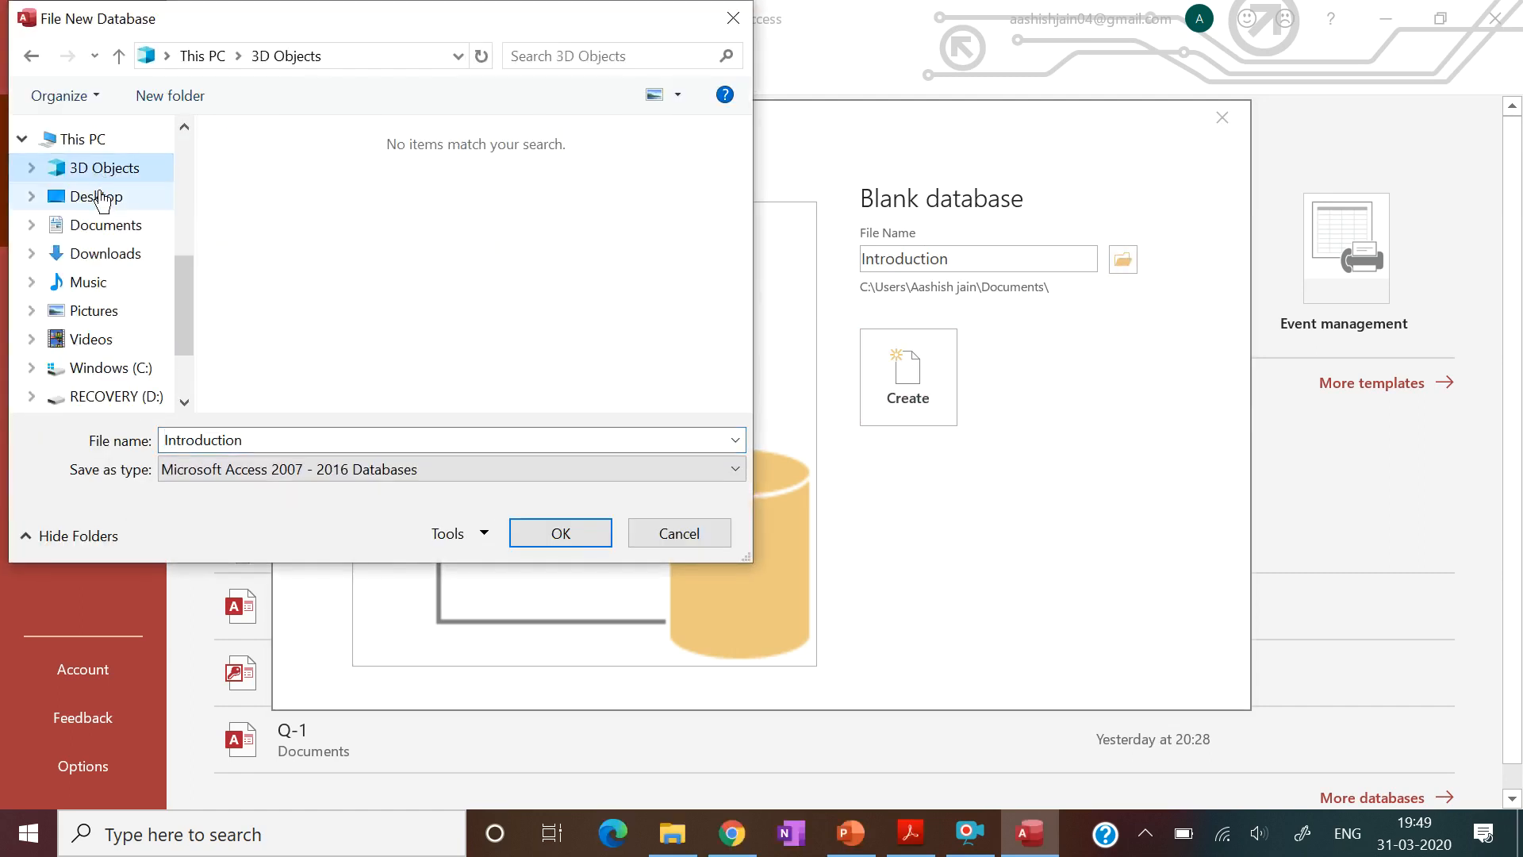
pyautogui.click(102, 199)
pyautogui.click(582, 533)
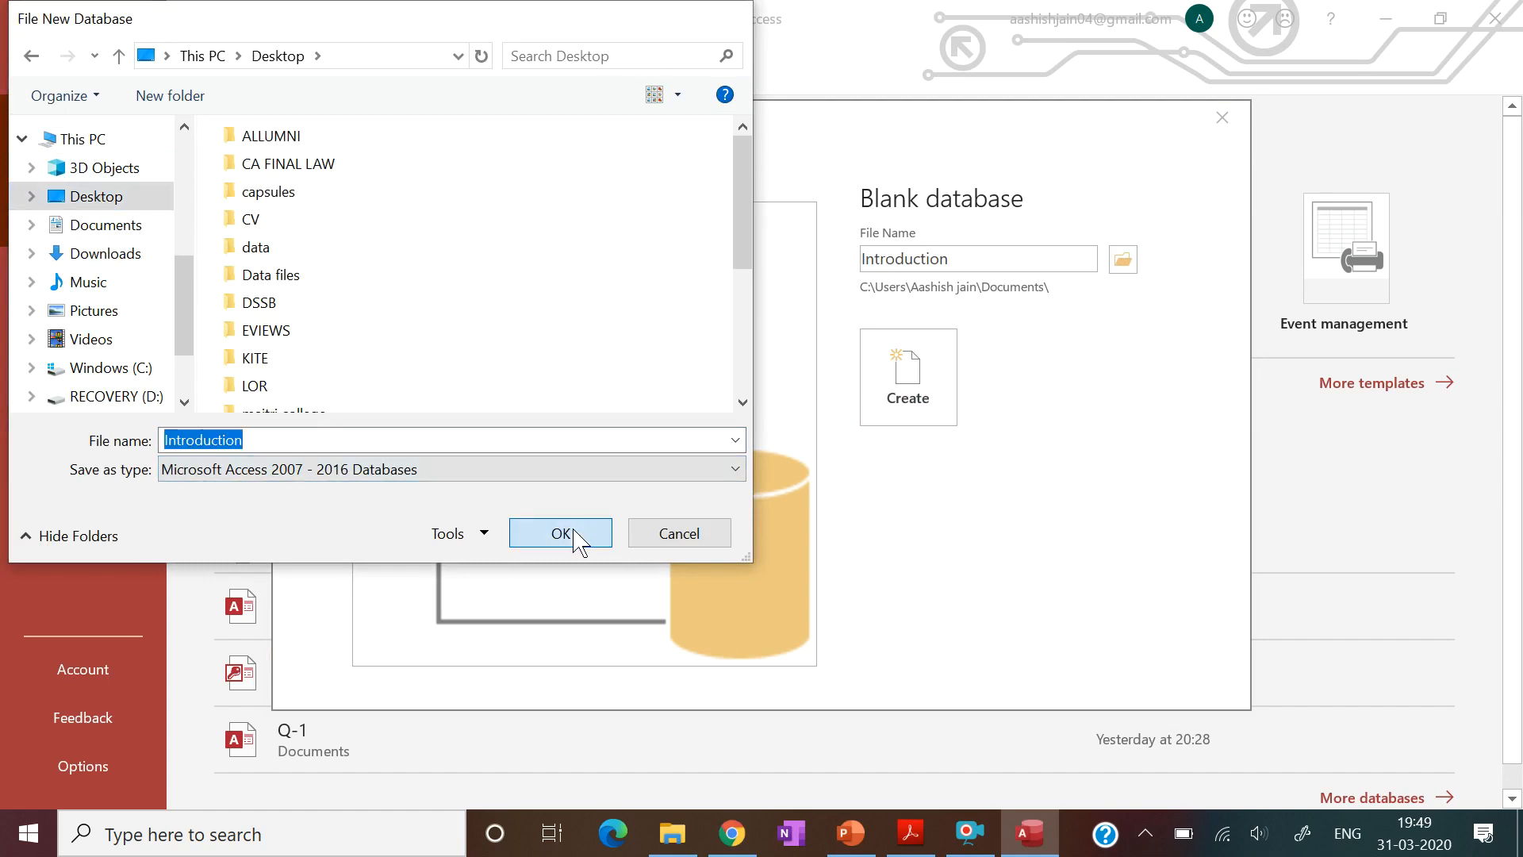
pyautogui.click(904, 401)
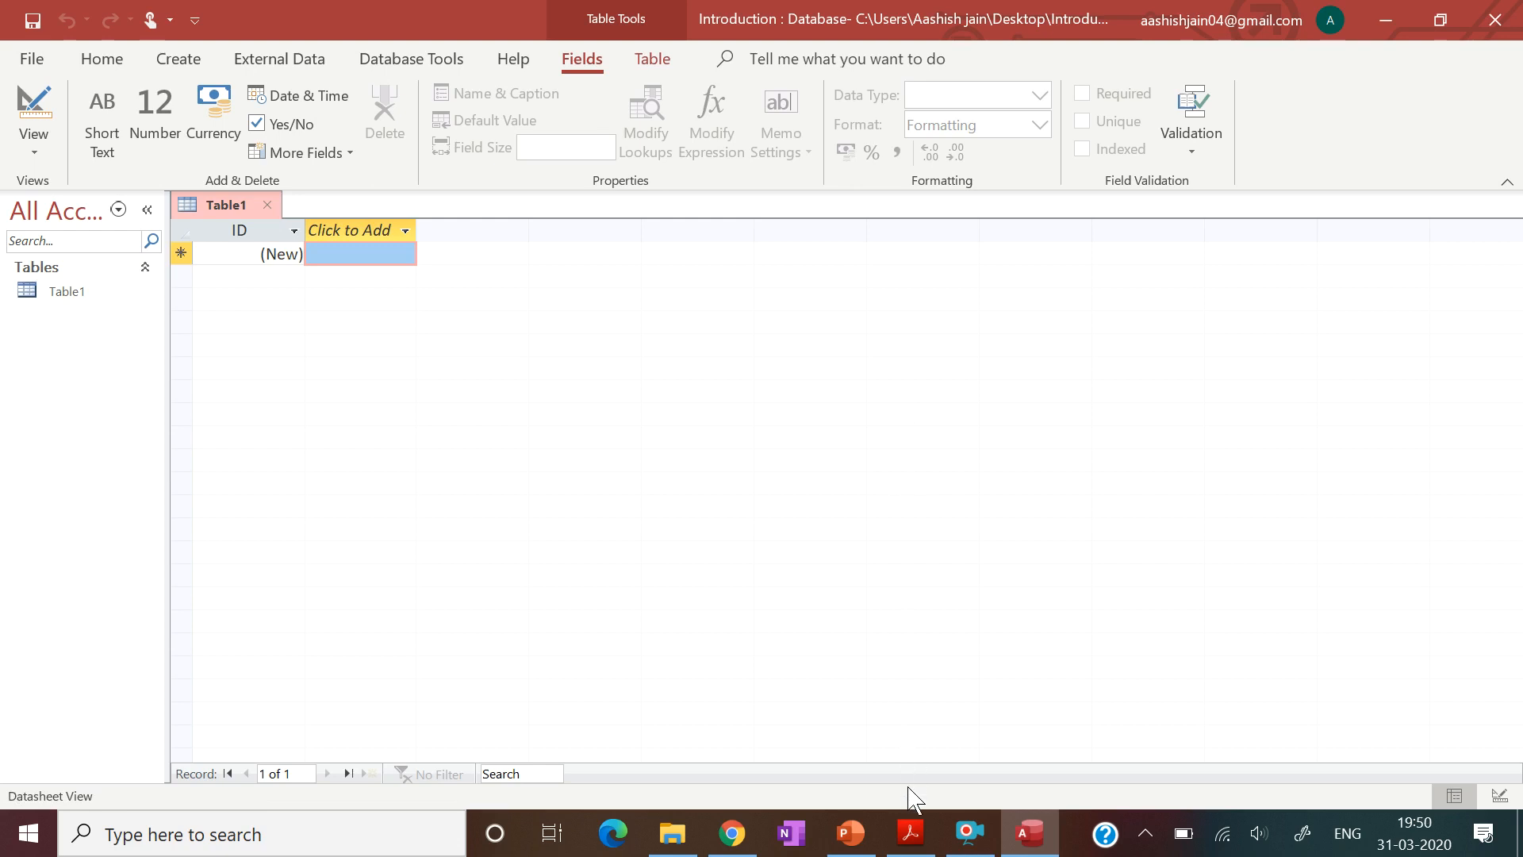
# - Switch to Acrobat Reader and read the Employee Table, Department Table and Rules sections of the assignment PDF
pyautogui.click(911, 835)
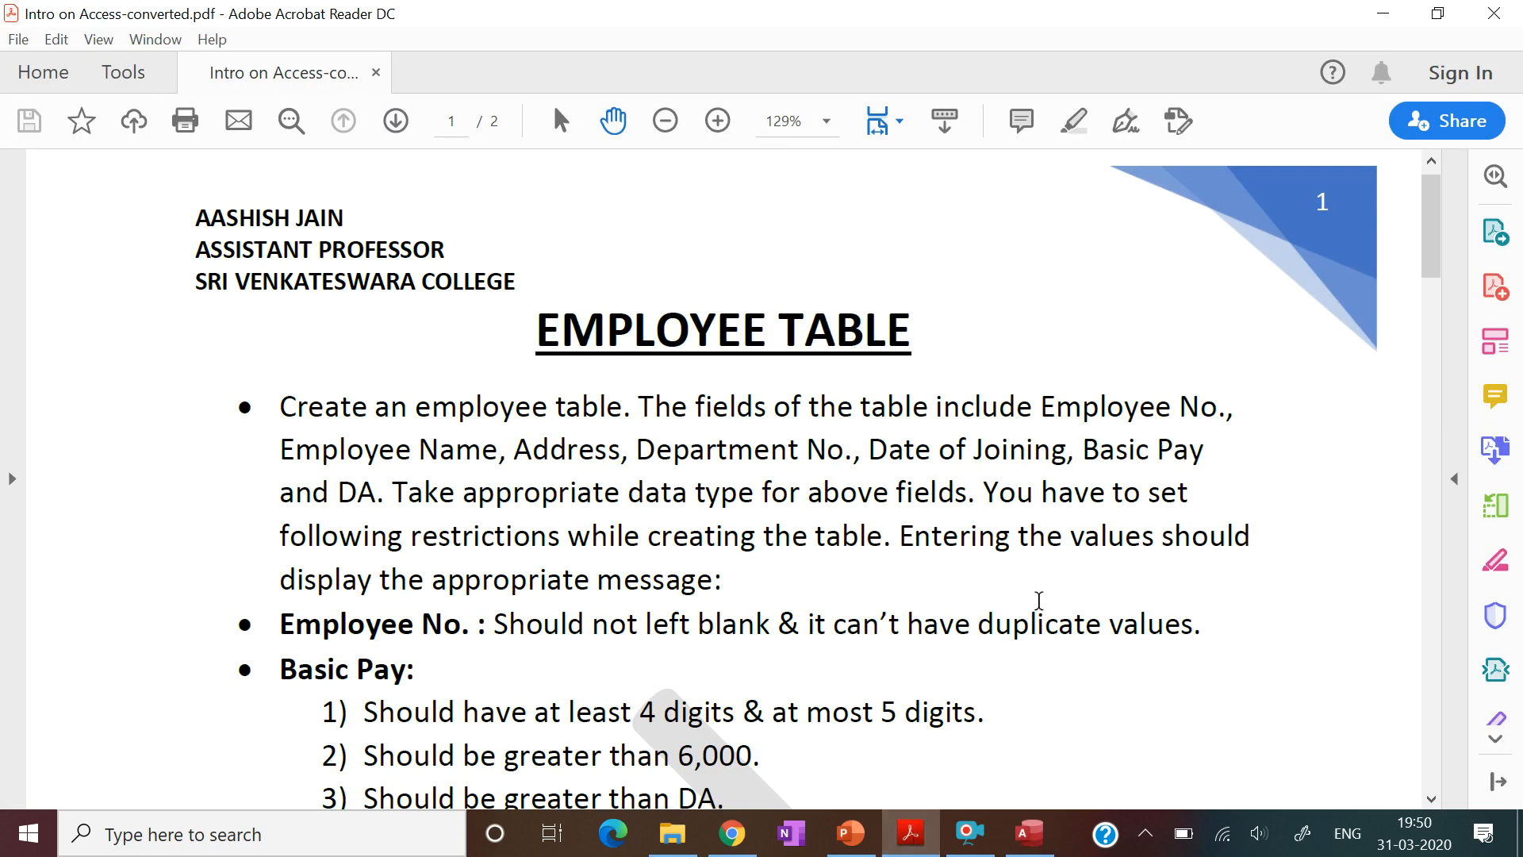
pyautogui.scroll(-2, 1038, 601)
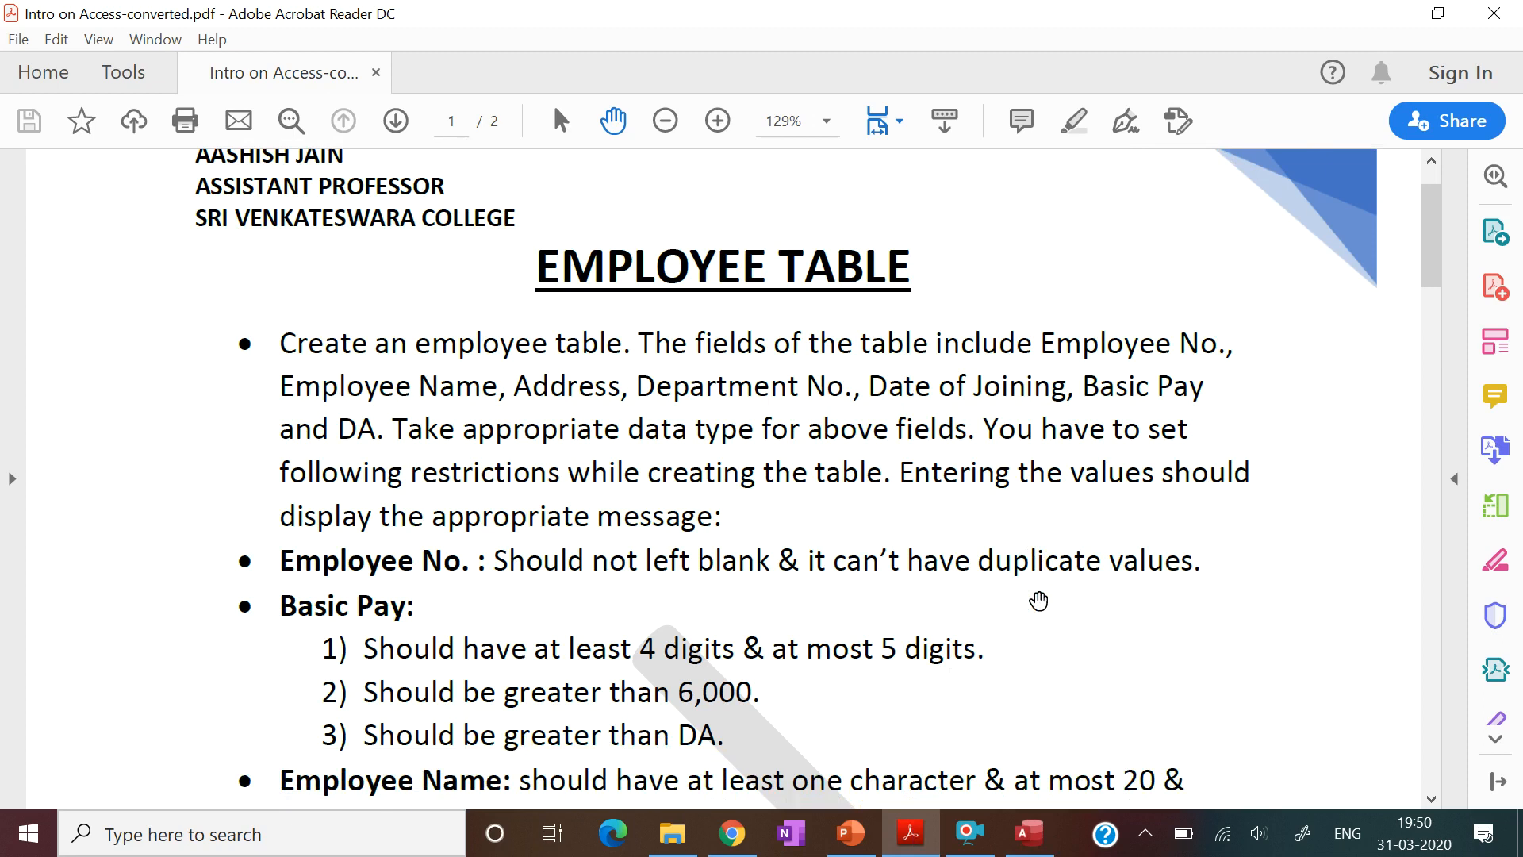
pyautogui.scroll(-3, 1038, 601)
pyautogui.scroll(-1, 1039, 600)
pyautogui.scroll(1, 1038, 601)
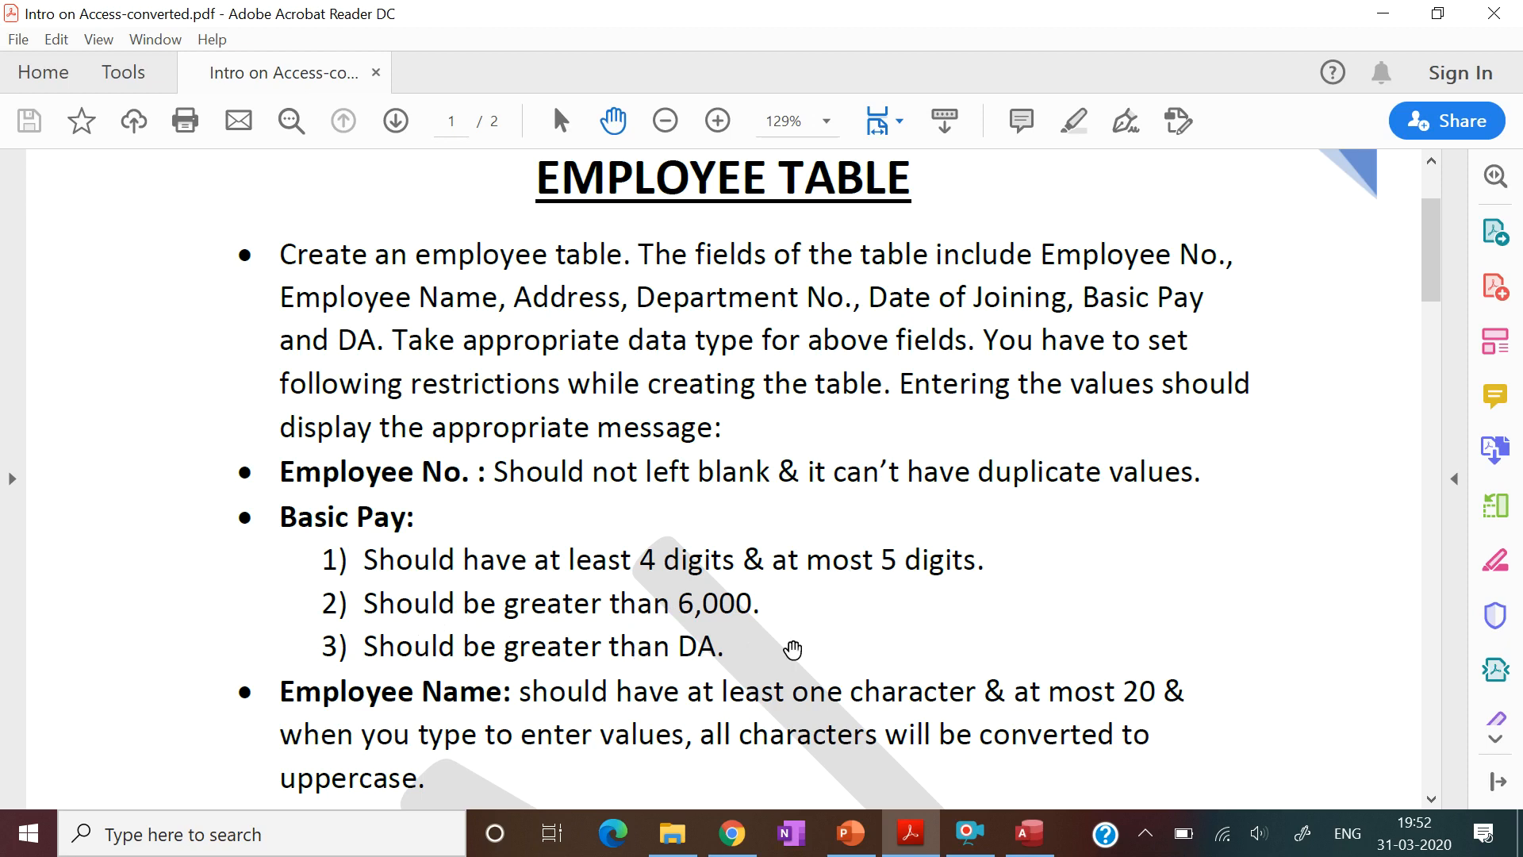
pyautogui.scroll(-2, 793, 649)
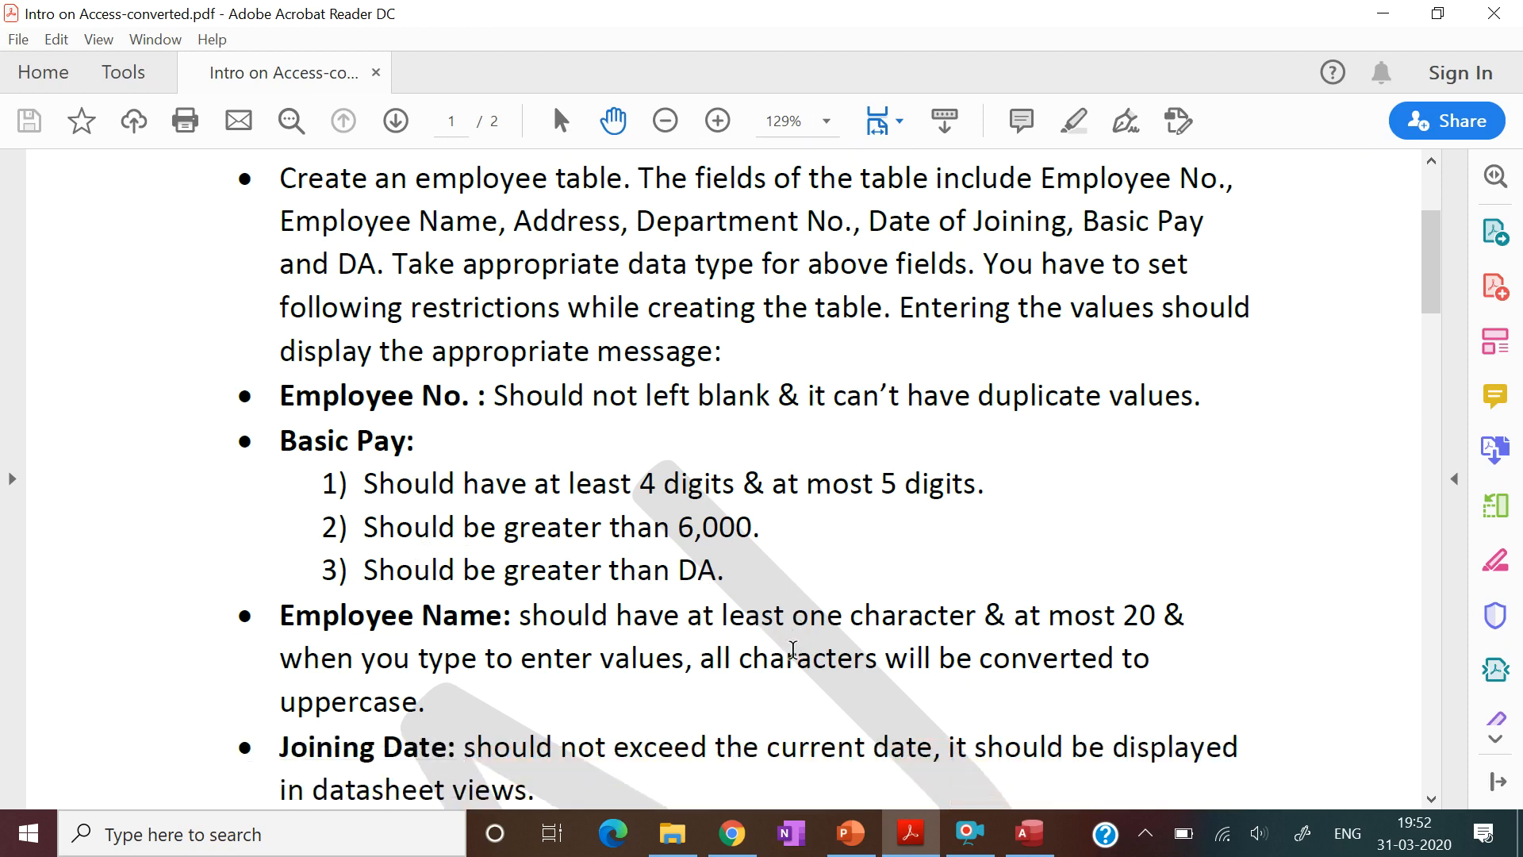
pyautogui.scroll(-1, 793, 649)
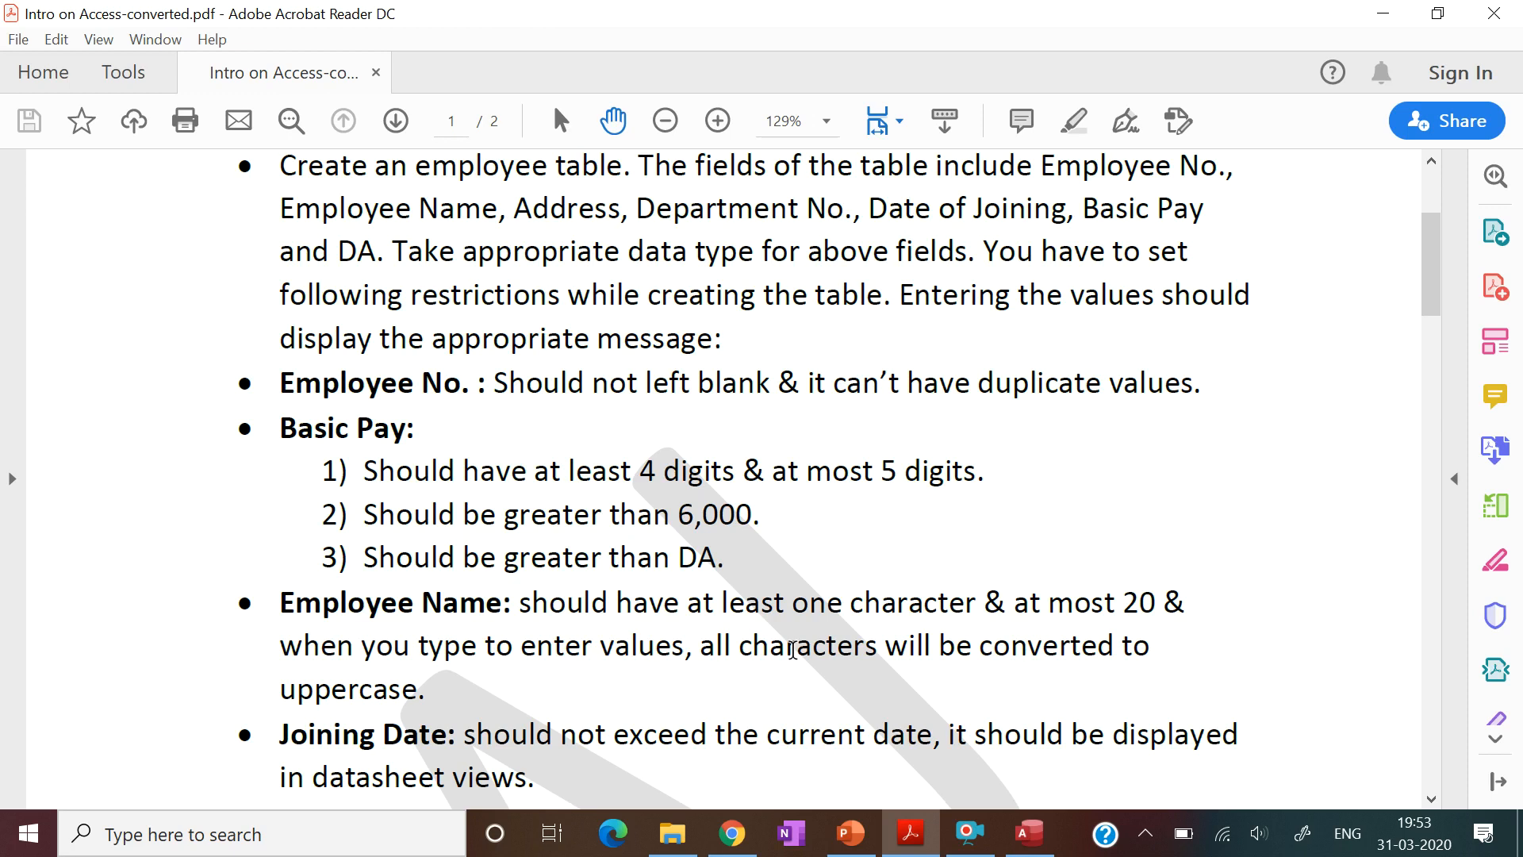
pyautogui.scroll(-1, 792, 651)
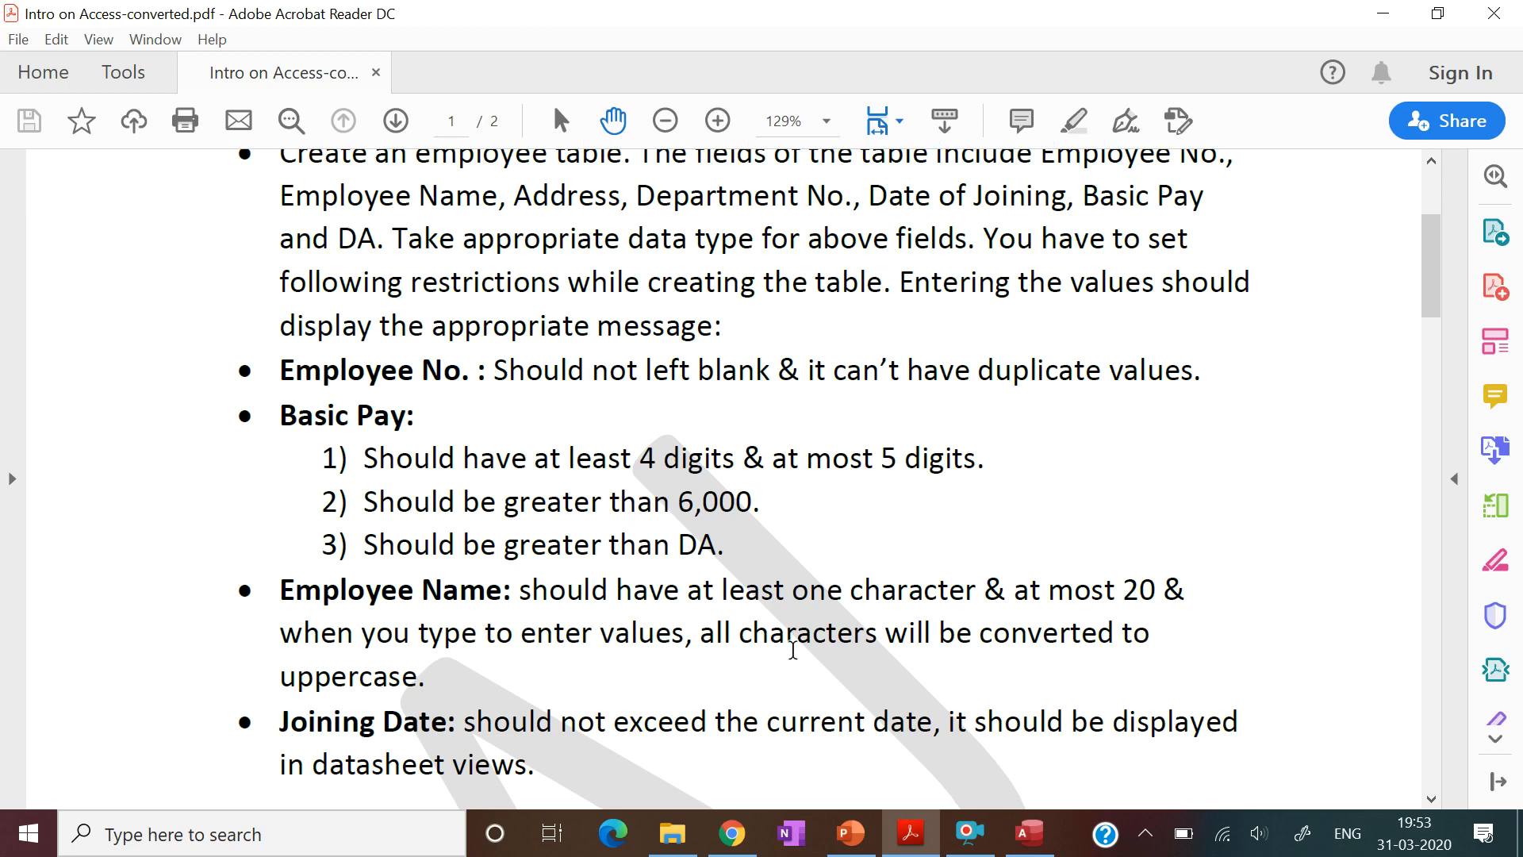
pyautogui.scroll(-3, 792, 651)
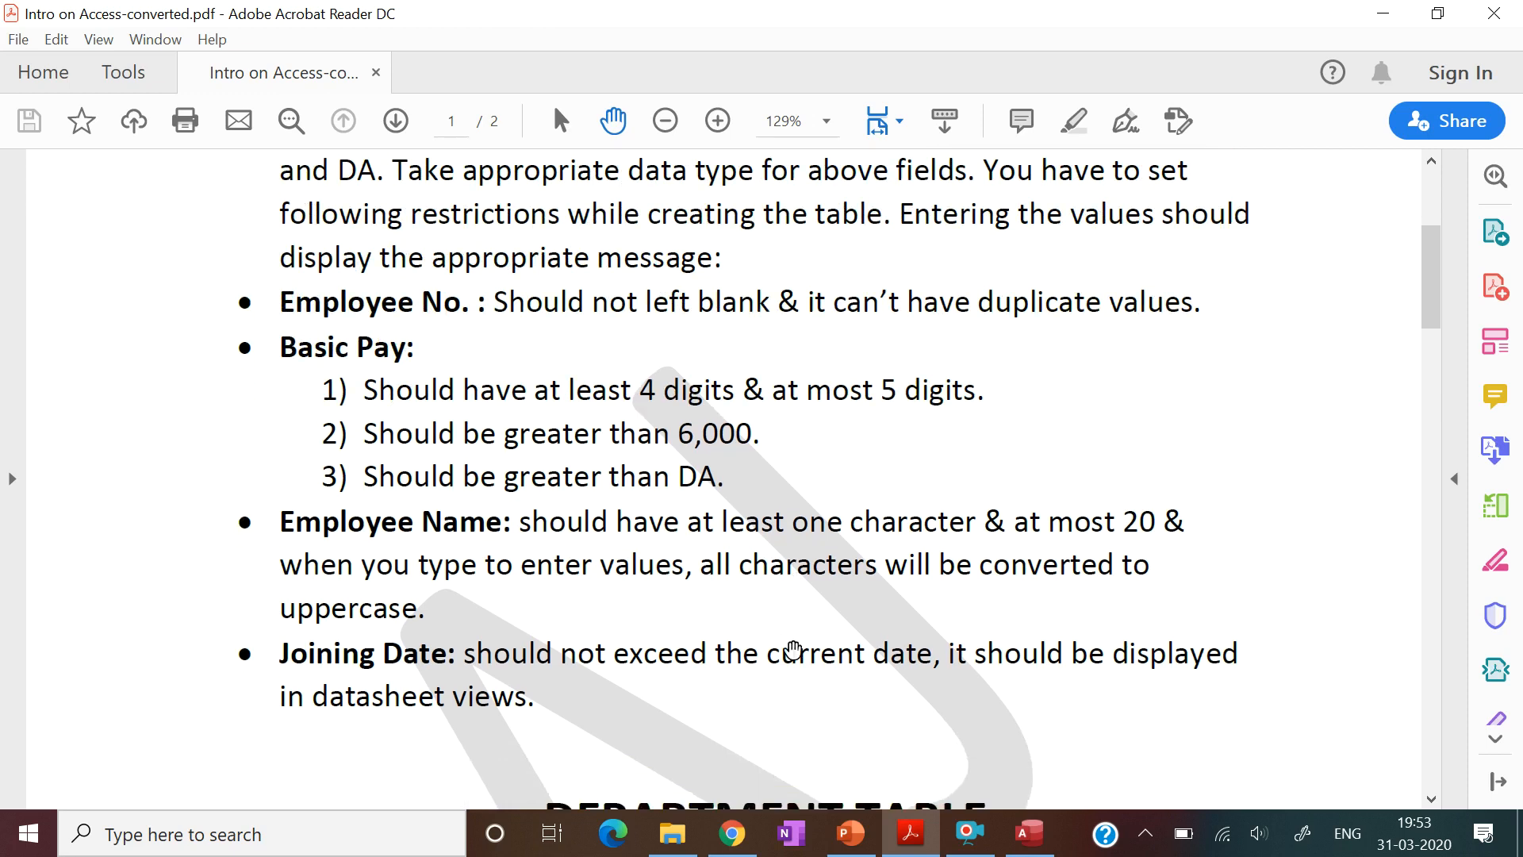
pyautogui.scroll(-10, 793, 650)
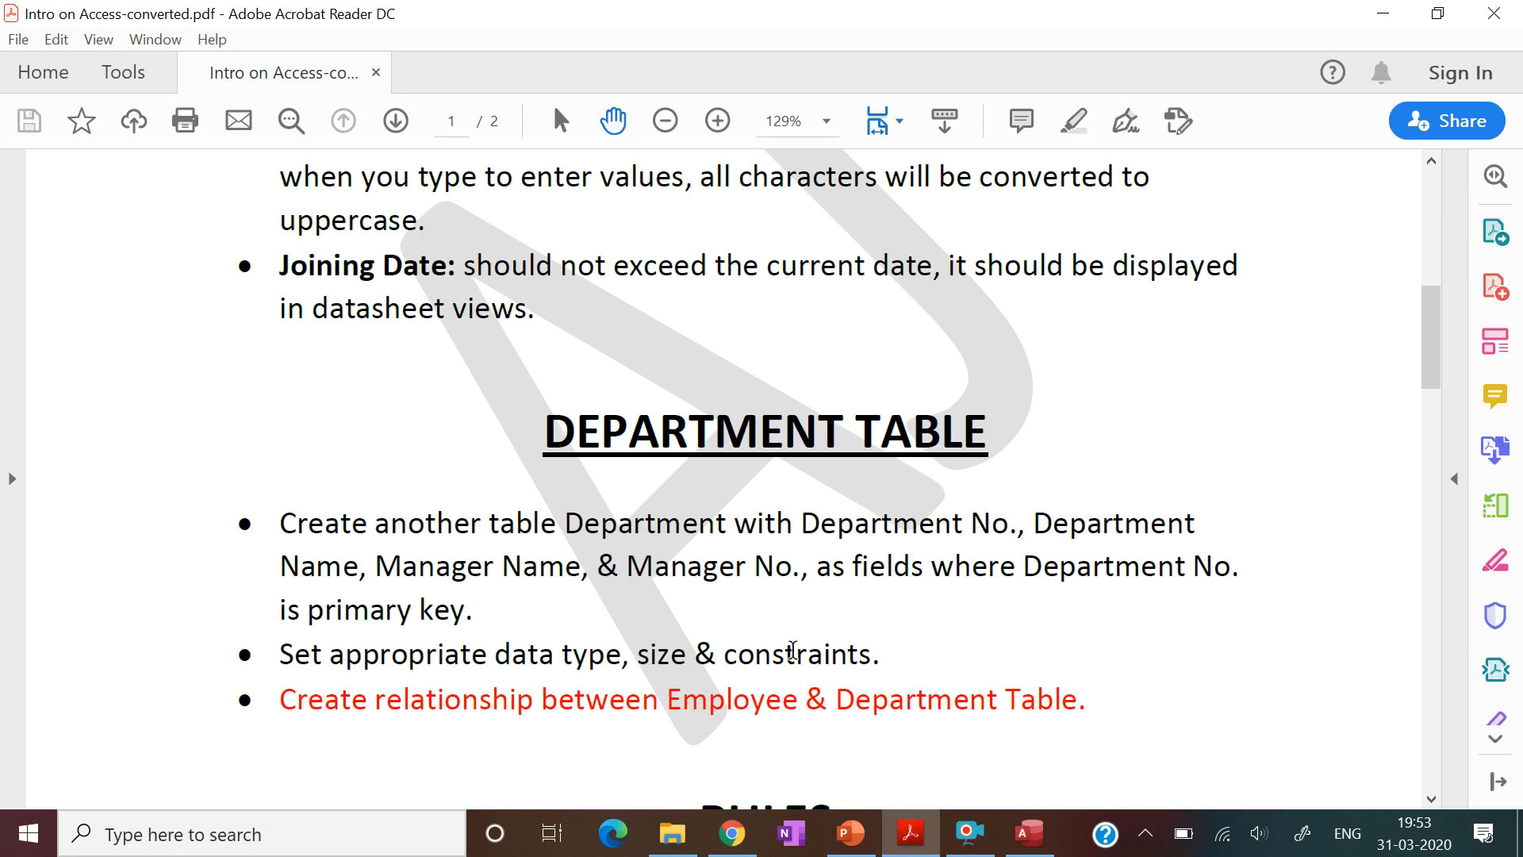
pyautogui.scroll(-6, 792, 651)
pyautogui.scroll(-6, 792, 651)
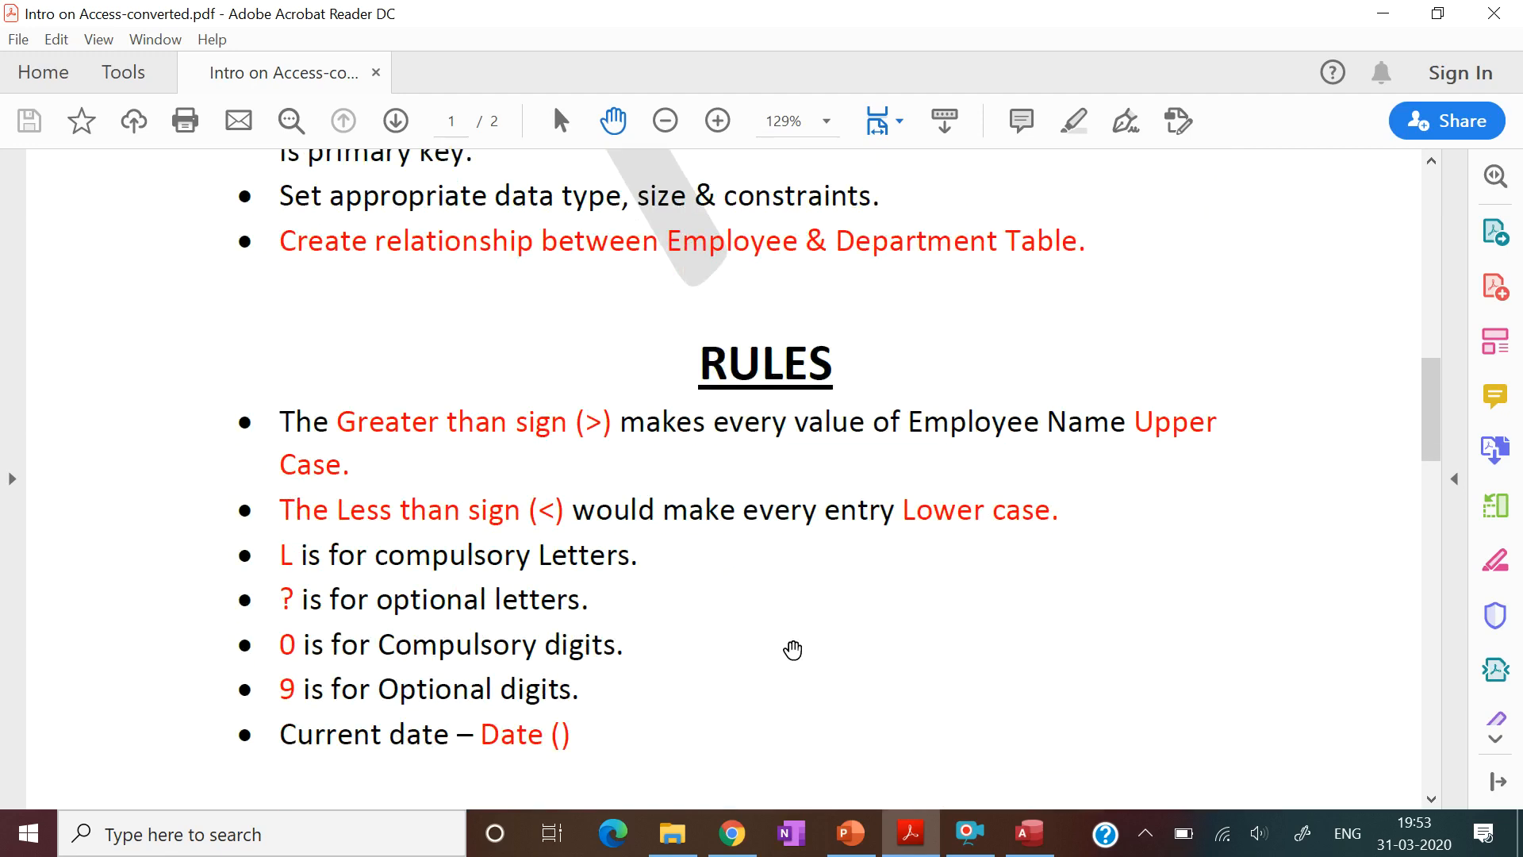
pyautogui.scroll(5, 792, 650)
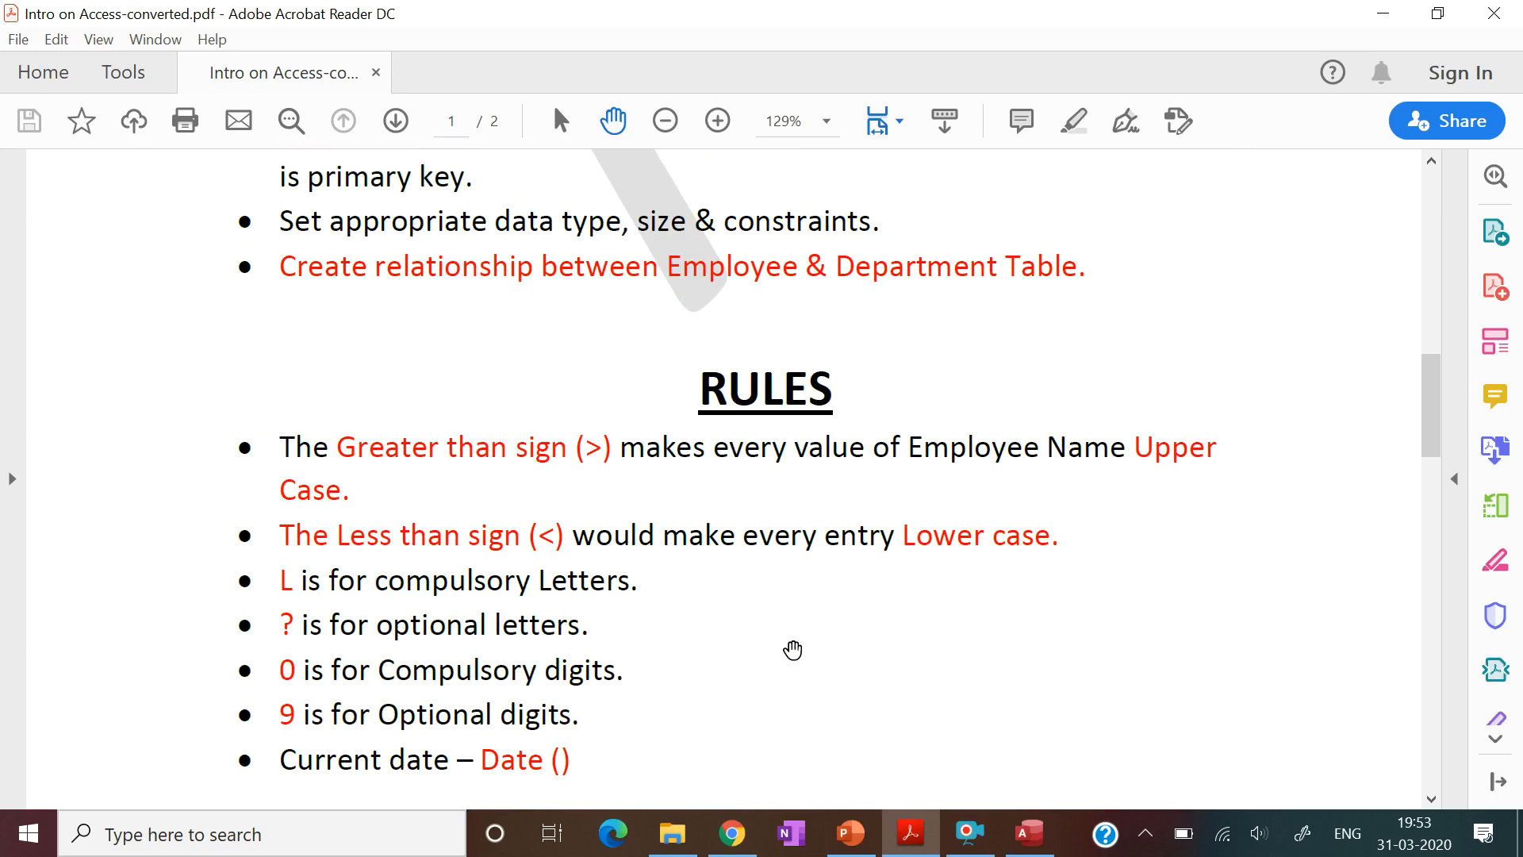
pyautogui.scroll(20, 793, 651)
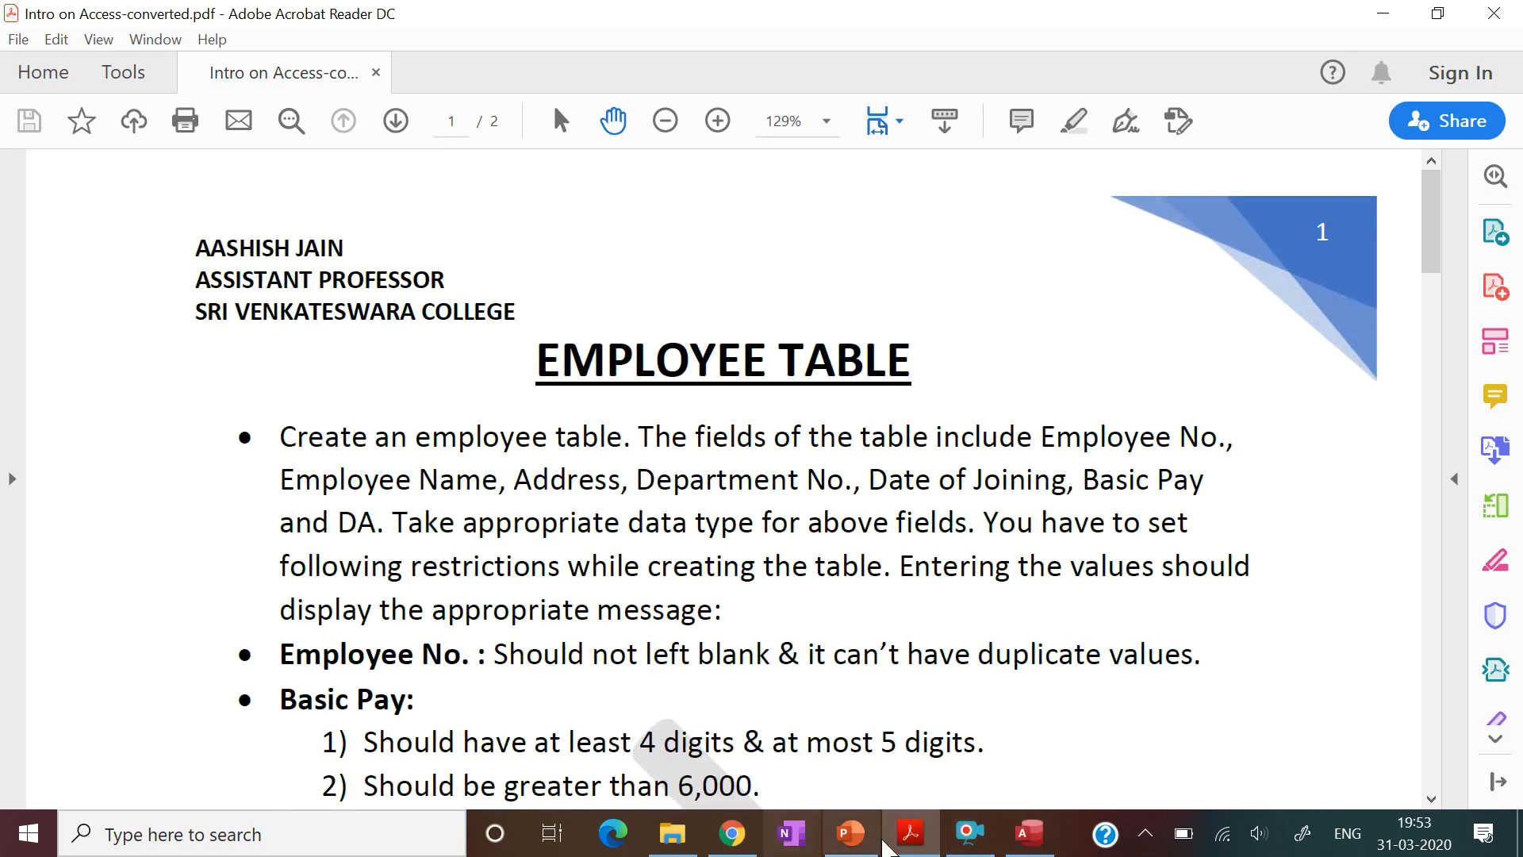
# - Switch back to Access and open Table1 in Design View, saving the table as Employee
pyautogui.click(1028, 841)
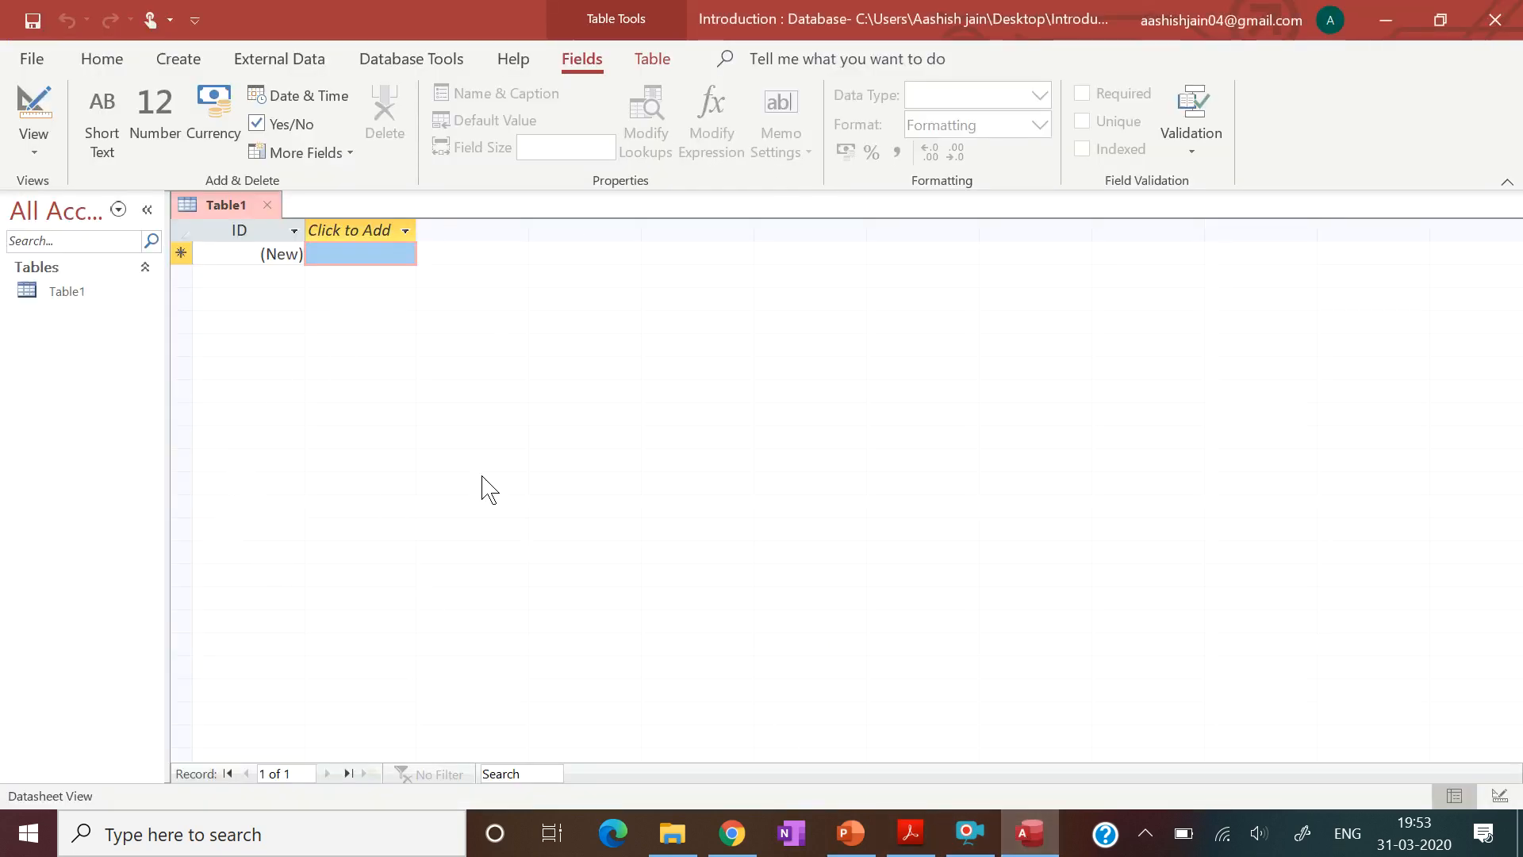
pyautogui.click(72, 293)
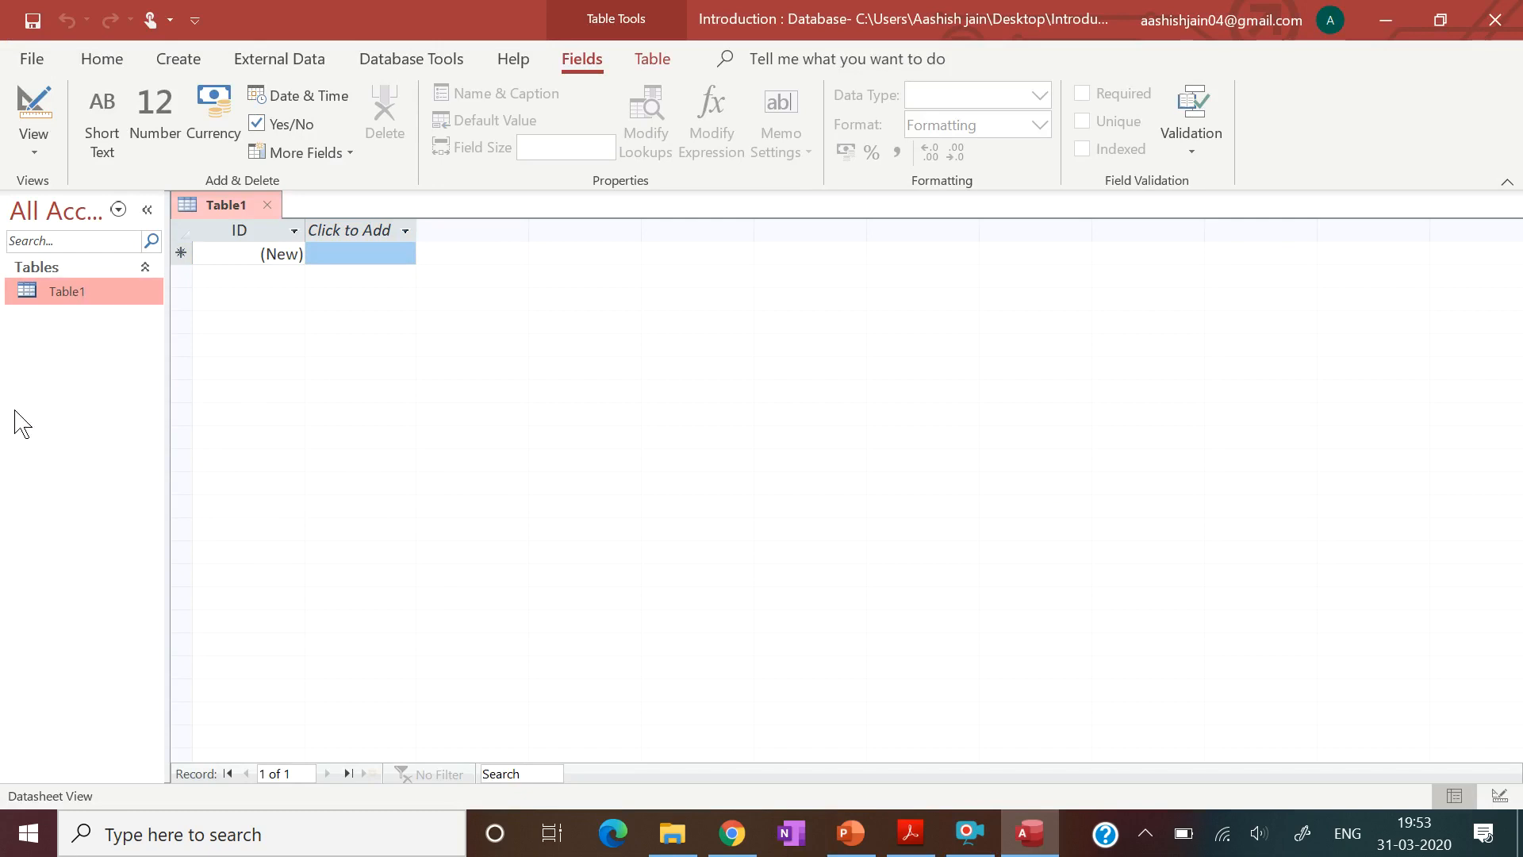
pyautogui.rightClick(104, 304)
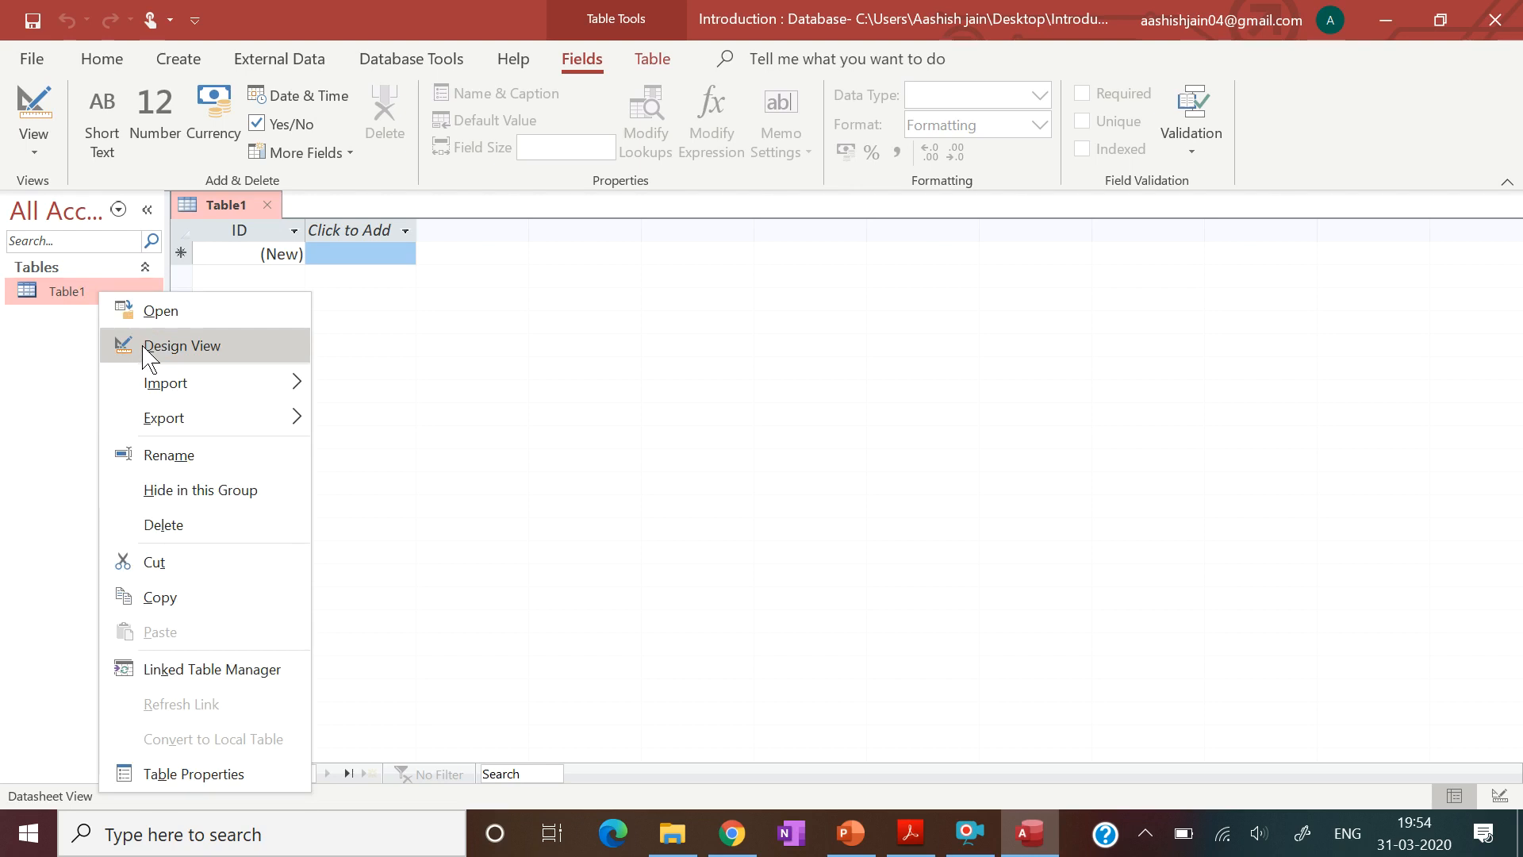
pyautogui.click(181, 346)
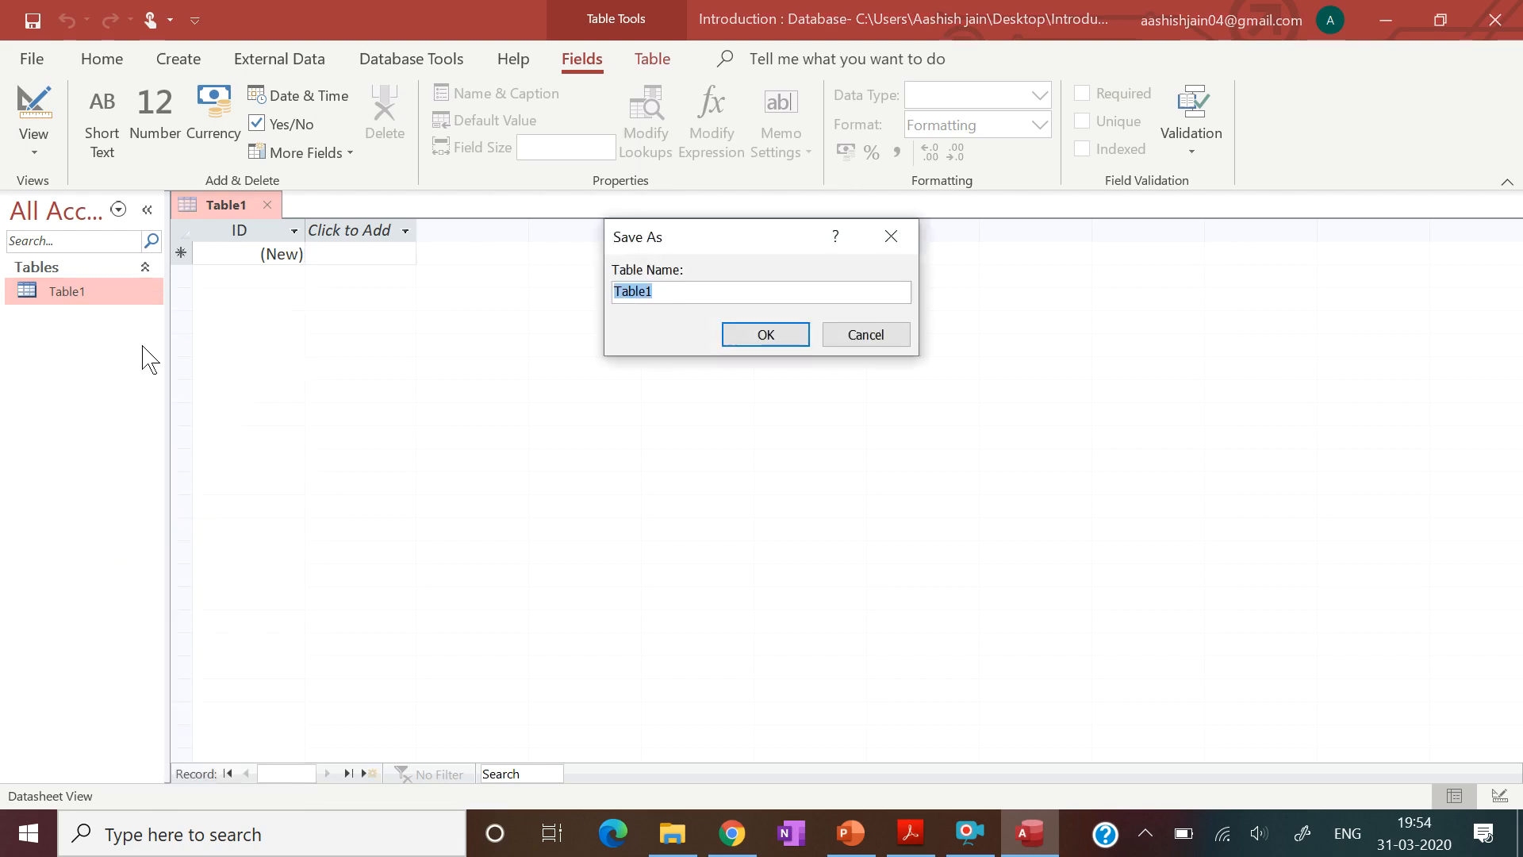
pyautogui.press('BackSpace')
pyautogui.write('Employee')
pyautogui.click(758, 339)
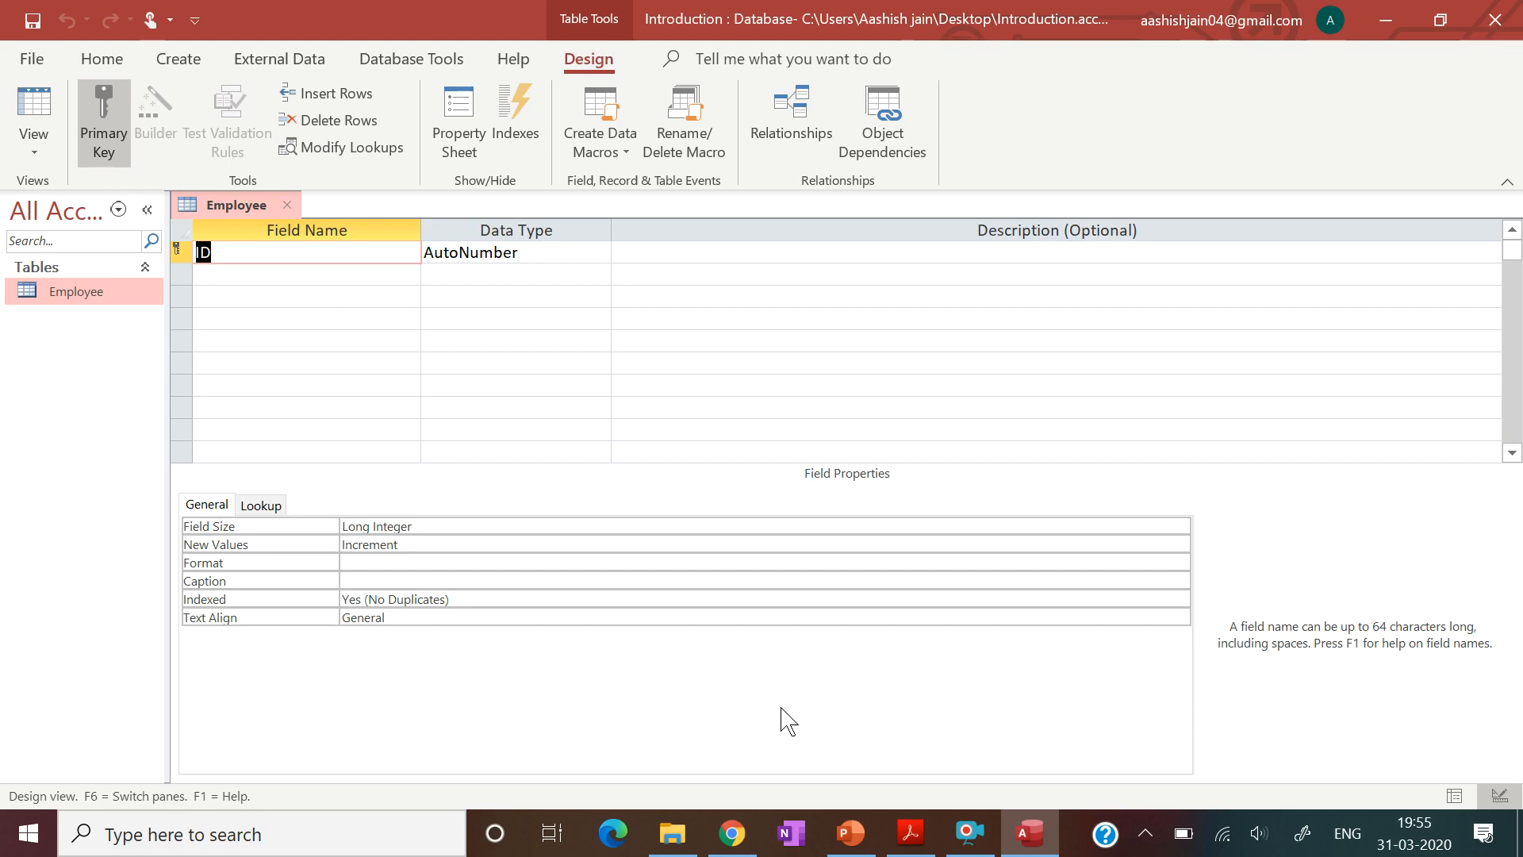
# - Check the required fields in the assignment PDF and rename the Employee table's ID field as E Name
pyautogui.click(911, 835)
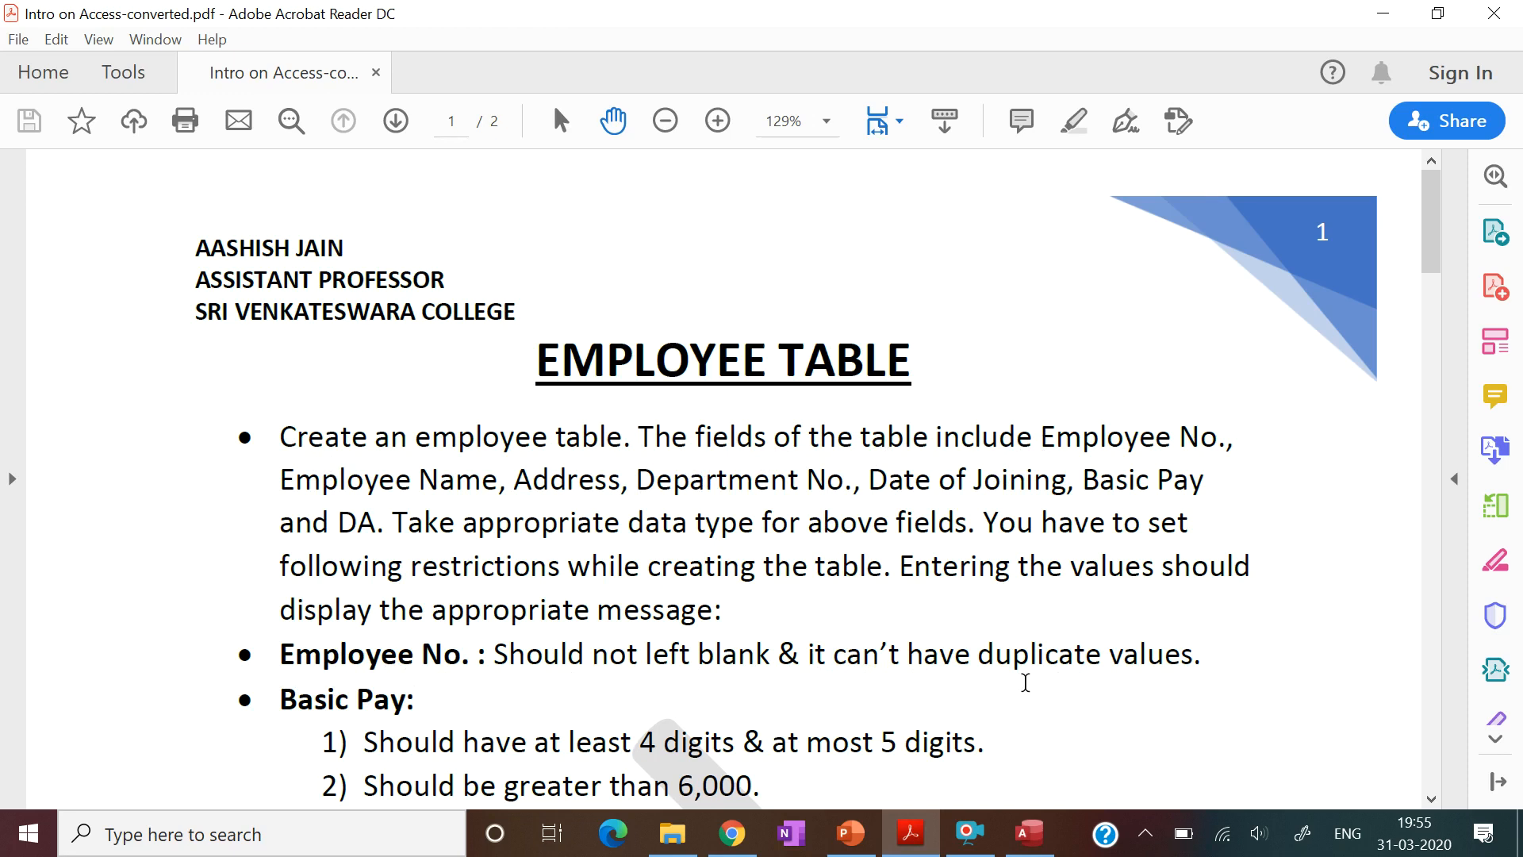
pyautogui.click(911, 825)
pyautogui.click(306, 260)
pyautogui.press('BackSpace')
pyautogui.press('BackSpace')
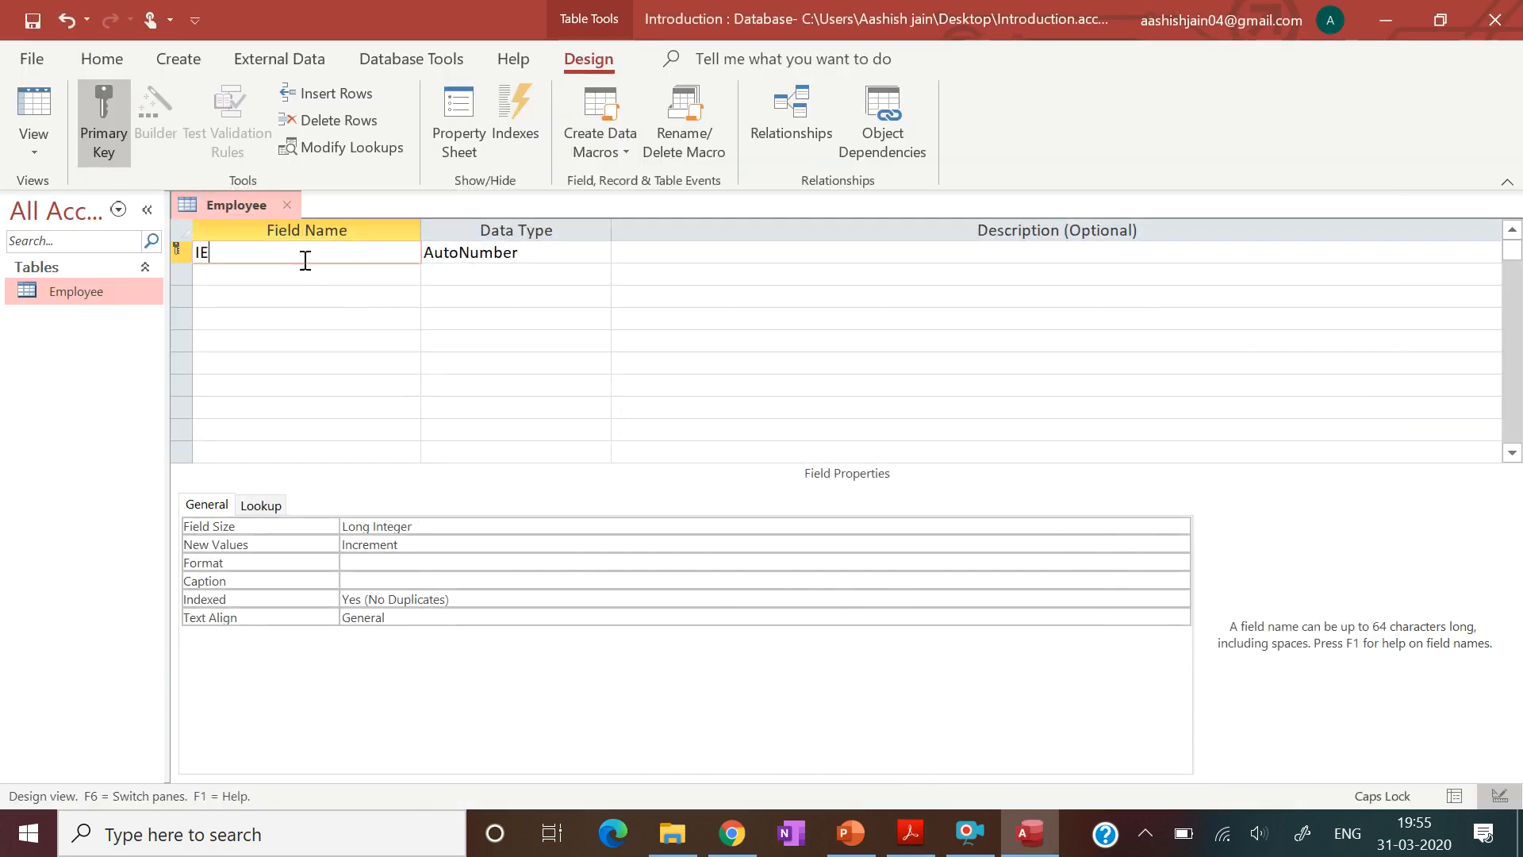
pyautogui.write('E Name')
pyautogui.press('Tab')
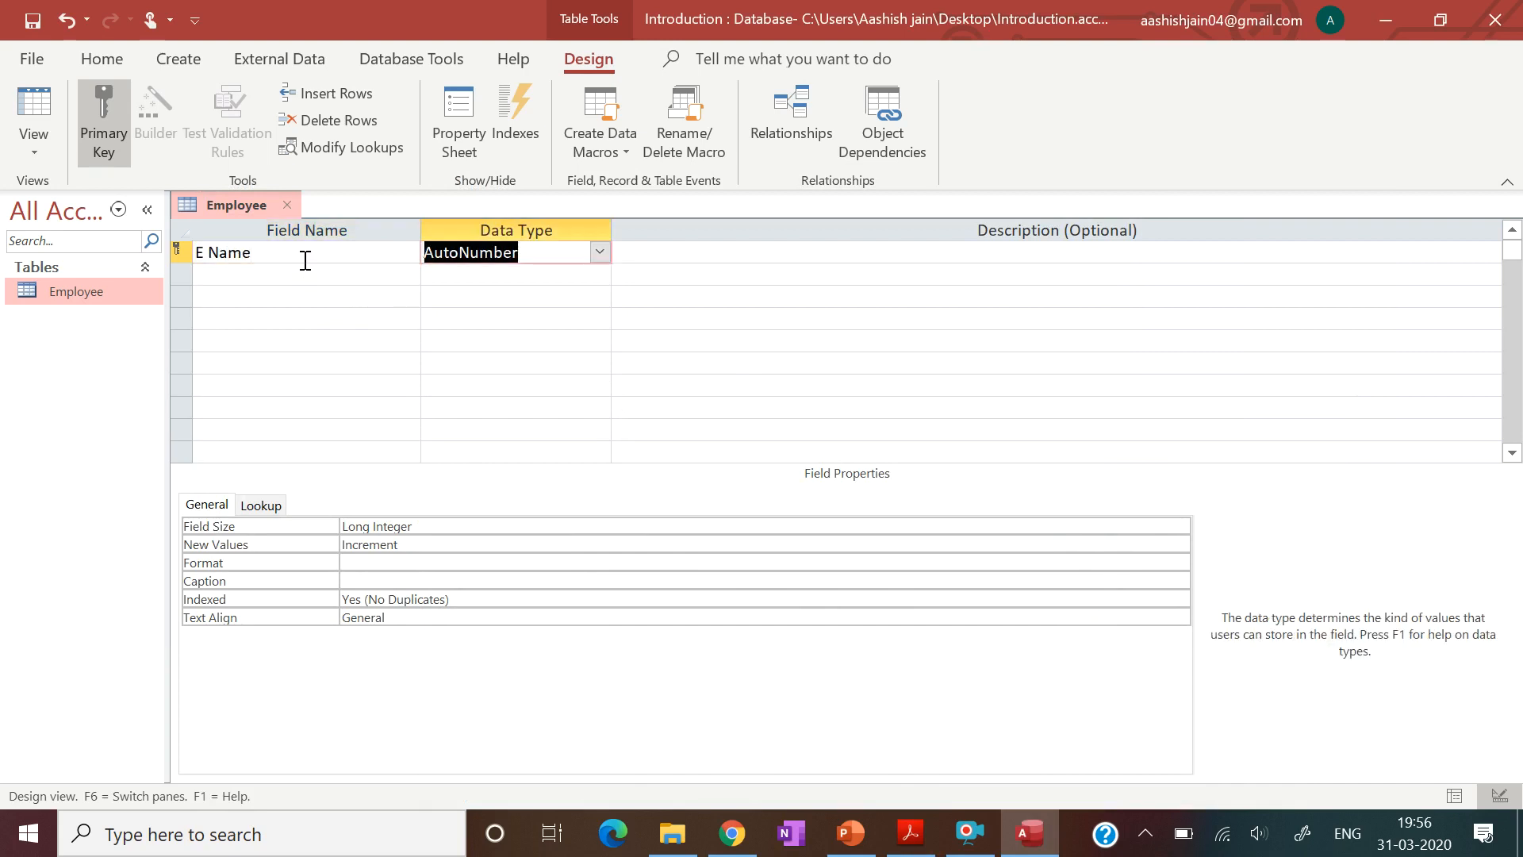
pyautogui.click(600, 253)
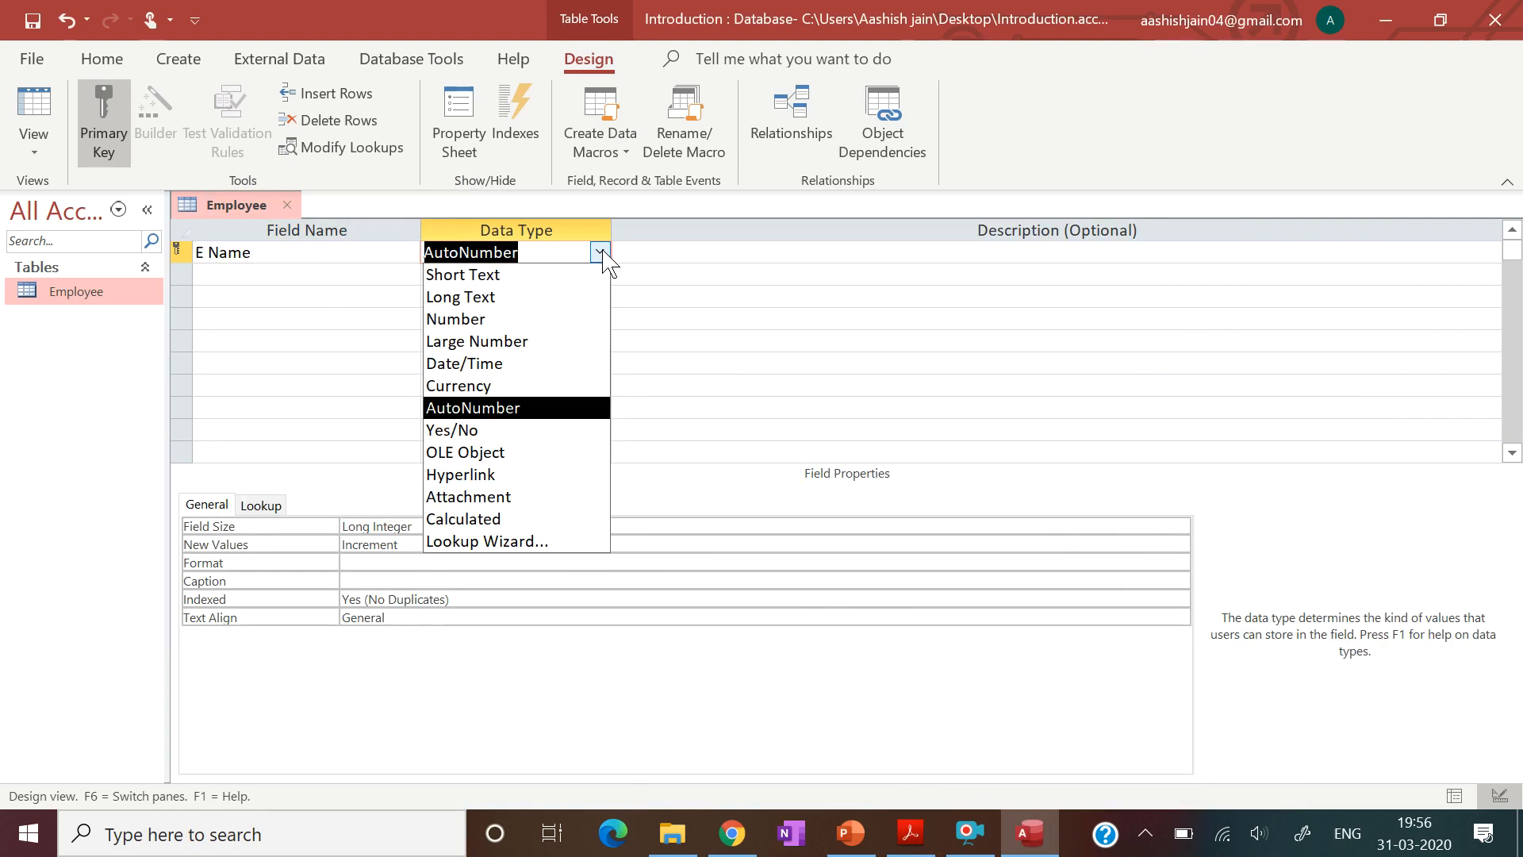
pyautogui.click(604, 251)
# - Rename the Employee table's first field as E No and set its data type to Number
pyautogui.click(349, 243)
pyautogui.press('BackSpace')
pyautogui.press('BackSpace')
pyautogui.press('BackSpace')
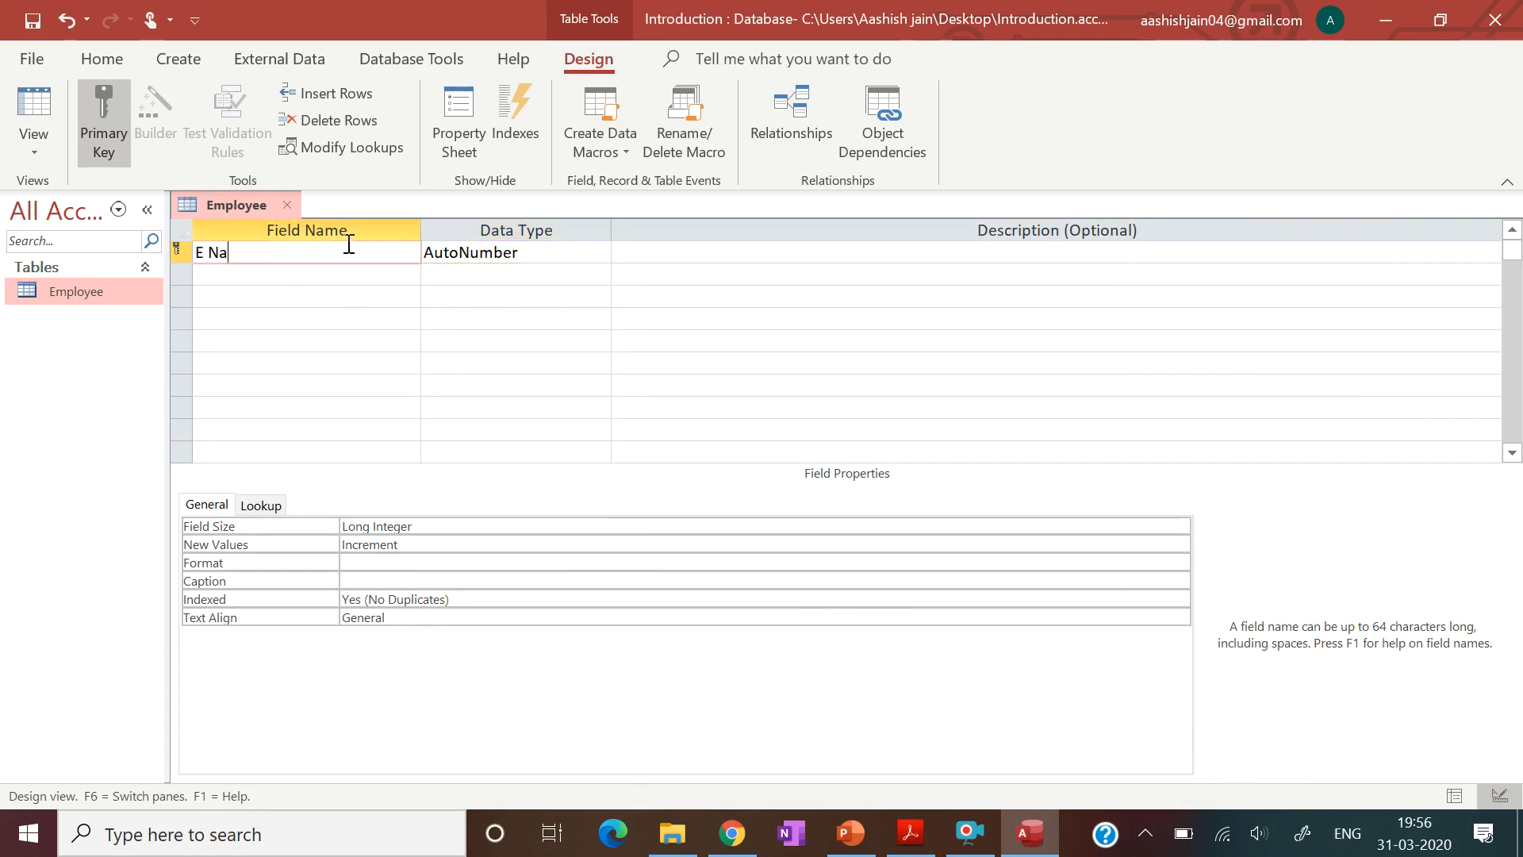
pyautogui.press('capslock')
pyautogui.press('capslock')
pyautogui.write('o')
pyautogui.click(532, 252)
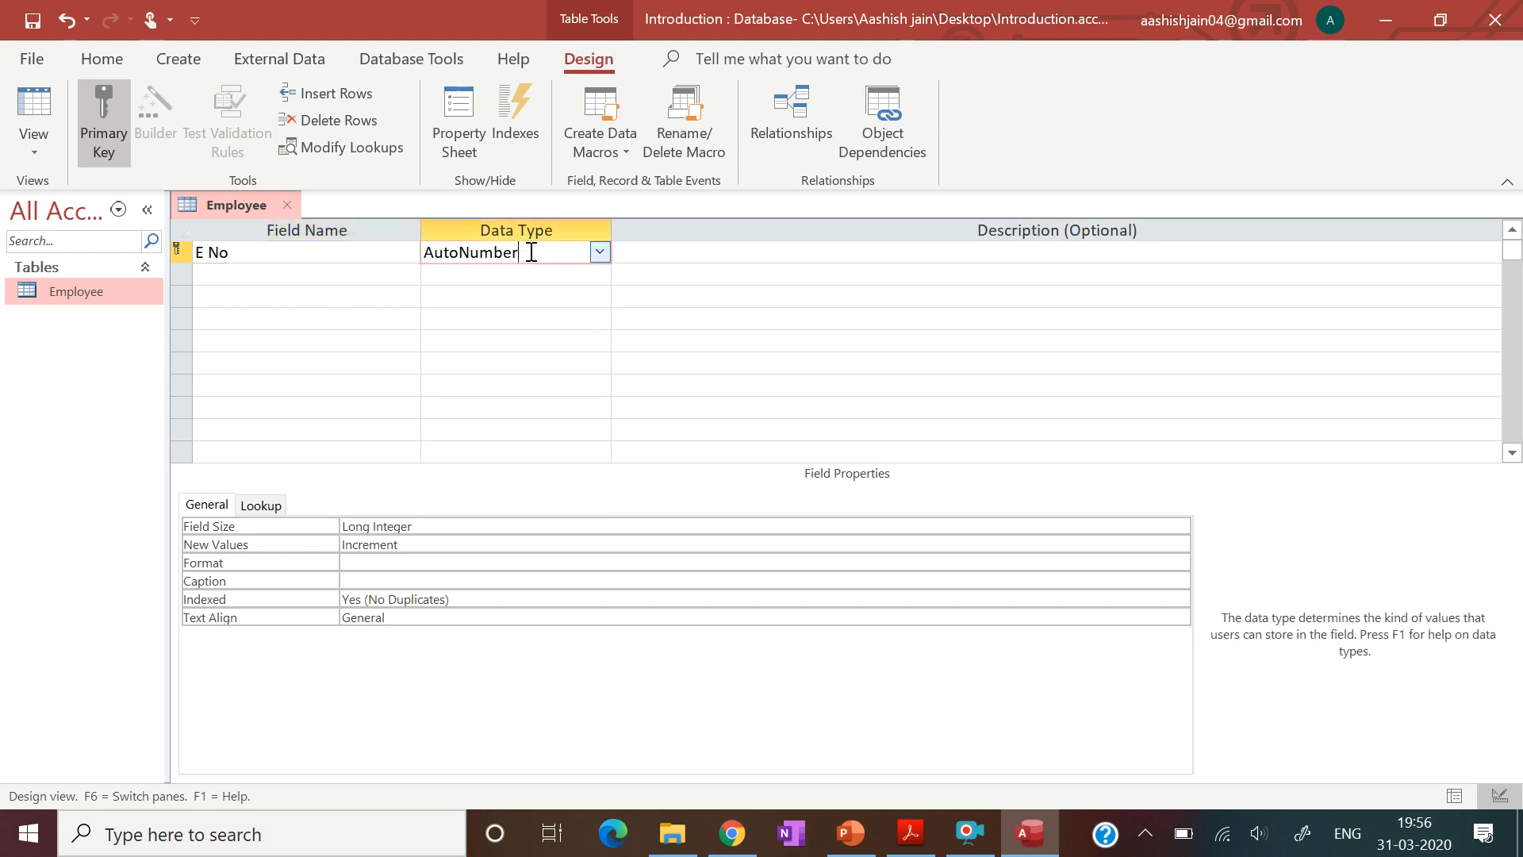
pyautogui.click(600, 253)
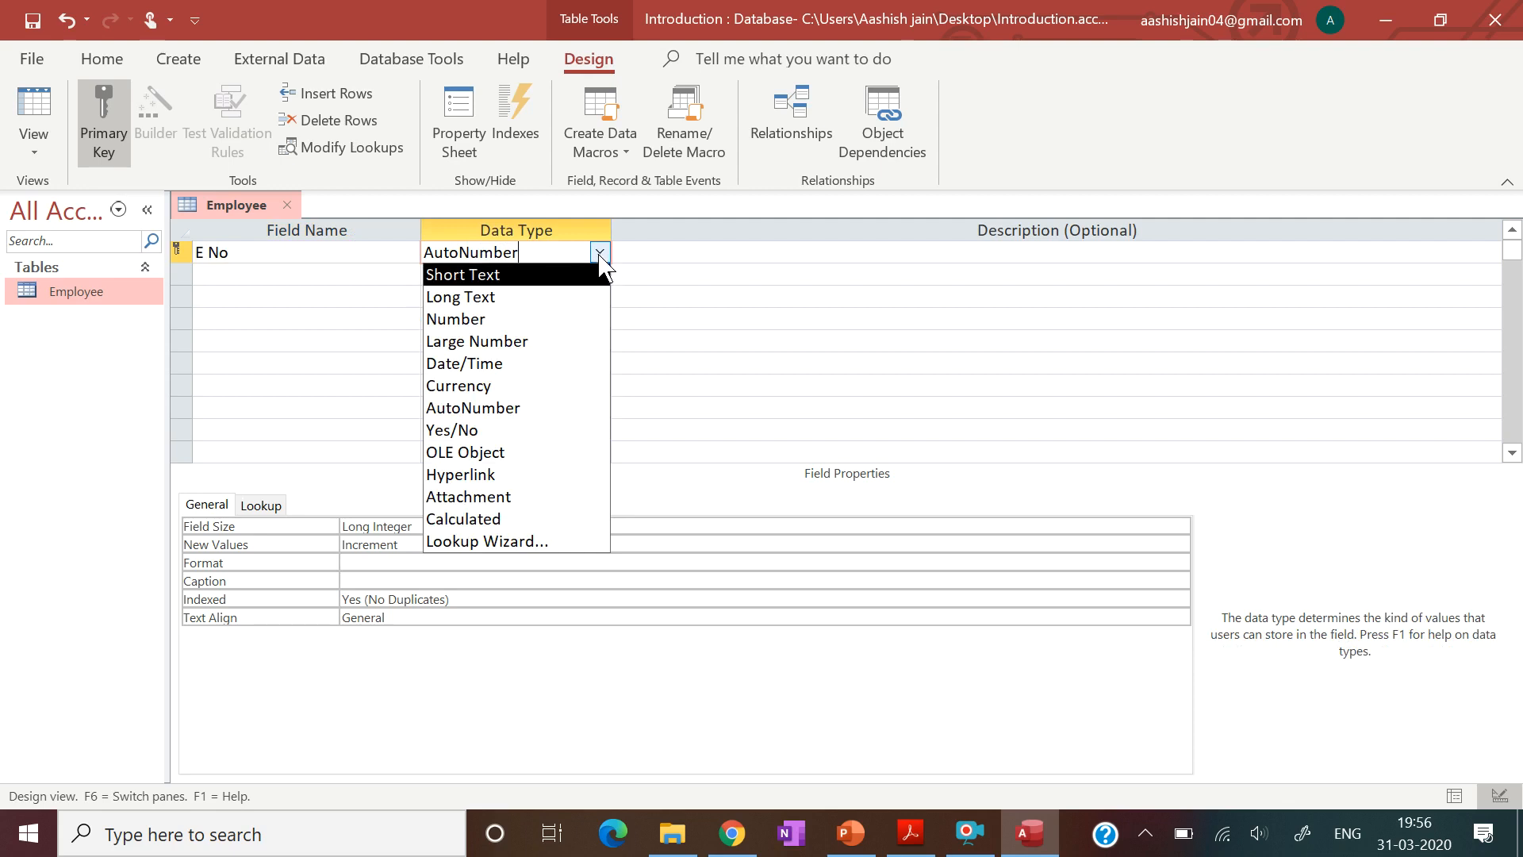
pyautogui.click(555, 320)
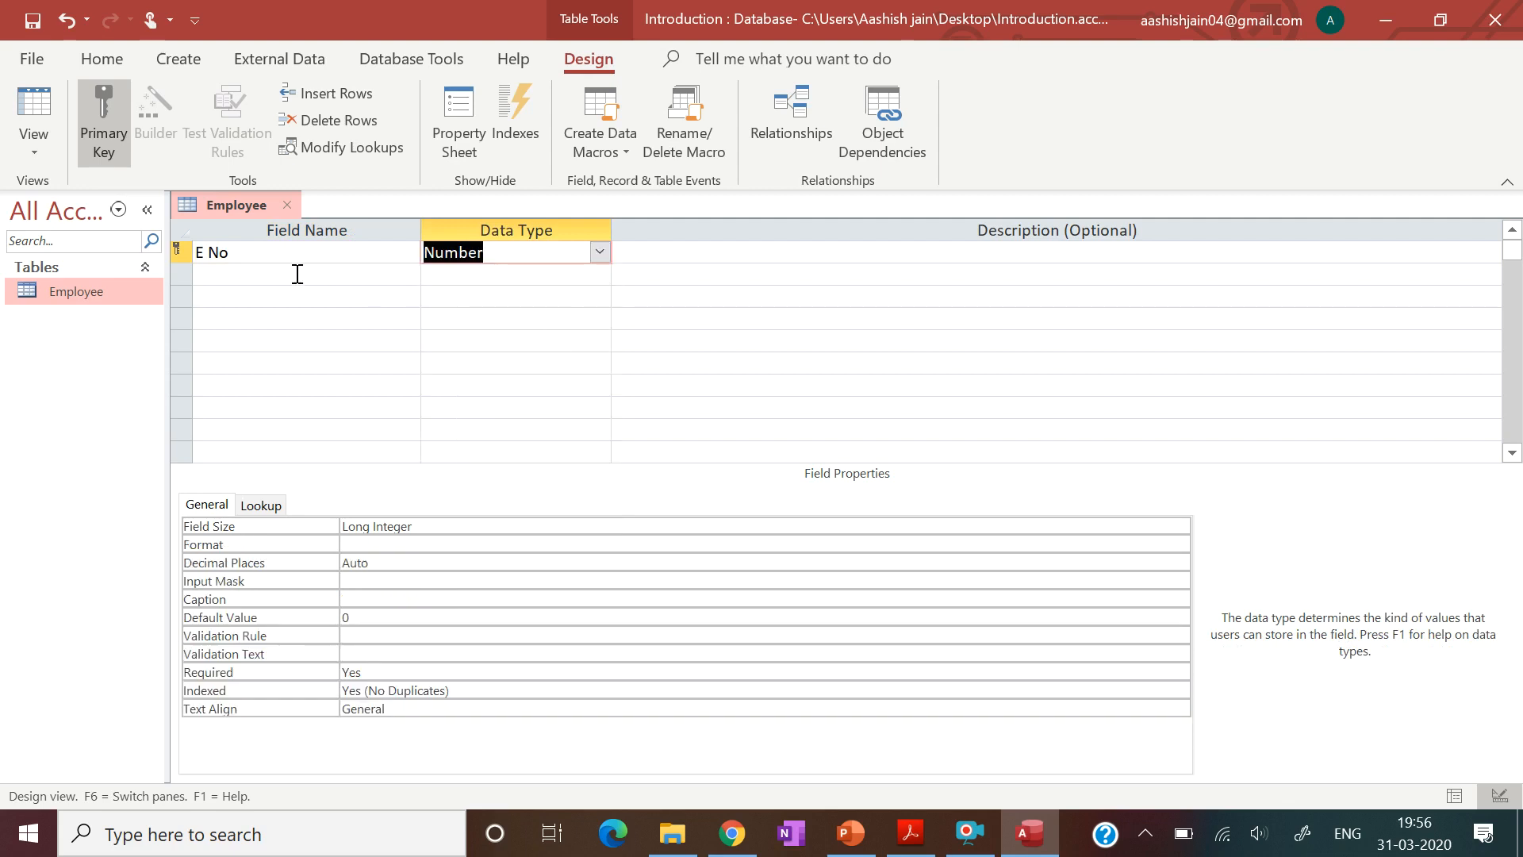
# - Examine the E No row's primary key marker and its field properties
pyautogui.click(181, 258)
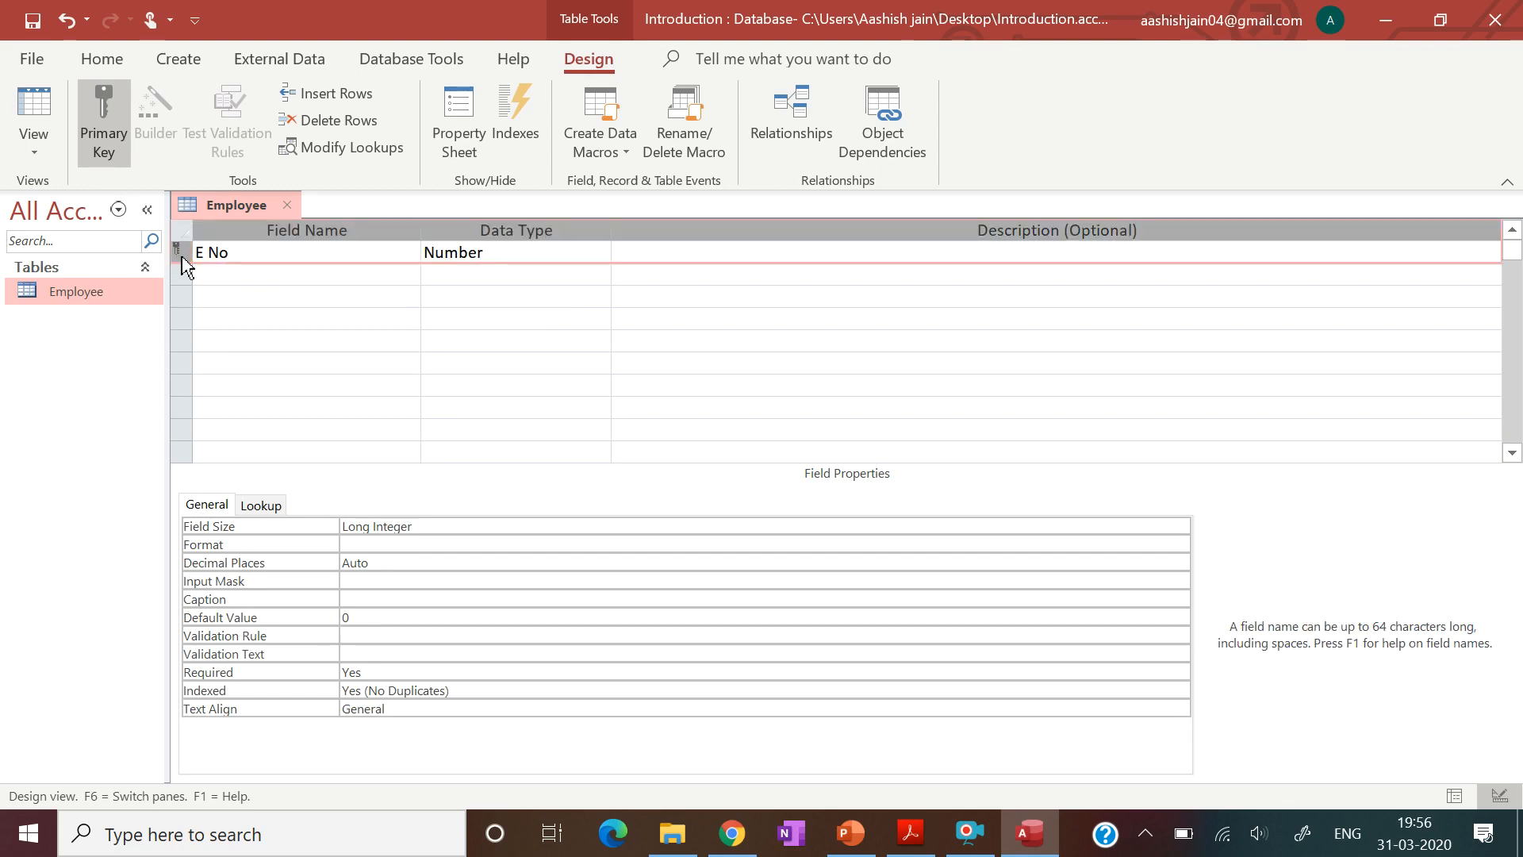
pyautogui.click(262, 315)
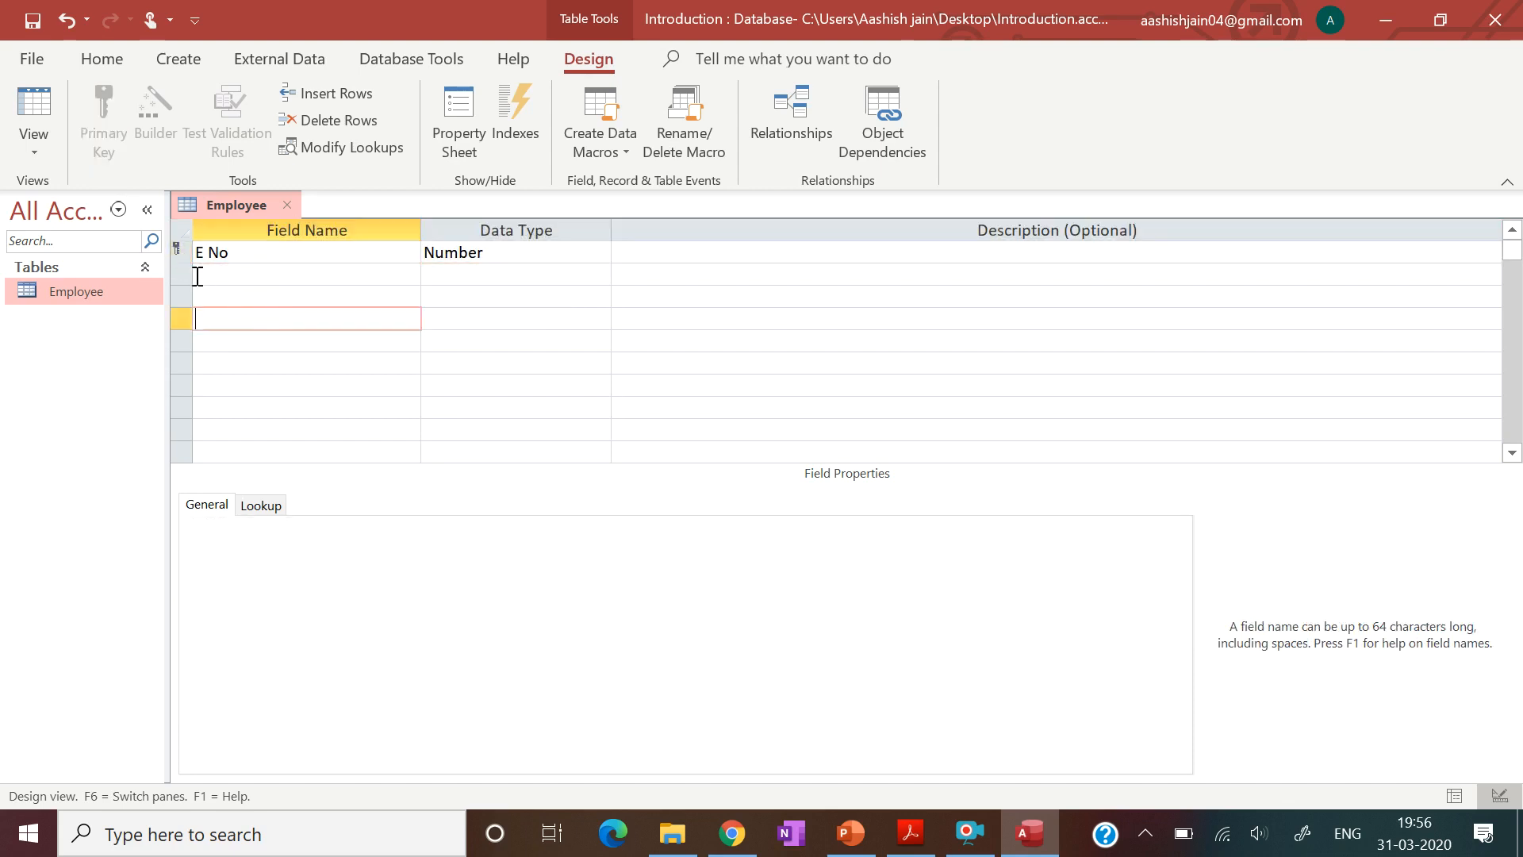
pyautogui.click(183, 257)
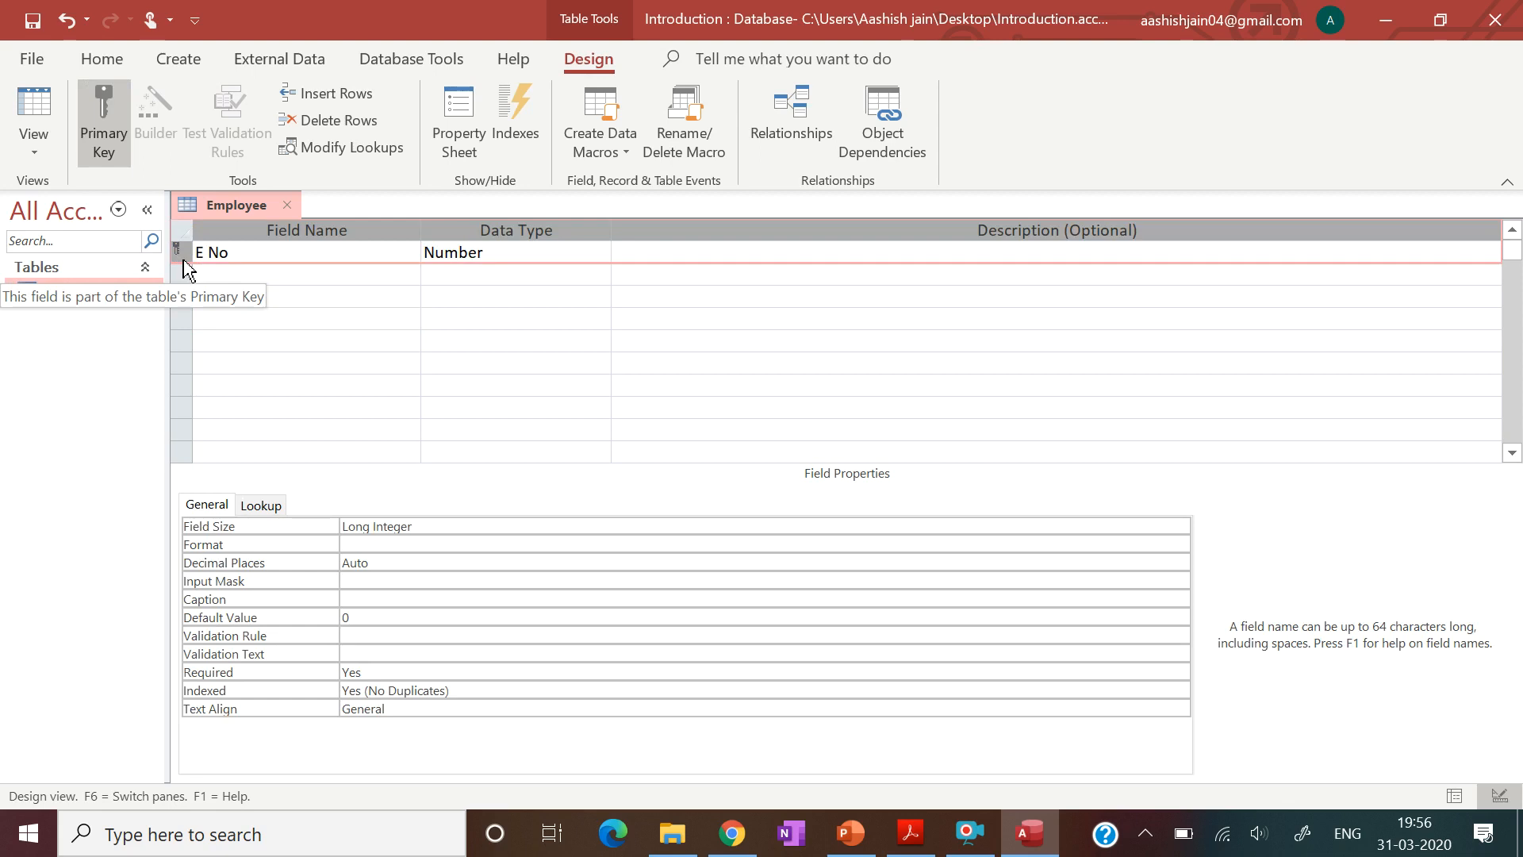
pyautogui.click(347, 324)
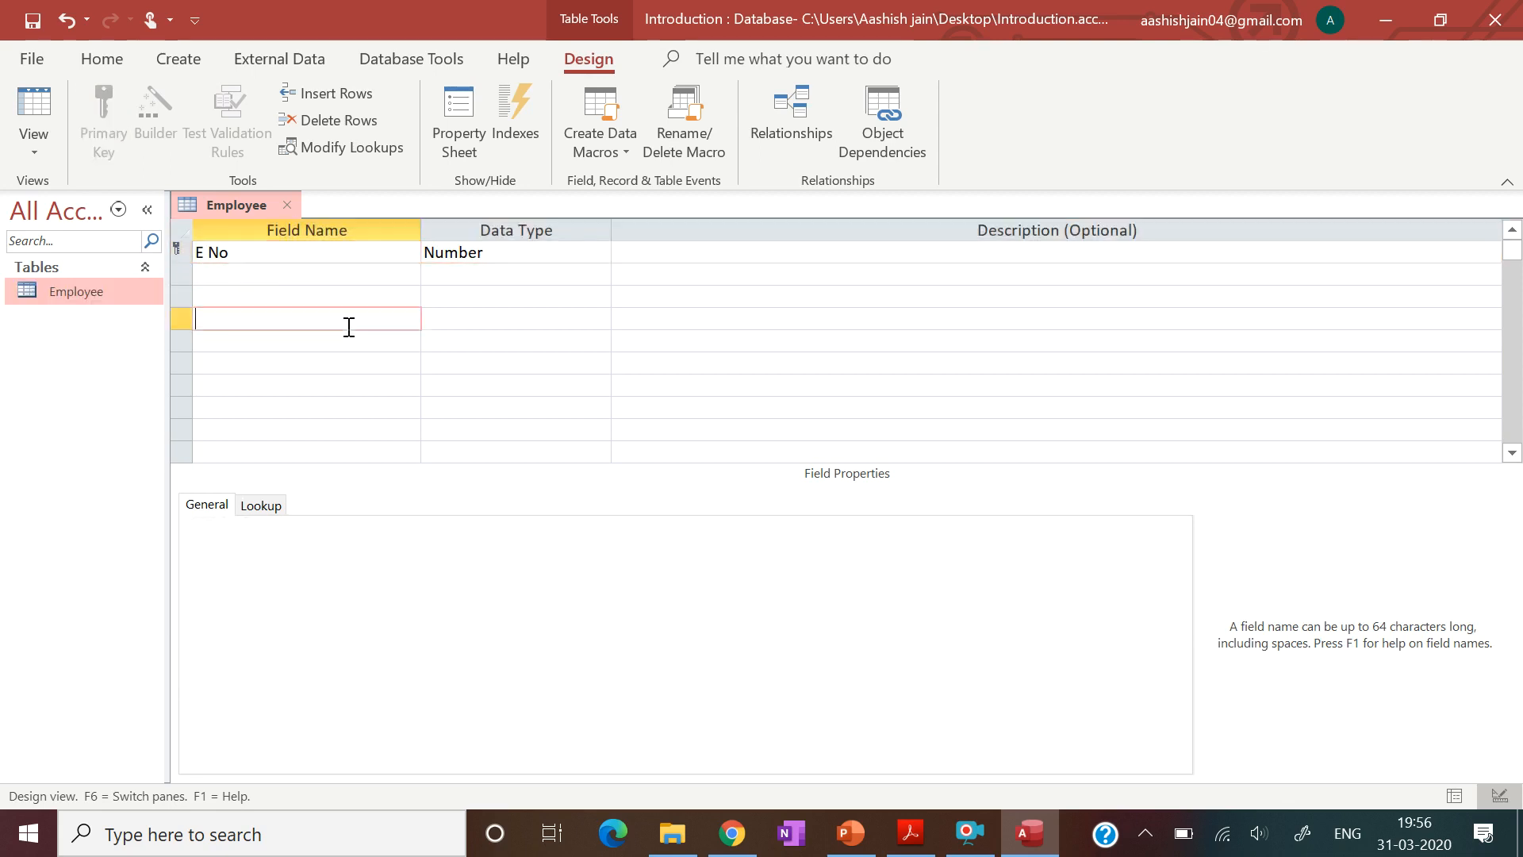
# - Check the field list in the assignment PDF and add a second field named E Name with the Short Text data type
pyautogui.click(310, 279)
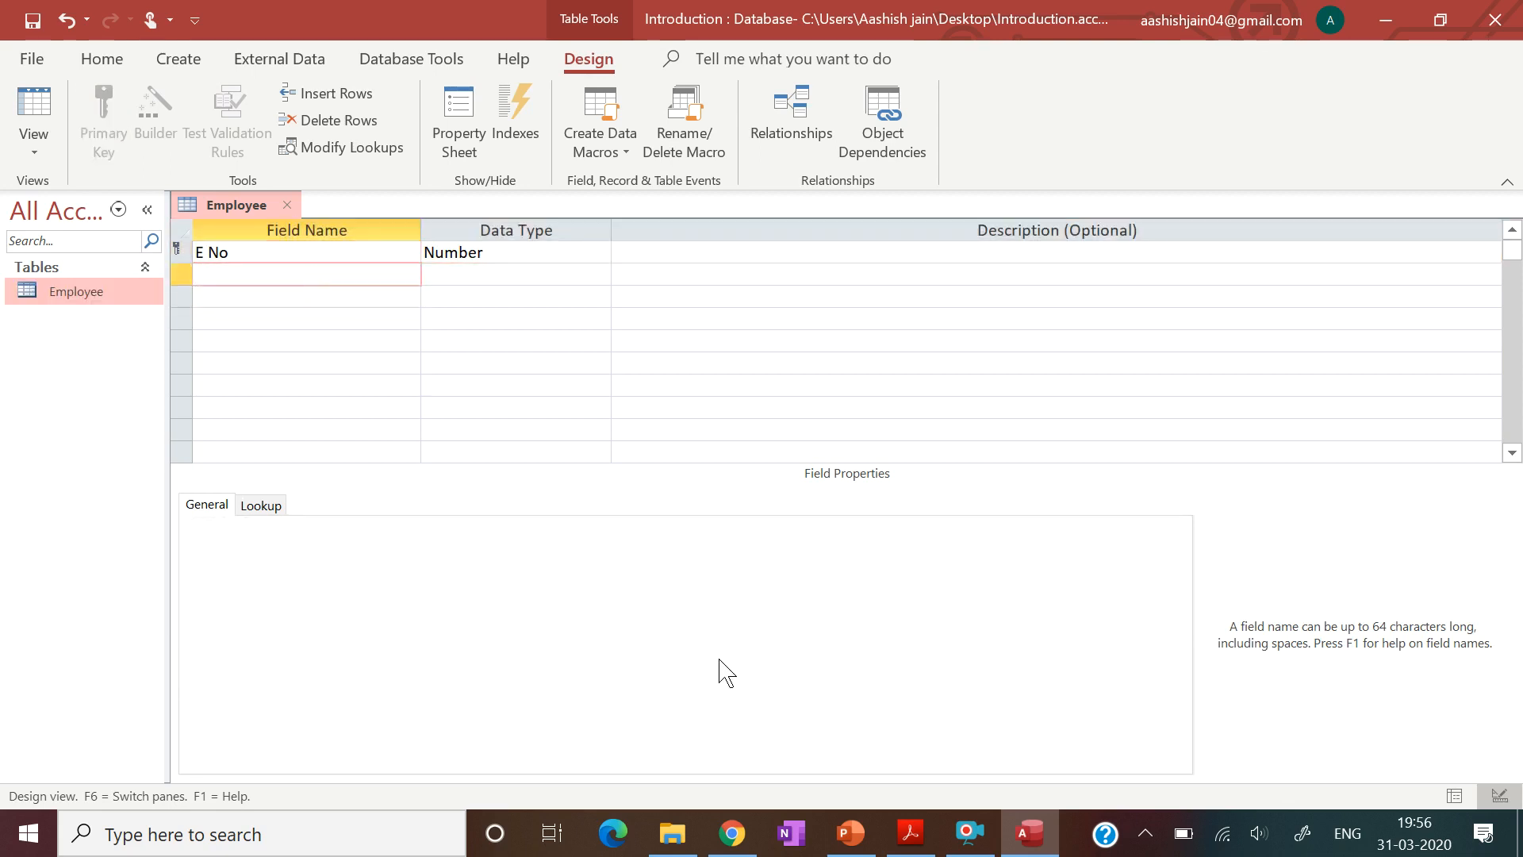
pyautogui.click(909, 833)
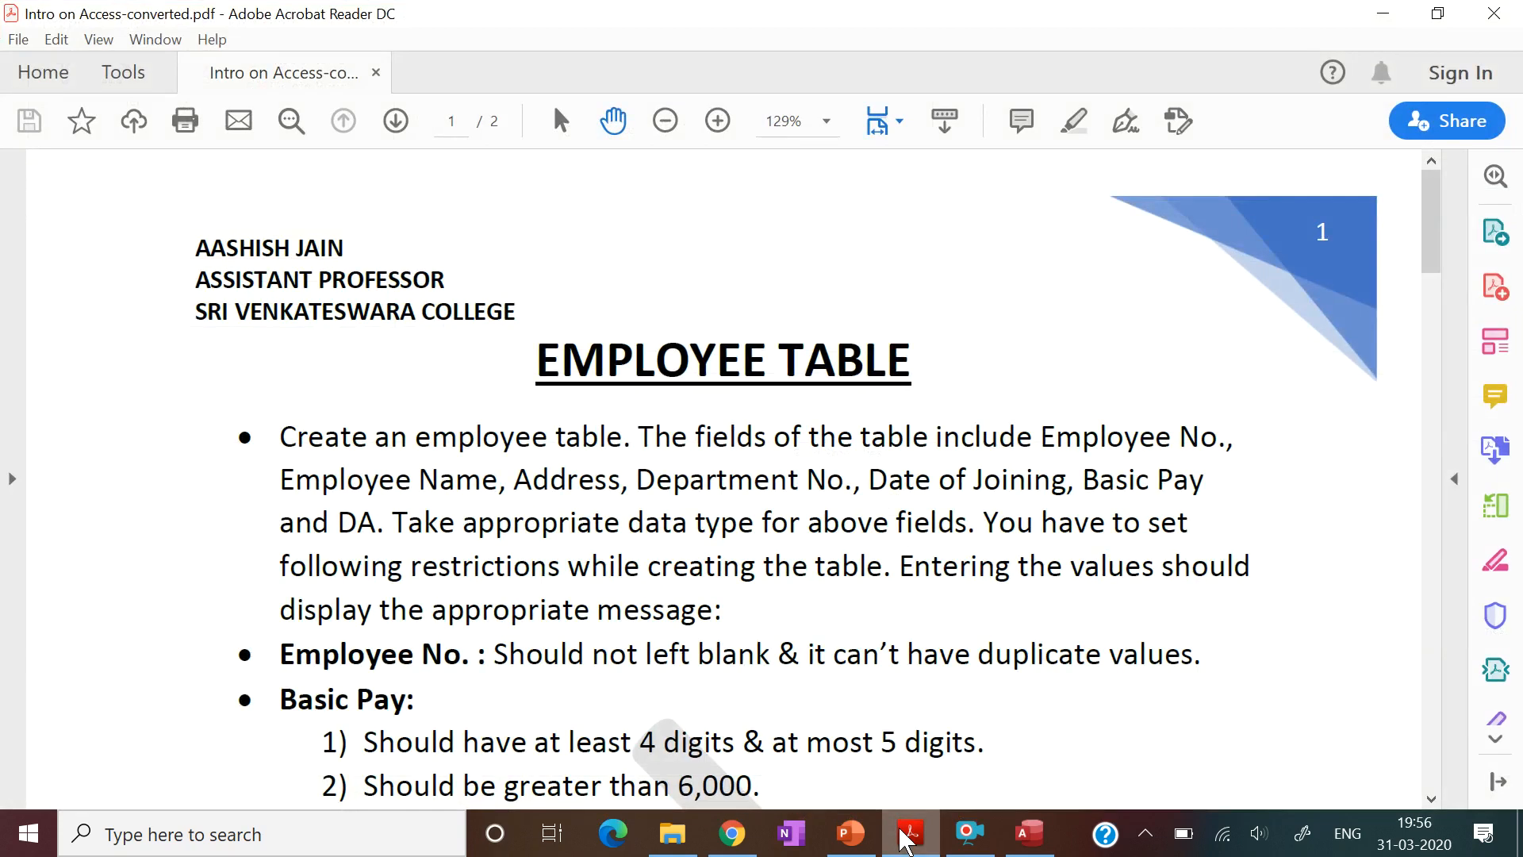
pyautogui.click(907, 834)
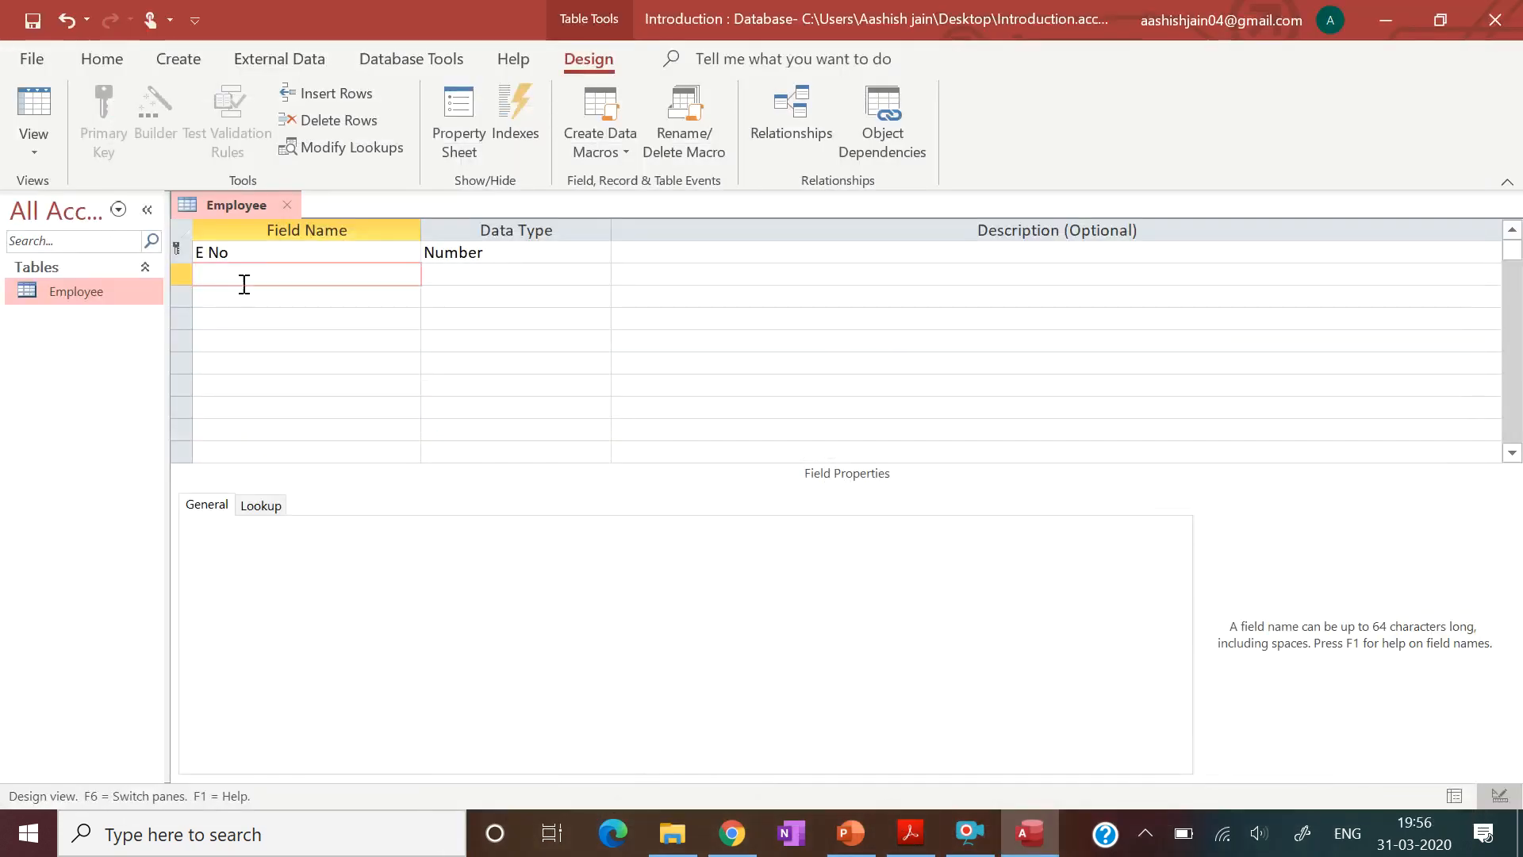
pyautogui.press('capslock')
pyautogui.write('E N')
pyautogui.press('capslock')
pyautogui.write('ame')
pyautogui.press('Tab')
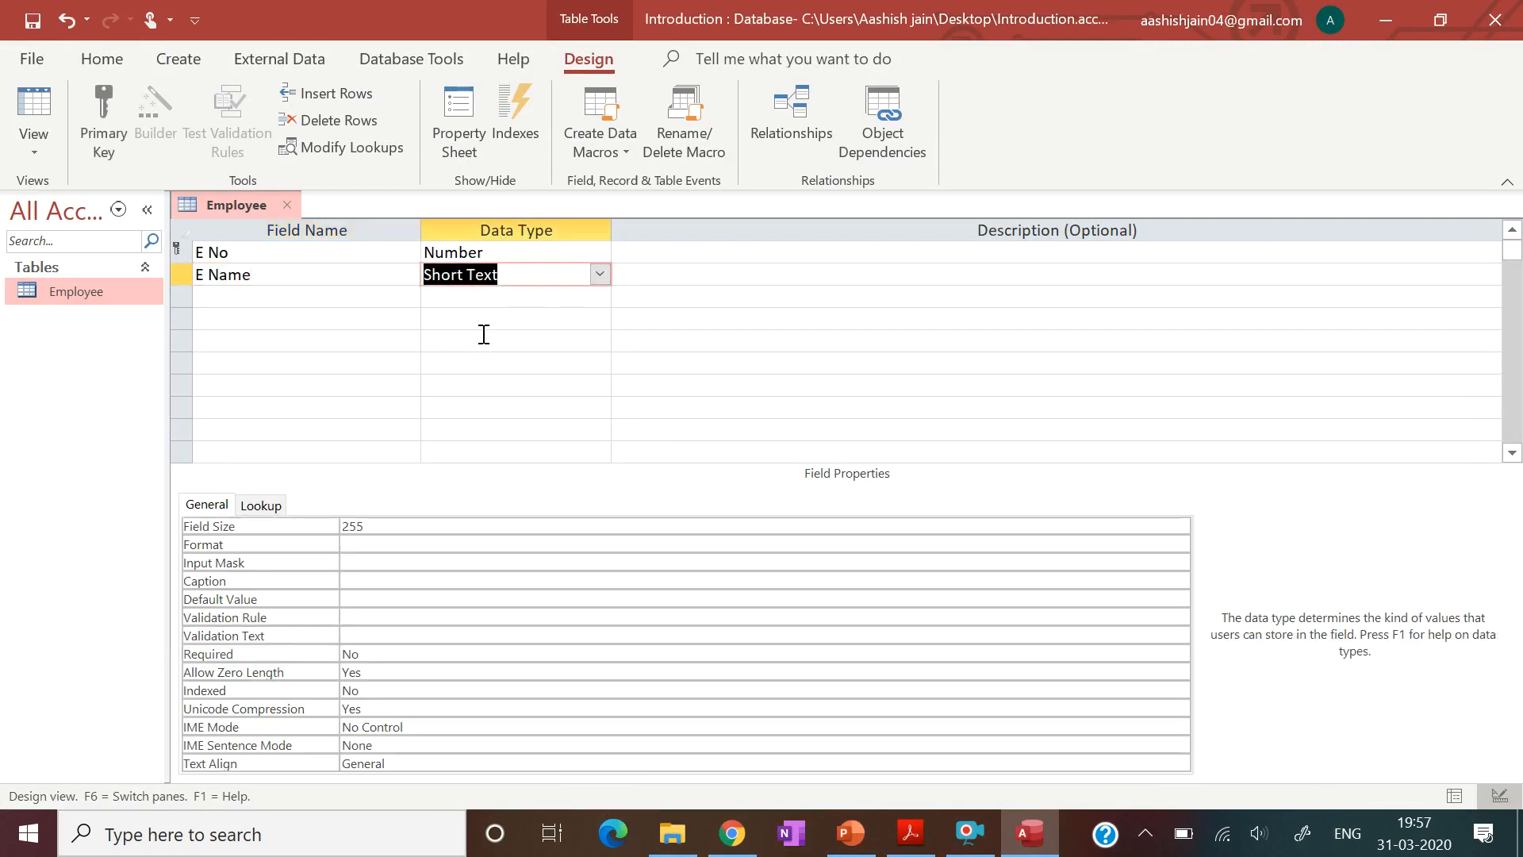
pyautogui.click(601, 274)
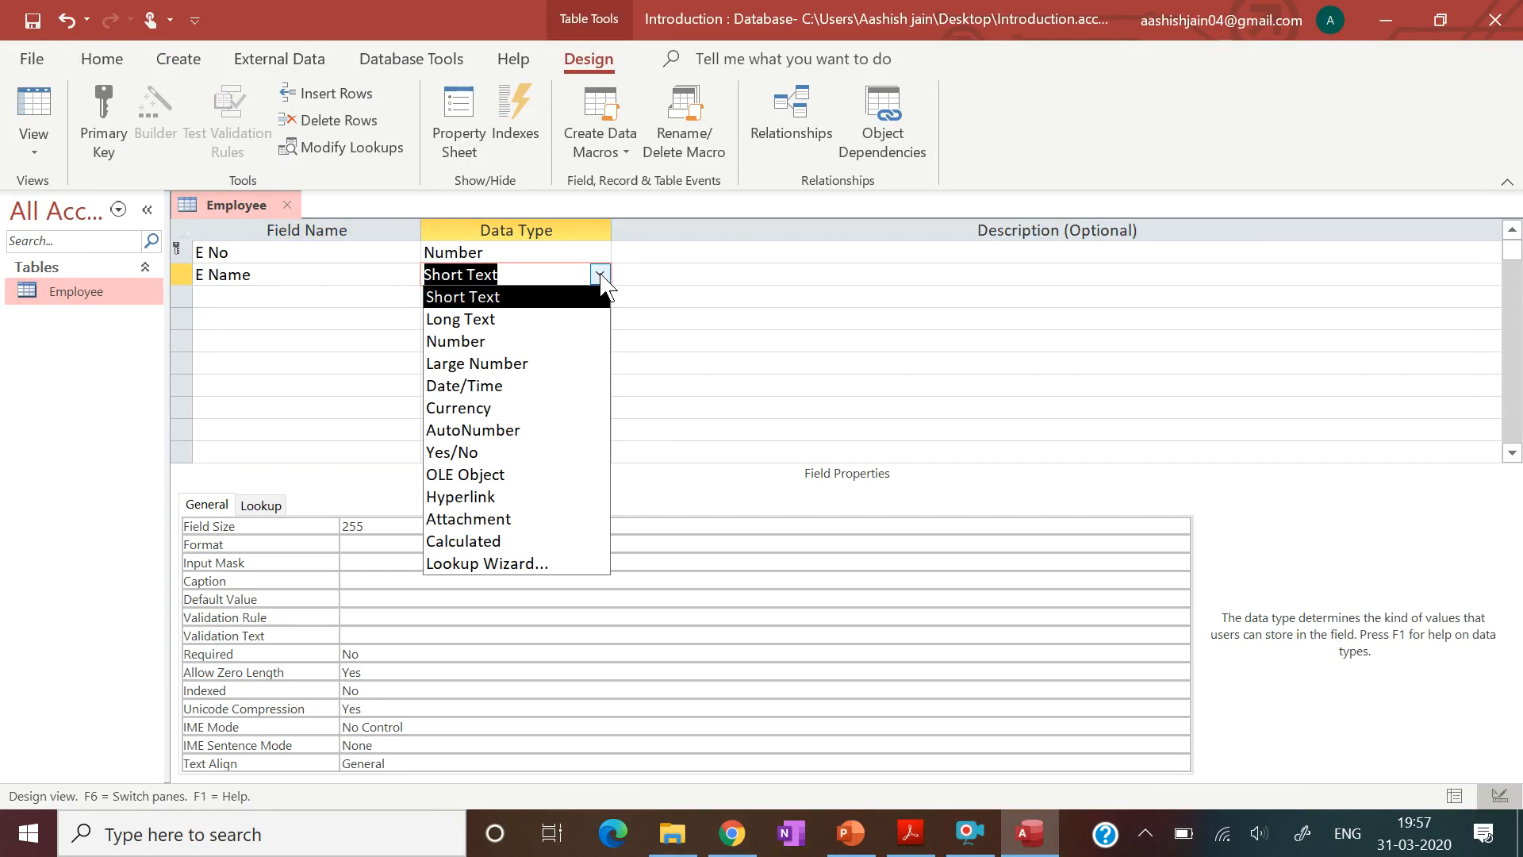
pyautogui.click(600, 274)
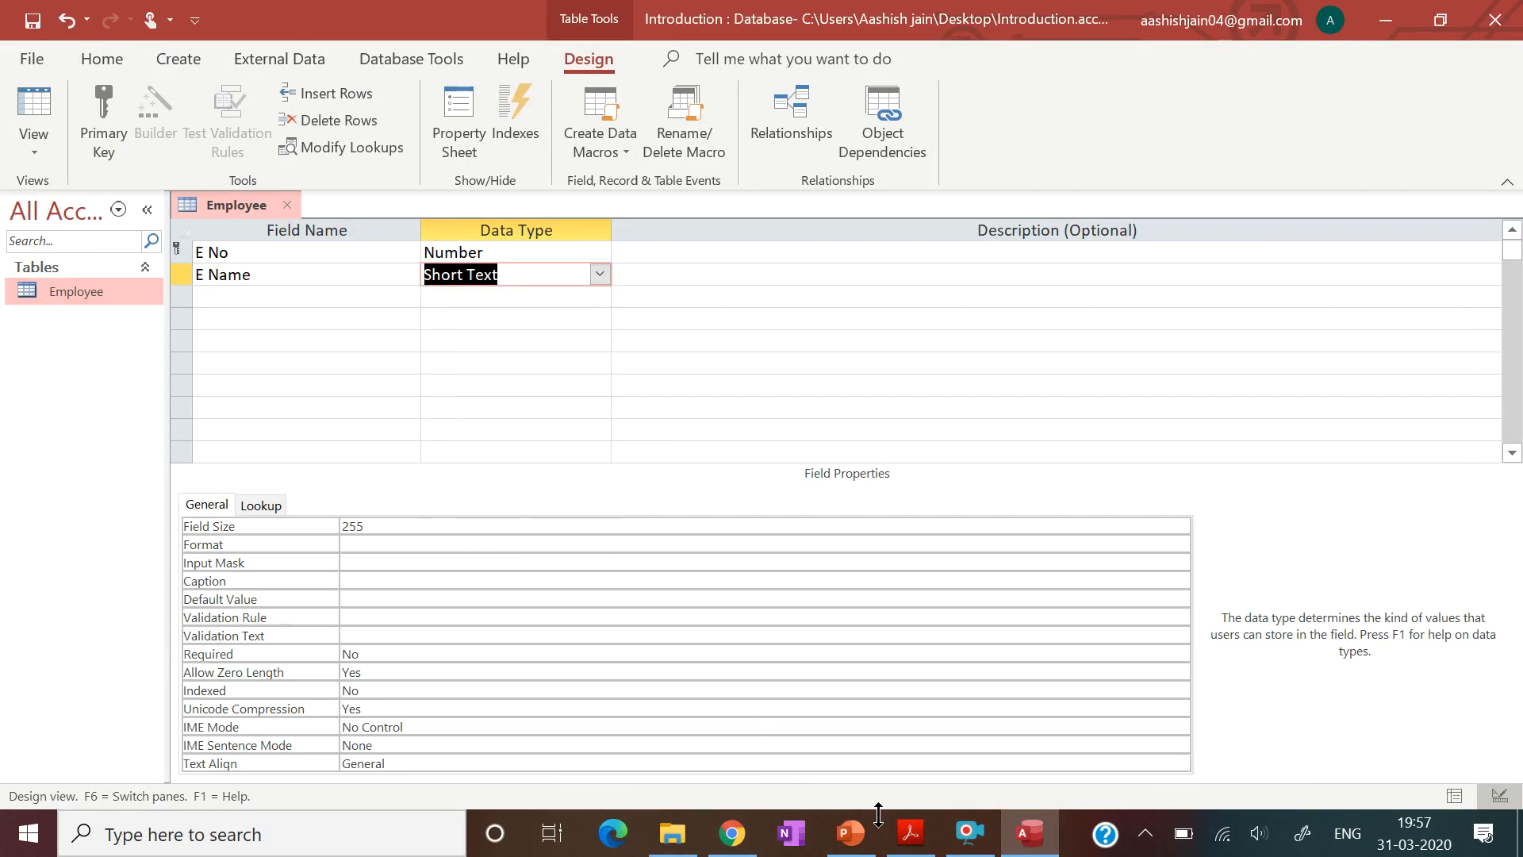
# - Check the Employee Name restriction in the PDF and set the E Name field's input mask to >L???????????????????
pyautogui.click(907, 843)
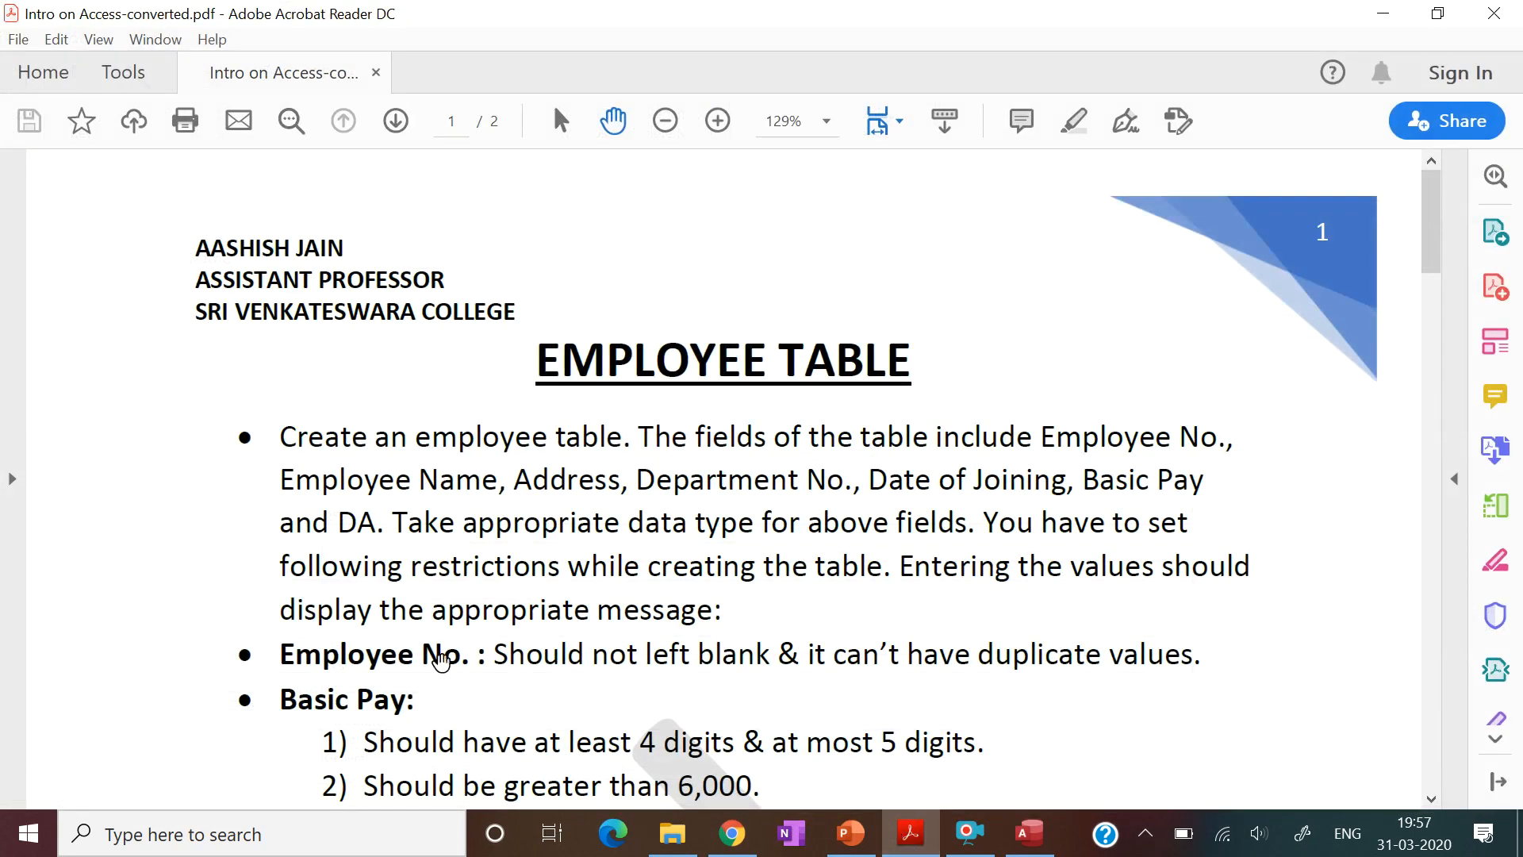
pyautogui.scroll(-3, 555, 643)
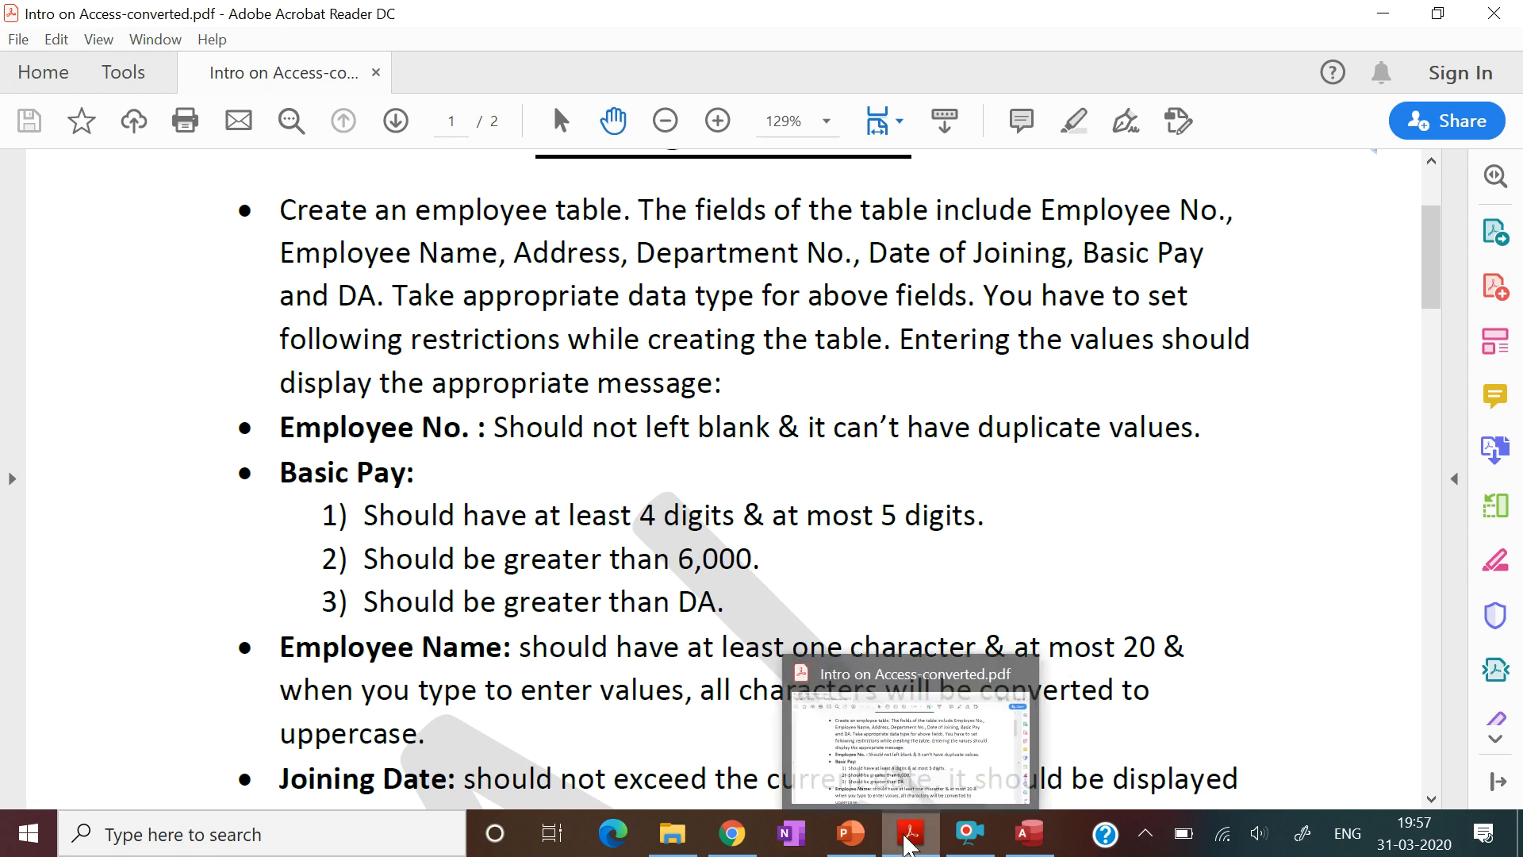
pyautogui.click(910, 839)
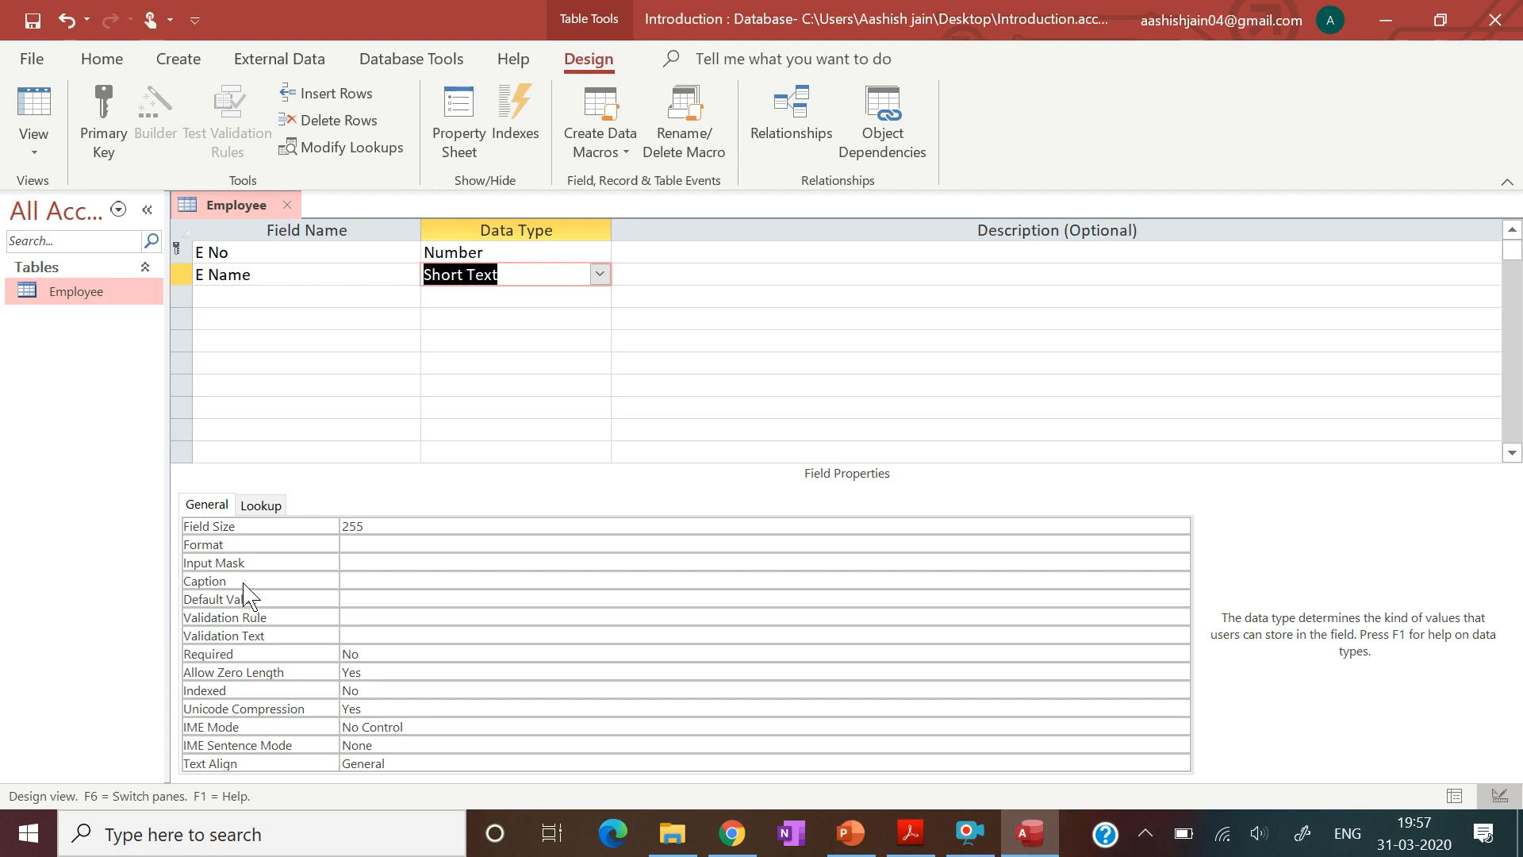
pyautogui.click(360, 568)
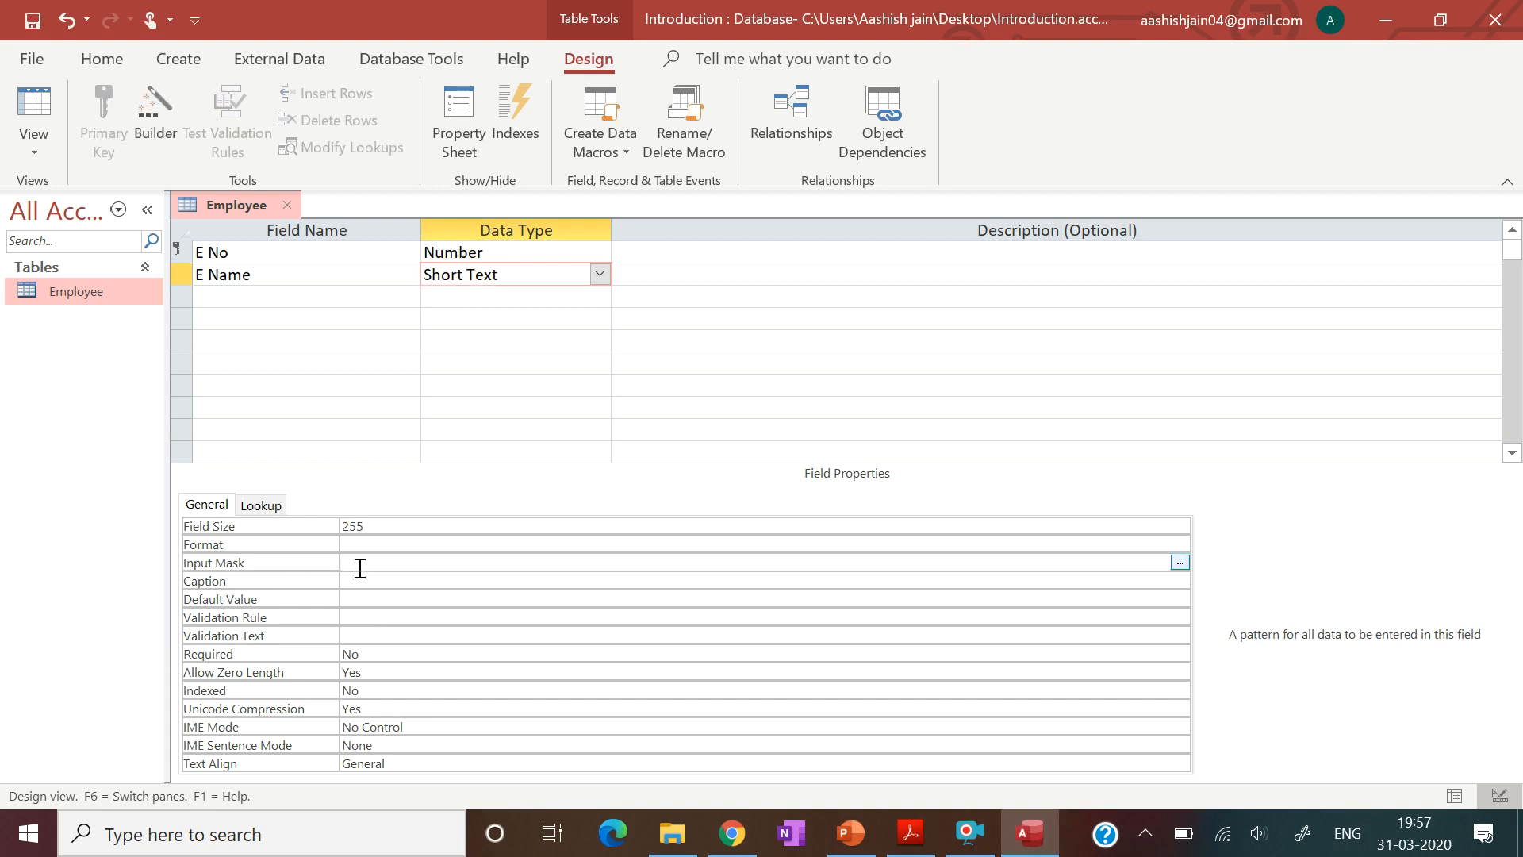
pyautogui.write('>')
pyautogui.press('capslock')
pyautogui.write('L')
pyautogui.write('???????????????????')
pyautogui.press('Return')
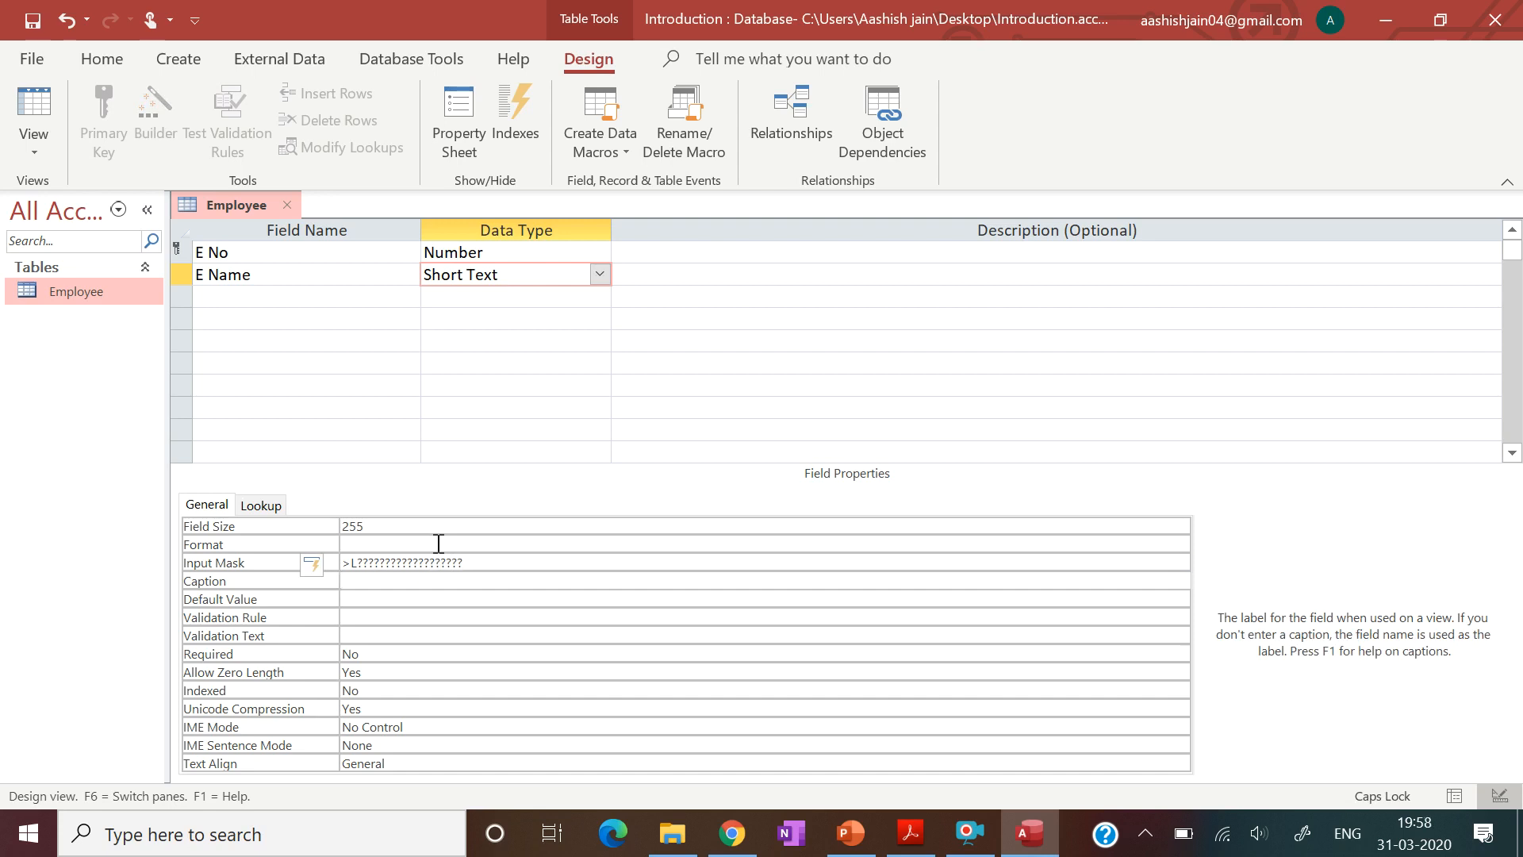
pyautogui.click(910, 842)
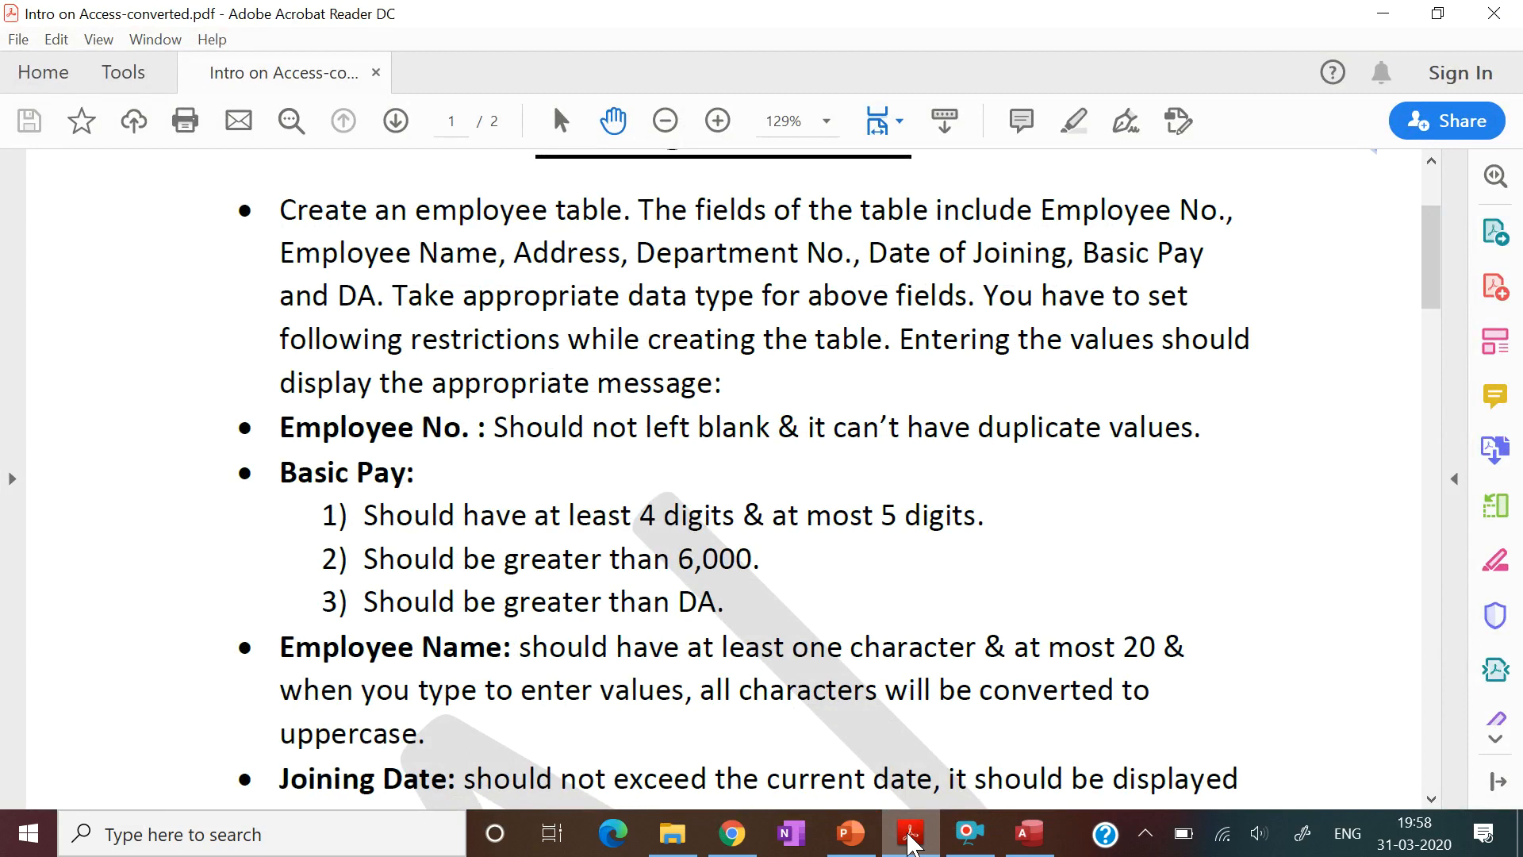
pyautogui.click(911, 843)
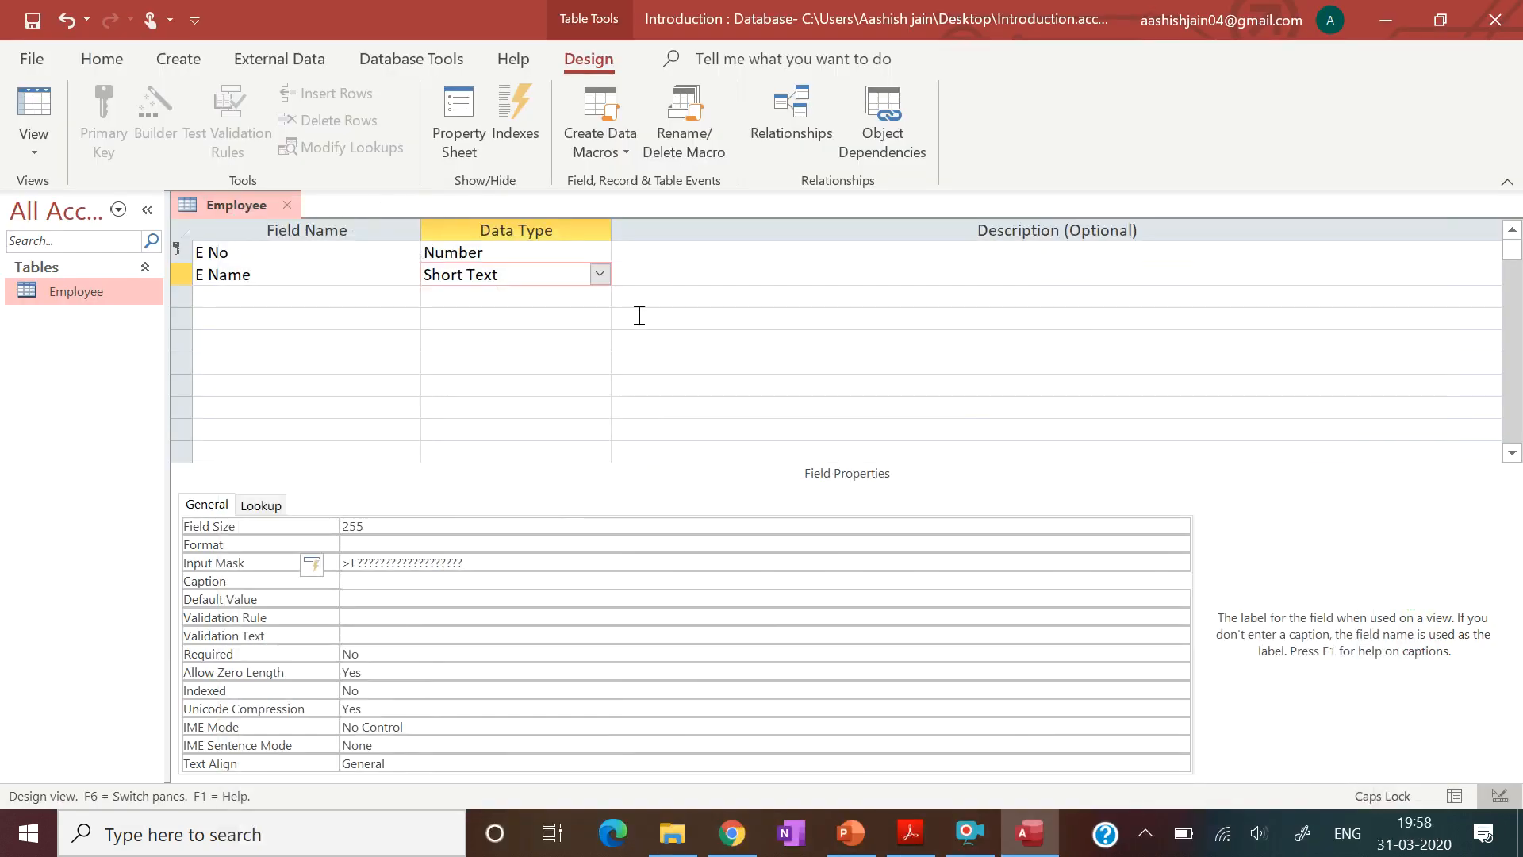
# - Enter Employee Number as the description of the E No field
pyautogui.click(681, 248)
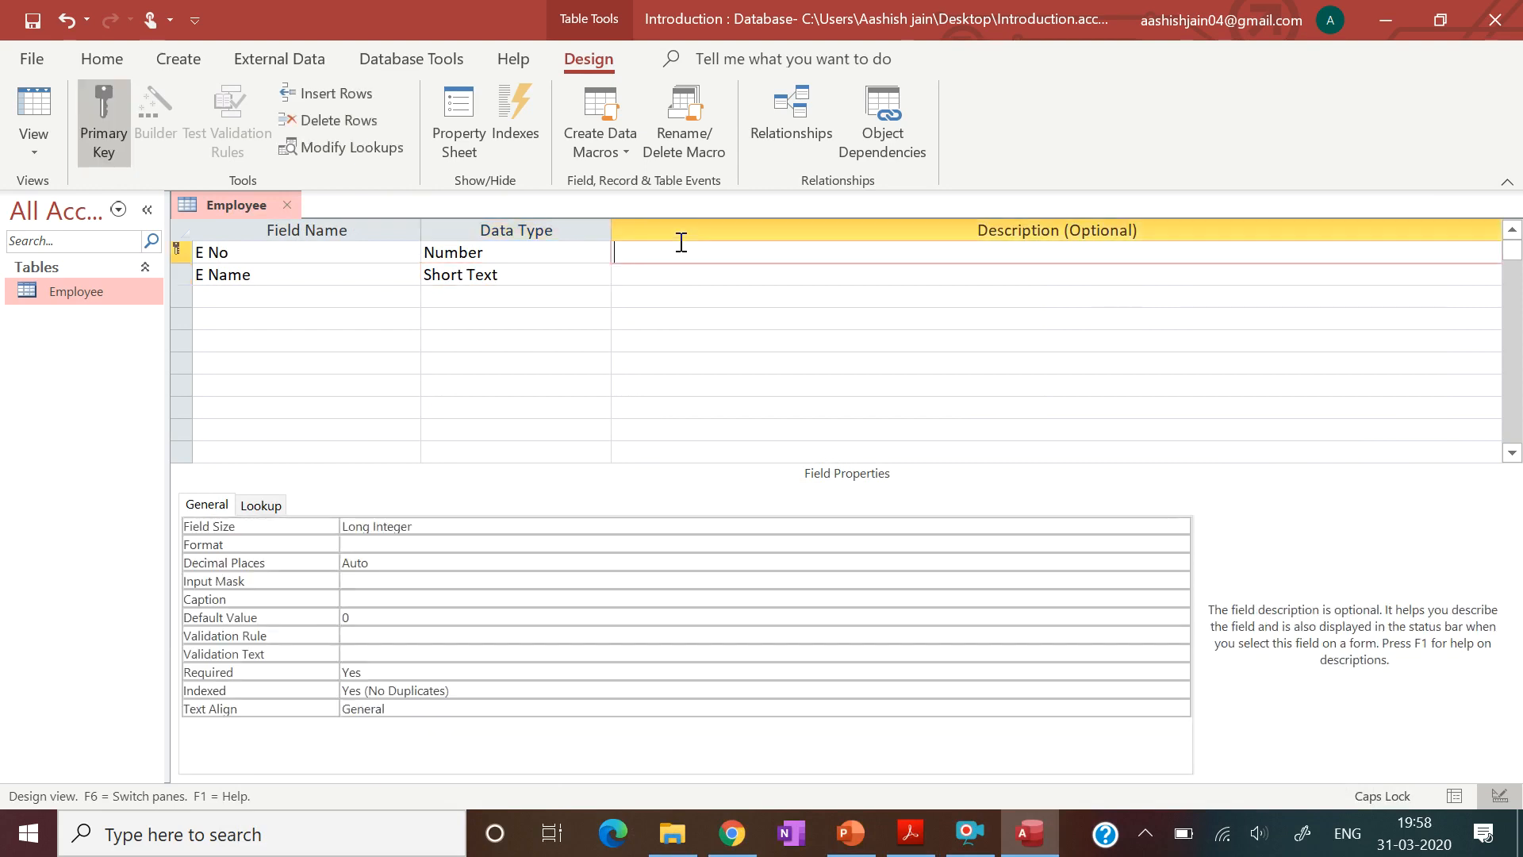
pyautogui.write('E')
pyautogui.press('capslock')
pyautogui.write('mployee')
pyautogui.press('capslock')
pyautogui.write('N')
pyautogui.press('capslock')
pyautogui.write('ame')
pyautogui.press('BackSpace')
pyautogui.press('BackSpace')
pyautogui.press('BackSpace')
pyautogui.write('umber')
# - Enter Employee Name as the description of the E Name field
pyautogui.click(723, 279)
pyautogui.press('capslock')
pyautogui.write('E')
pyautogui.press('capslock')
pyautogui.write('mployee Name')
pyautogui.press('Return')
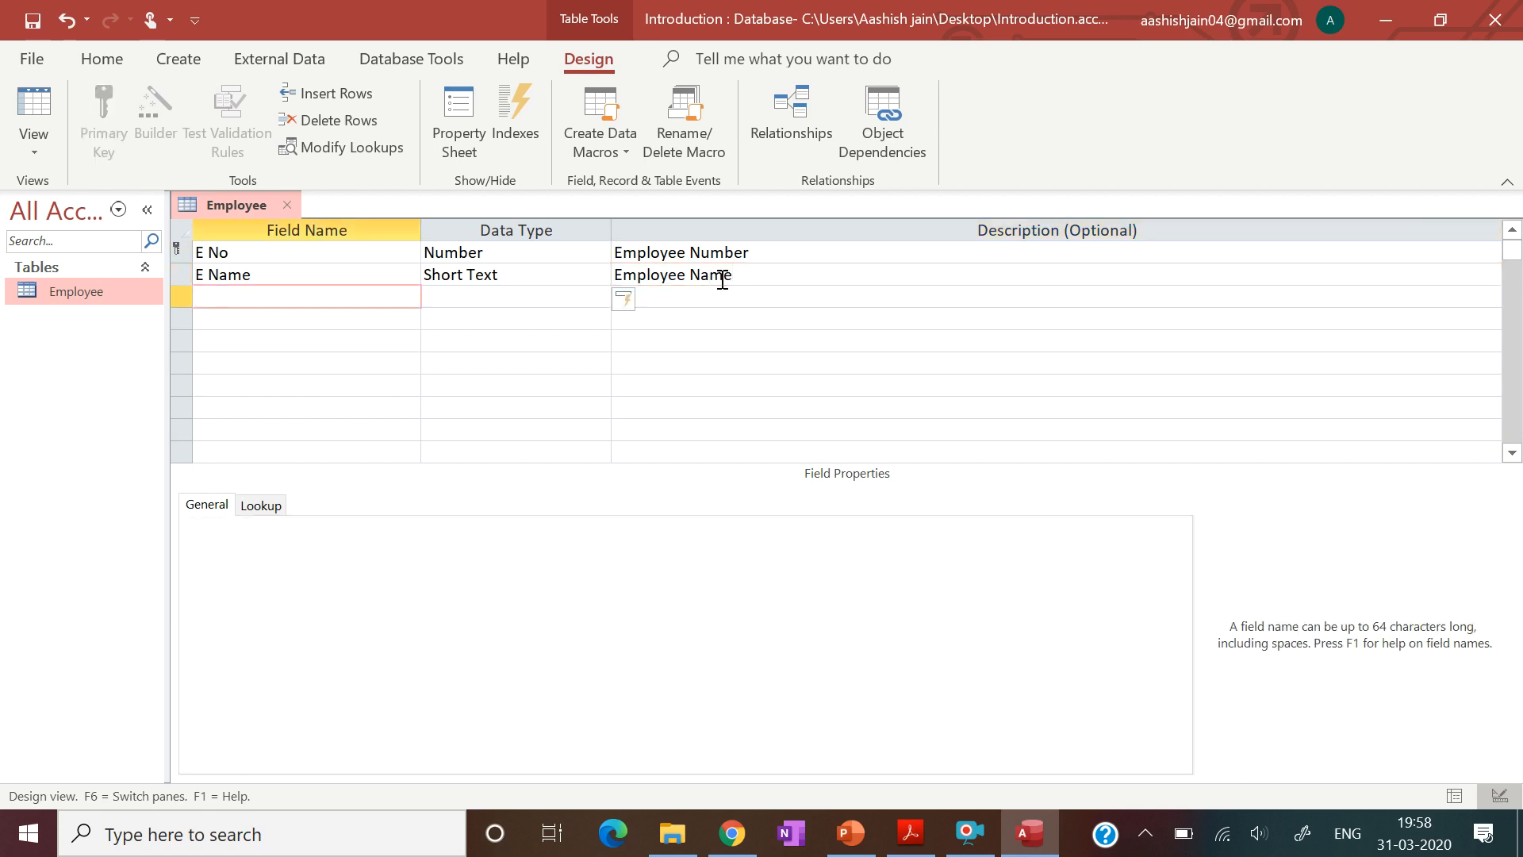
# - Consult the assignment PDF and add a third field named E Add with the Short Text data type
pyautogui.click(910, 832)
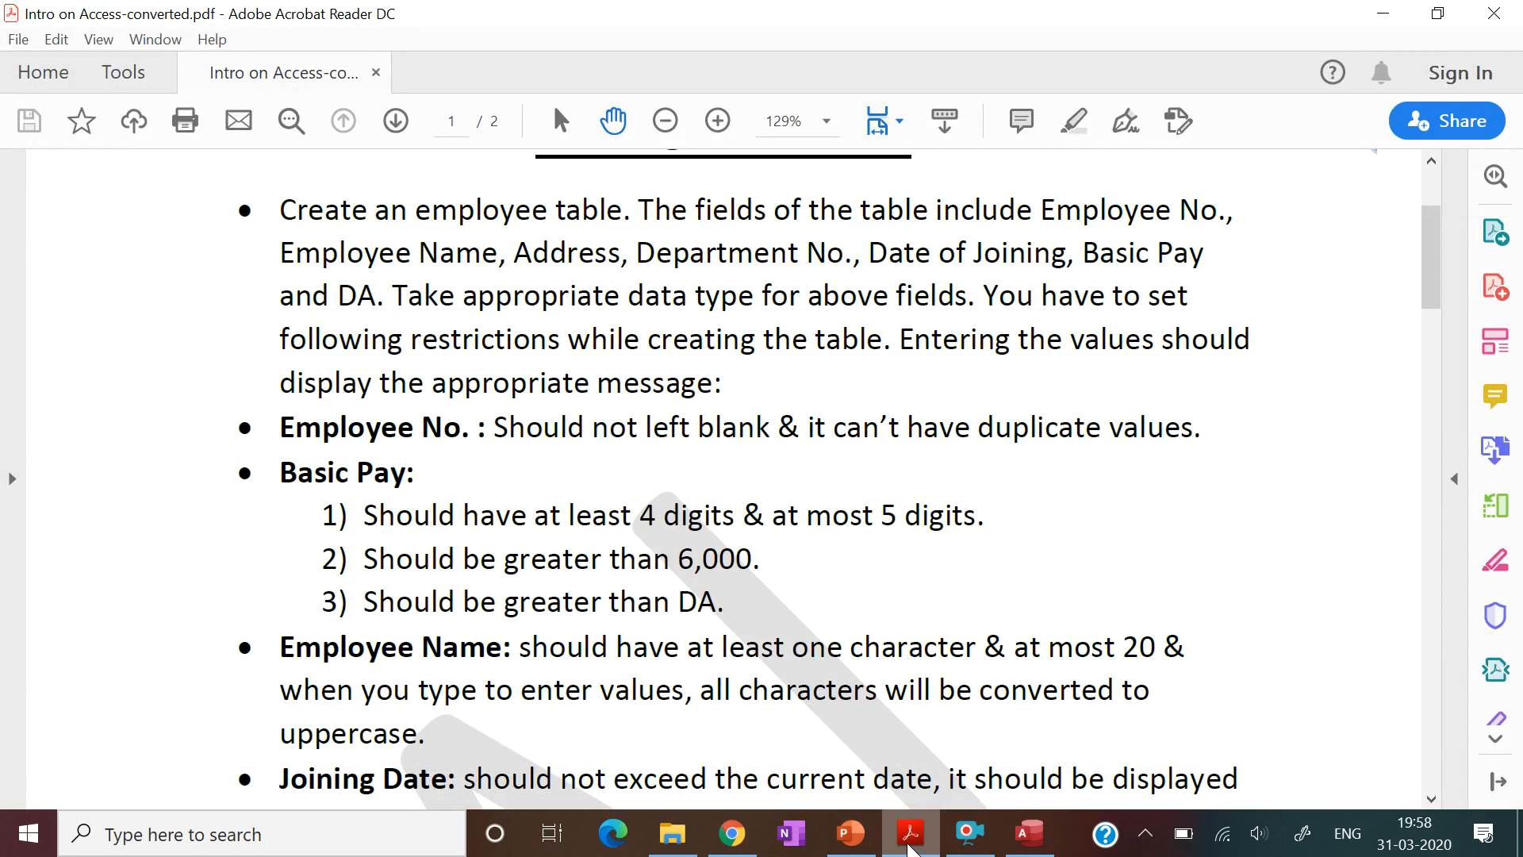
pyautogui.click(910, 833)
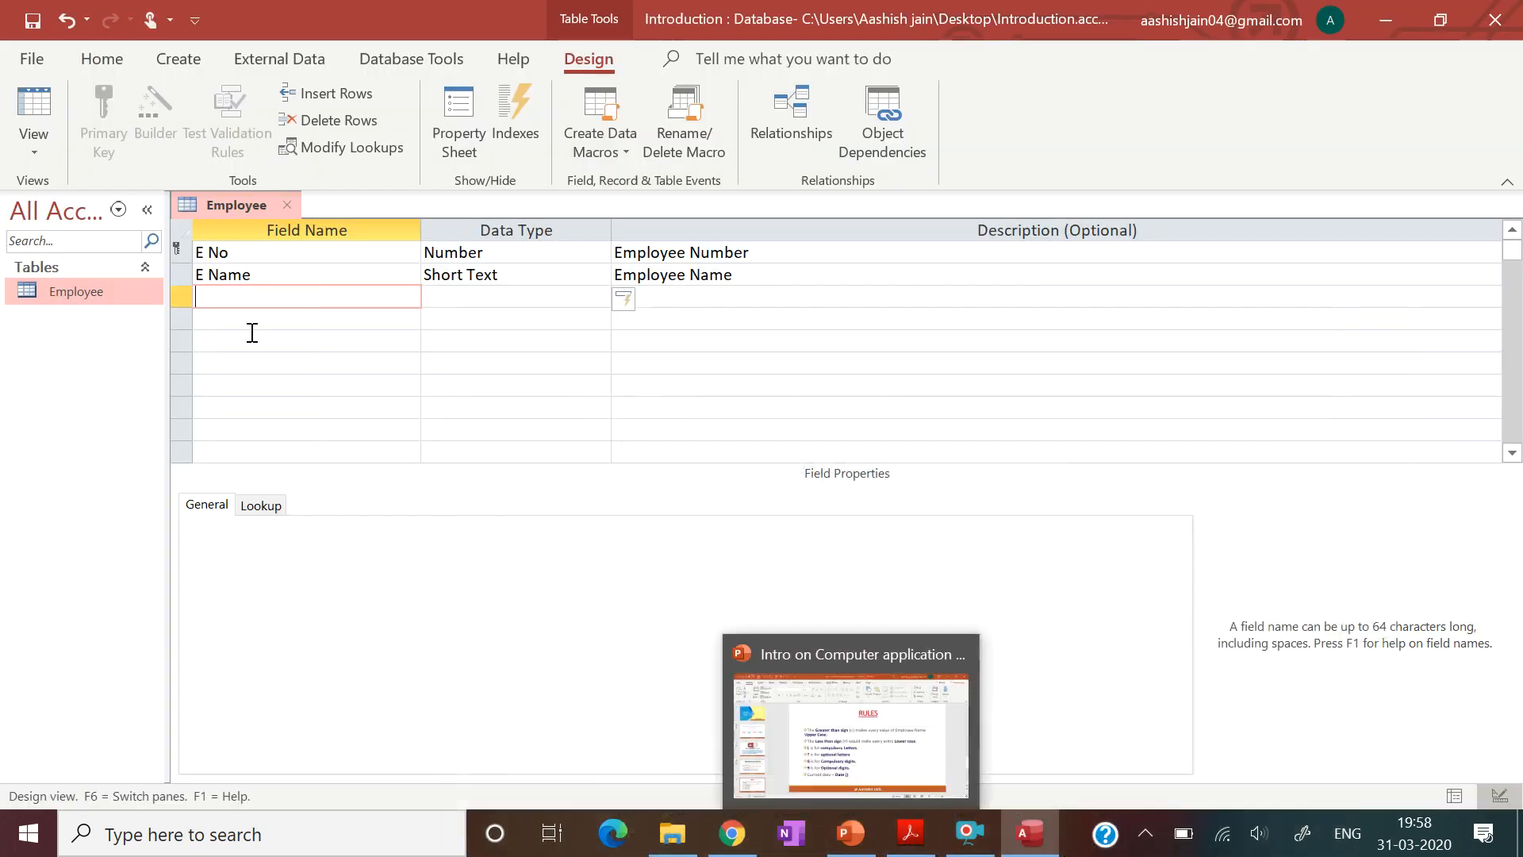
pyautogui.press('capslock')
pyautogui.write('E A')
pyautogui.press('capslock')
pyautogui.write('dd')
pyautogui.press('Tab')
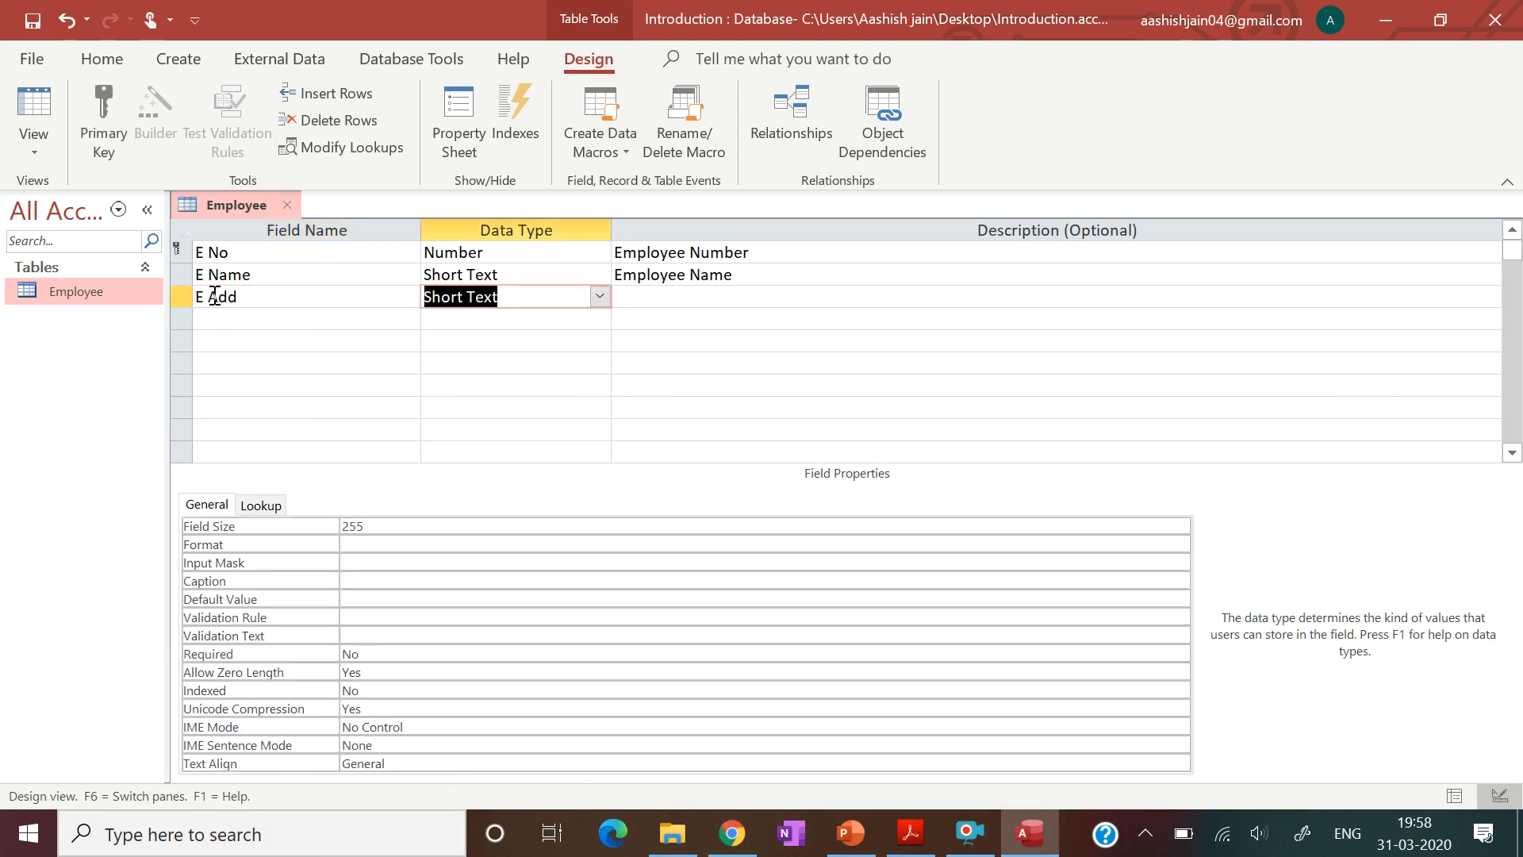
# - Enter Employee Address as the description of the E Add field
pyautogui.click(651, 297)
pyautogui.press('capslock')
pyautogui.write('E')
pyautogui.press('capslock')
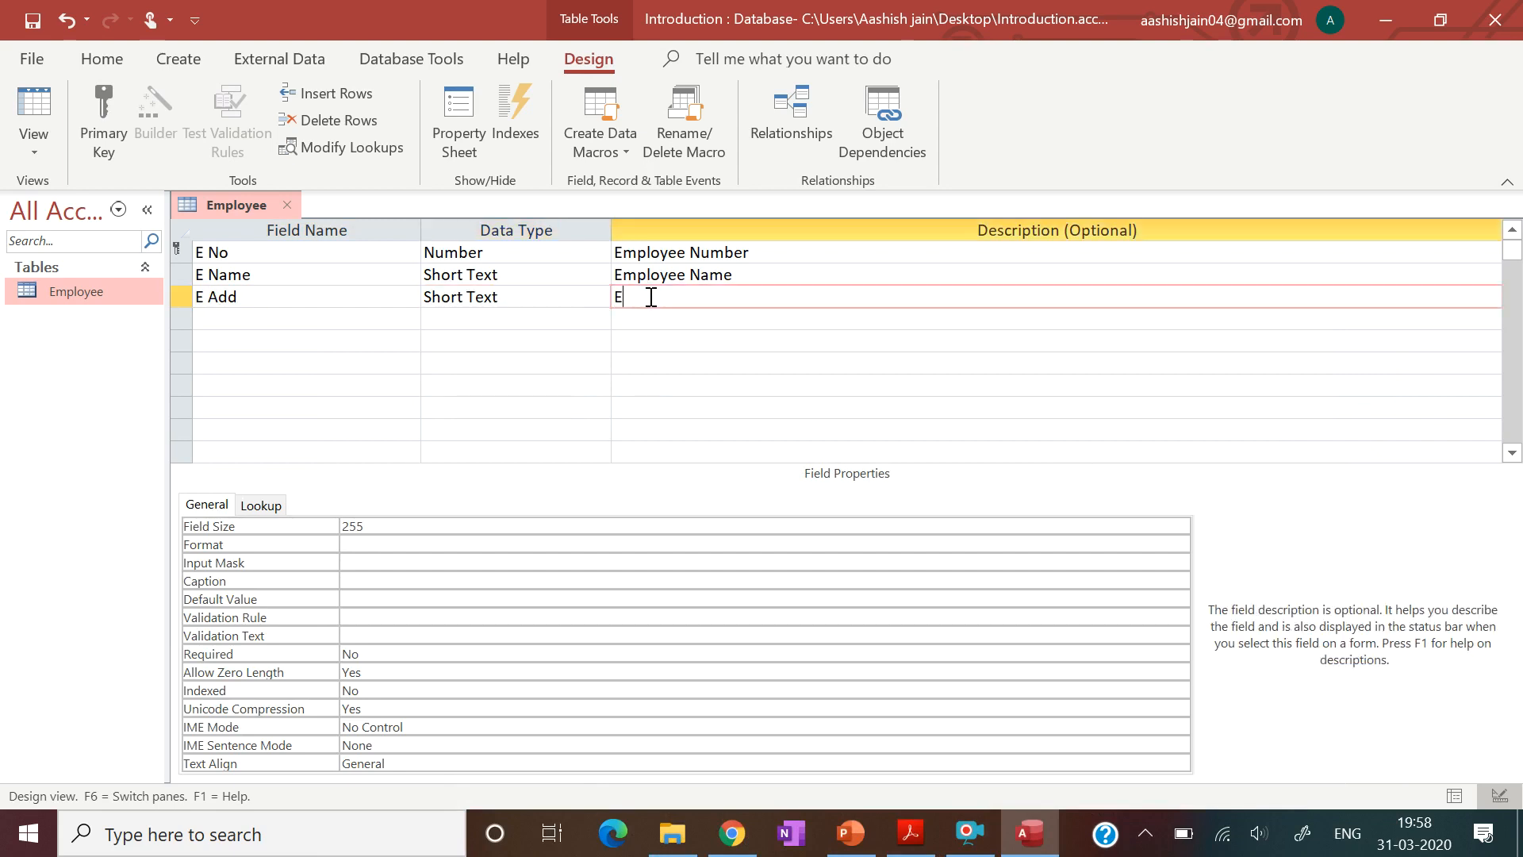
pyautogui.write('mployee')
pyautogui.press('capslock')
pyautogui.write('A')
pyautogui.press('capslock')
pyautogui.write('ddress')
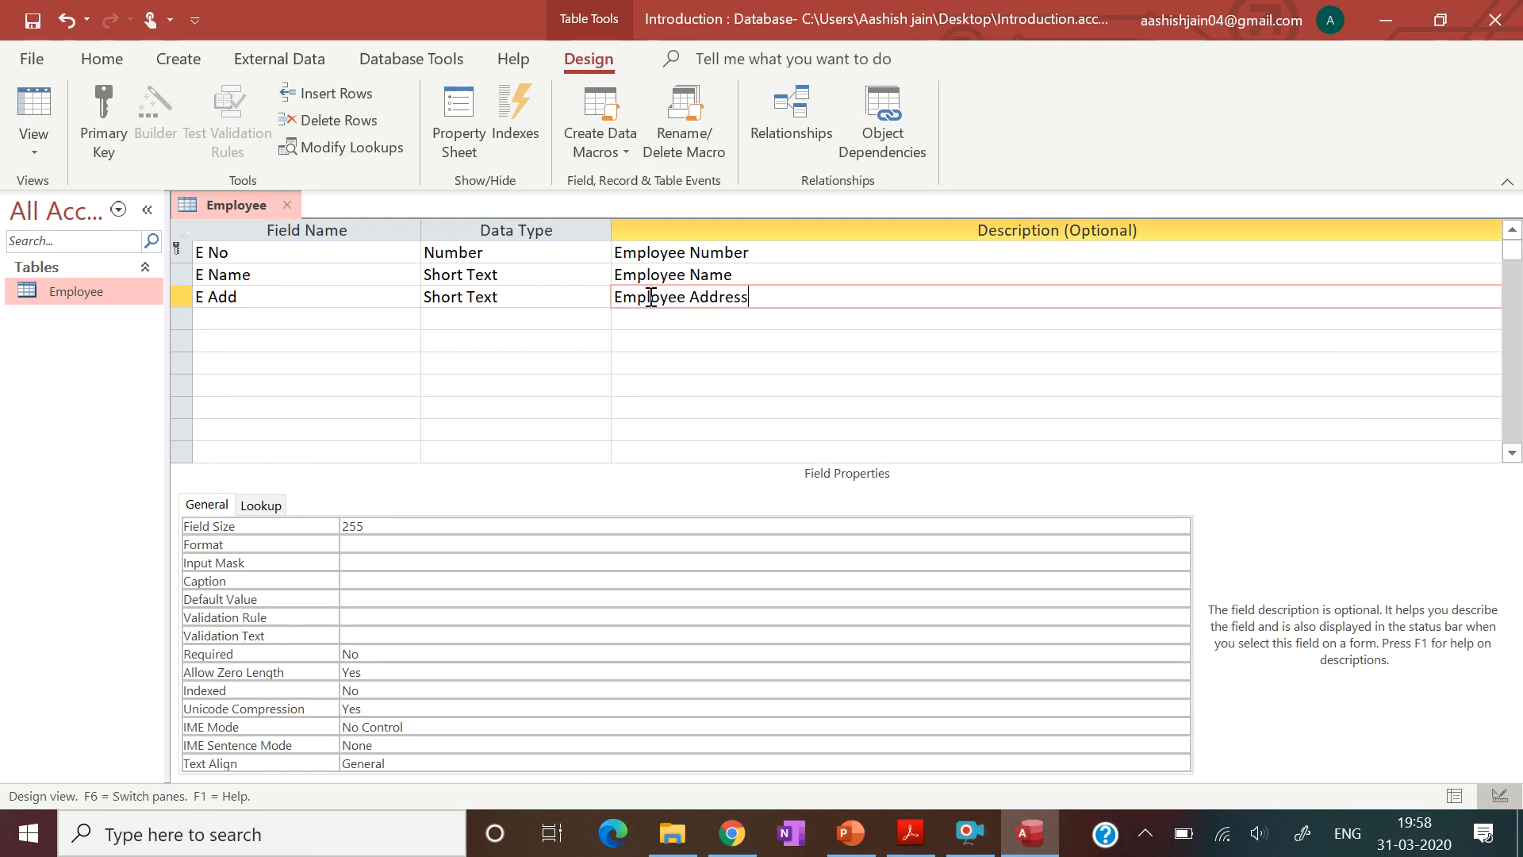
pyautogui.press('Return')
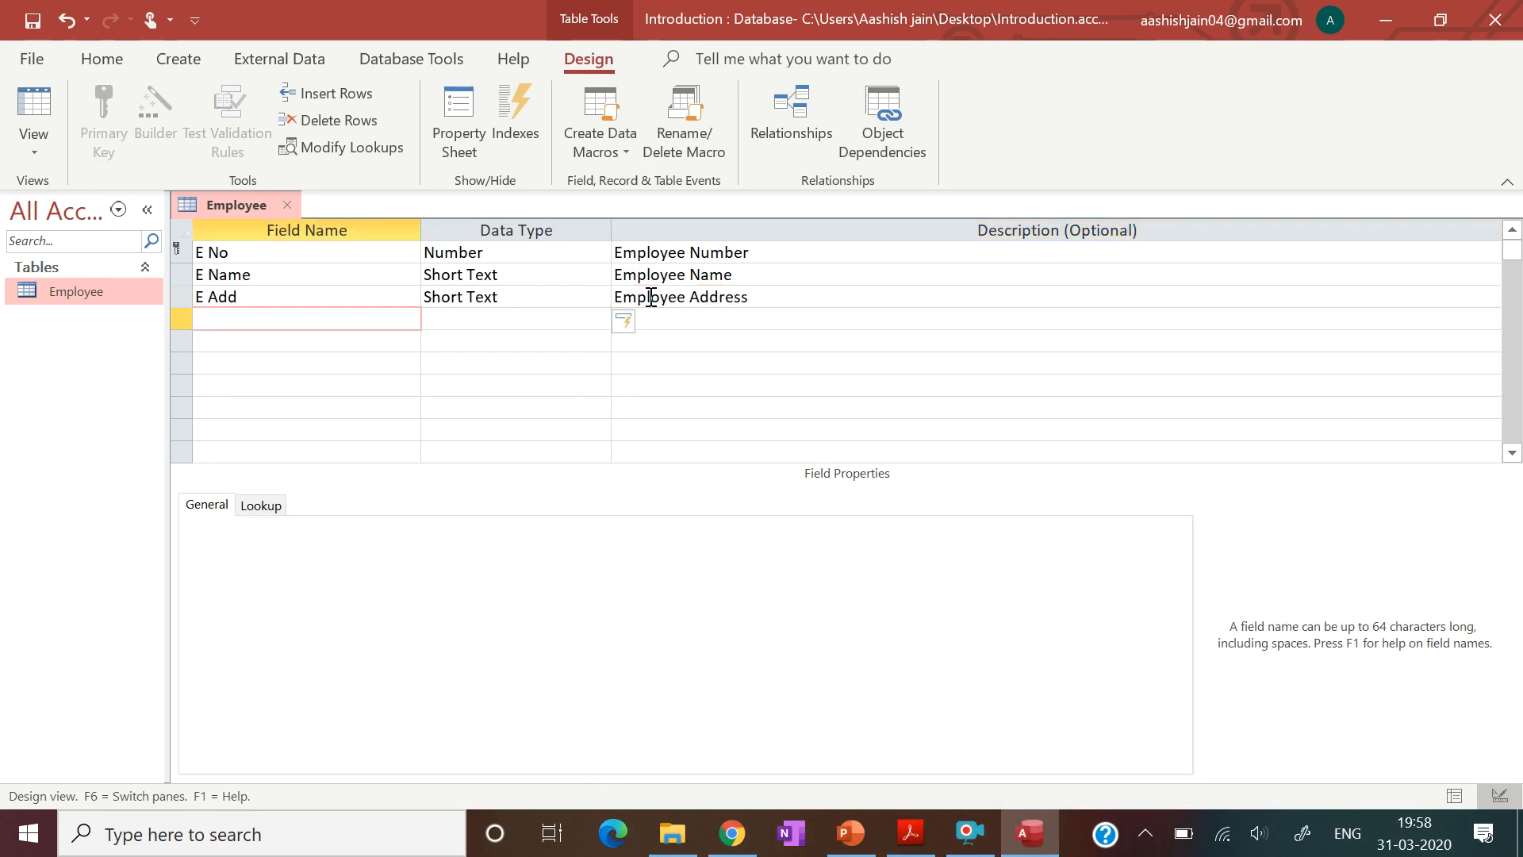
# - Consult the assignment PDF and add a fourth field named E dept No with the Number data type
pyautogui.click(912, 832)
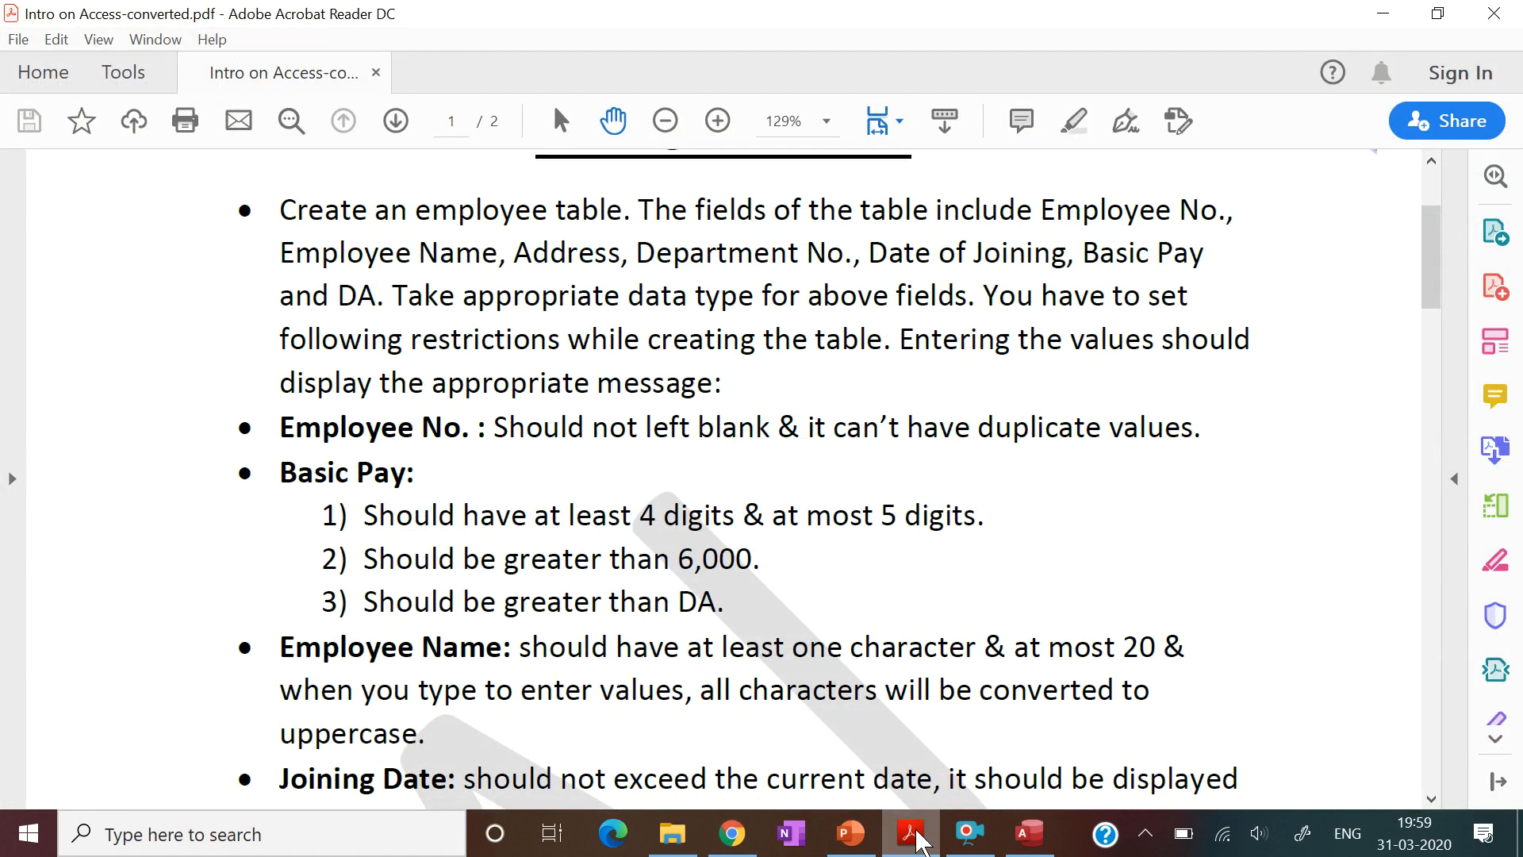
pyautogui.moveTo(1438, 291); pyautogui.dragTo(1440, 294)
pyautogui.click(1028, 833)
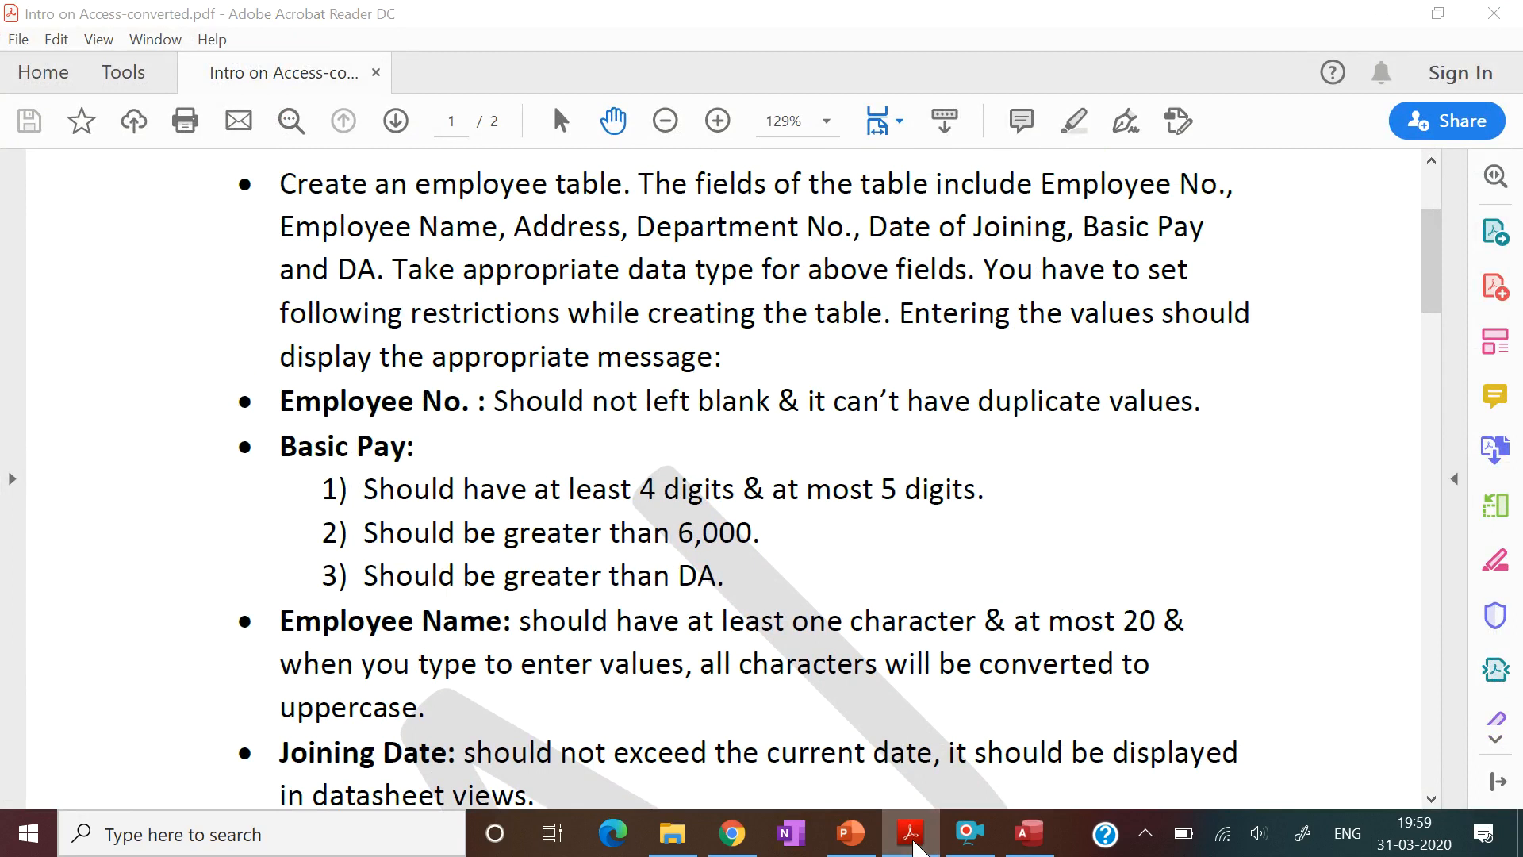
pyautogui.press('capslock')
pyautogui.write('E d')
pyautogui.press('capslock')
pyautogui.press('capslock')
pyautogui.press('capslock')
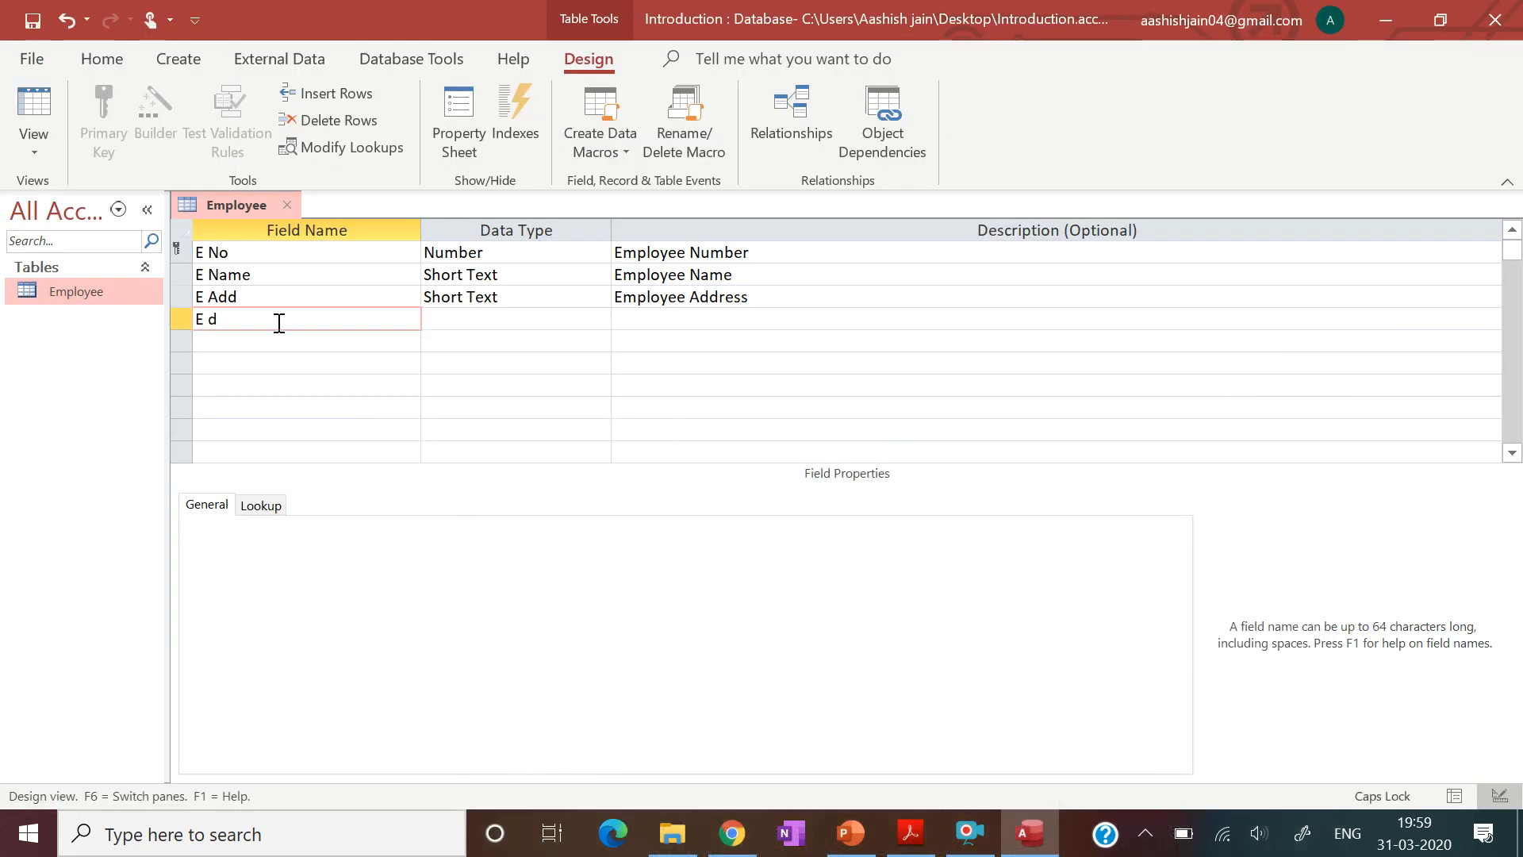
pyautogui.write('ept')
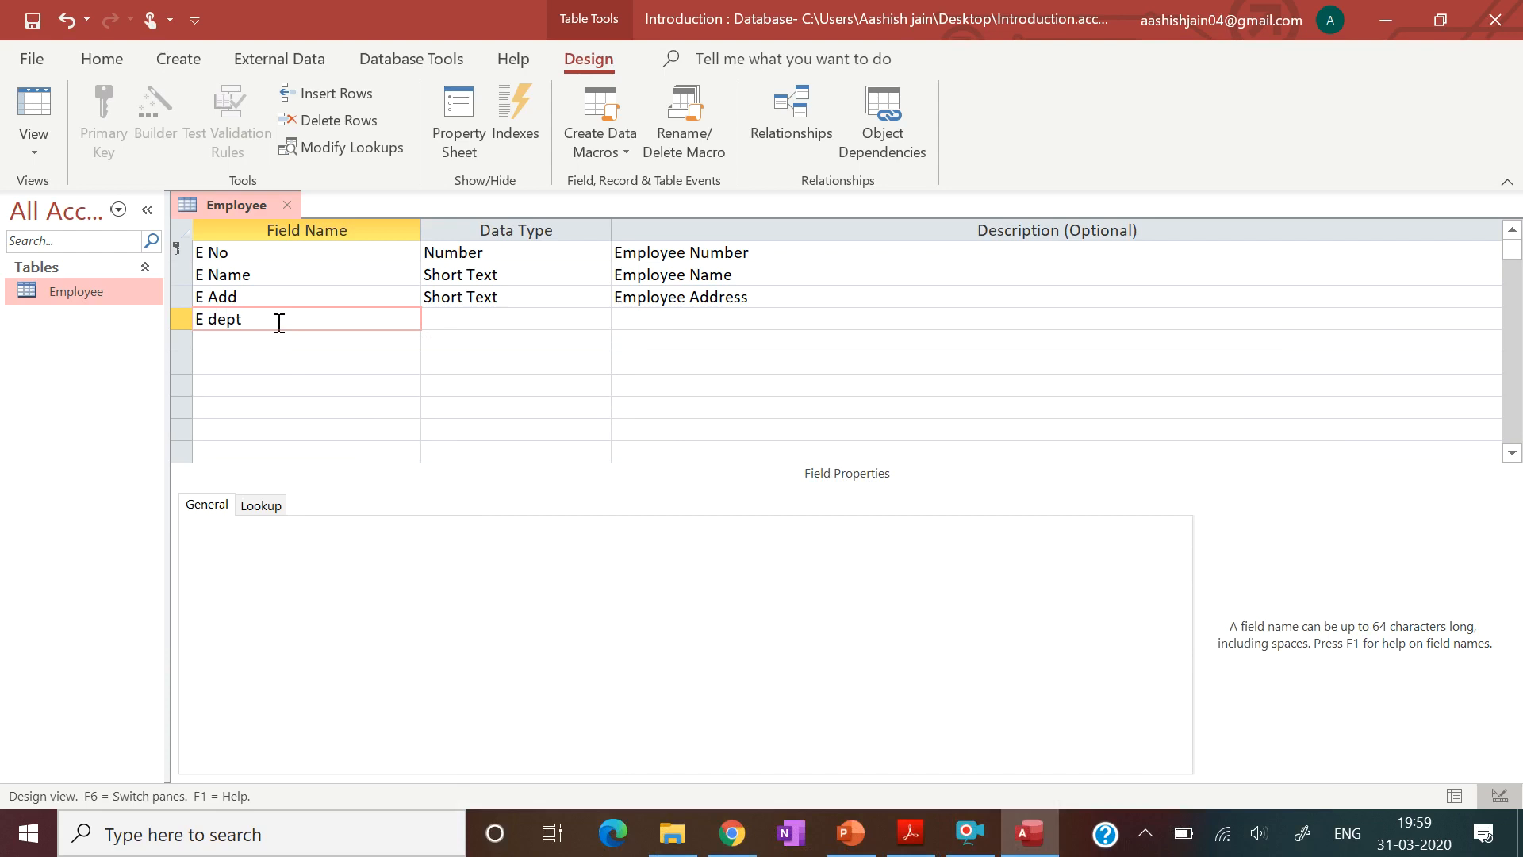
pyautogui.press('capslock')
pyautogui.write('No')
pyautogui.press('Tab')
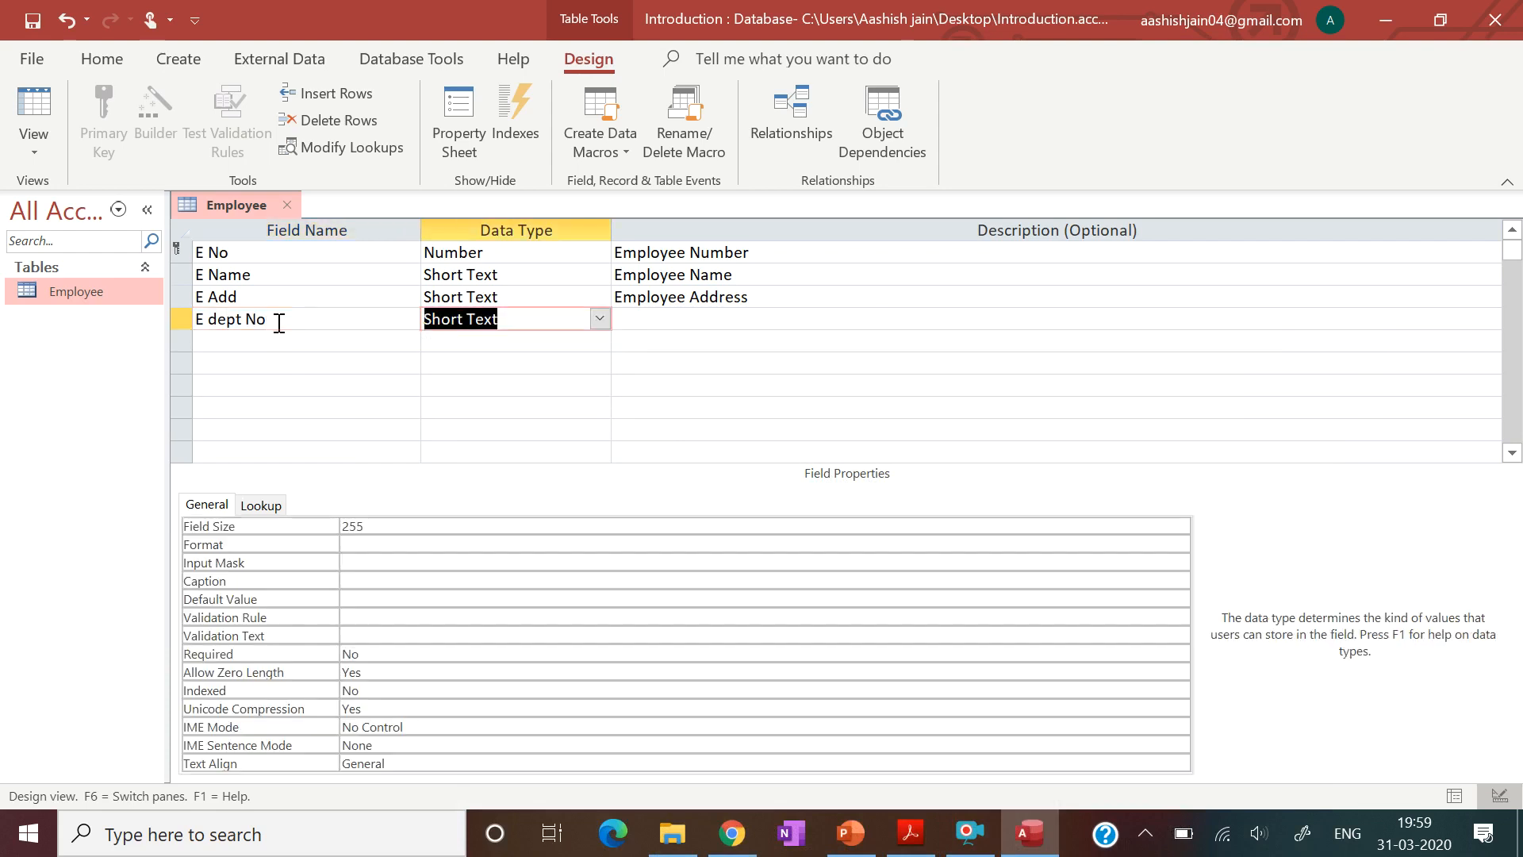
pyautogui.click(599, 319)
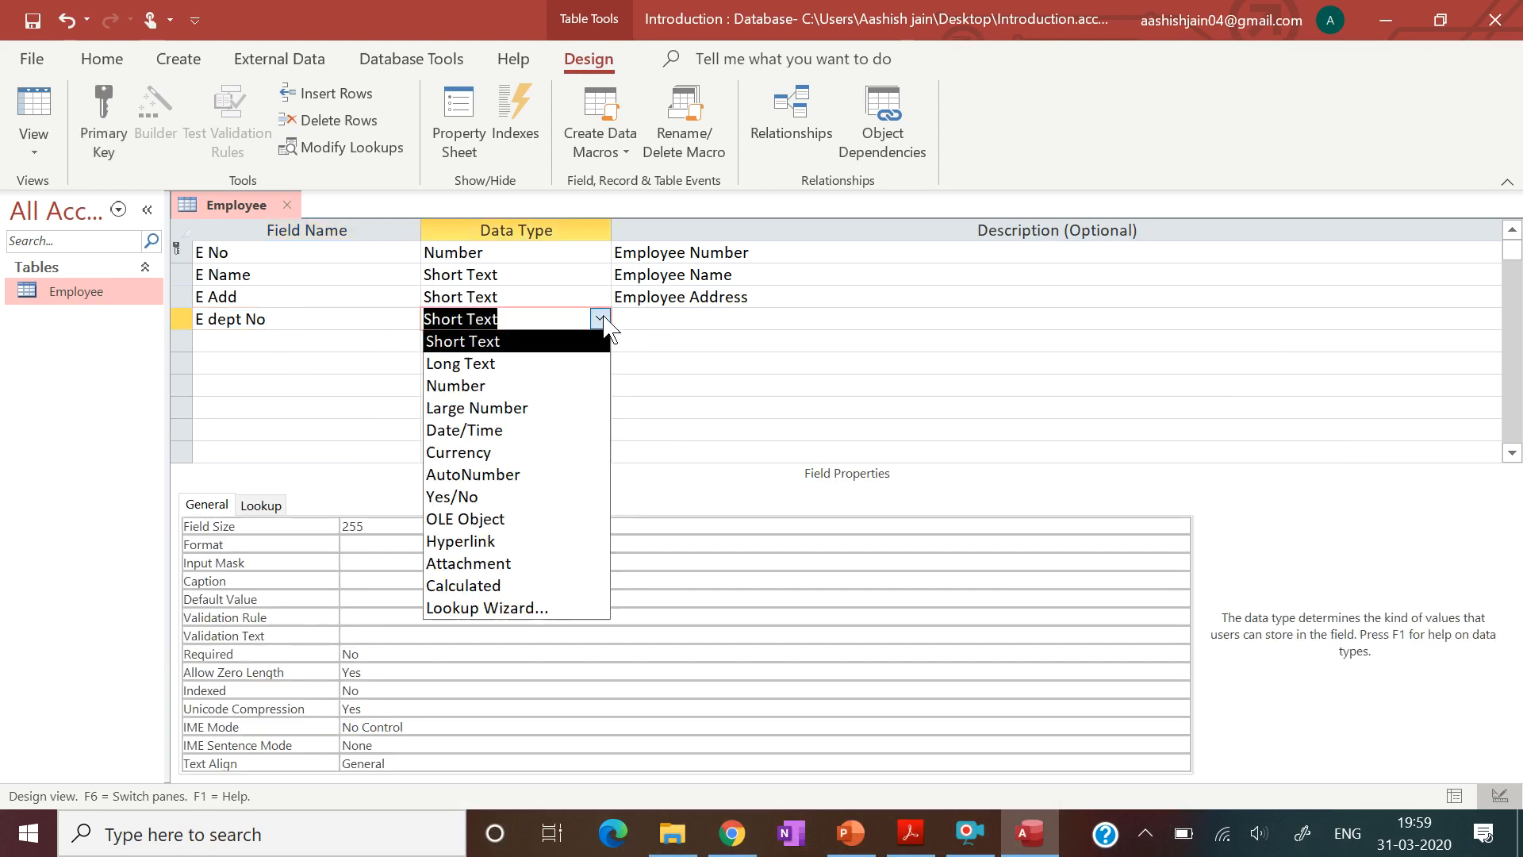
pyautogui.click(553, 386)
# - Rename the department field in the fourth row as Dept No
pyautogui.click(340, 321)
pyautogui.press('BackSpace')
pyautogui.press('BackSpace')
pyautogui.press('BackSpace')
pyautogui.press('BackSpace')
pyautogui.press('BackSpace')
pyautogui.press('BackSpace')
pyautogui.press('BackSpace')
pyautogui.press('BackSpace')
pyautogui.press('BackSpace')
pyautogui.write('De[p')
pyautogui.press('BackSpace')
pyautogui.press('BackSpace')
pyautogui.write('pt No')
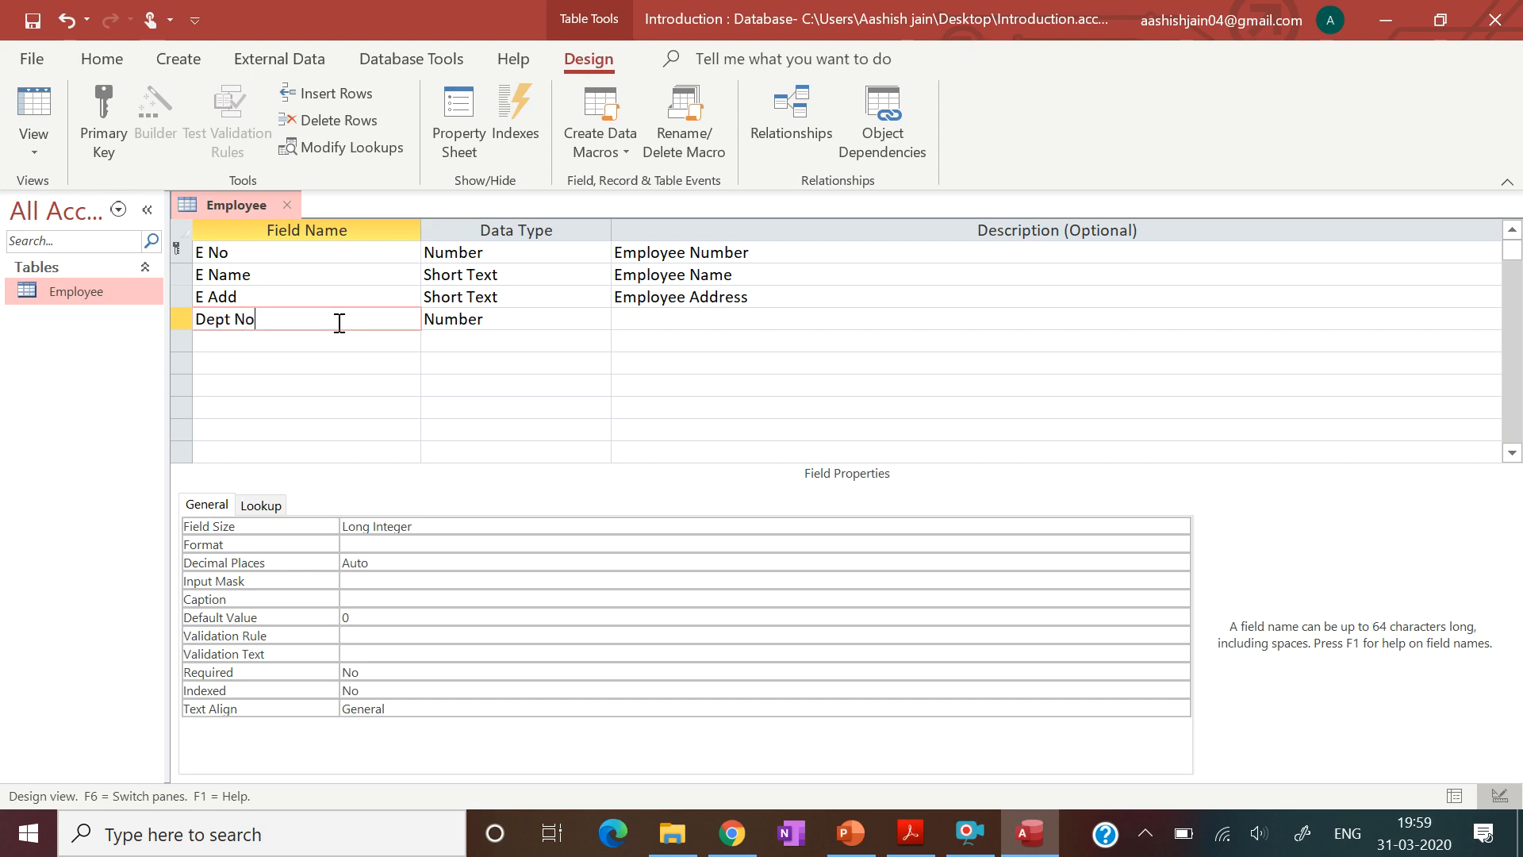
pyautogui.press('Tab')
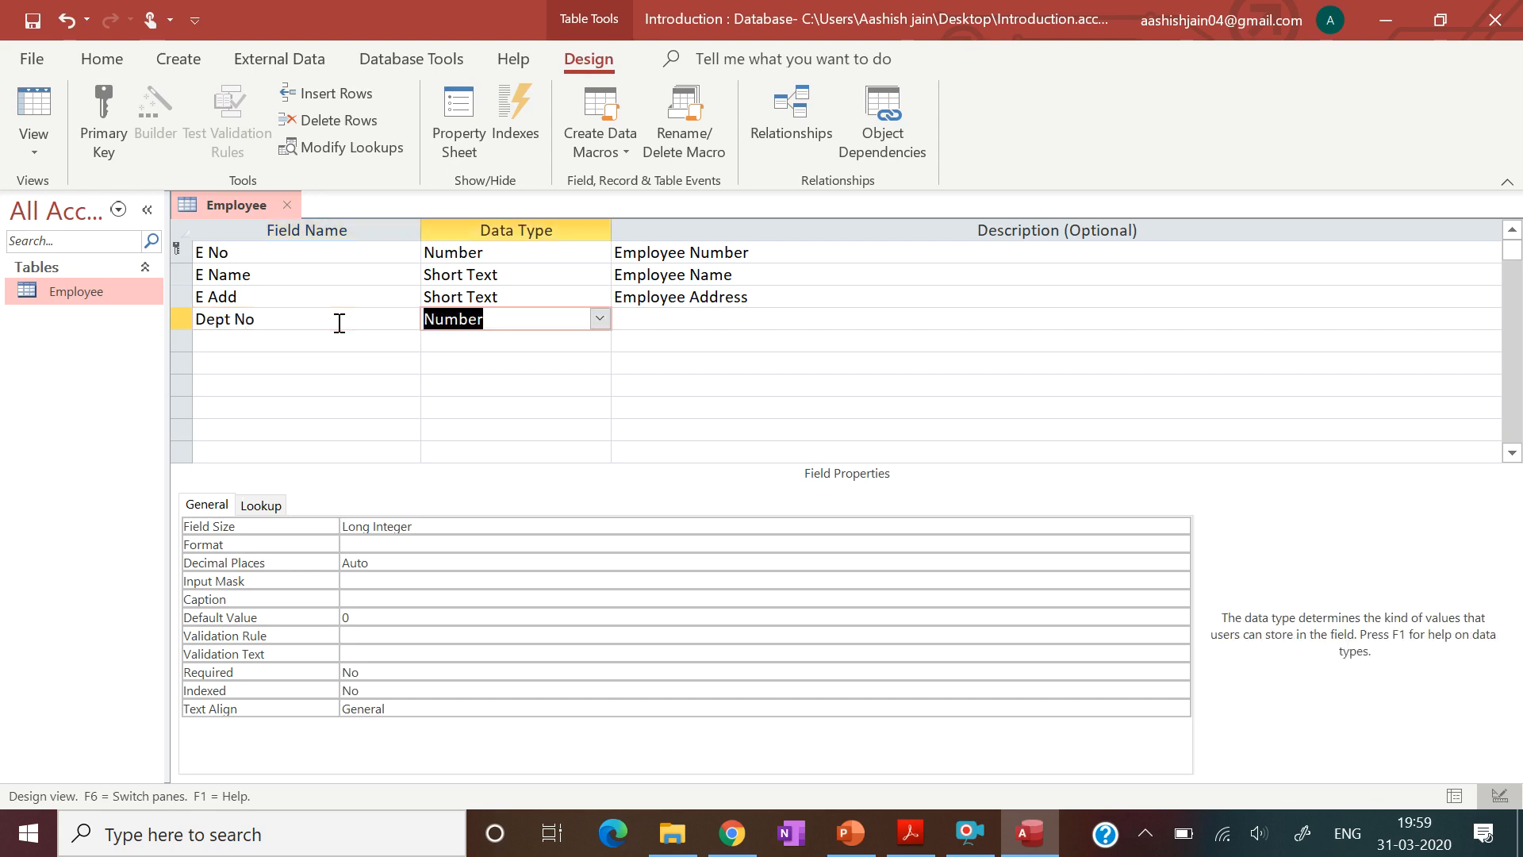
# - Enter Employees Department Number as the description of the Dept No field
pyautogui.press('Tab')
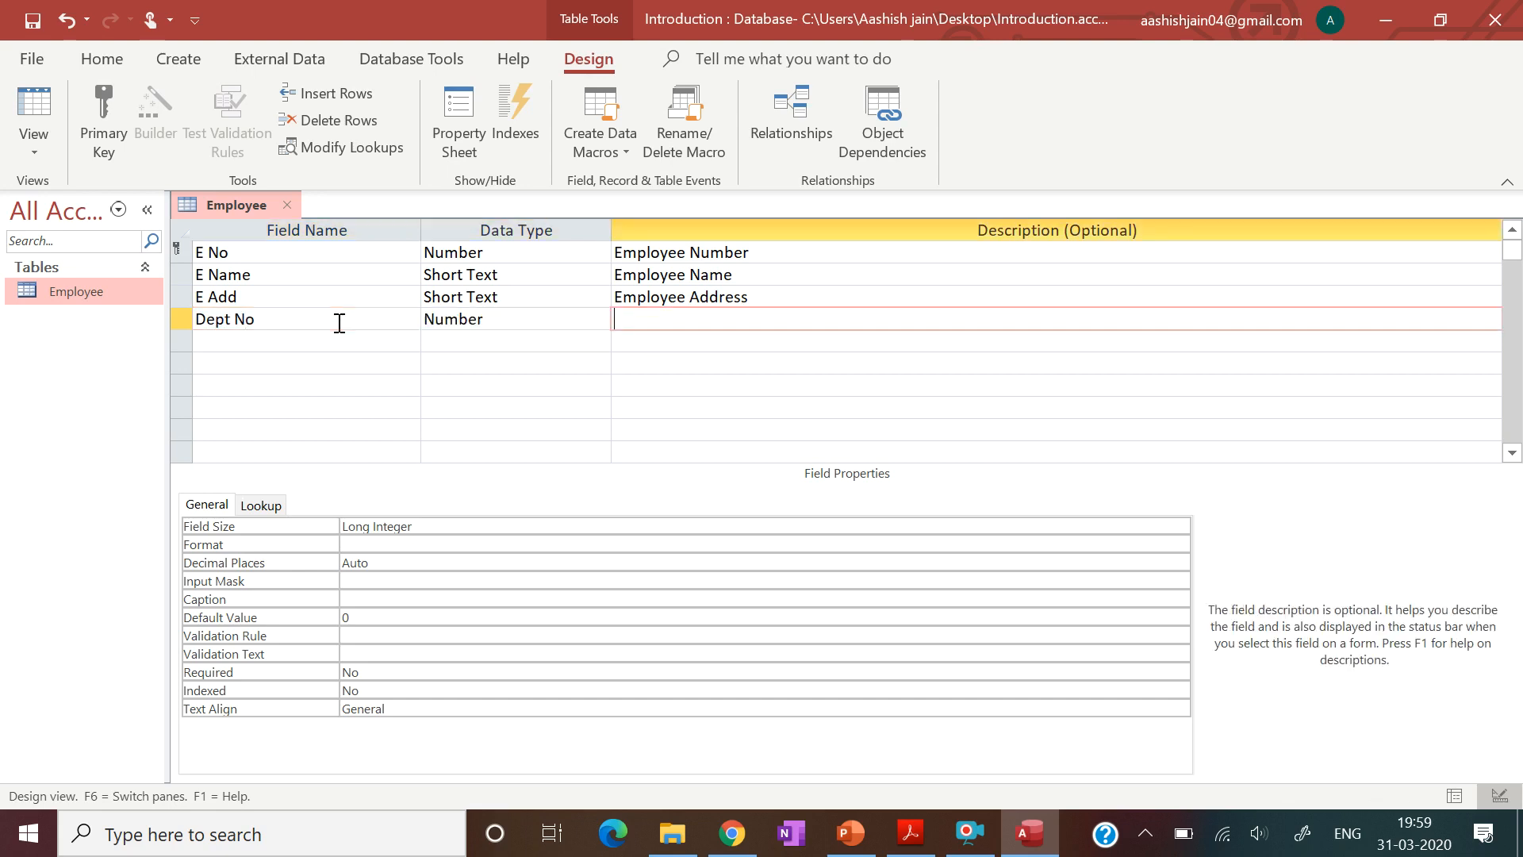
pyautogui.write('Employees Departmw')
pyautogui.press('BackSpace')
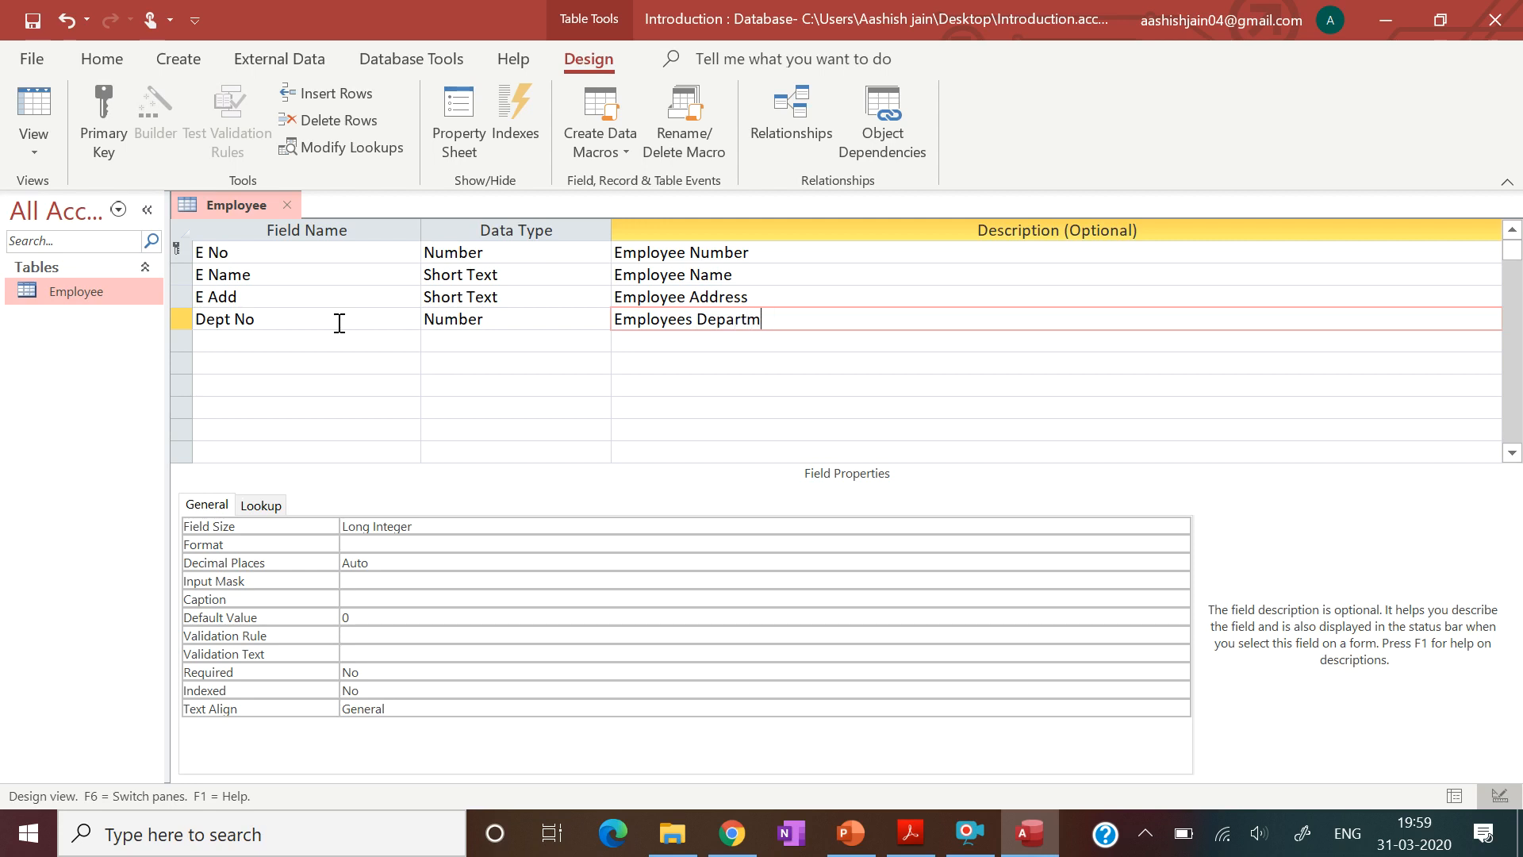
pyautogui.write('em')
pyautogui.press('BackSpace')
pyautogui.press('BackSpace')
pyautogui.write('nt Number')
pyautogui.press('Return')
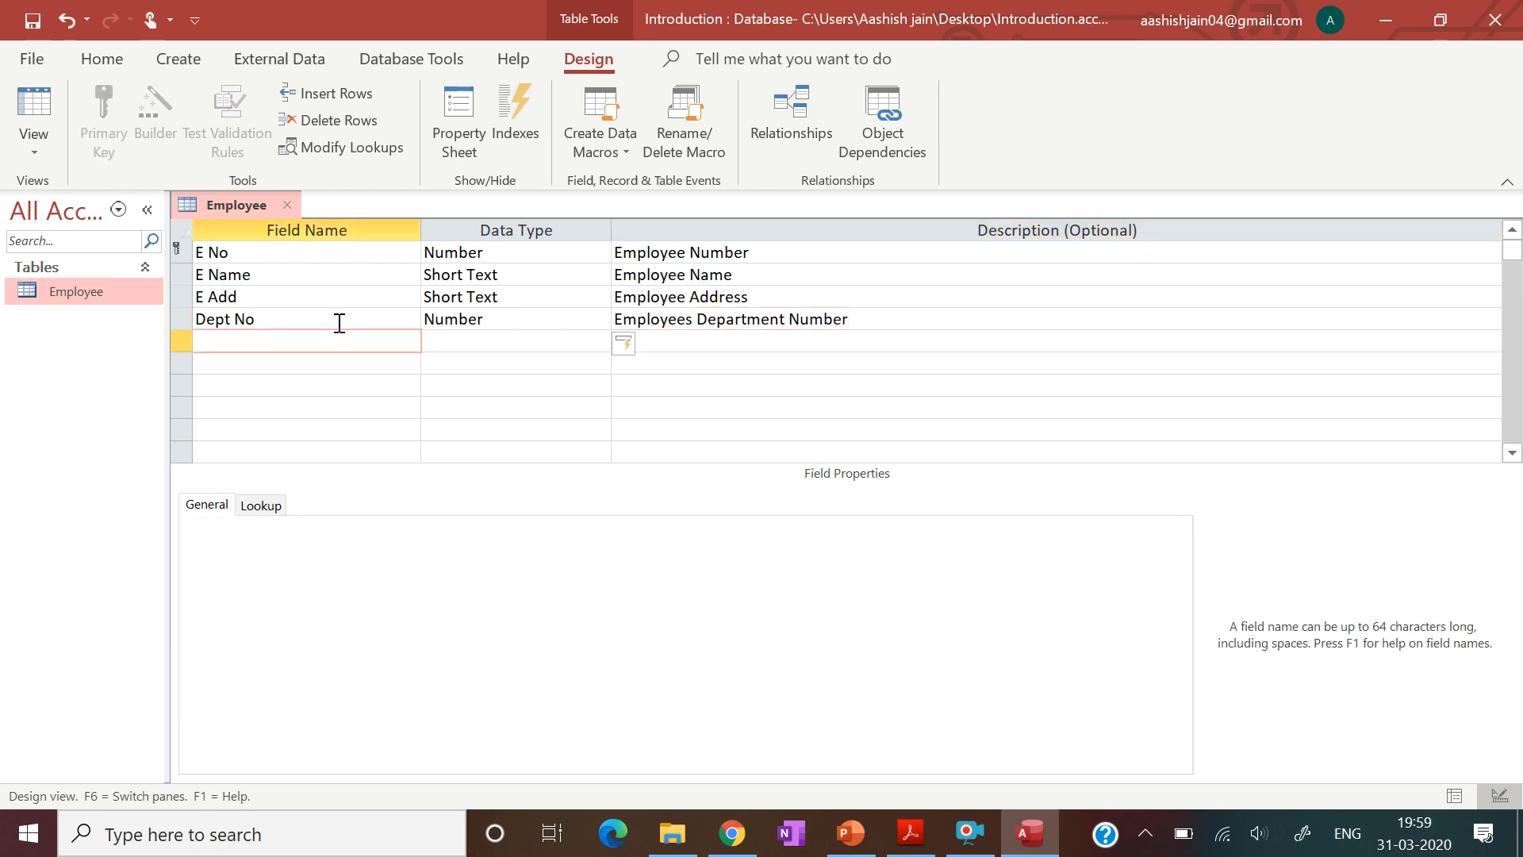
# - Read the Joining Date restriction in the assignment PDF and return to the Employee table in Access
pyautogui.click(906, 834)
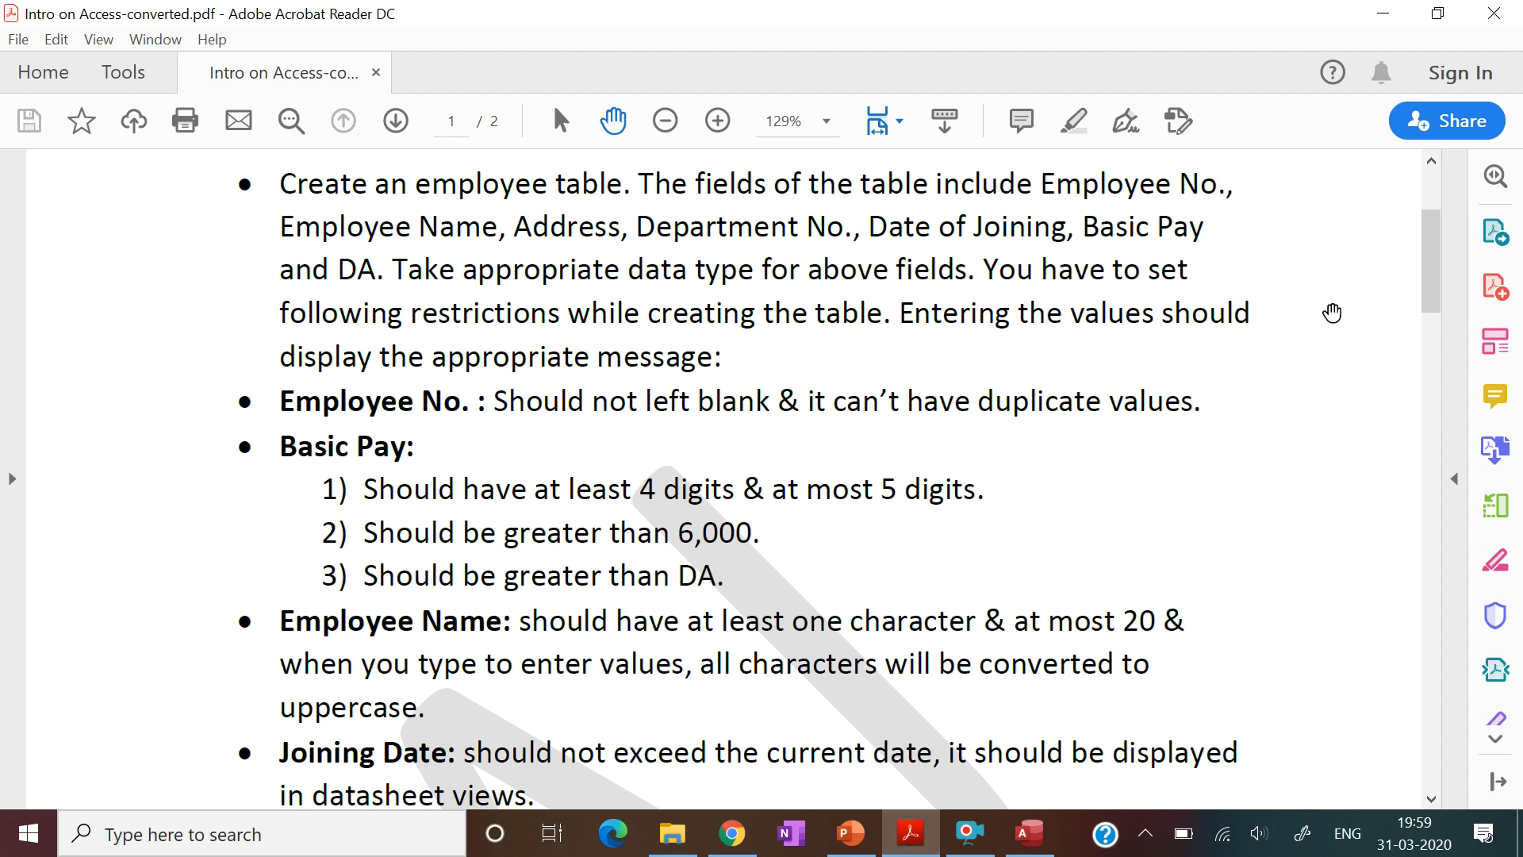
pyautogui.scroll(-1, 1428, 285)
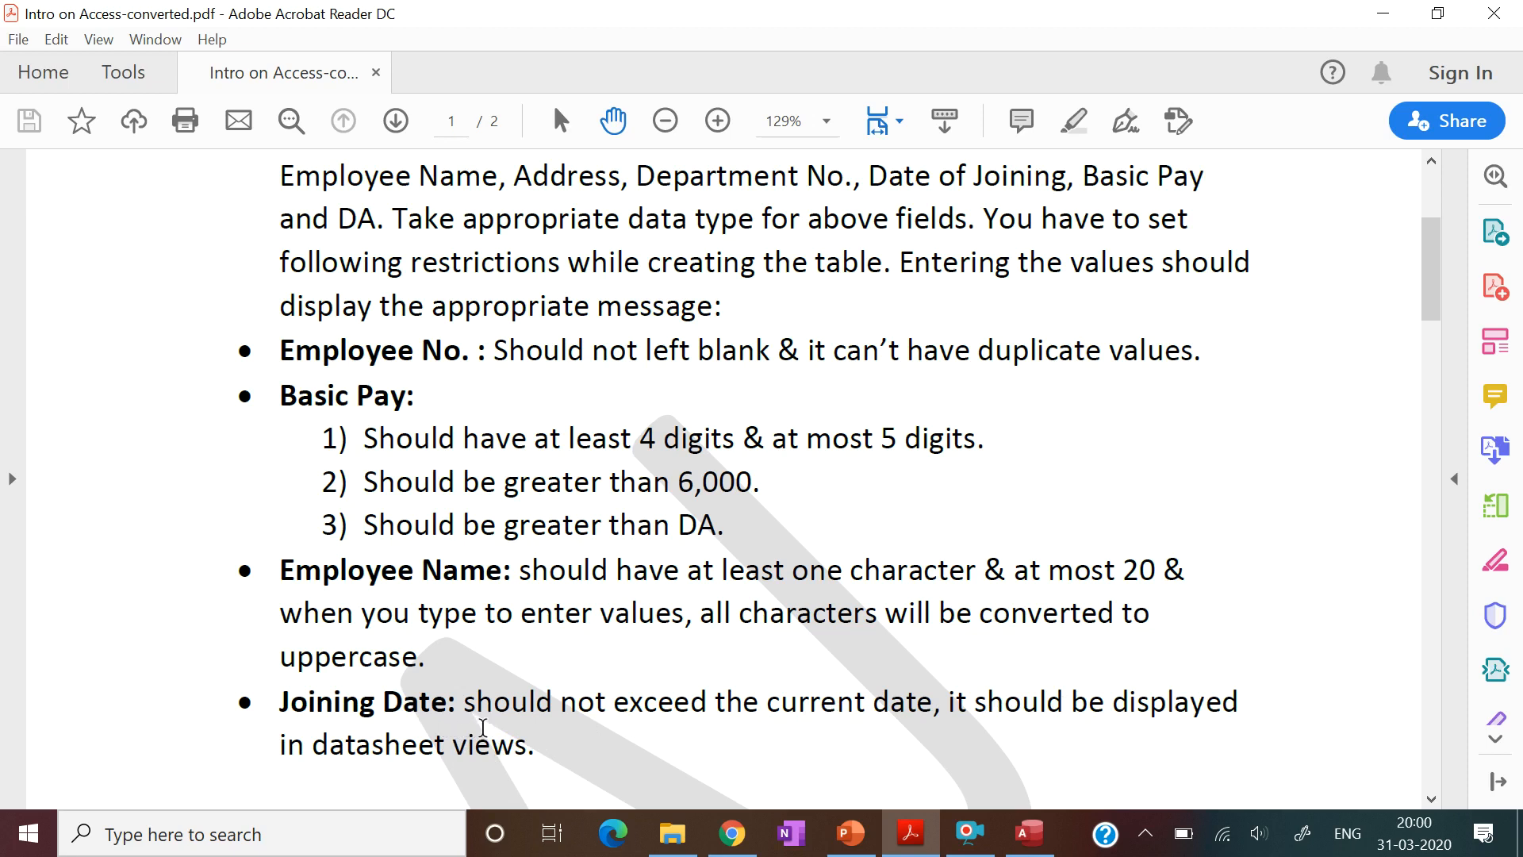
pyautogui.click(910, 839)
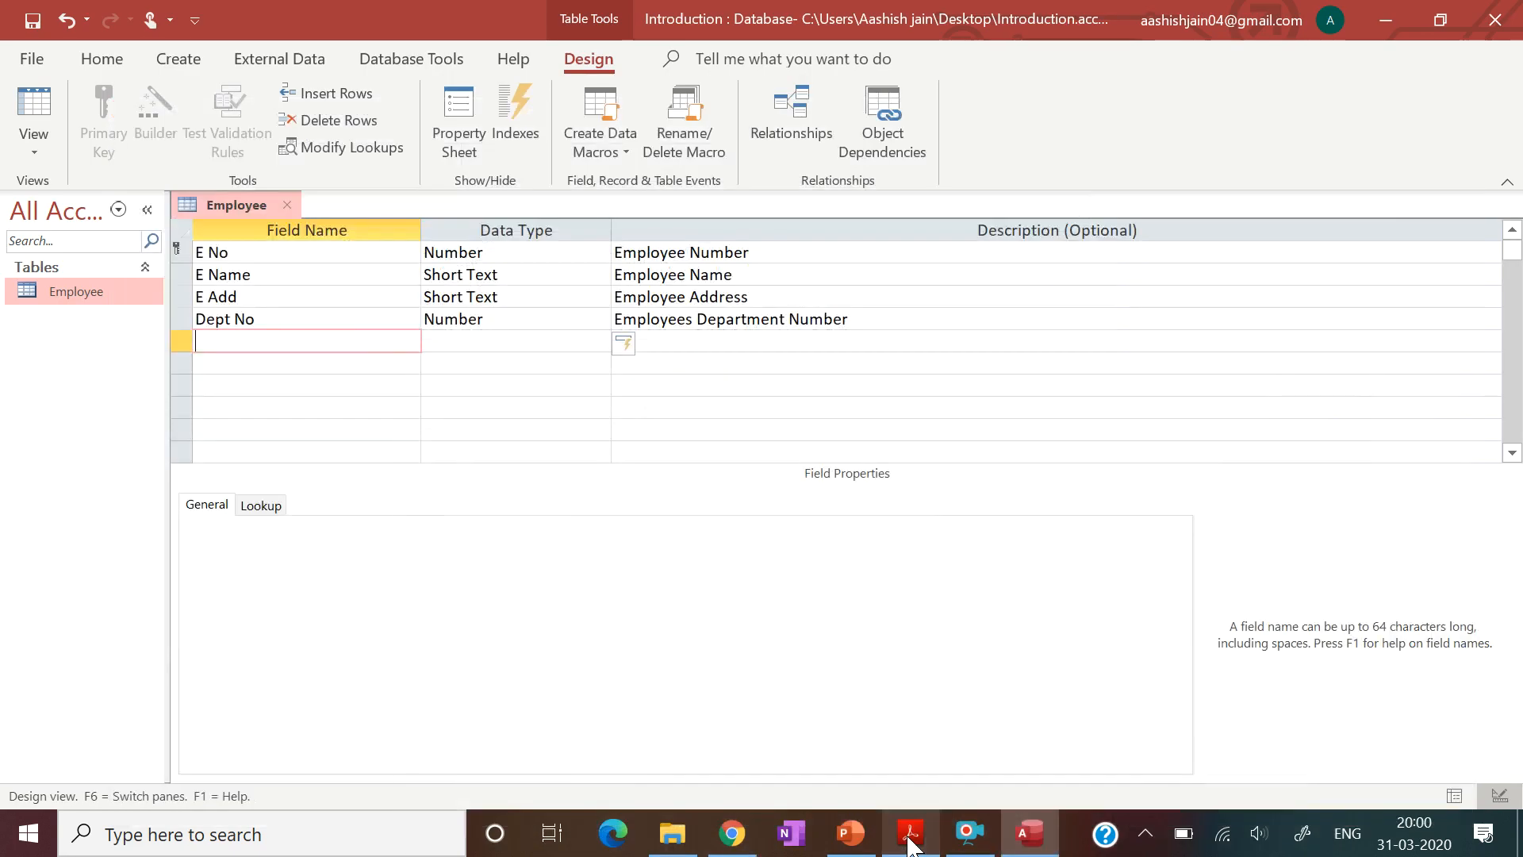
# - Add a fifth field named Date of Joining with the Date/Time data type
pyautogui.write('Date of J')
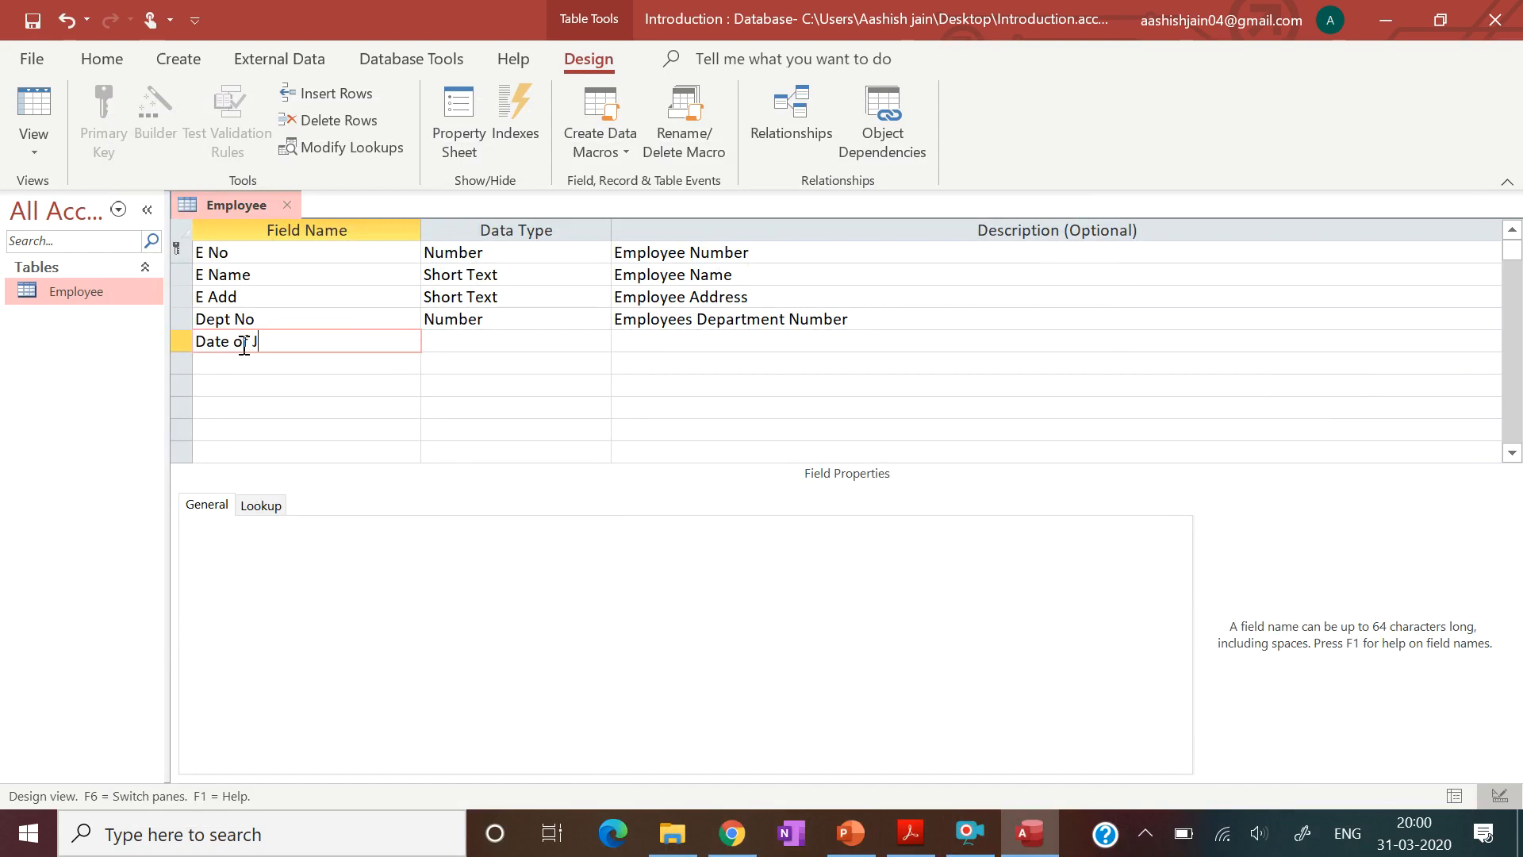
pyautogui.write('oining')
pyautogui.click(485, 340)
pyautogui.click(600, 340)
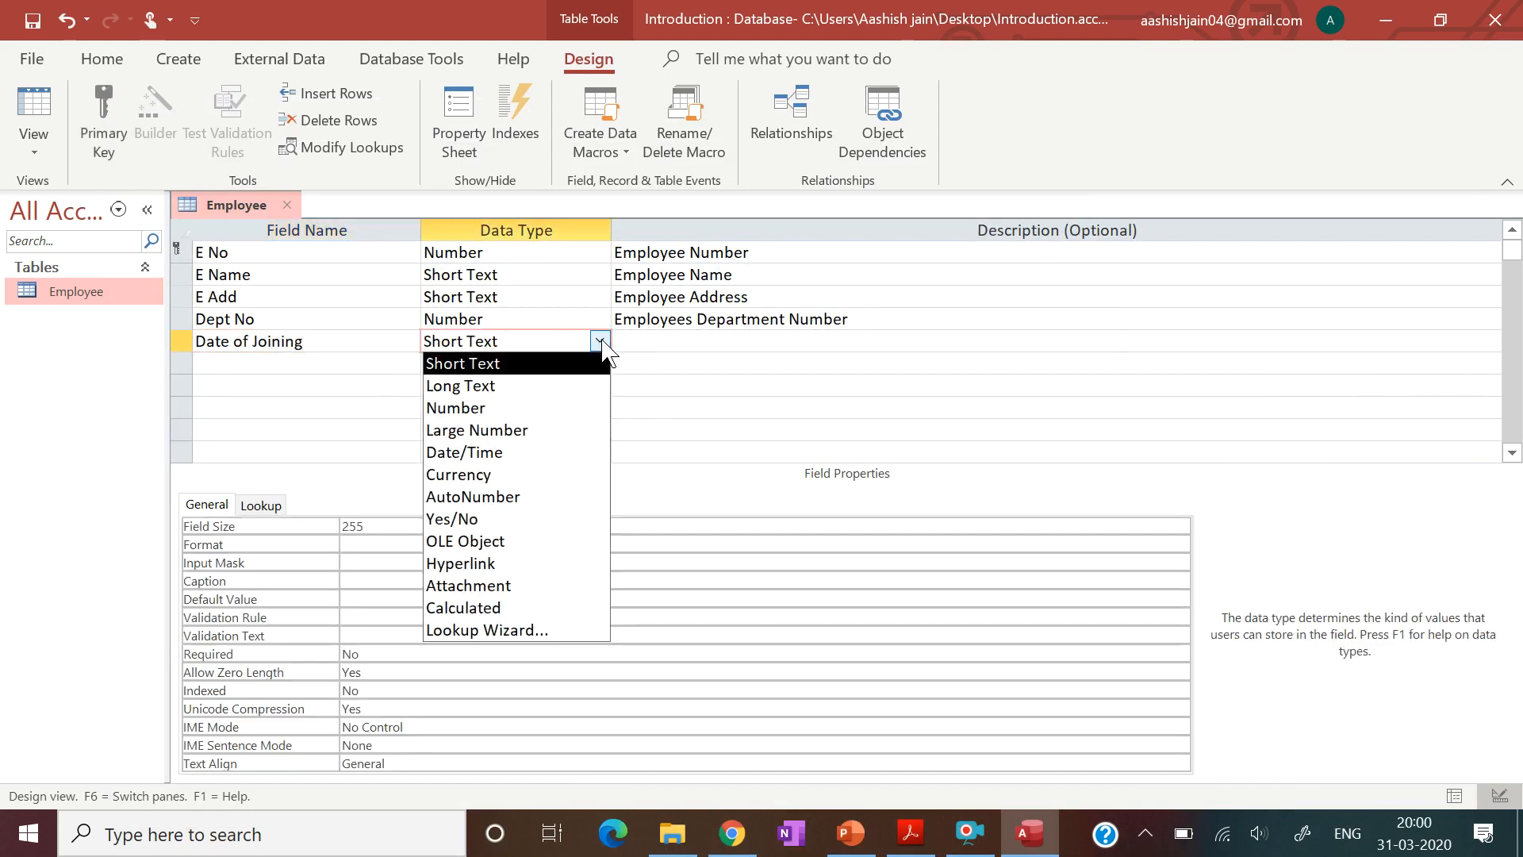
pyautogui.click(536, 451)
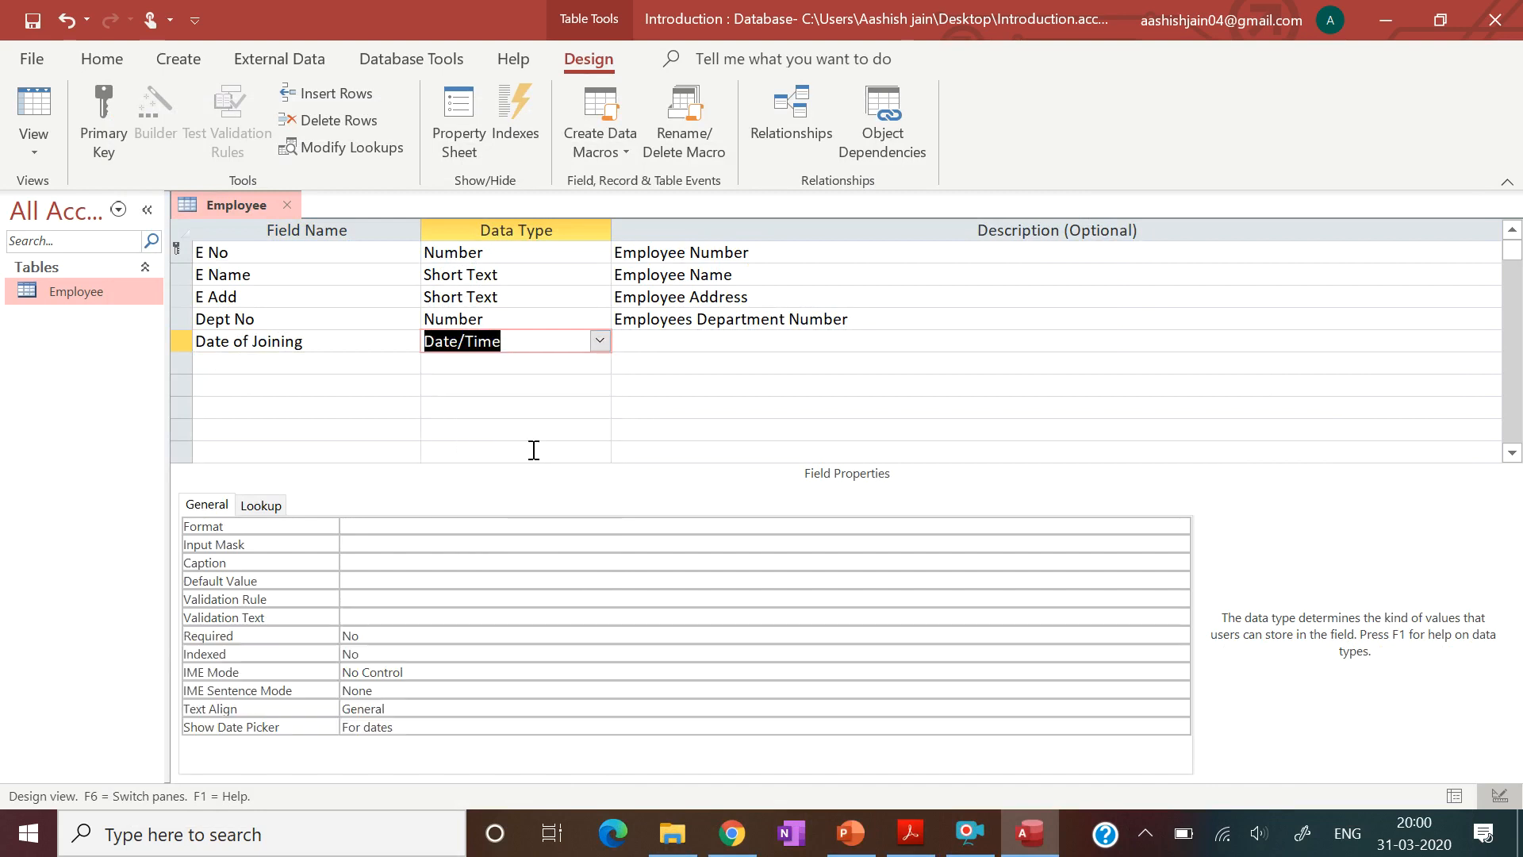
# - Set the display format of the Date of Joining field to Short Date
pyautogui.click(507, 526)
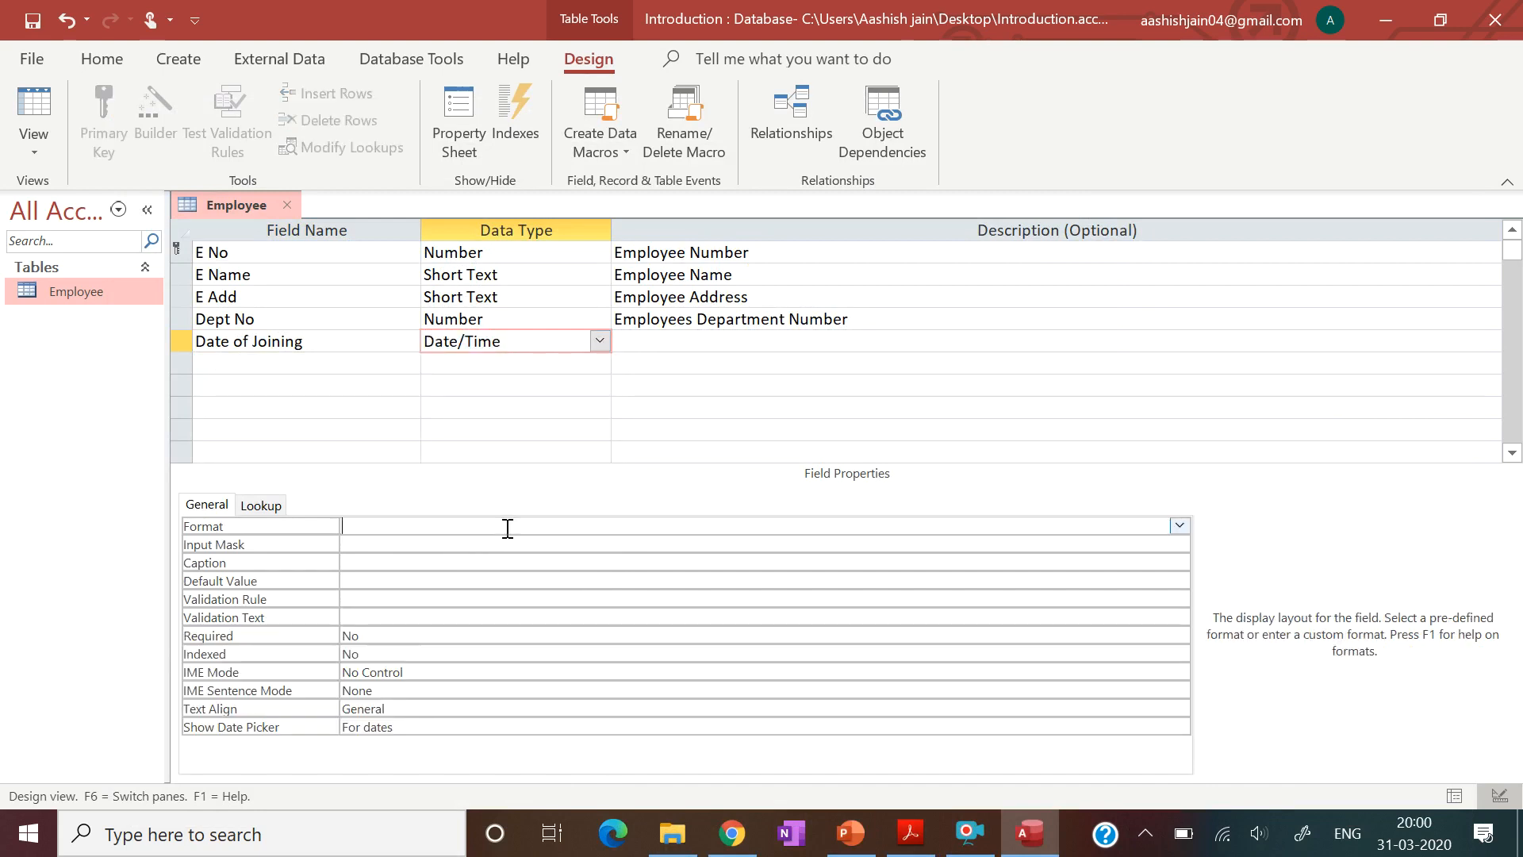
pyautogui.click(1180, 526)
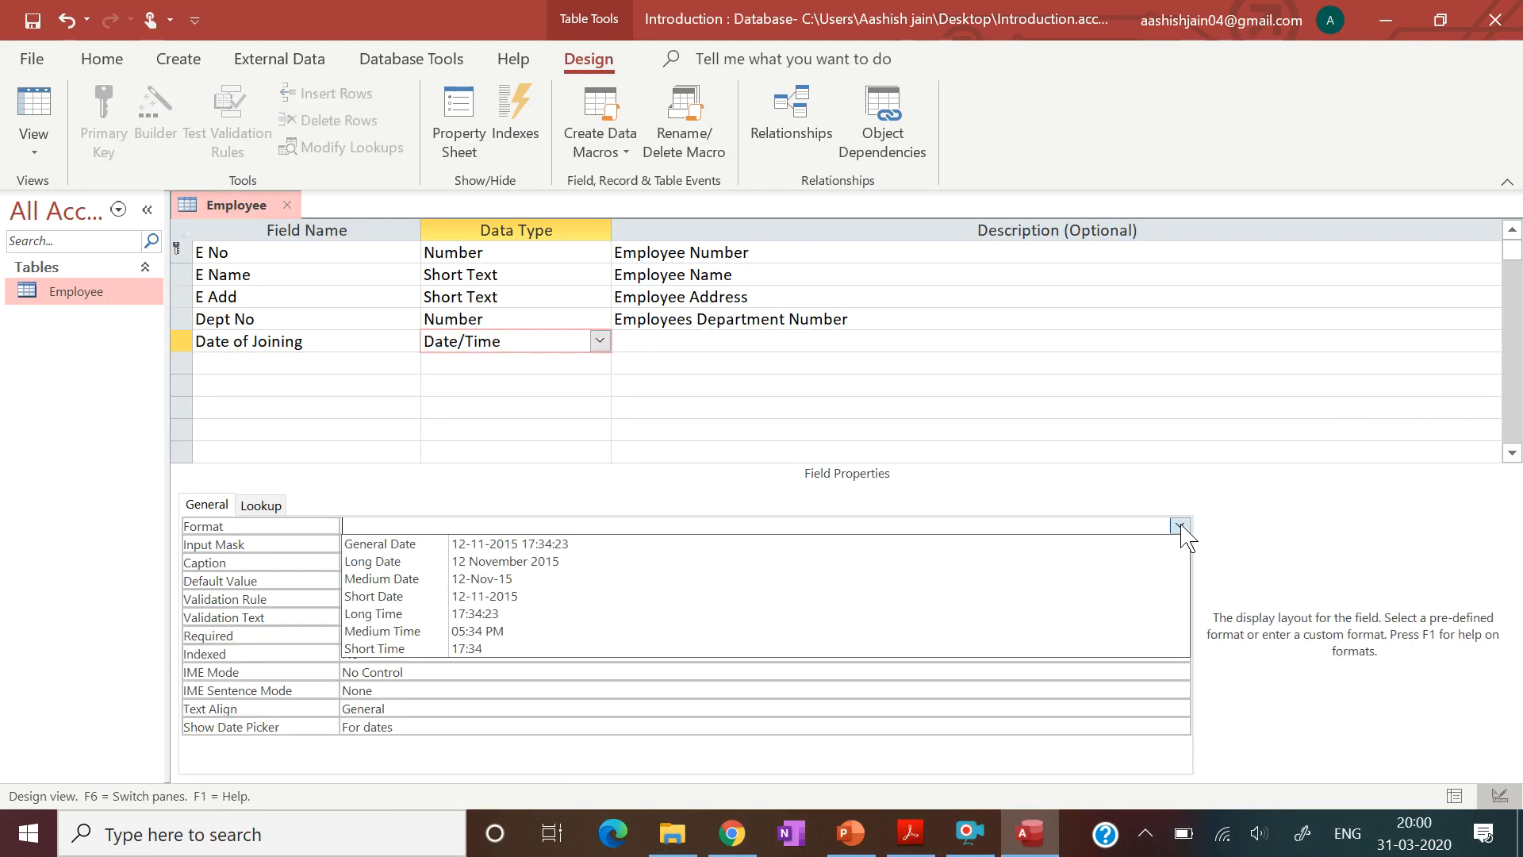
pyautogui.click(839, 600)
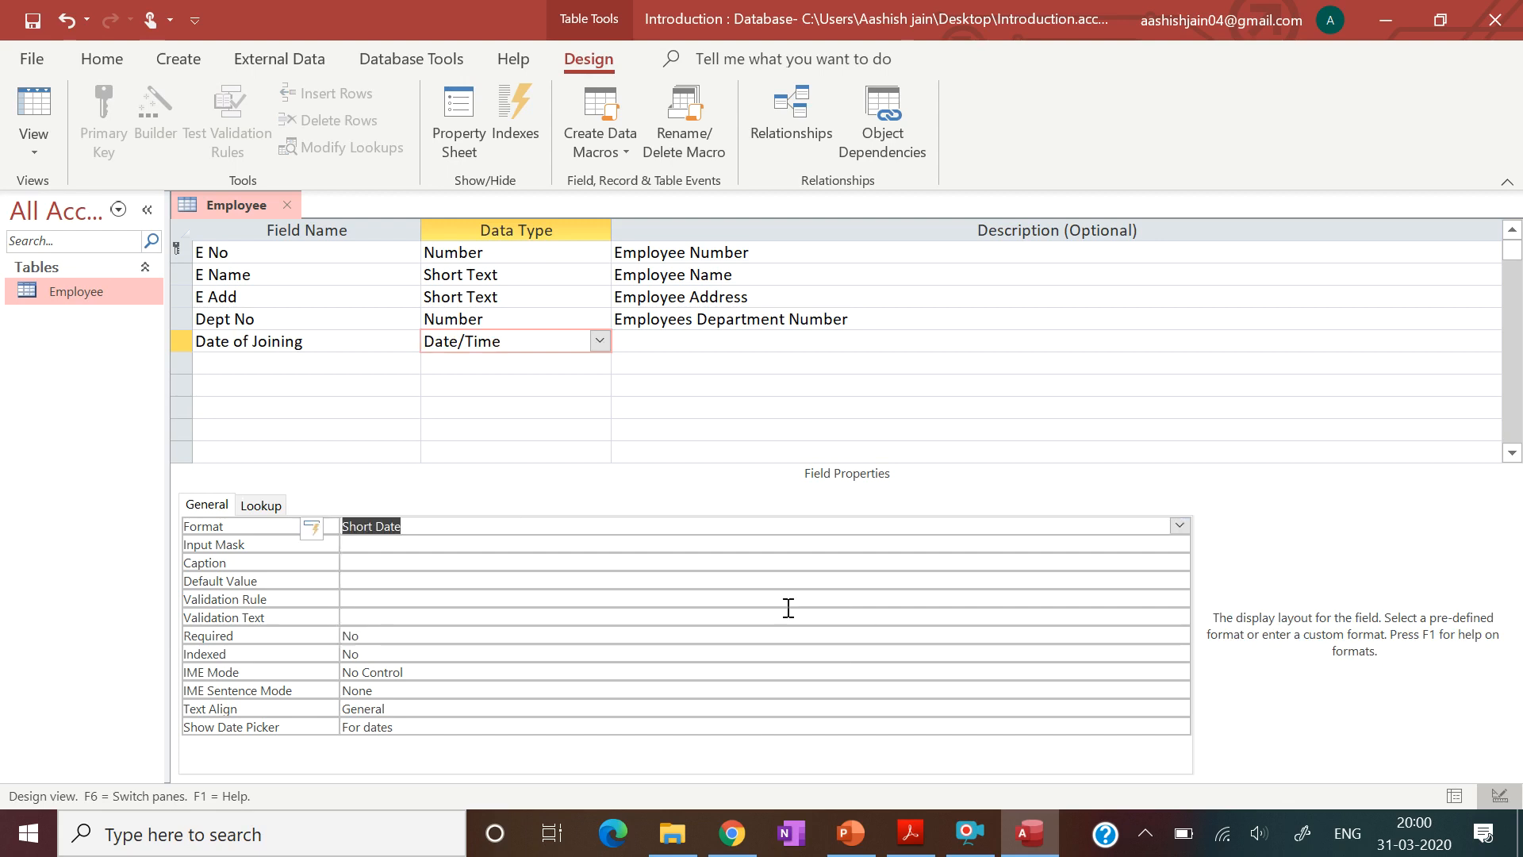
# - Check the Joining Date restriction in the assignment PDF and set the Date of Joining validation rule to <Date()
pyautogui.click(421, 600)
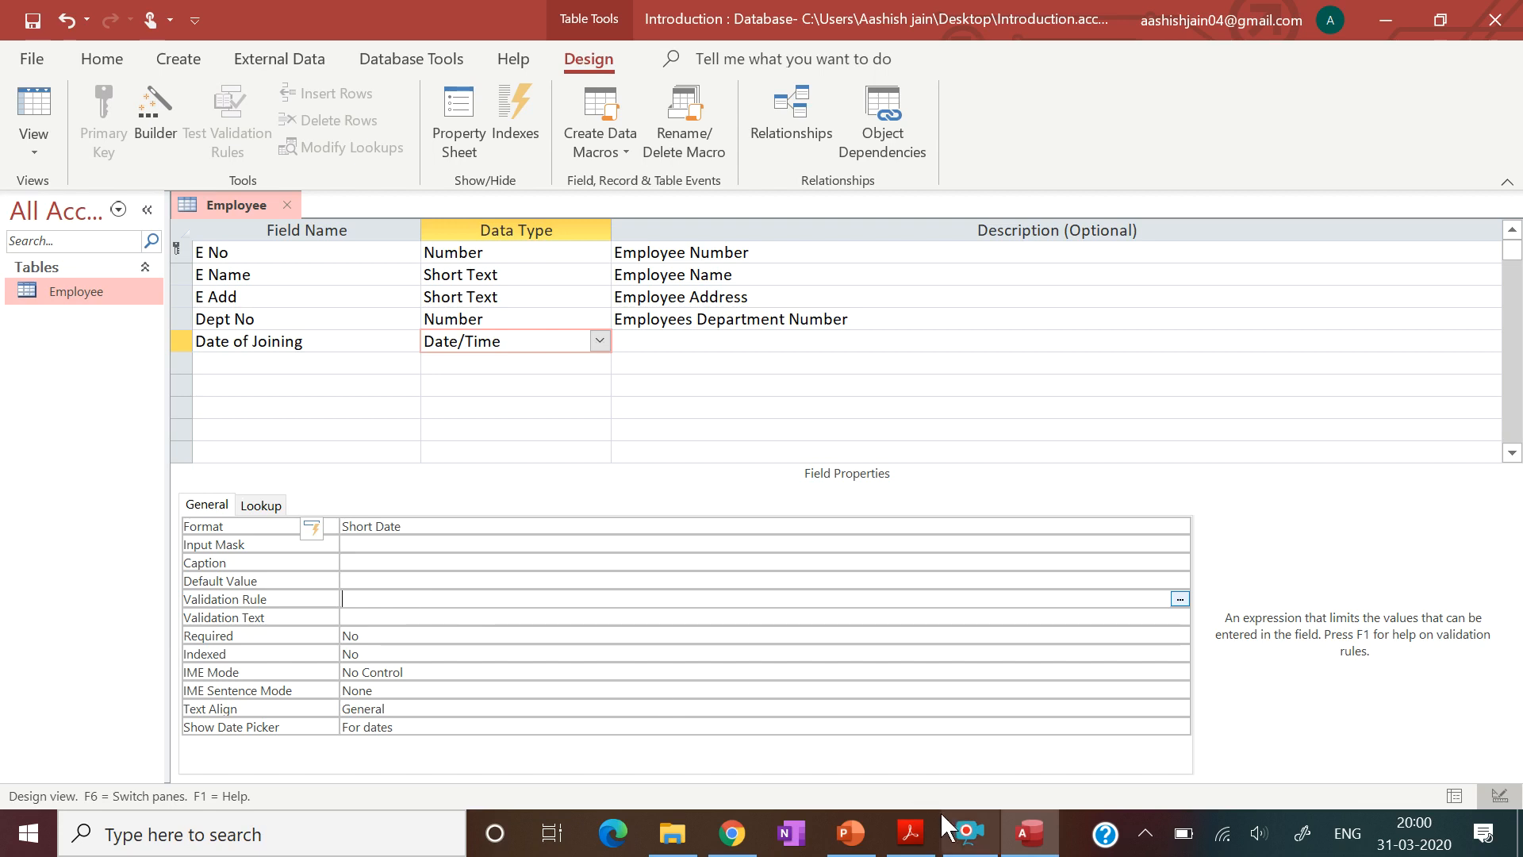
pyautogui.click(911, 835)
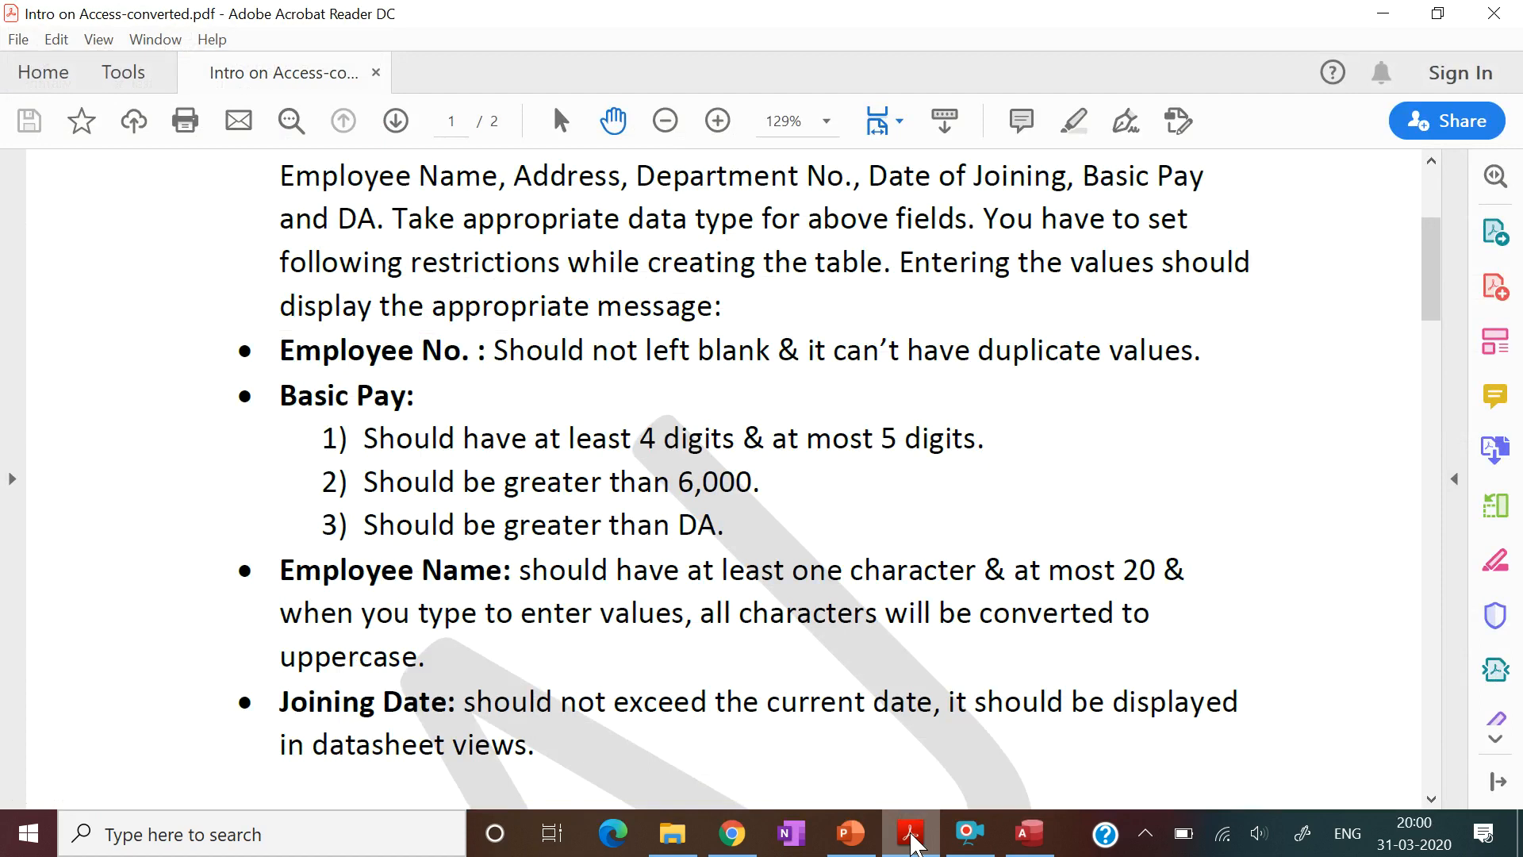
pyautogui.click(911, 835)
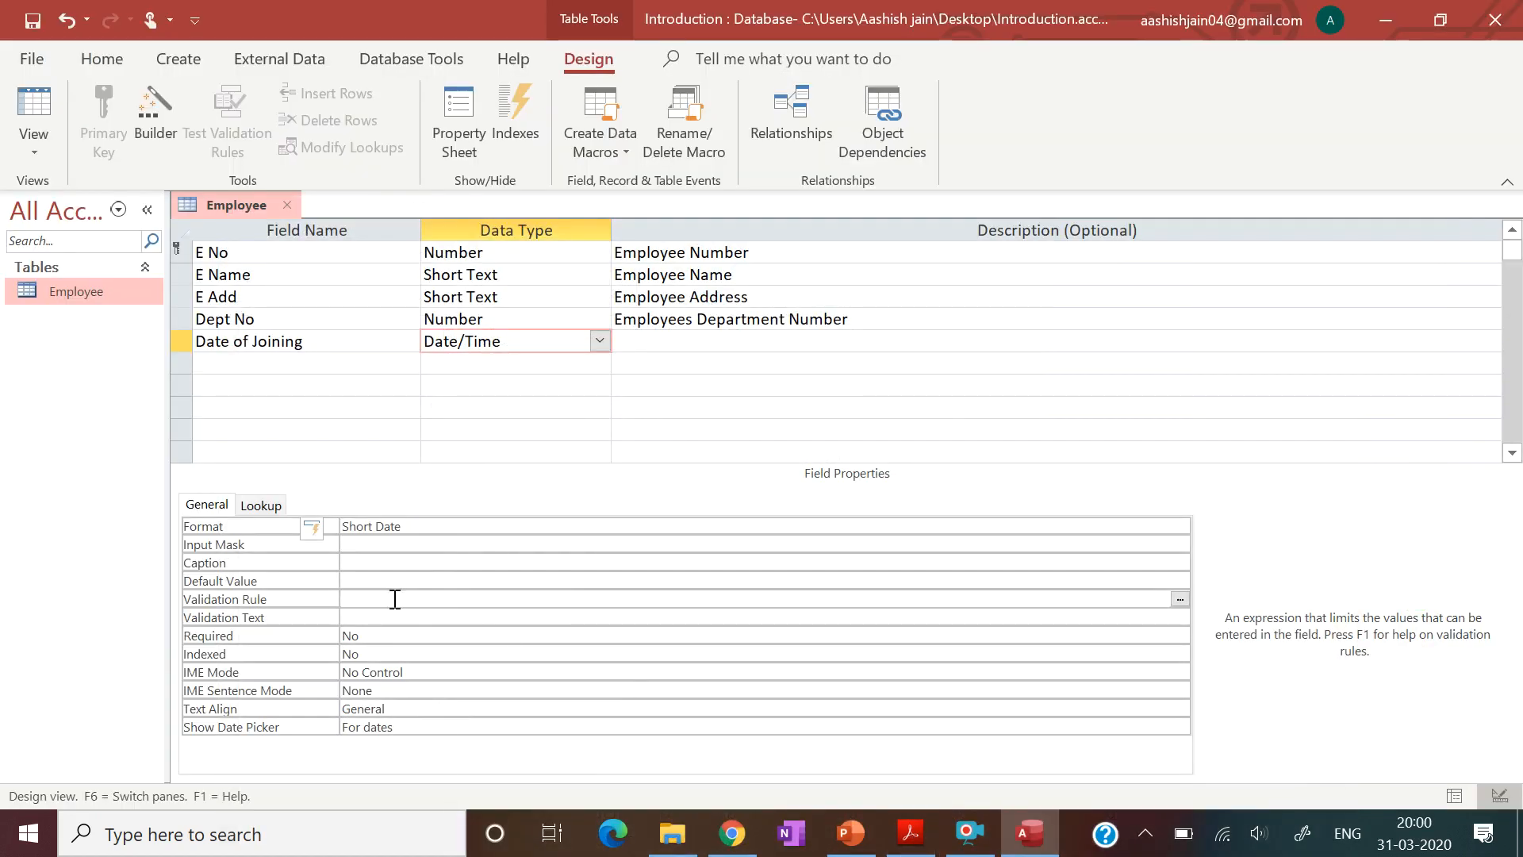
pyautogui.click(395, 599)
pyautogui.write('<Date')
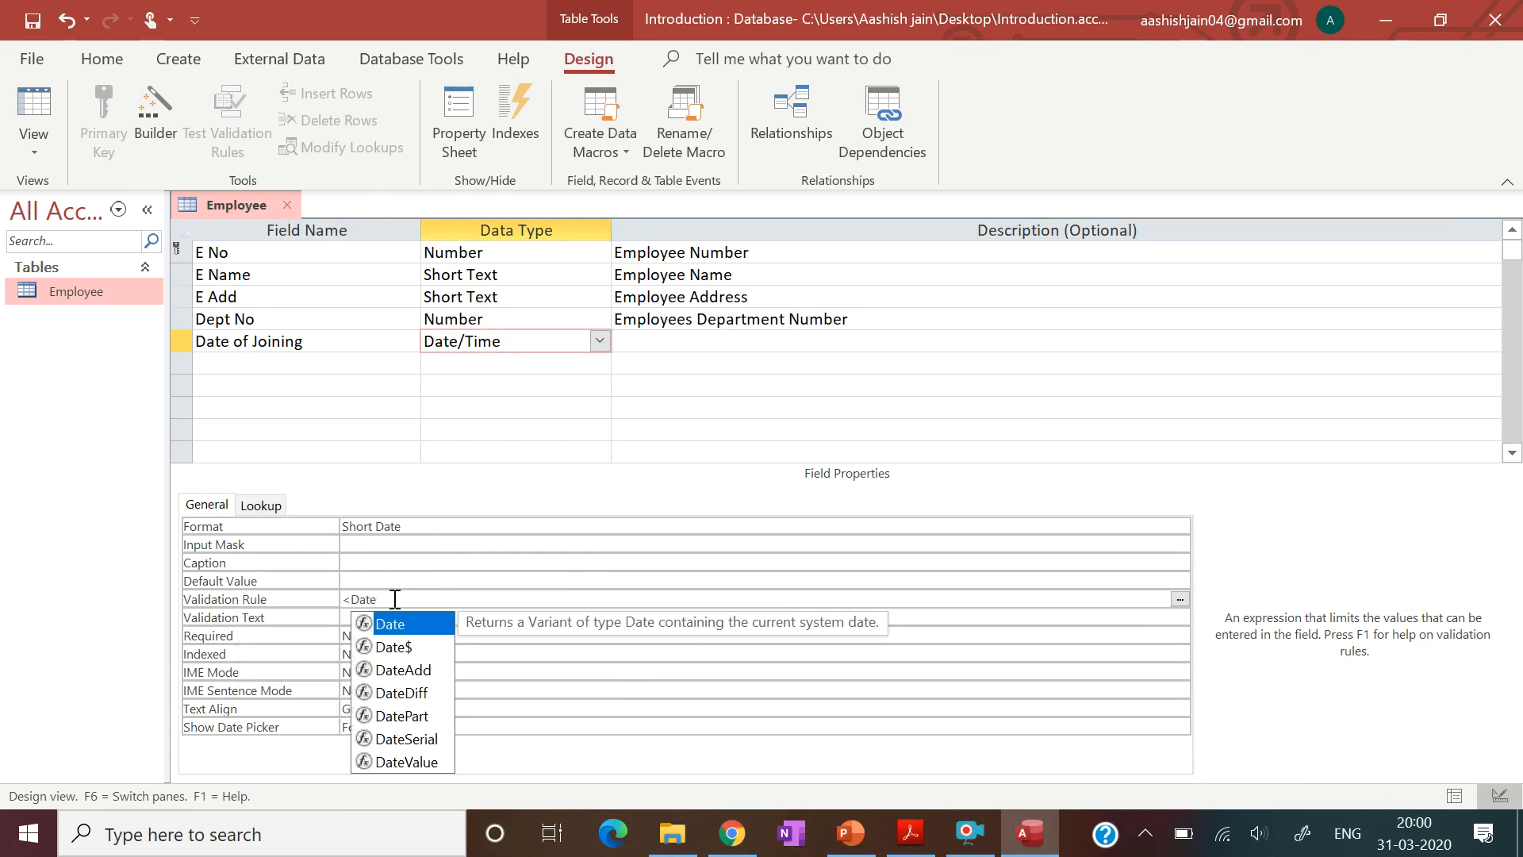
pyautogui.write('()')
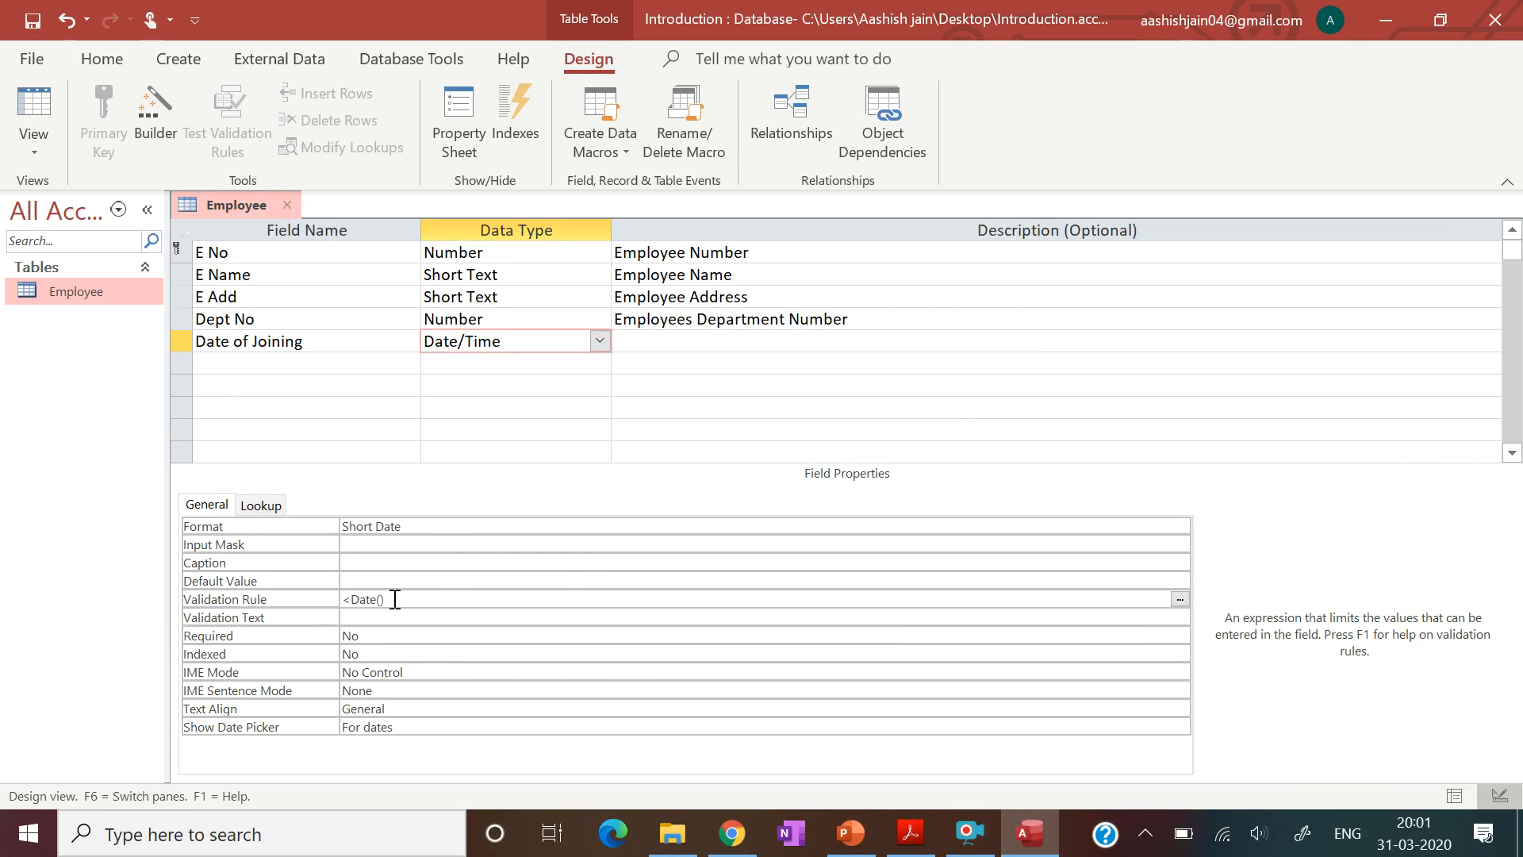
pyautogui.press('Return')
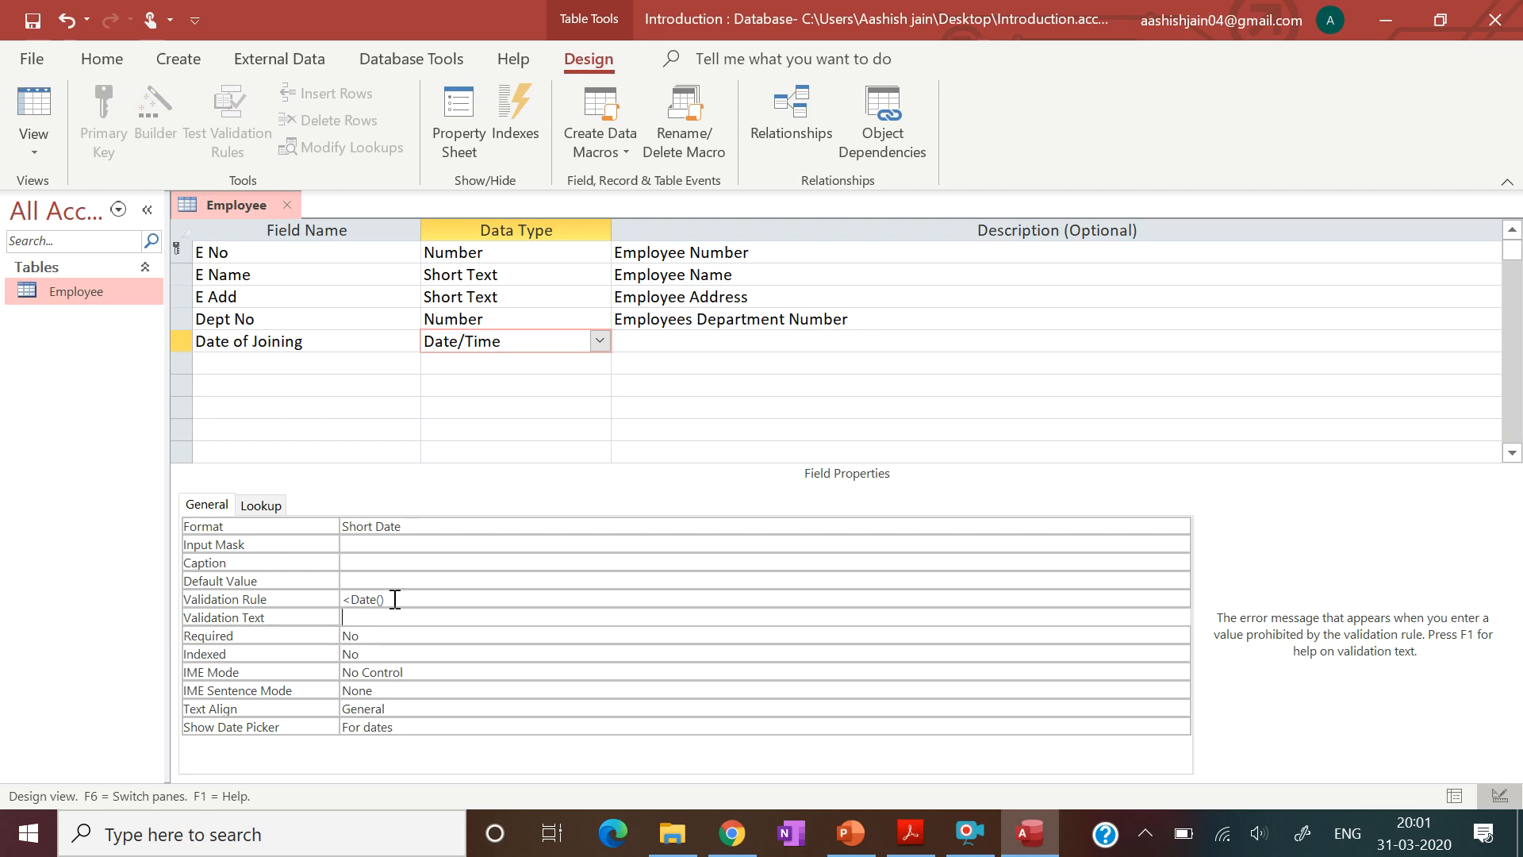
# - Enter "Date of Joining should not exceed the current date" as the validation text of the Date of Joining field
pyautogui.write('Date of Joining should not exceed the curre')
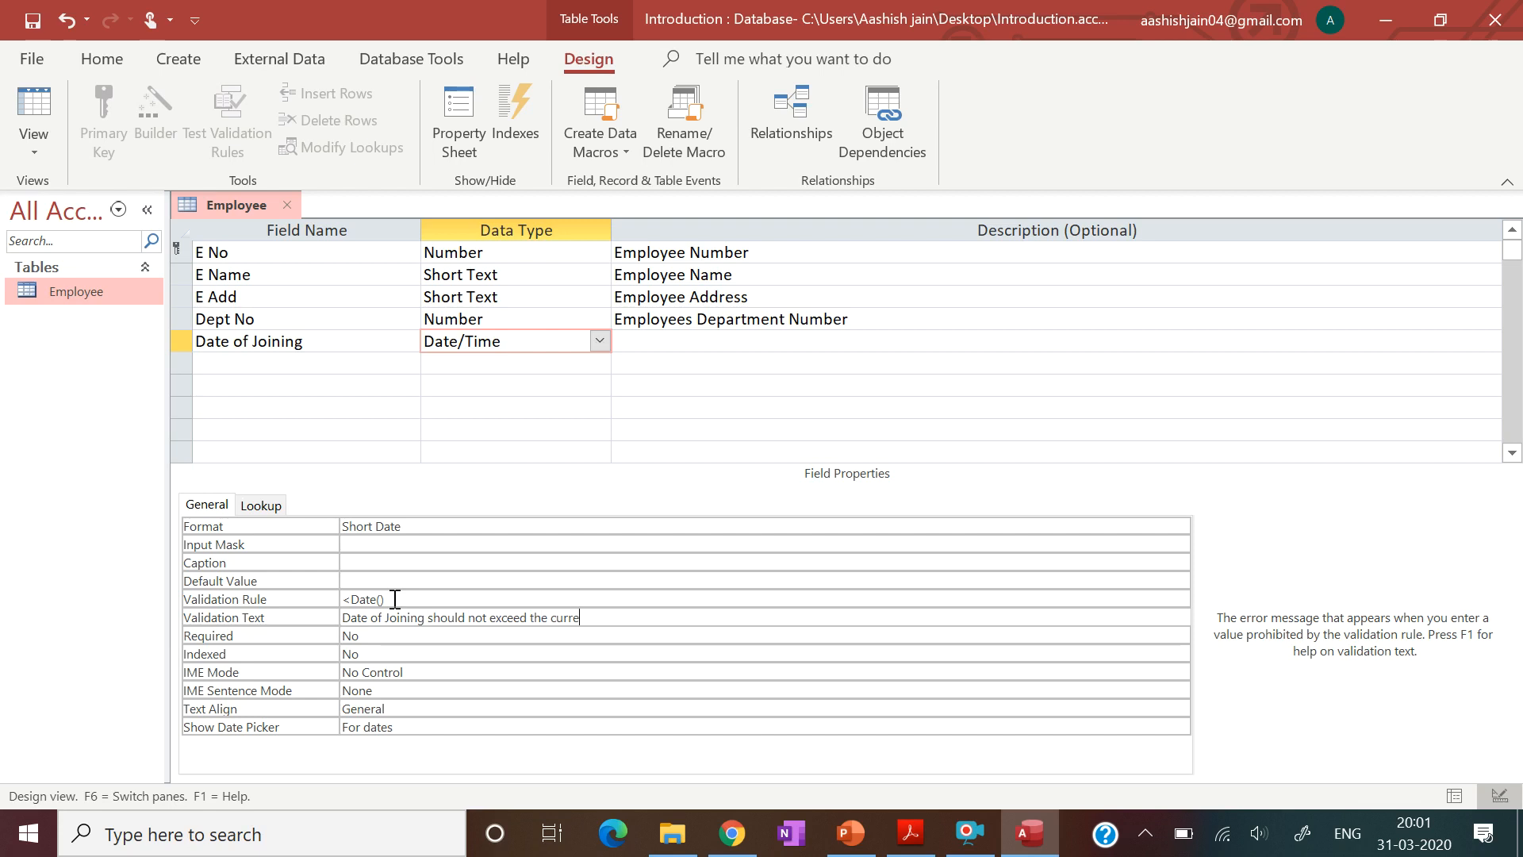
pyautogui.write('nt date')
pyautogui.press('Return')
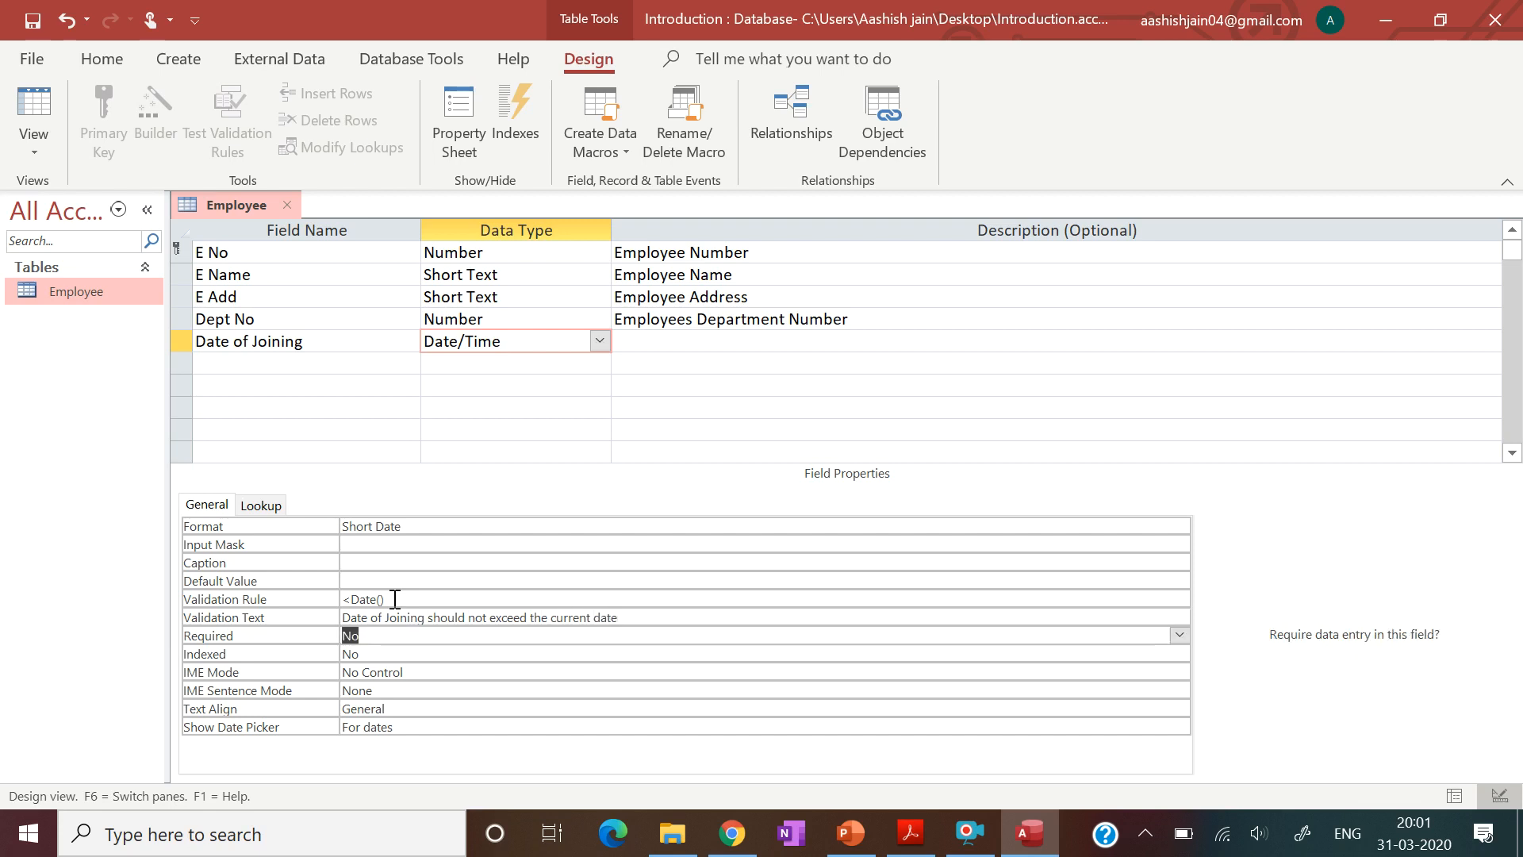
# - Glance at the assignment PDF and enter Employee Date of Joining as the description of the Date of Joining field
pyautogui.click(910, 847)
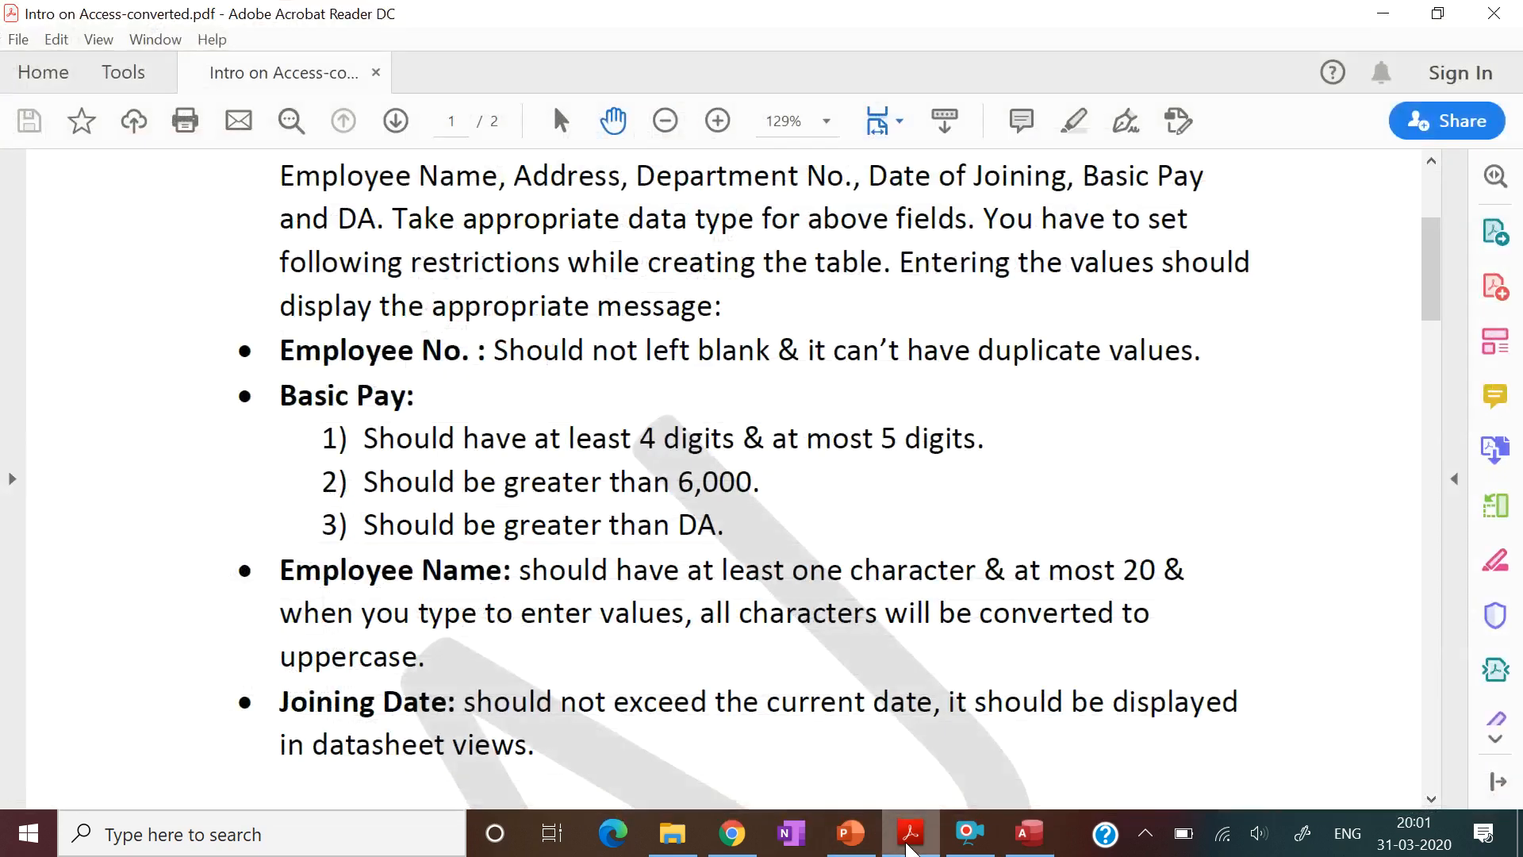
pyautogui.click(1029, 833)
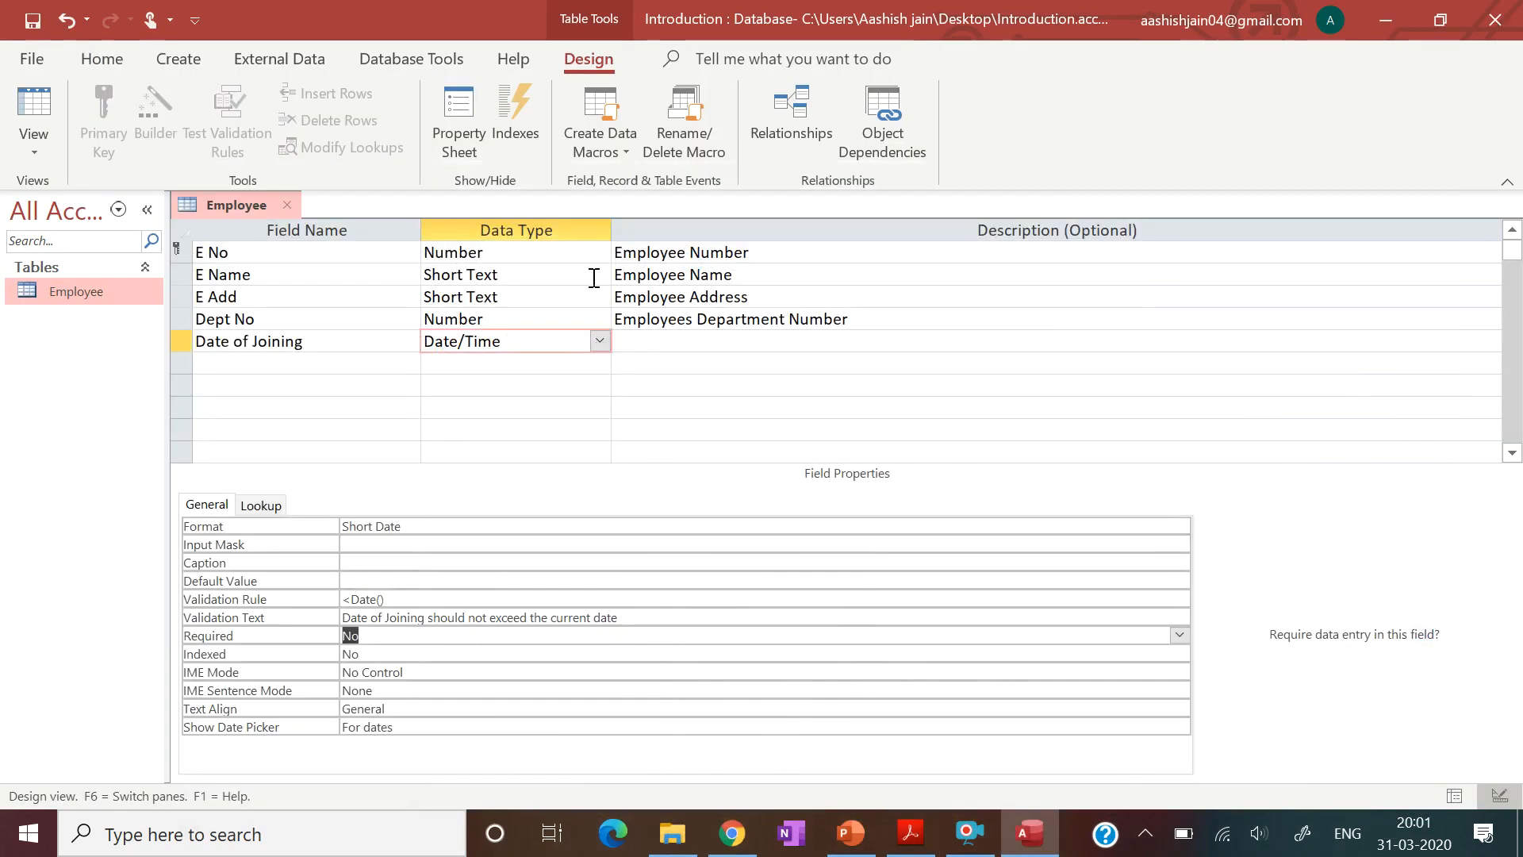
pyautogui.click(666, 346)
pyautogui.write('Em')
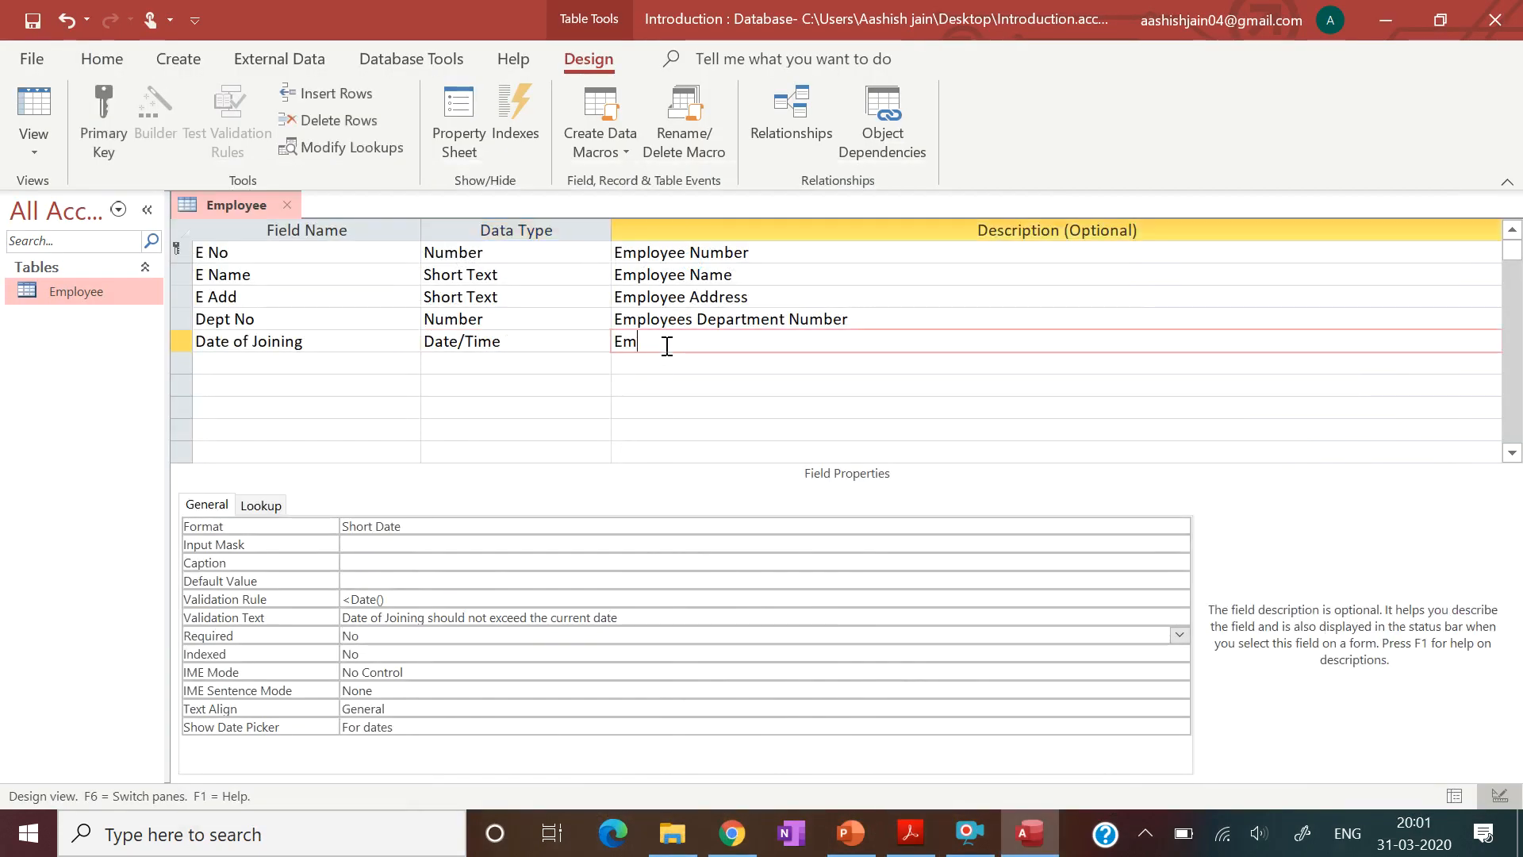
pyautogui.write('ployee Date of Jo')
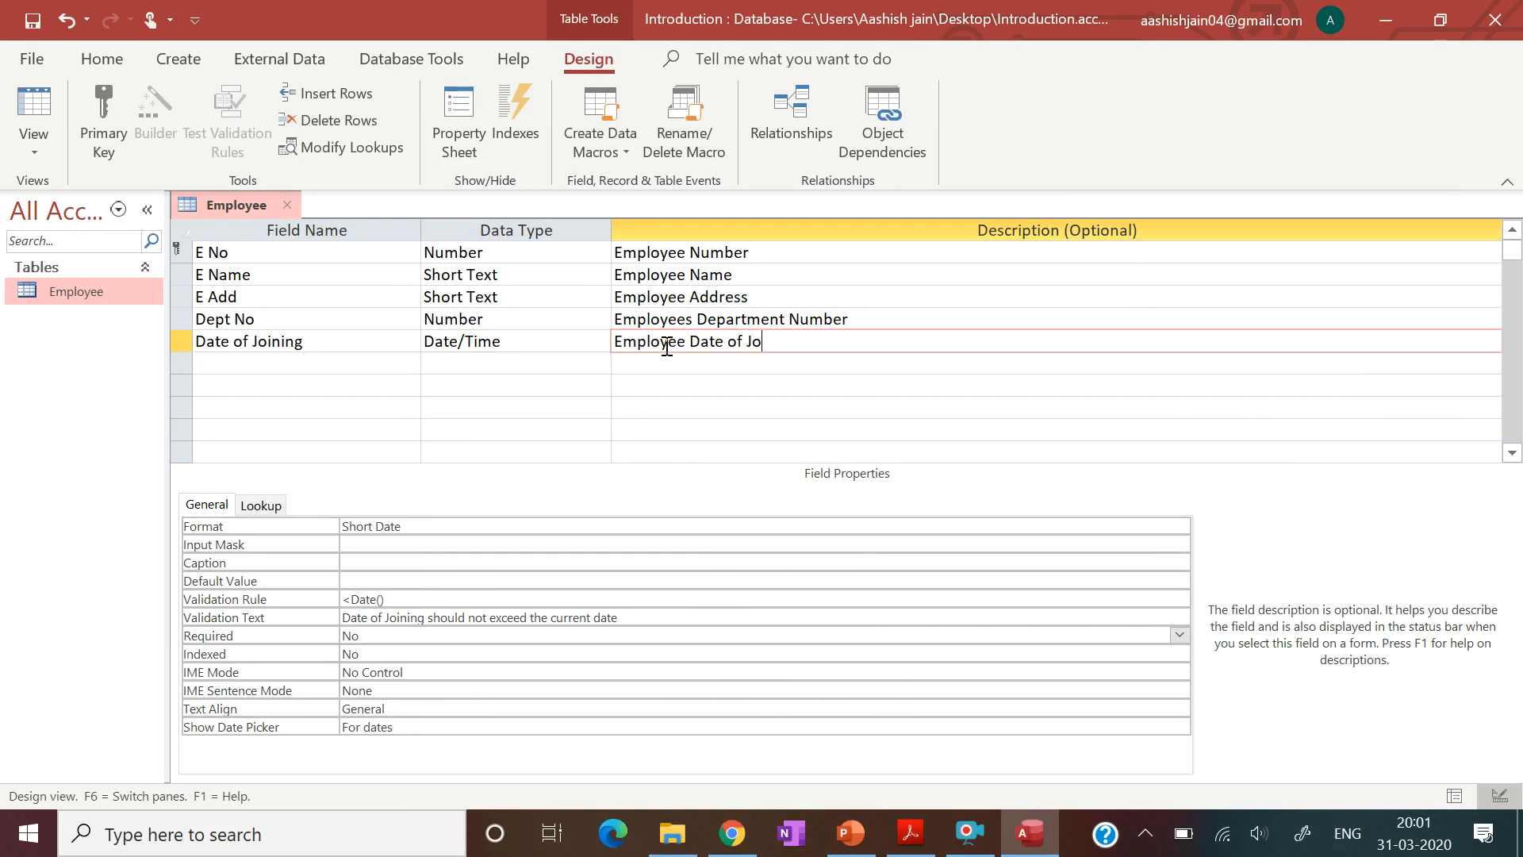
pyautogui.write('ining')
pyautogui.press('Return')
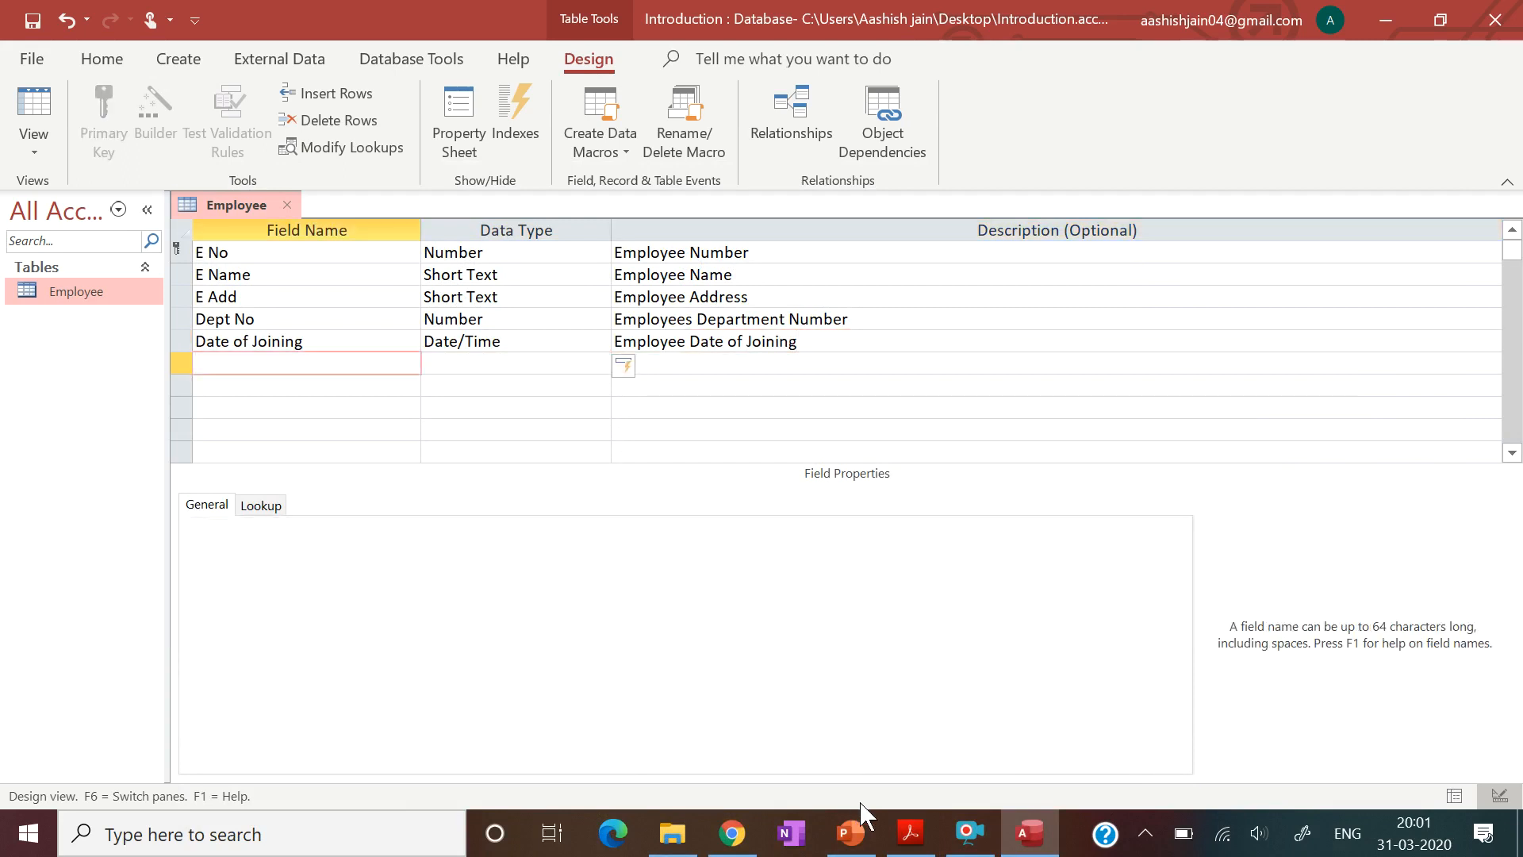
# - Consult the field list in the assignment PDF and add a sixth field named Basic Pay with the Currency data type
pyautogui.click(909, 833)
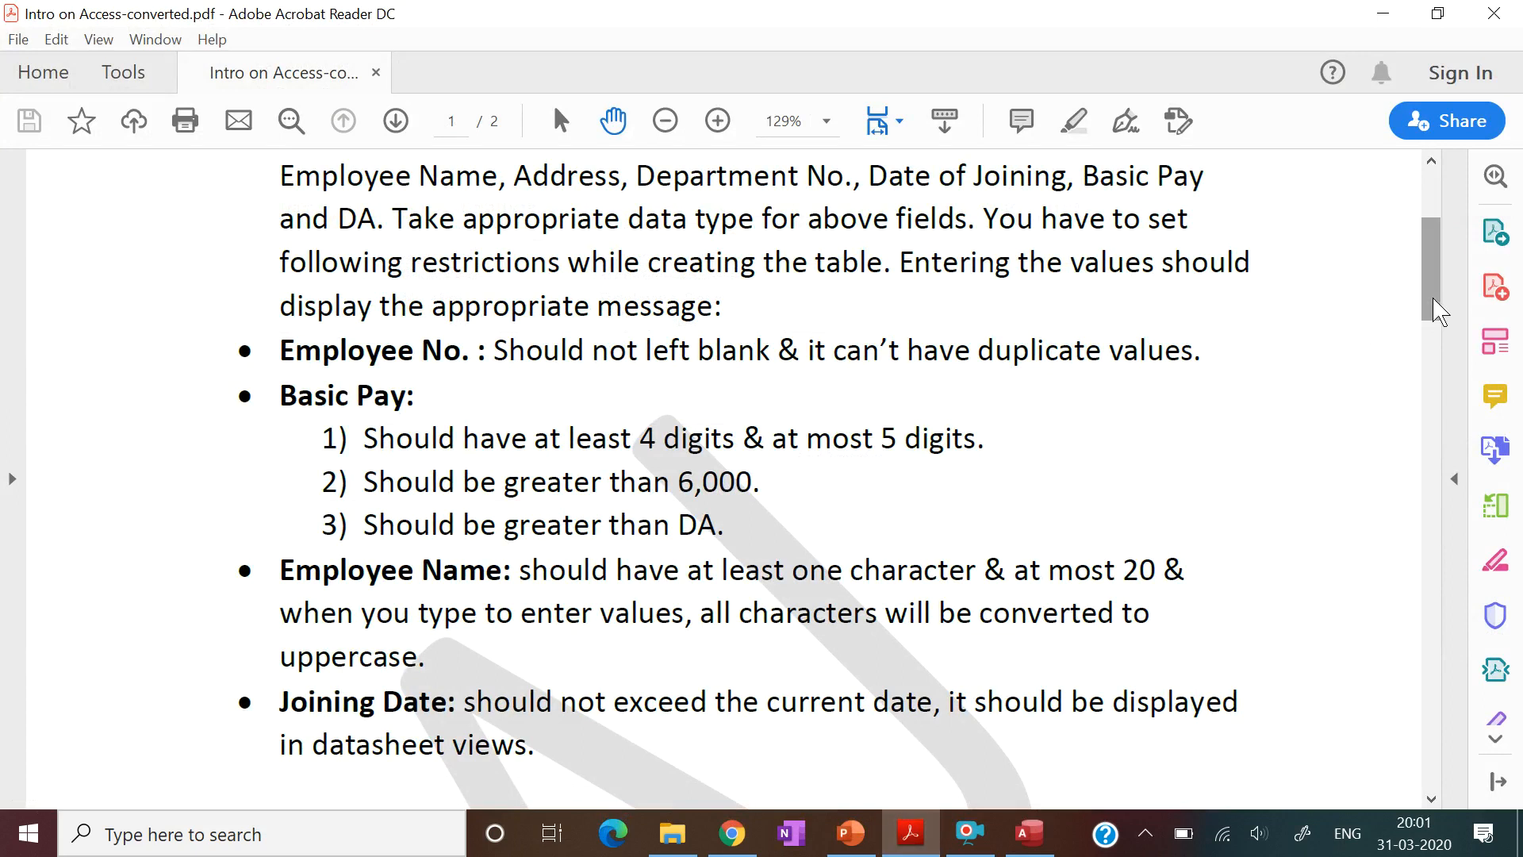
pyautogui.scroll(2, 1435, 303)
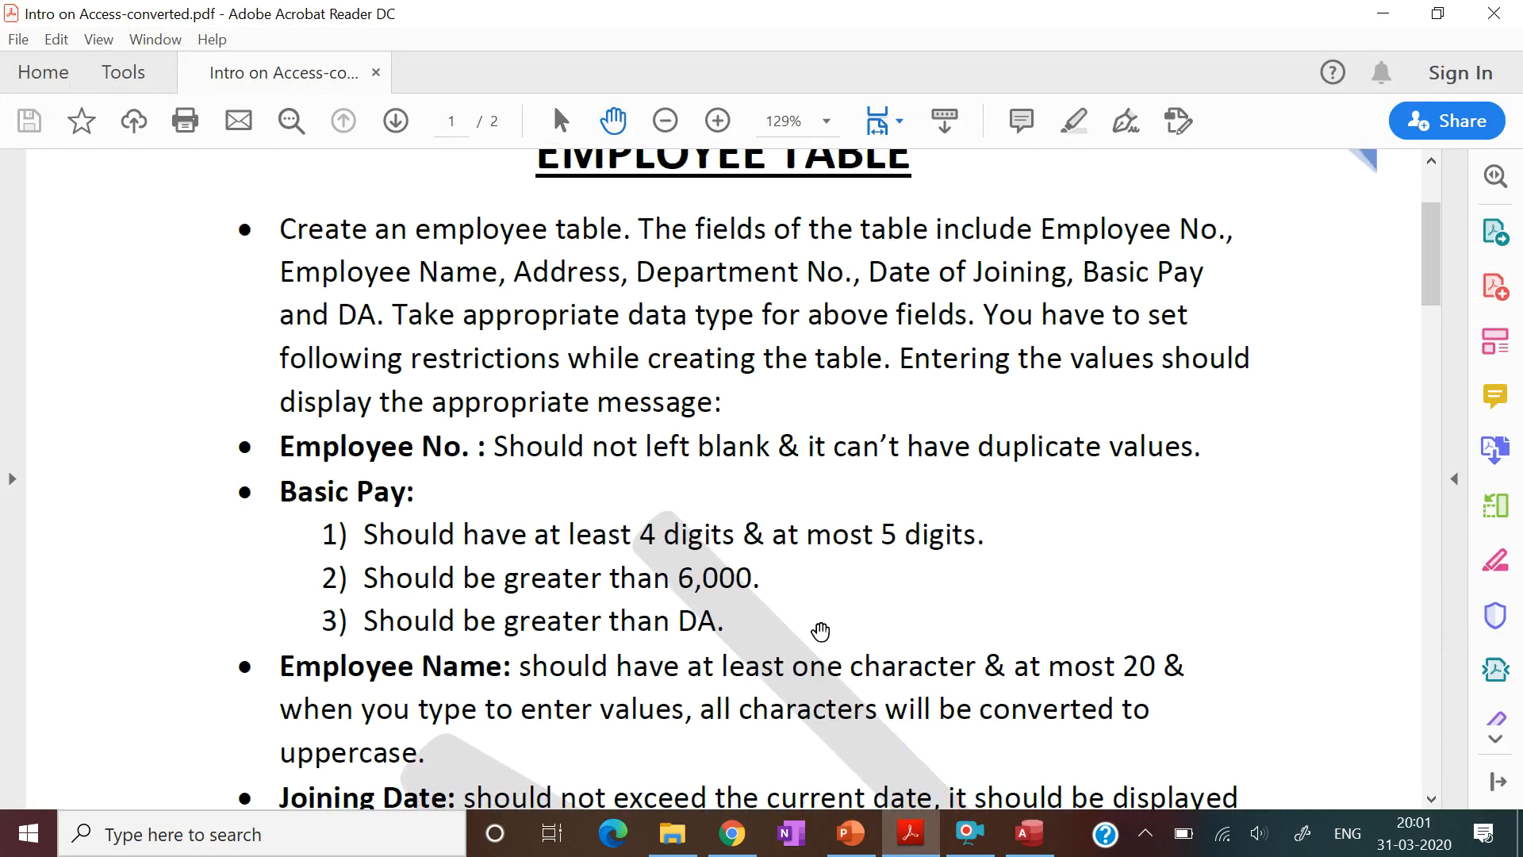
pyautogui.click(920, 839)
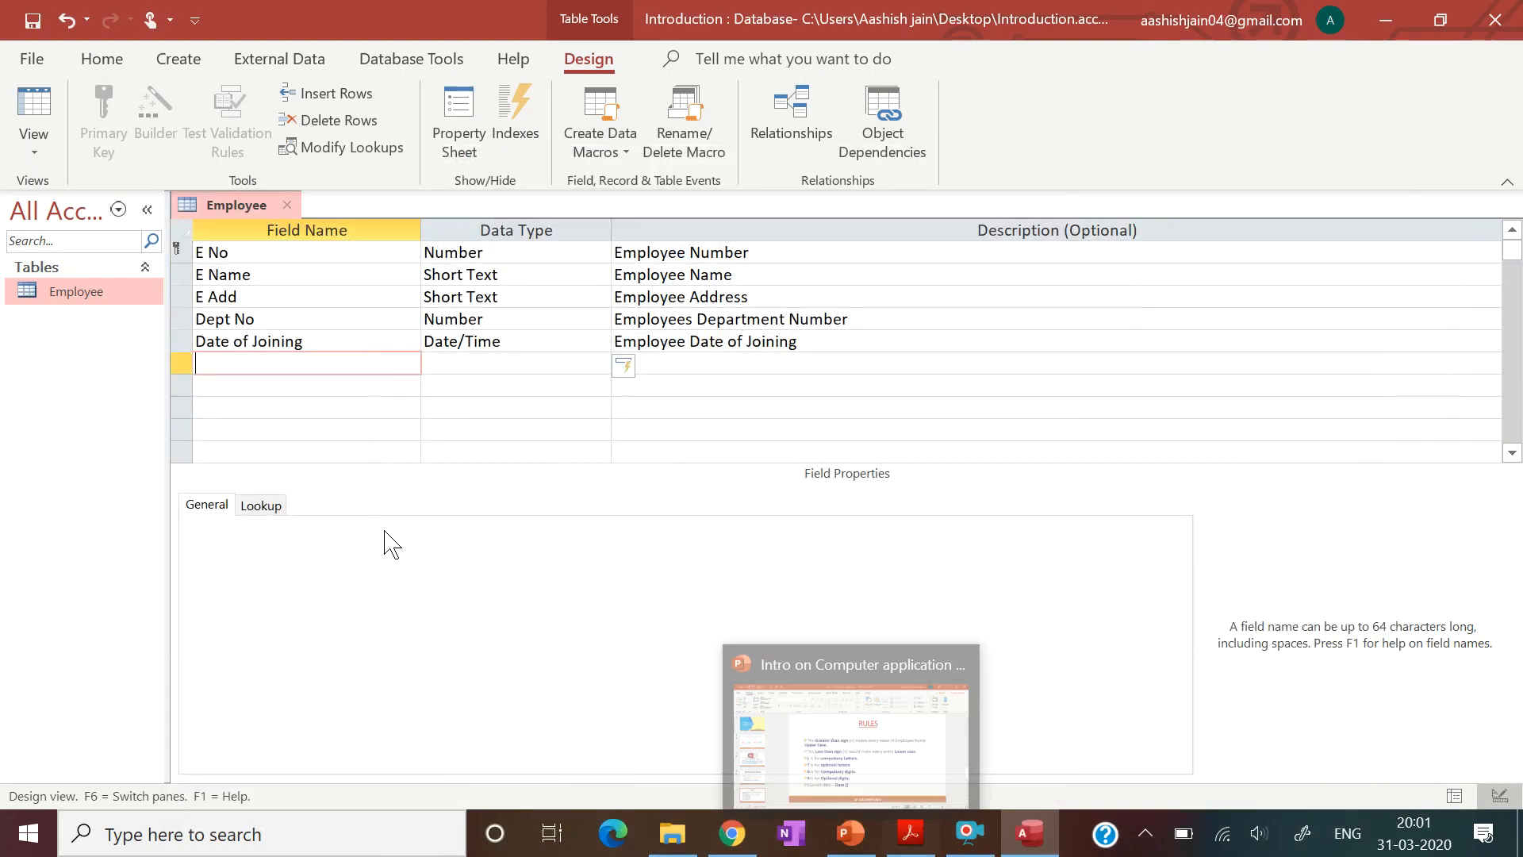
pyautogui.press('capslock')
pyautogui.write('B')
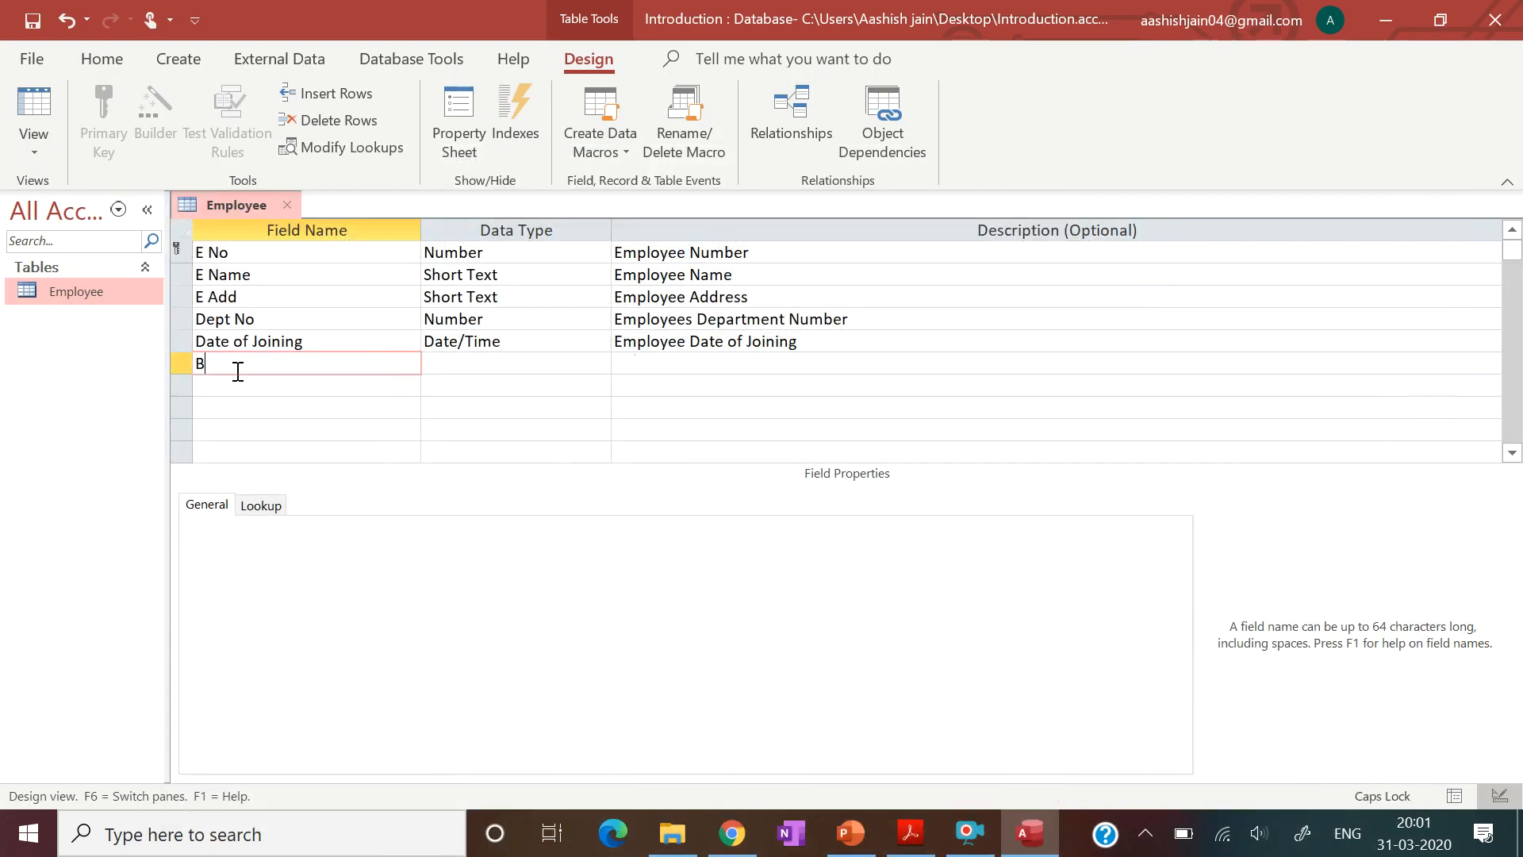
pyautogui.press('capslock')
pyautogui.write('asic')
pyautogui.press('capslock')
pyautogui.write('P')
pyautogui.press('capslock')
pyautogui.write('ay')
pyautogui.press('Tab')
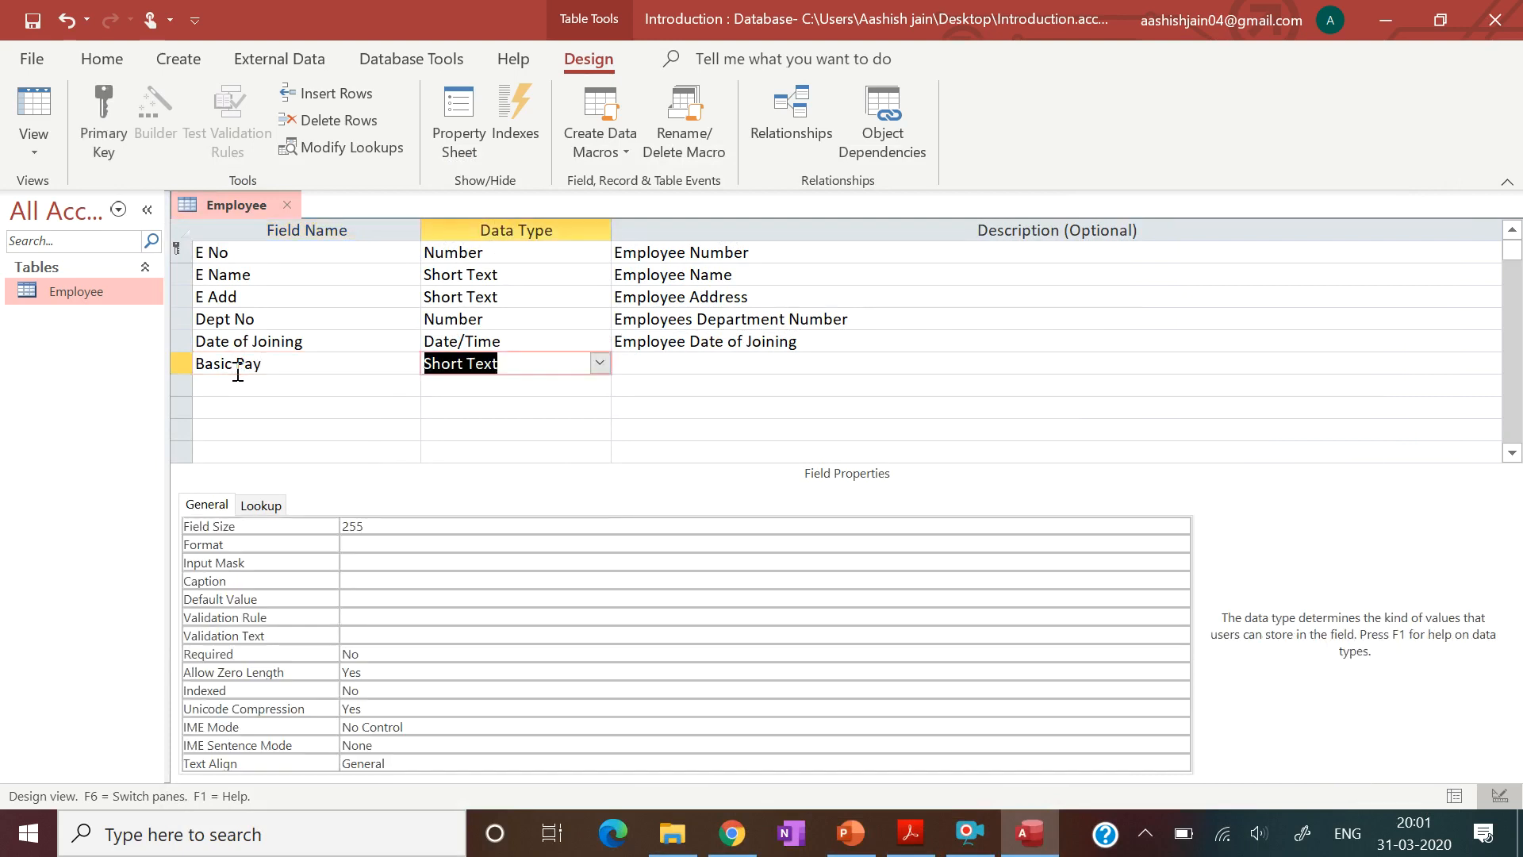
pyautogui.click(601, 365)
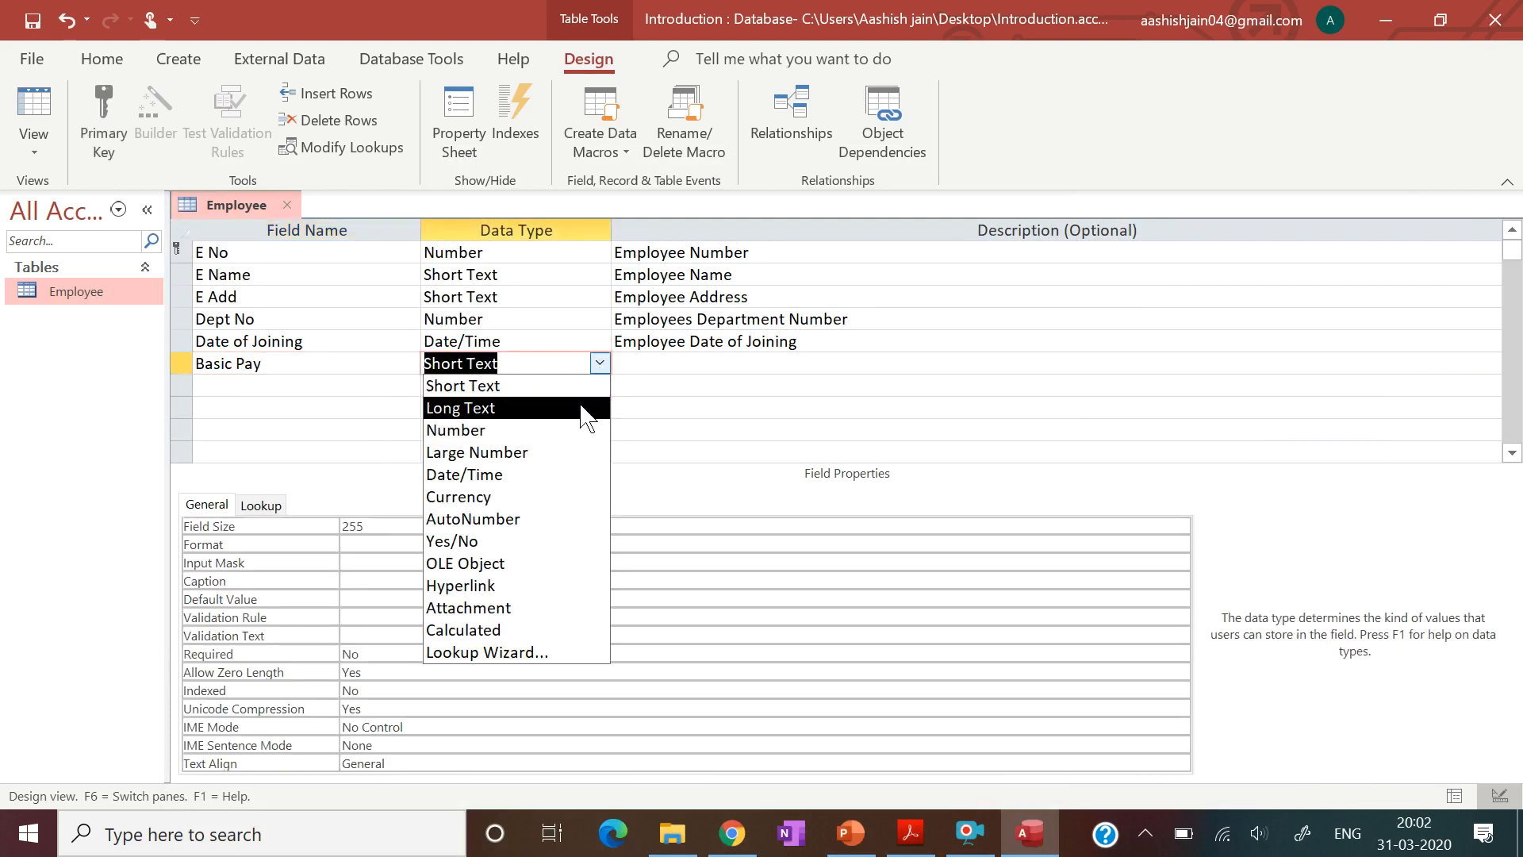
pyautogui.click(531, 497)
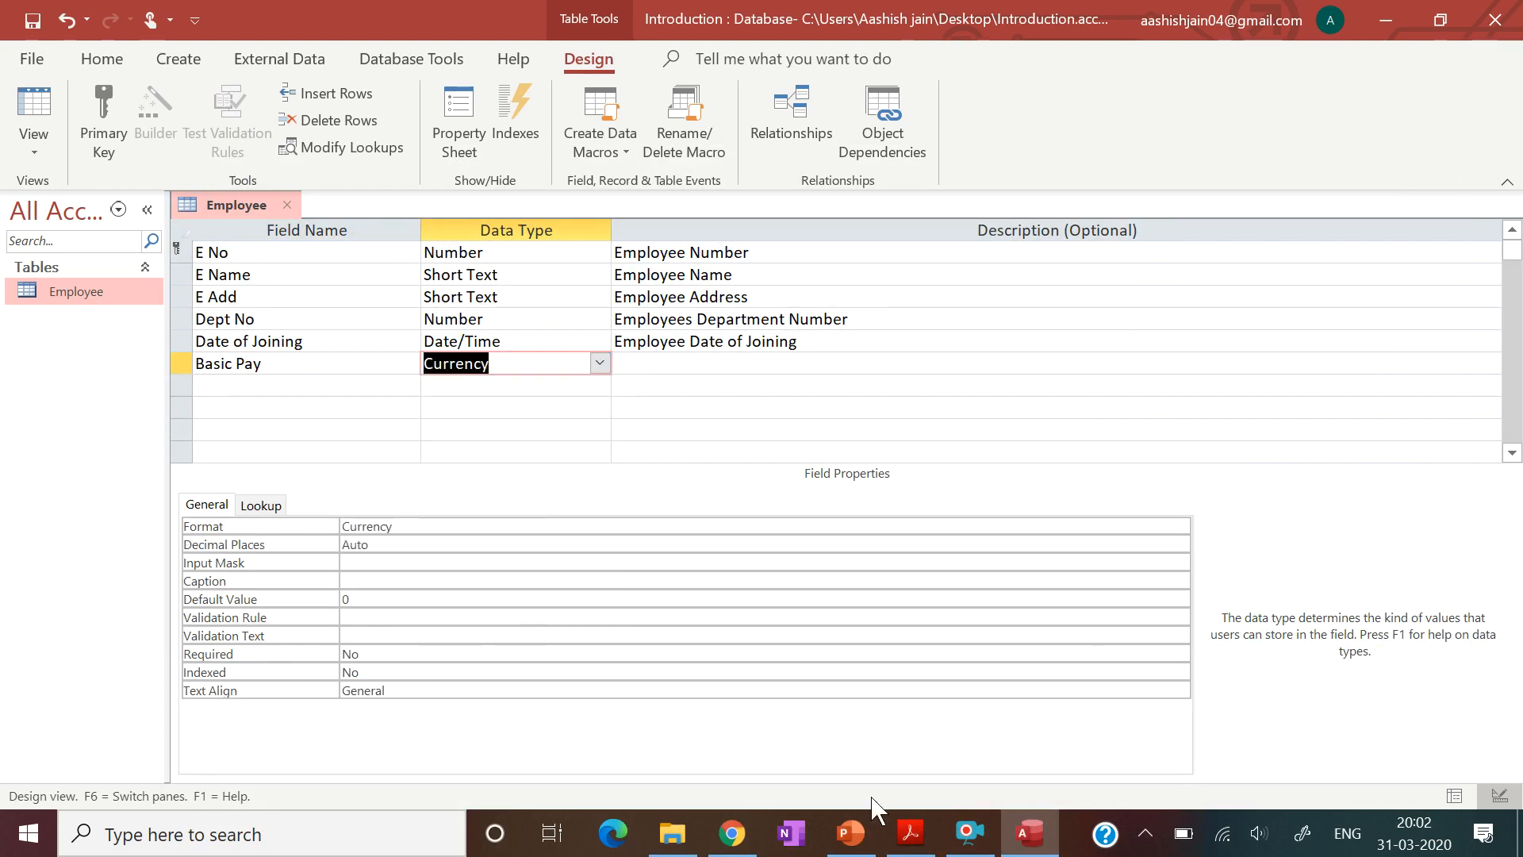
# - Read the Basic Pay restrictions and digit rules in the assignment PDF, and set the Basic Pay input mask to 00009
pyautogui.click(911, 833)
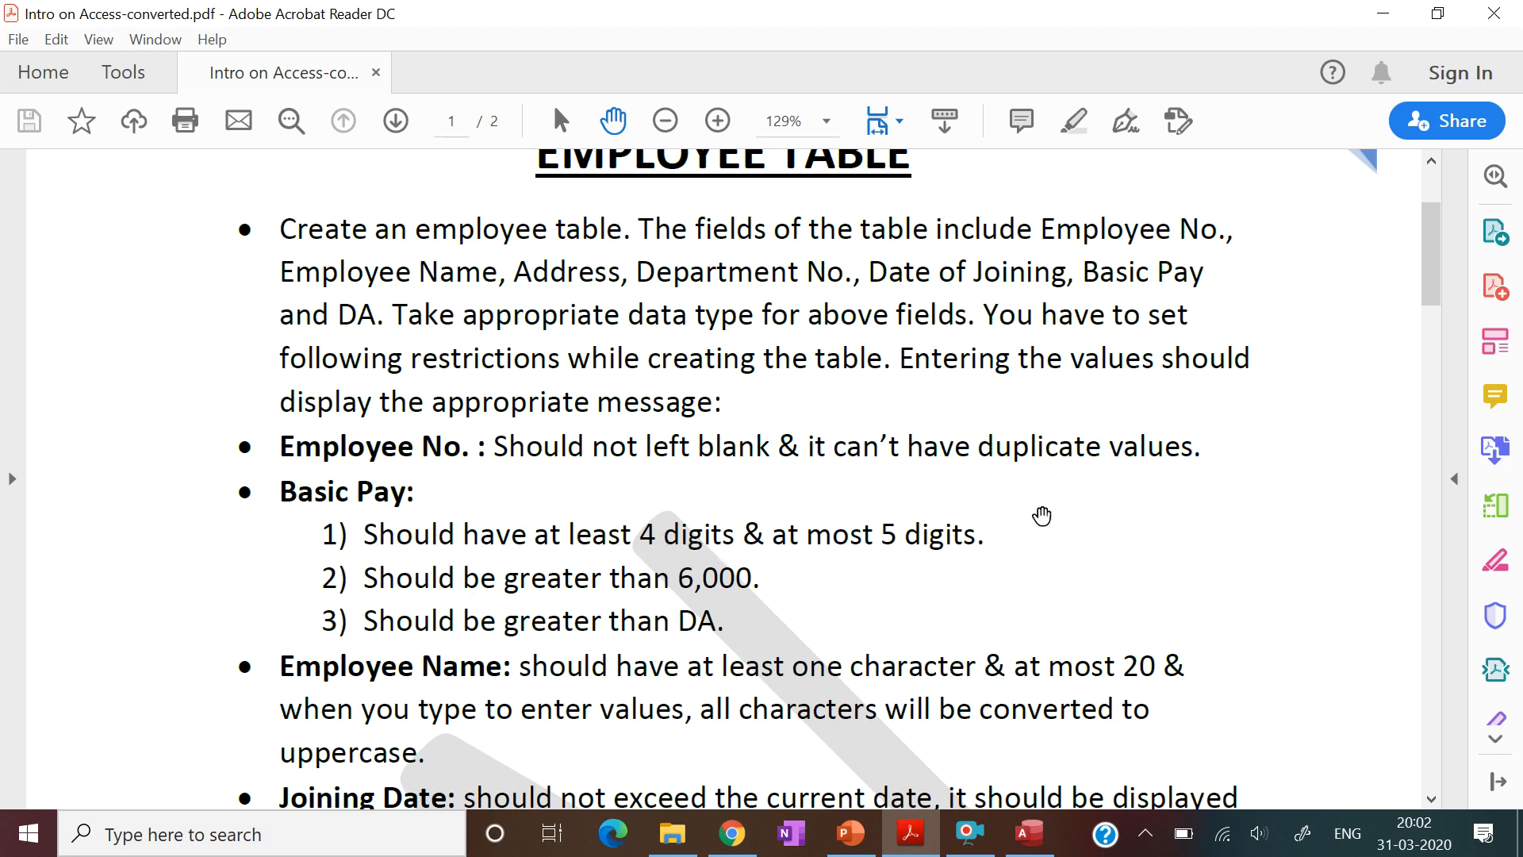
pyautogui.moveTo(1434, 299); pyautogui.dragTo(1437, 476)
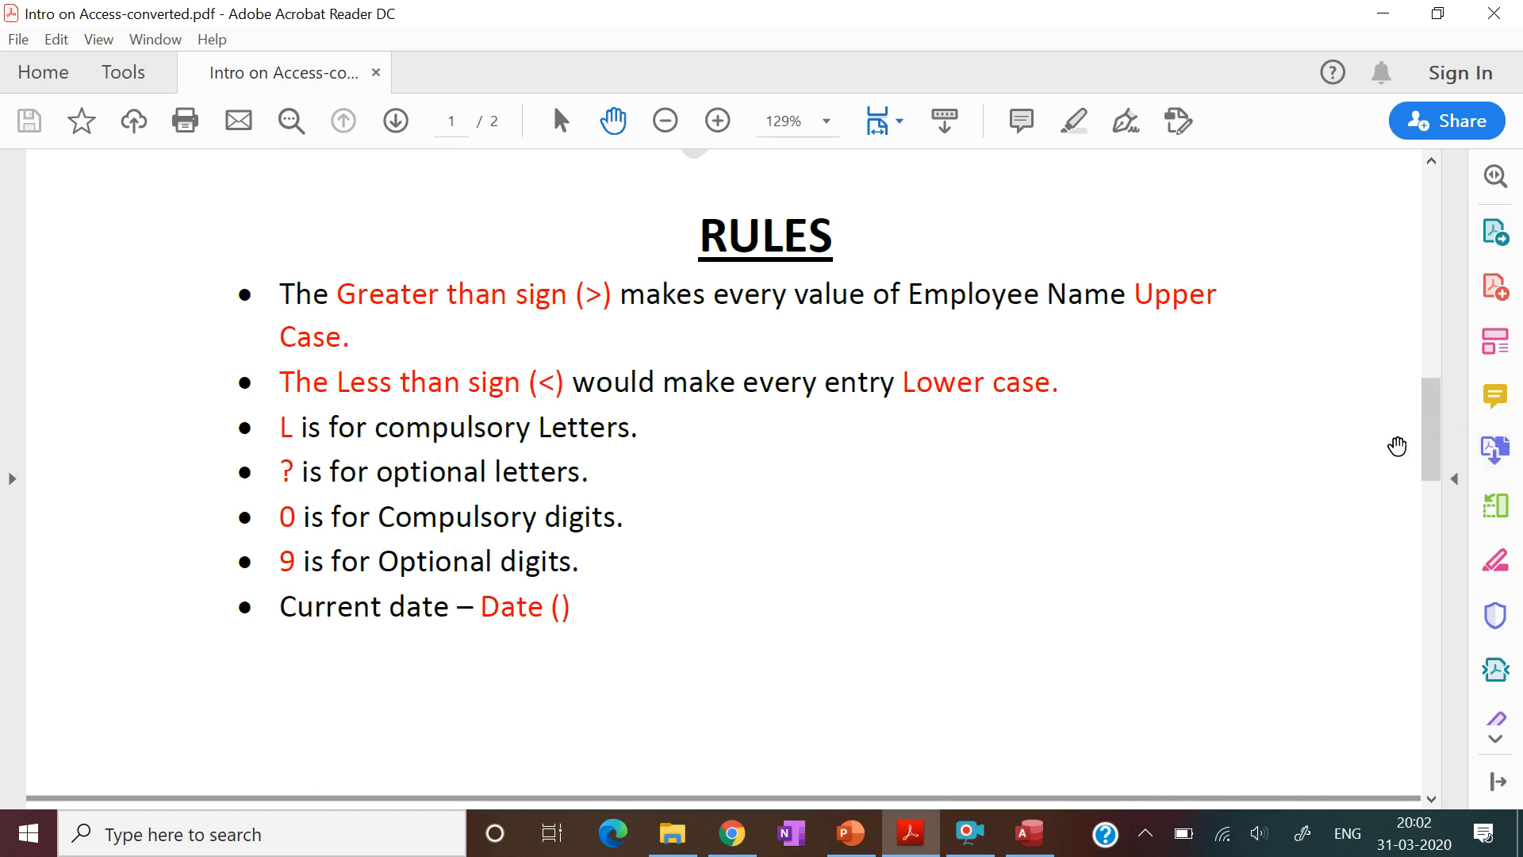
pyautogui.moveTo(1435, 464); pyautogui.dragTo(1432, 319)
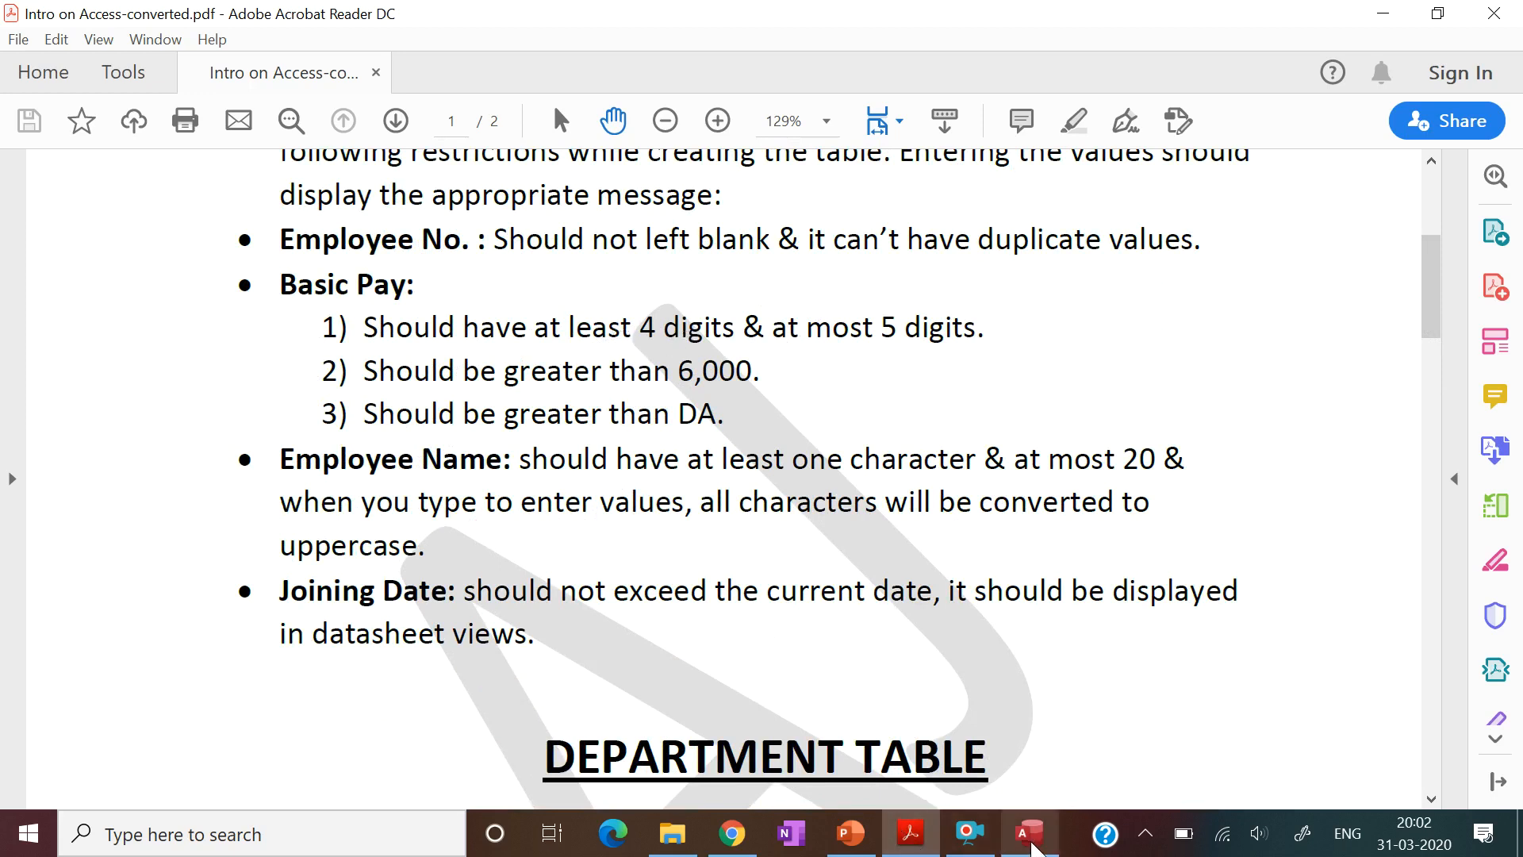
pyautogui.click(1029, 833)
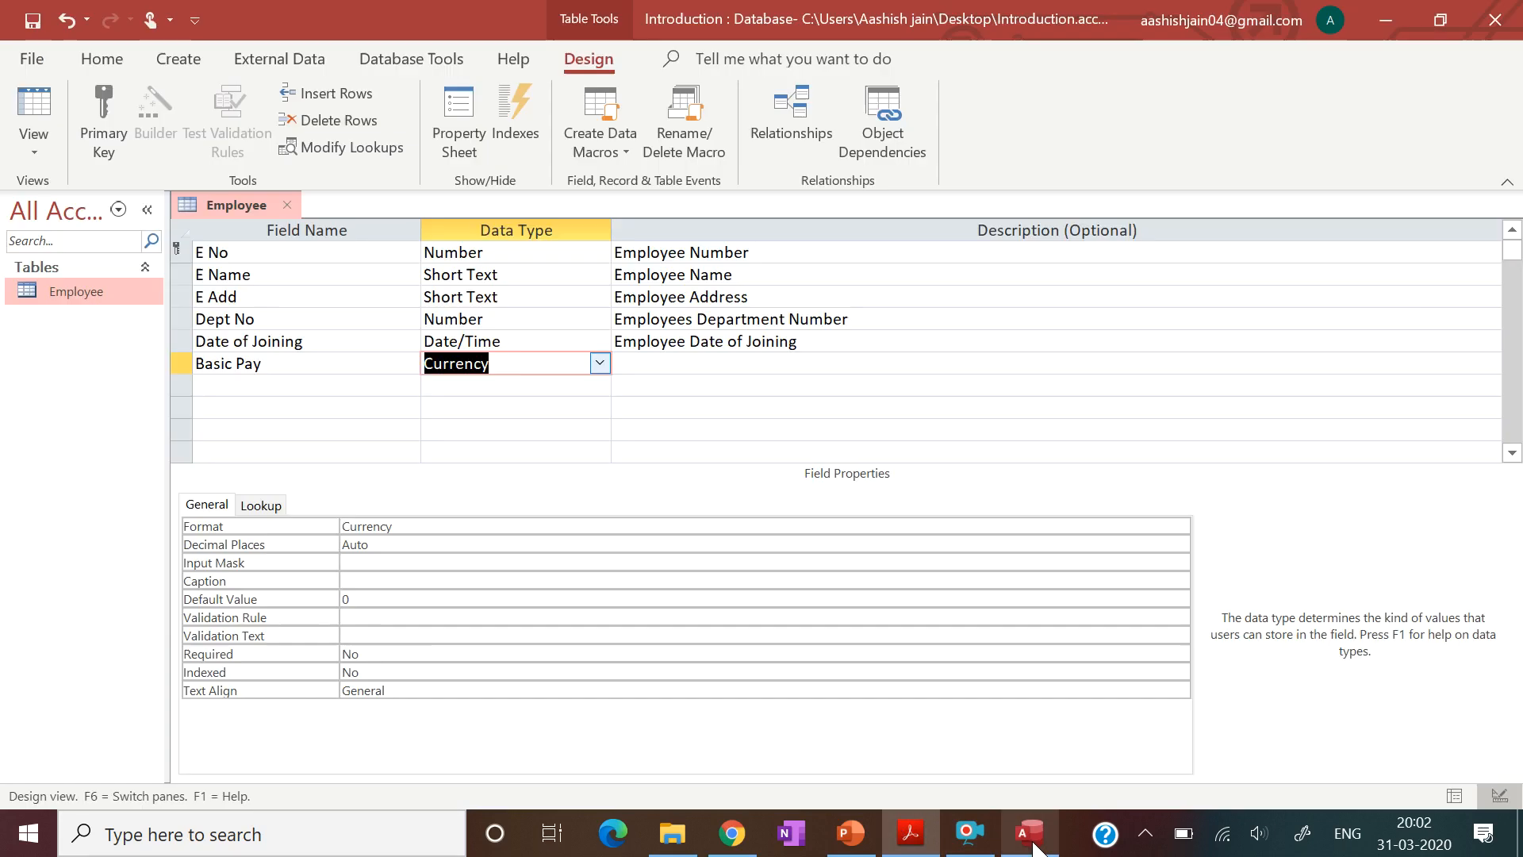
pyautogui.click(380, 562)
pyautogui.write('000')
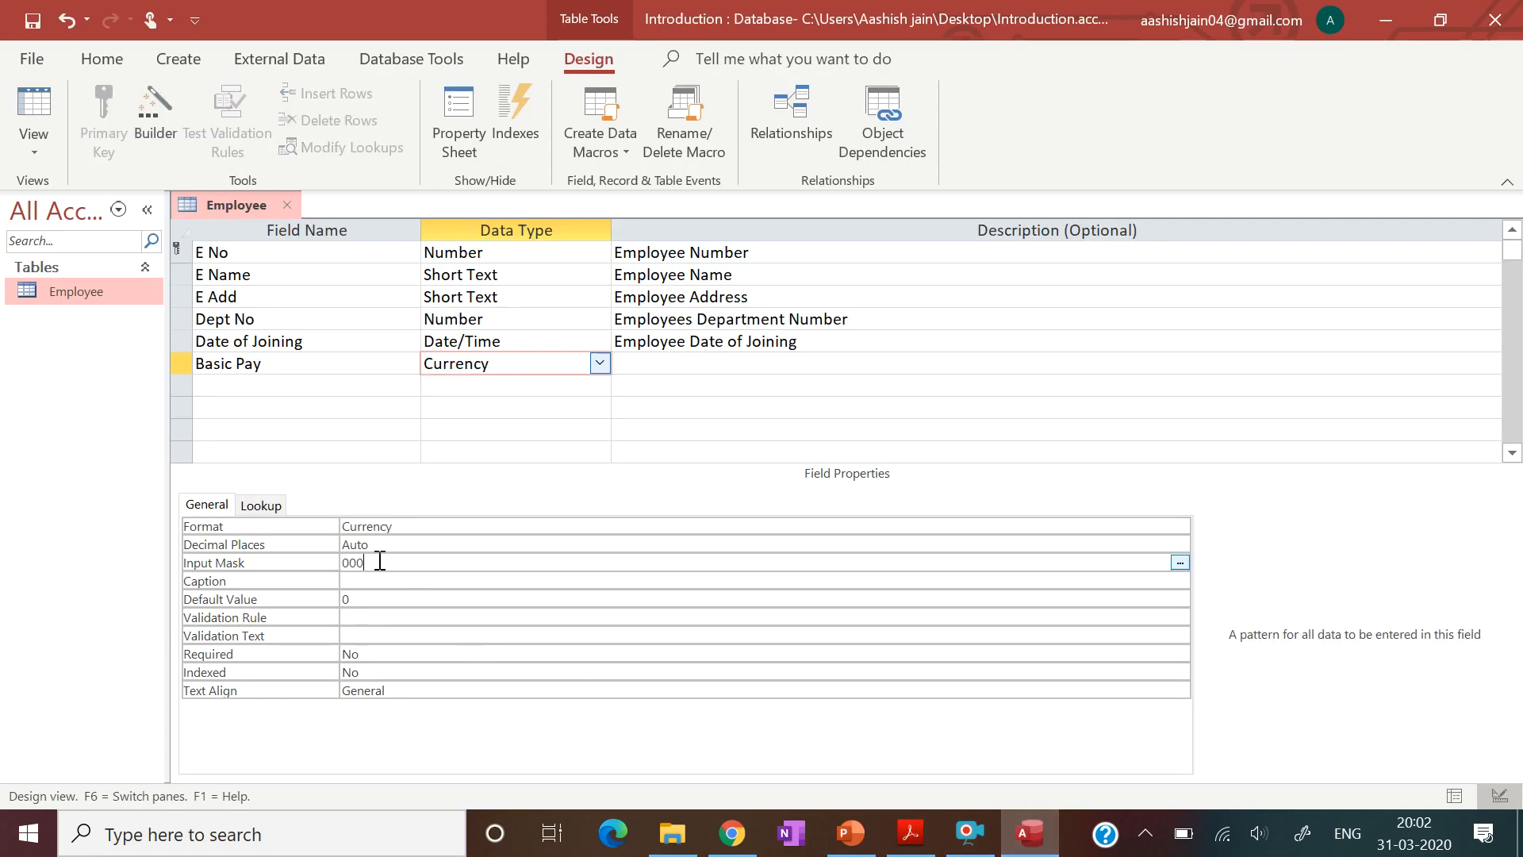
pyautogui.write('09')
pyautogui.press('Return')
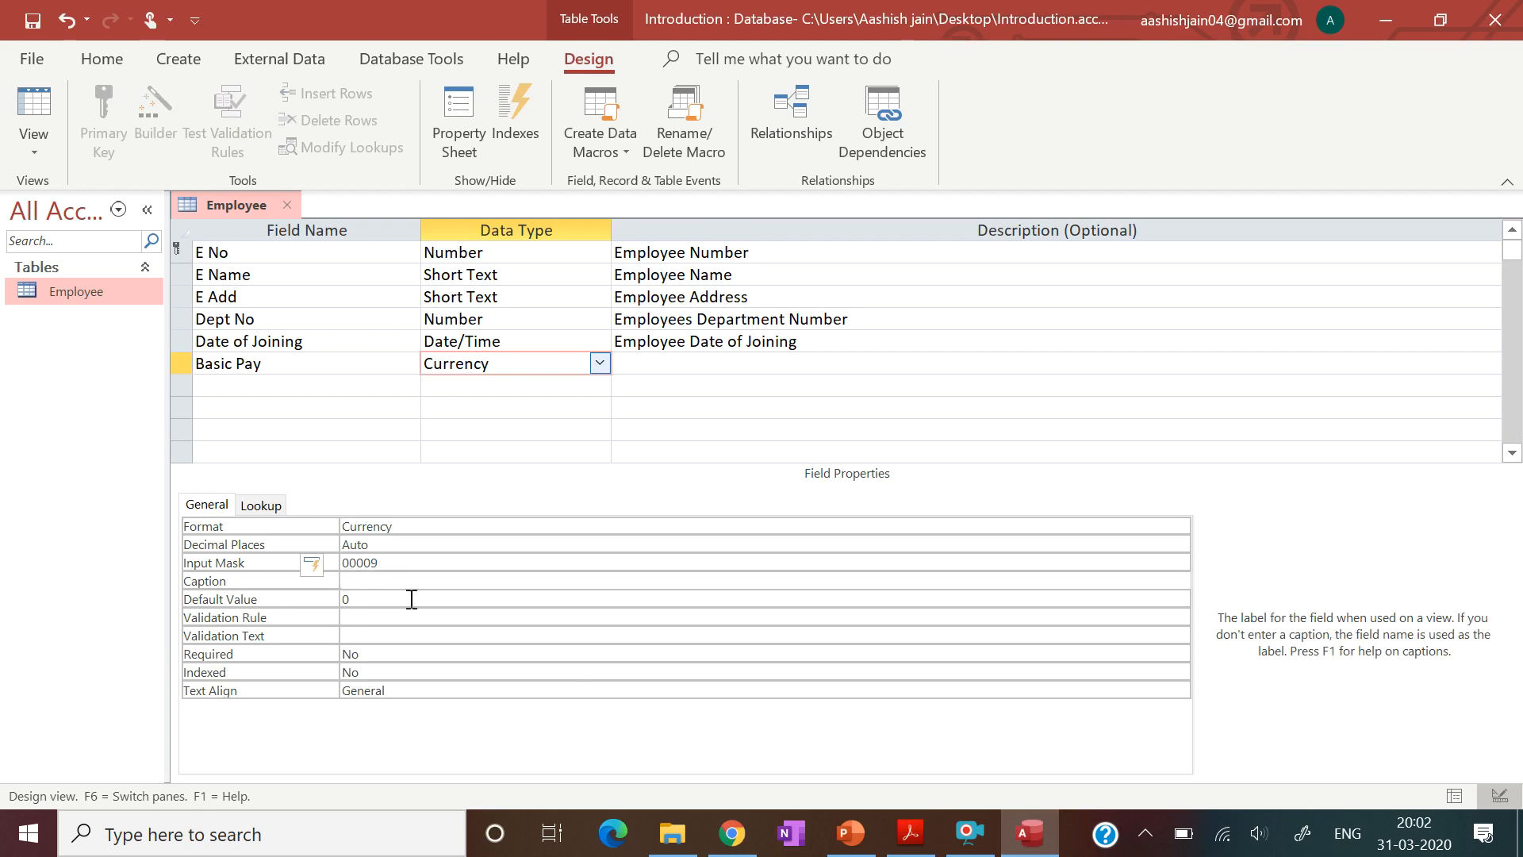
# - Check the Basic Pay restrictions in the assignment PDF and set the Basic Pay validation rule to >6000
pyautogui.click(911, 837)
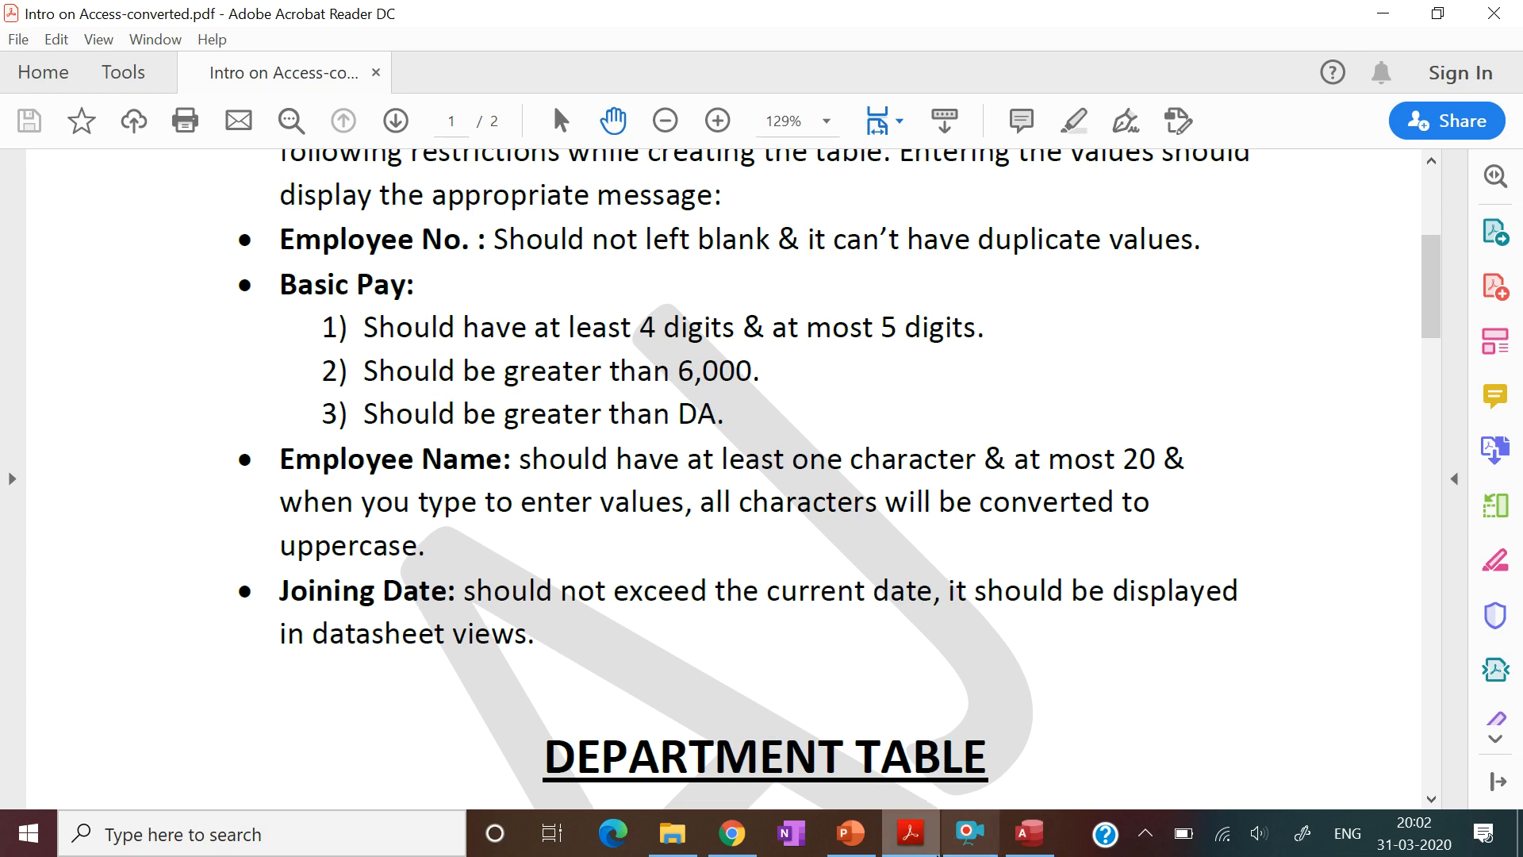
pyautogui.click(1028, 832)
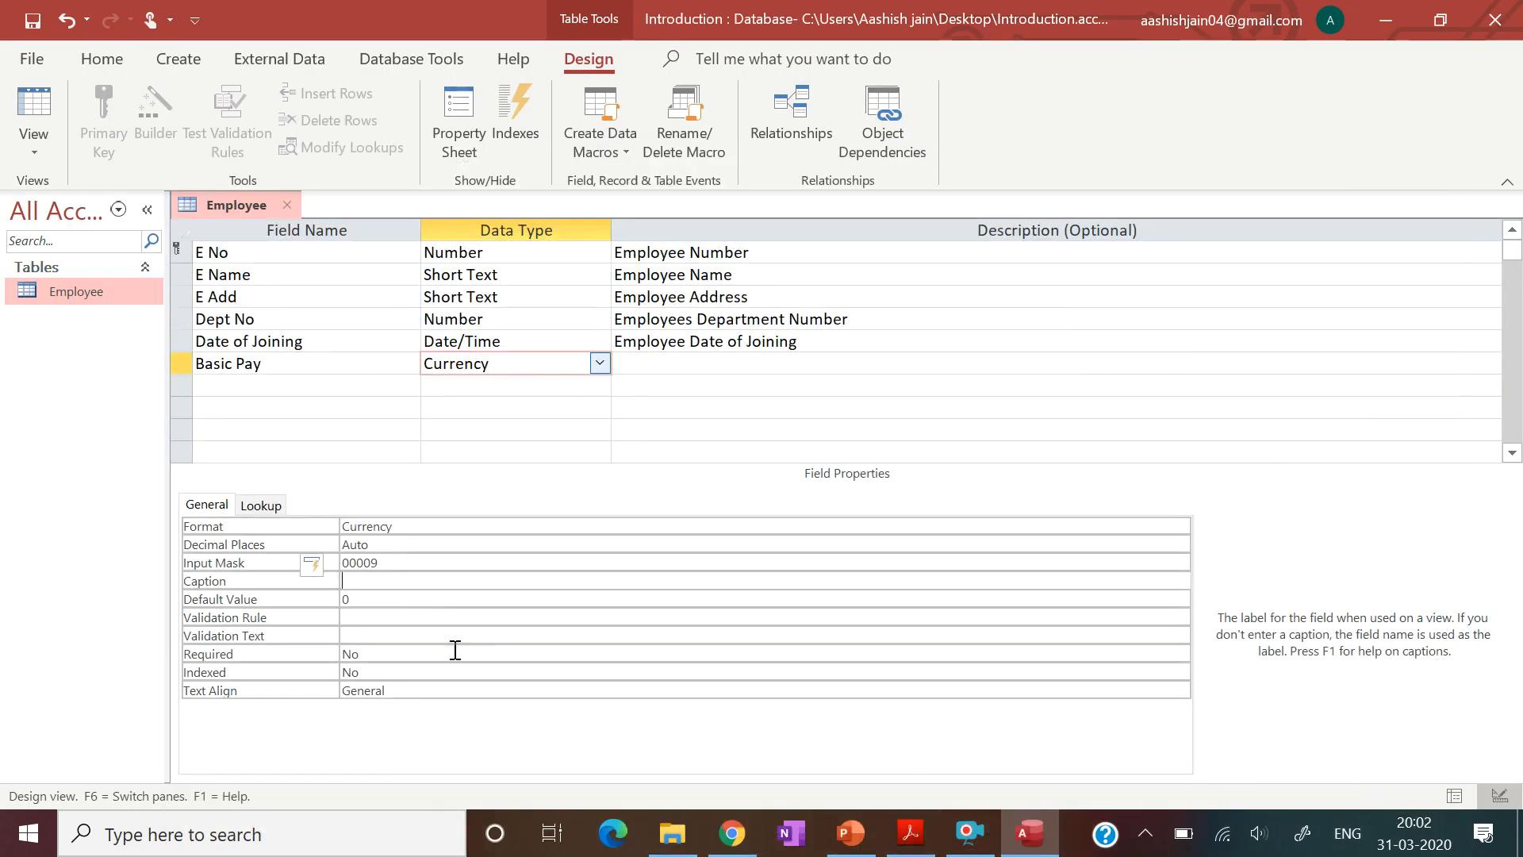
pyautogui.click(396, 618)
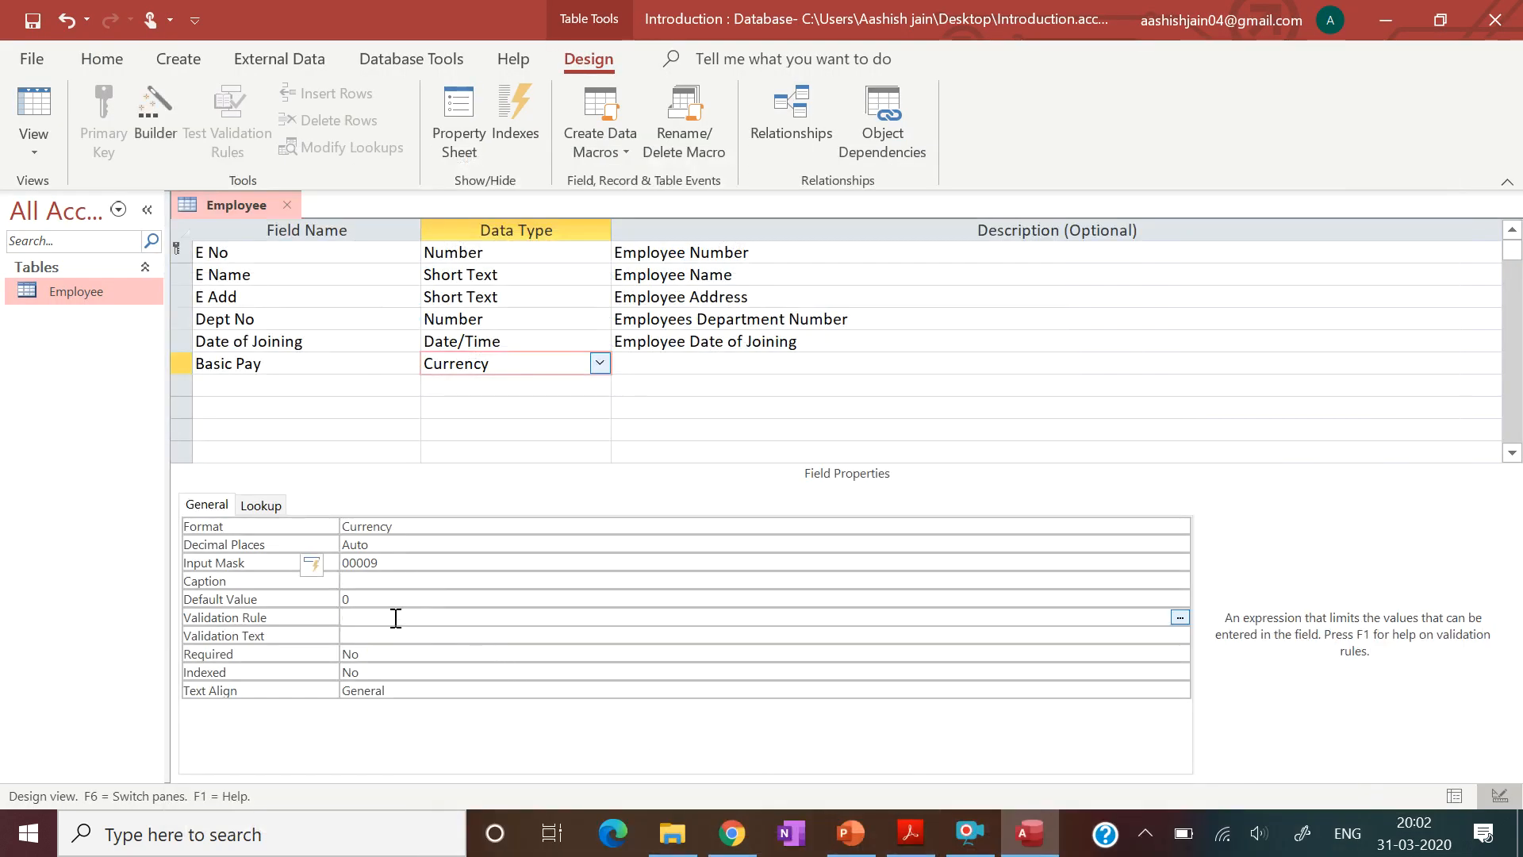
pyautogui.write('>6000')
pyautogui.press('Return')
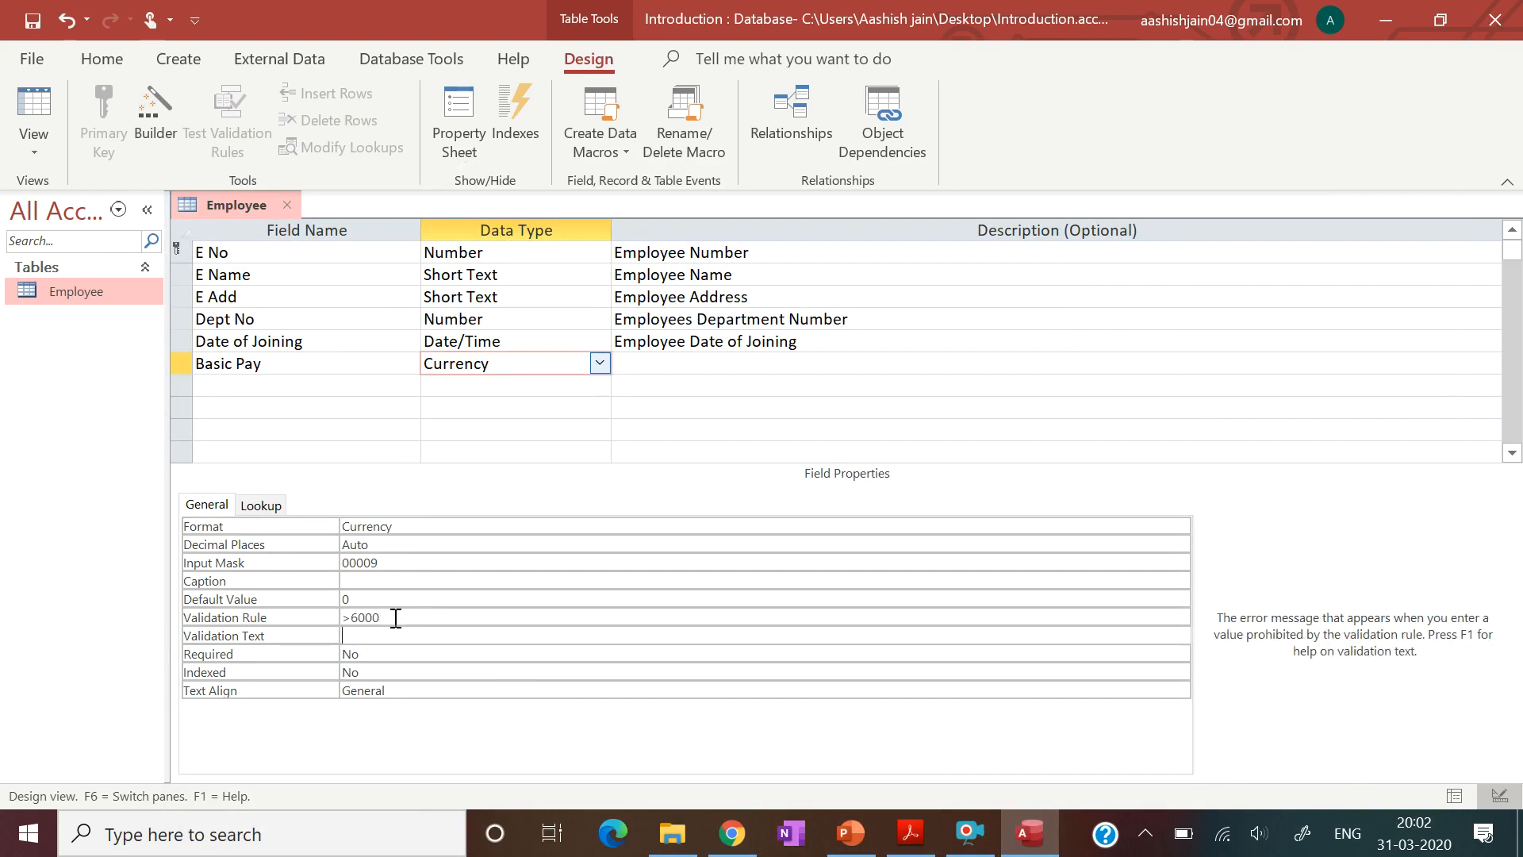
# - Enter "Basic Pay should be greater than 6000" as the validation text of the Basic Pay field
pyautogui.write('Basic Pay should be greater than 600')
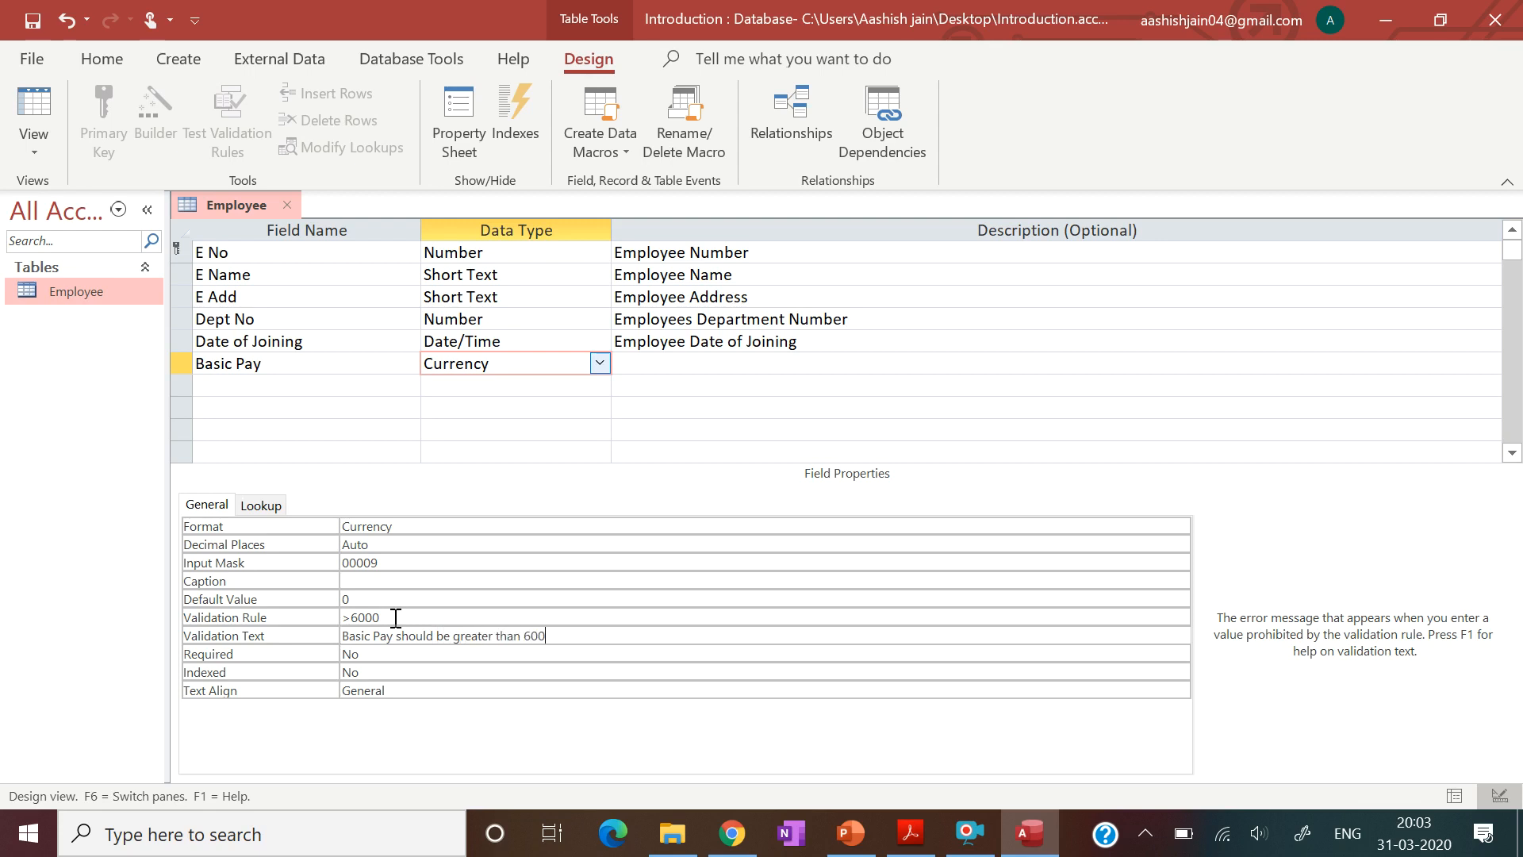
pyautogui.write('0')
pyautogui.press('Return')
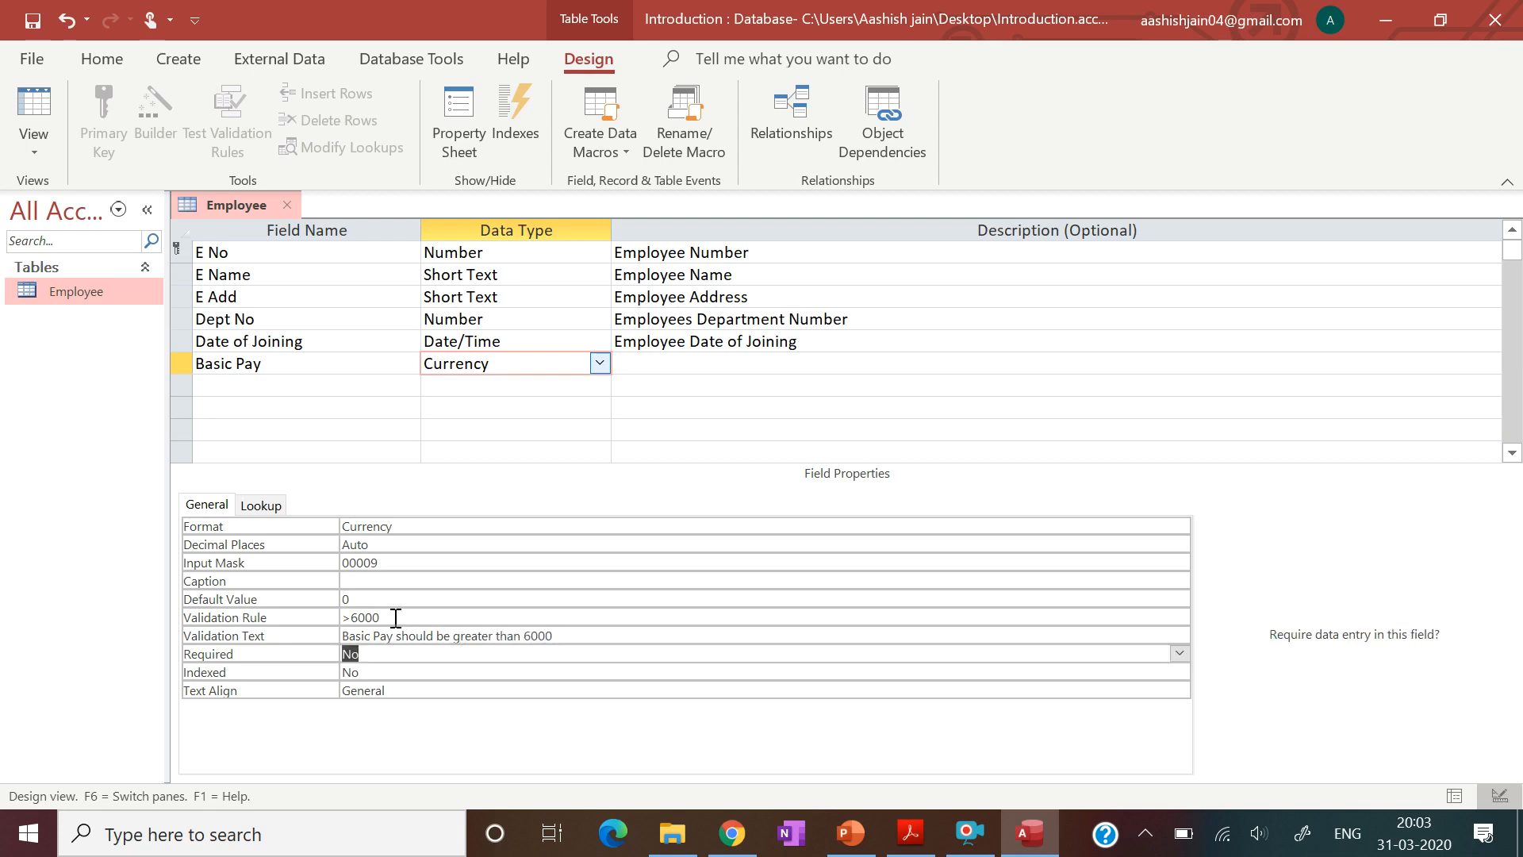
# - Enter Employees Basic Pay as the description of the Basic Pay field
pyautogui.click(666, 361)
pyautogui.press('capslock')
pyautogui.write('E')
pyautogui.press('capslock')
pyautogui.write('mplo')
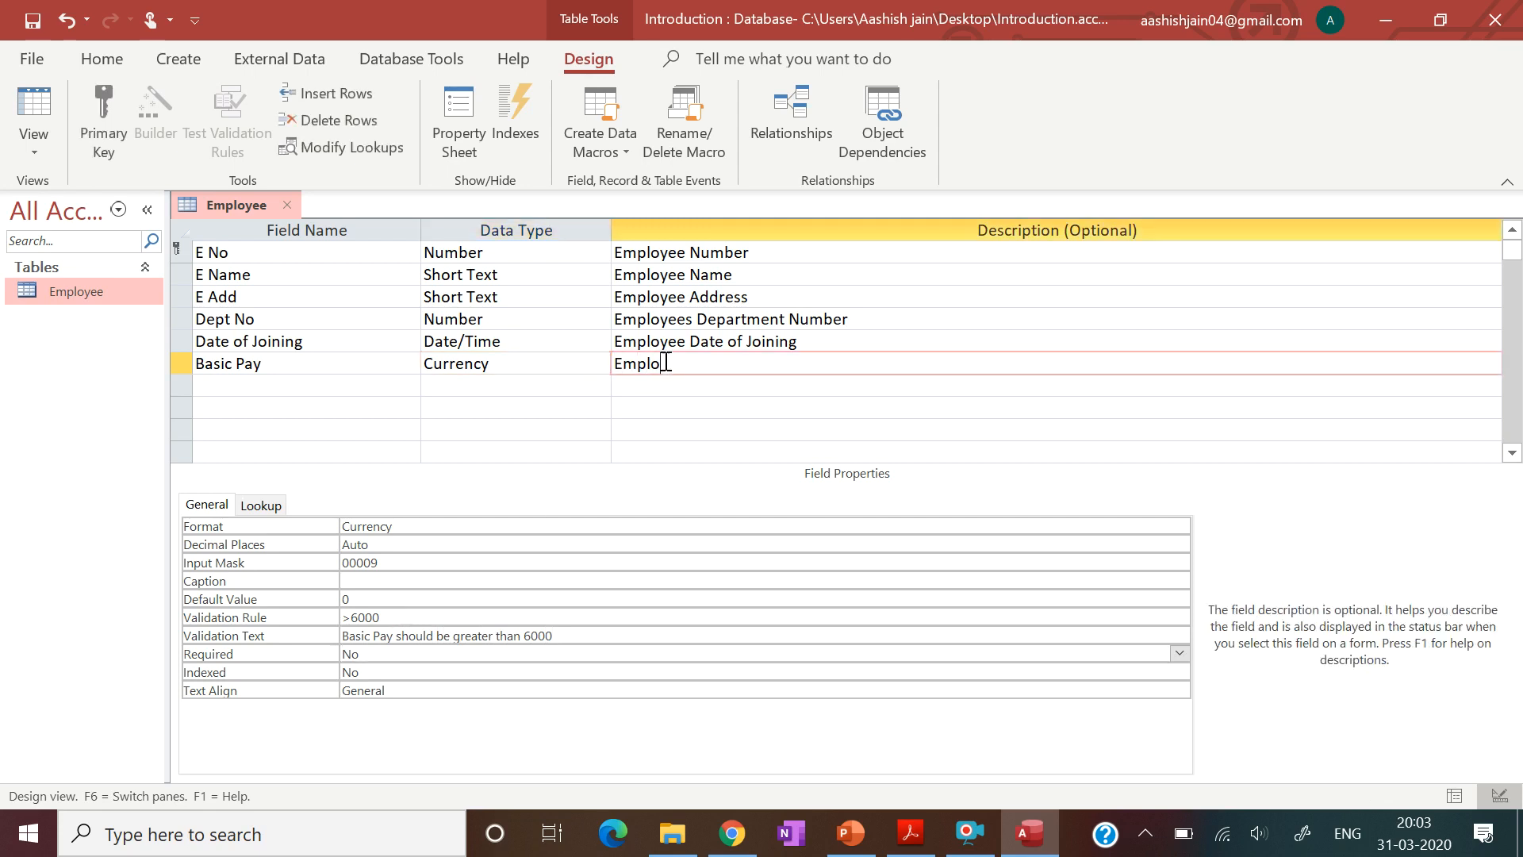
pyautogui.write('yees')
pyautogui.press('capslock')
pyautogui.write('B')
pyautogui.press('capslock')
pyautogui.write('asic')
pyautogui.press('capslock')
pyautogui.write('P')
pyautogui.press('capslock')
pyautogui.write('ay')
pyautogui.press('Return')
# - Add a seventh field named DA with the Currency data type
pyautogui.press('capslock')
pyautogui.write('DA')
pyautogui.press('capslock')
pyautogui.press('Return')
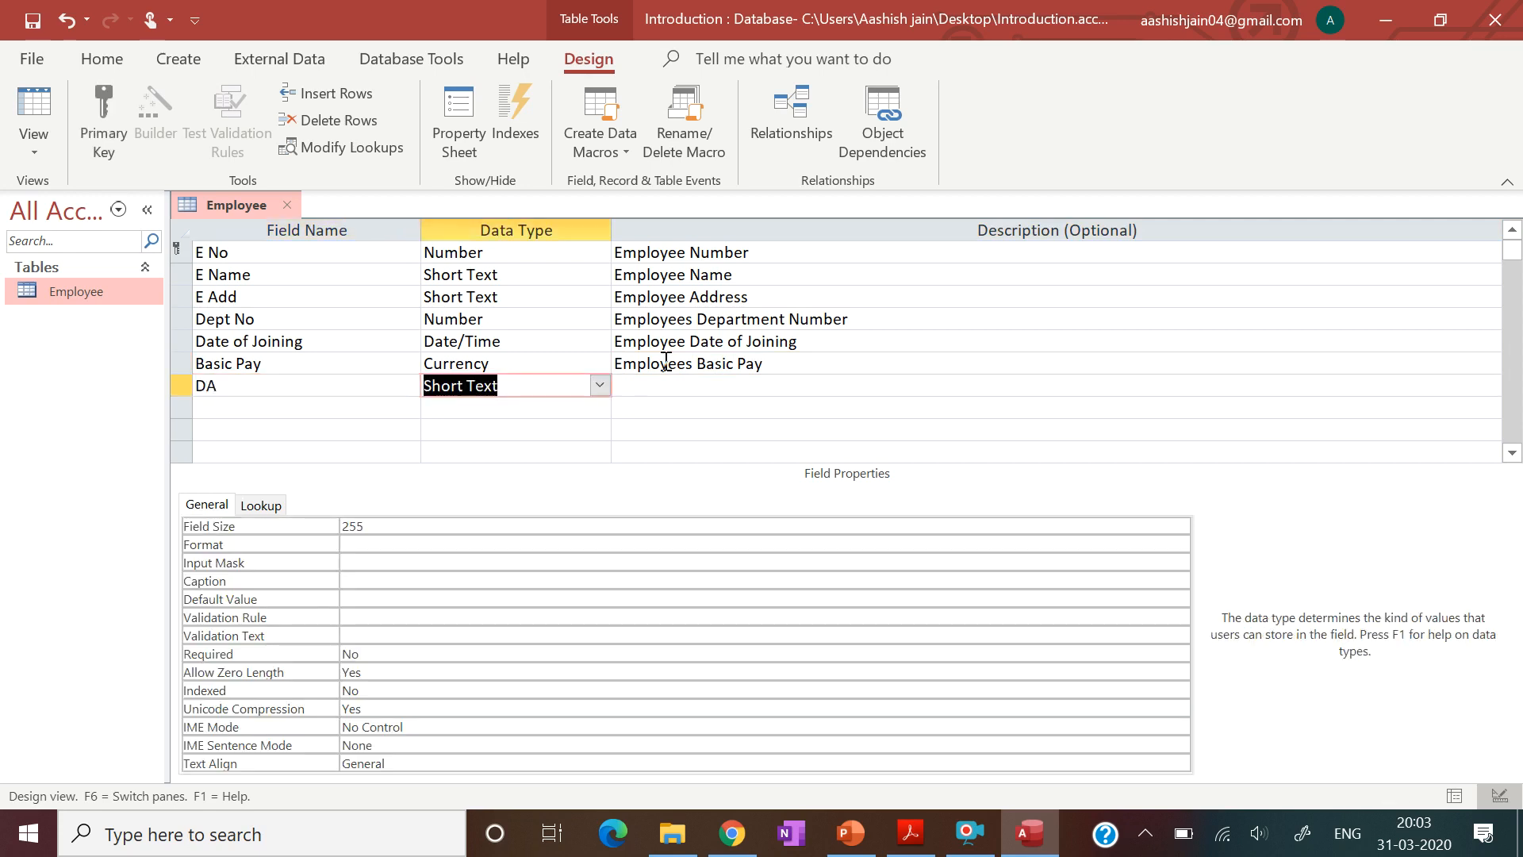
pyautogui.click(599, 385)
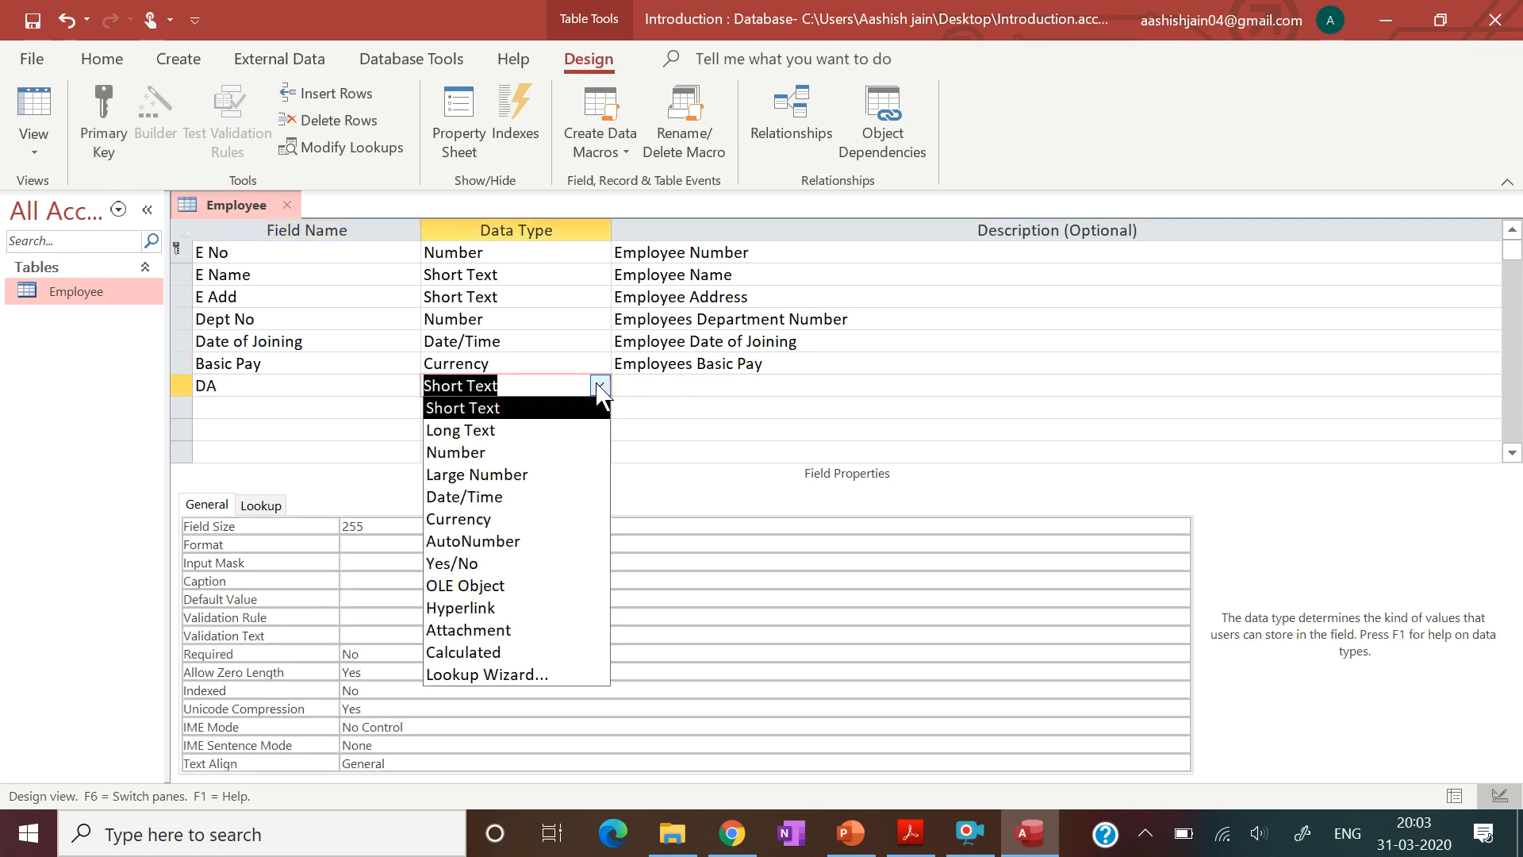
pyautogui.click(536, 519)
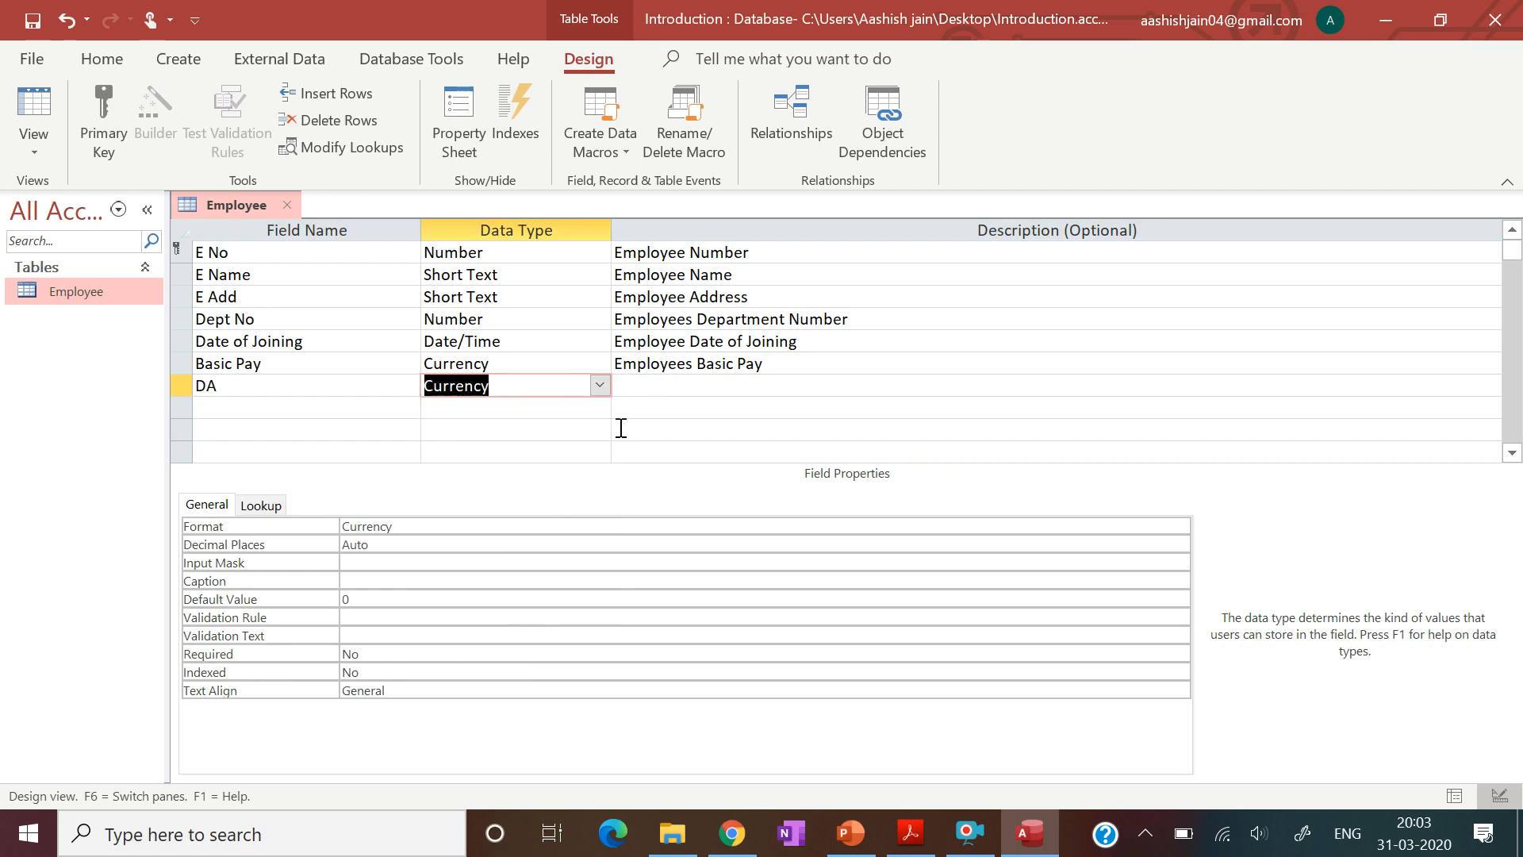
# - Enter Employees Dearness Allowance as the description of the DA field
pyautogui.click(653, 386)
pyautogui.press('capslock')
pyautogui.write('E')
pyautogui.press('capslock')
pyautogui.write('mpl')
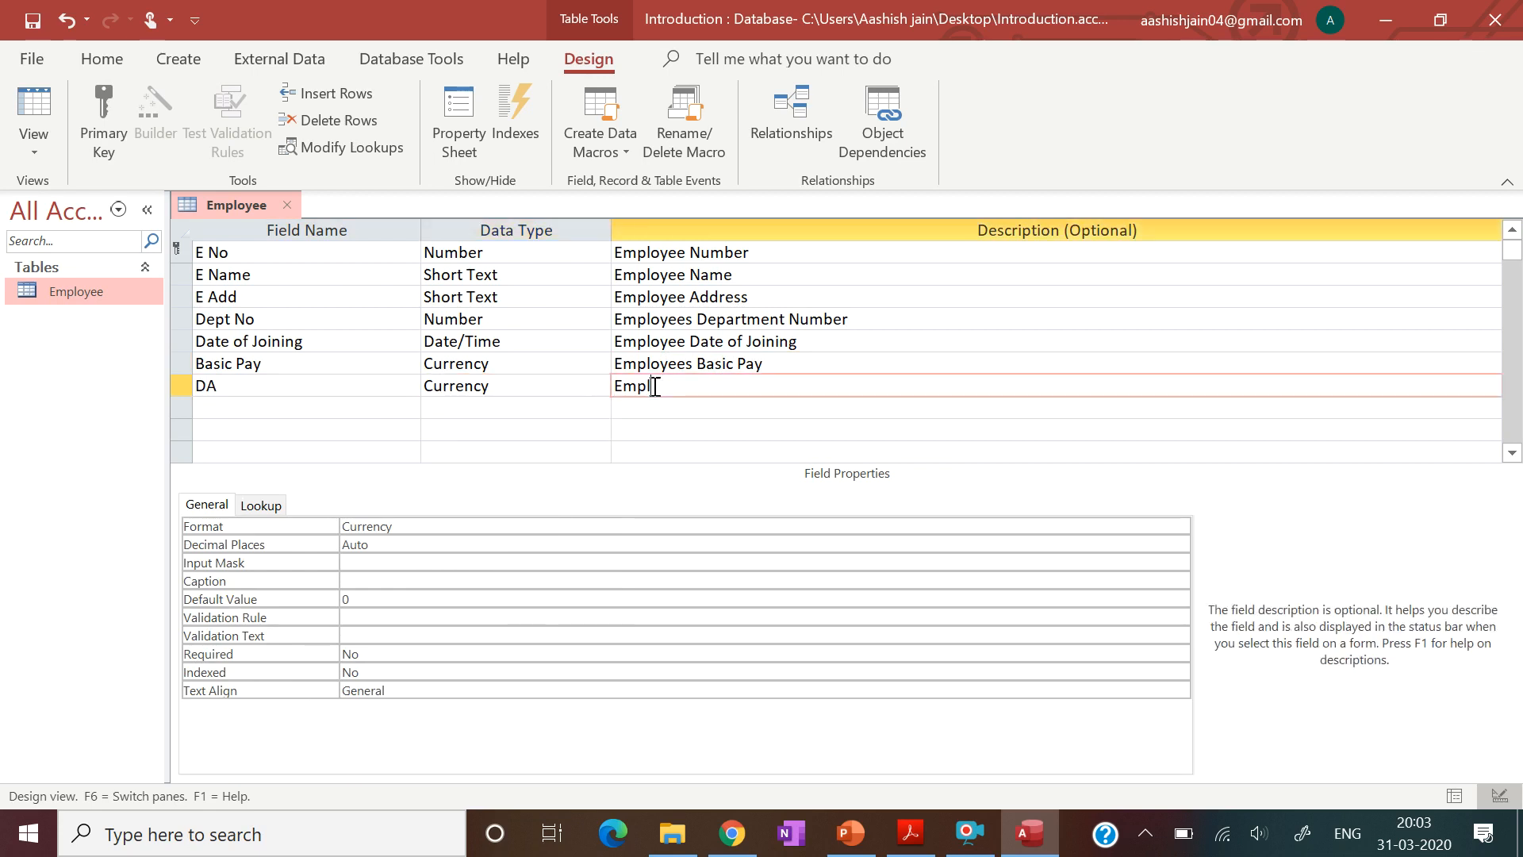
pyautogui.write('oyyes')
pyautogui.press('BackSpace')
pyautogui.press('BackSpace')
pyautogui.press('BackSpace')
pyautogui.press('BackSpace')
pyautogui.write('ees')
pyautogui.press('capslock')
pyautogui.write('D')
pyautogui.press('capslock')
pyautogui.write('era')
pyautogui.press('BackSpace')
pyautogui.press('BackSpace')
pyautogui.write('arness')
pyautogui.press('capslock')
pyautogui.write('A')
pyautogui.press('capslock')
pyautogui.write('llowance')
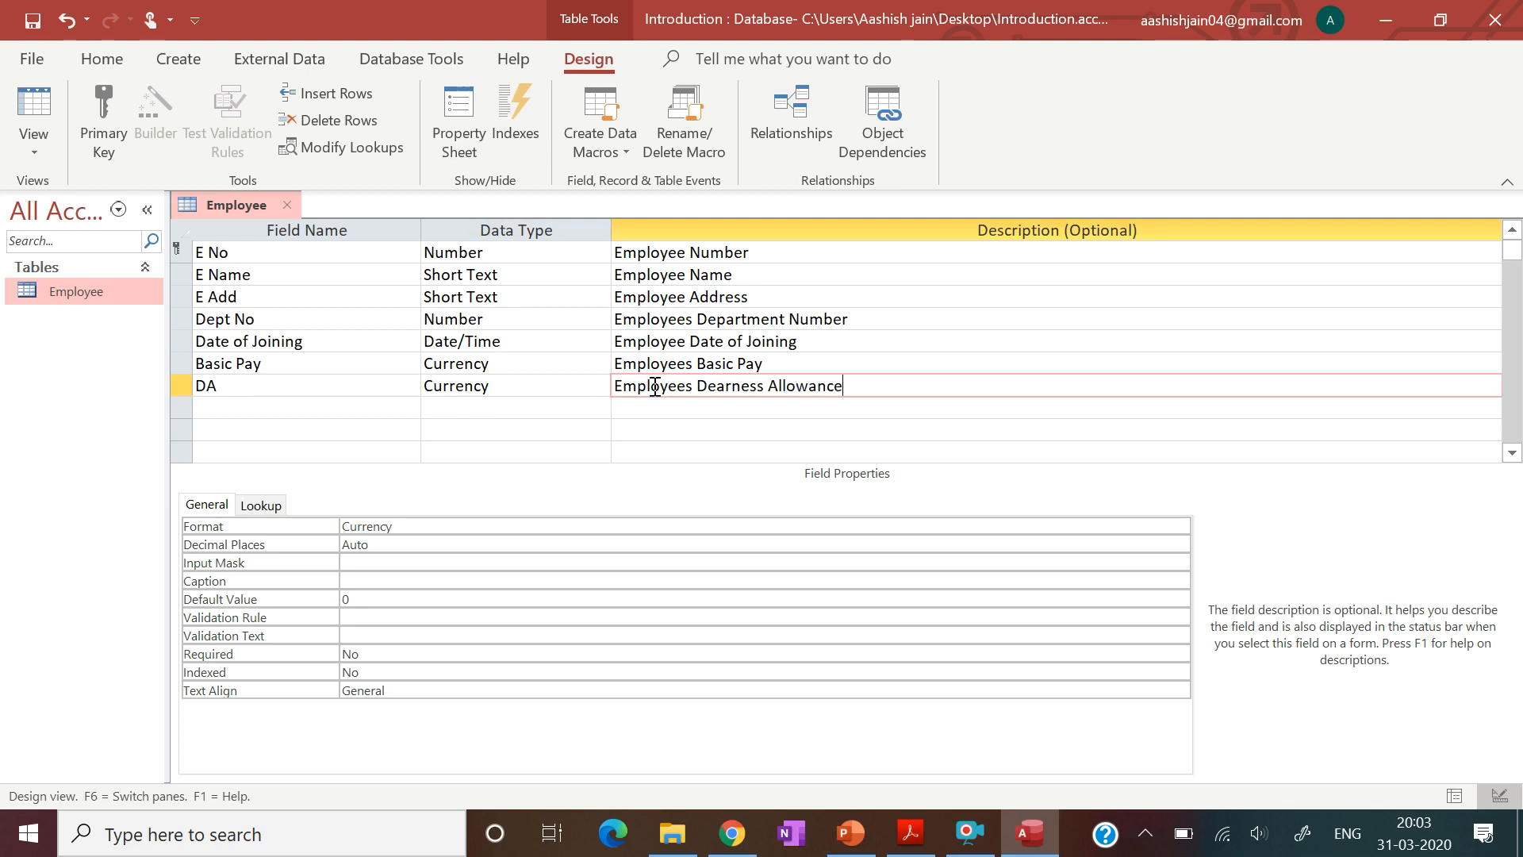
pyautogui.press('Return')
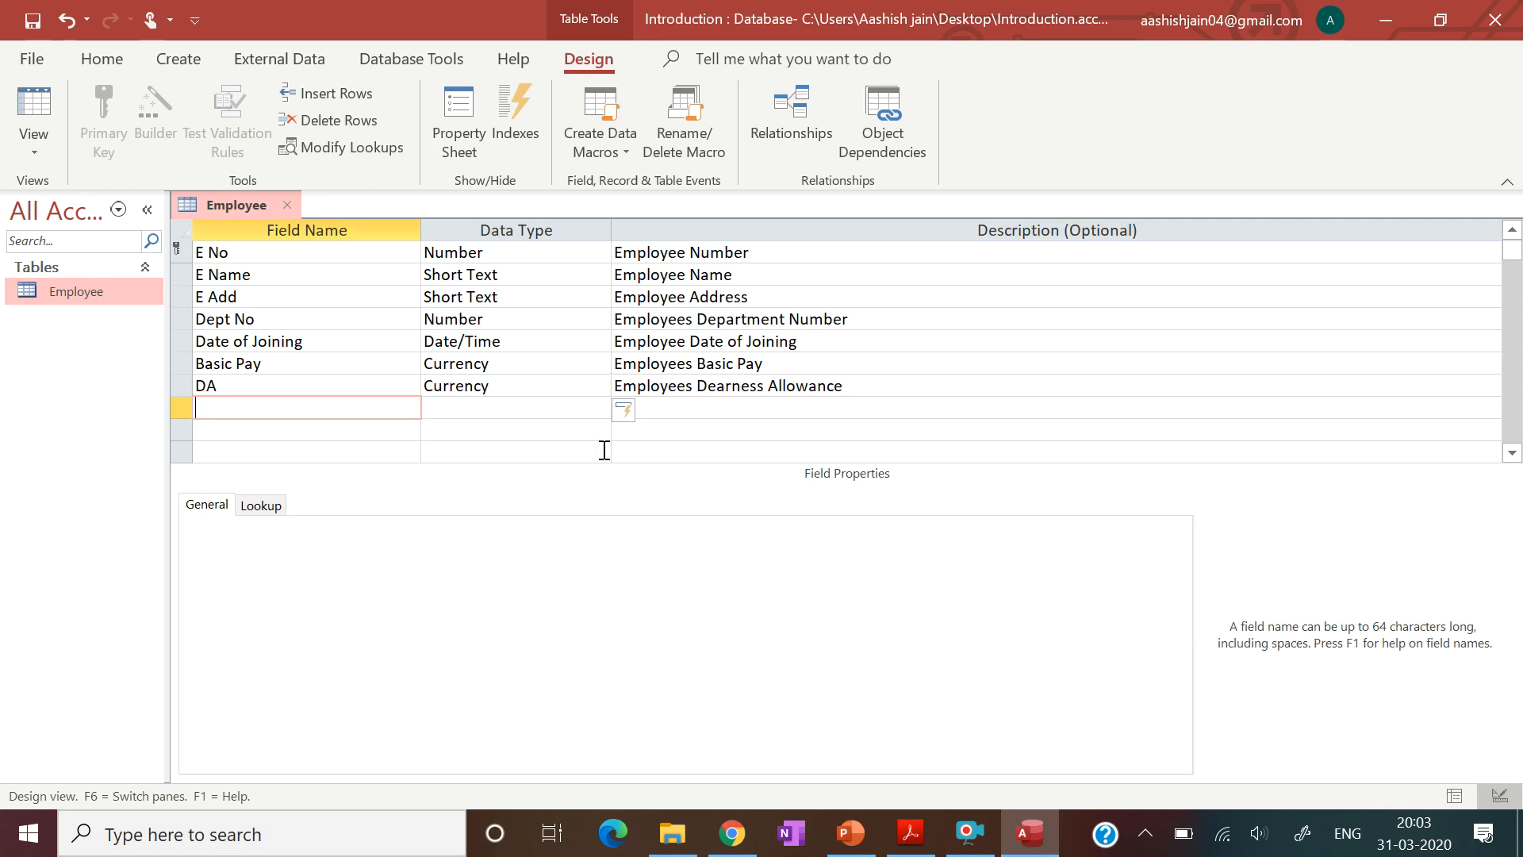
# - Reread the Basic Pay restrictions in the assignment PDF and look at the validation rule property of the DA field
pyautogui.click(909, 833)
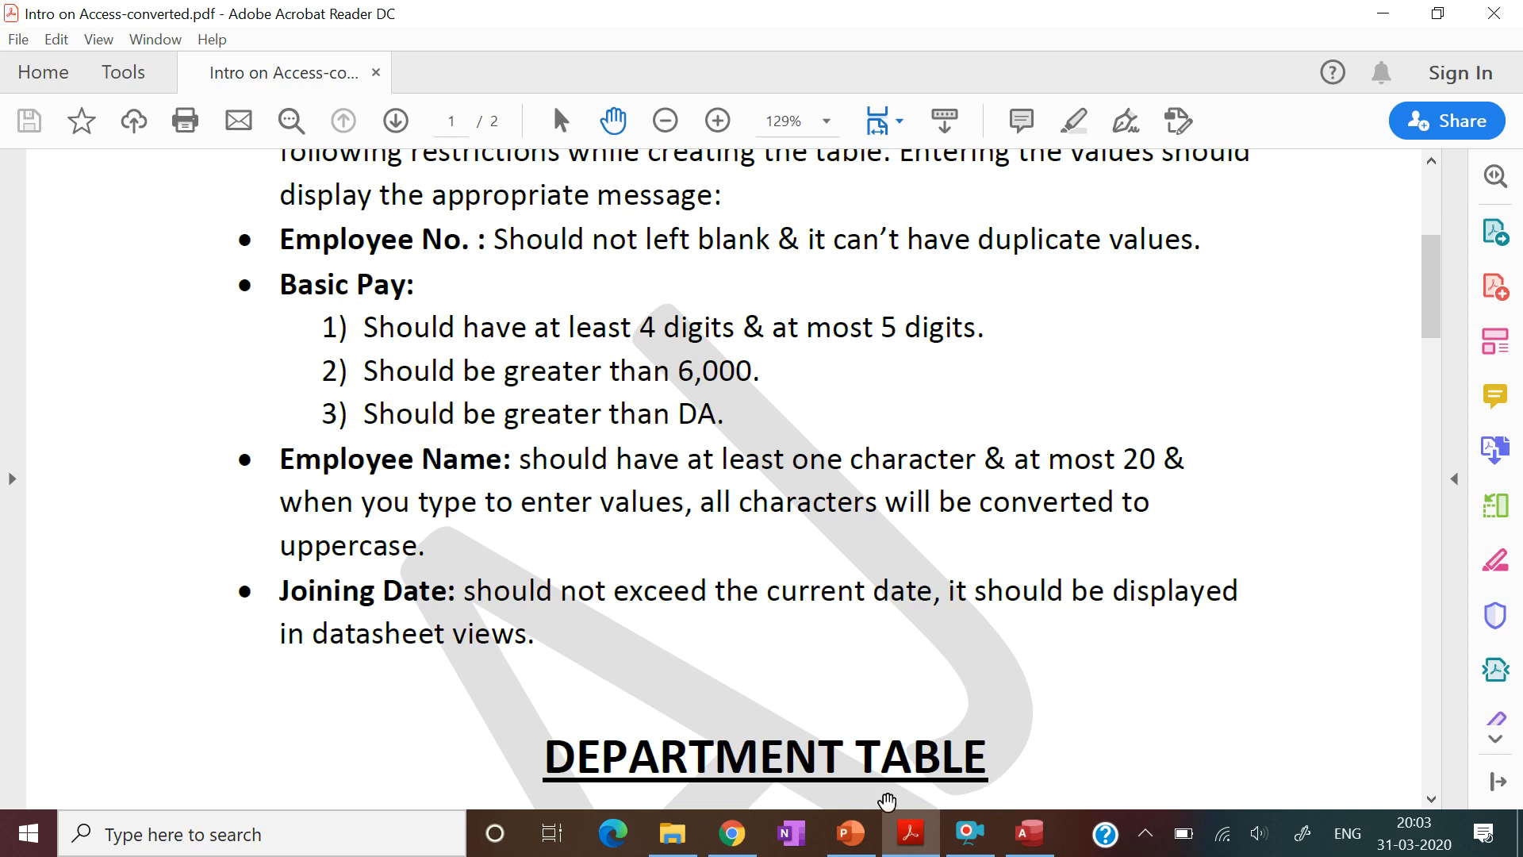
pyautogui.click(910, 847)
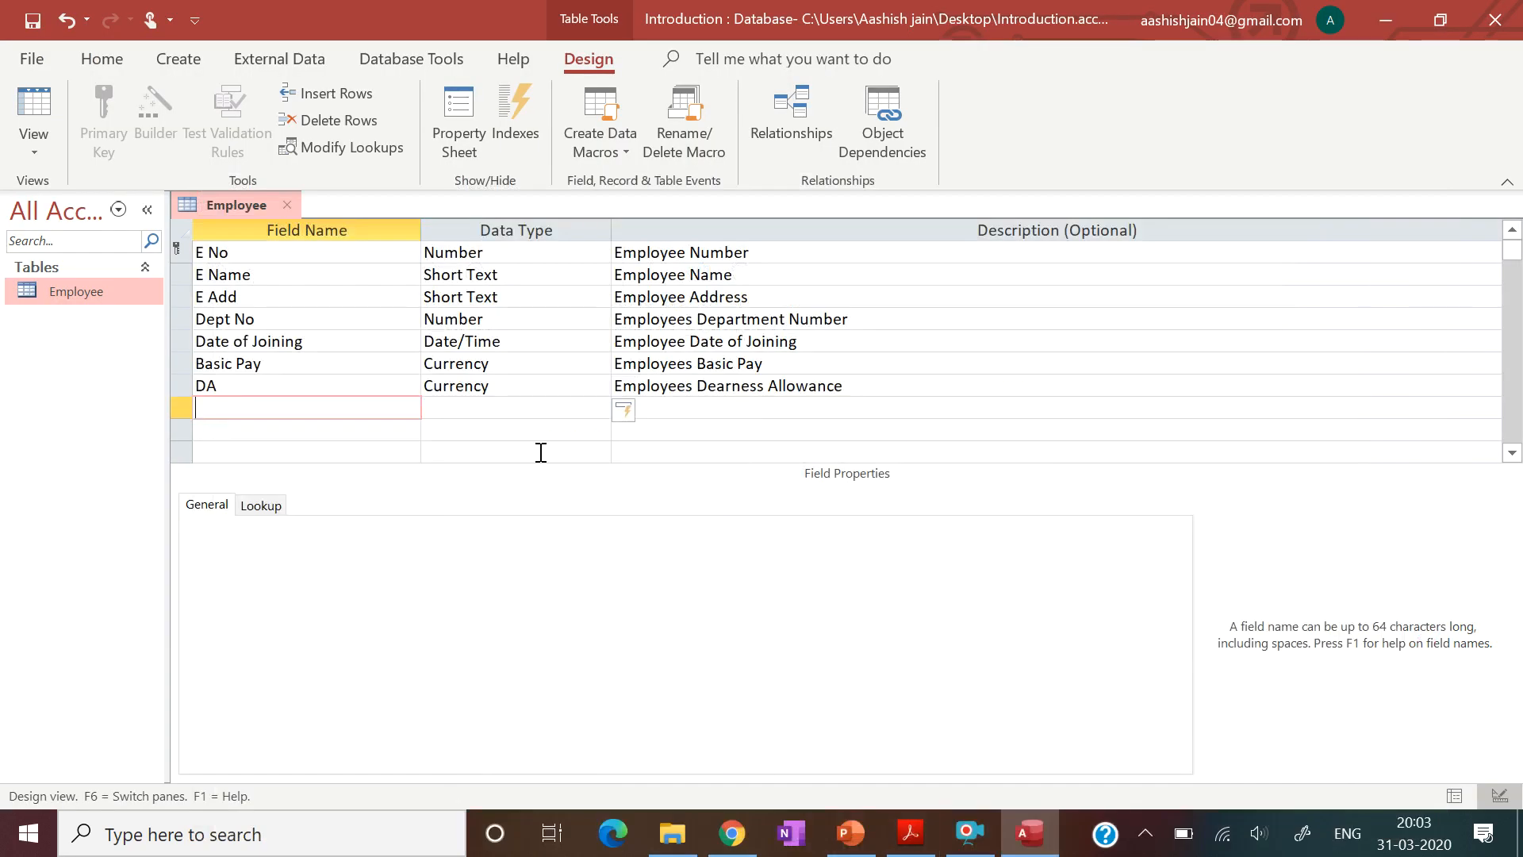
pyautogui.click(537, 387)
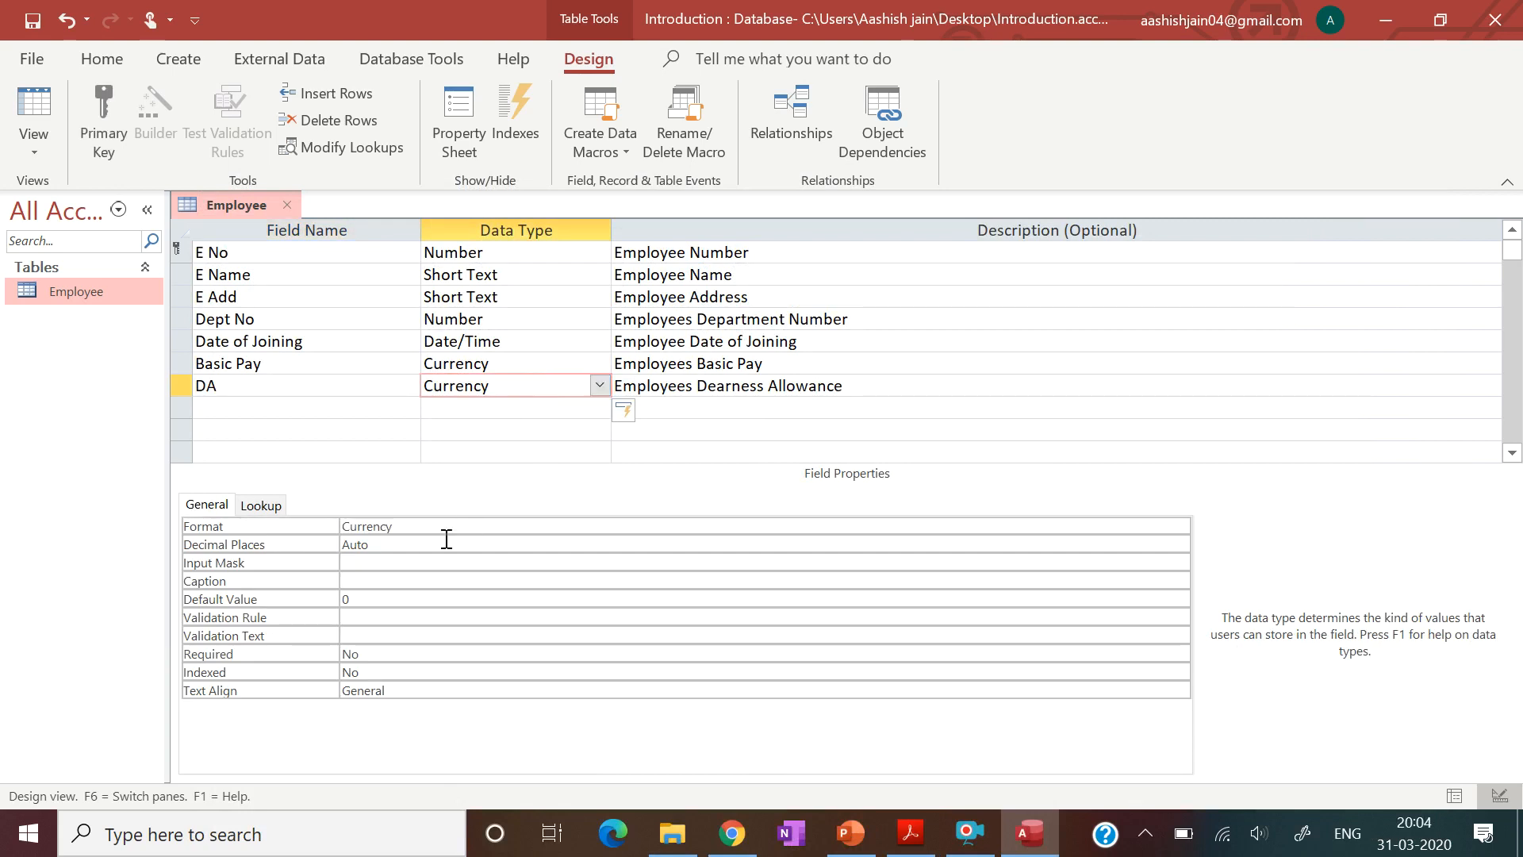
pyautogui.click(365, 619)
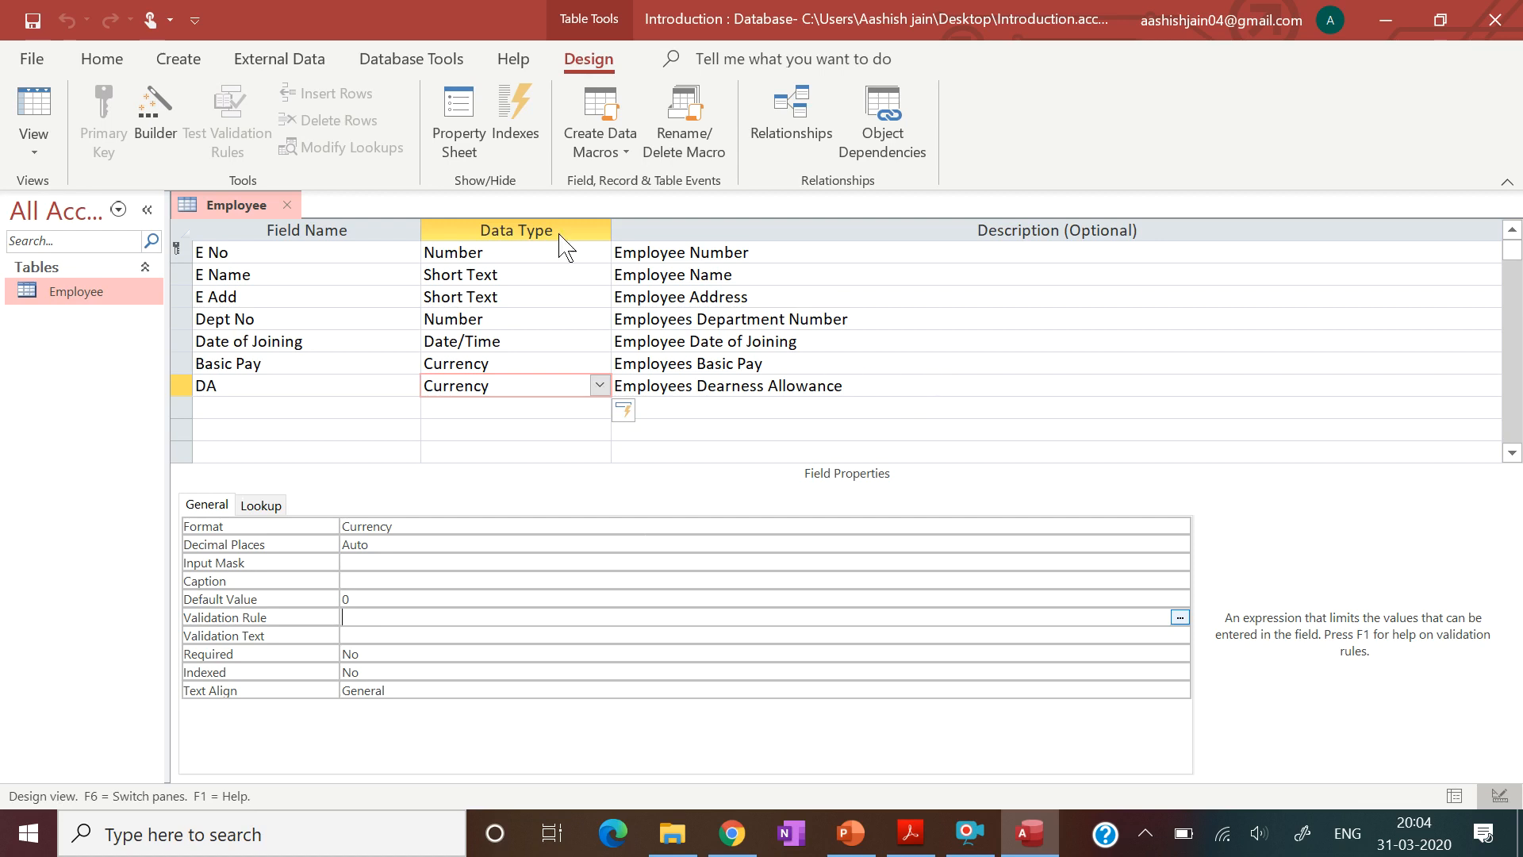
# - Set the validation rule in the table's property sheet to [Basic Pay]>[DA] using the Expression Builder, and close the sheet
pyautogui.click(468, 140)
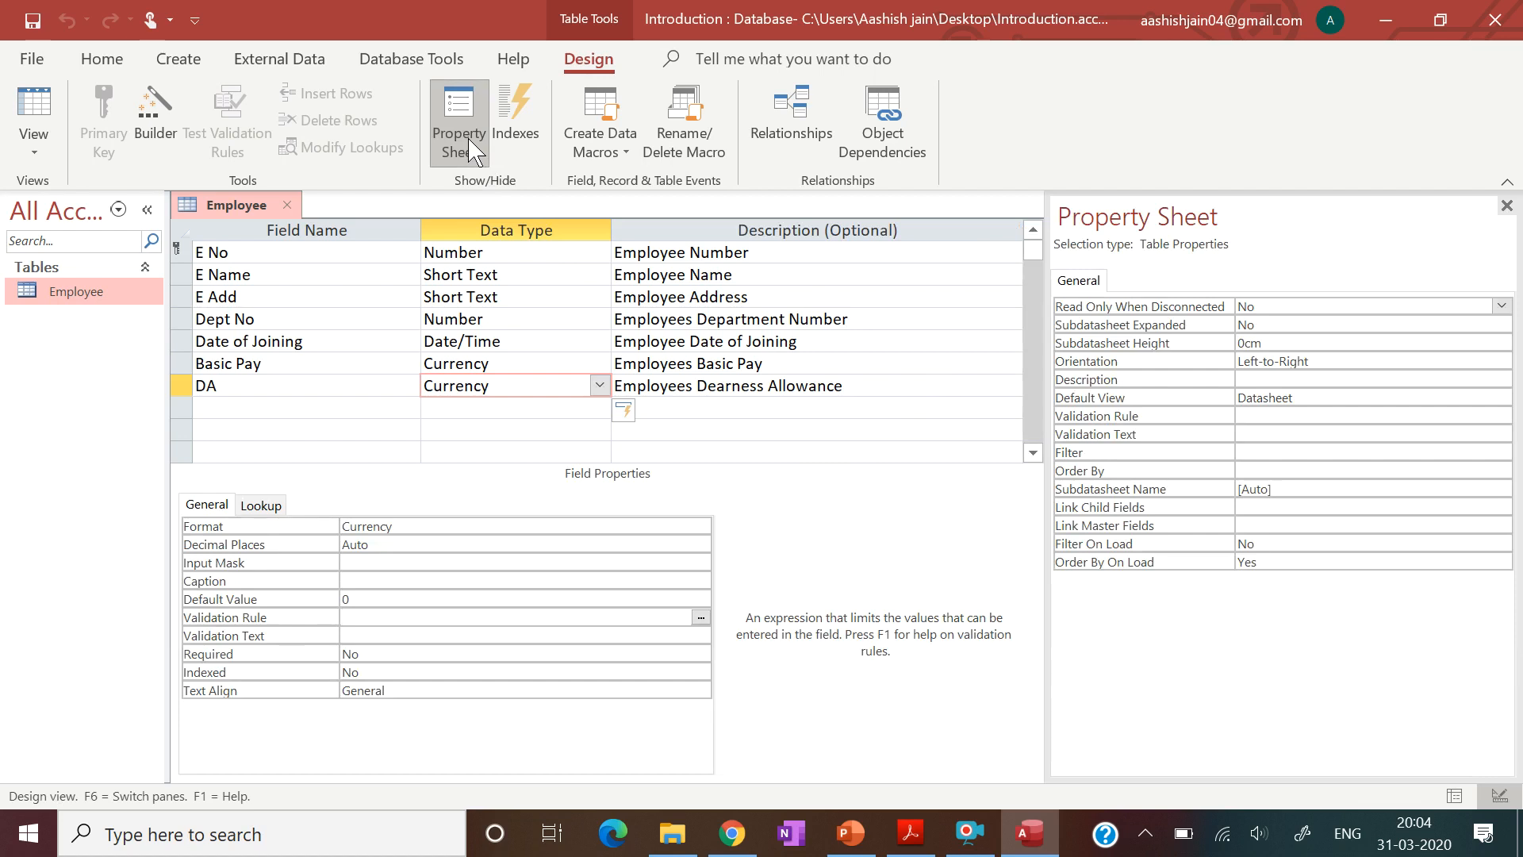
pyautogui.moveTo(1046, 465); pyautogui.dragTo(936, 465)
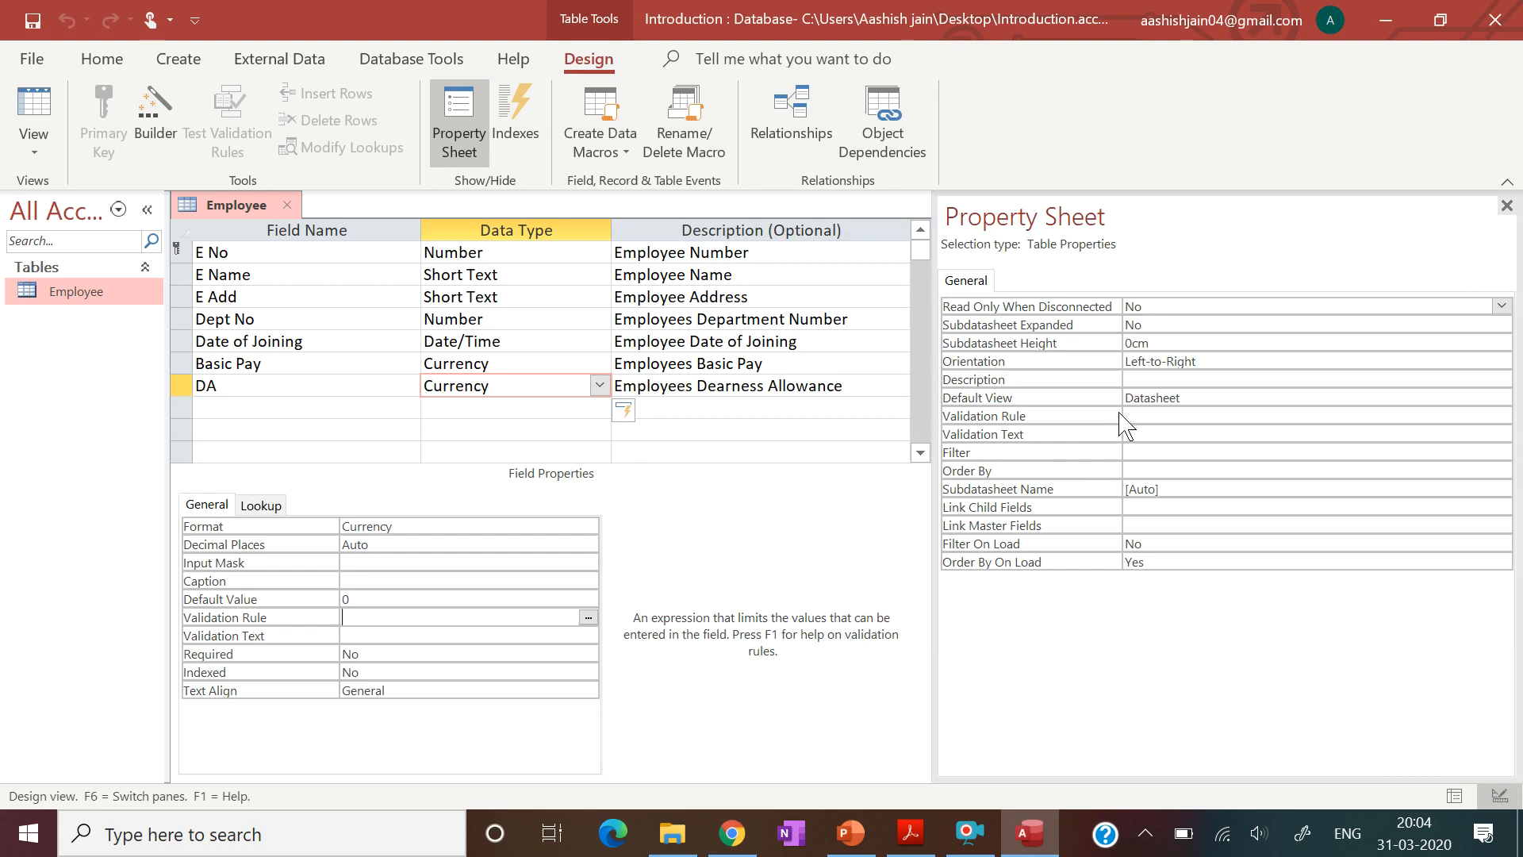
pyautogui.click(1140, 415)
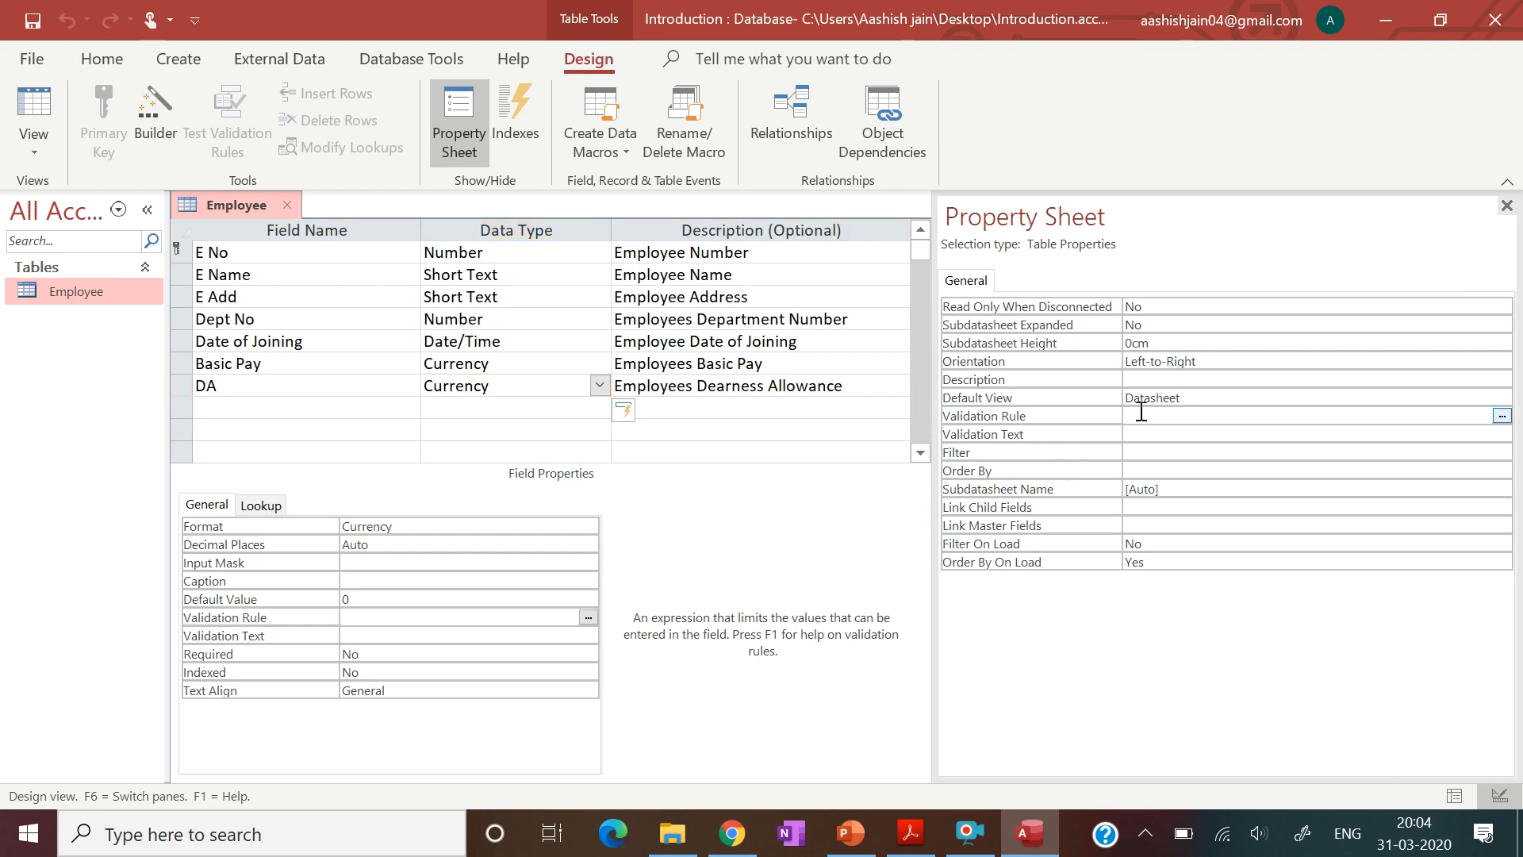
pyautogui.click(1502, 416)
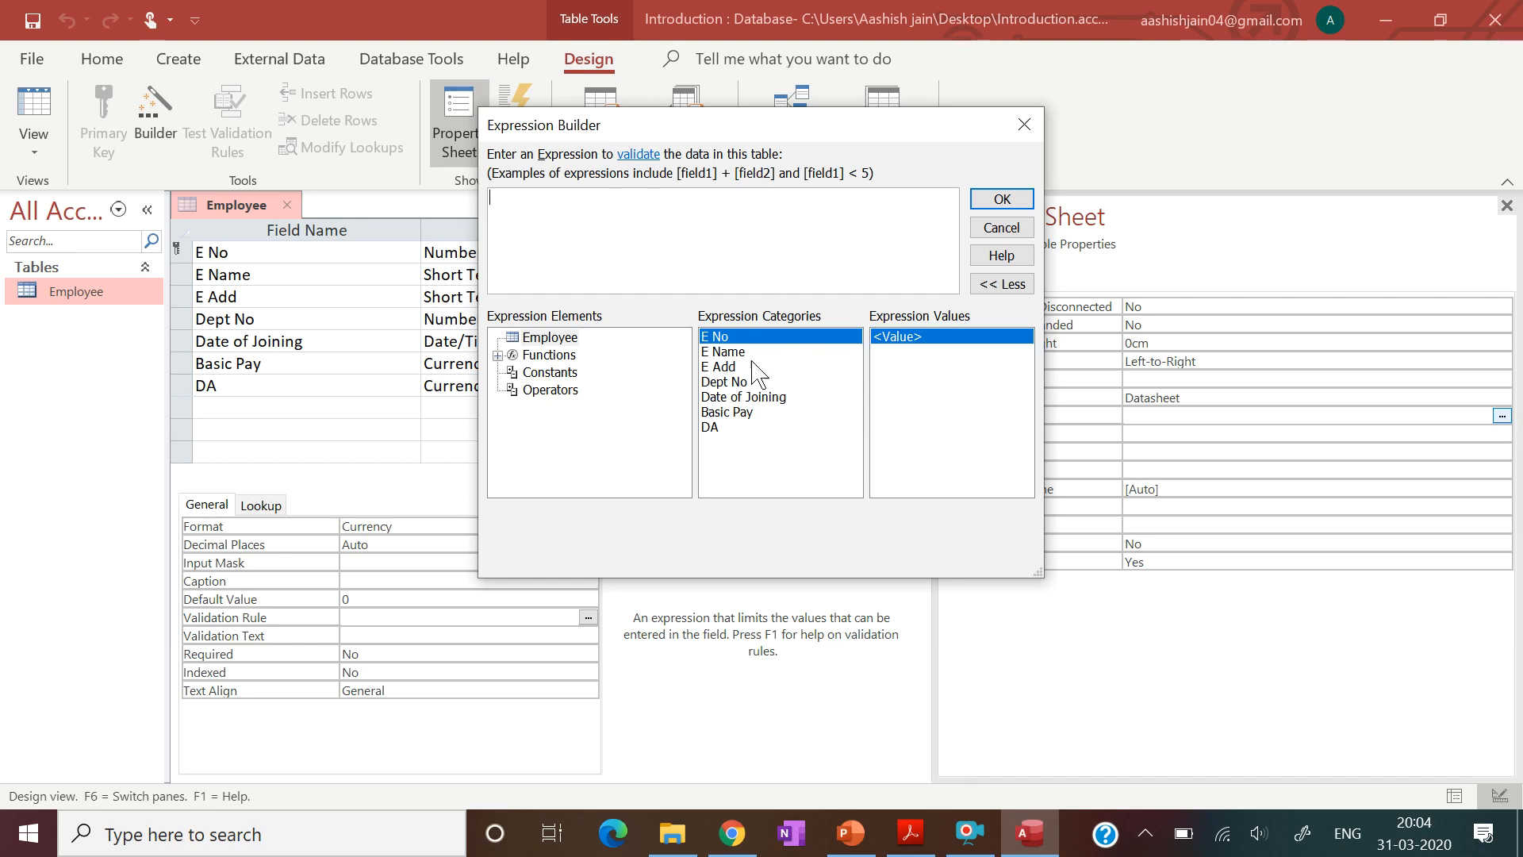
pyautogui.doubleClick(748, 413)
pyautogui.write('>')
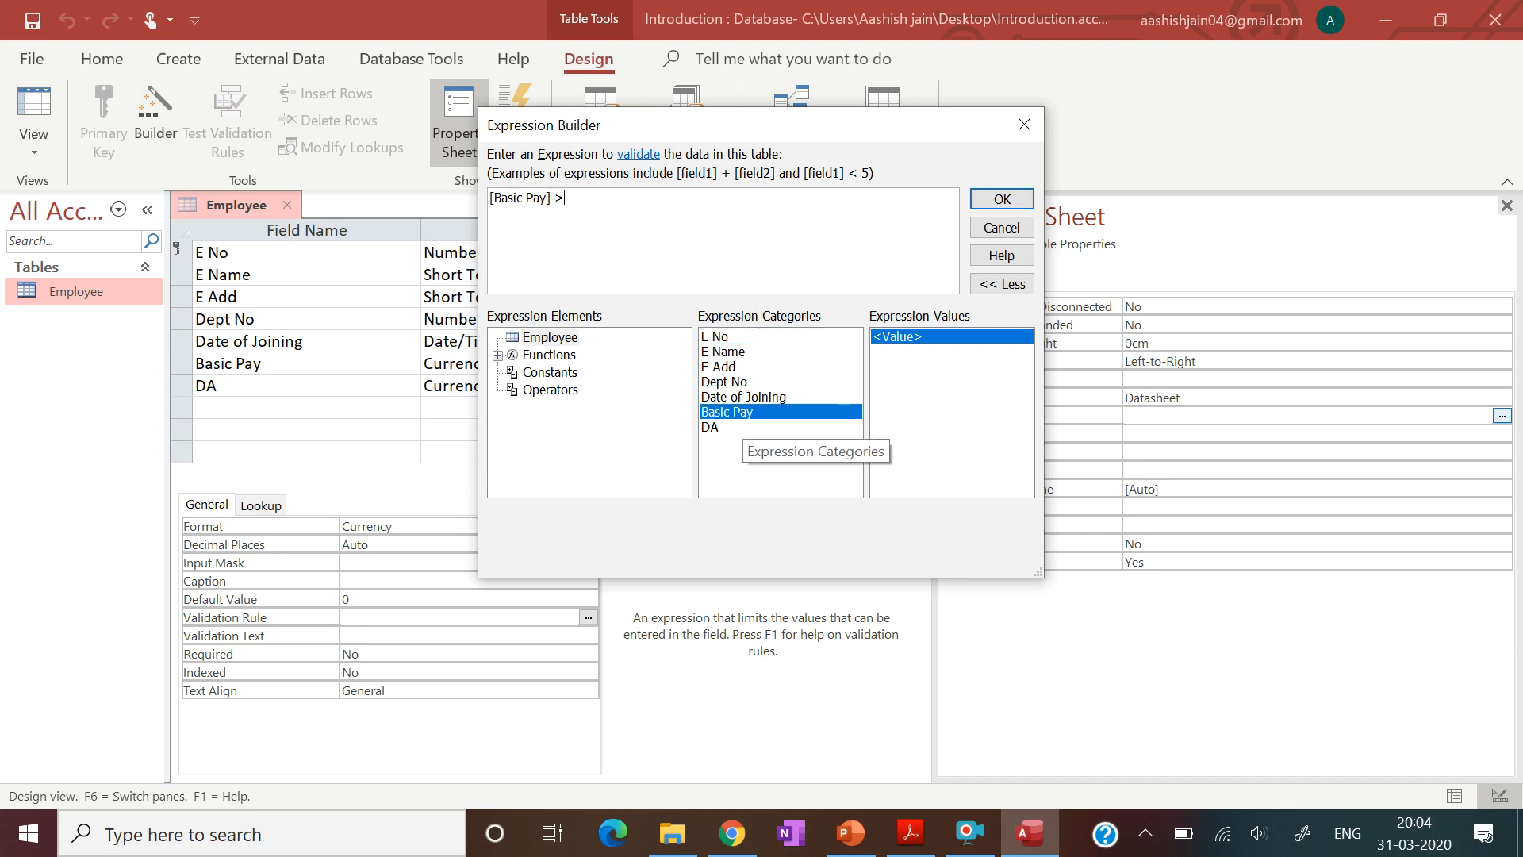
pyautogui.doubleClick(721, 429)
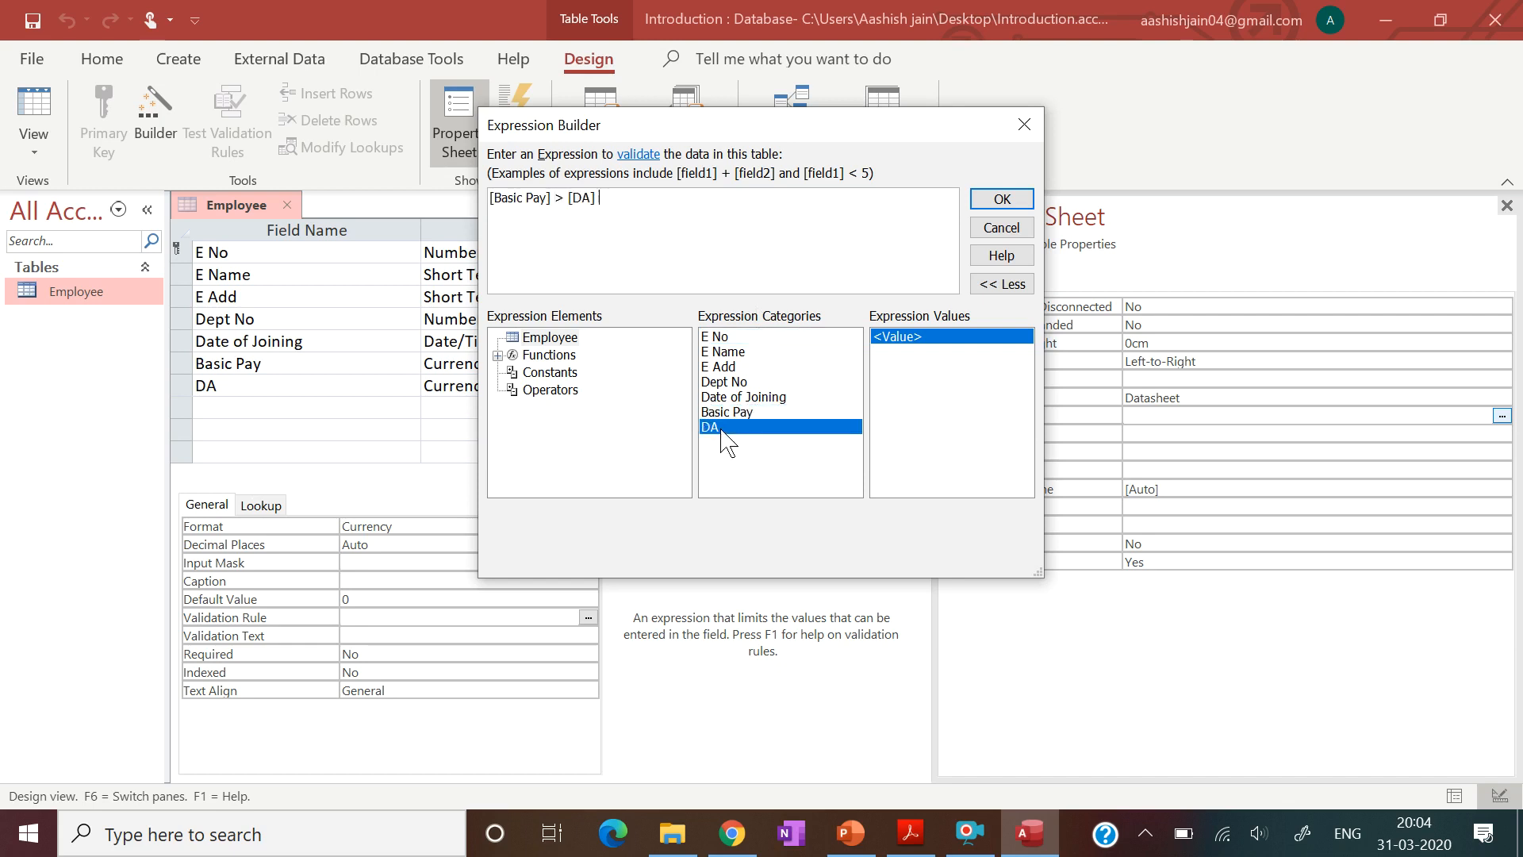
pyautogui.click(1001, 200)
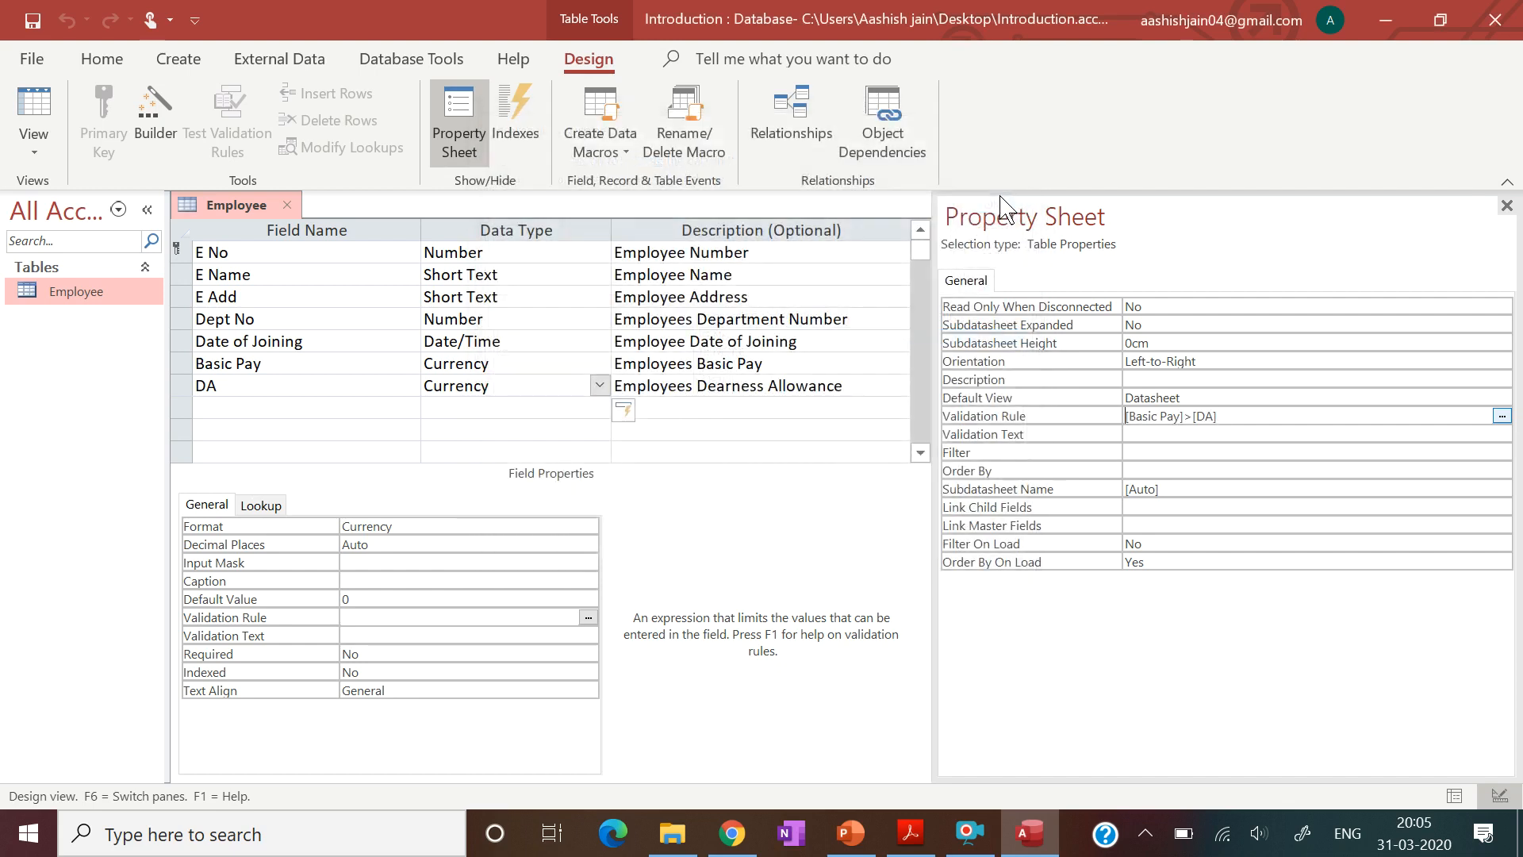
pyautogui.click(1506, 206)
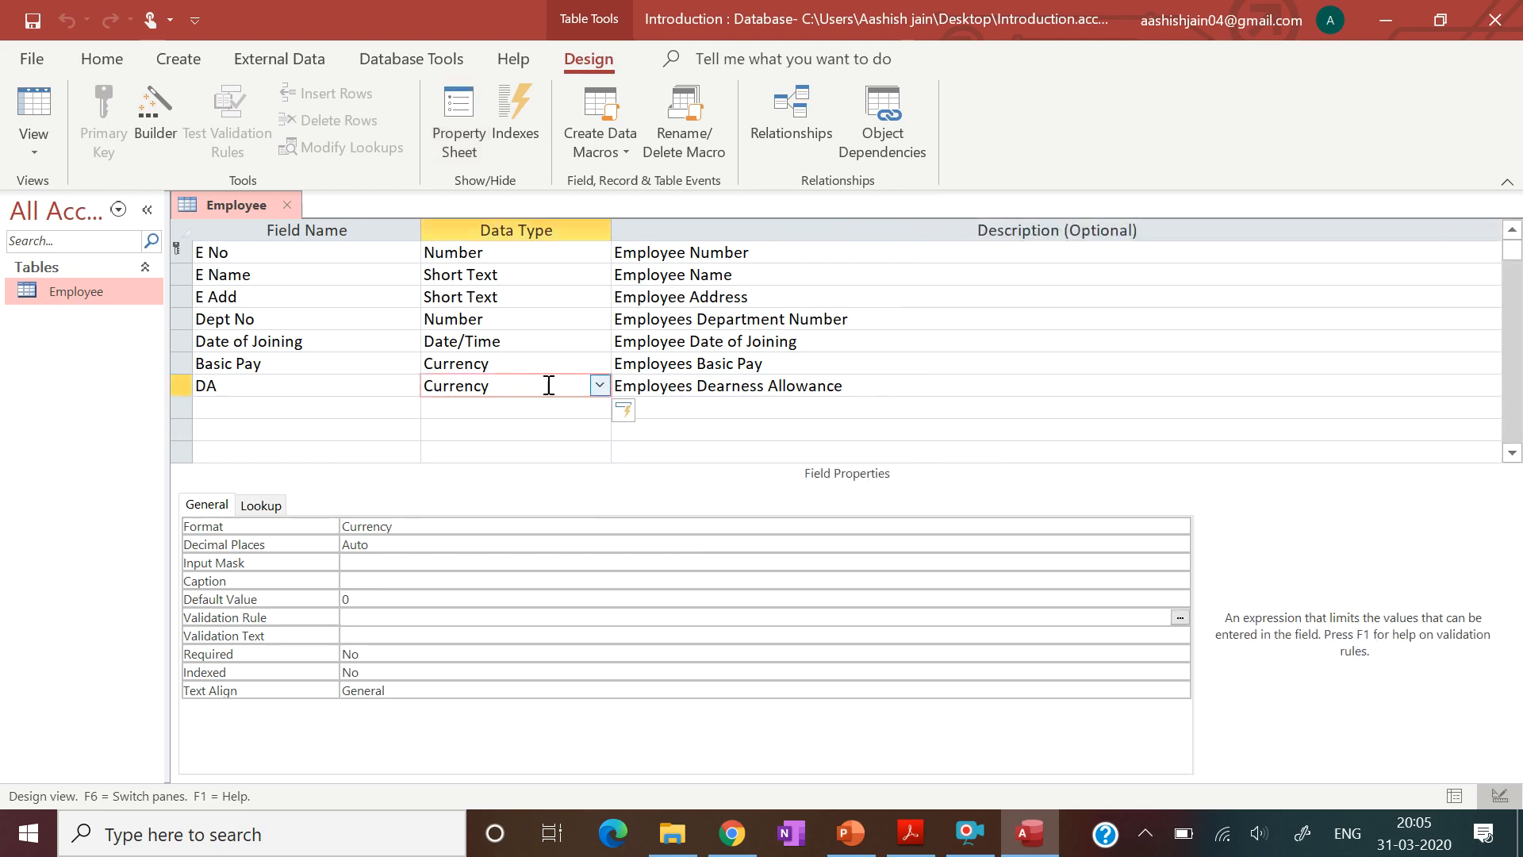
# - Reopen the Employee table in Datasheet view and start a record with E No 1, the employee's name and address, and Dept No 10
pyautogui.click(288, 205)
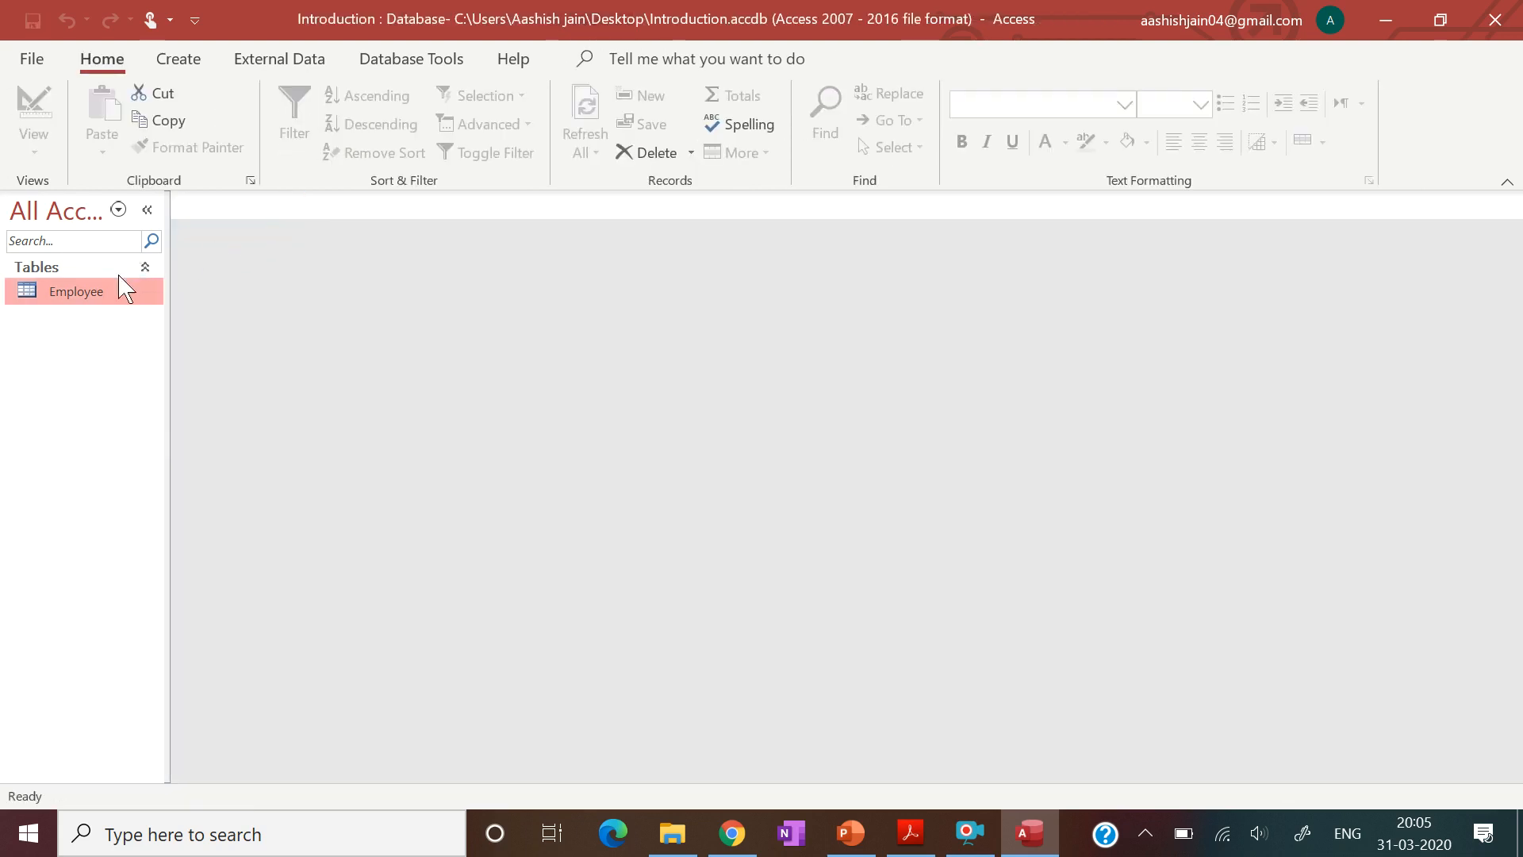
pyautogui.doubleClick(96, 299)
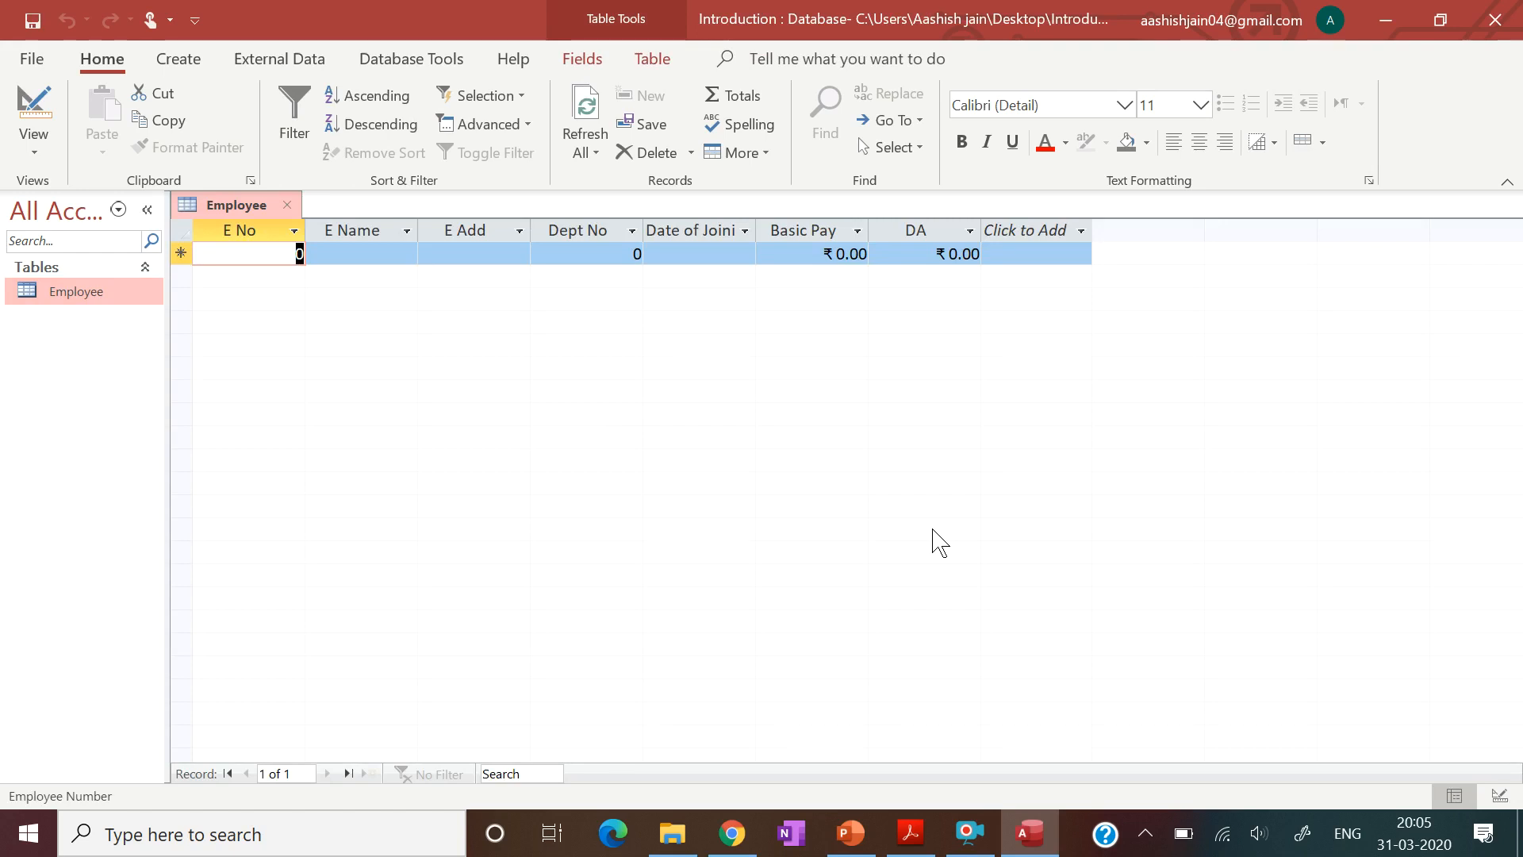
pyautogui.write('1')
pyautogui.press('Tab')
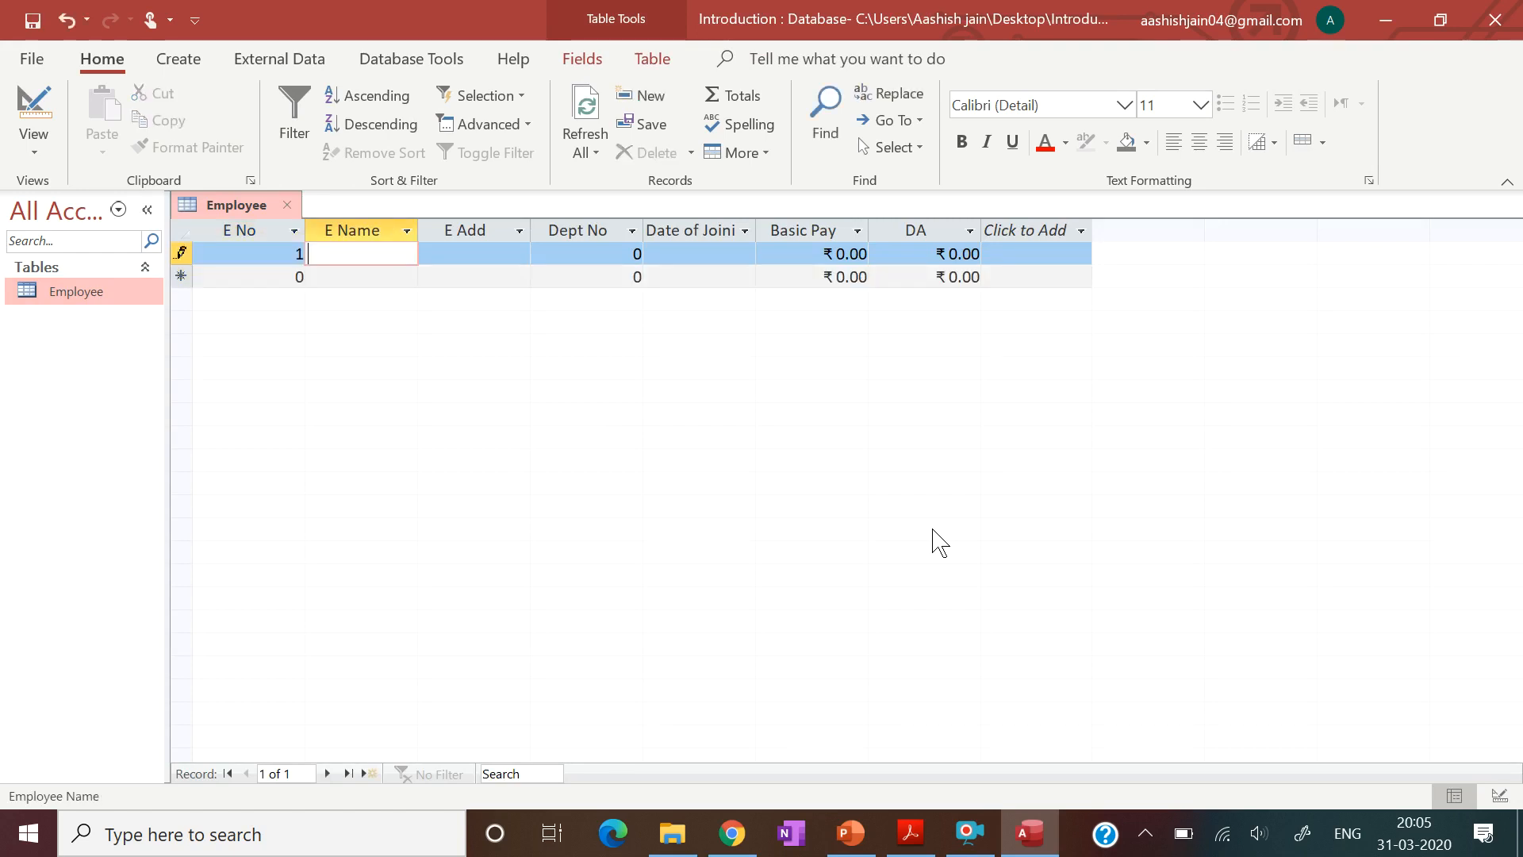
pyautogui.press('capslock')
pyautogui.write('SH')
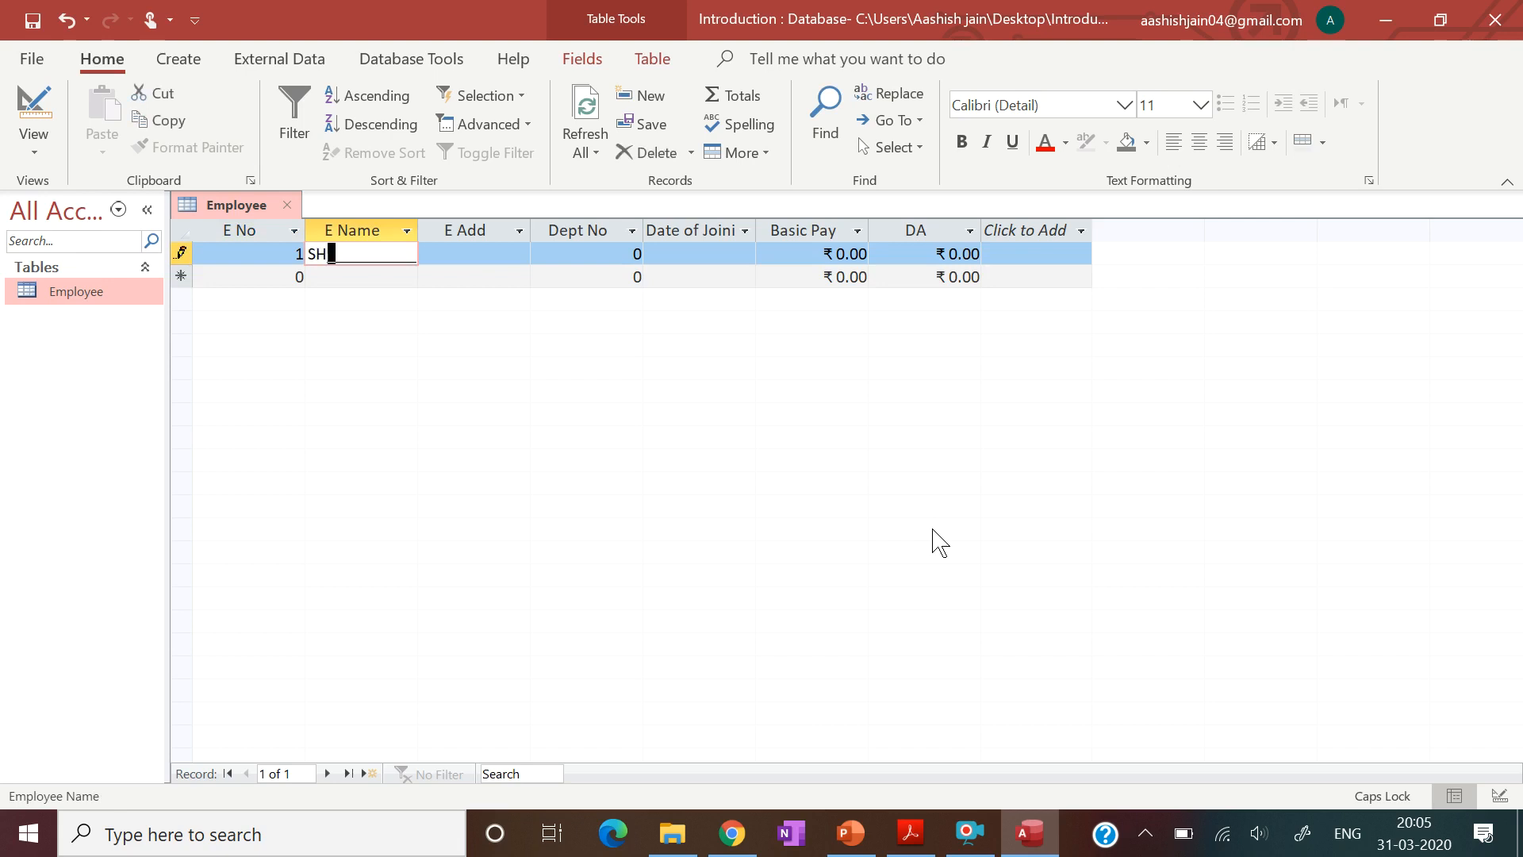
pyautogui.write('REYA')
pyautogui.press('Tab')
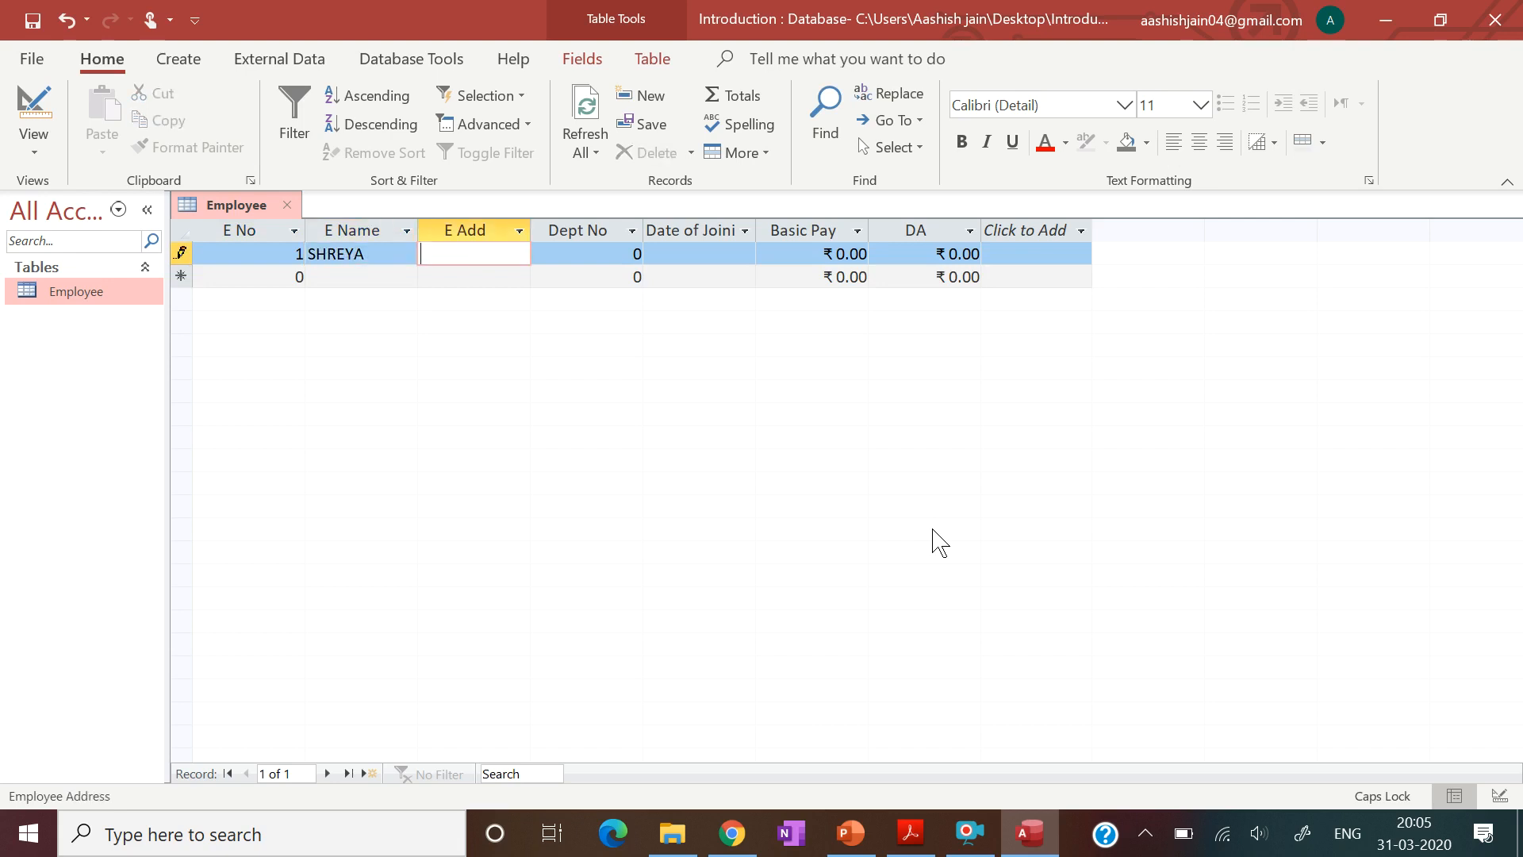
pyautogui.write('NOIDA')
pyautogui.press('Tab')
pyautogui.write('10')
pyautogui.press('Tab')
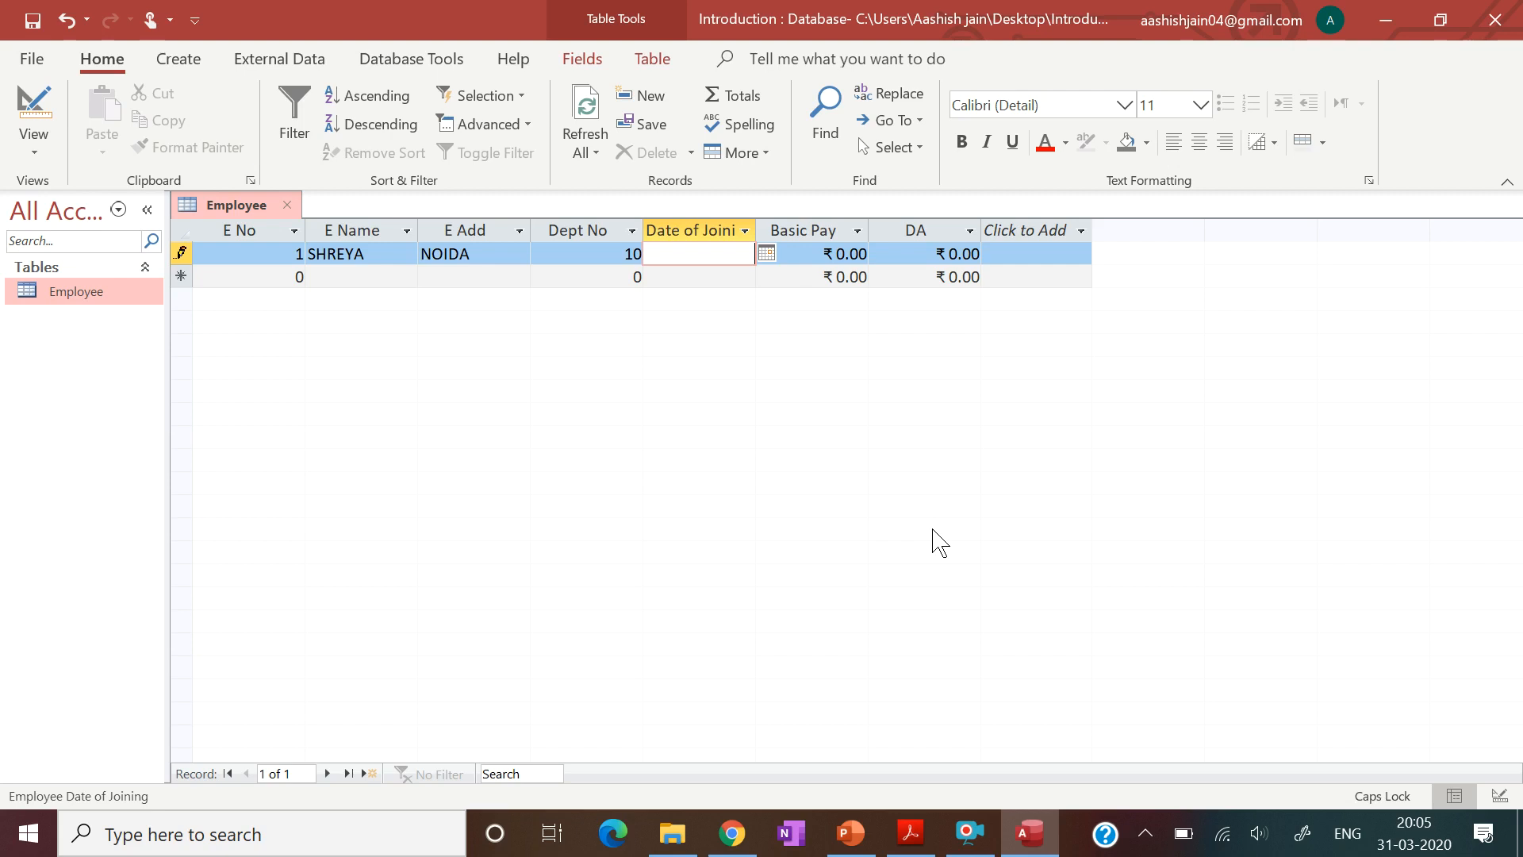
# - Test the joining date restriction by trying 31-3-2020 as the first record's Date of Joining
pyautogui.write('31-3-20')
pyautogui.write('20')
pyautogui.press('Tab')
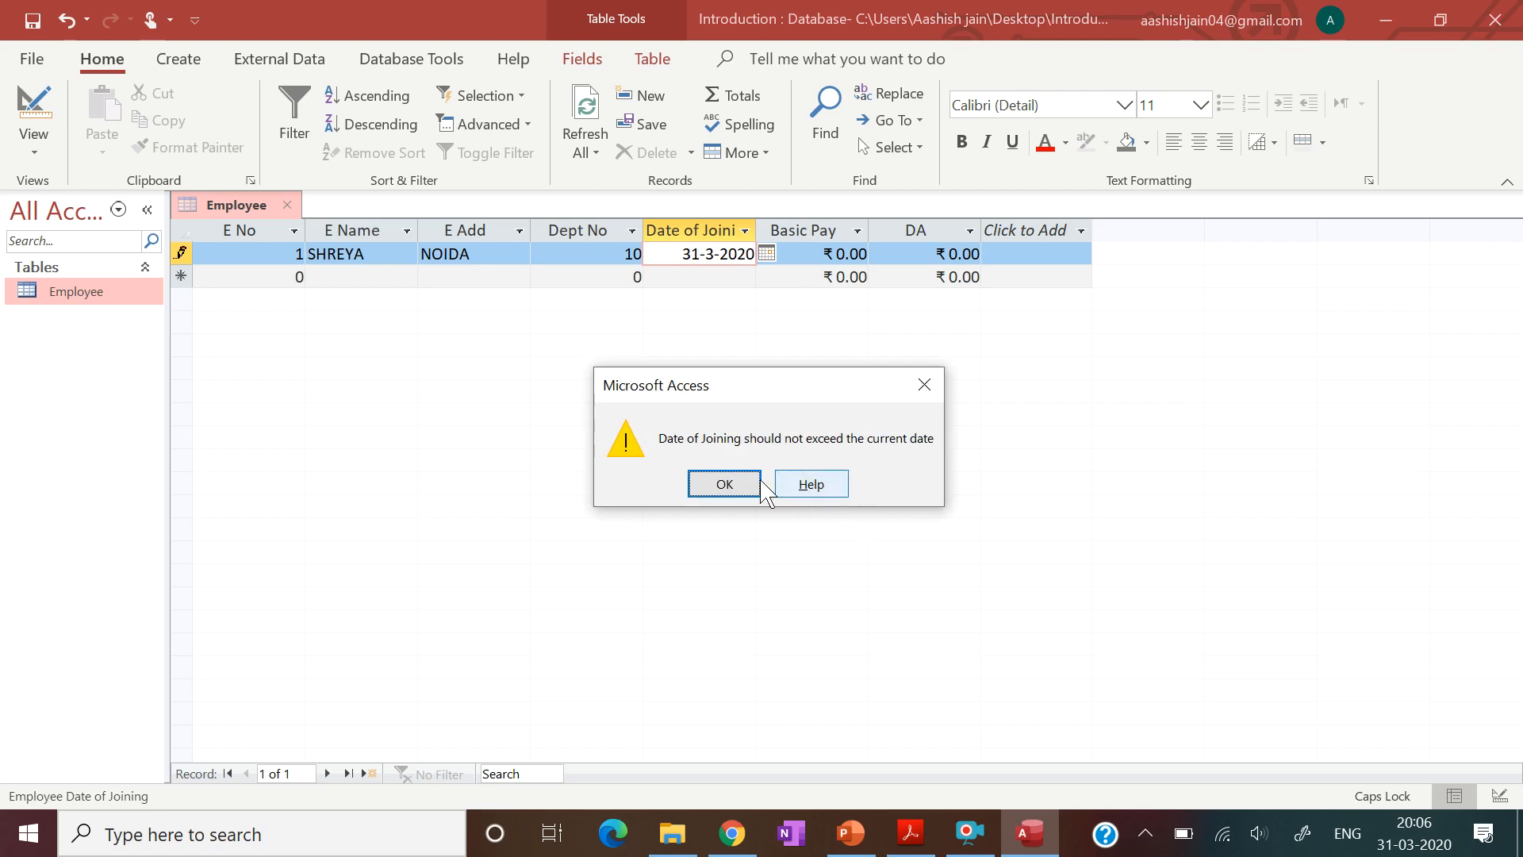
pyautogui.click(726, 481)
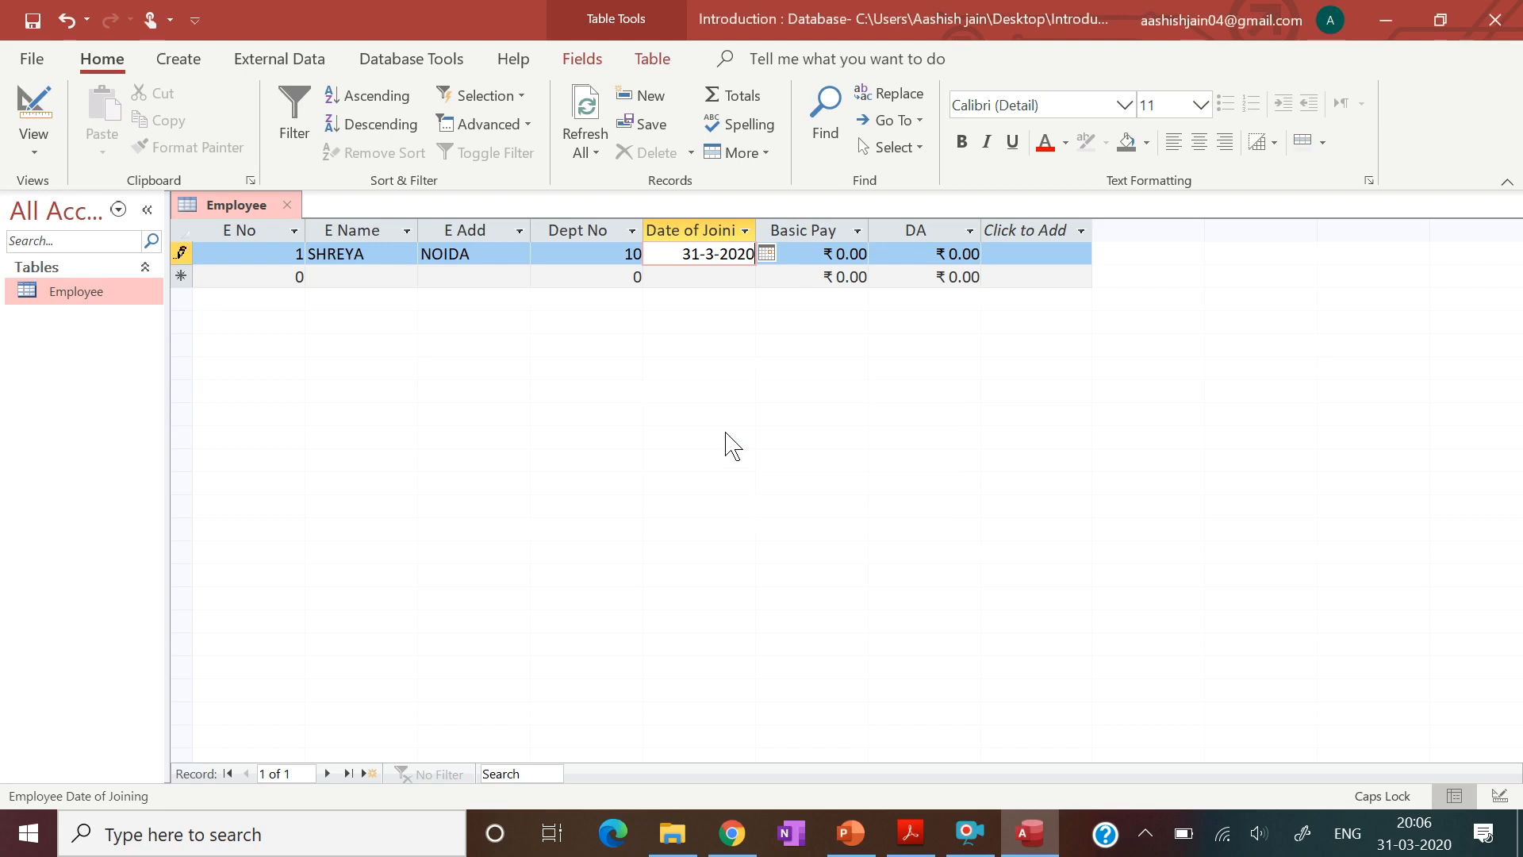
# - Set the first record's Date of Joining to 31-03-2019
pyautogui.press('BackSpace')
pyautogui.press('BackSpace')
pyautogui.press('BackSpace')
pyautogui.press('BackSpace')
pyautogui.press('BackSpace')
pyautogui.press('BackSpace')
pyautogui.press('BackSpace')
pyautogui.press('BackSpace')
pyautogui.press('BackSpace')
pyautogui.write('31-03-2019')
pyautogui.press('Tab')
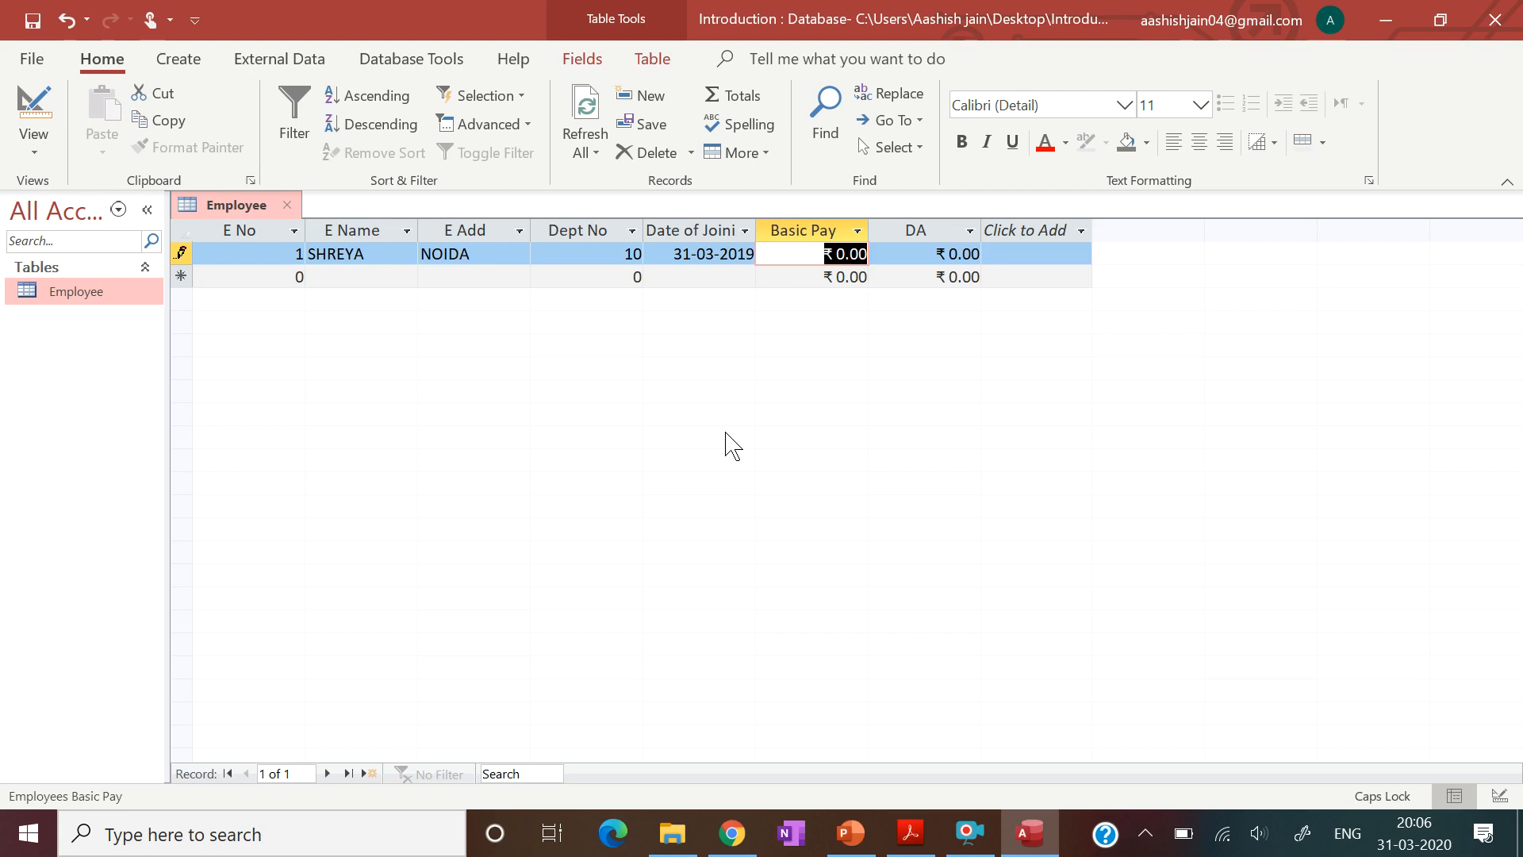
# - Check the Basic Pay restrictions in the assignment PDF and test them by trying 5000 as the first record's Basic Pay
pyautogui.click(910, 833)
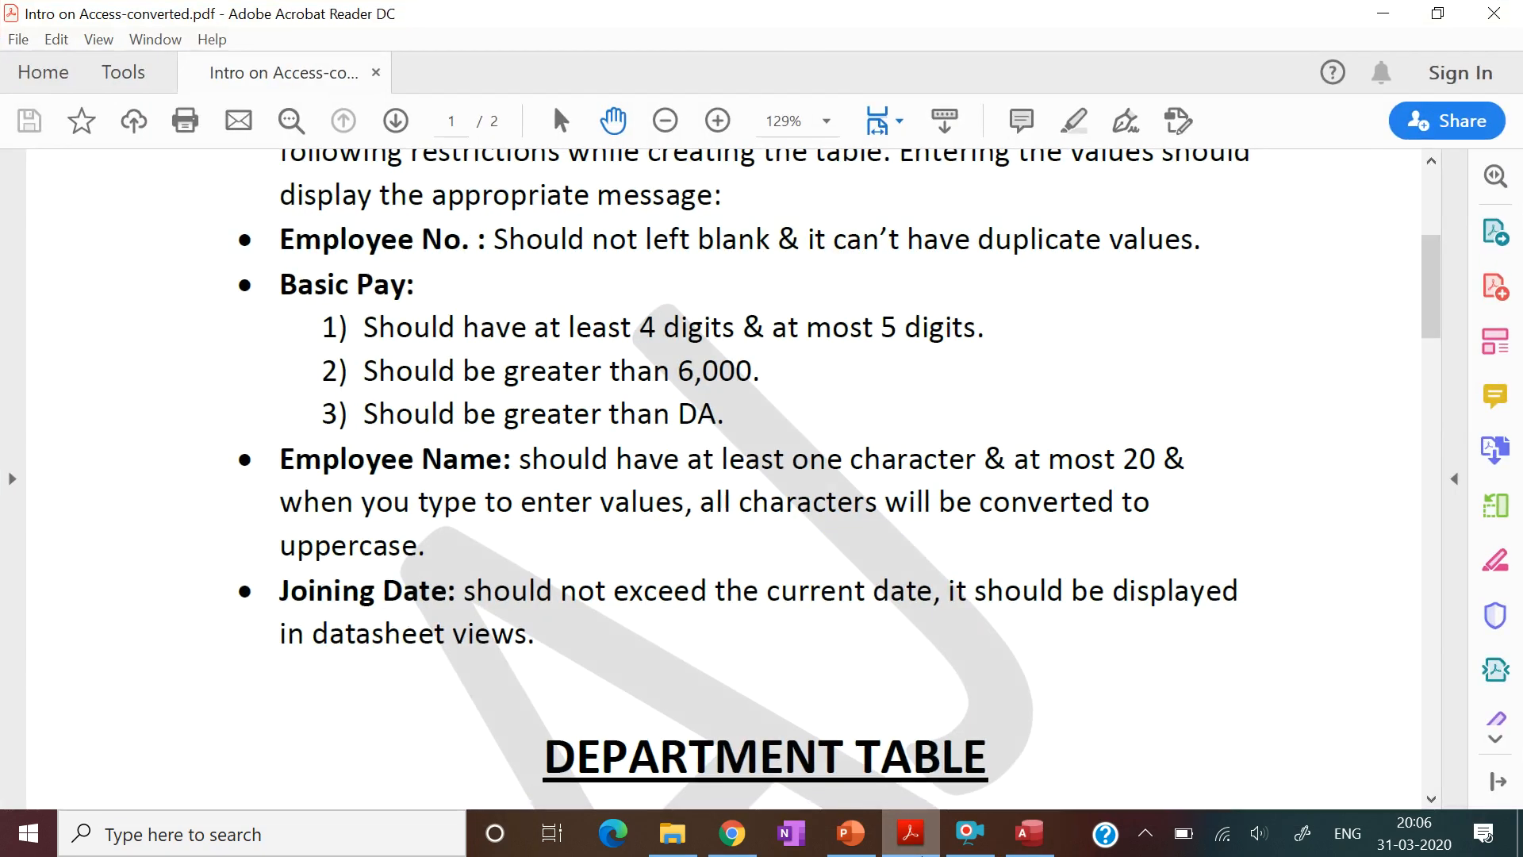
pyautogui.click(912, 841)
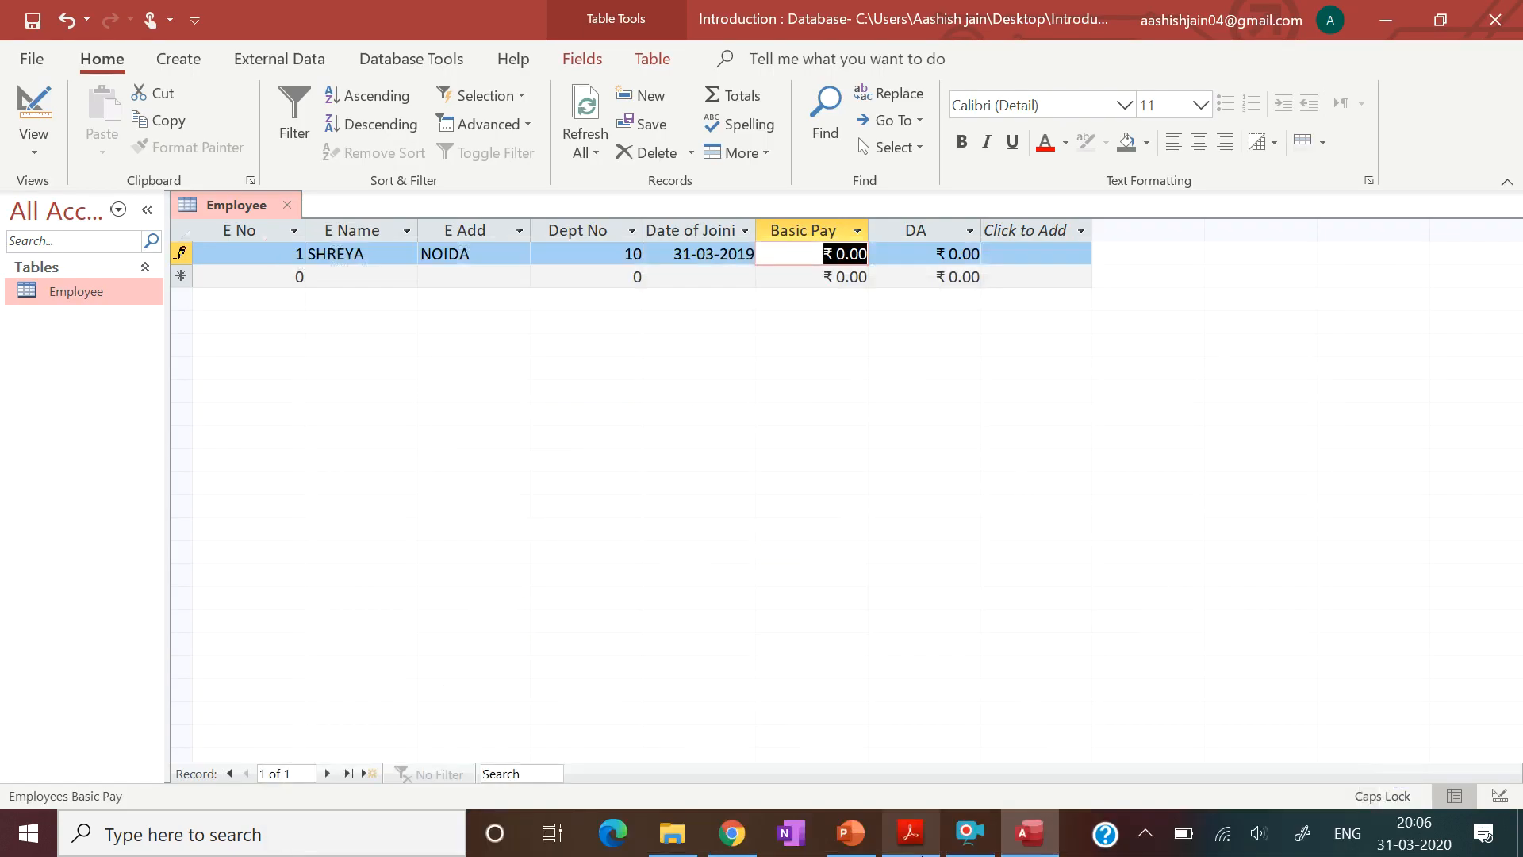
pyautogui.write('5000')
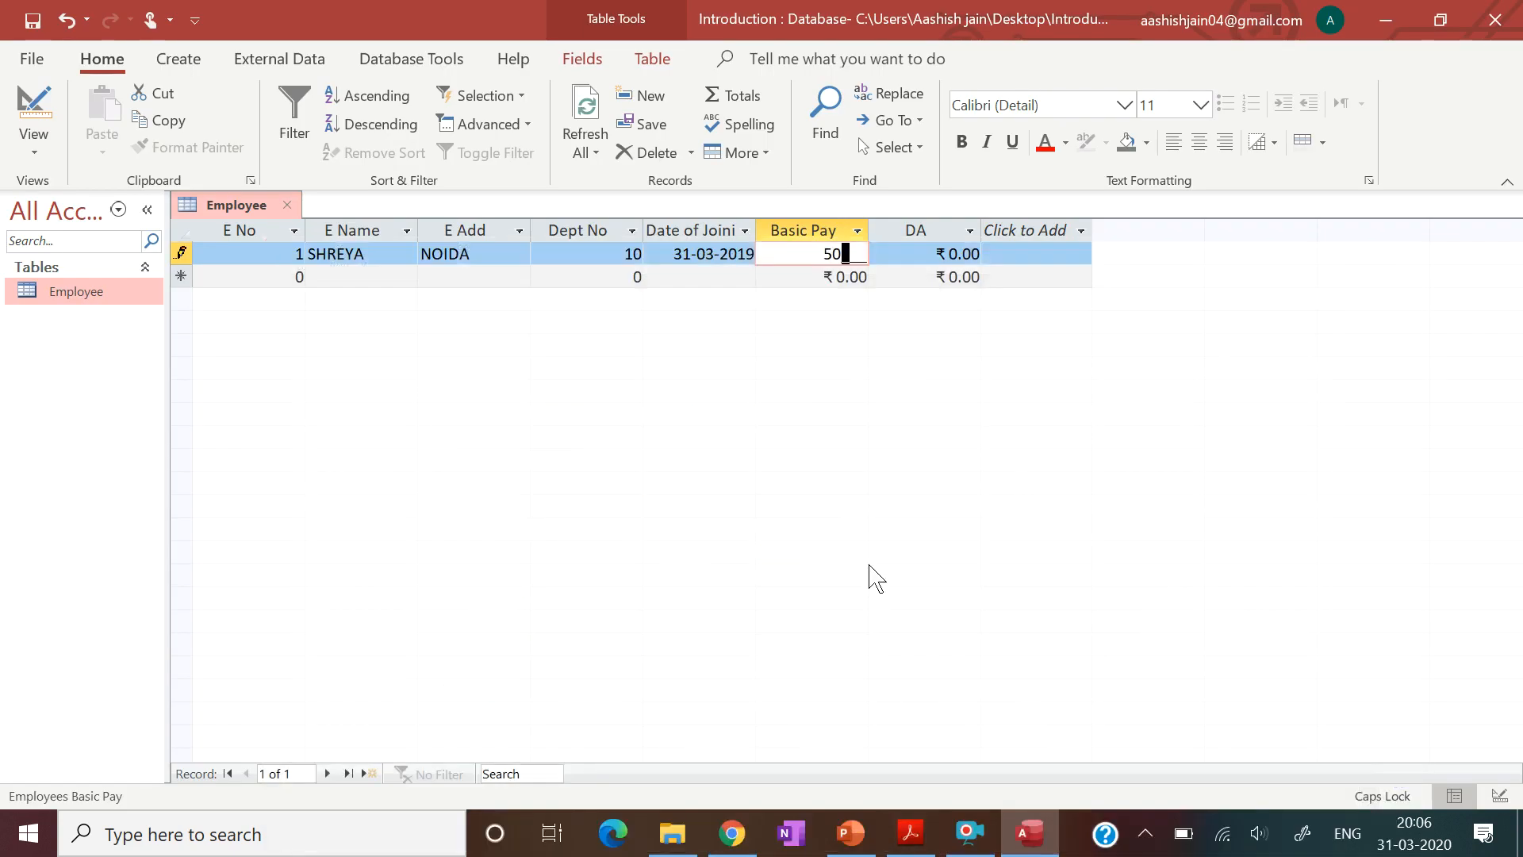
pyautogui.press('Return')
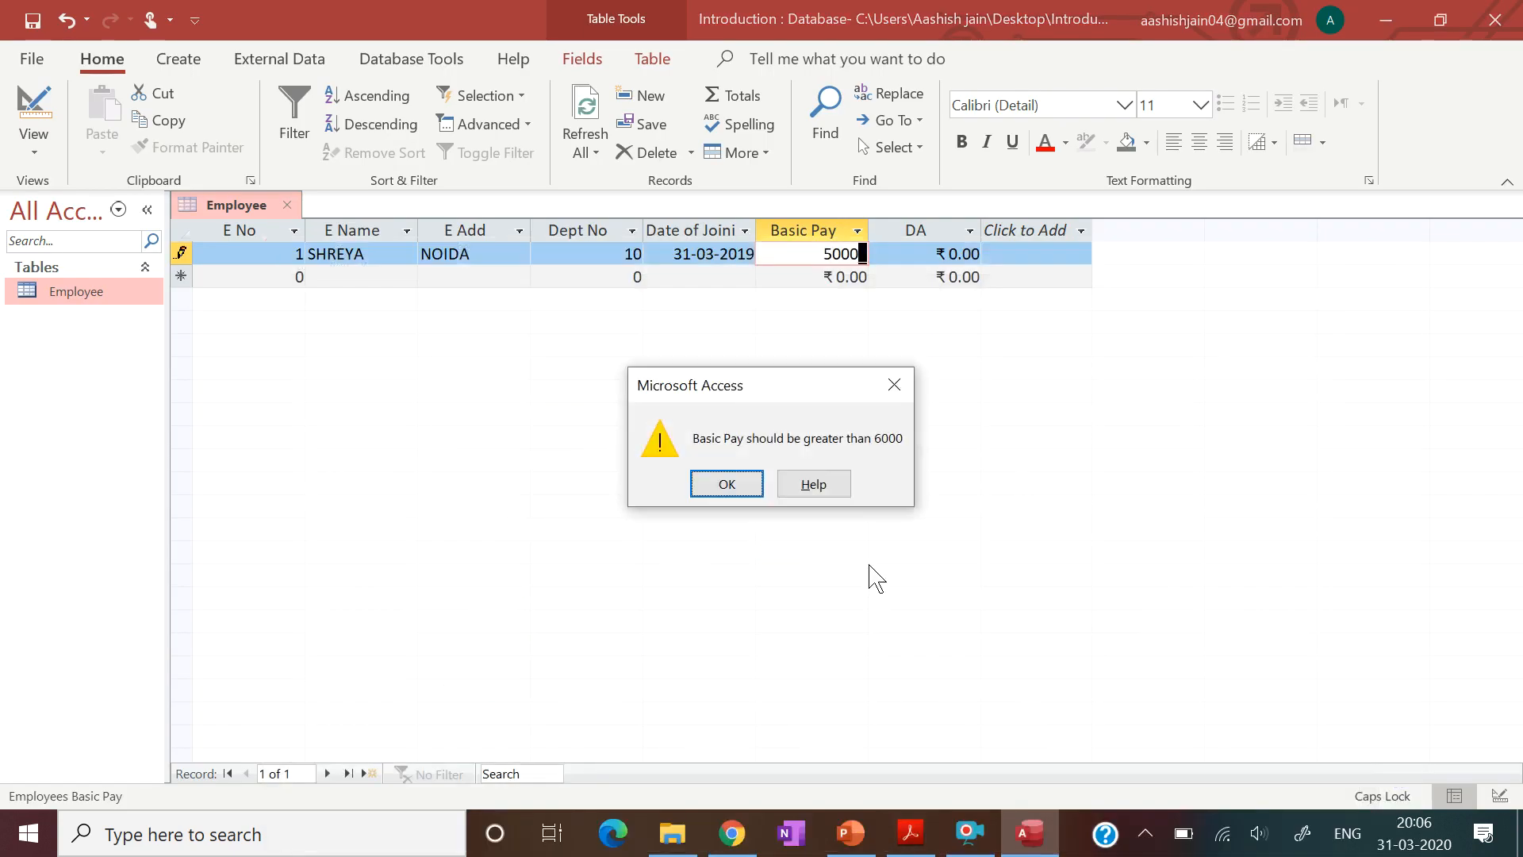
pyautogui.click(744, 492)
# - Set the first record's Basic Pay to 10000
pyautogui.press('BackSpace')
pyautogui.press('BackSpace')
pyautogui.press('BackSpace')
pyautogui.press('BackSpace')
pyautogui.write('10000')
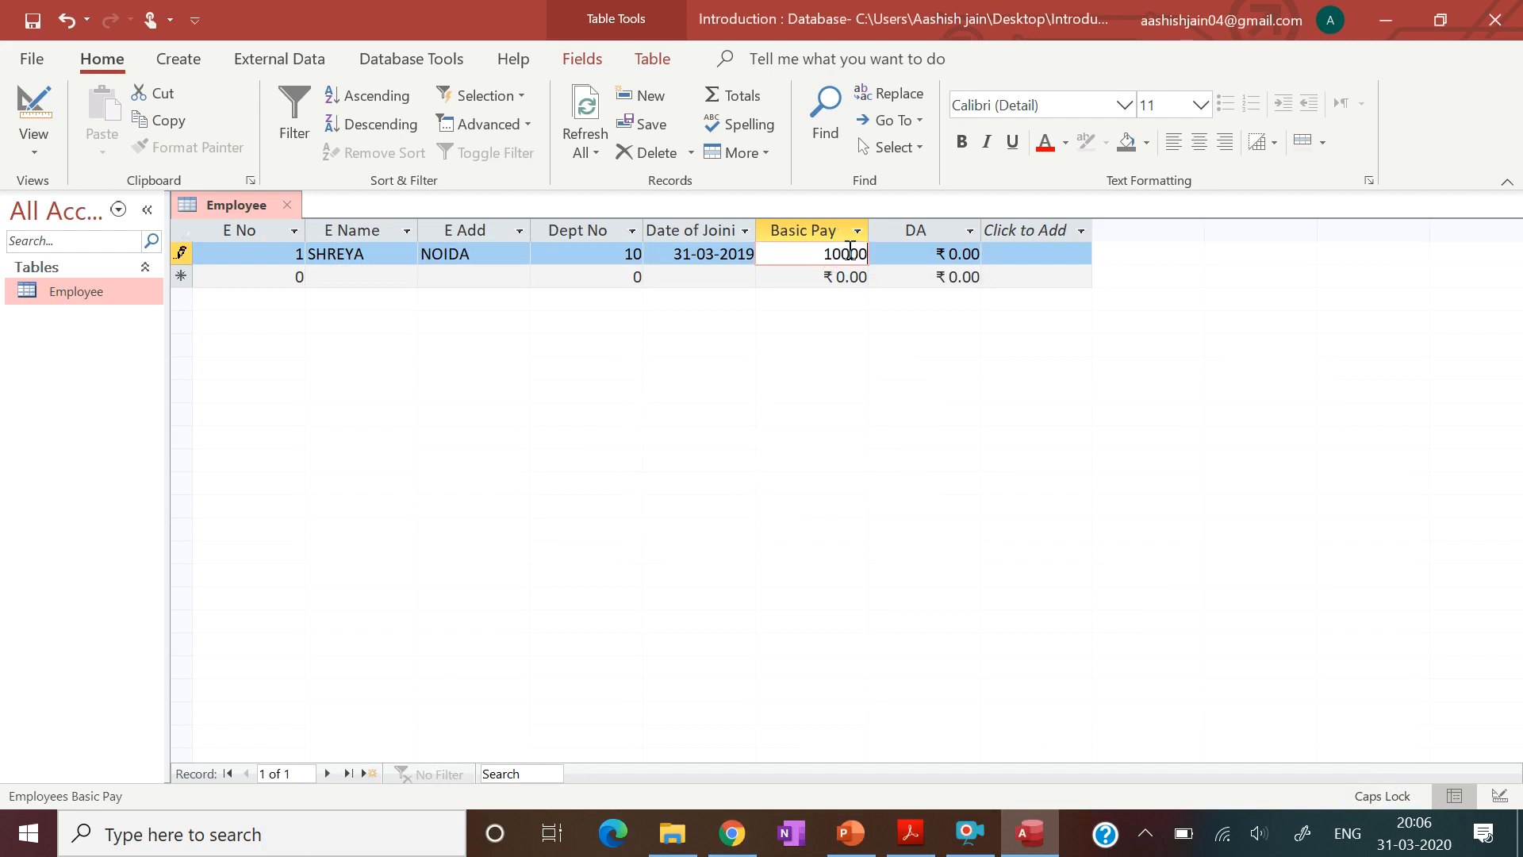
pyautogui.press('Tab')
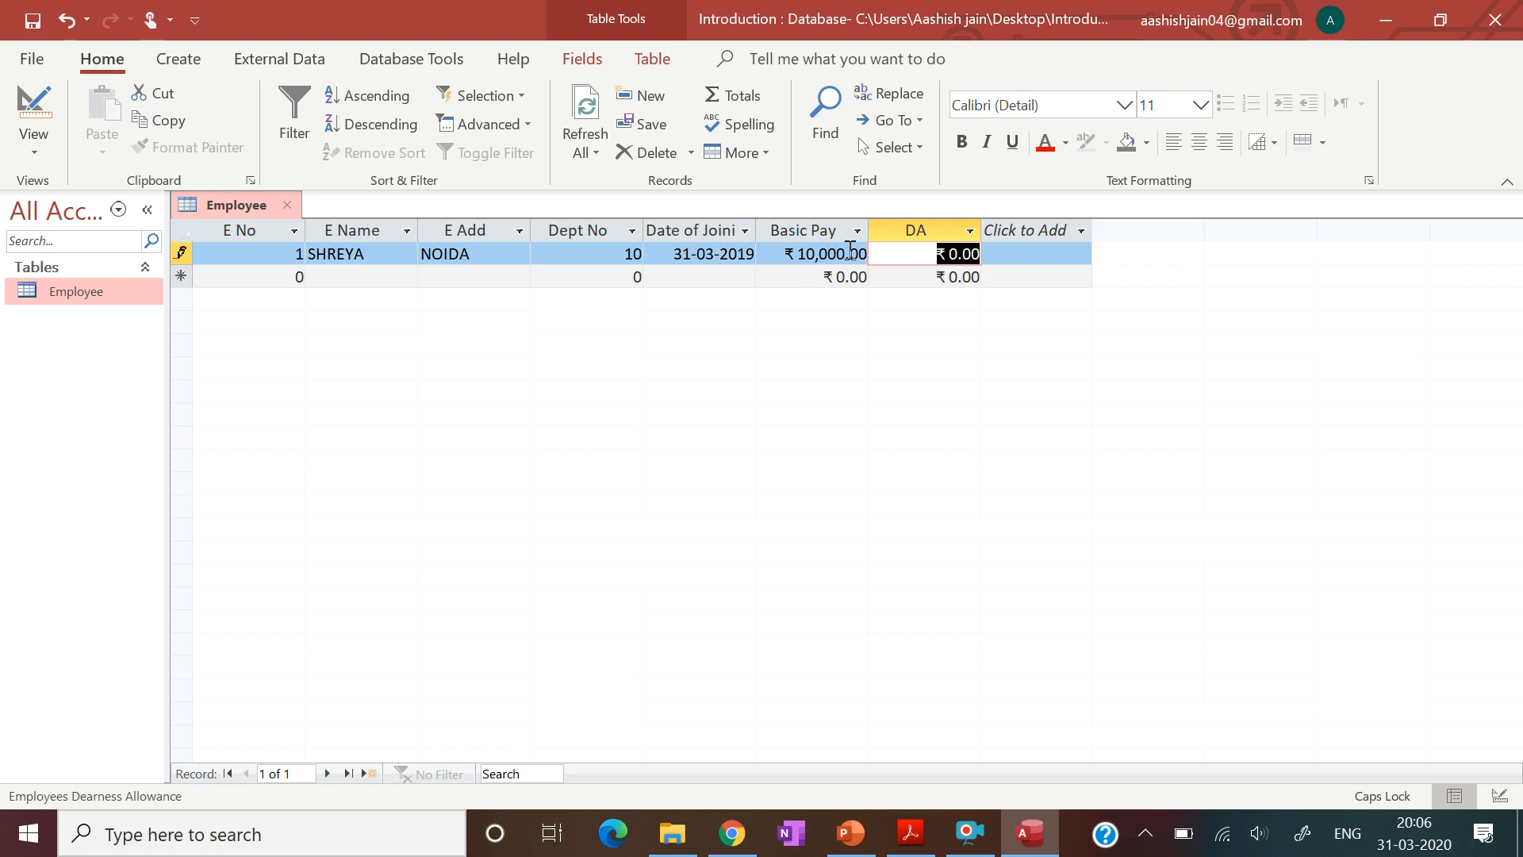
# - Test the rule that Basic Pay must exceed DA by trying 11000 as the first record's DA
pyautogui.write('11000')
pyautogui.press('Return')
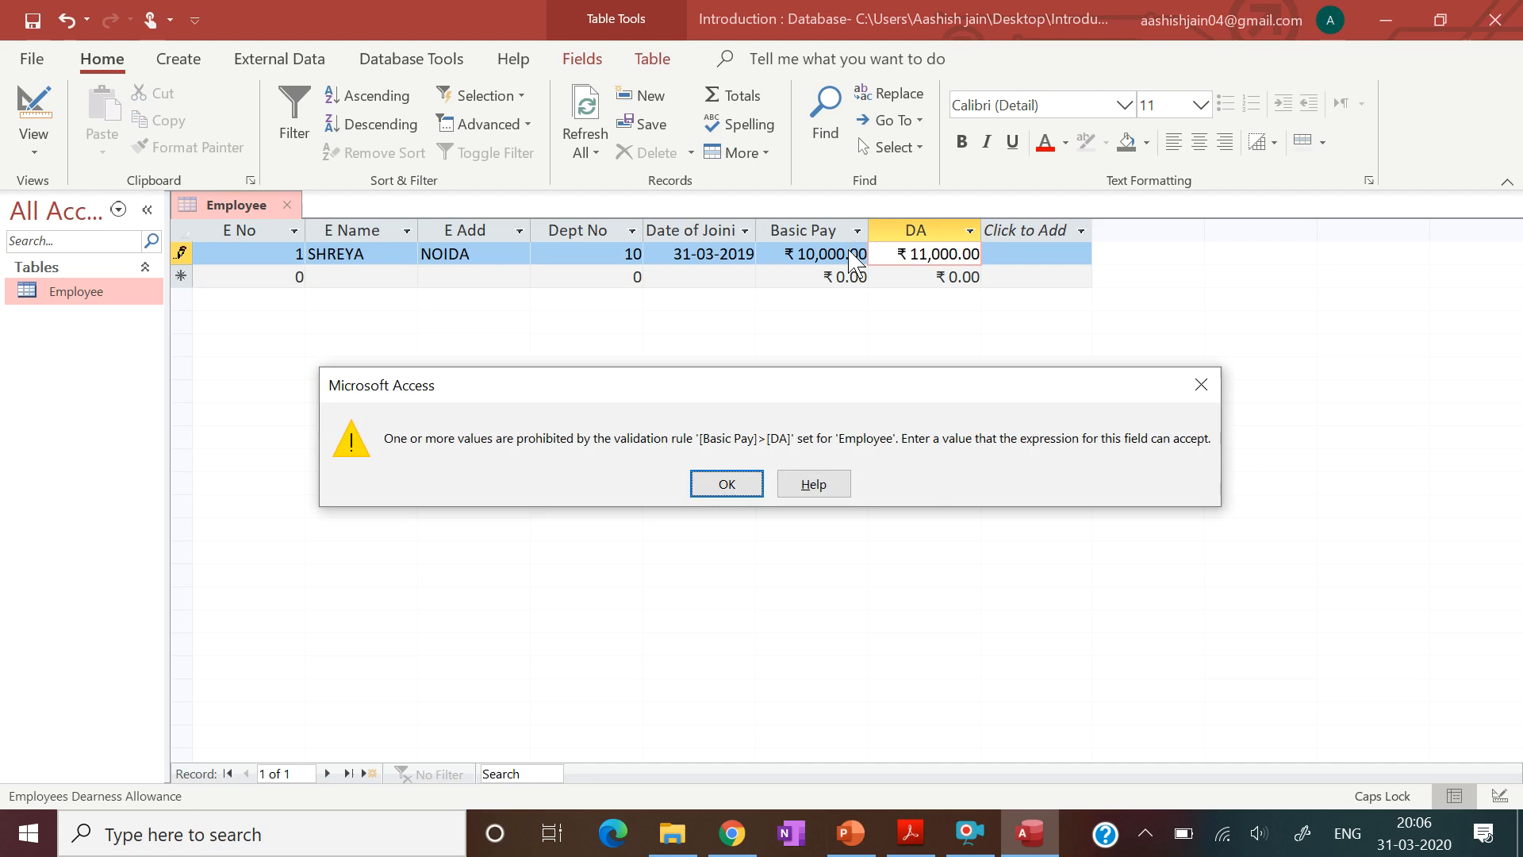
pyautogui.click(740, 490)
pyautogui.click(982, 254)
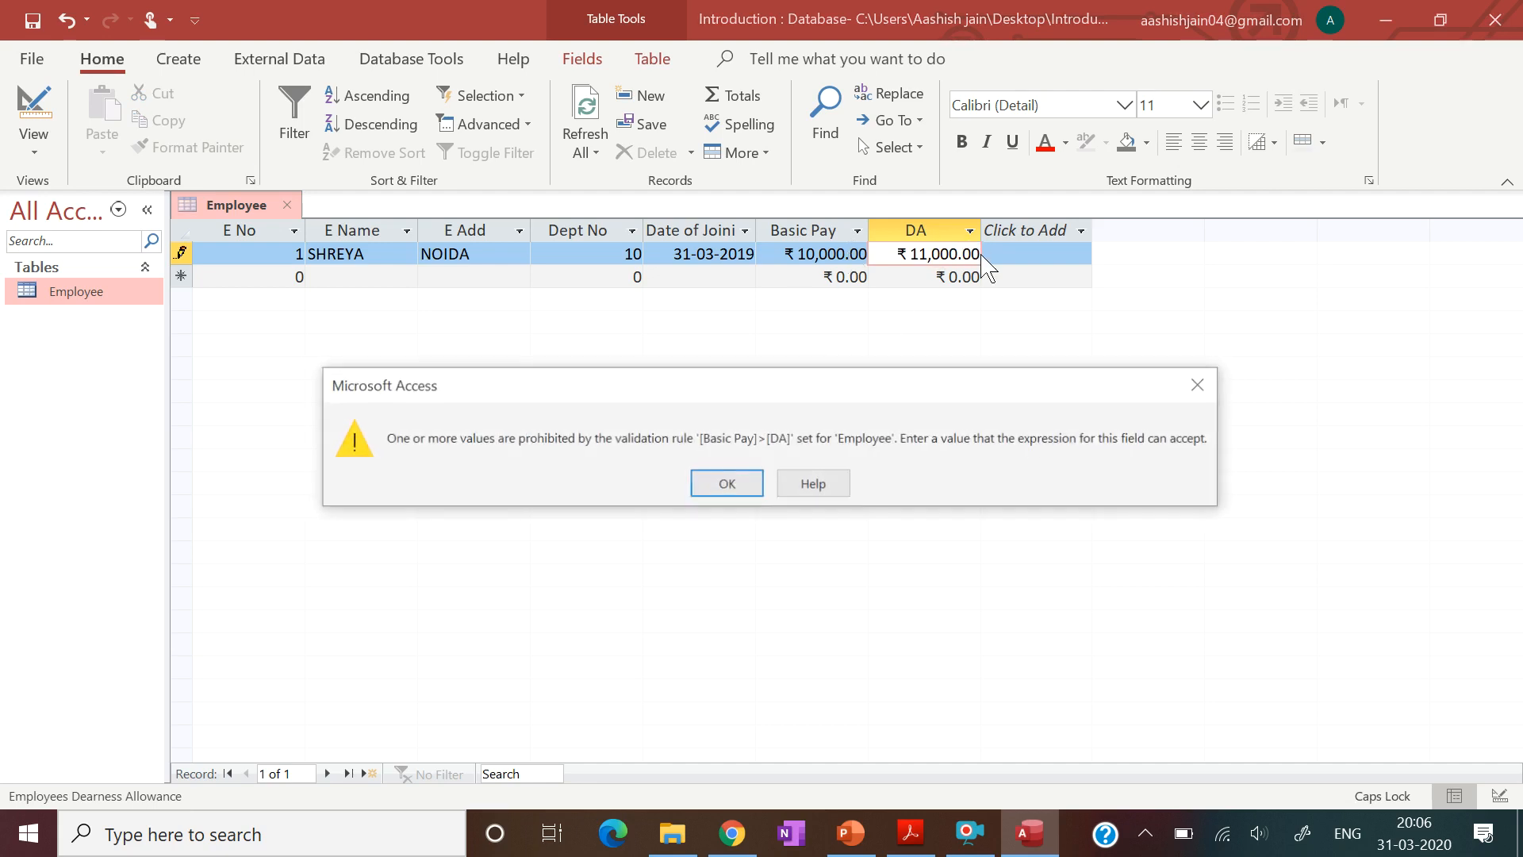
pyautogui.click(725, 487)
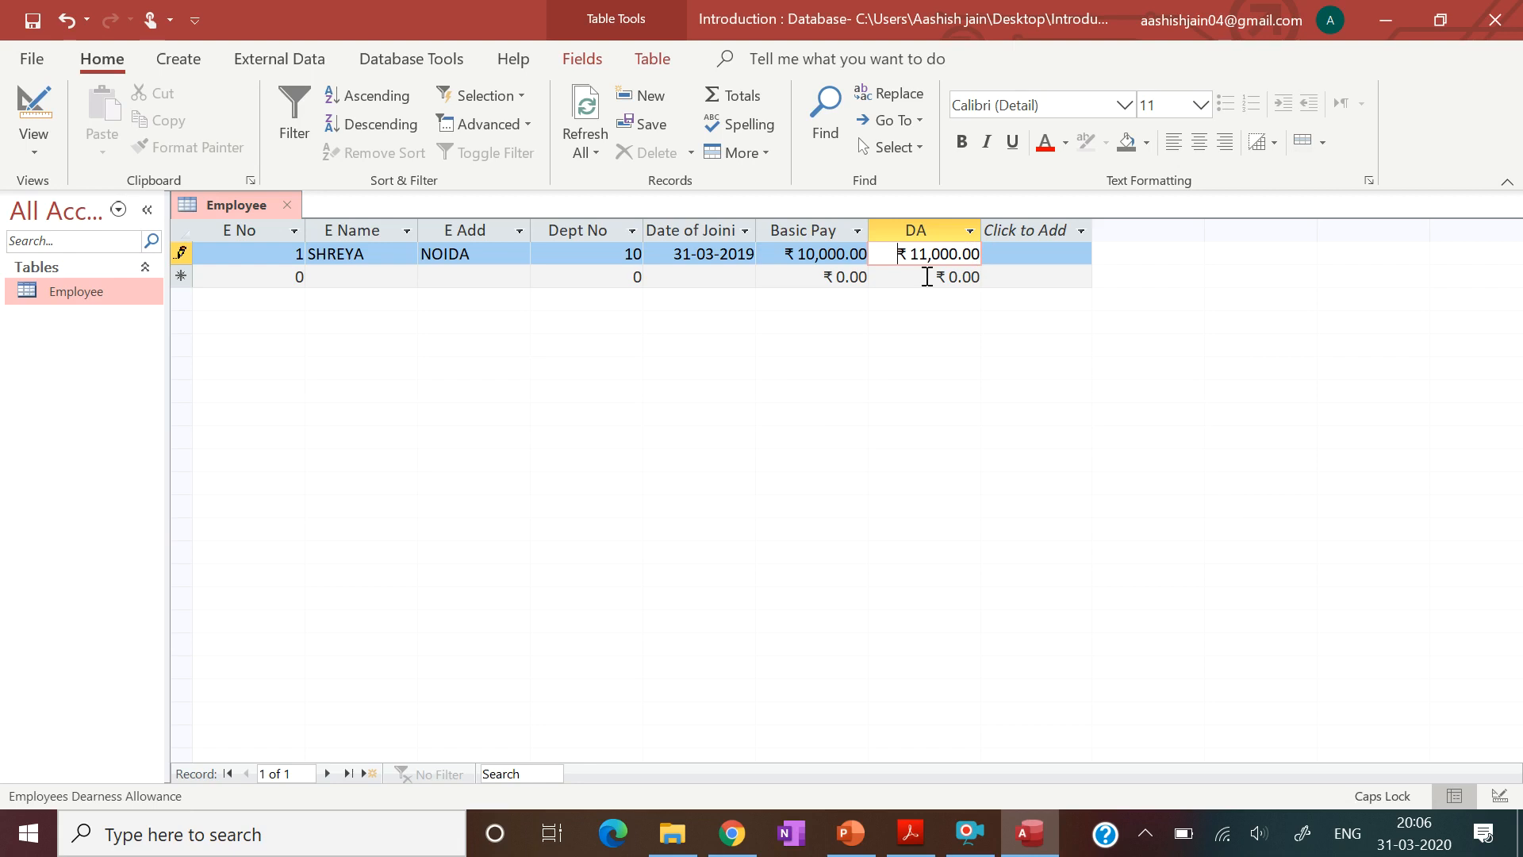
# - Set the first record's DA to 7000 and complete the record
pyautogui.press('BackSpace')
pyautogui.press('BackSpace')
pyautogui.write('7')
pyautogui.press('Tab')
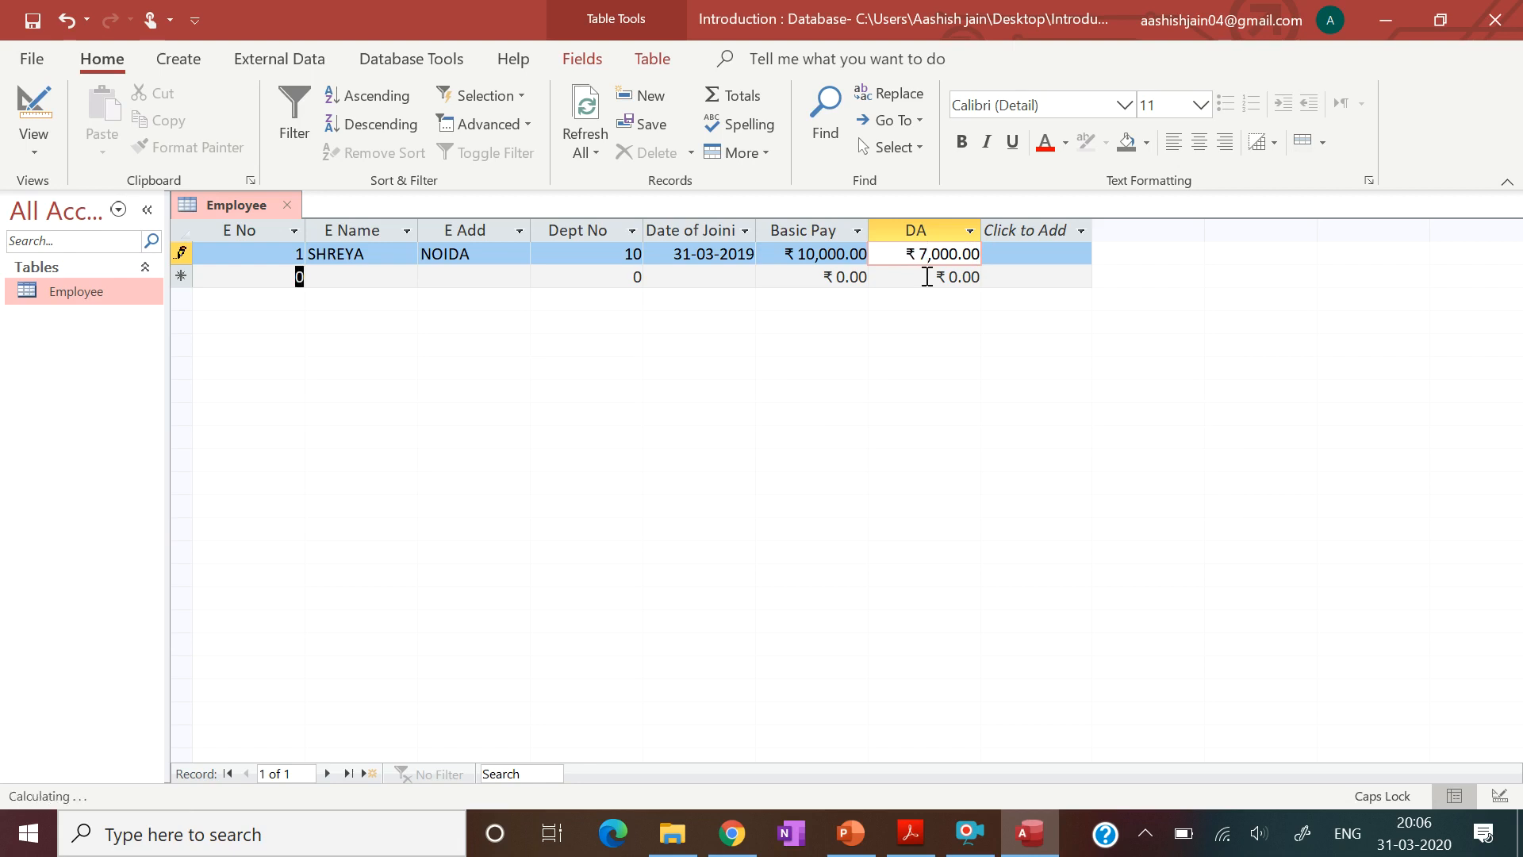
# - Start a second record with E No 2, the employee's name and address, and Dept No 20
pyautogui.write('2')
pyautogui.press('Tab')
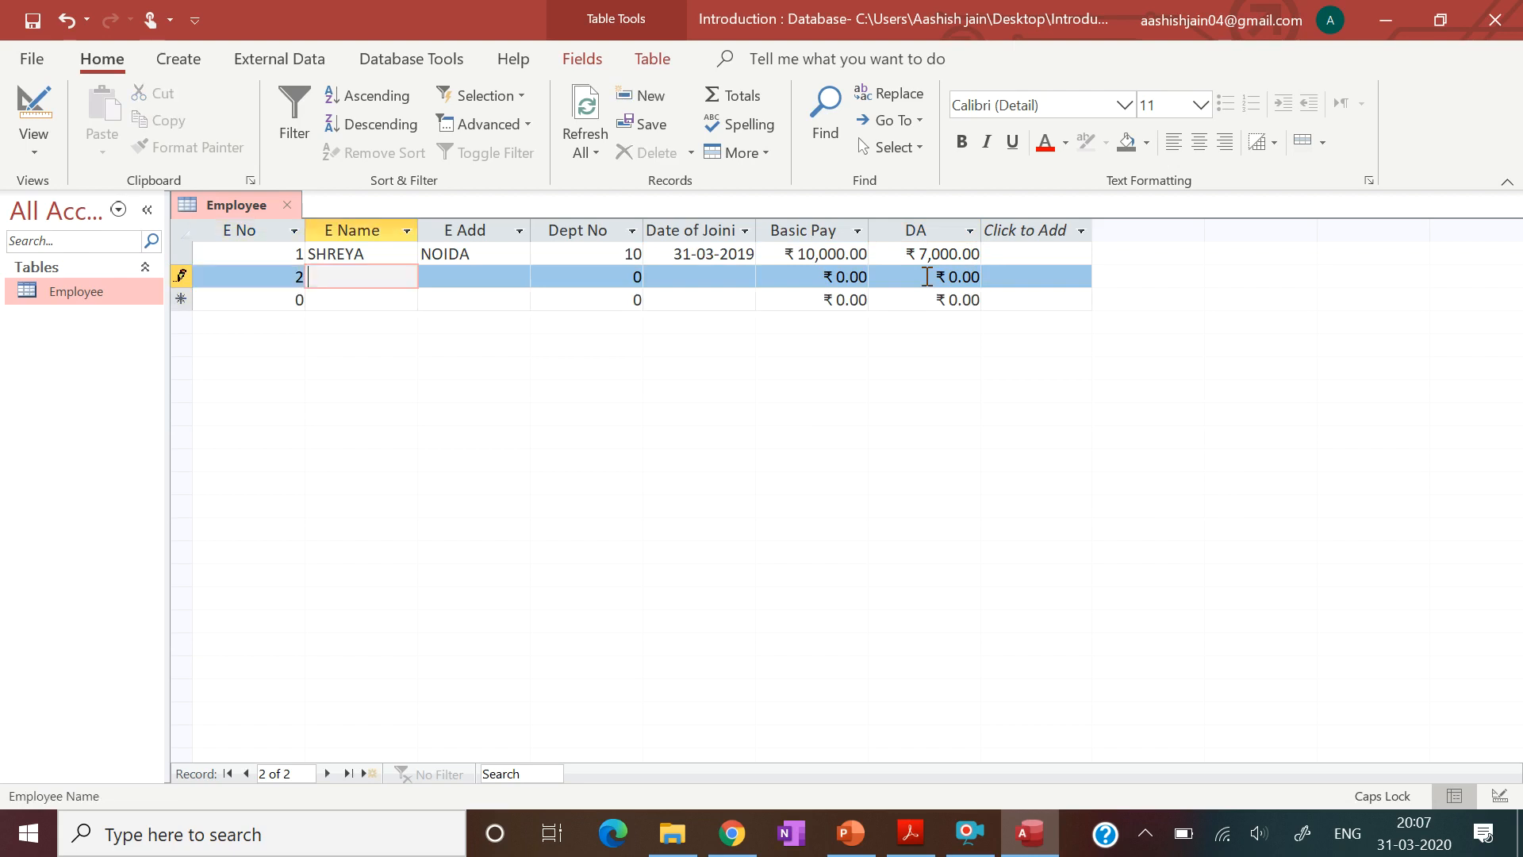
pyautogui.write('MAYANK')
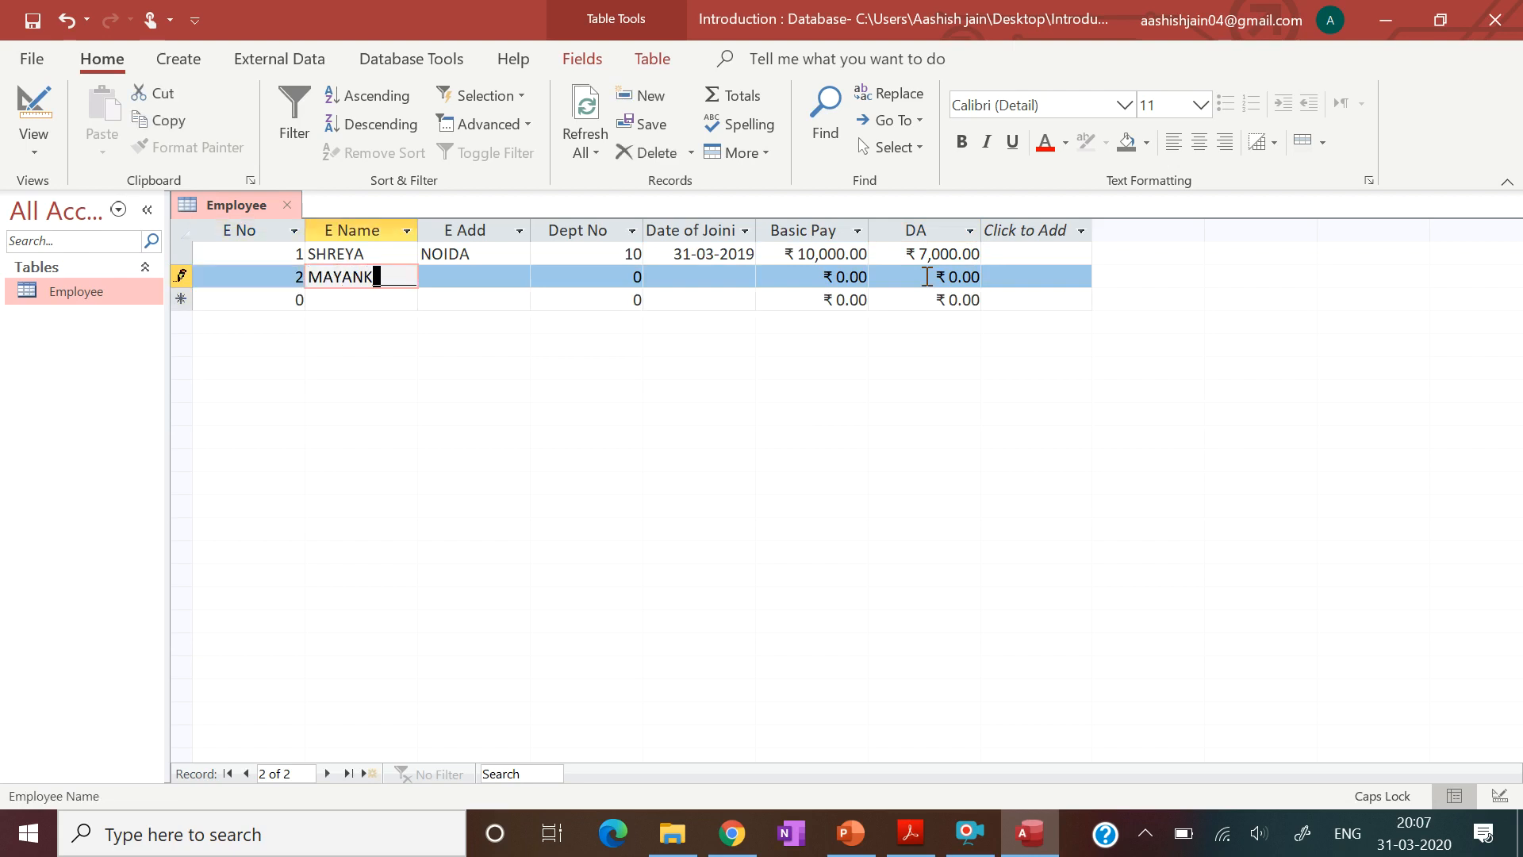
pyautogui.press('Tab')
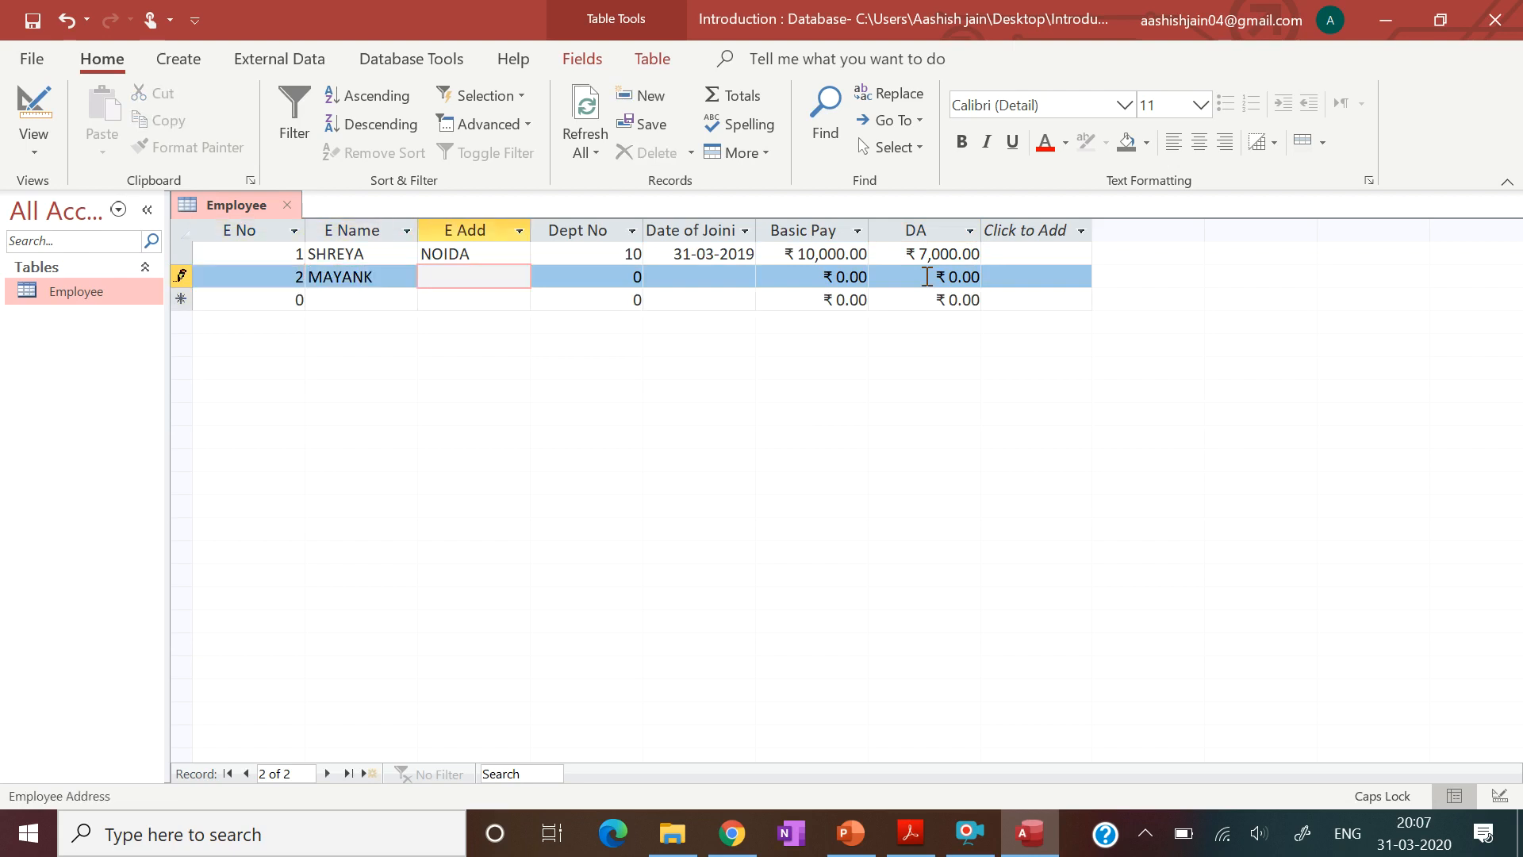
pyautogui.write('NARAYANA')
pyautogui.press('Tab')
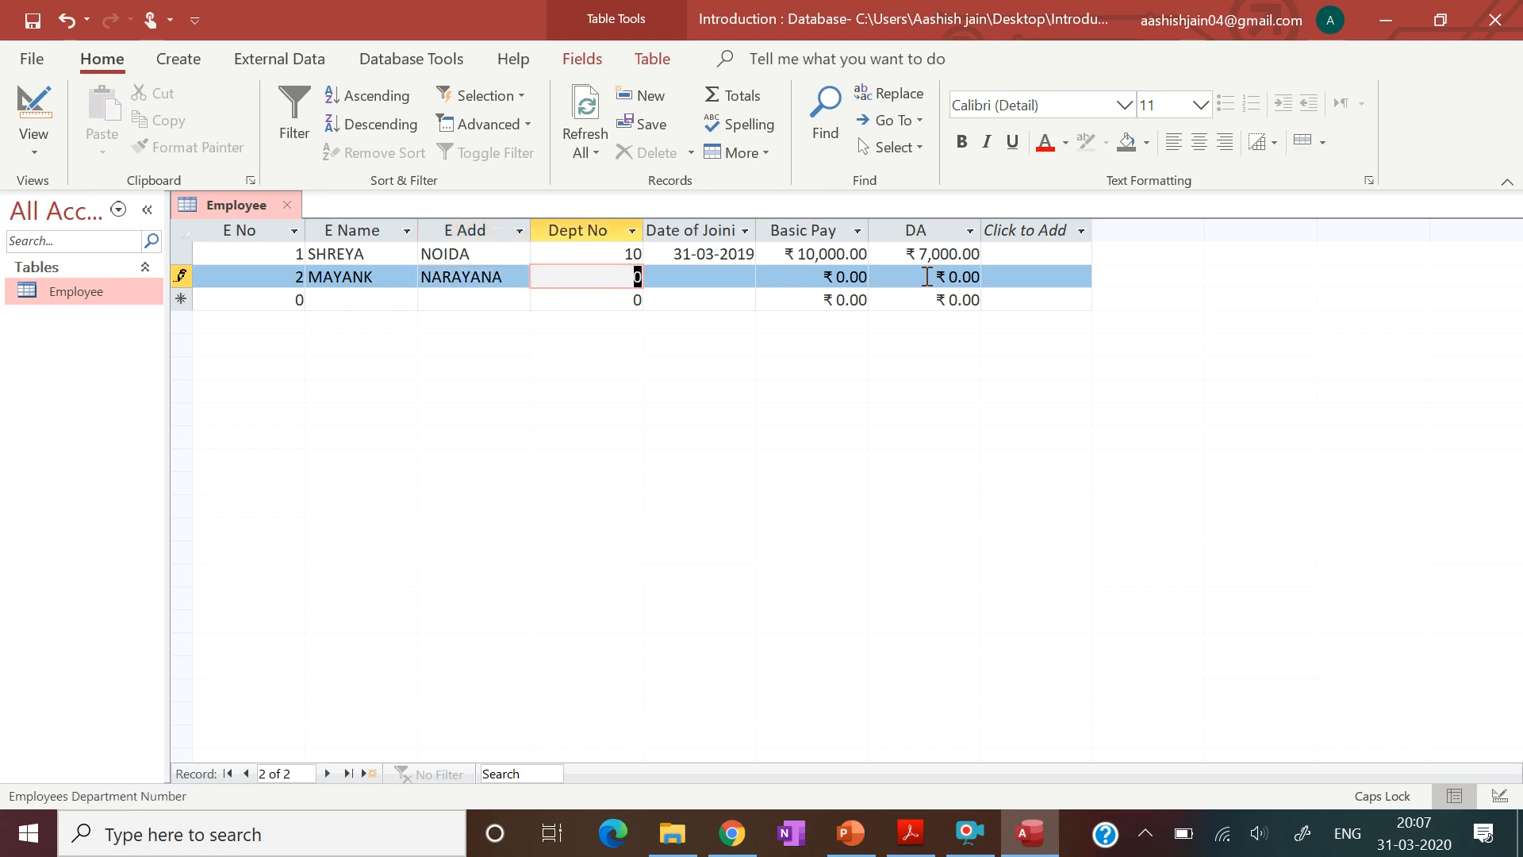
pyautogui.write('20')
pyautogui.press('Tab')
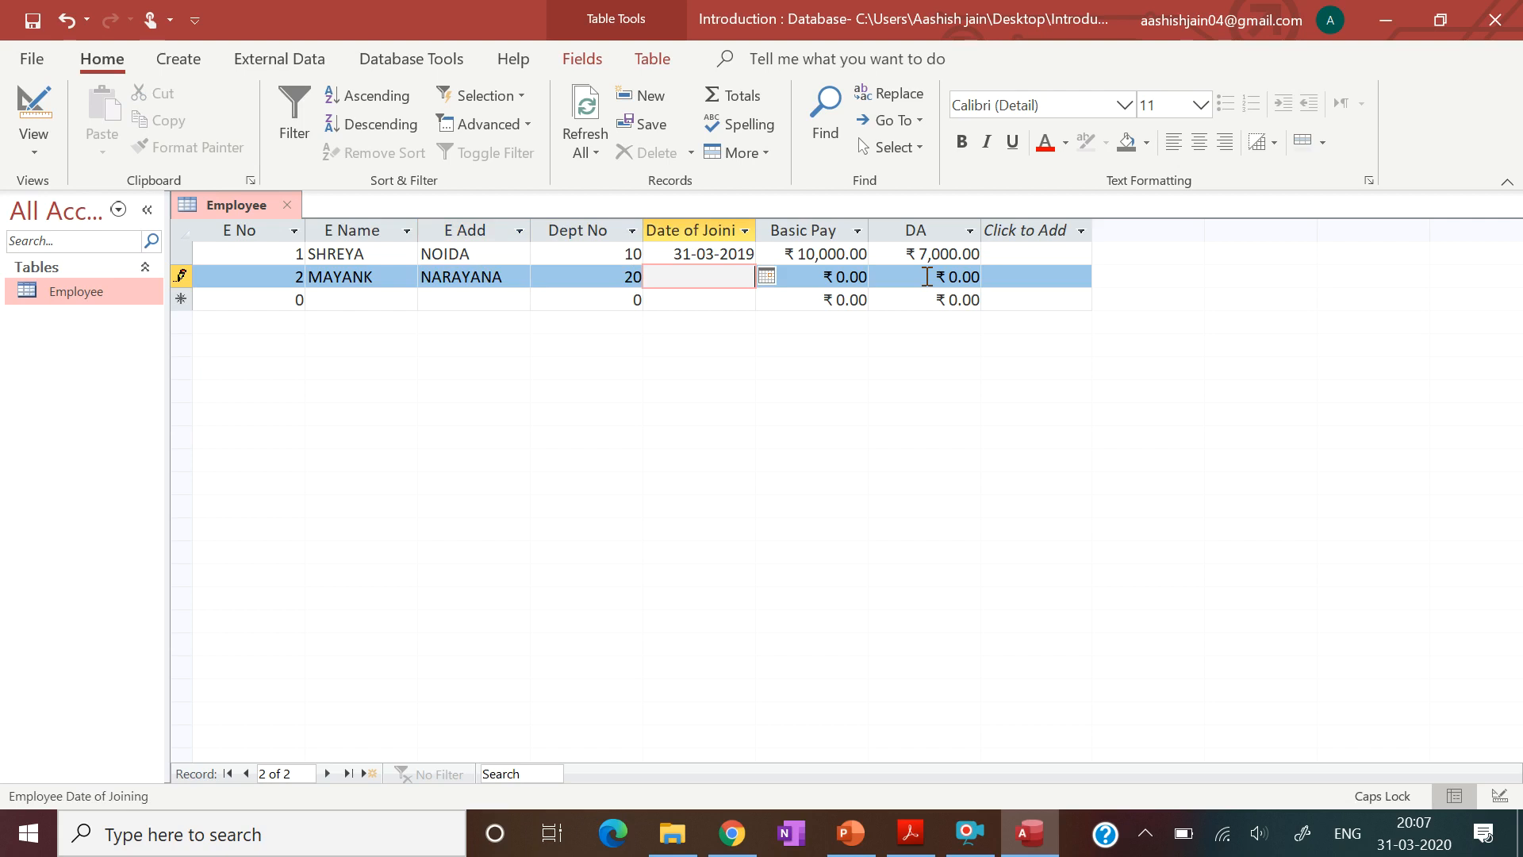
# - Test the joining date restriction by trying 15-09-2020 as the second record's Date of Joining
pyautogui.write('15-09-20202')
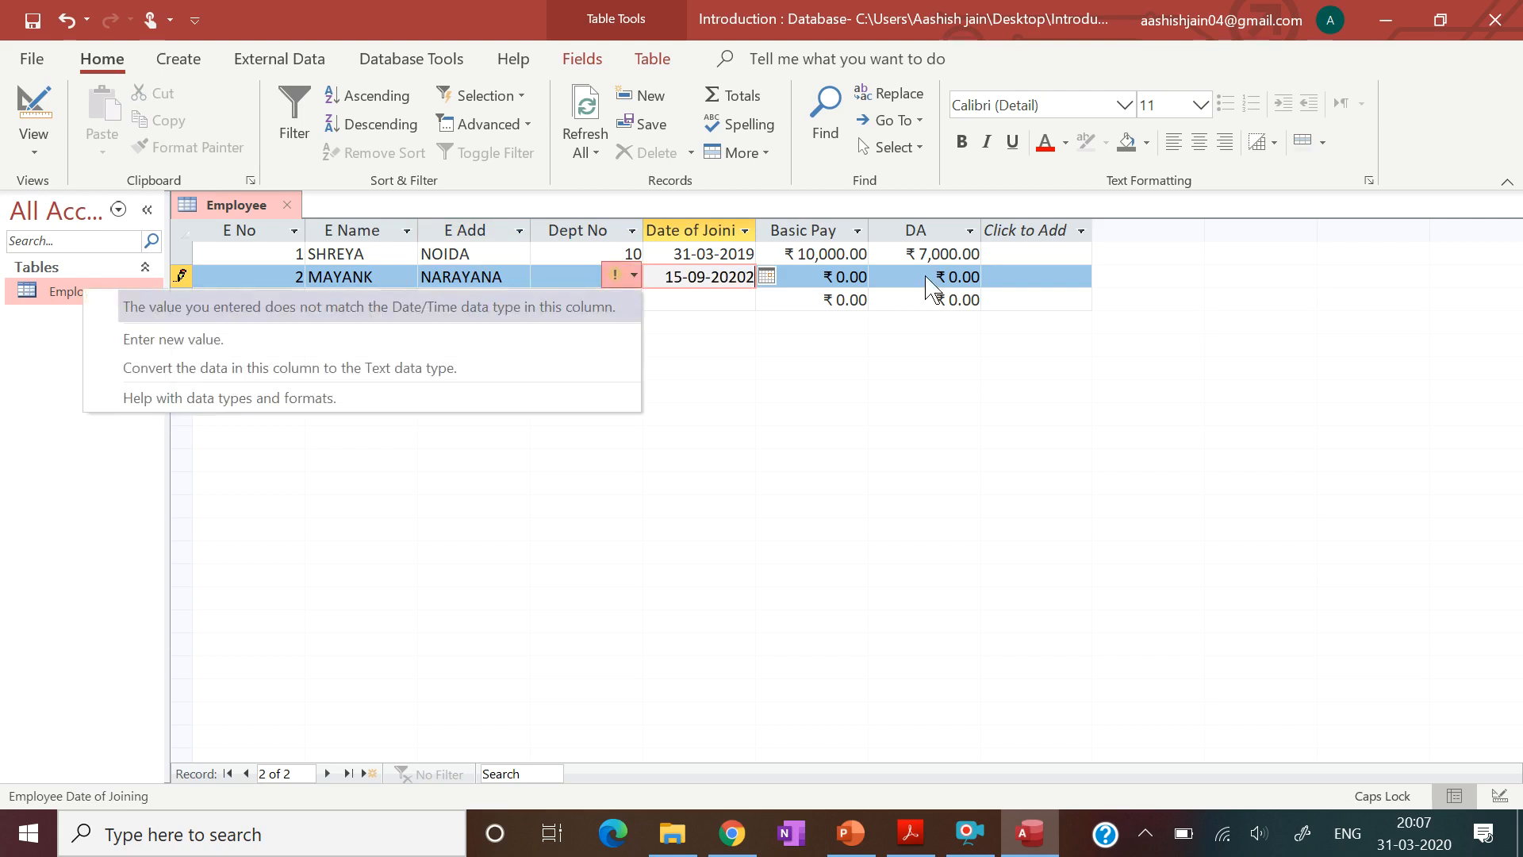
pyautogui.press('Up')
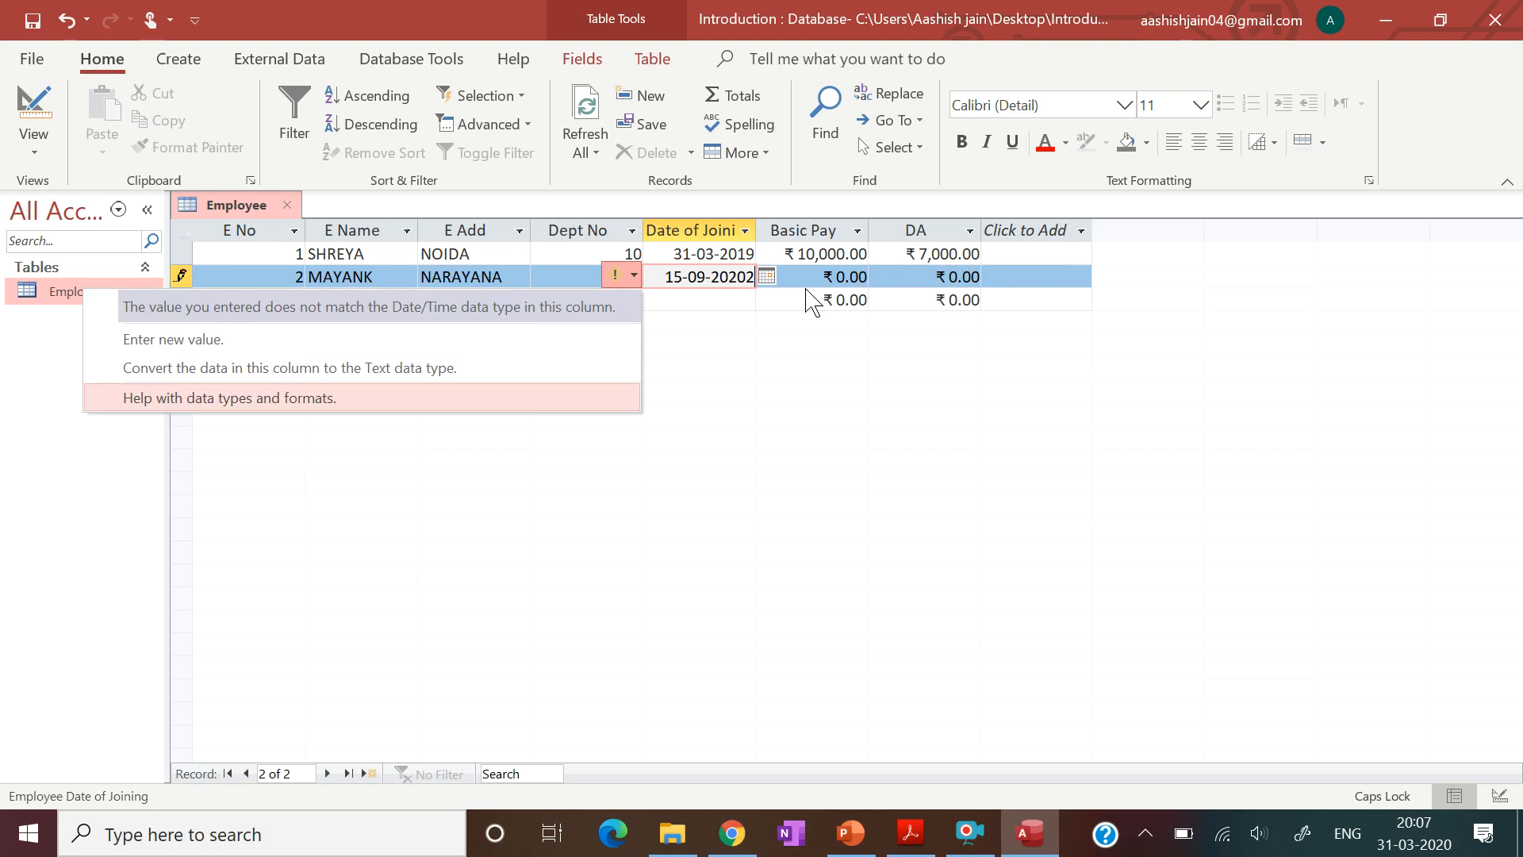
pyautogui.click(741, 277)
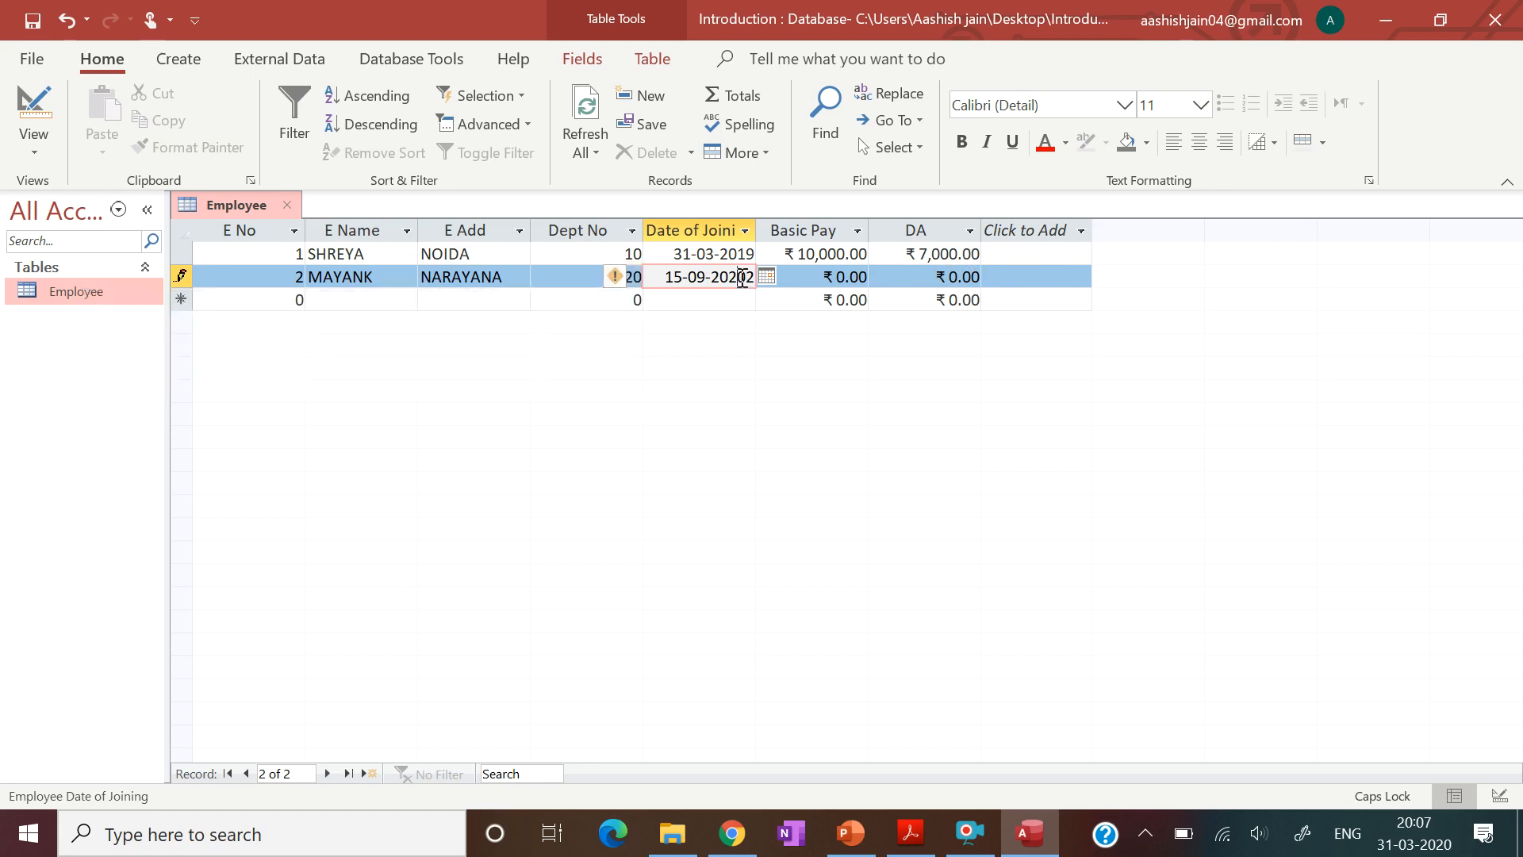
pyautogui.press('BackSpace')
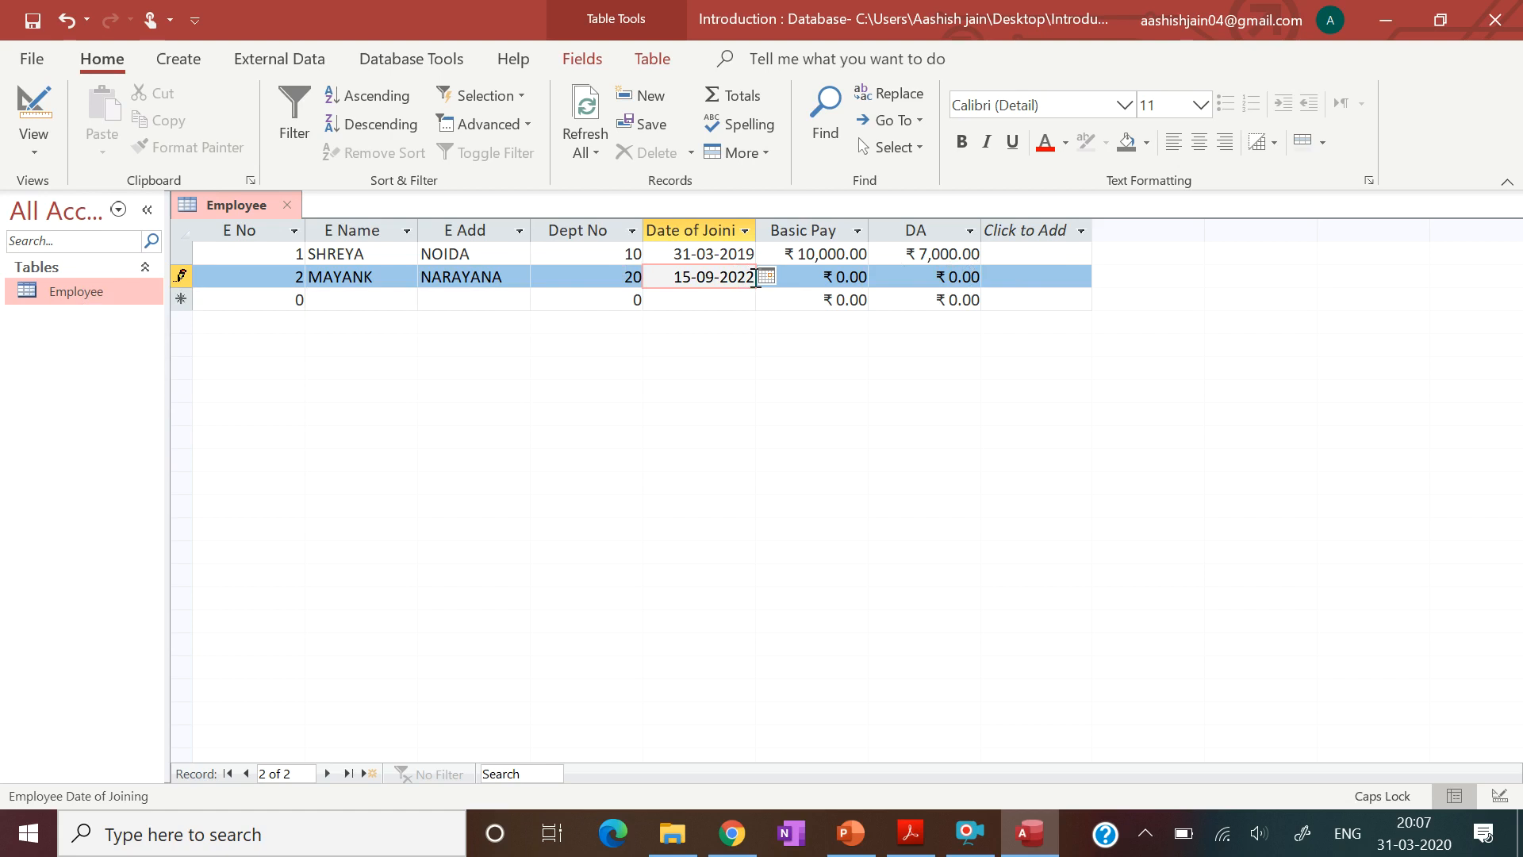
pyautogui.press('BackSpace')
pyautogui.write('0')
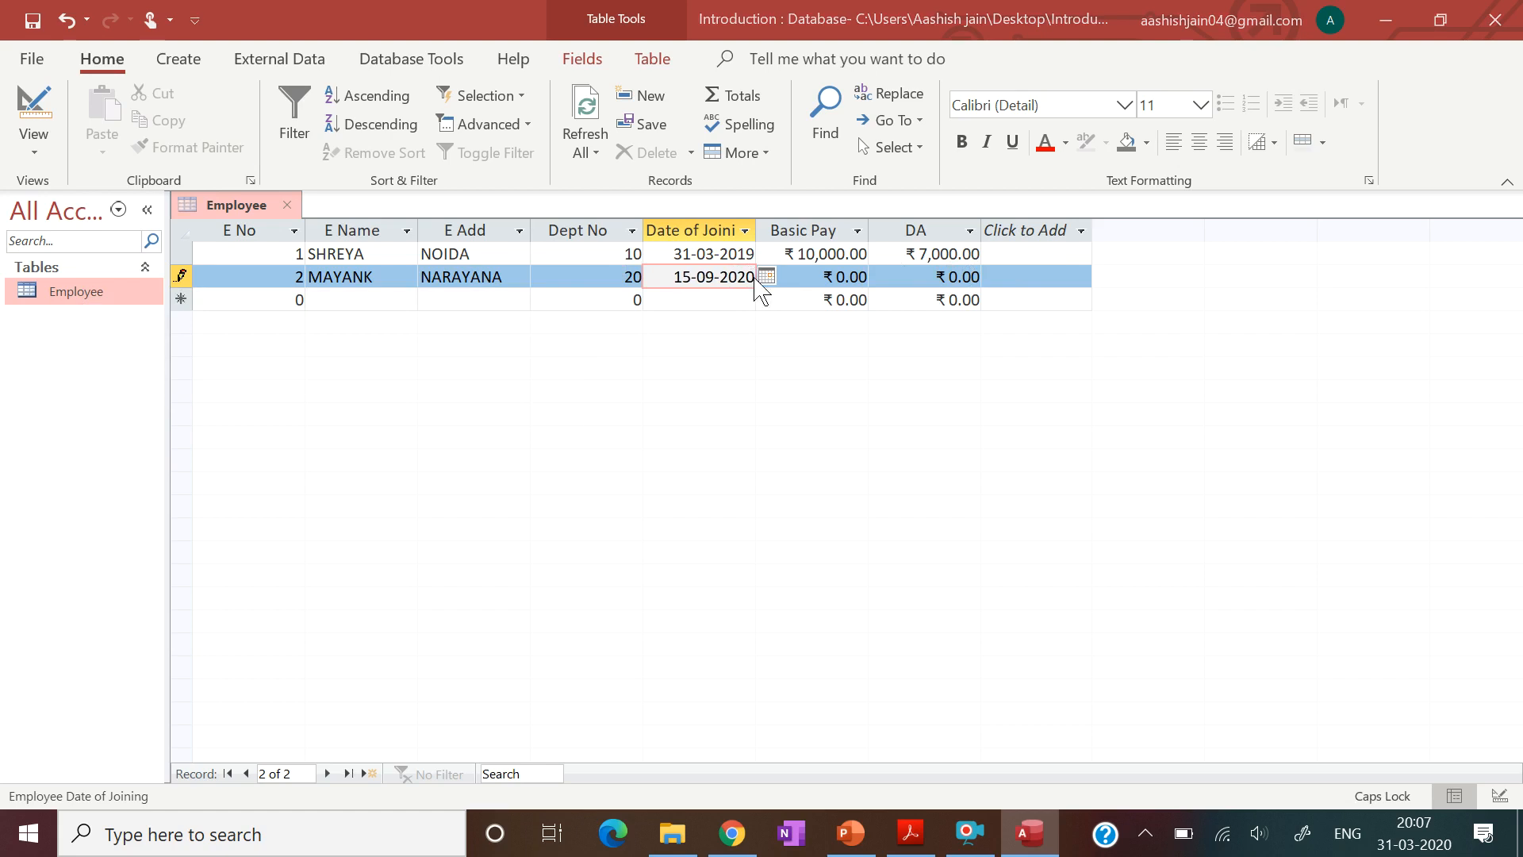
pyautogui.press('Tab')
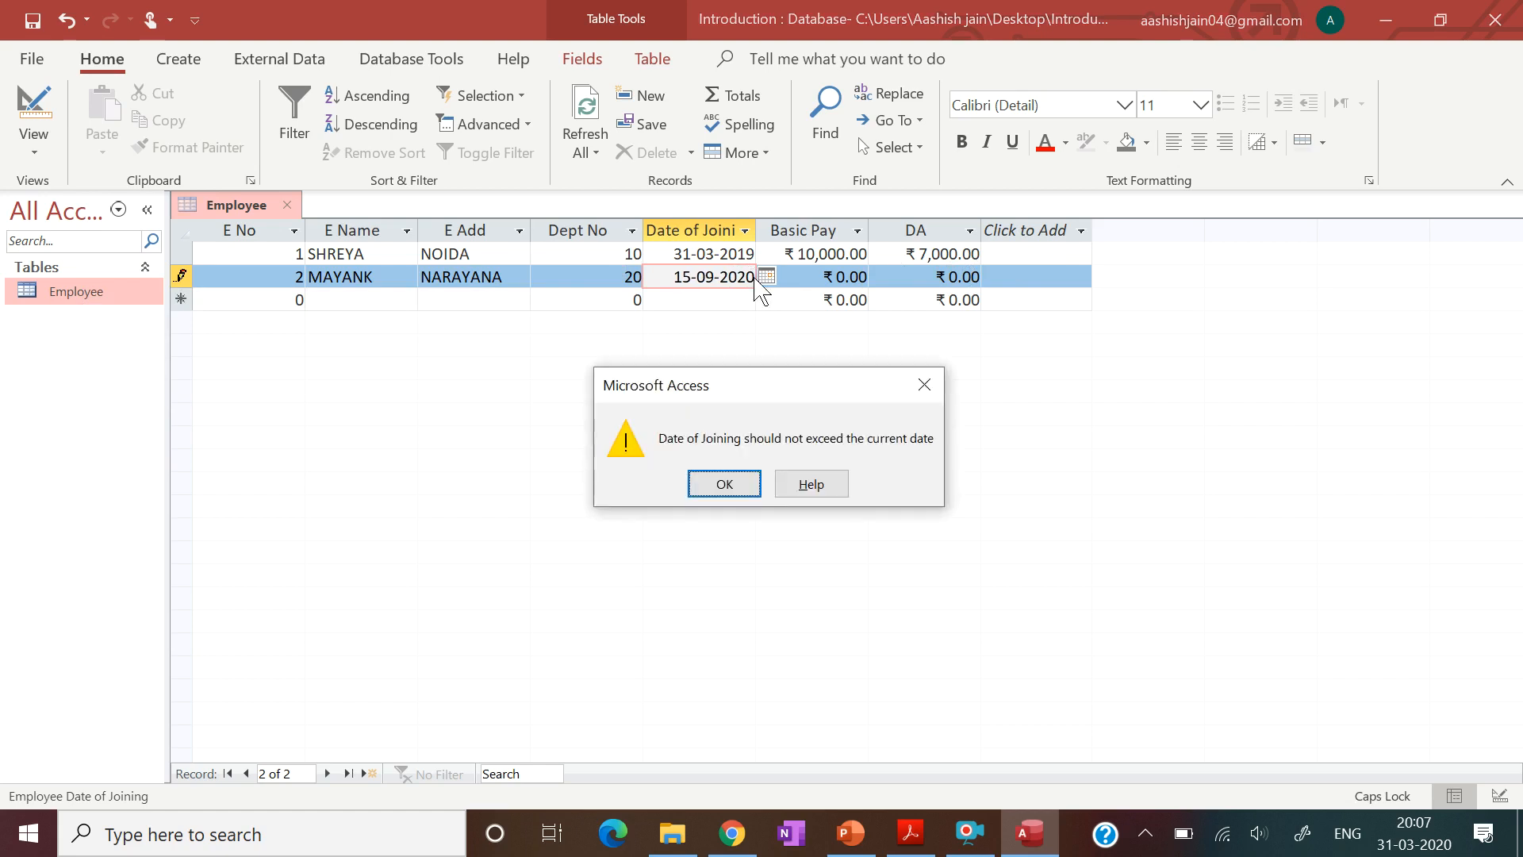
pyautogui.click(725, 482)
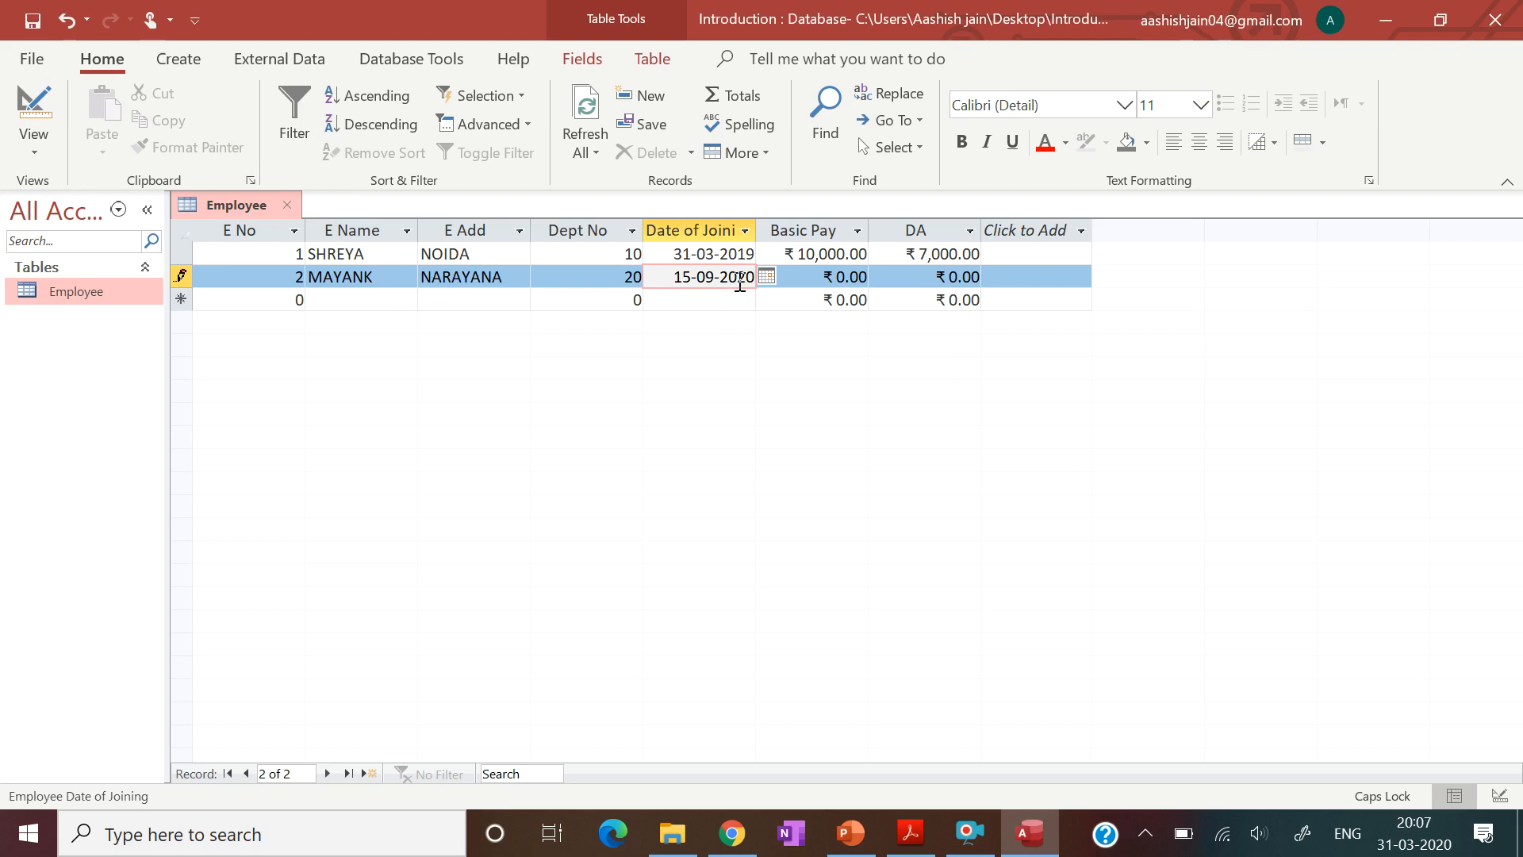
# - Complete the second record with Date of Joining 15-09-2019, Basic Pay 8000 and DA 5000
pyautogui.press('BackSpace')
pyautogui.press('BackSpace')
pyautogui.write('19')
pyautogui.press('Tab')
pyautogui.write('8000')
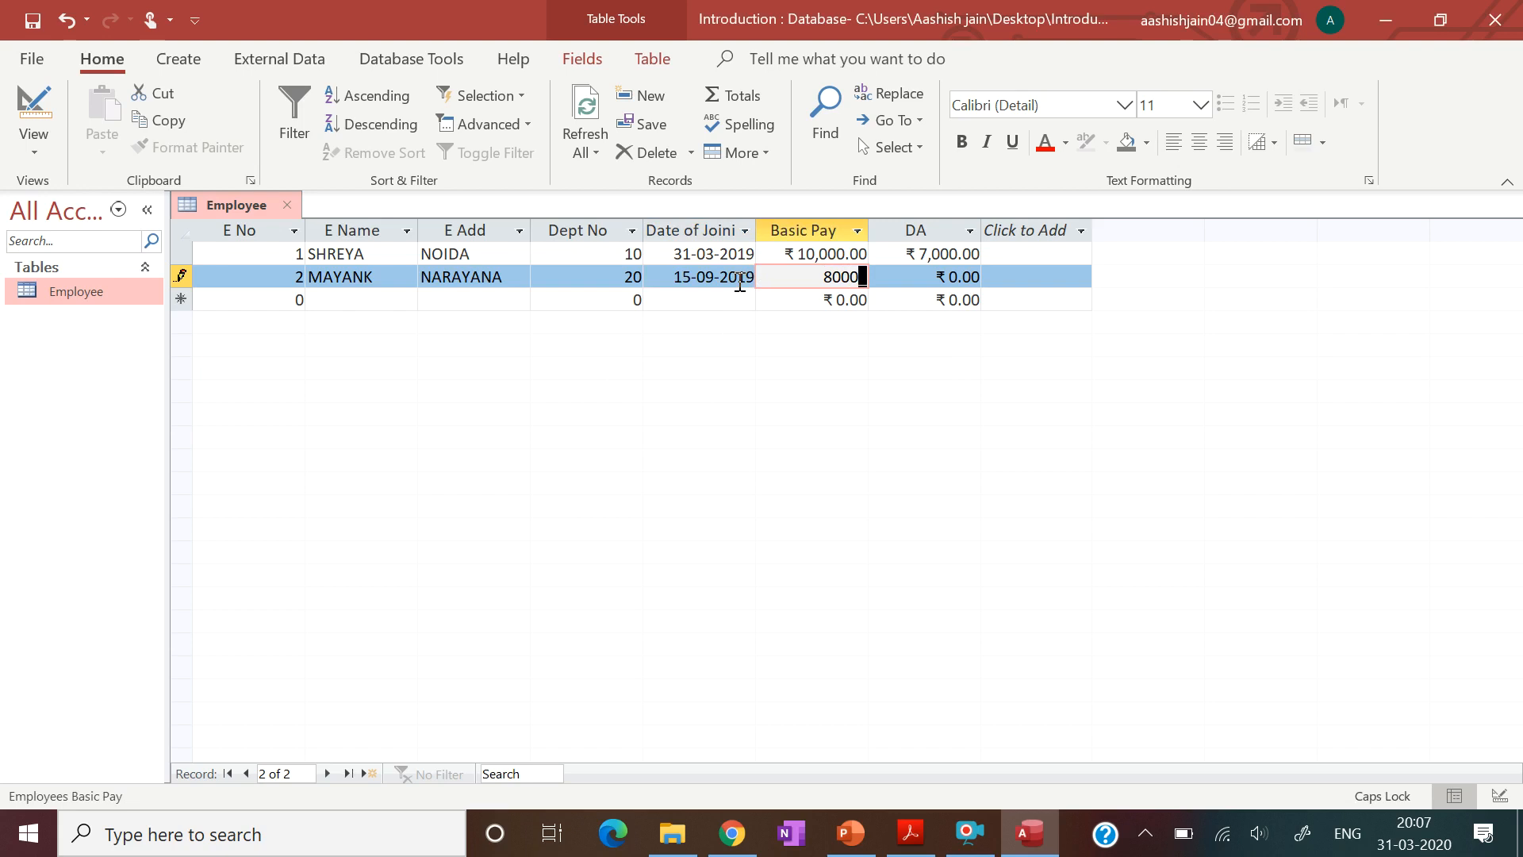
pyautogui.press('Tab')
pyautogui.write('5000')
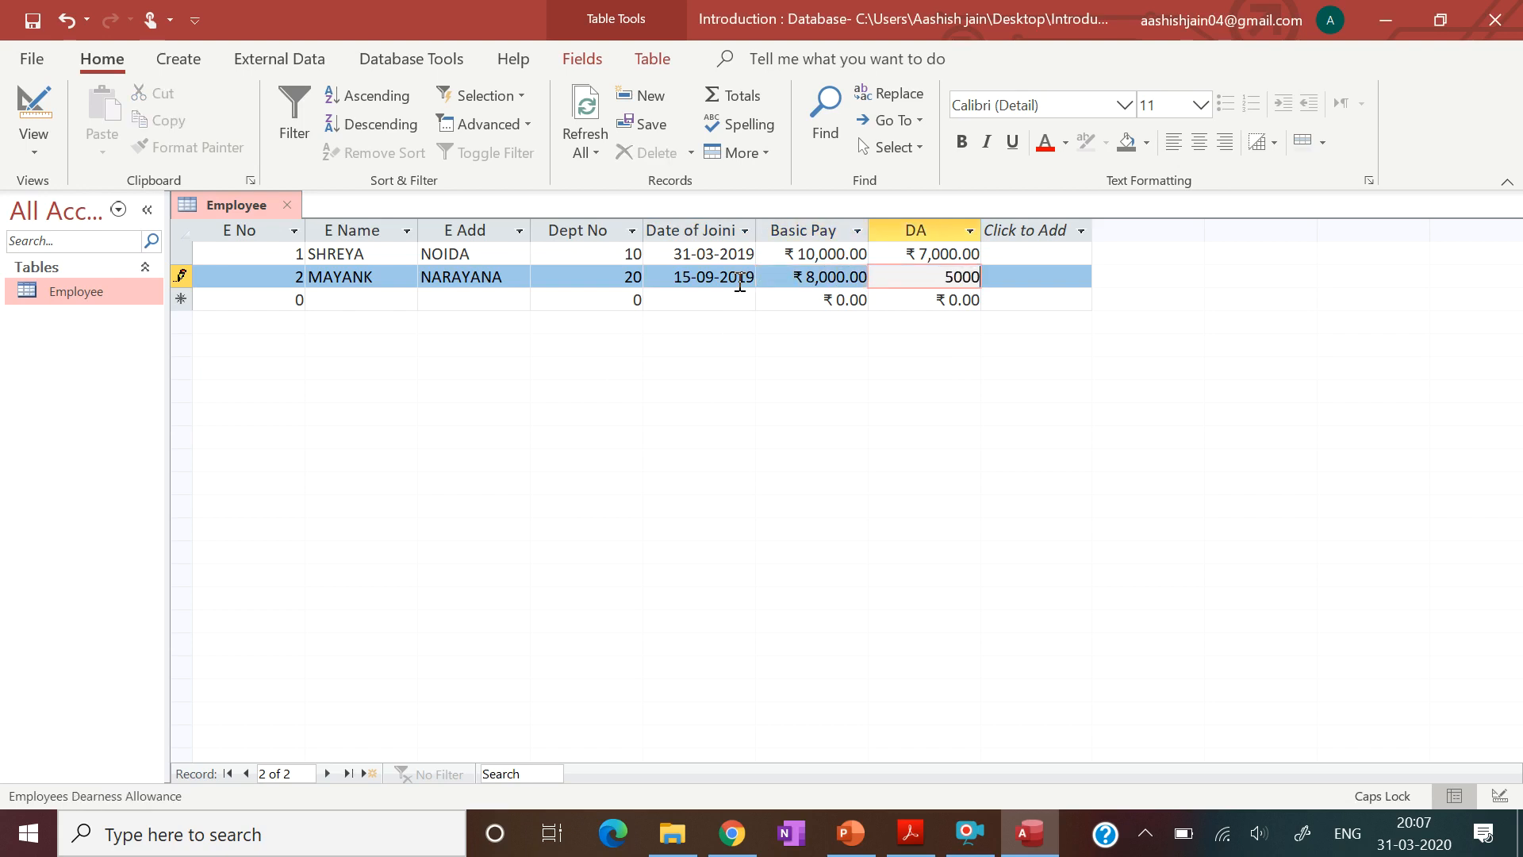
pyautogui.press('Tab')
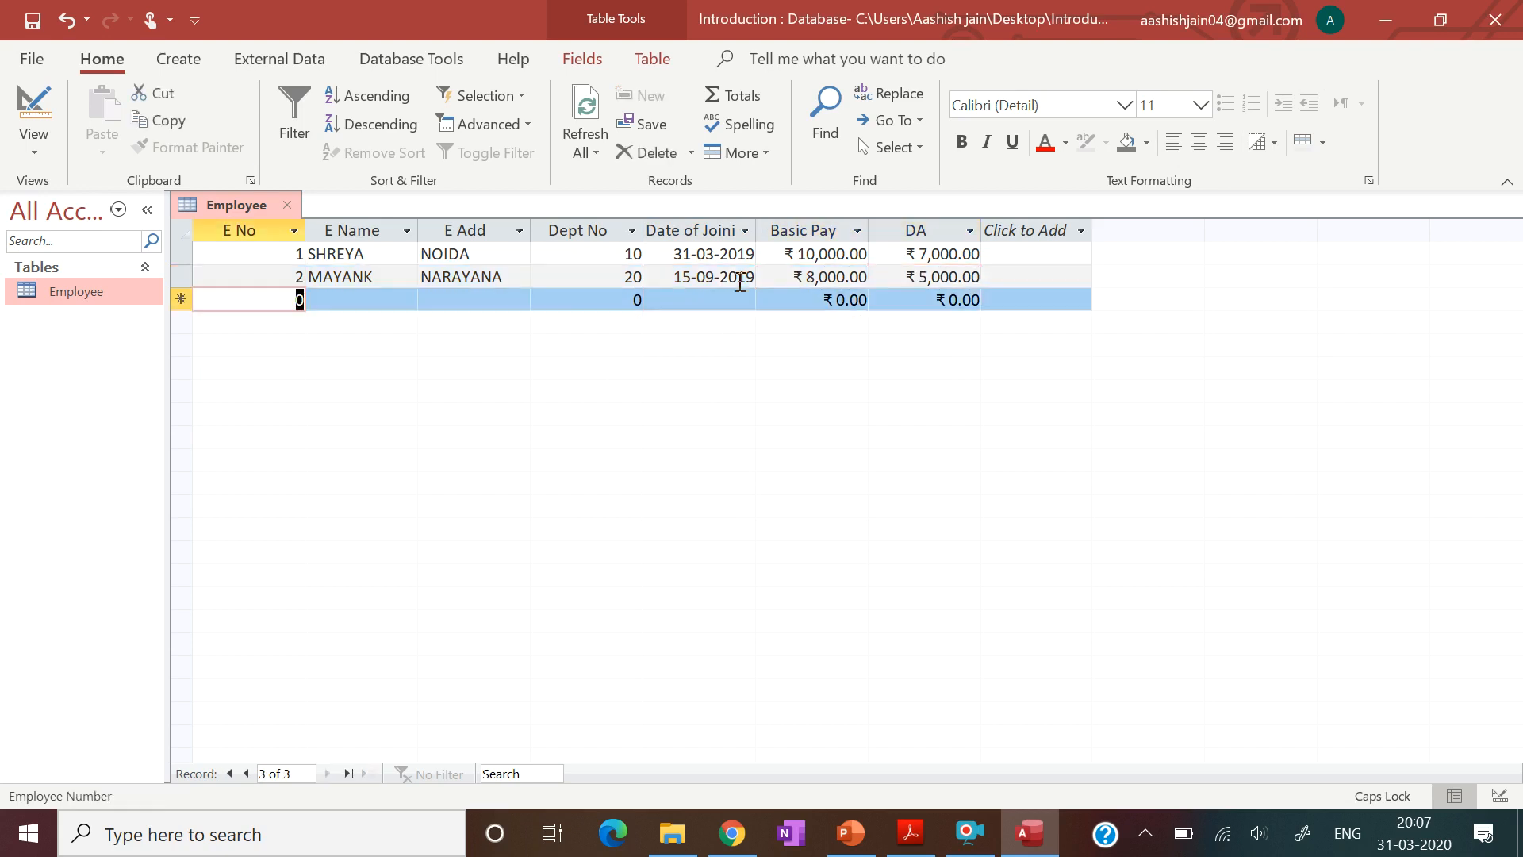
# - Start a third record with E No 3, the employee's name and address, Dept No 30 and Date of Joining 14/08/2017
pyautogui.write('3')
pyautogui.press('Tab')
pyautogui.write('TINA')
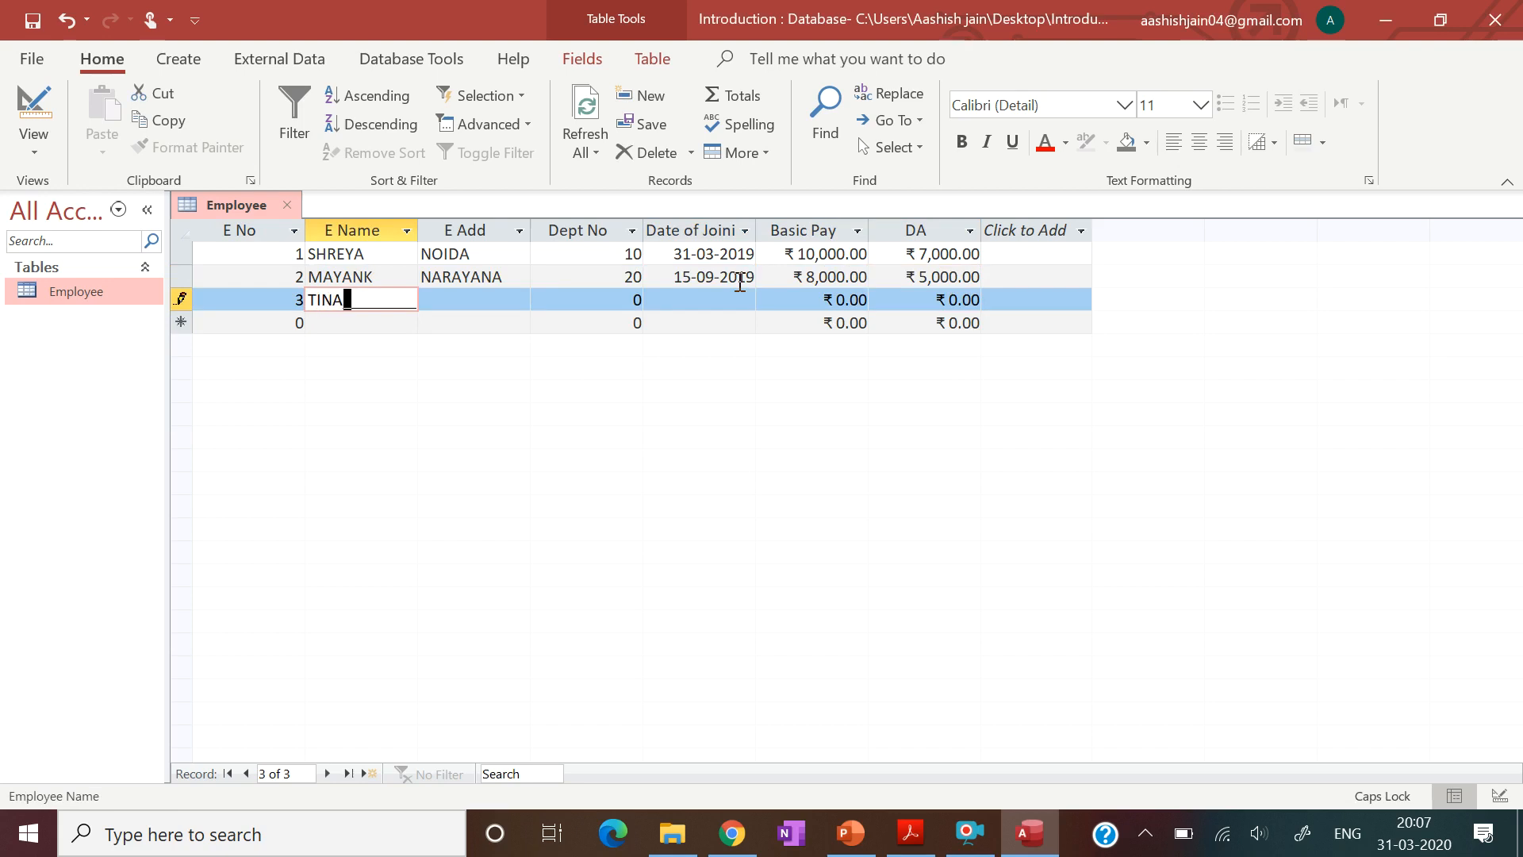
pyautogui.press('Tab')
pyautogui.write('DWARKA')
pyautogui.press('Tab')
pyautogui.write('30')
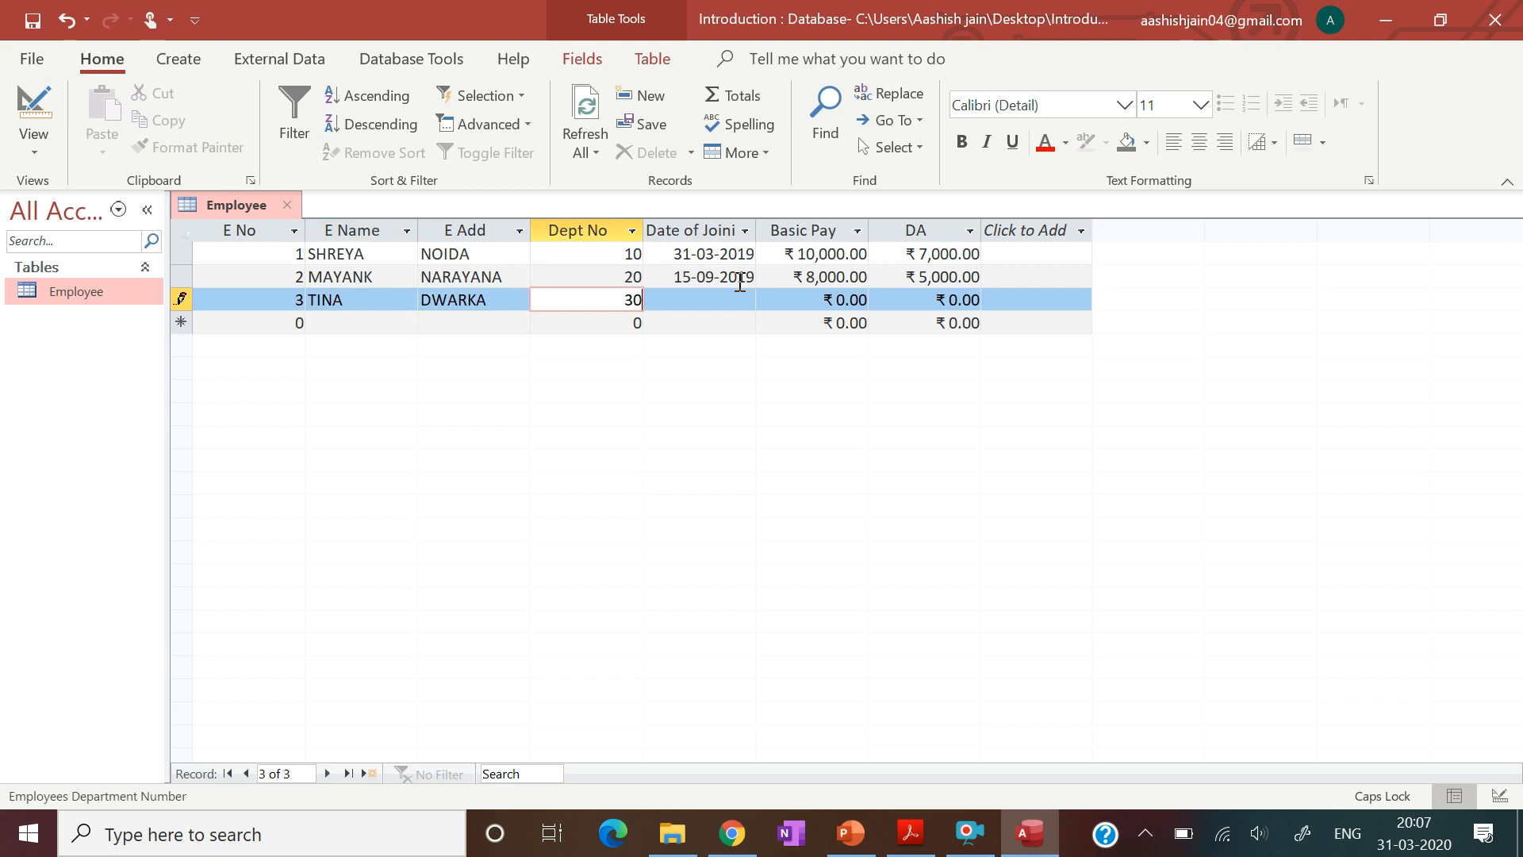
pyautogui.press('Tab')
pyautogui.write('14')
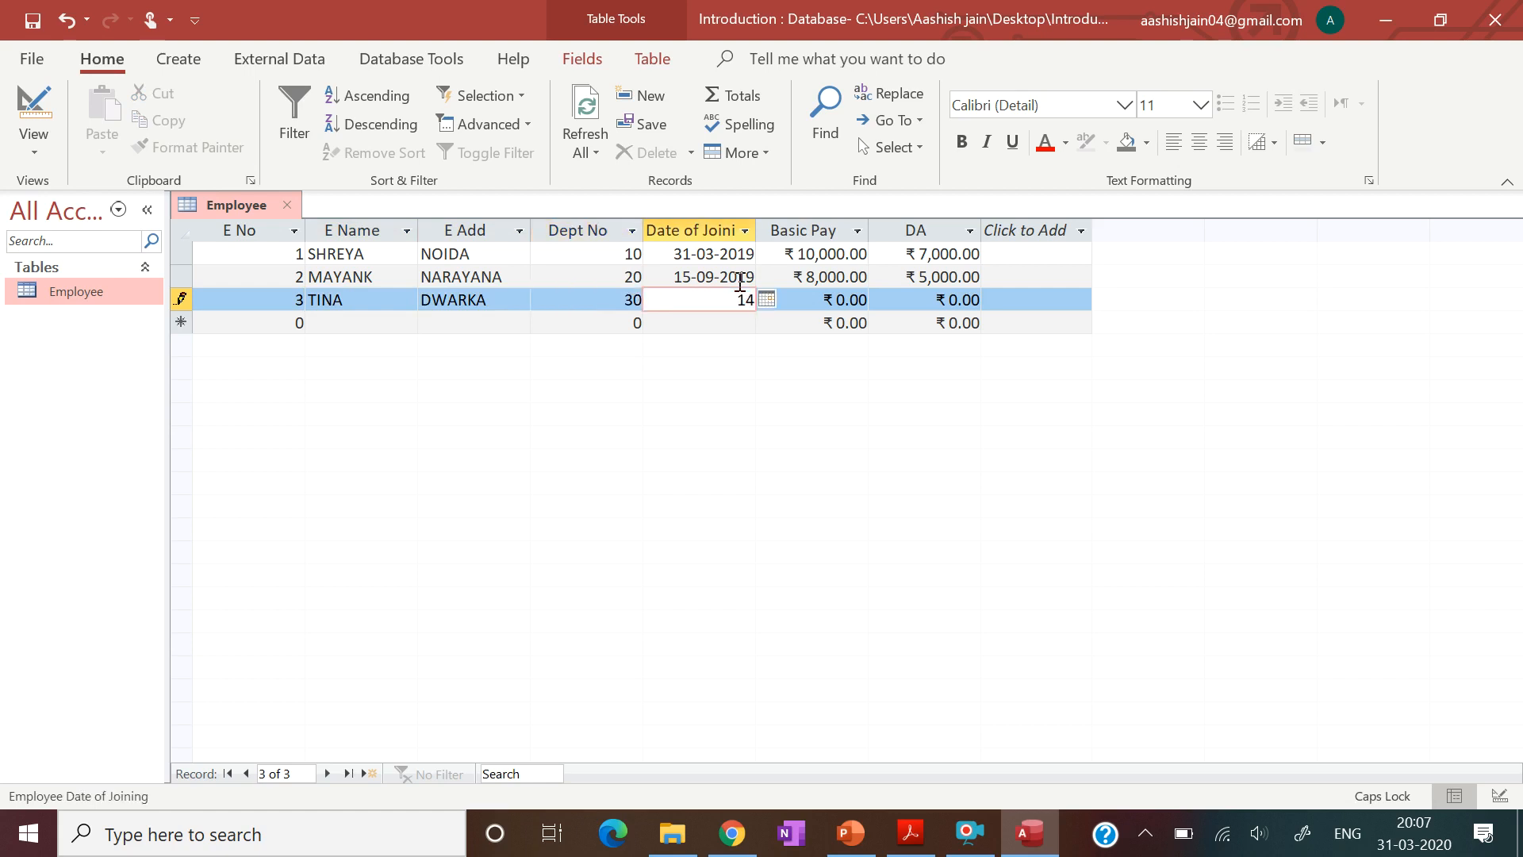
pyautogui.write('/08/2017')
pyautogui.press('Tab')
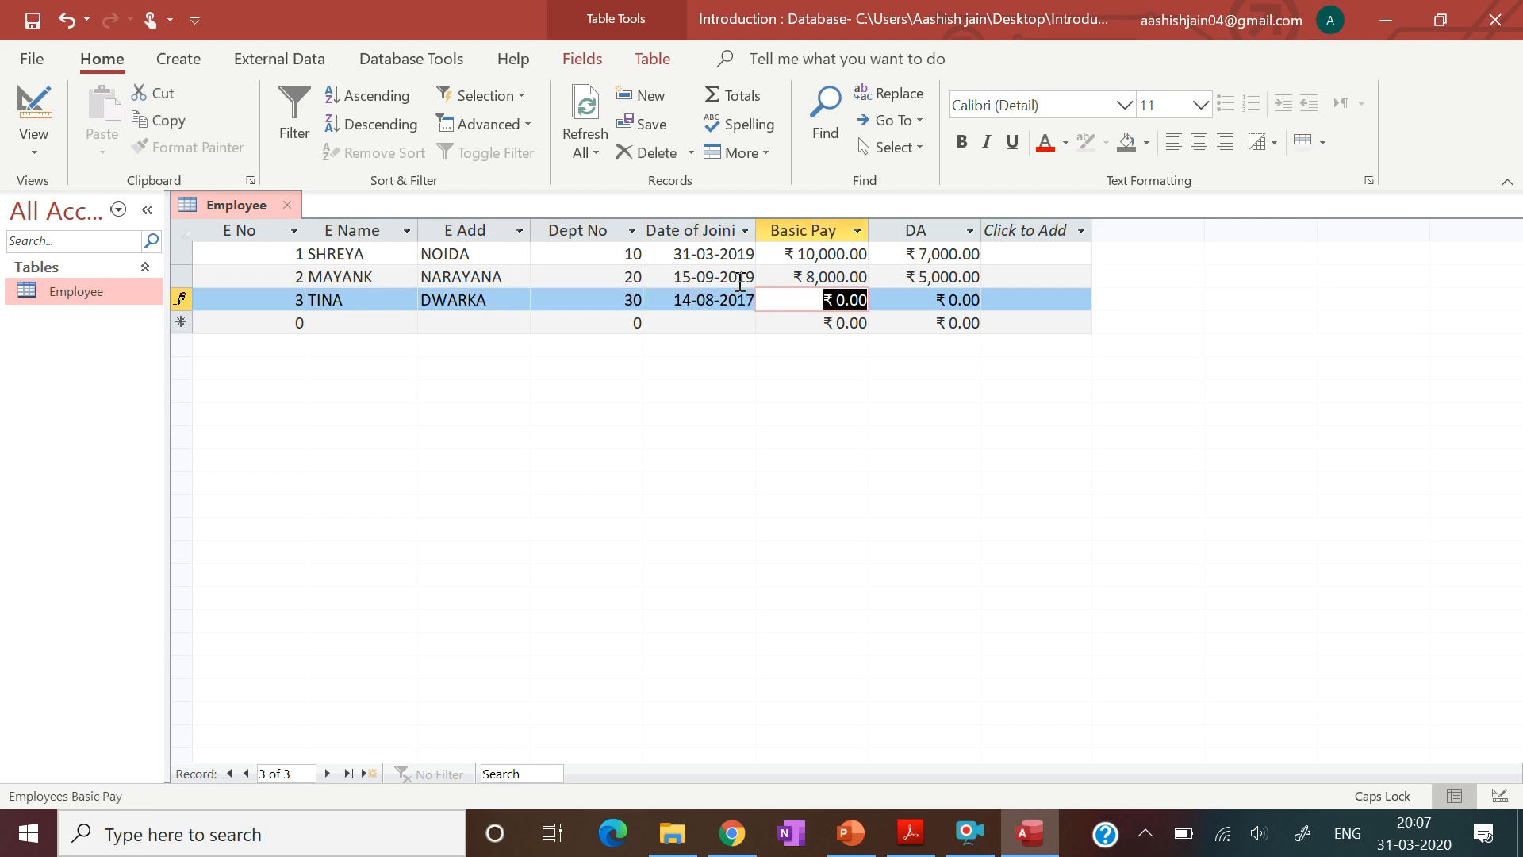
# - Test the Basic Pay restriction by trying 4000 in the third record
pyautogui.write('4000')
pyautogui.press('Tab')
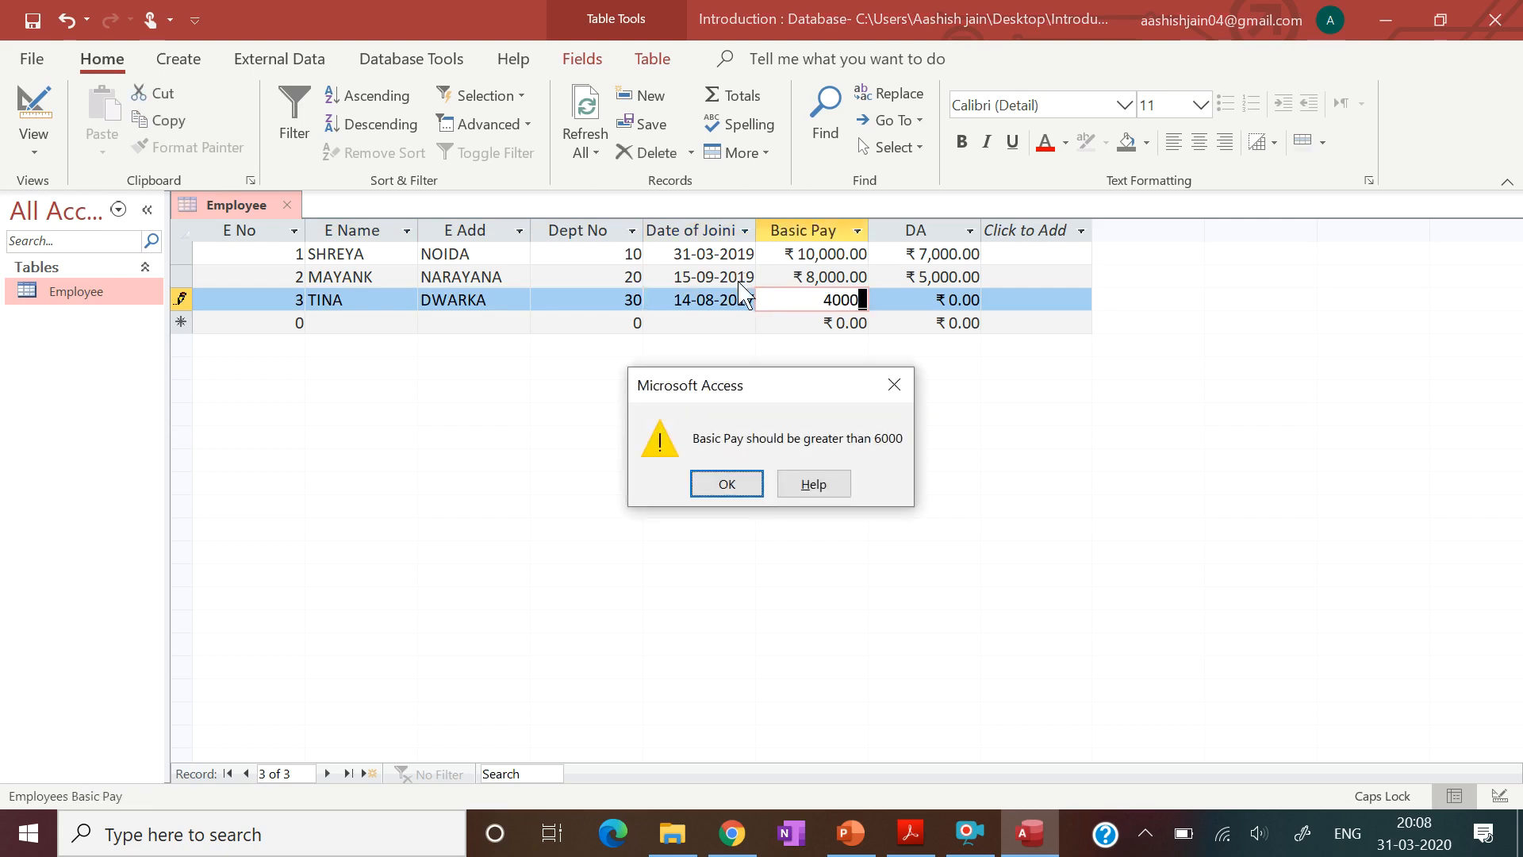
pyautogui.click(720, 483)
# - Complete the third record with Basic Pay 7000 and DA 3000
pyautogui.press('BackSpace')
pyautogui.press('BackSpace')
pyautogui.press('BackSpace')
pyautogui.press('BackSpace')
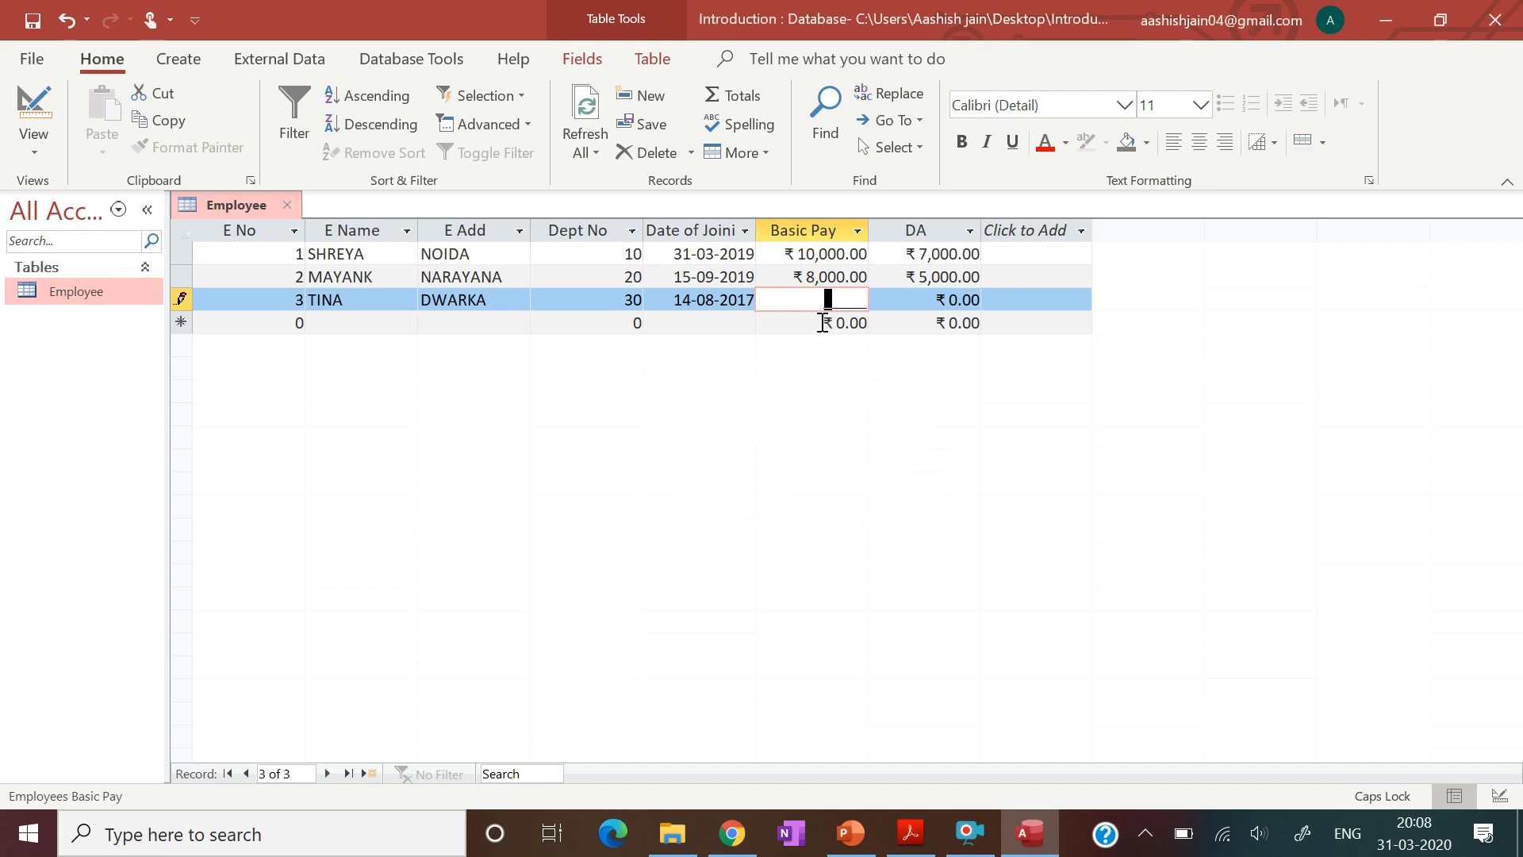
pyautogui.write('7000')
pyautogui.press('Tab')
pyautogui.write('3000')
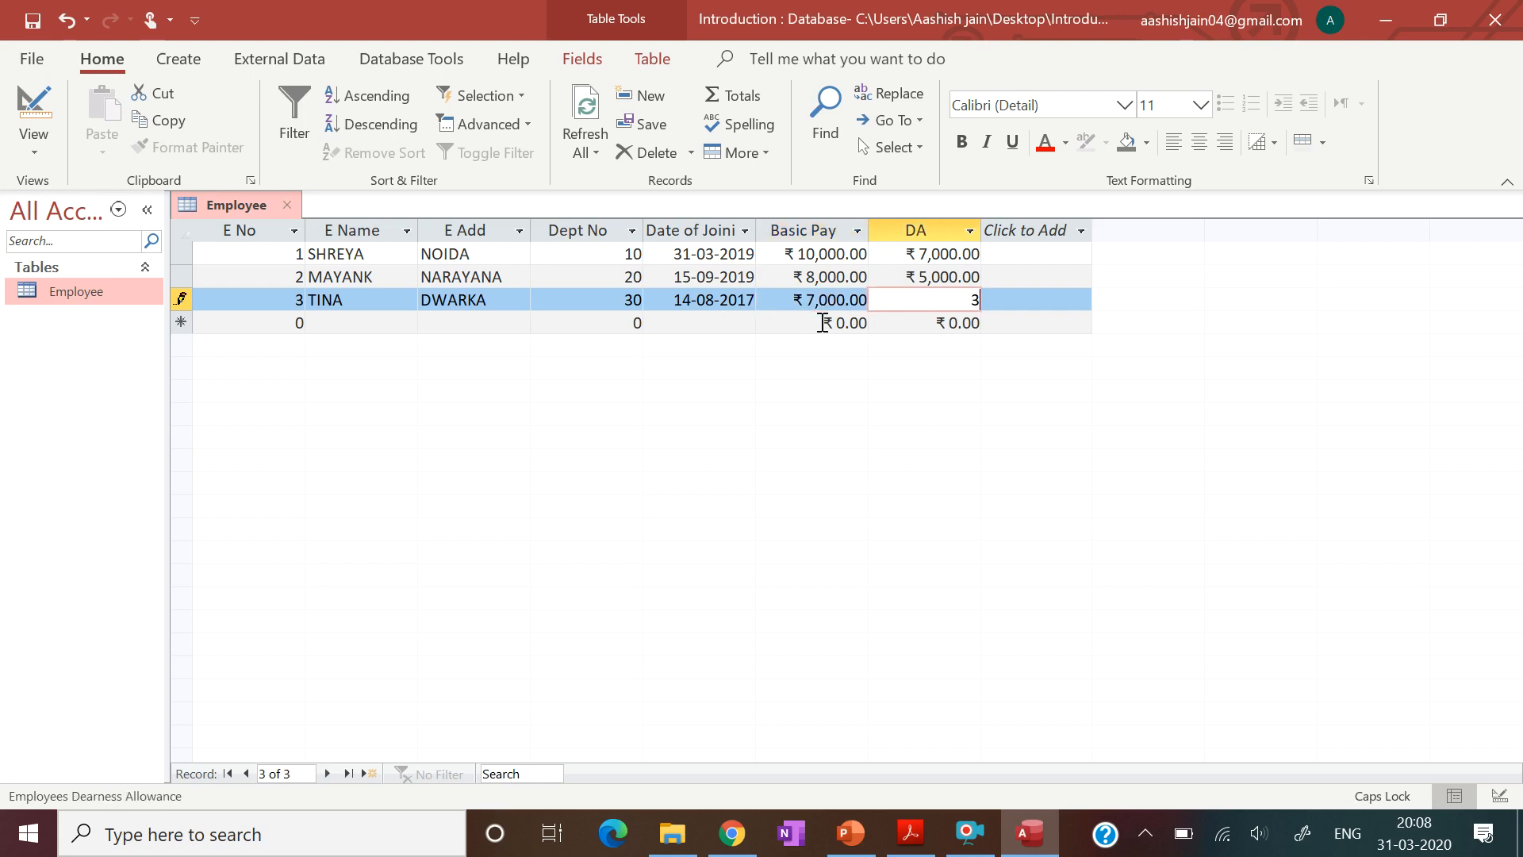
pyautogui.press('Tab')
# - Start a fourth record with E No 4, the employee's name and address, and Dept No 40
pyautogui.write('4')
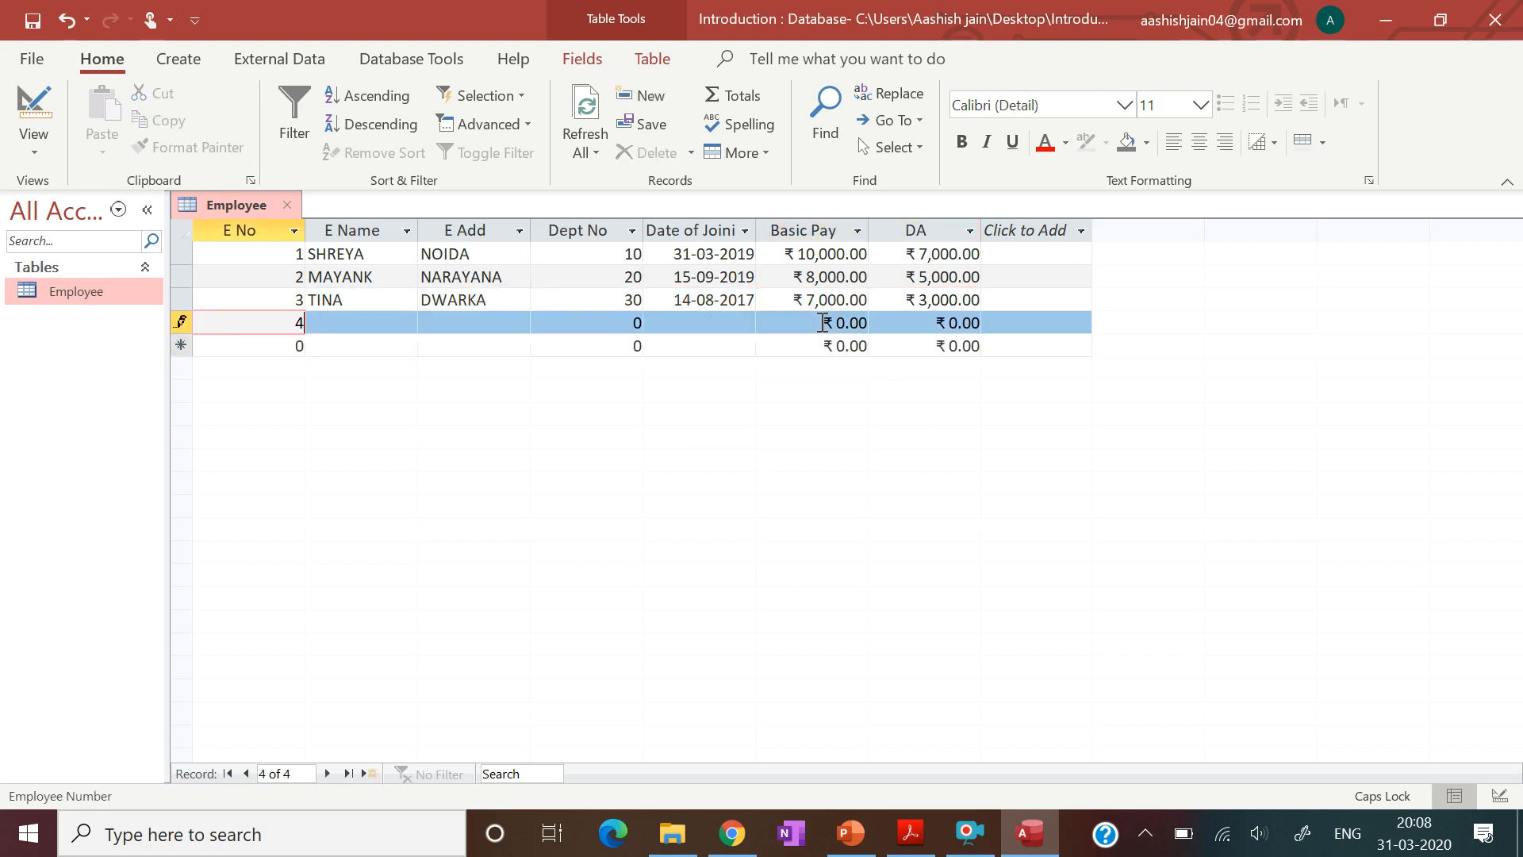
pyautogui.press('Tab')
pyautogui.write('YOGESH')
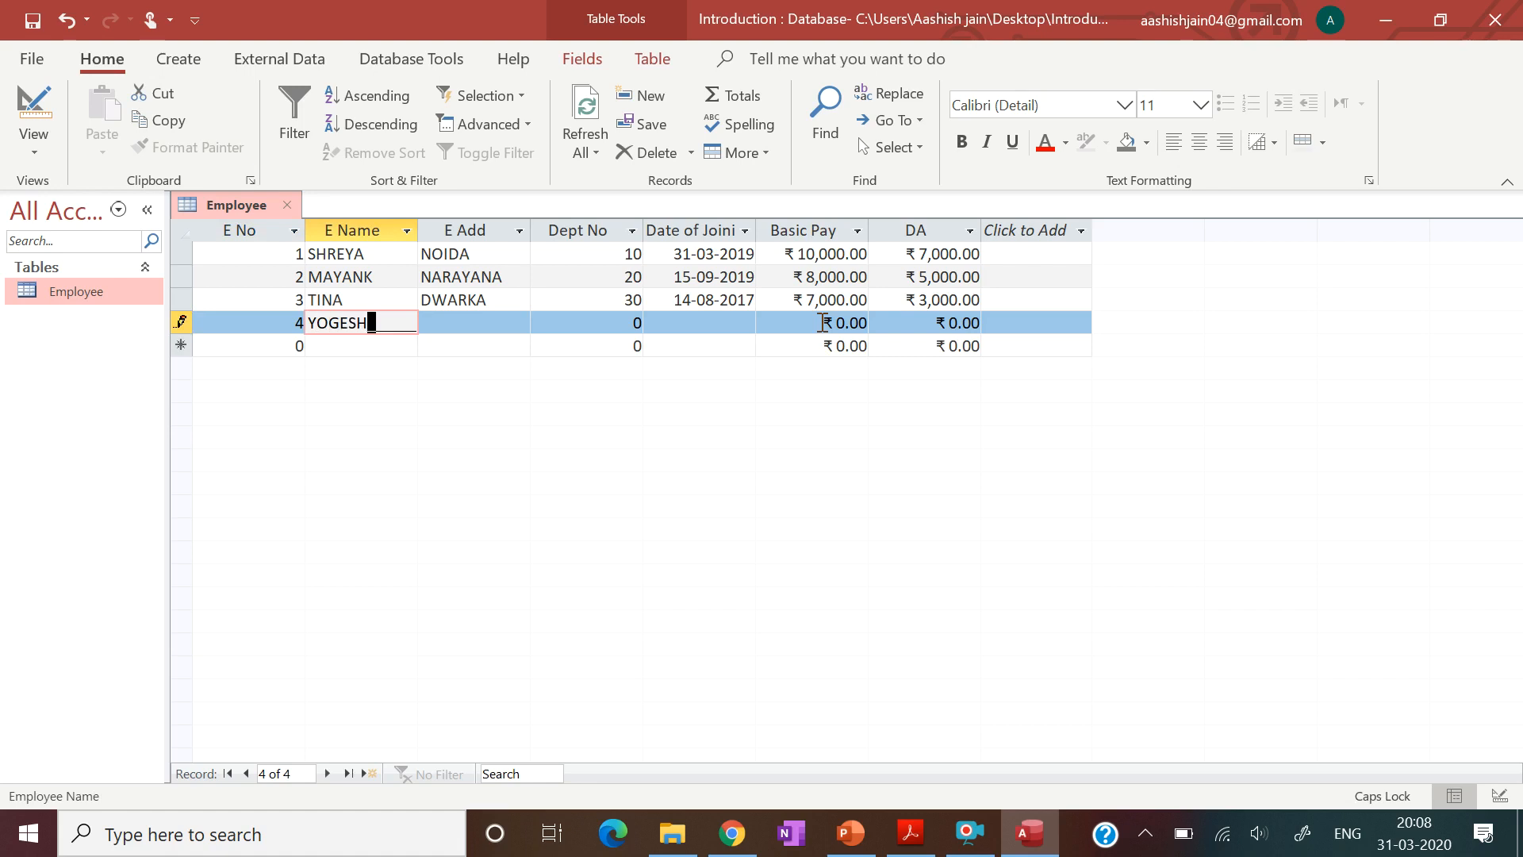
pyautogui.press('Tab')
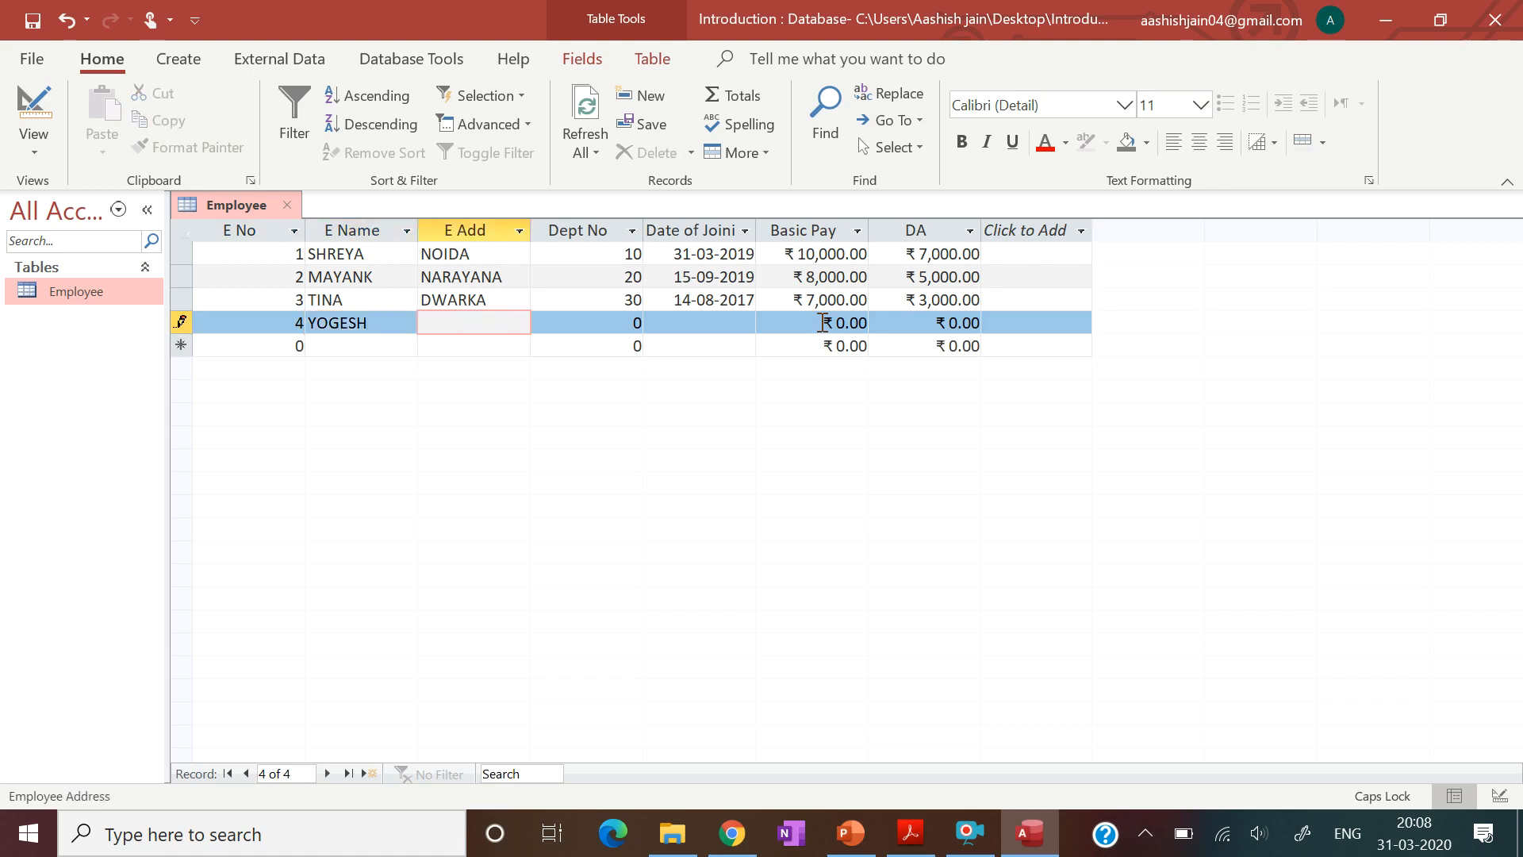
pyautogui.write('SAKET')
pyautogui.press('Tab')
pyautogui.write('40')
pyautogui.press('Tab')
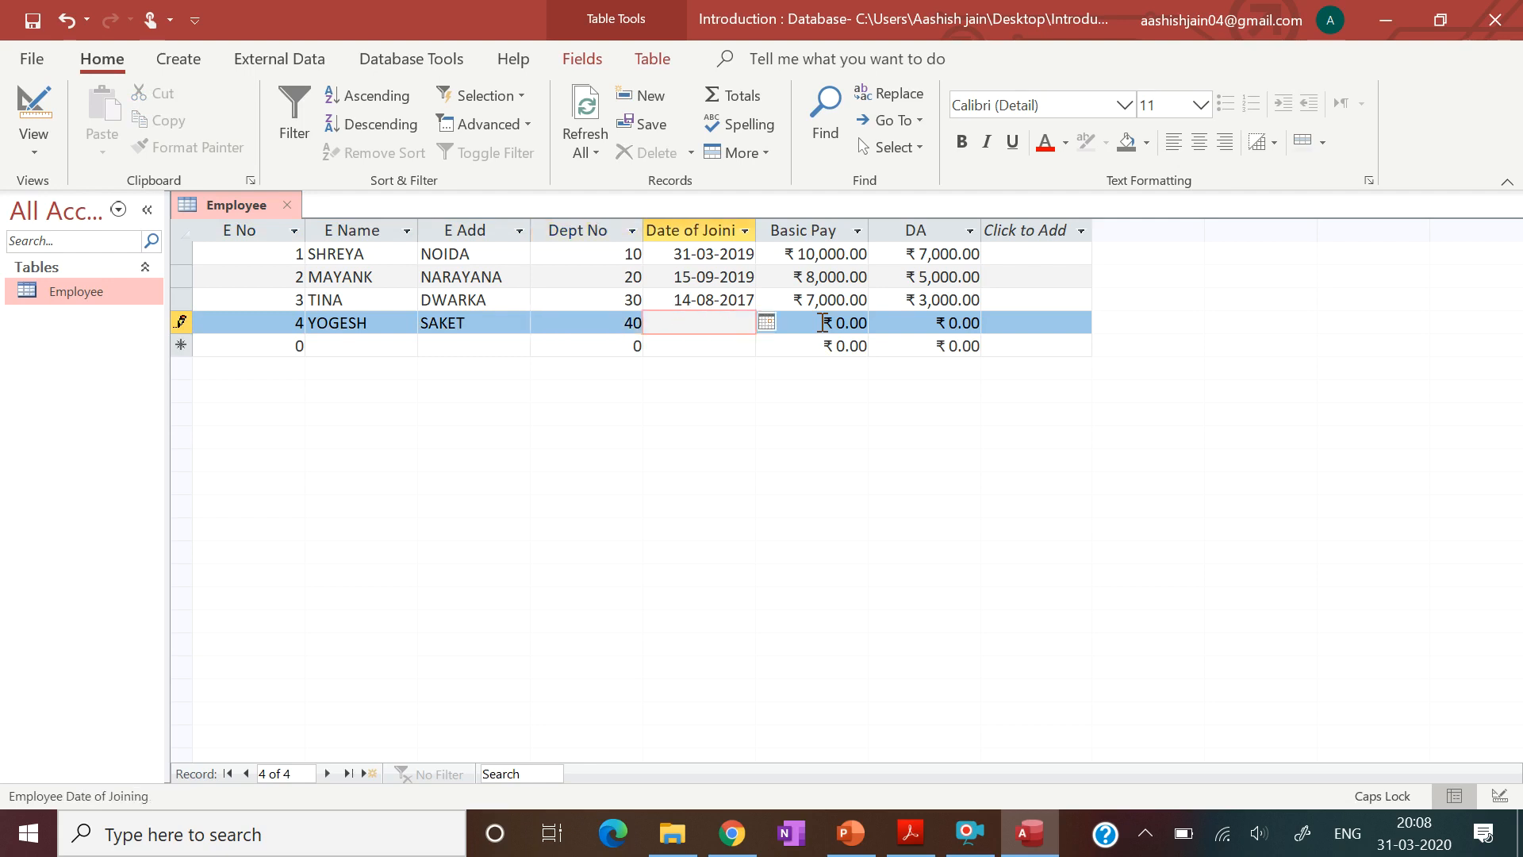
# - Complete the fourth record with Date of Joining 08-01-2019, Basic Pay 15000 and DA 10000
pyautogui.write('08-01-2019')
pyautogui.press('Tab')
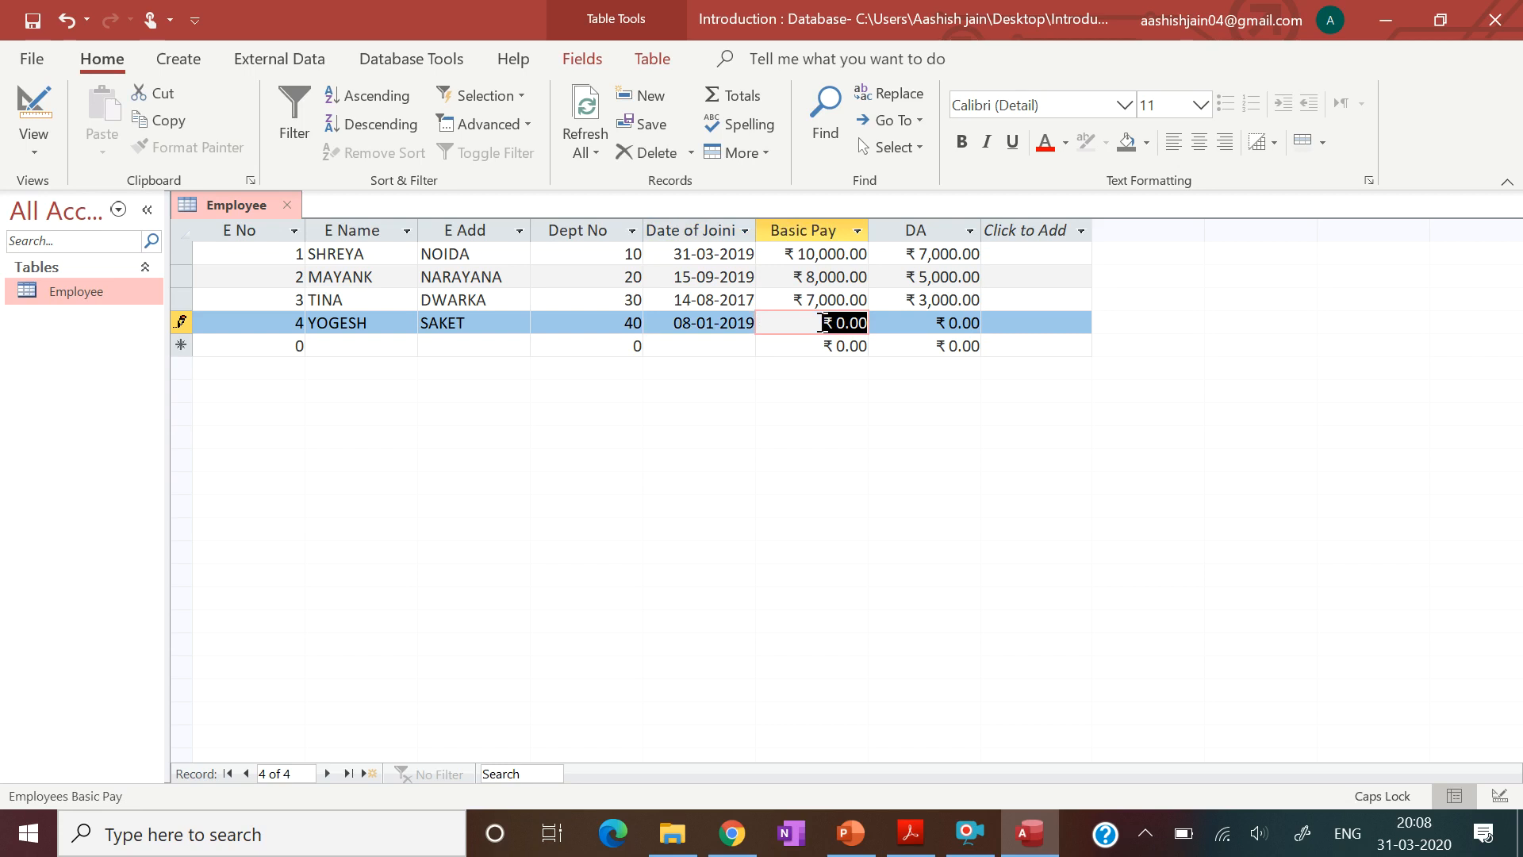
pyautogui.write('15000')
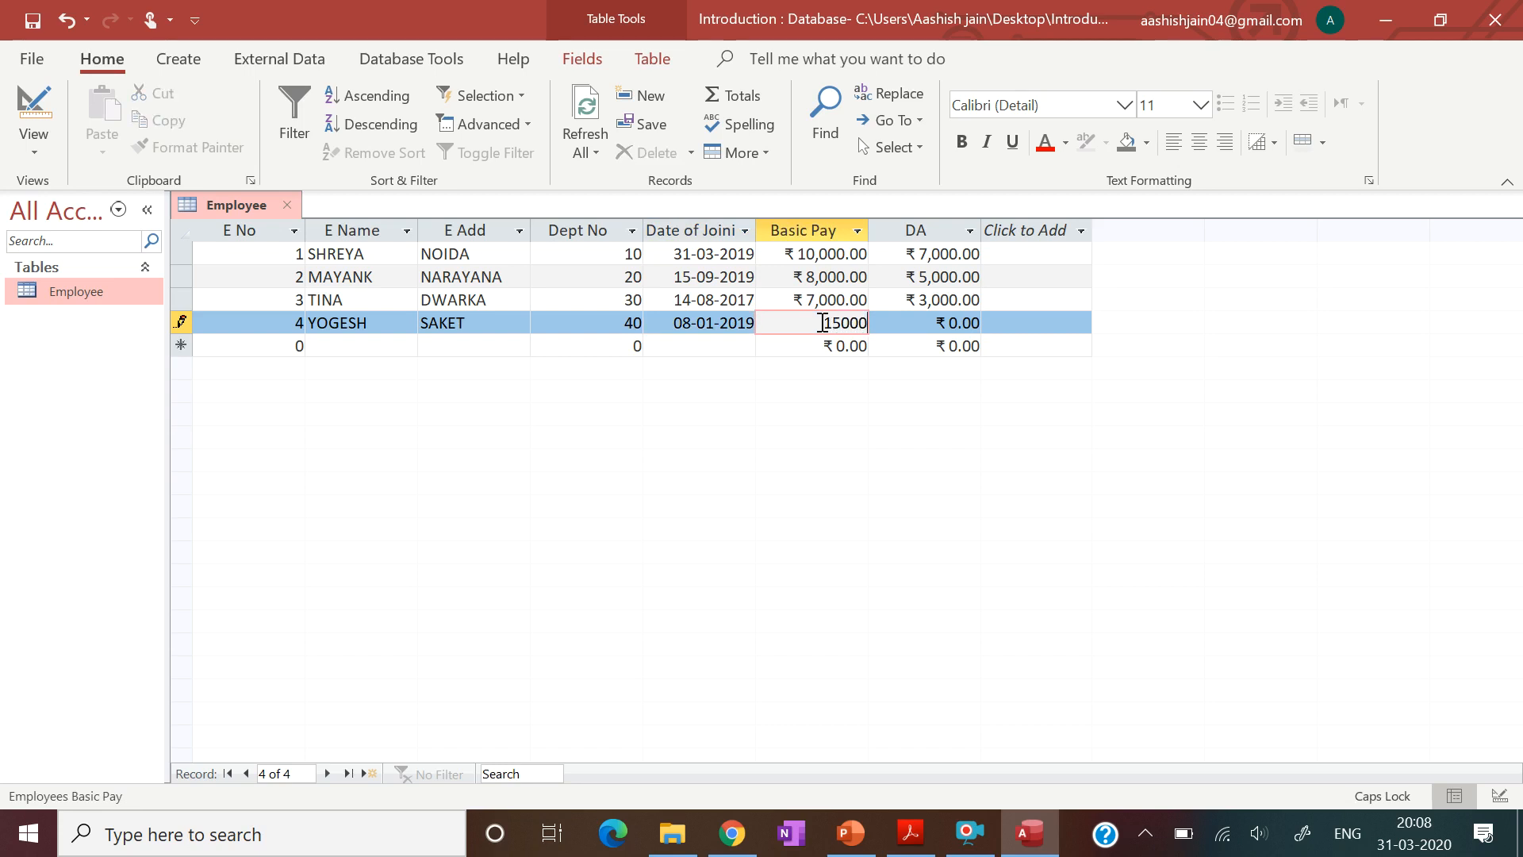
pyautogui.press('Tab')
pyautogui.write('10000')
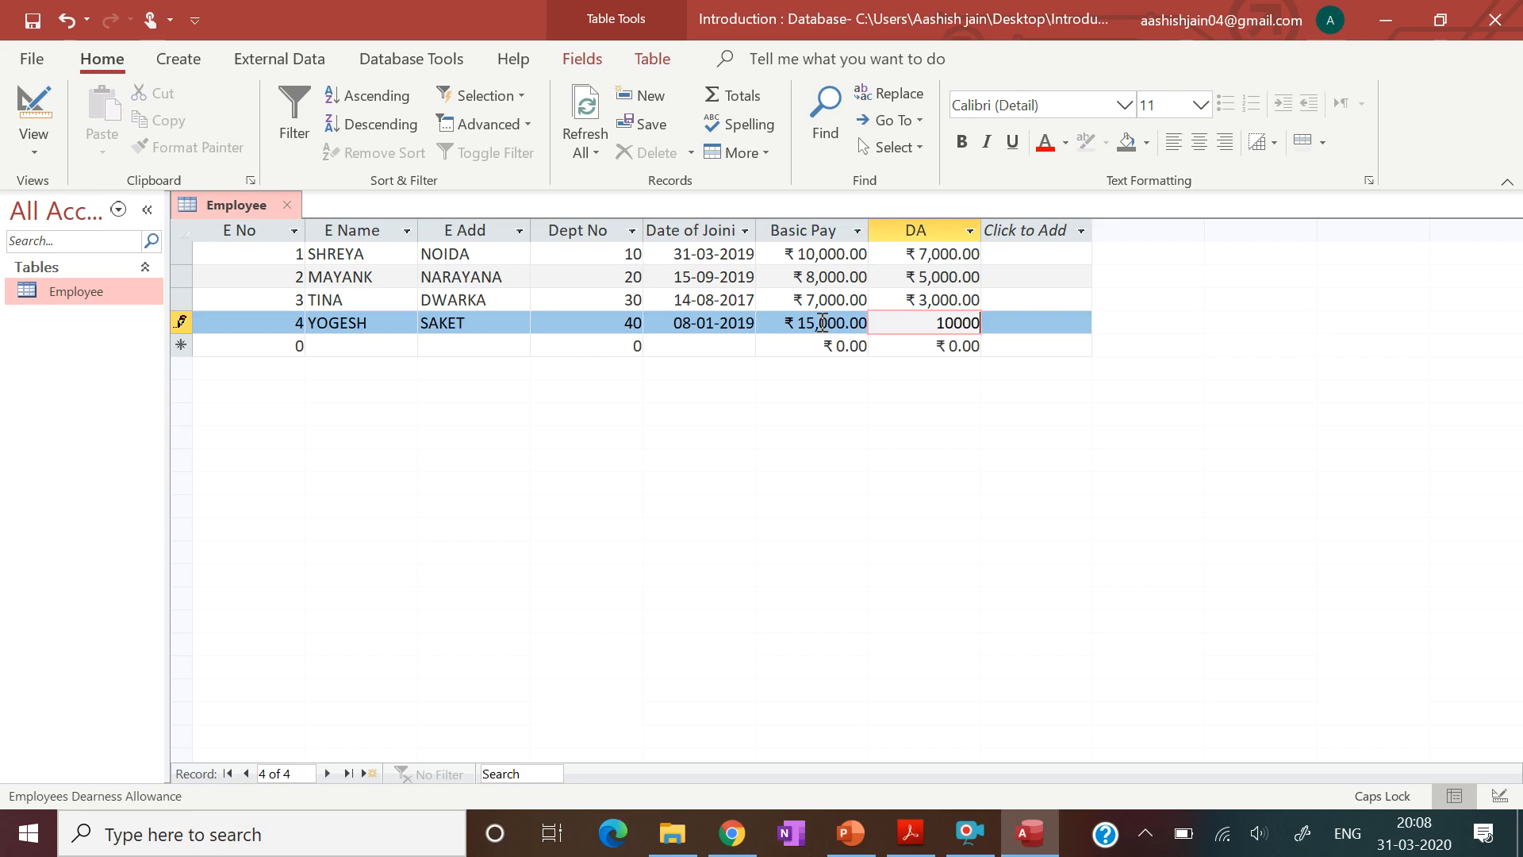
pyautogui.press('Tab')
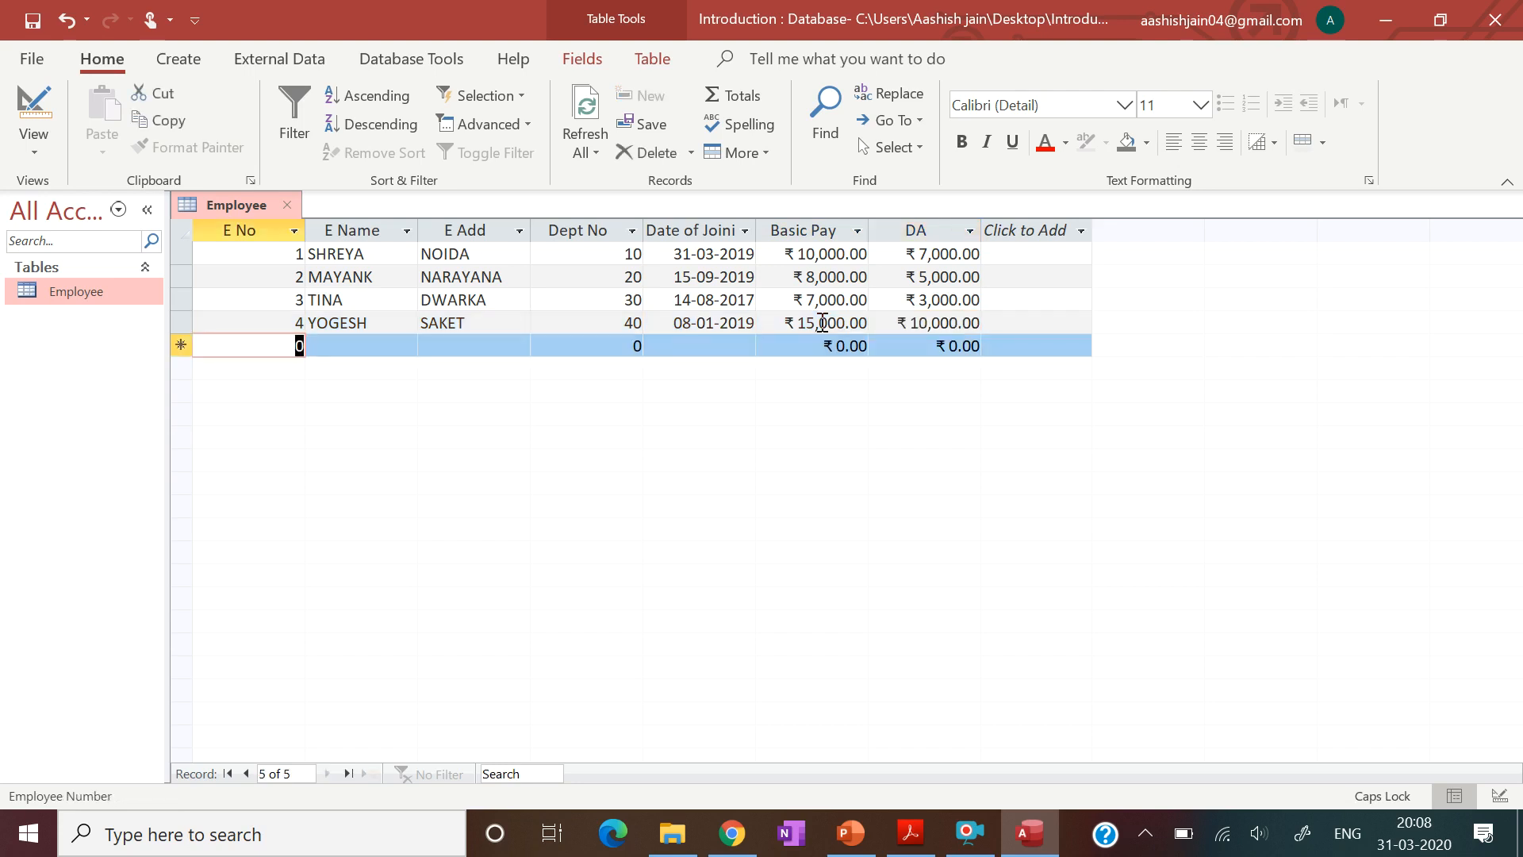
# - Start a fifth record with E No 5, the employee's name and address, and Dept No 50
pyautogui.write('RI')
pyautogui.press('BackSpace')
pyautogui.press('BackSpace')
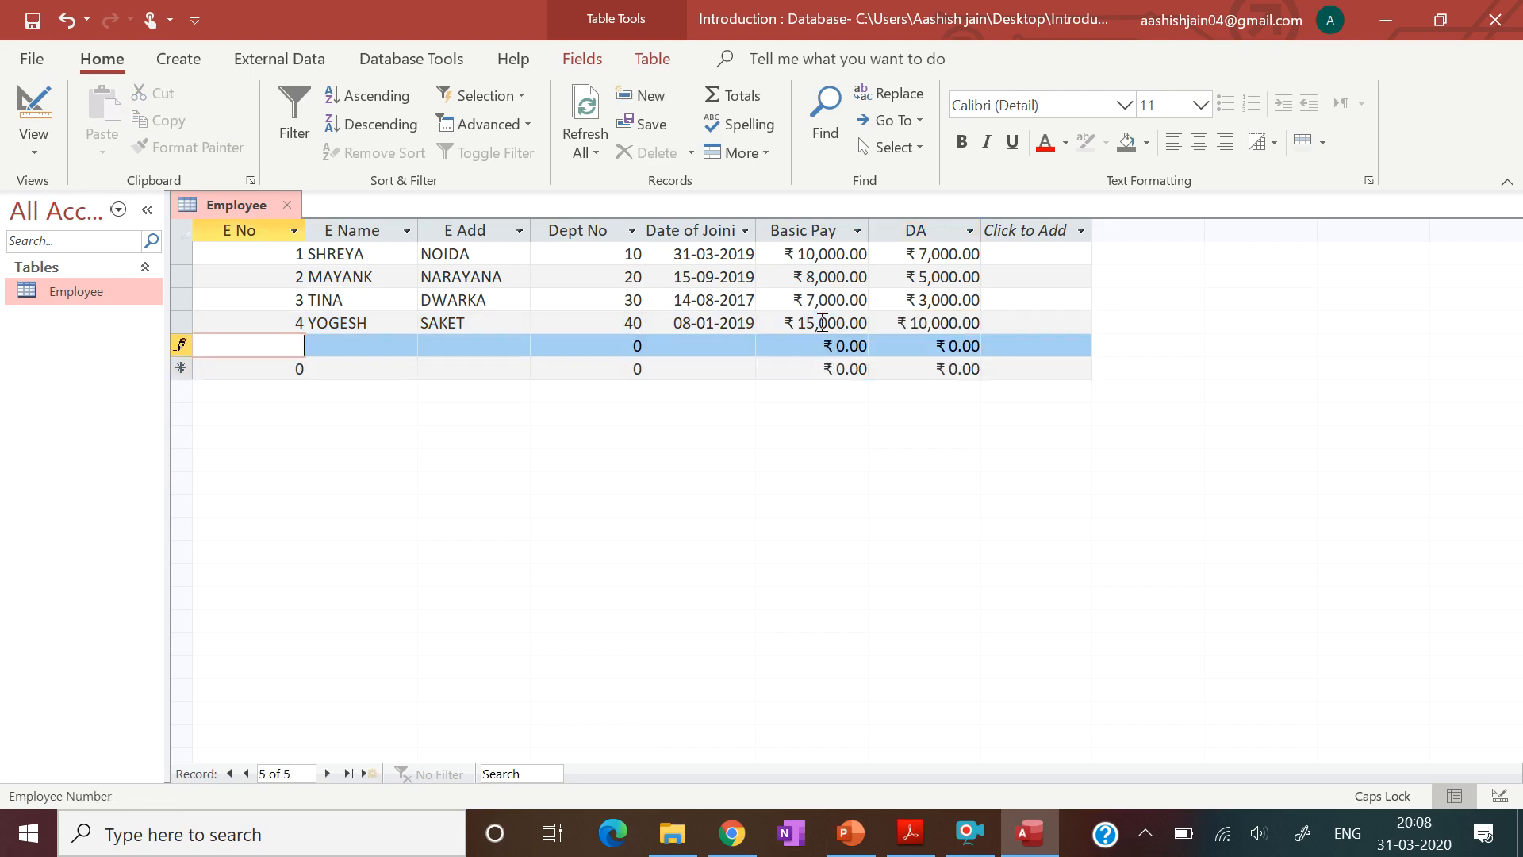
pyautogui.write('5')
pyautogui.press('Tab')
pyautogui.write('RIYA')
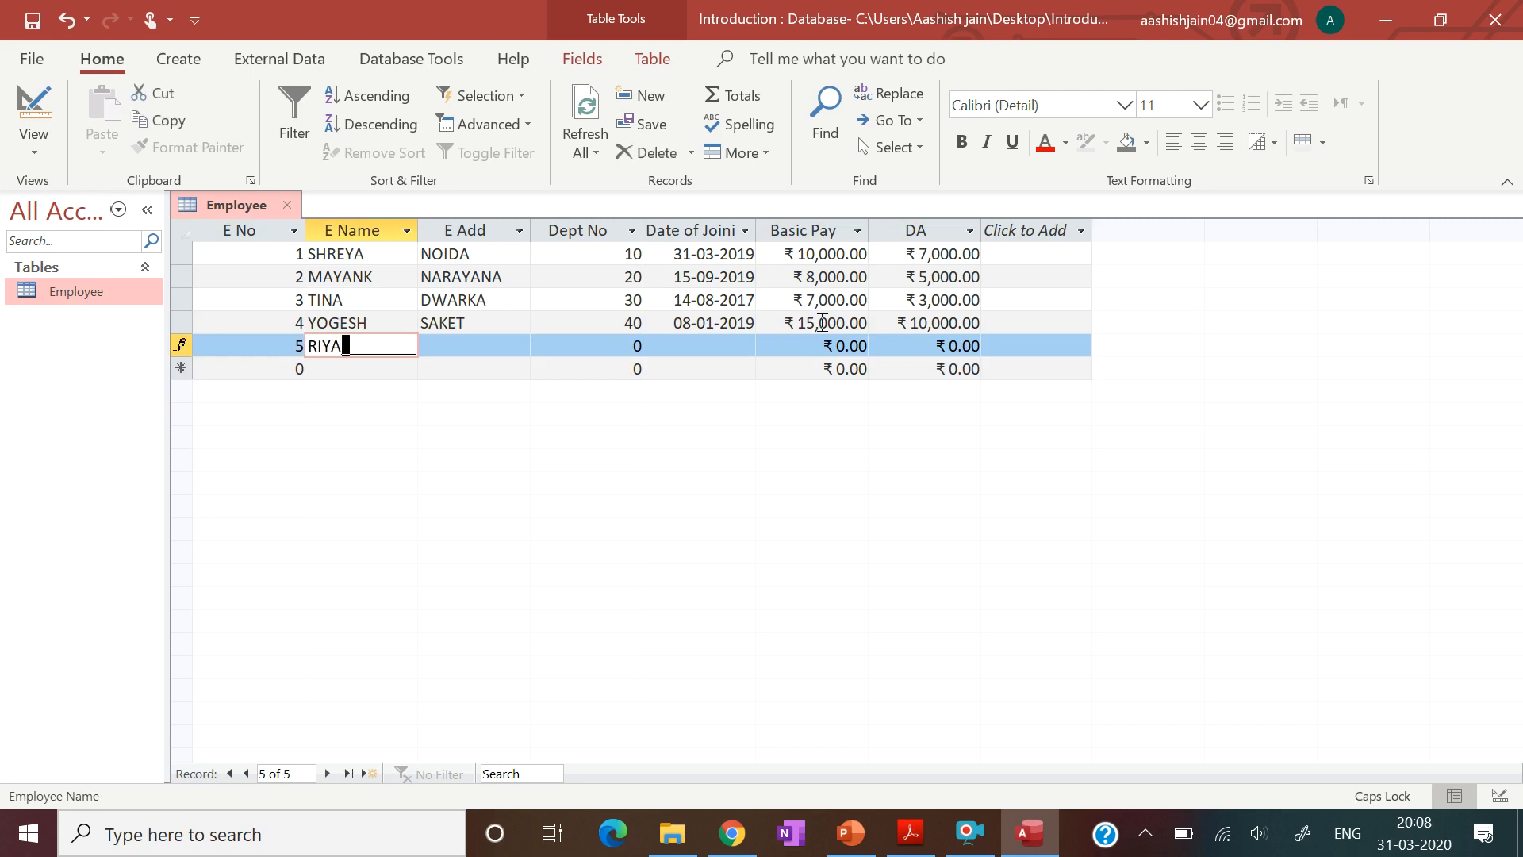
pyautogui.press('Tab')
pyautogui.write('NARAYANA')
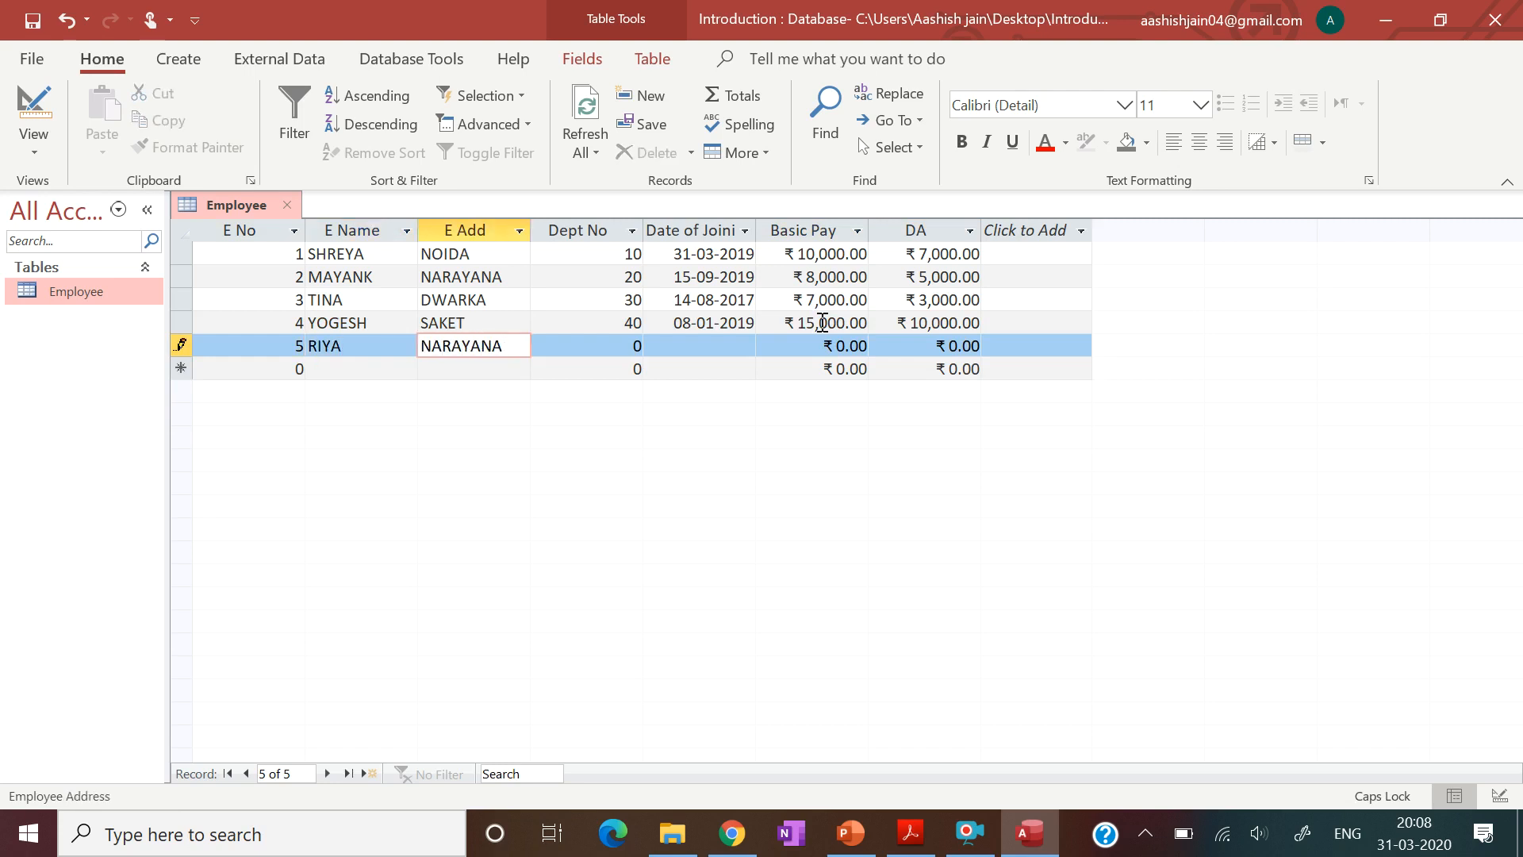
pyautogui.press('Tab')
pyautogui.write('50')
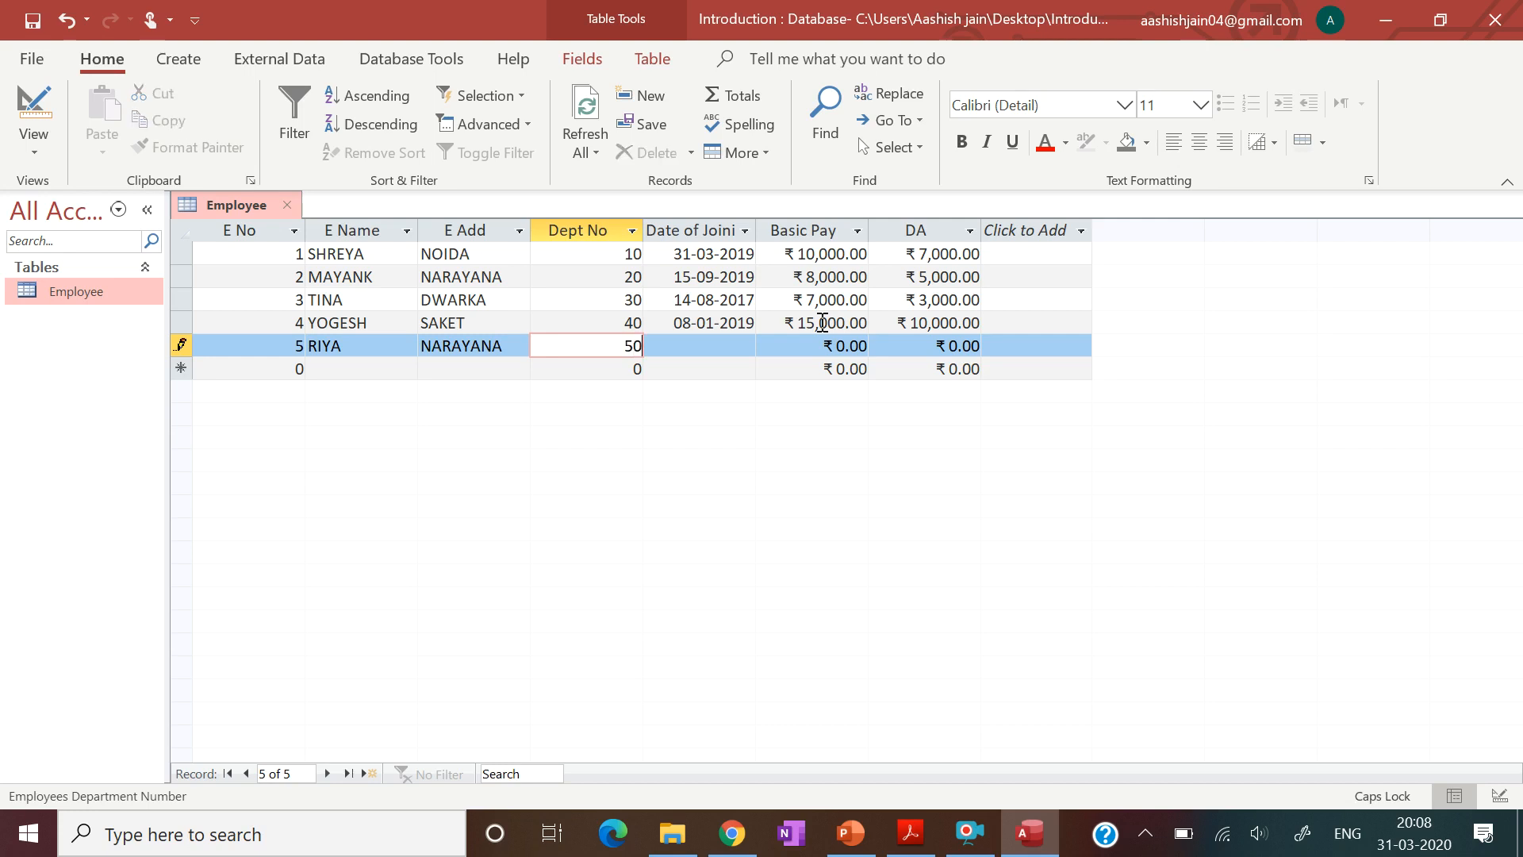
pyautogui.press('Tab')
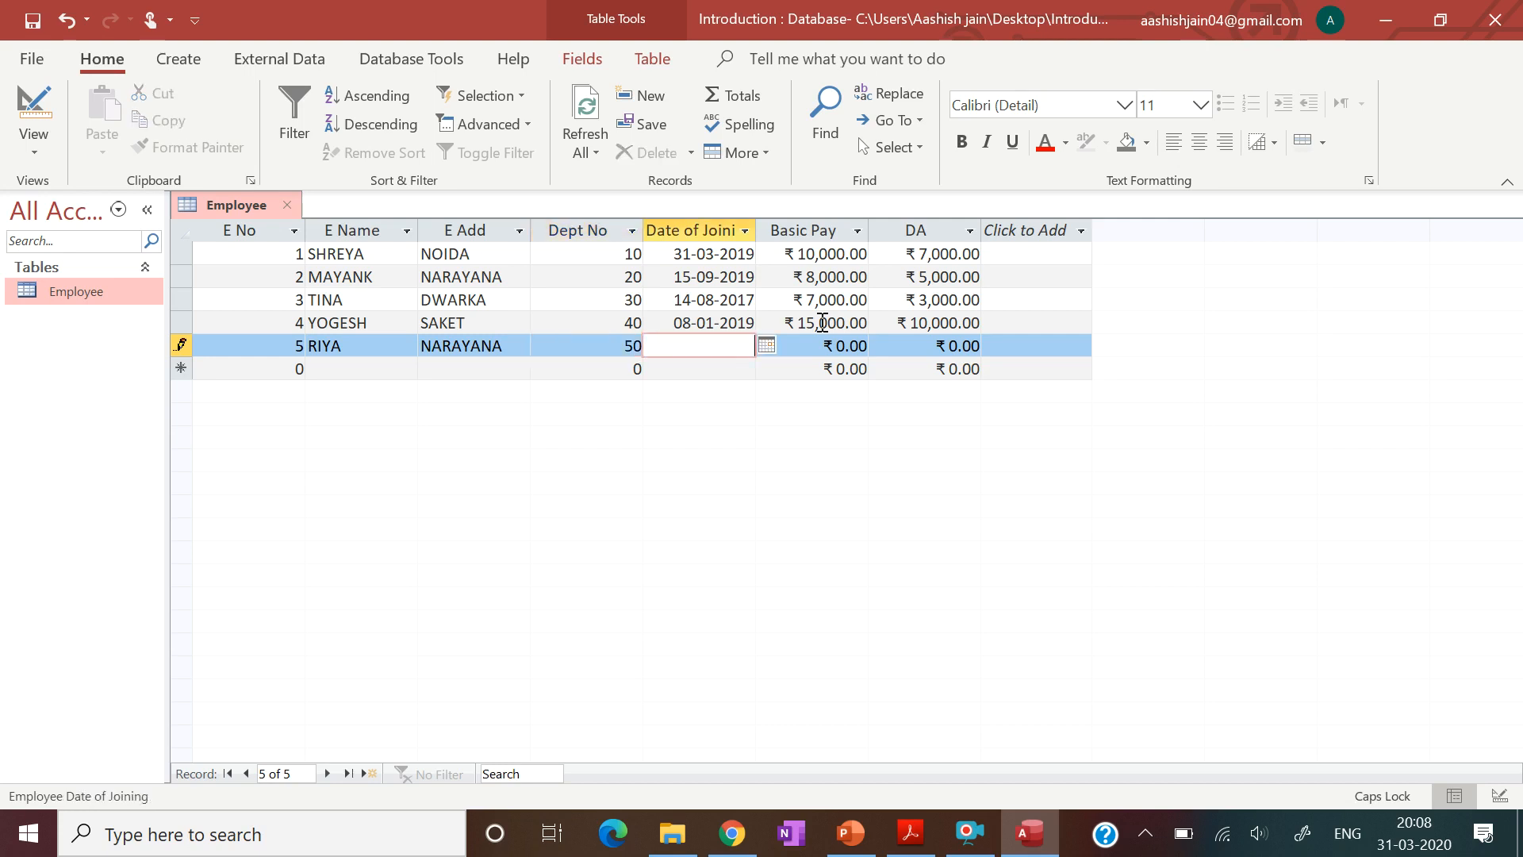
# - Complete the fifth record with Date of Joining 22-10-2018, Basic Pay 20000 and DA 13000
pyautogui.write('22-10-2018')
pyautogui.press('Tab')
pyautogui.write('20000')
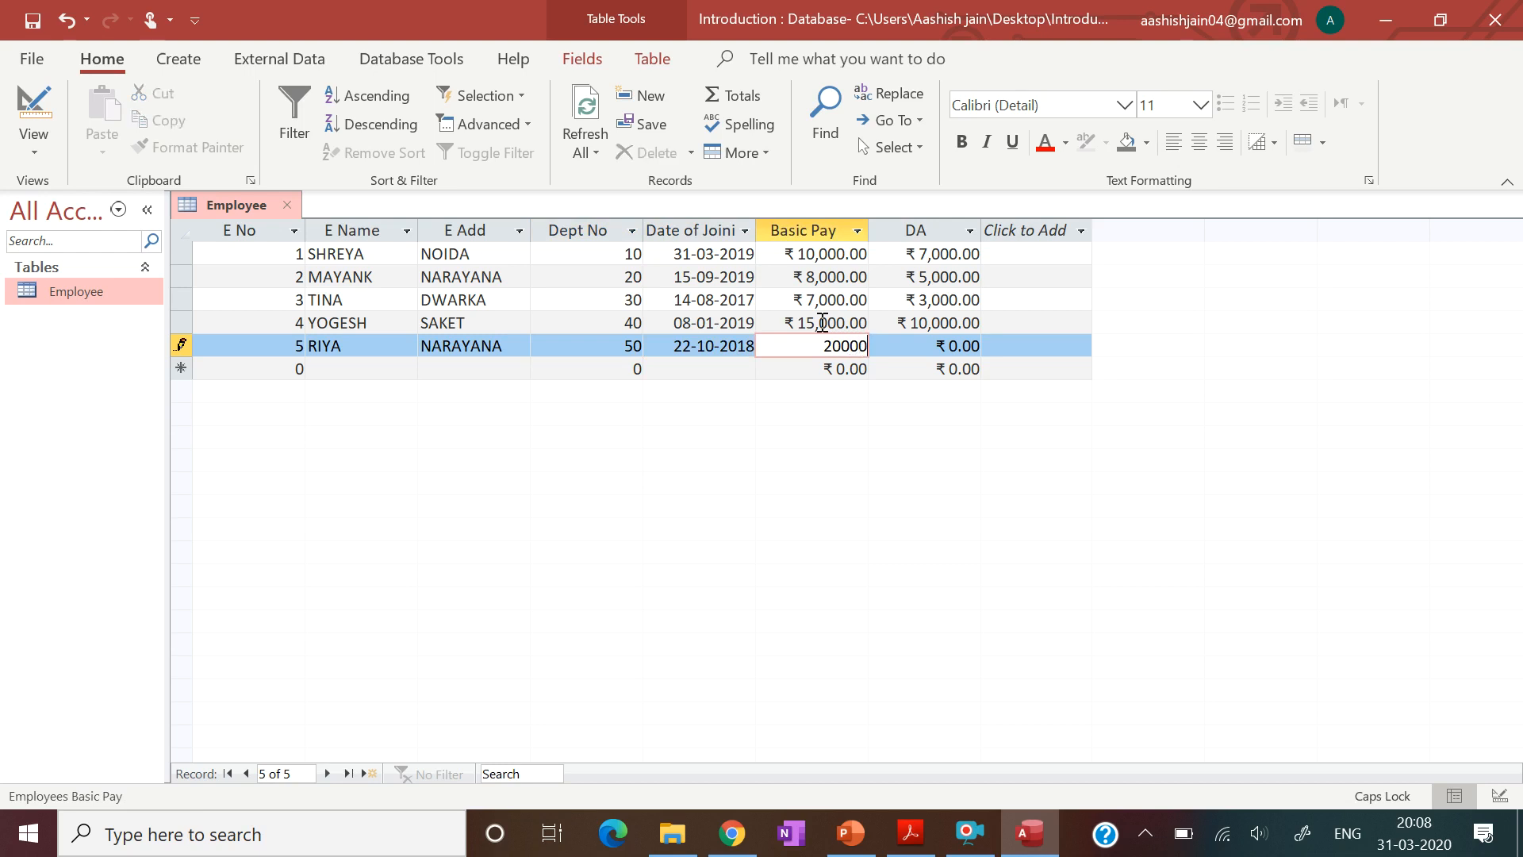
pyautogui.press('Tab')
pyautogui.write('13000')
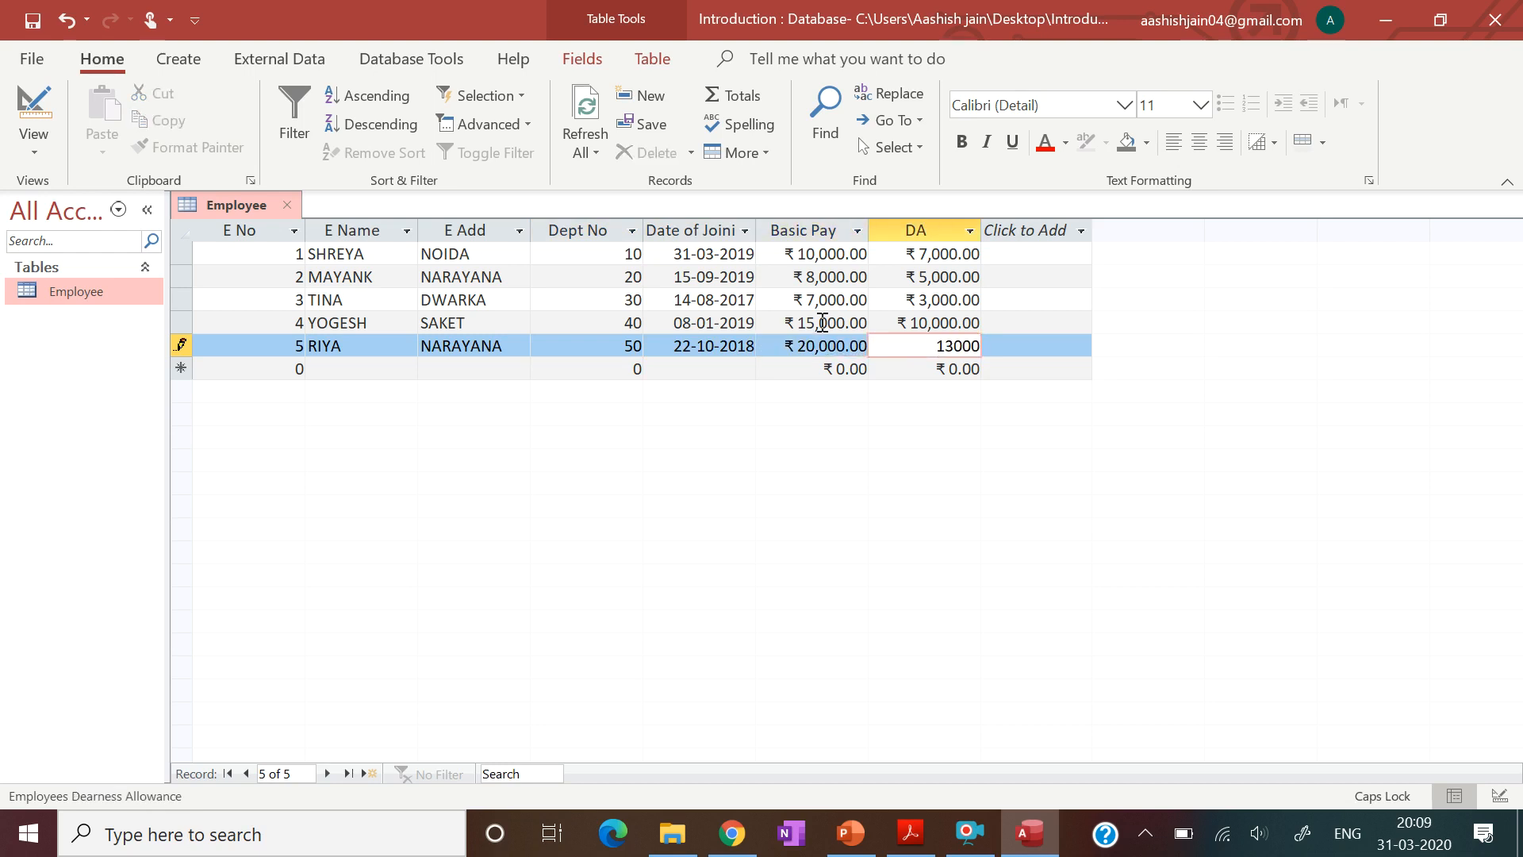
pyautogui.press('Tab')
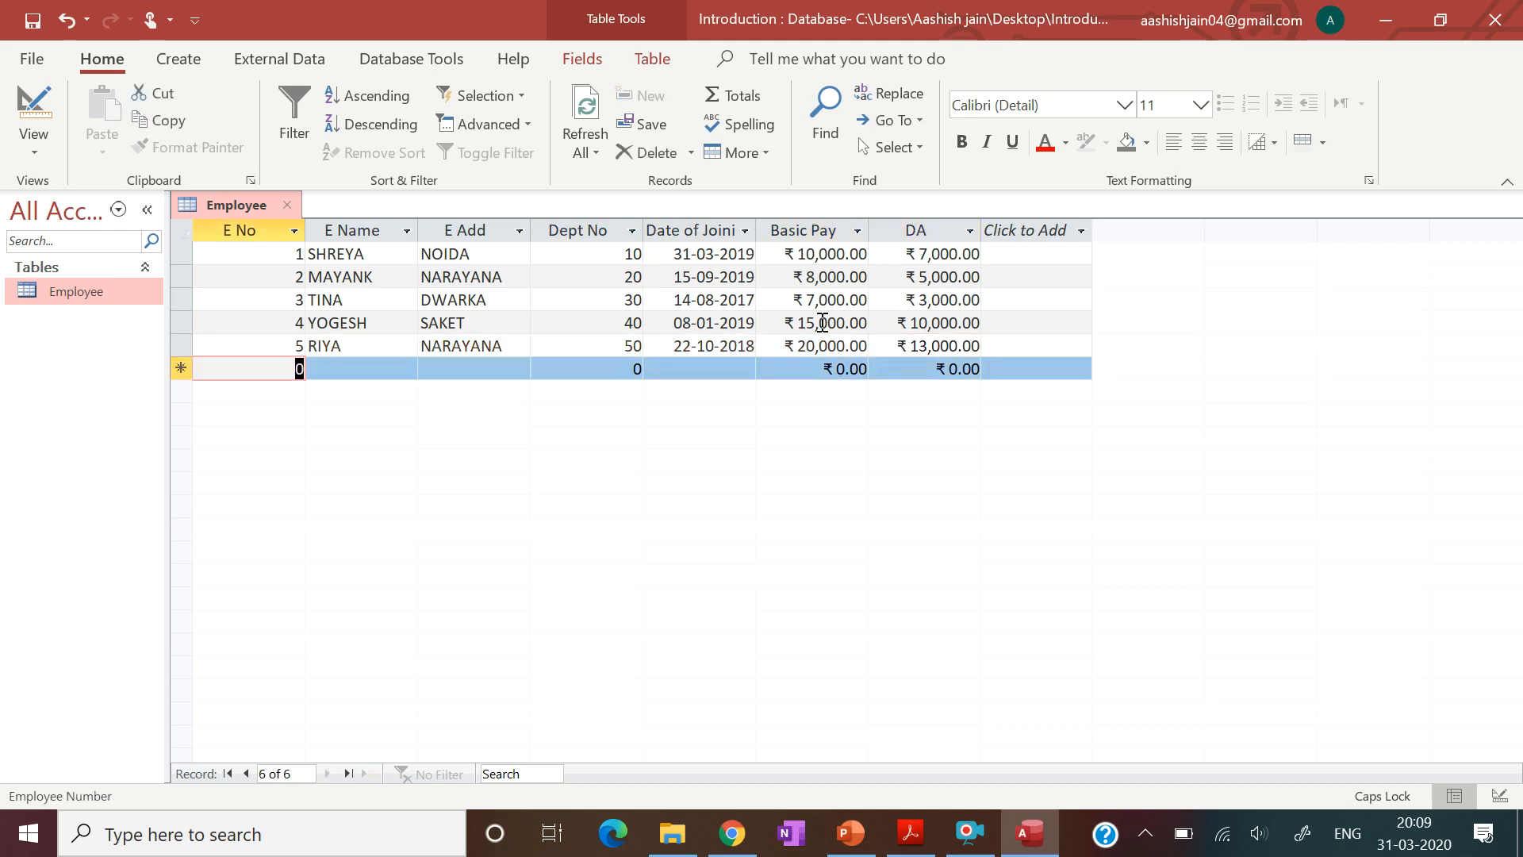
# - Start a sixth record with E No 6, the employee's name and address, and Dept No 60
pyautogui.write('5')
pyautogui.press('BackSpace')
pyautogui.write('6')
pyautogui.press('Tab')
pyautogui.write('M')
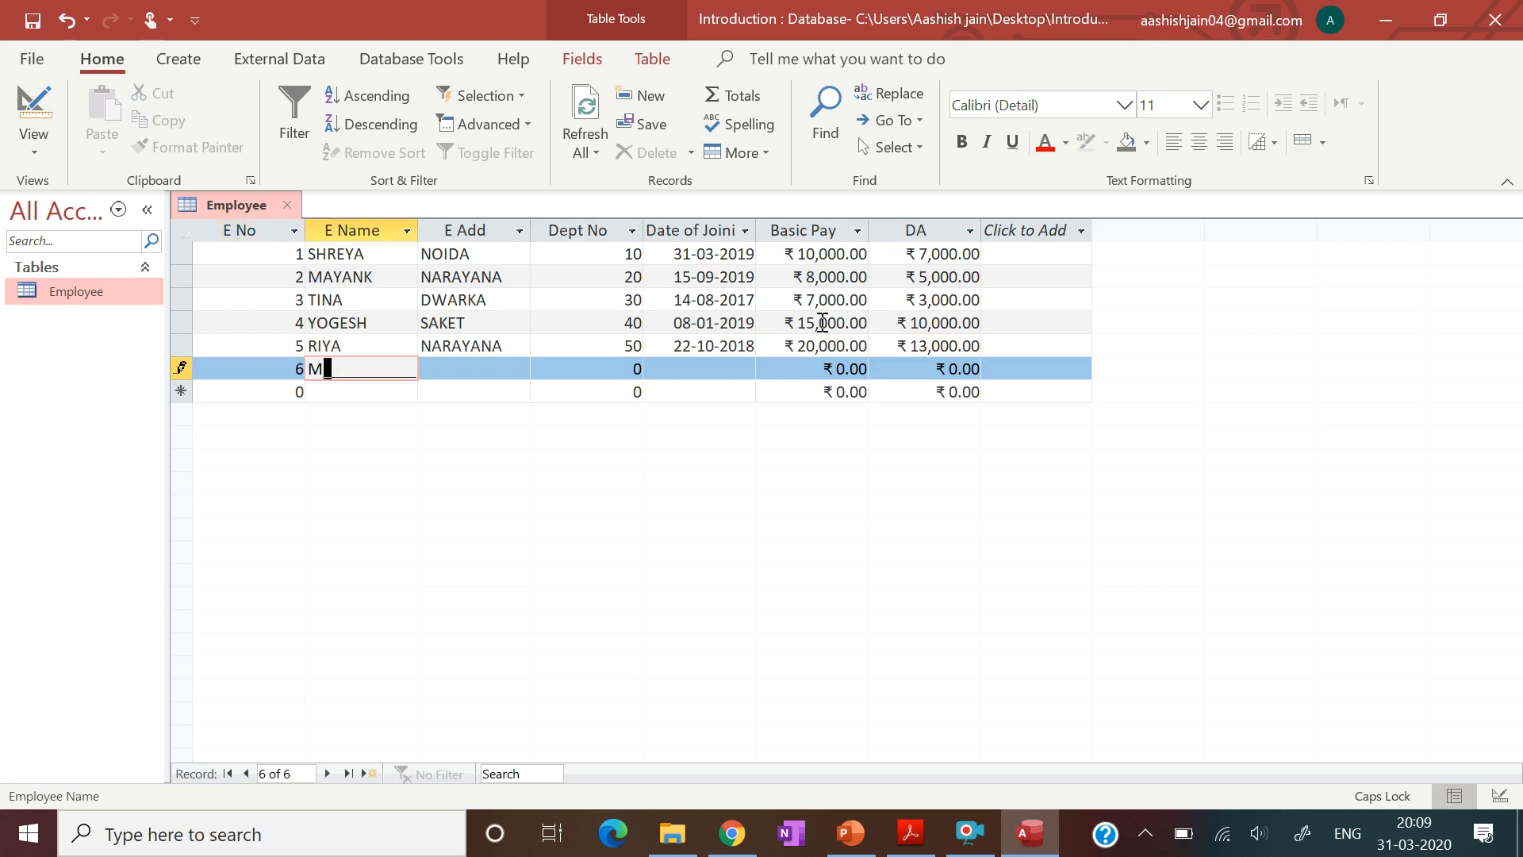
pyautogui.write('ANISH')
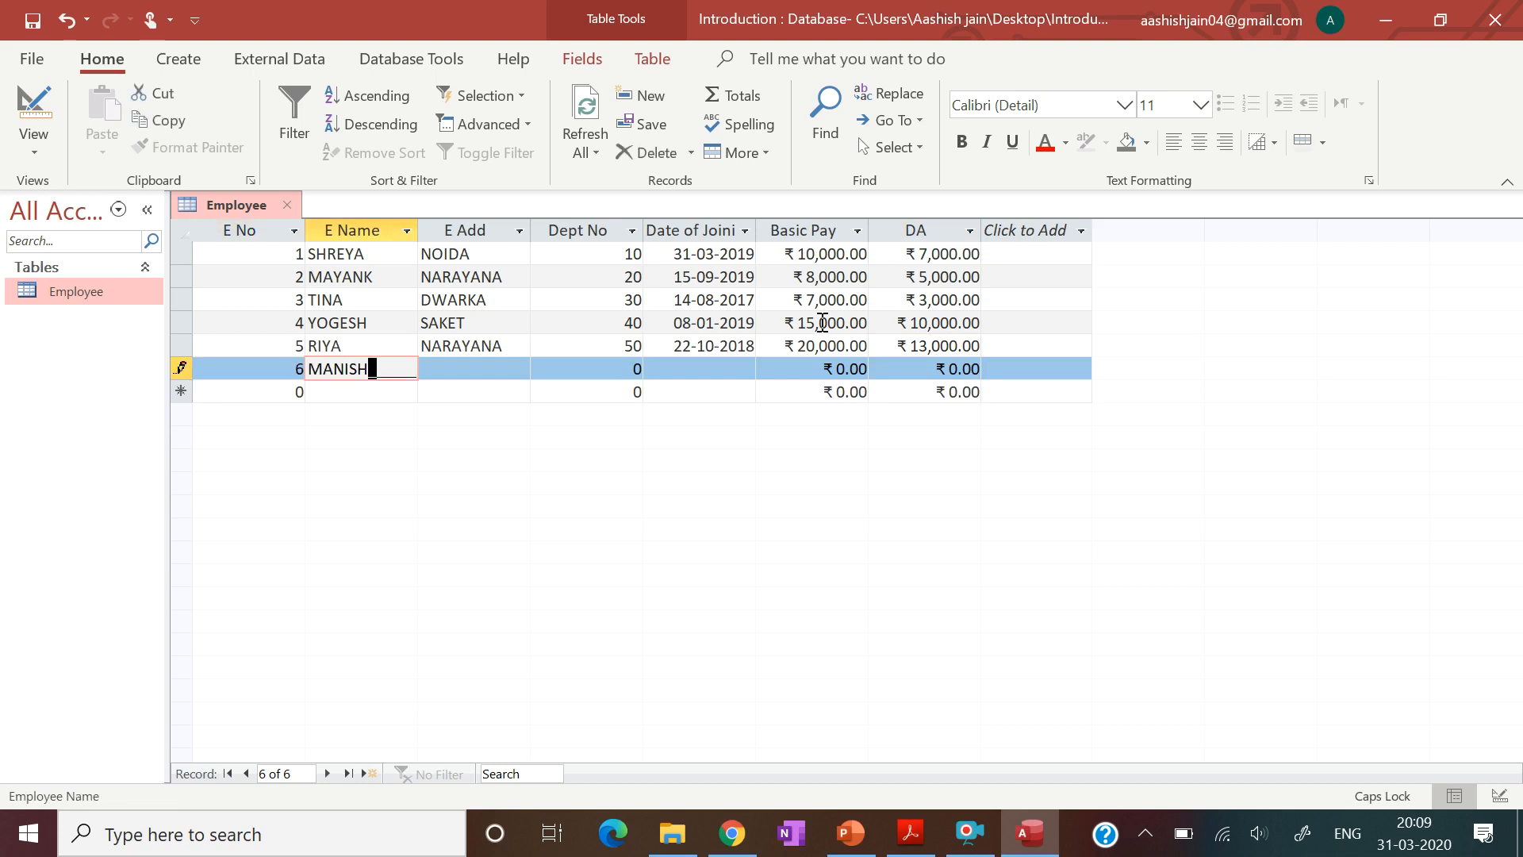
pyautogui.press('Tab')
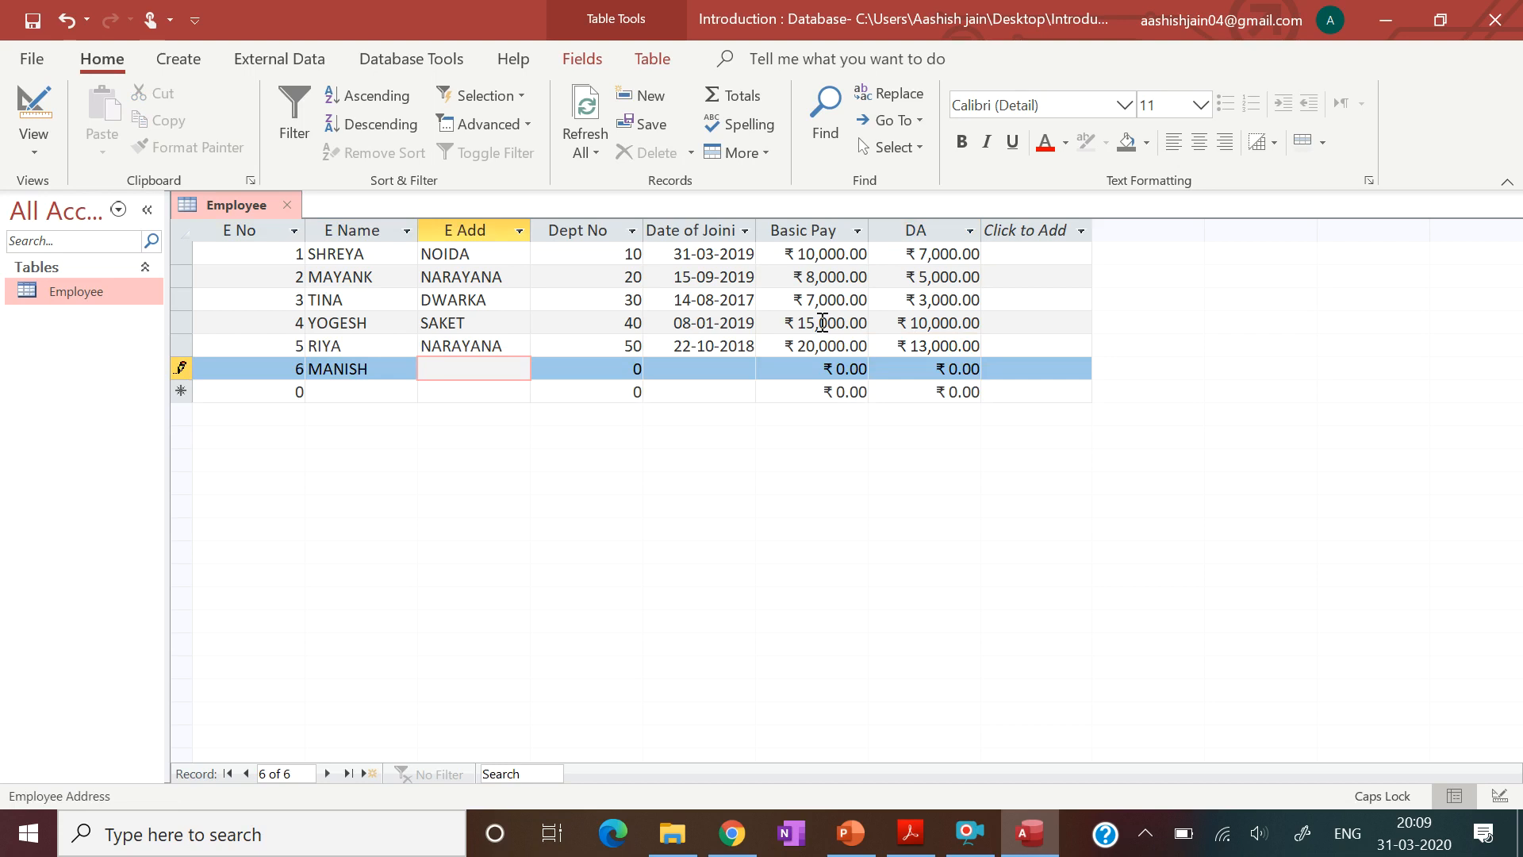
pyautogui.write('SAKET')
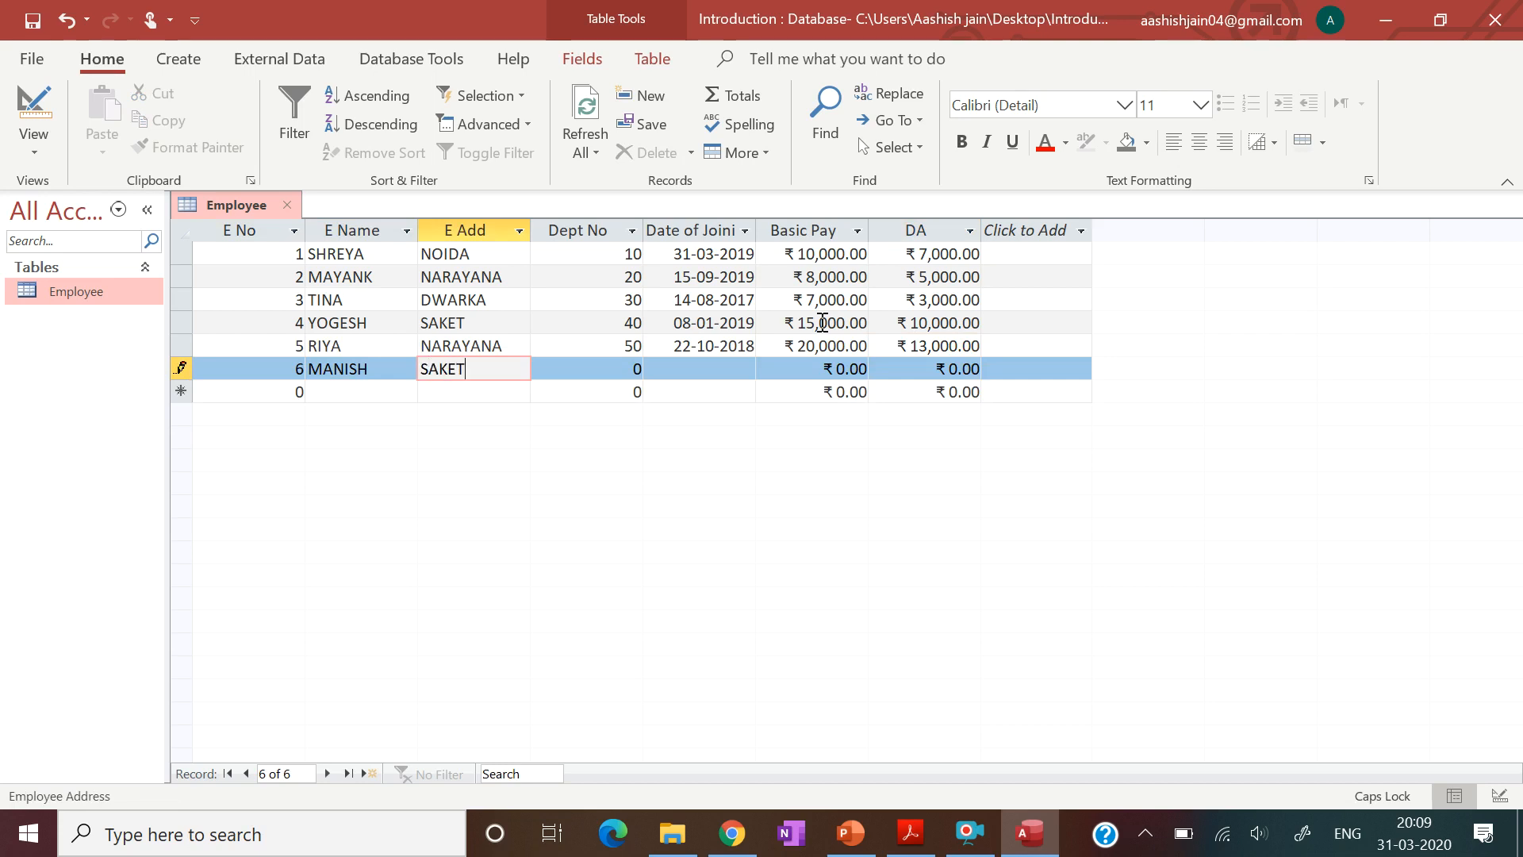
pyautogui.press('Tab')
pyautogui.write('60')
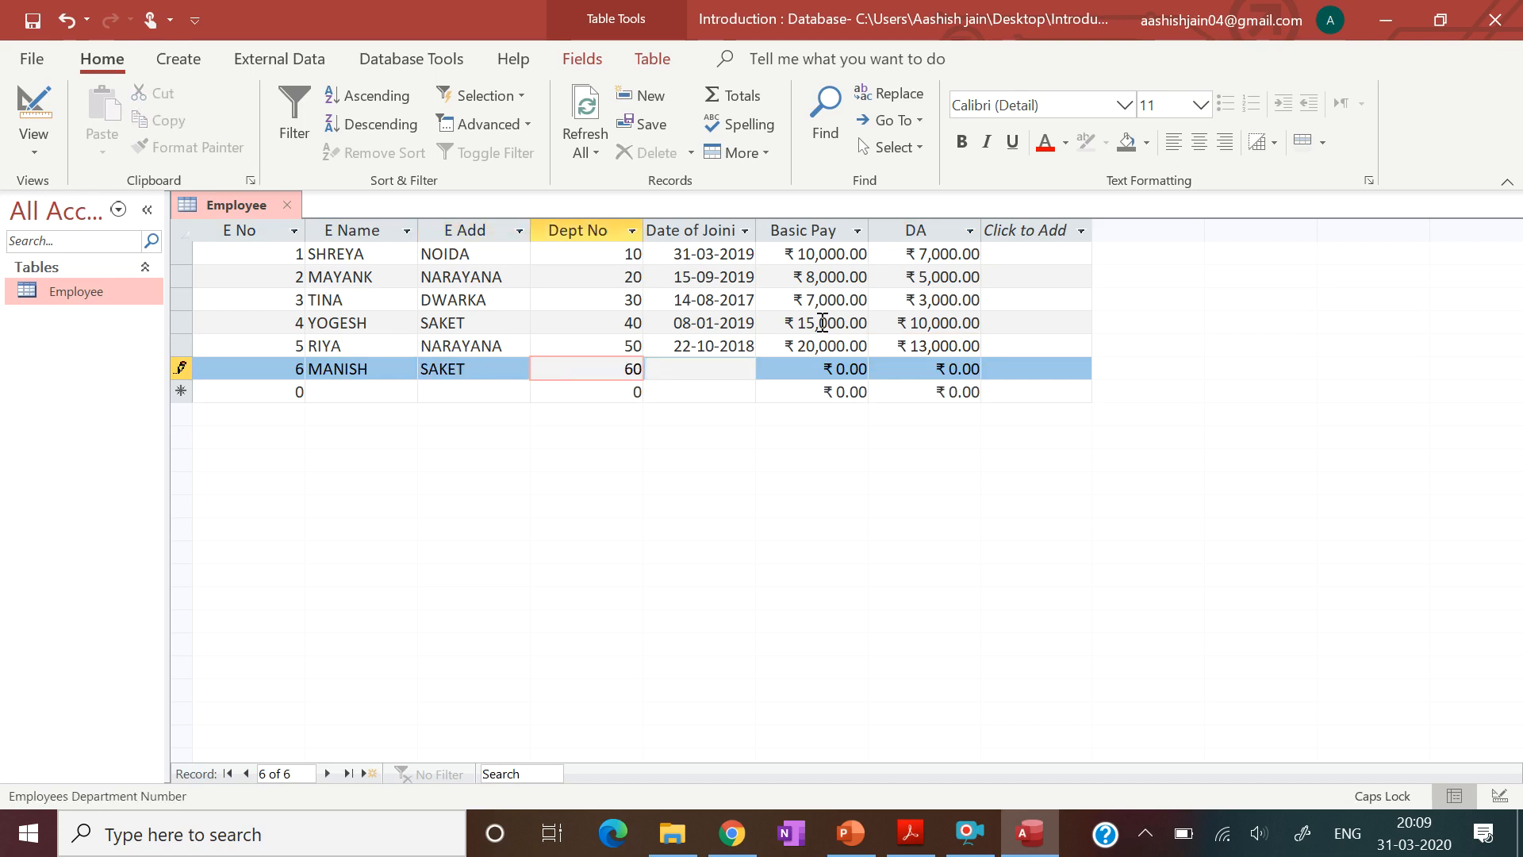
pyautogui.press('Tab')
# - Complete the sixth record with Date of Joining 13-05-2018, Basic Pay 22000 and DA 14000
pyautogui.write('13')
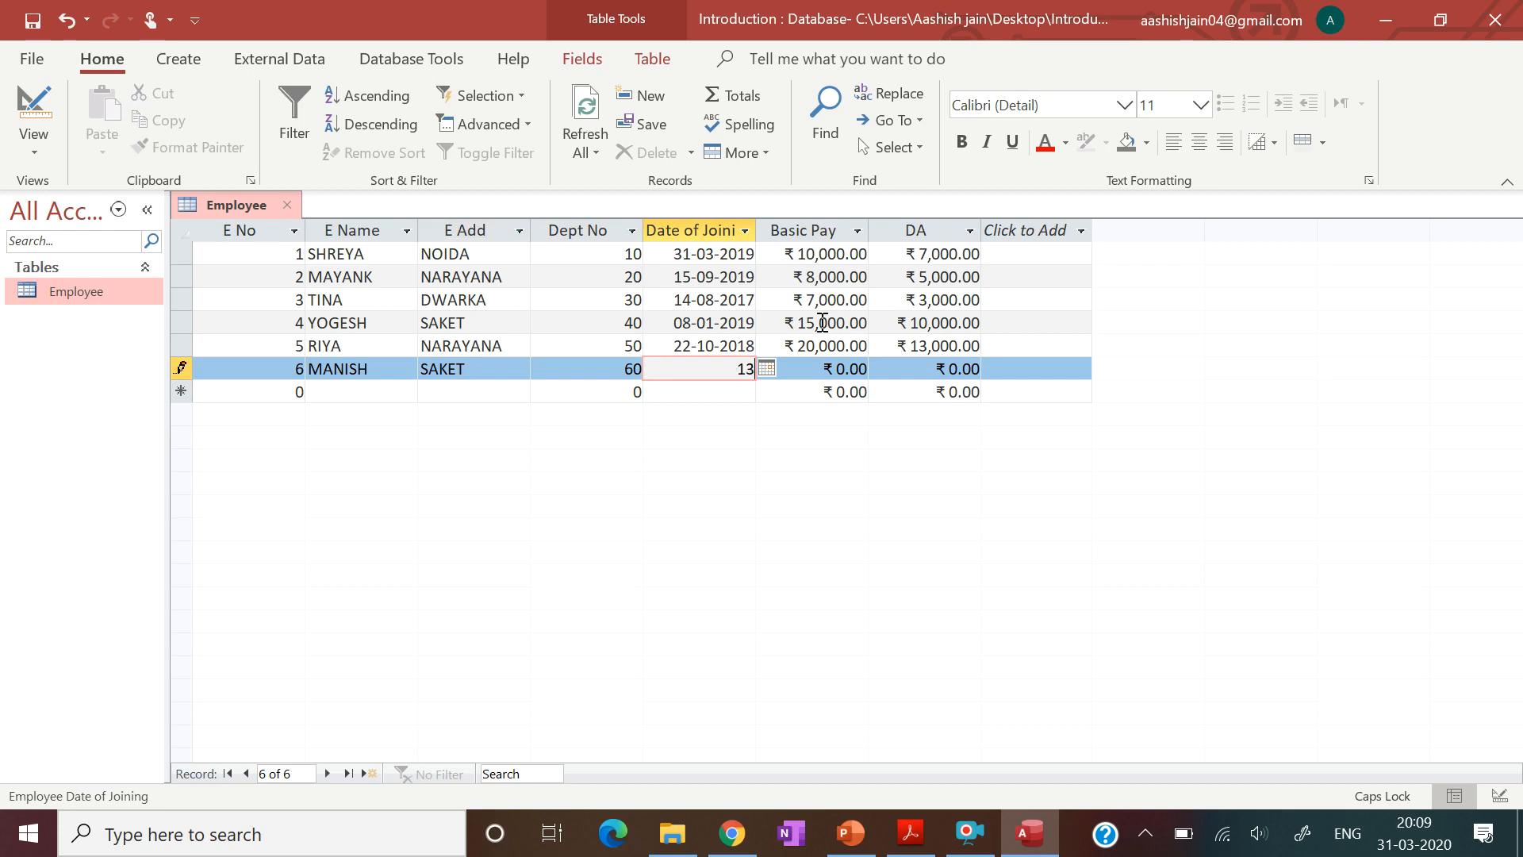
pyautogui.write('-05-2018')
pyautogui.press('Tab')
pyautogui.write('22000')
pyautogui.press('Tab')
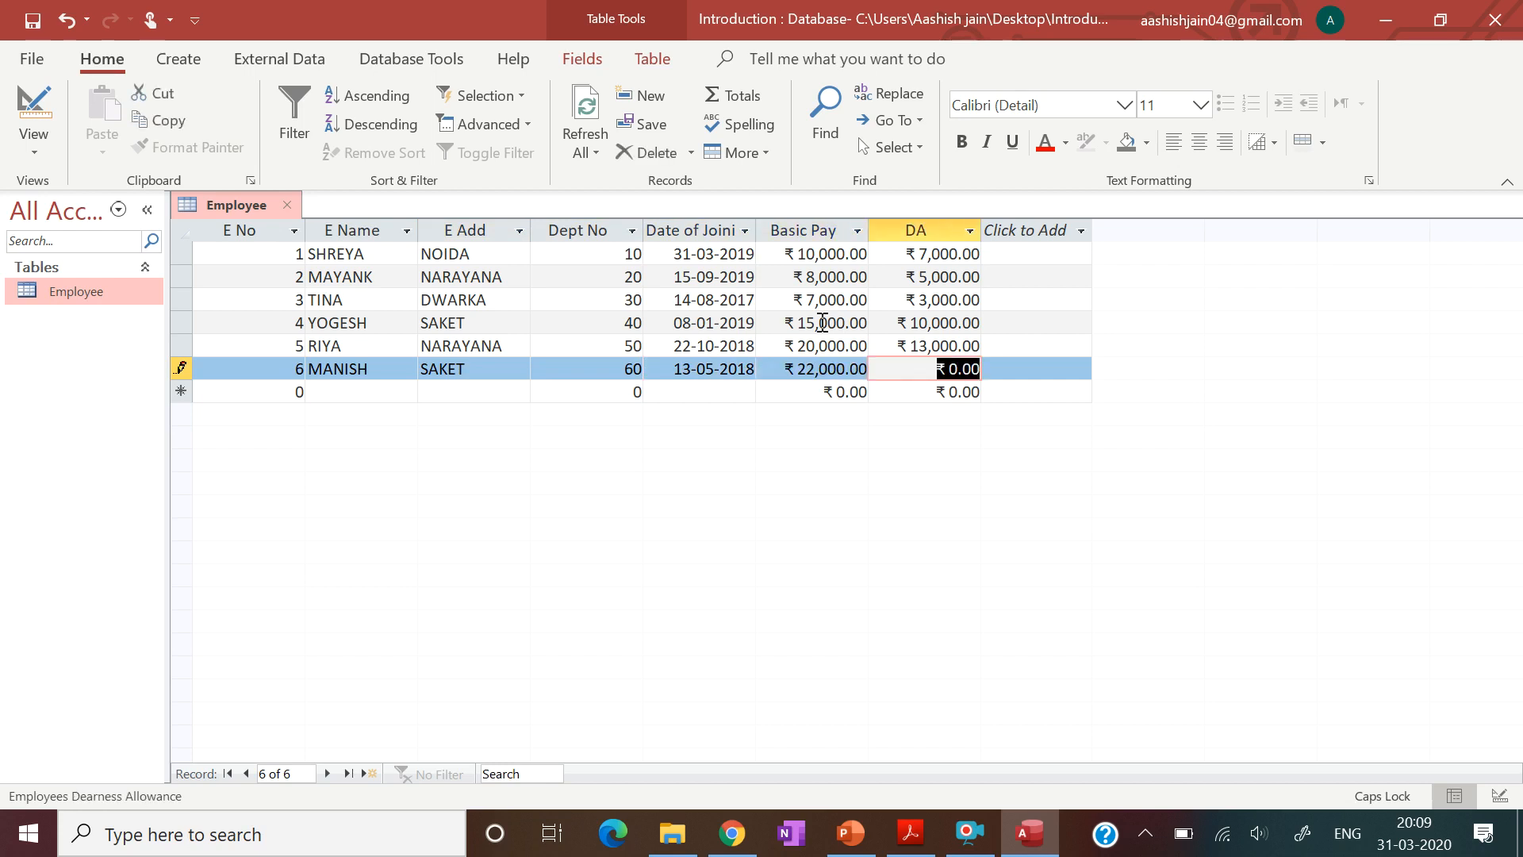
pyautogui.write('14,')
pyautogui.write('000')
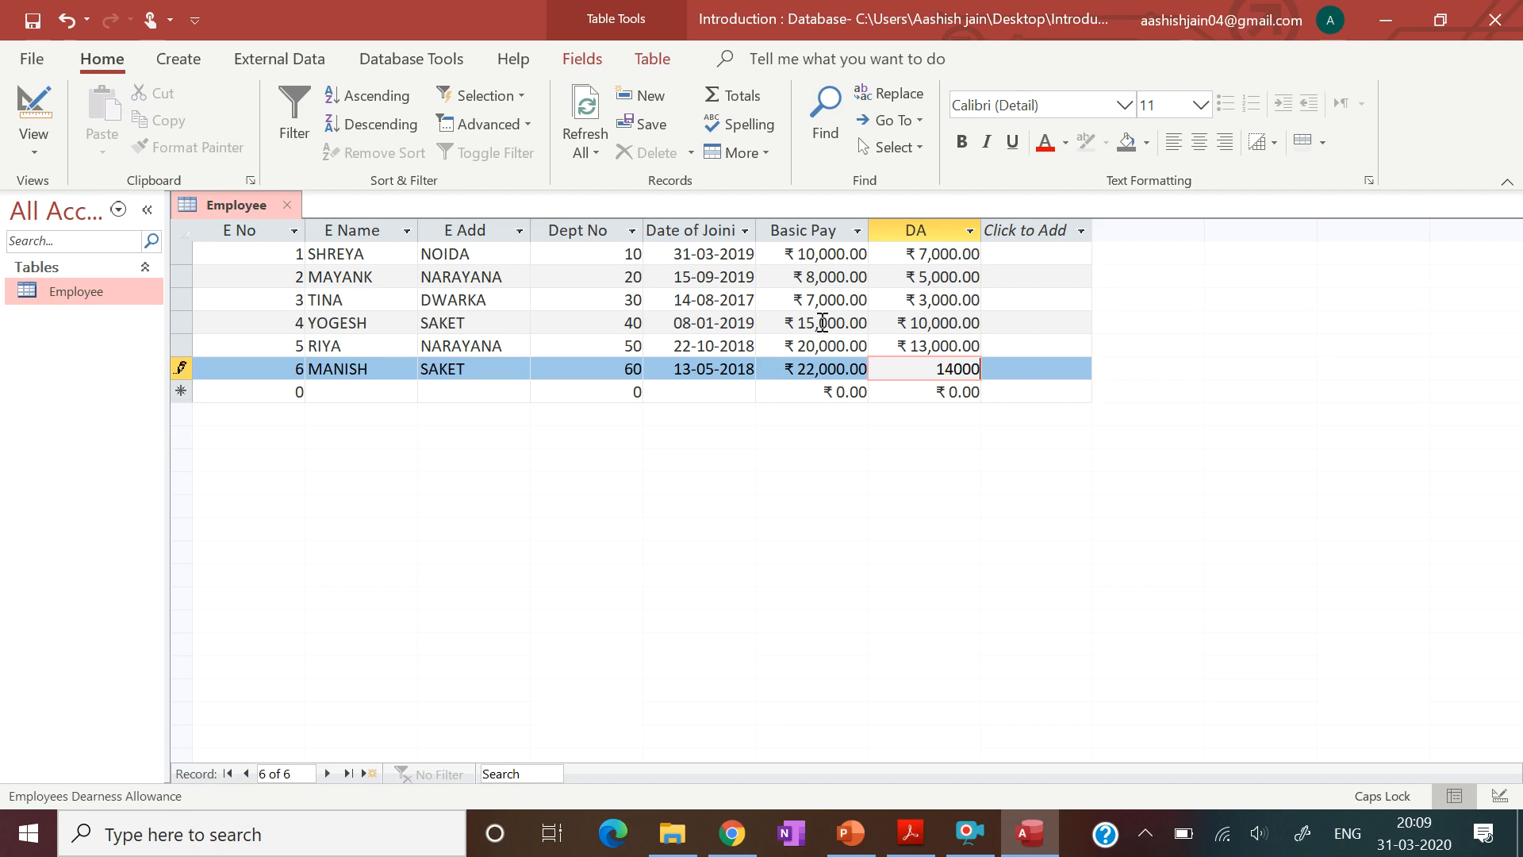
pyautogui.press('Tab')
# - Start a seventh record with E No 7, the employee's name and address, and Dept No 70
pyautogui.write('7')
pyautogui.press('Tab')
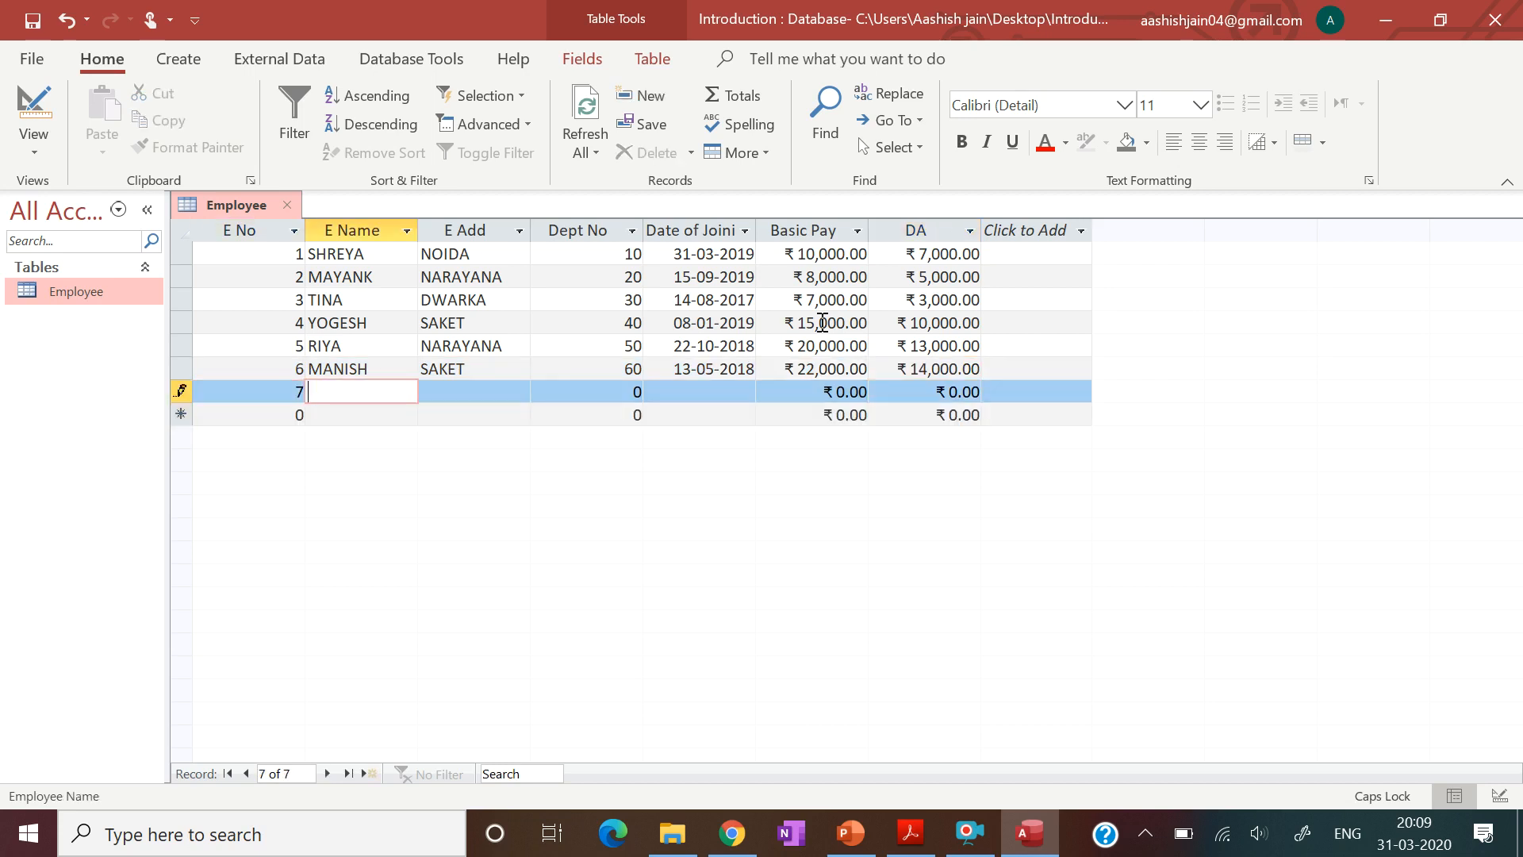
pyautogui.write('RAHU')
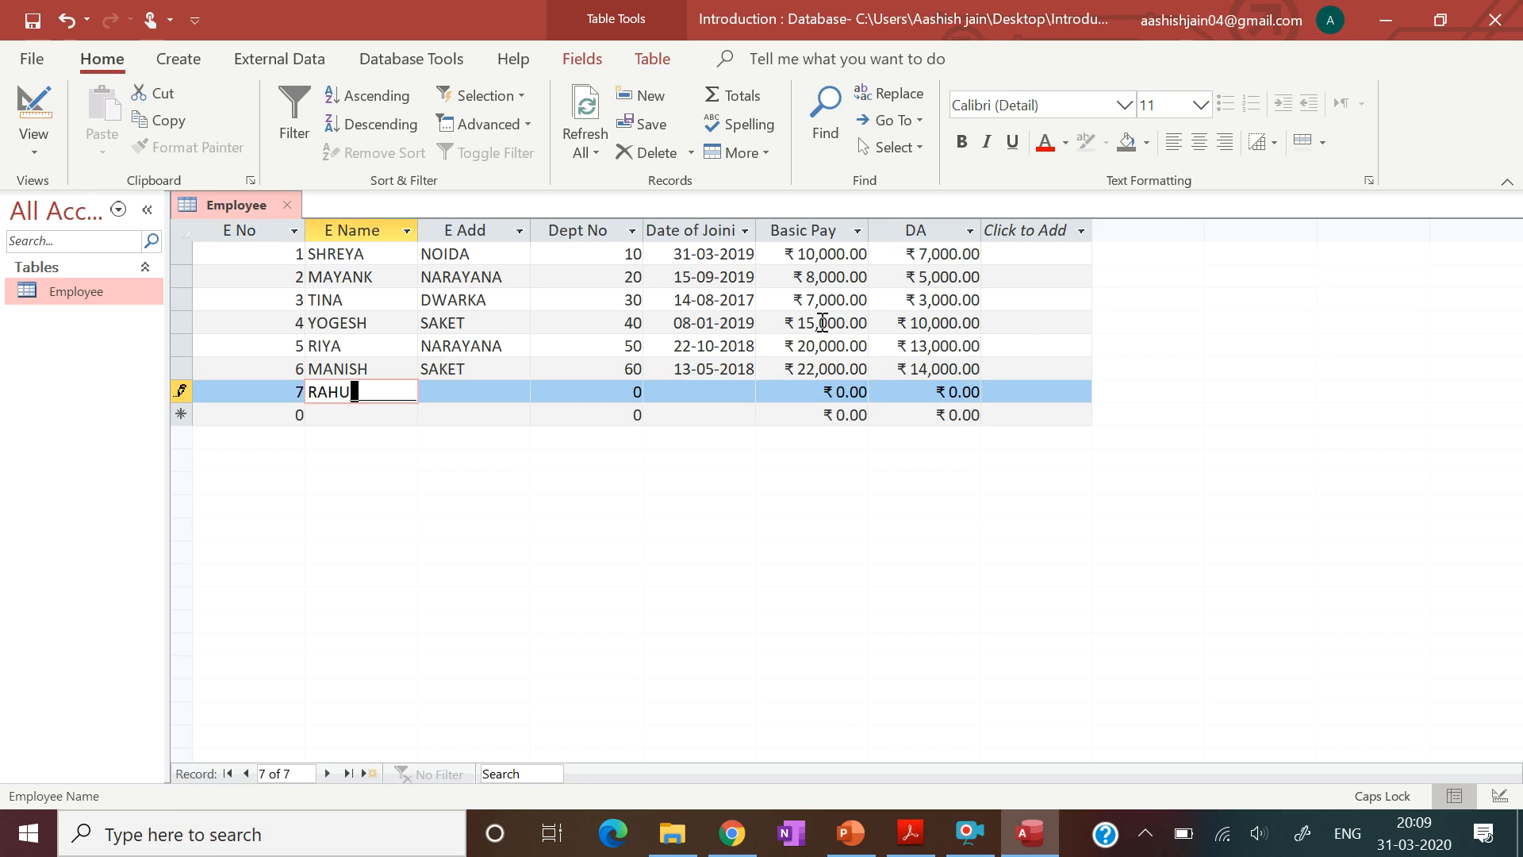
pyautogui.write('L')
pyautogui.press('Tab')
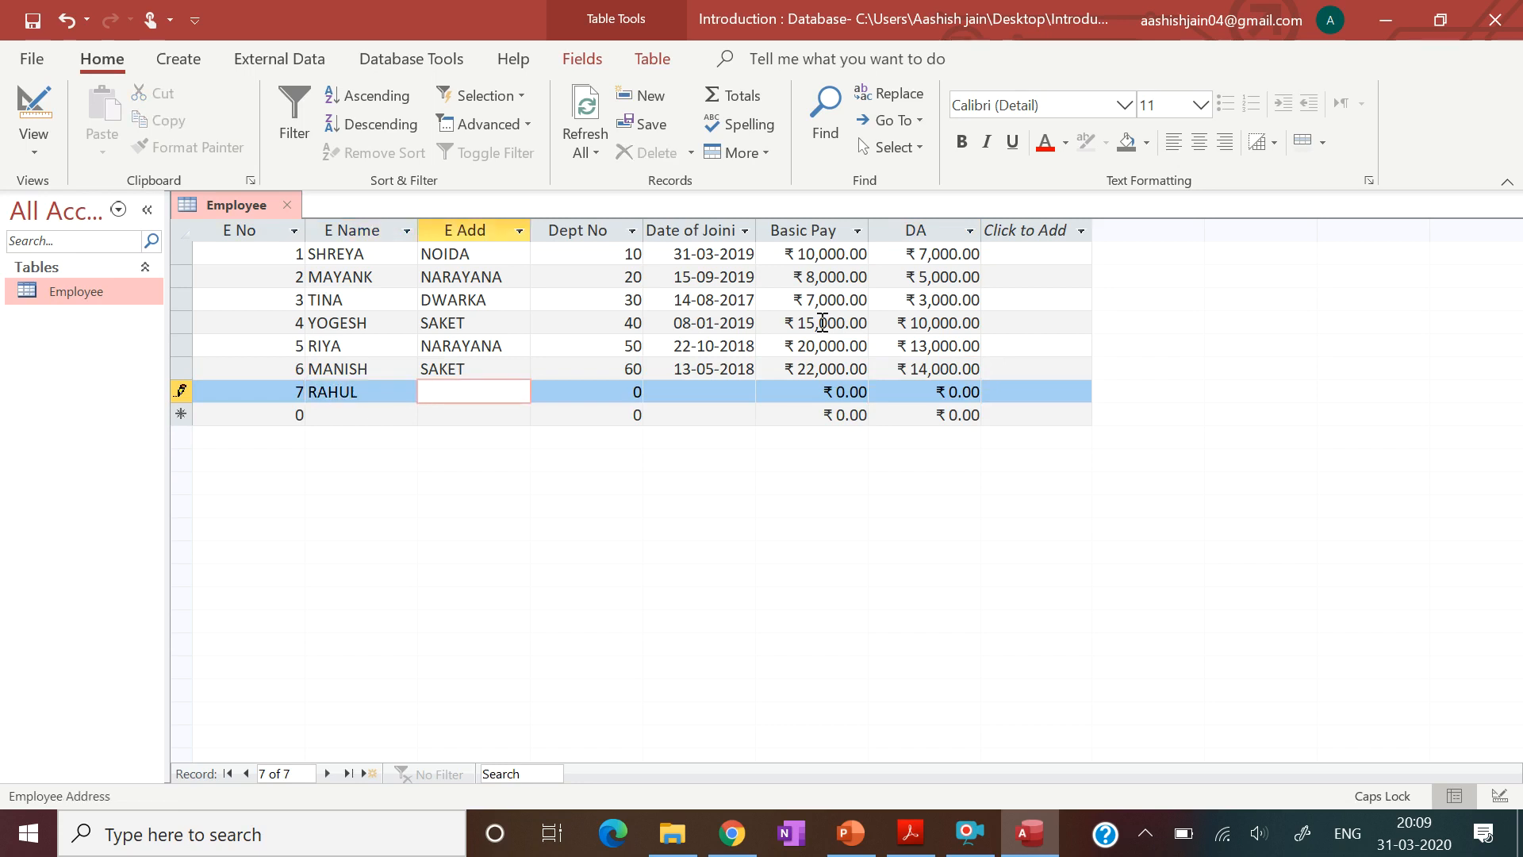
pyautogui.write('M')
pyautogui.press('BackSpace')
pyautogui.write('NOIDA')
pyautogui.press('Tab')
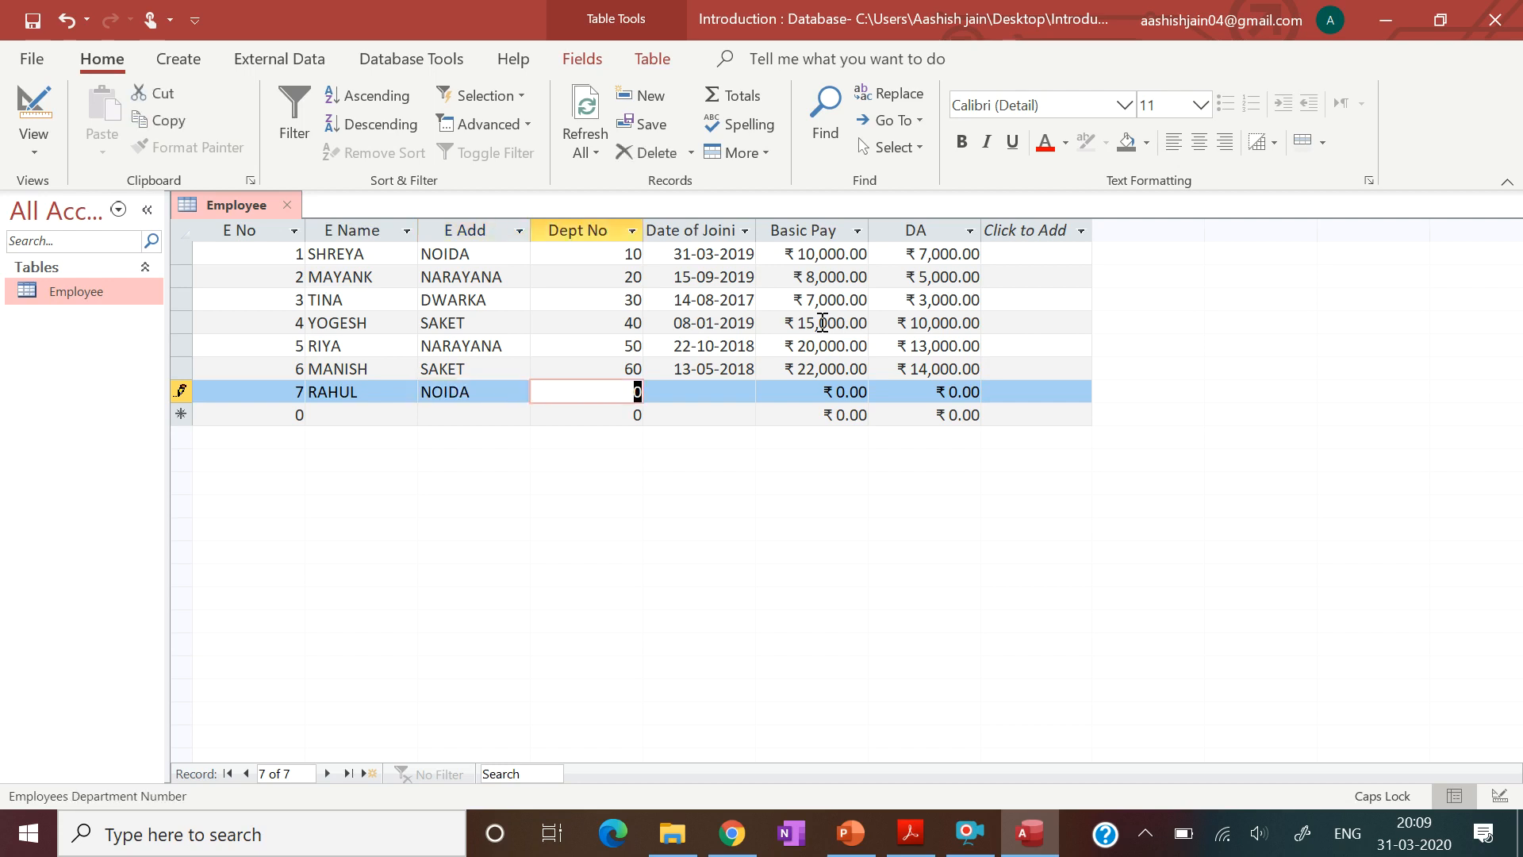
pyautogui.write('70')
pyautogui.press('Tab')
# - Complete the seventh record with Date of Joining 16-09-2019, Basic Pay 30000 and DA 20000
pyautogui.write('16-0')
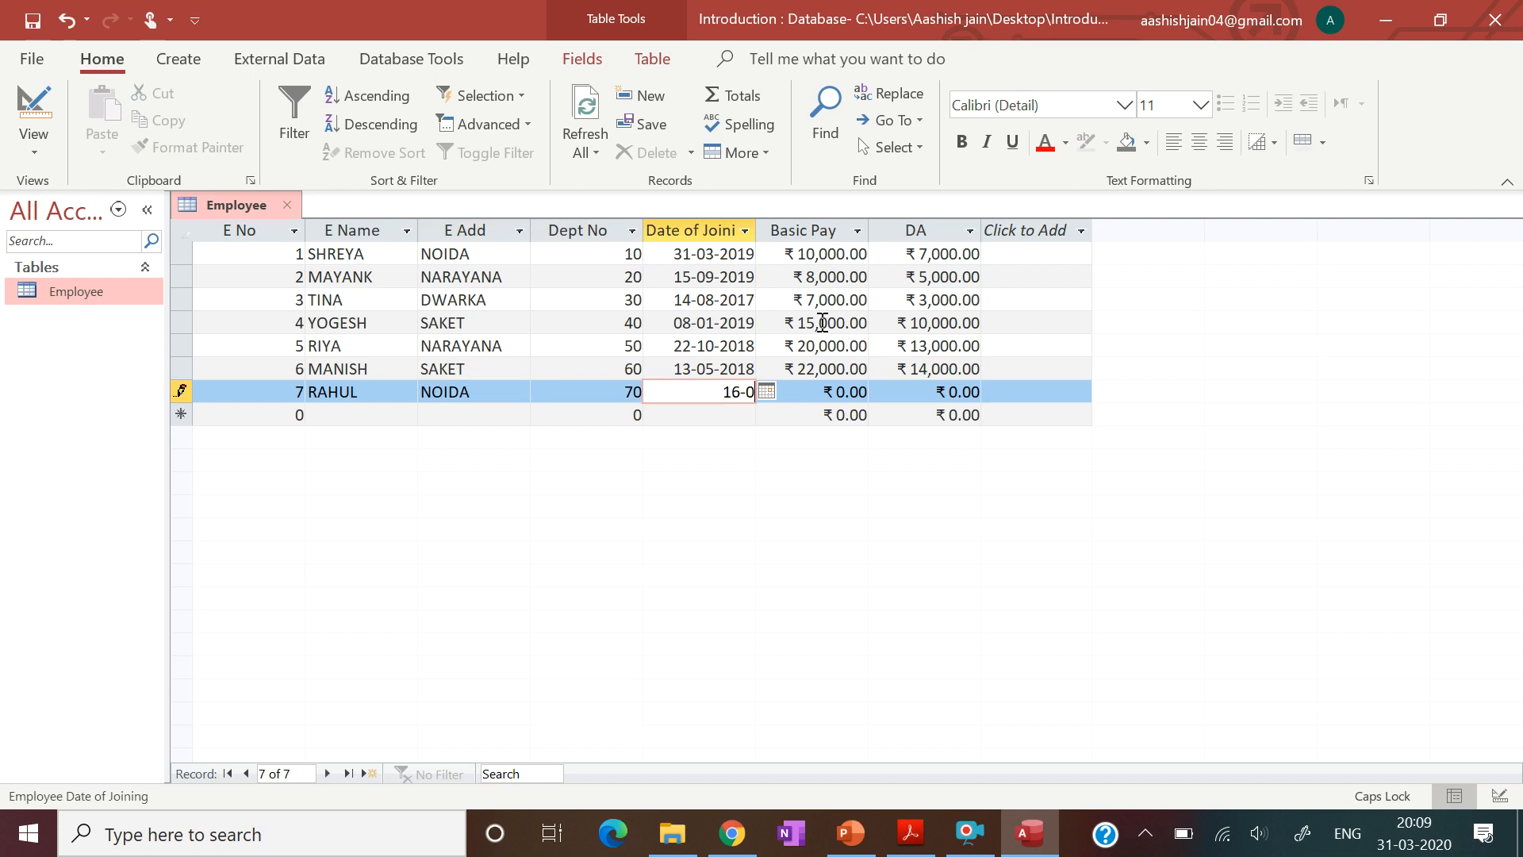
pyautogui.write('9-')
pyautogui.write('201')
pyautogui.write('9')
pyautogui.press('BackSpace')
pyautogui.write('9')
pyautogui.press('Tab')
pyautogui.write('2')
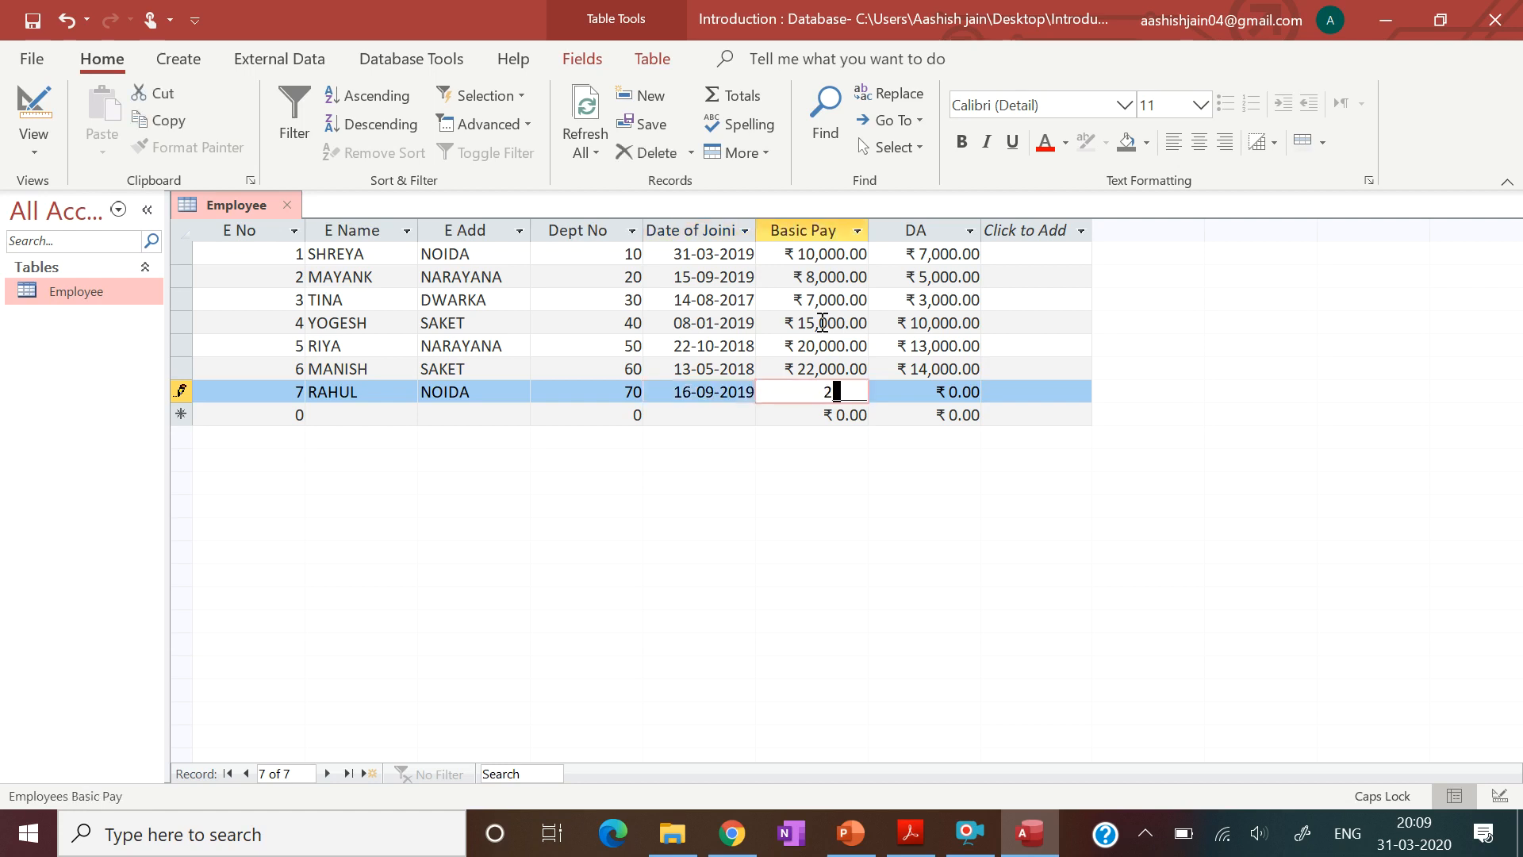
pyautogui.press('BackSpace')
pyautogui.write('30000')
pyautogui.press('Tab')
pyautogui.write('20000')
pyautogui.press('Tab')
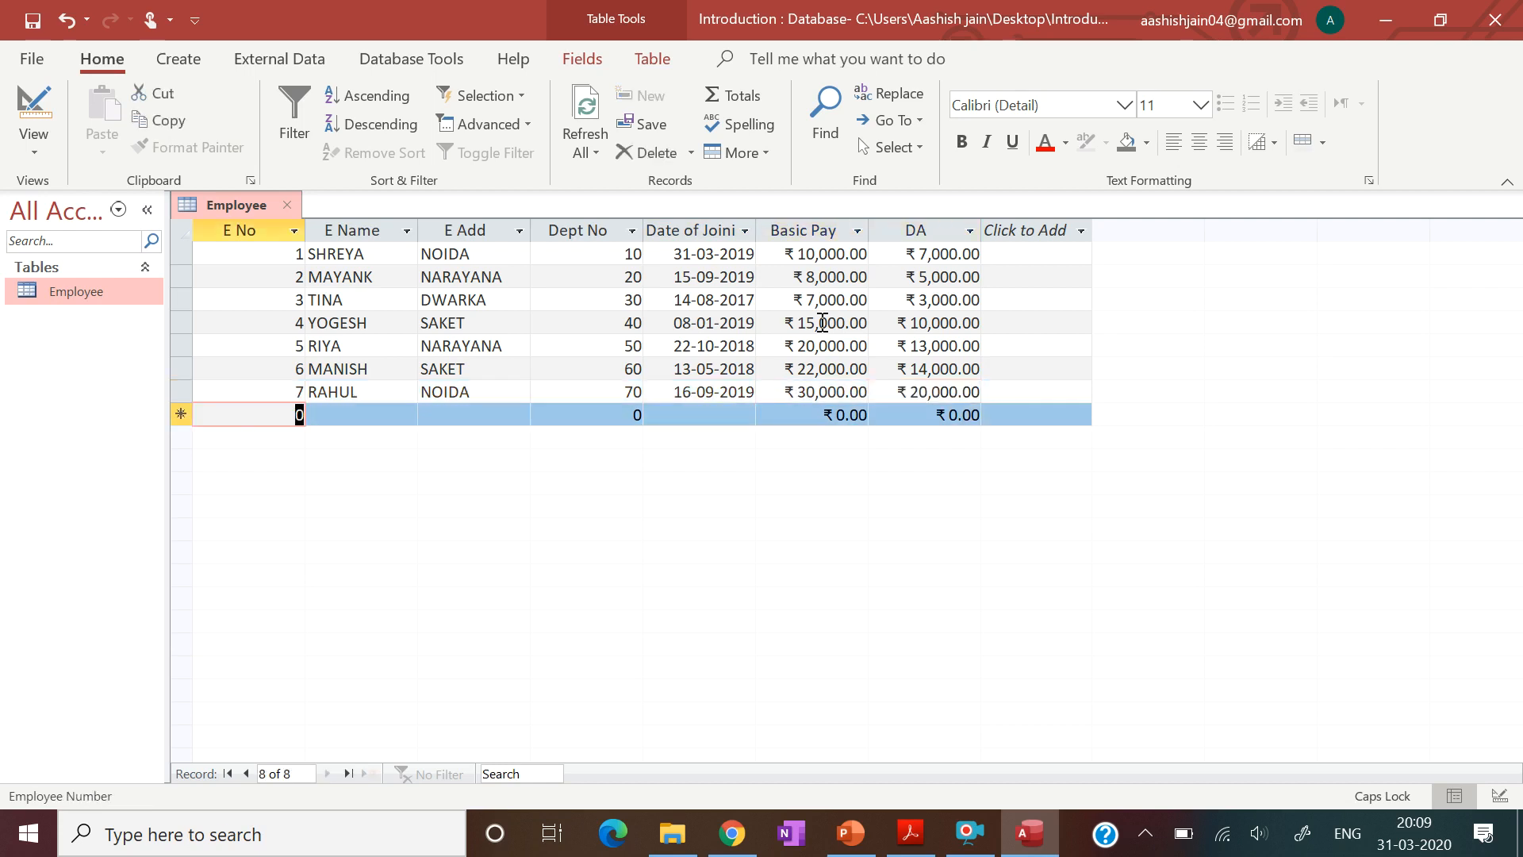
# - Start an eighth record with E No 8, the employee's name and address, and Dept No 80
pyautogui.write('8')
pyautogui.press('Tab')
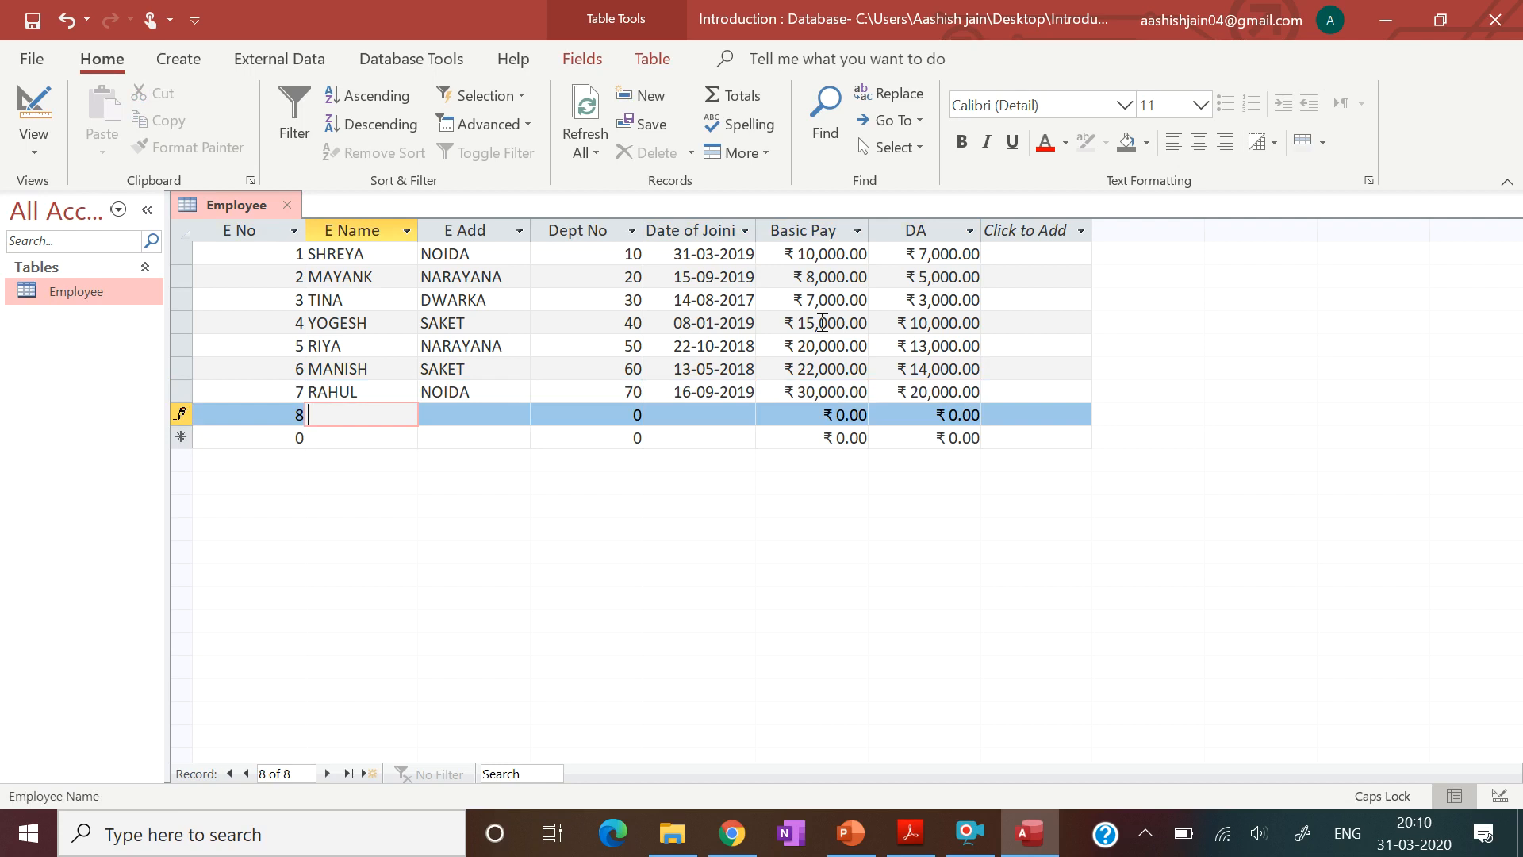
pyautogui.write('PRIYA')
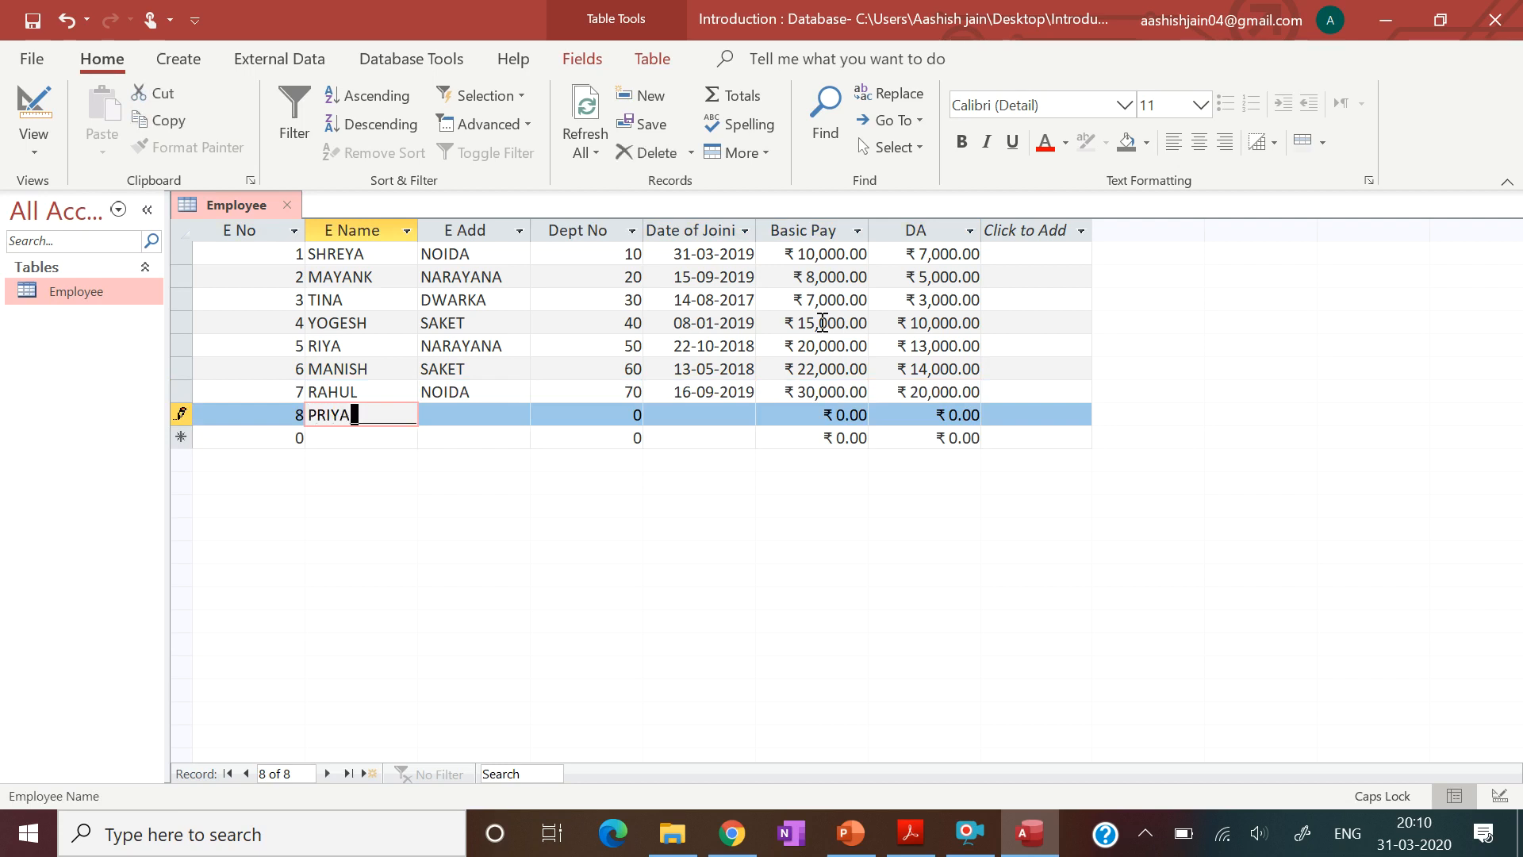
pyautogui.press('Tab')
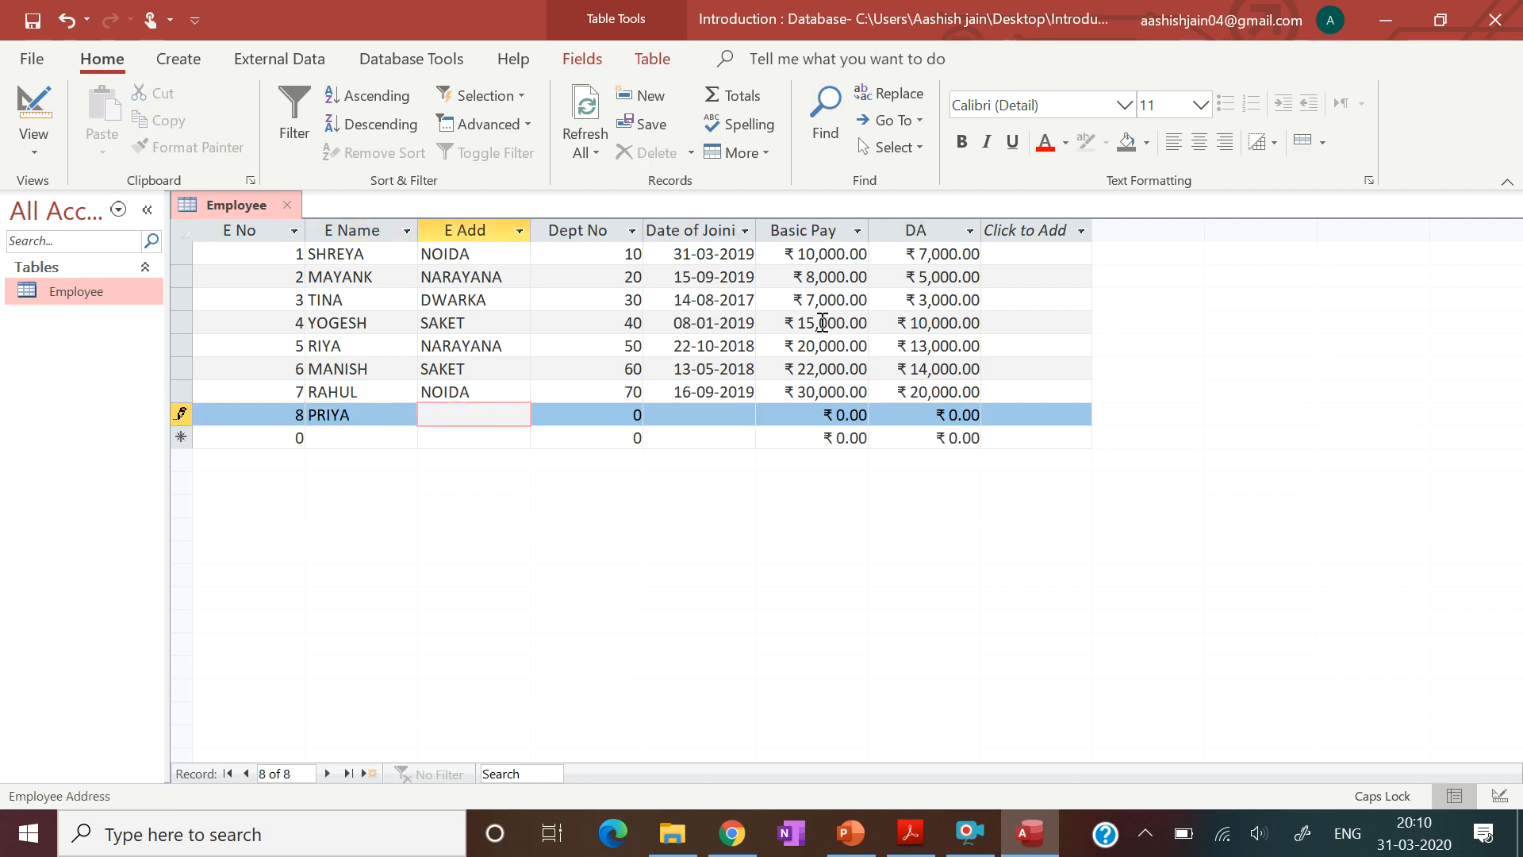
pyautogui.write('RAJOURI')
pyautogui.press('Tab')
pyautogui.write('80')
pyautogui.press('Tab')
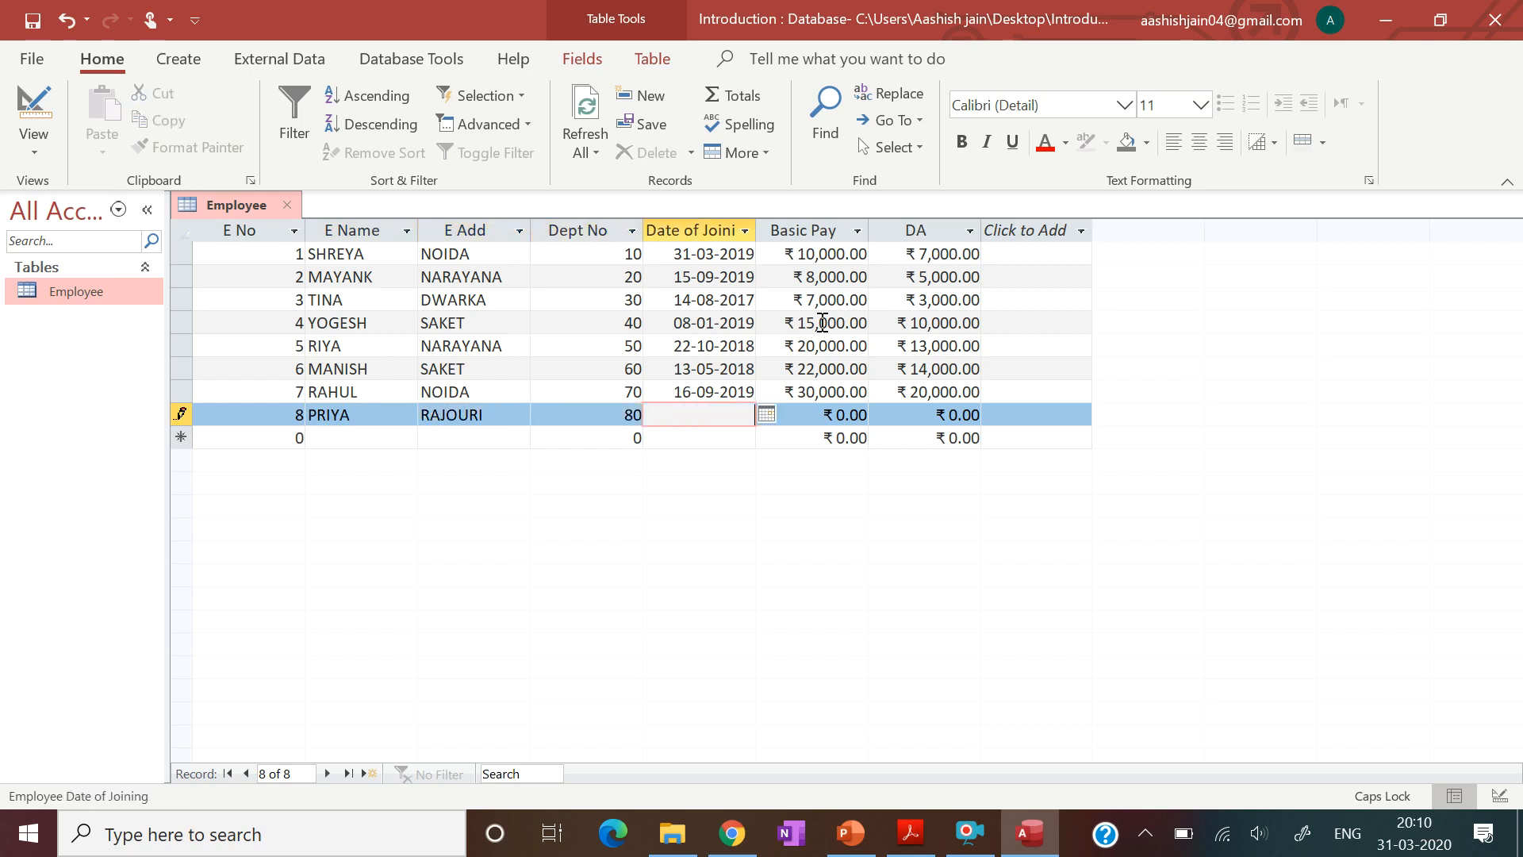
# - Complete the eighth record with Date of Joining 22-10-2019, Basic Pay 35000 and DA 22000
pyautogui.write('22-10-2019')
pyautogui.press('Tab')
pyautogui.write('35000')
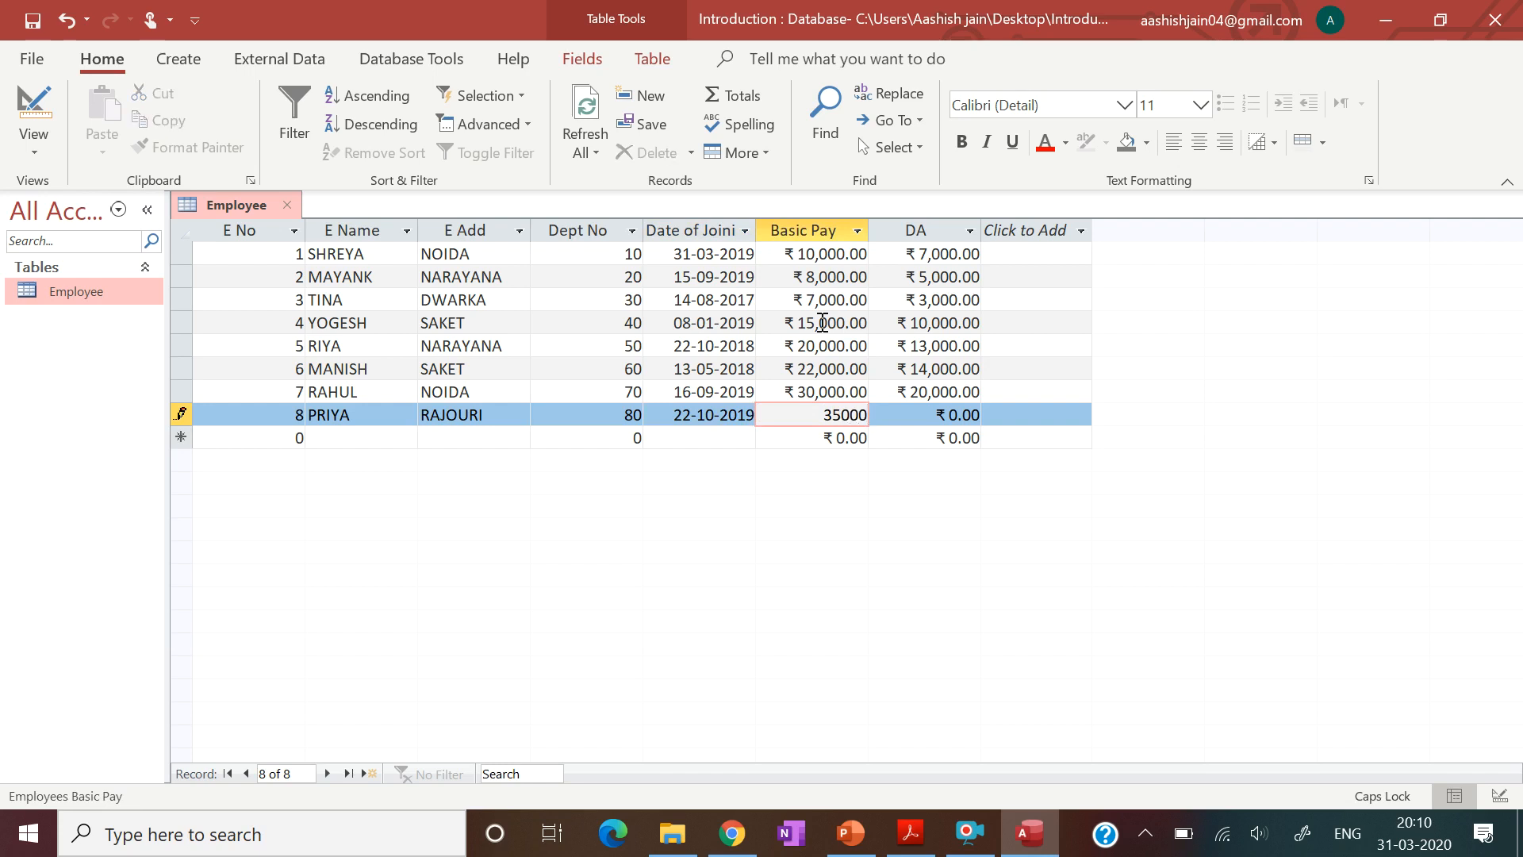
pyautogui.press('Tab')
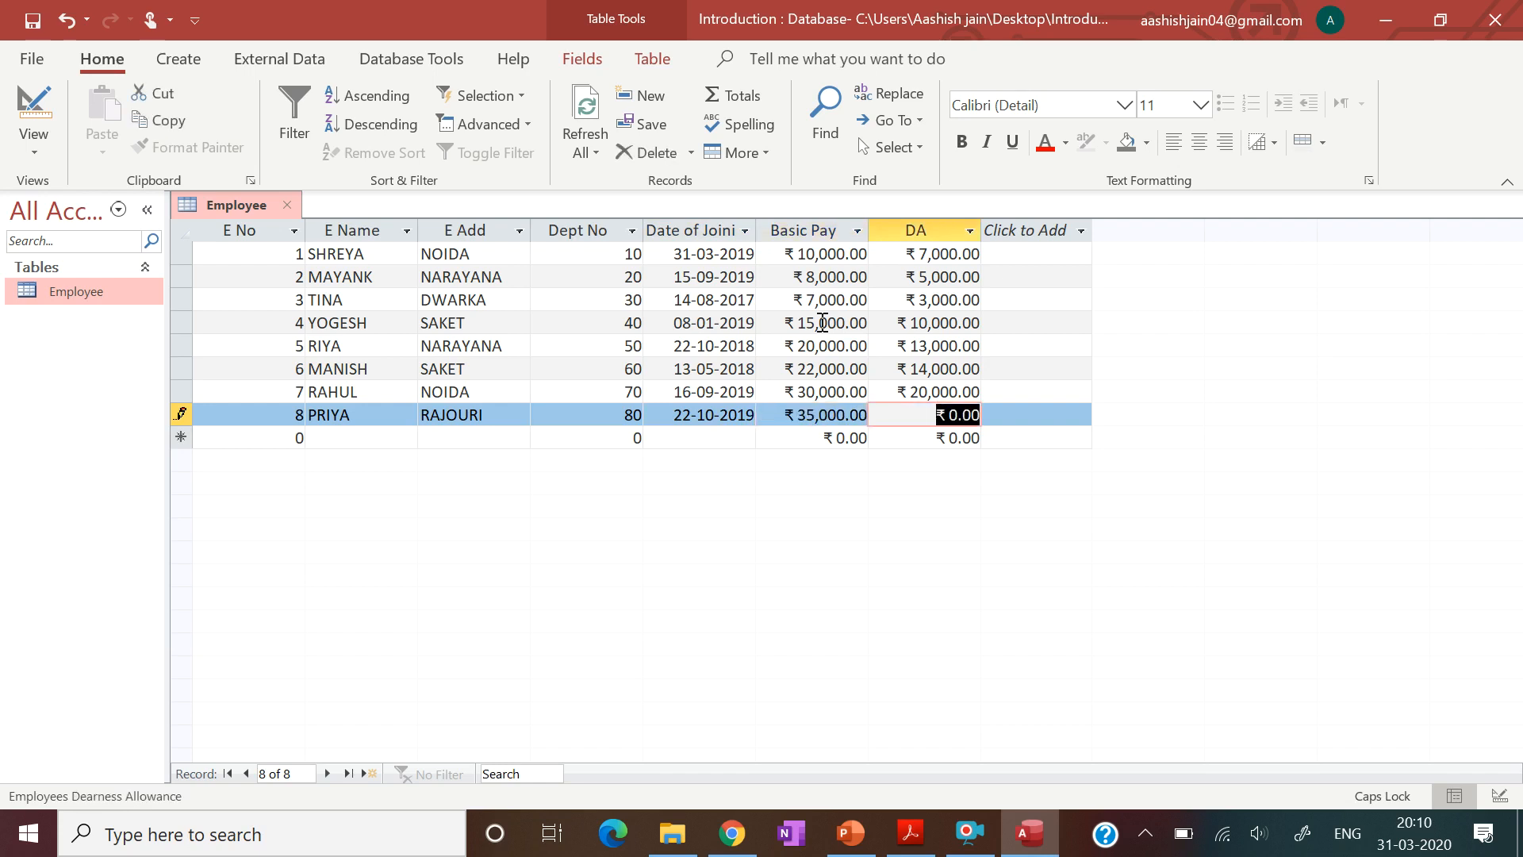
pyautogui.write('22000')
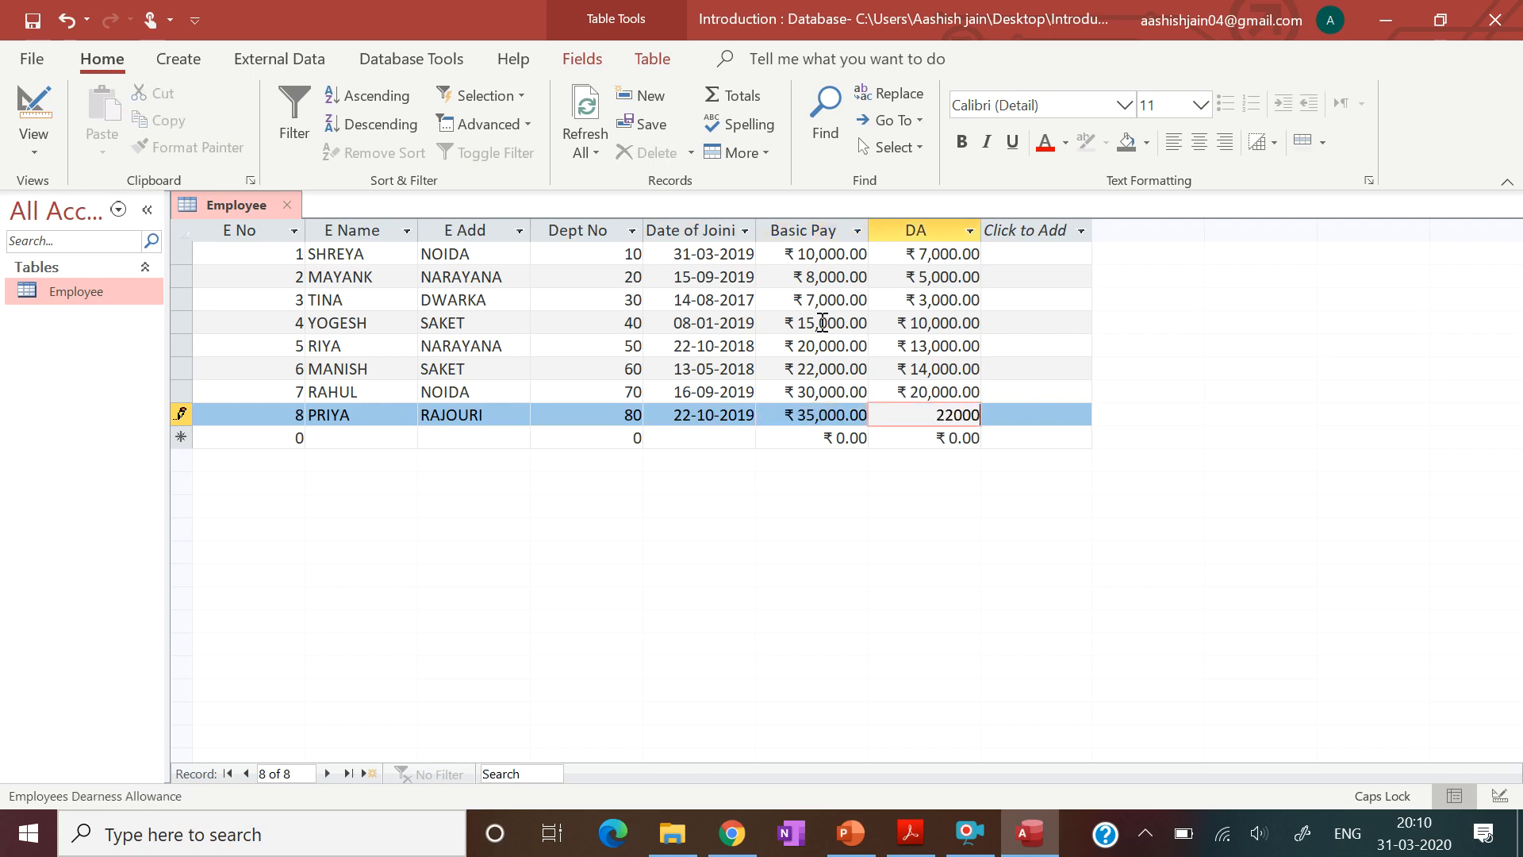
pyautogui.press('Tab')
# - Start a ninth record with E No 9, the employee's name and address, and Dept No 90
pyautogui.write('9')
pyautogui.press('Tab')
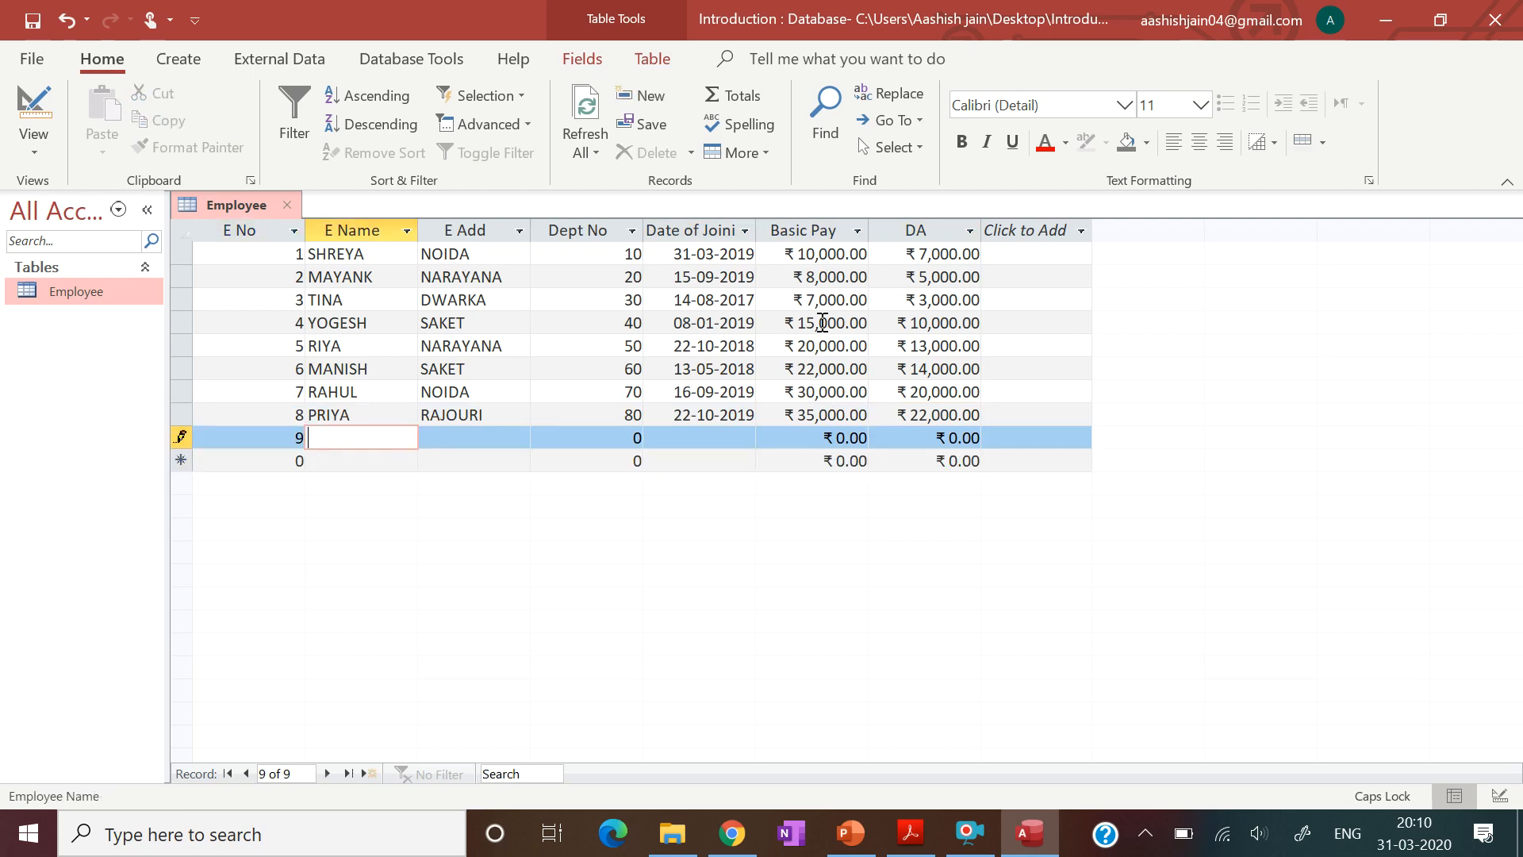
pyautogui.write('PREETI')
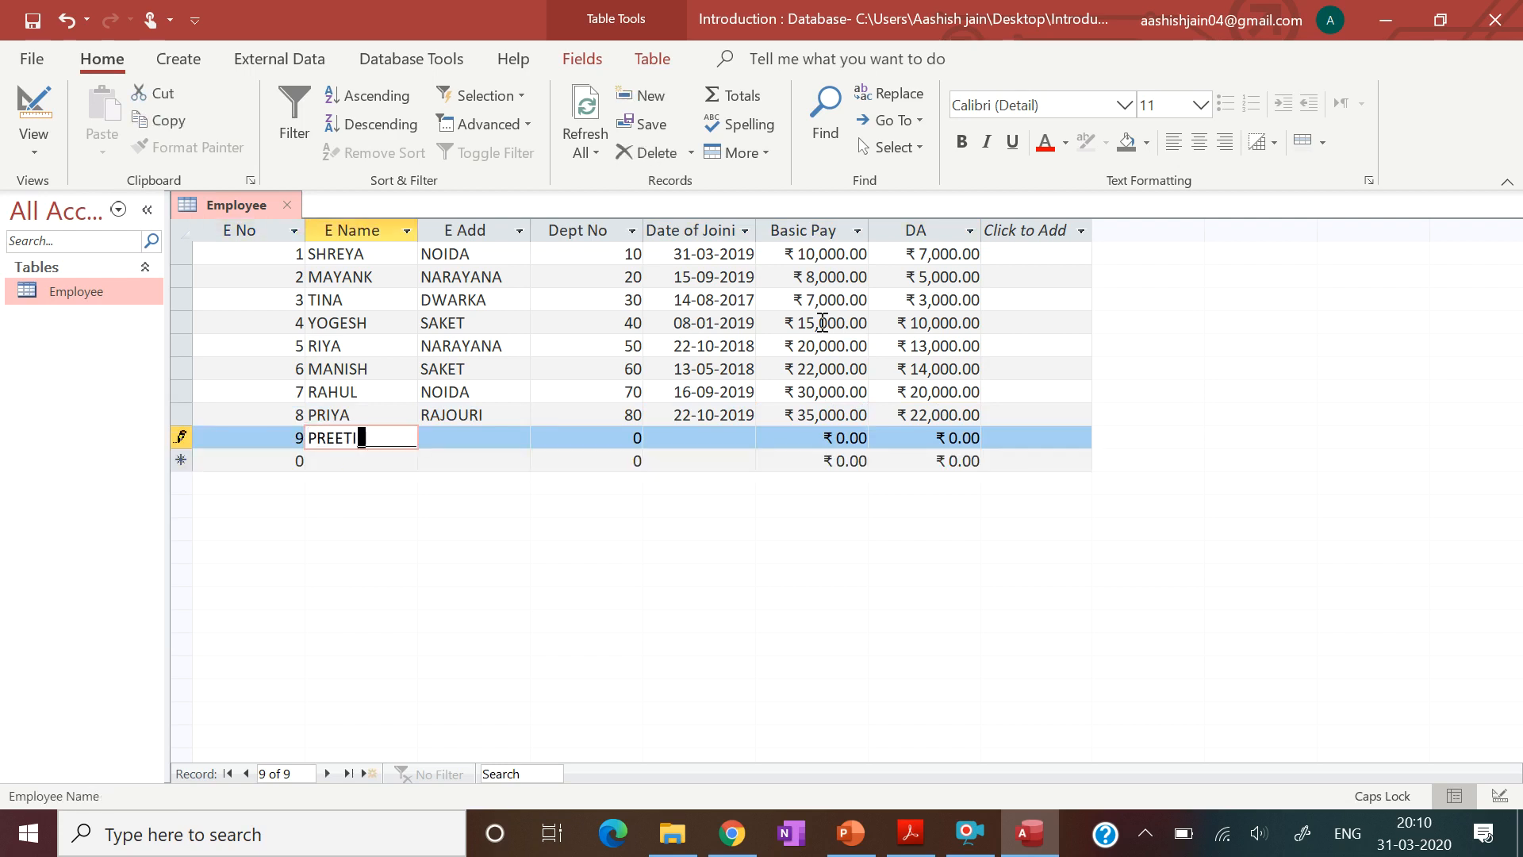
pyautogui.press('Tab')
pyautogui.write('DW')
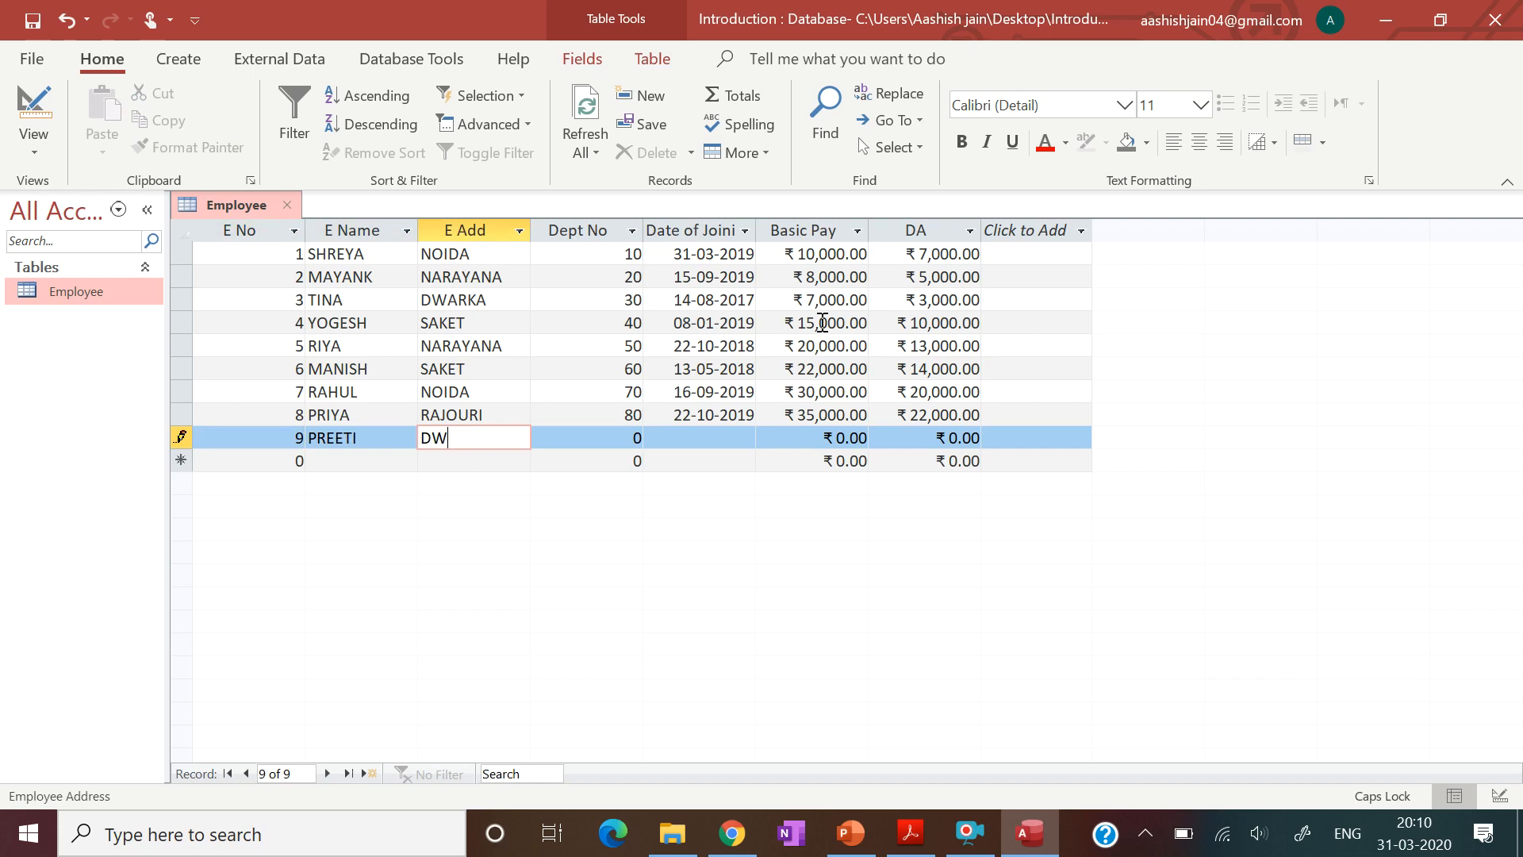
pyautogui.write('ARKA')
pyautogui.press('Tab')
pyautogui.write('90')
pyautogui.press('Tab')
# - Complete the ninth record with Date of Joining 13-09-2019, Basic Pay 40000 and DA 29000
pyautogui.write('13-0')
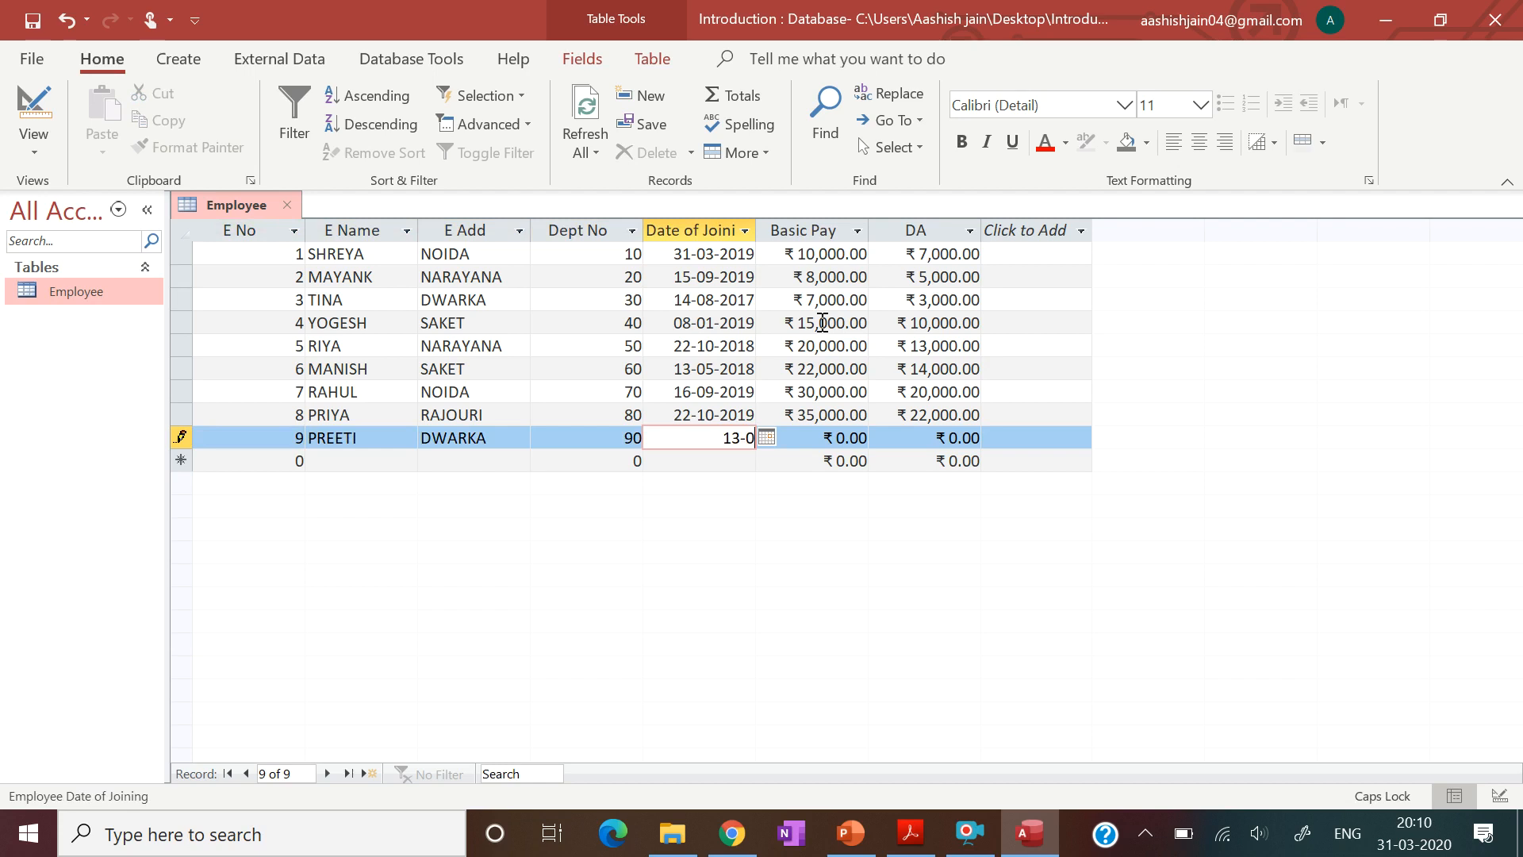
pyautogui.write('9-2019')
pyautogui.press('Tab')
pyautogui.write('40000')
pyautogui.press('Tab')
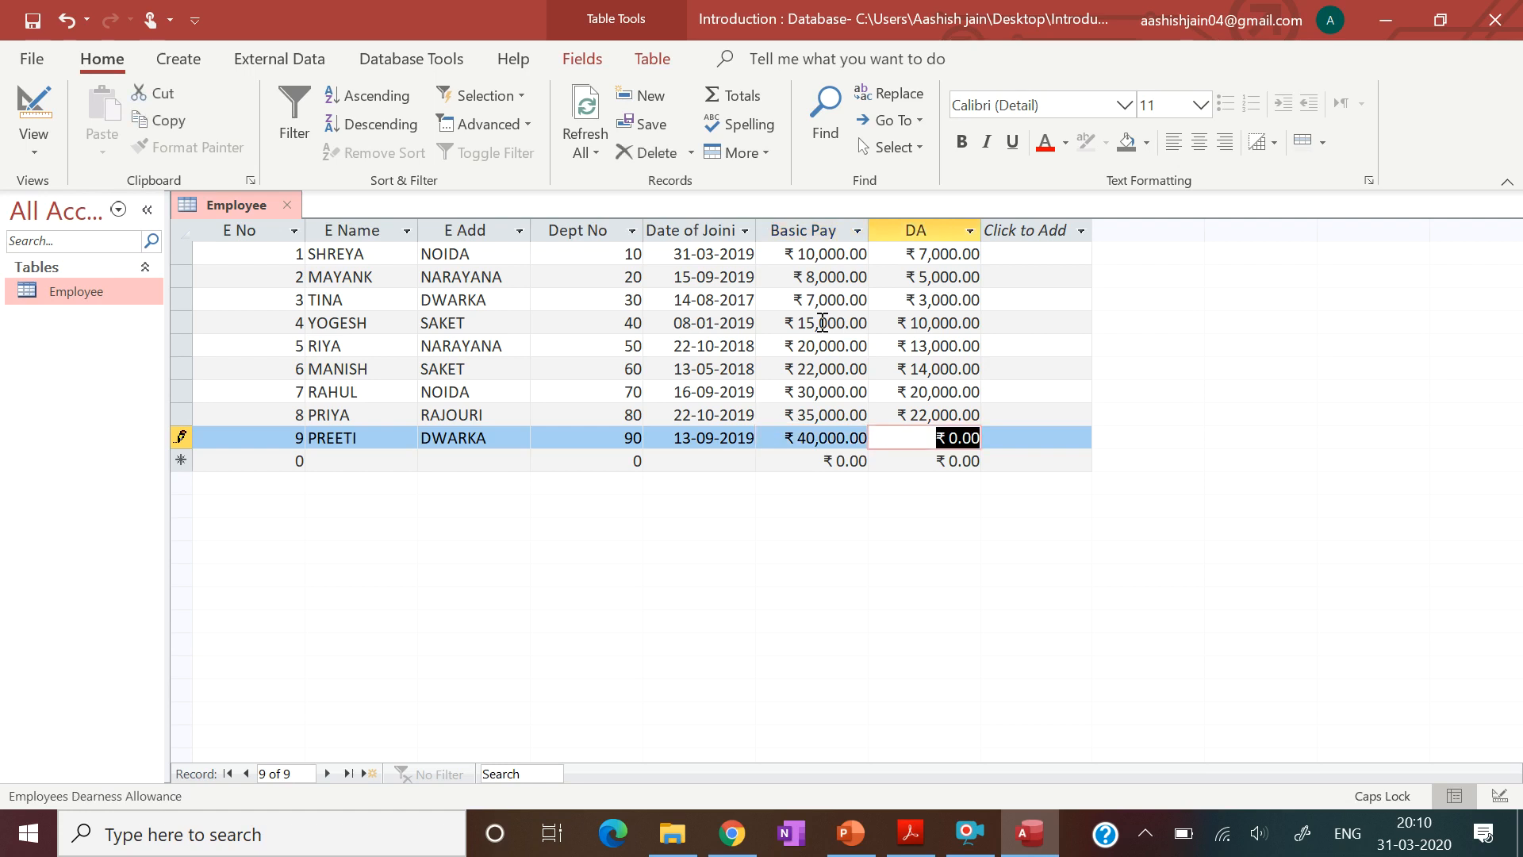
pyautogui.write('29000')
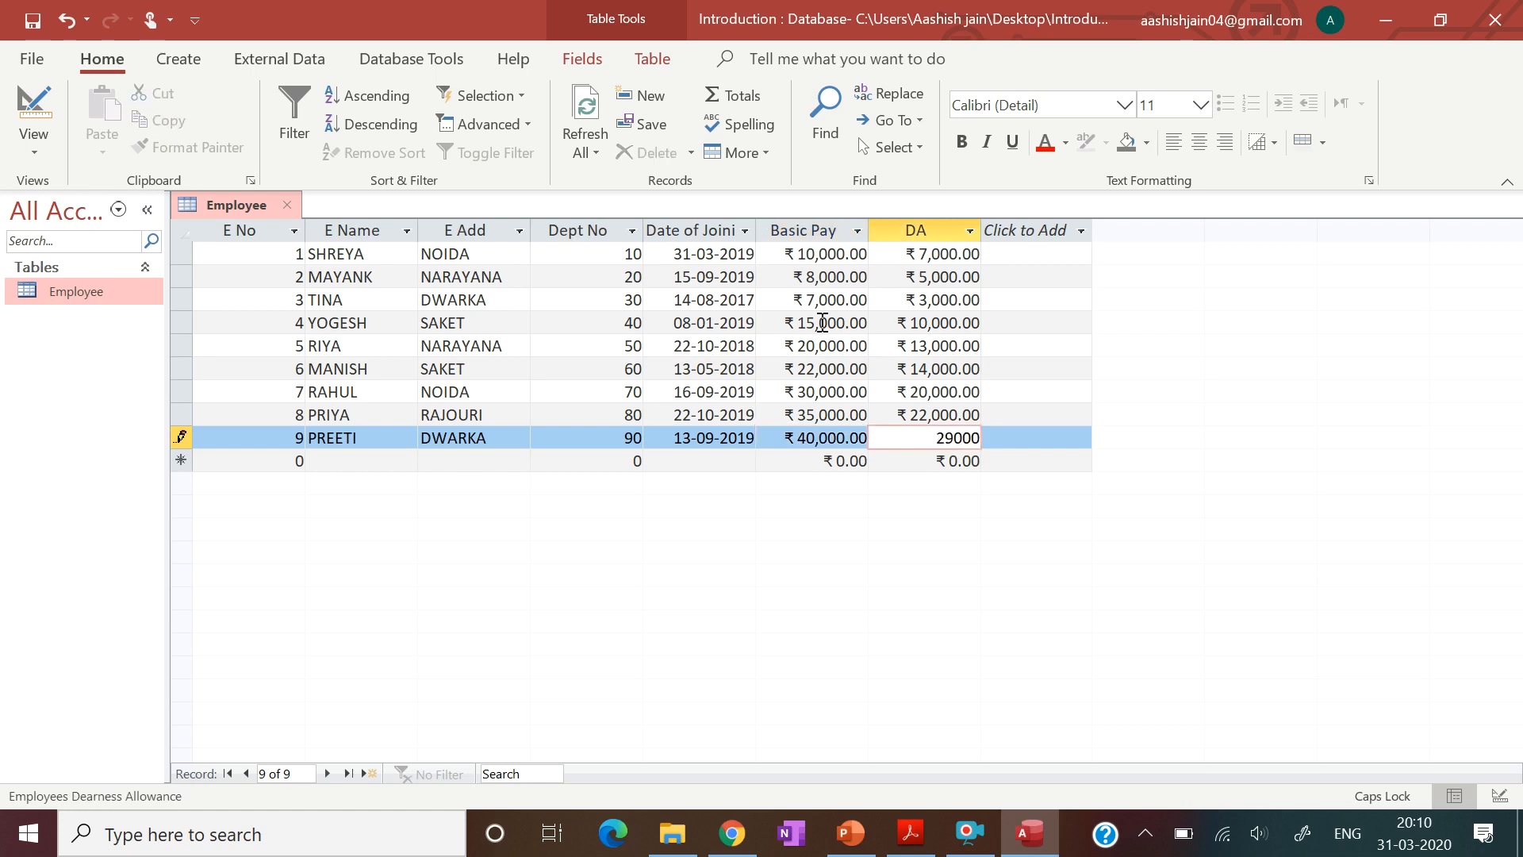
pyautogui.press('Tab')
# - Start a tenth record with E No 10, the employee's name and address, and Dept No 100
pyautogui.write('10')
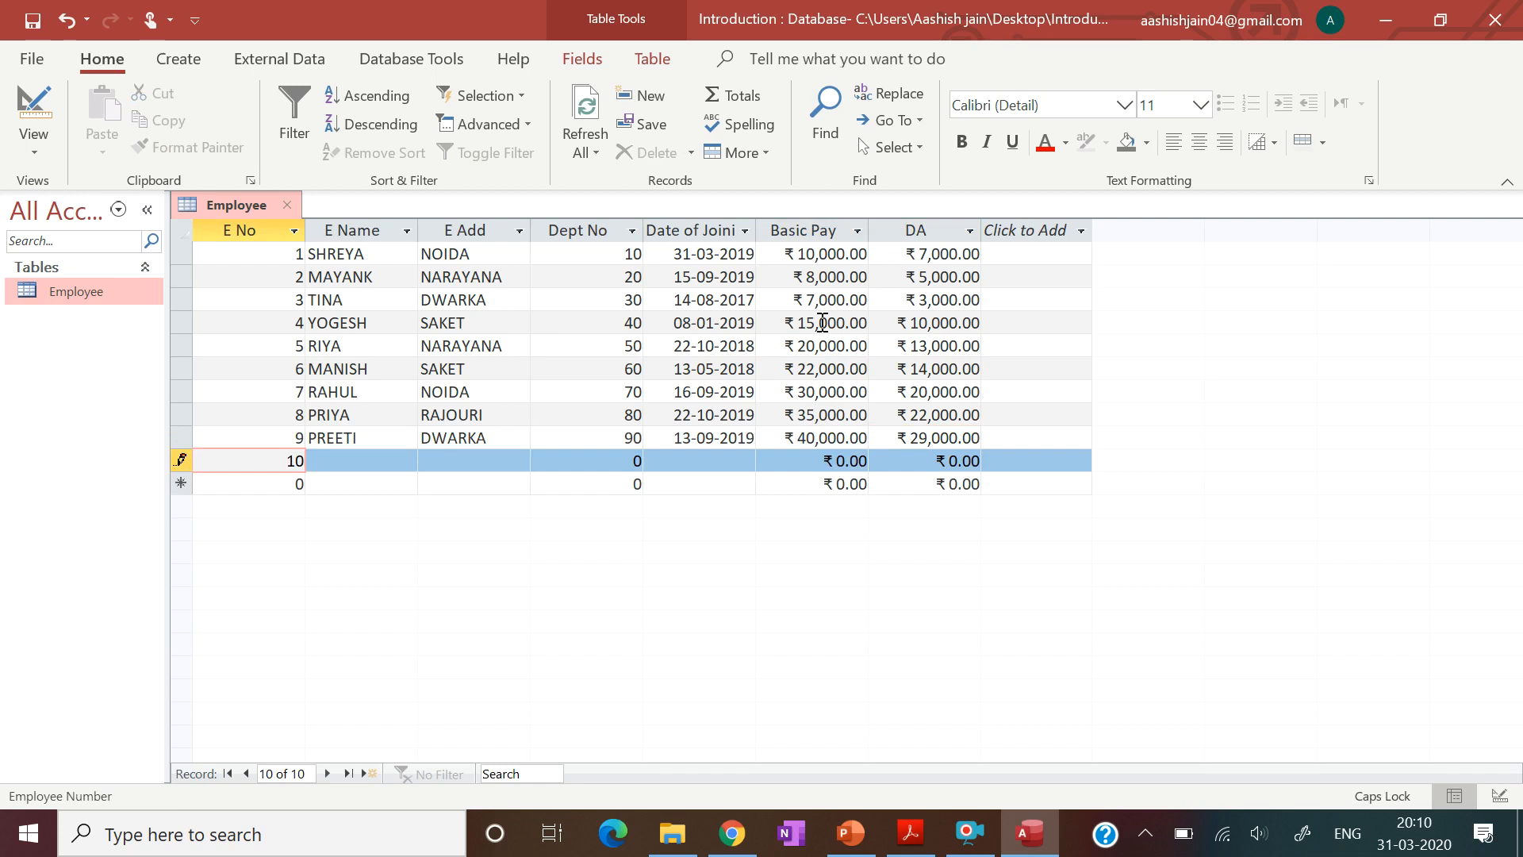
pyautogui.press('Tab')
pyautogui.write('NAVEEN')
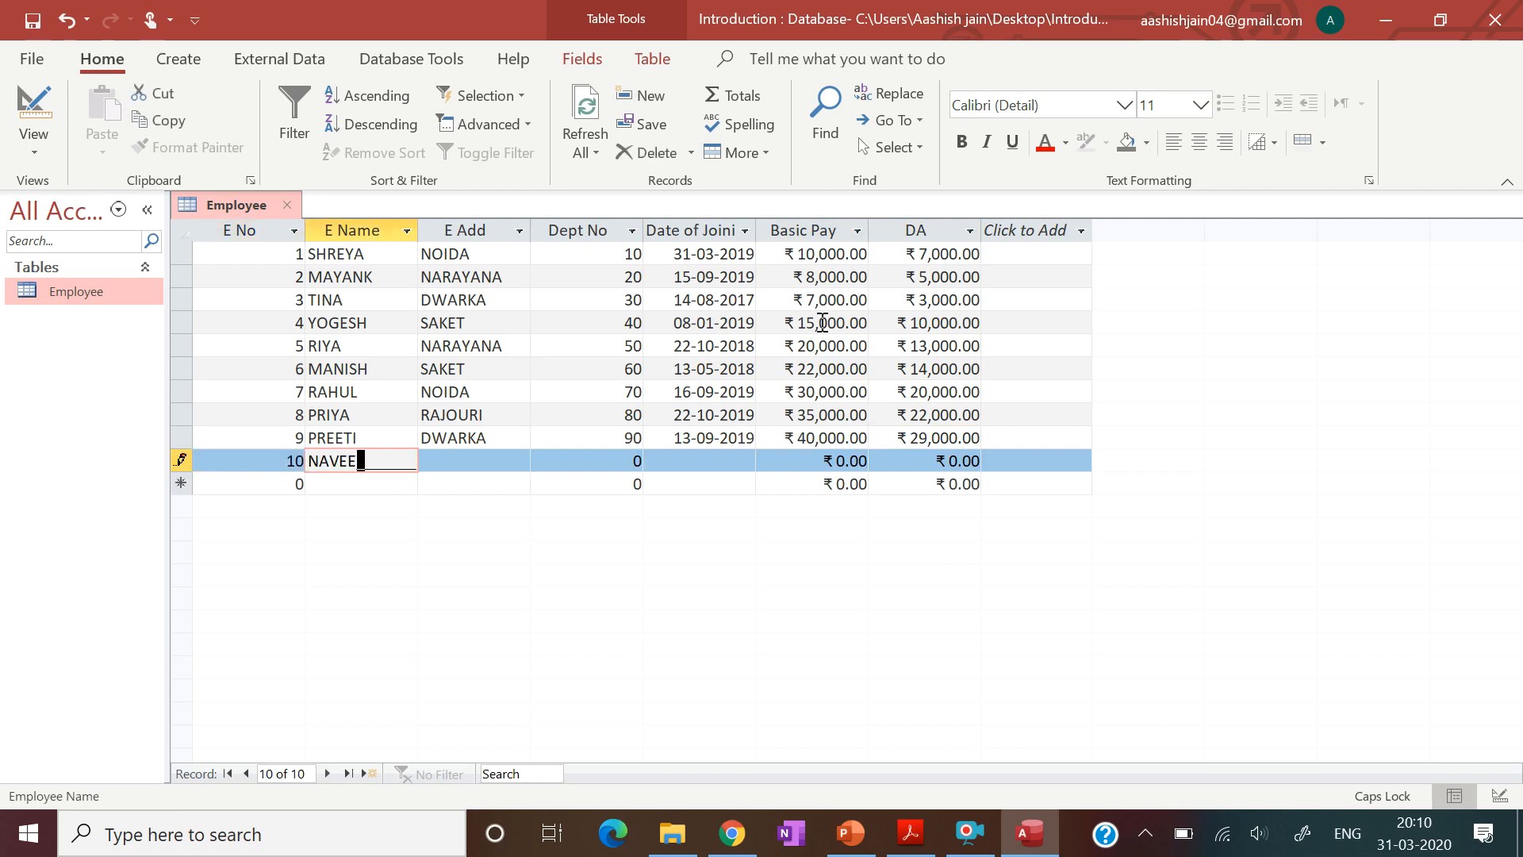
pyautogui.press('Tab')
pyautogui.write('ROHINI')
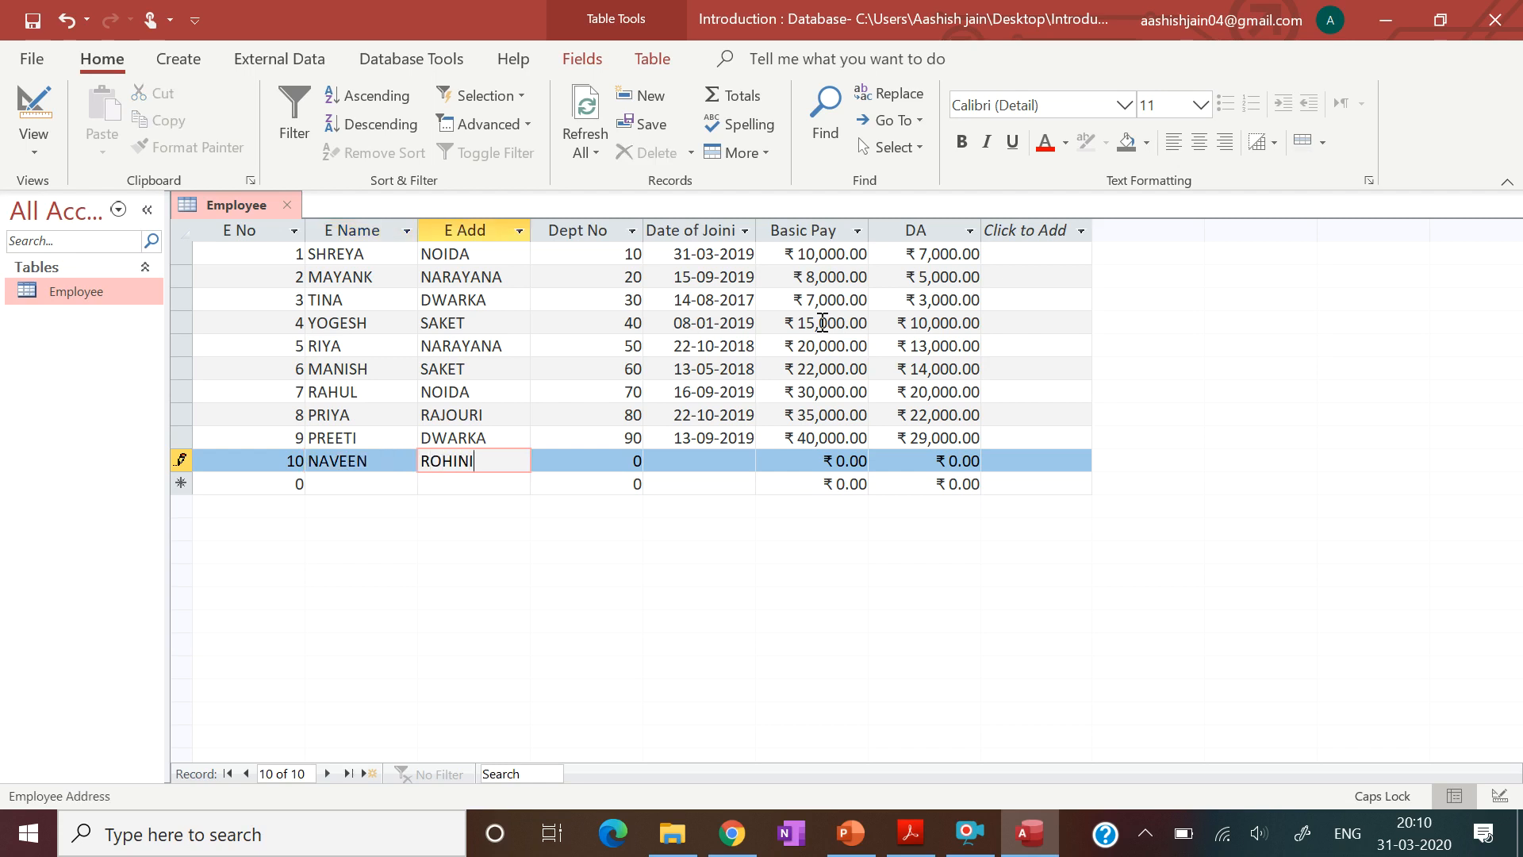
pyautogui.press('Tab')
pyautogui.write('100')
pyautogui.press('Tab')
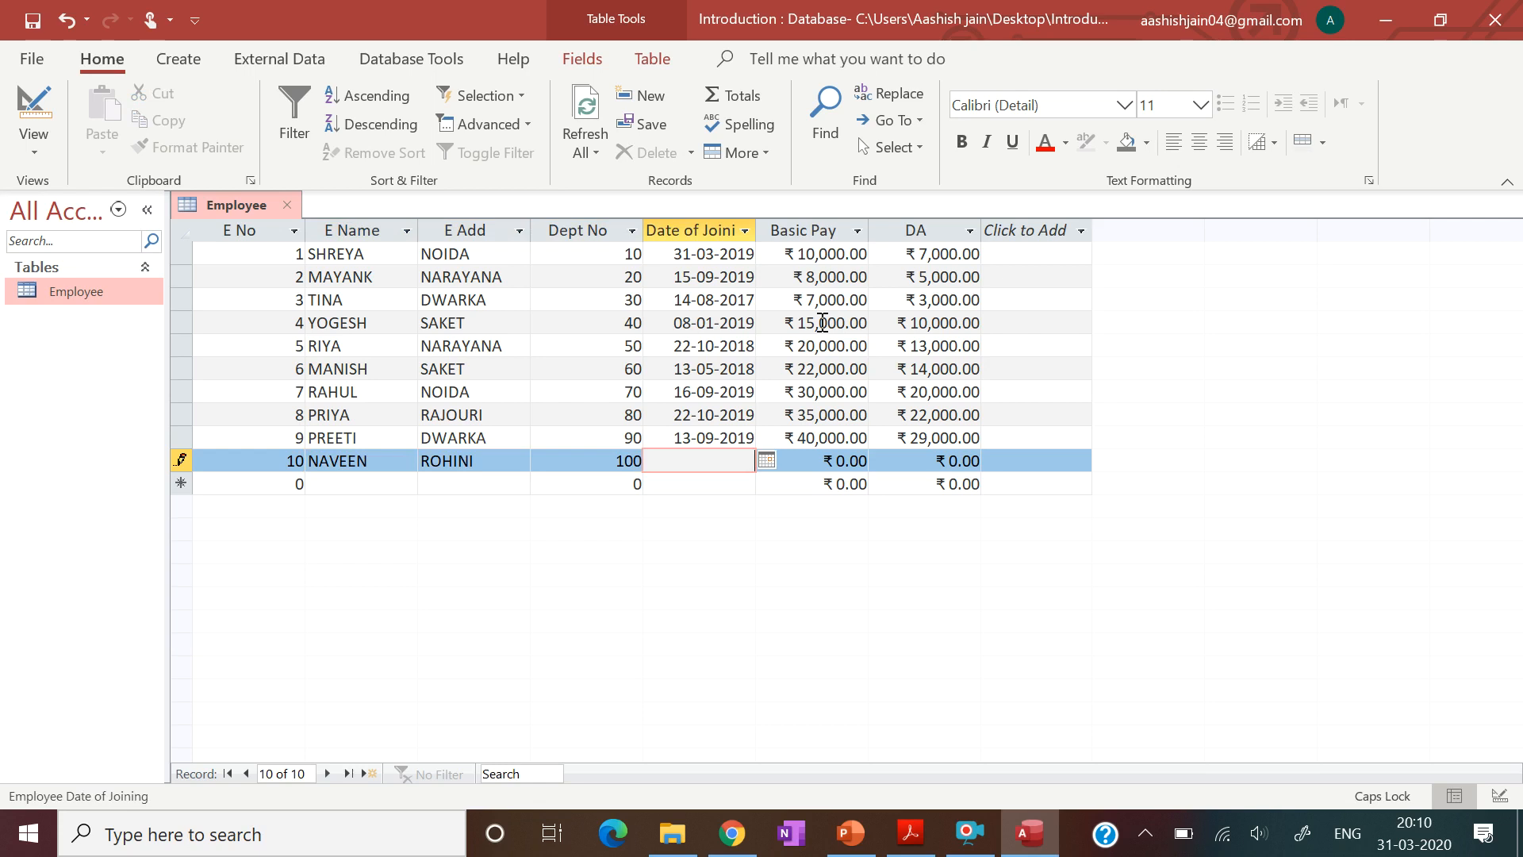
# - Complete the tenth record with Date of Joining 02-01-2019, Basic Pay 49000 and DA 31000
pyautogui.write('02-01-2019')
pyautogui.press('Tab')
pyautogui.press('BackSpace')
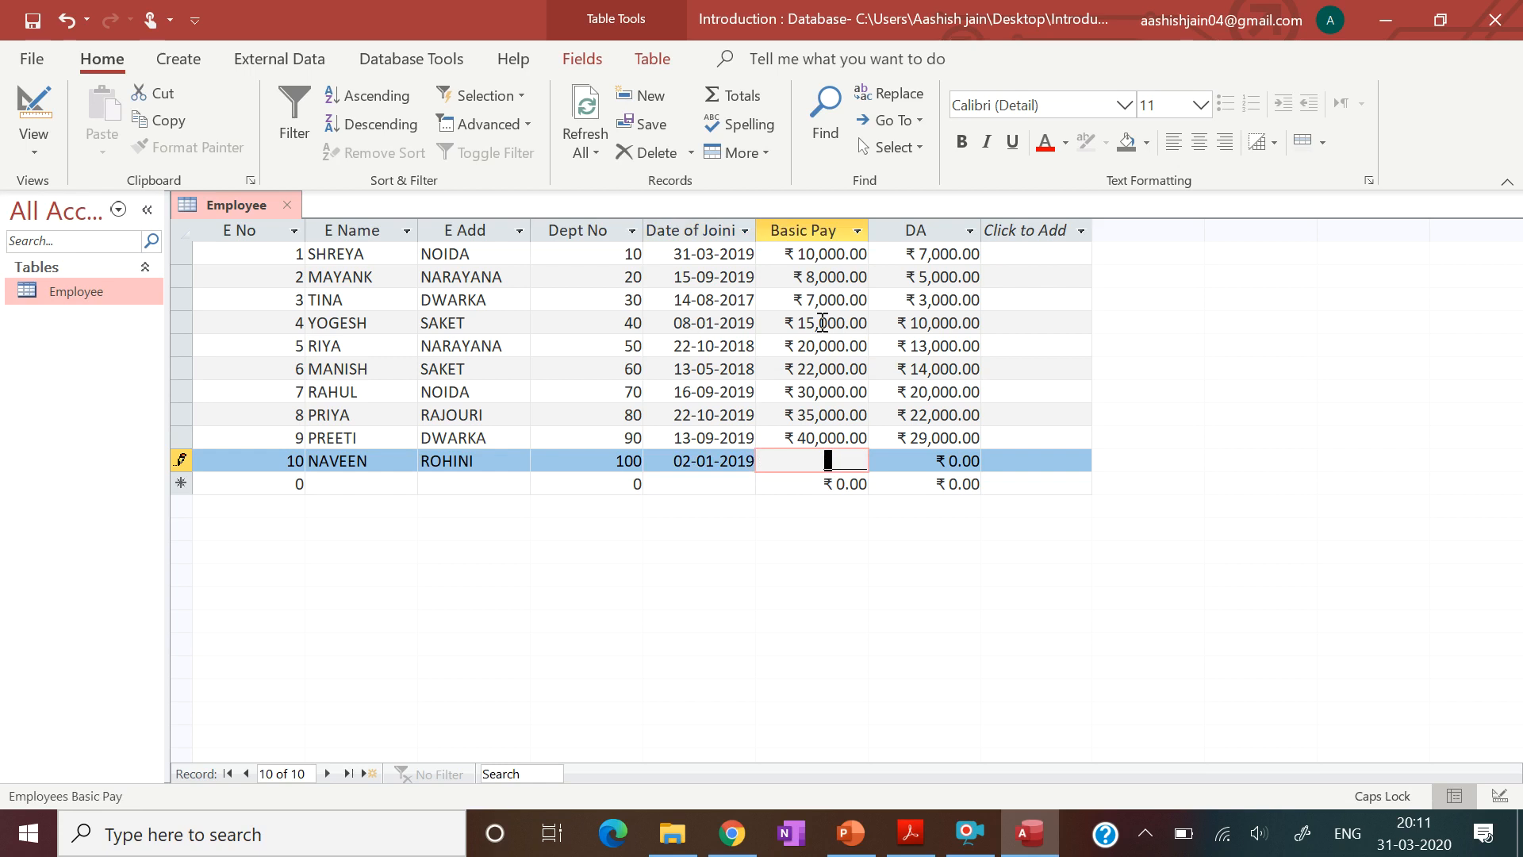
pyautogui.write('49000')
pyautogui.press('Tab')
pyautogui.write('3')
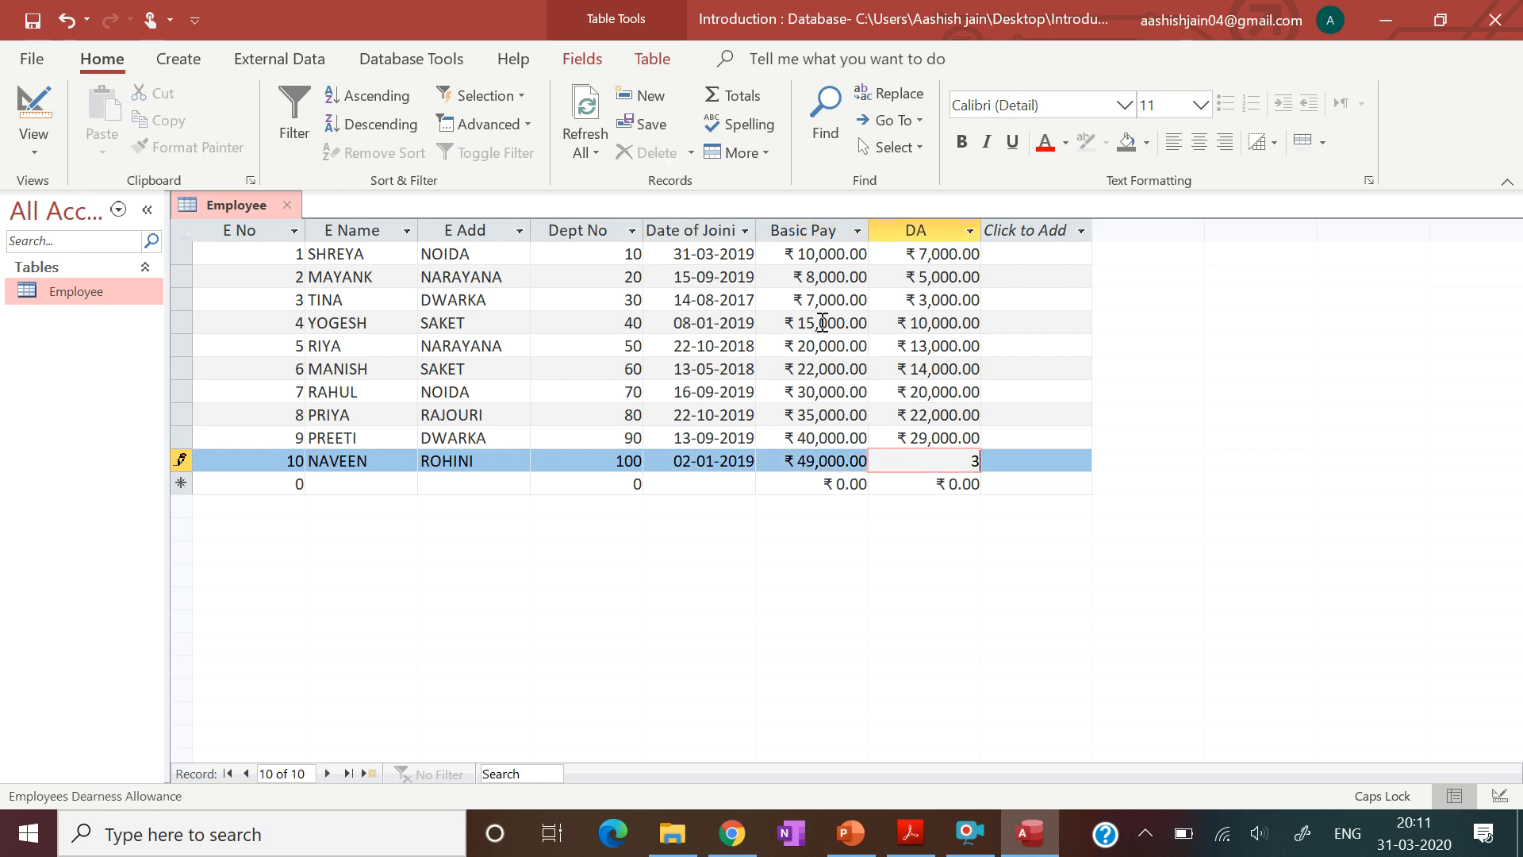
pyautogui.write('1000')
pyautogui.press('Tab')
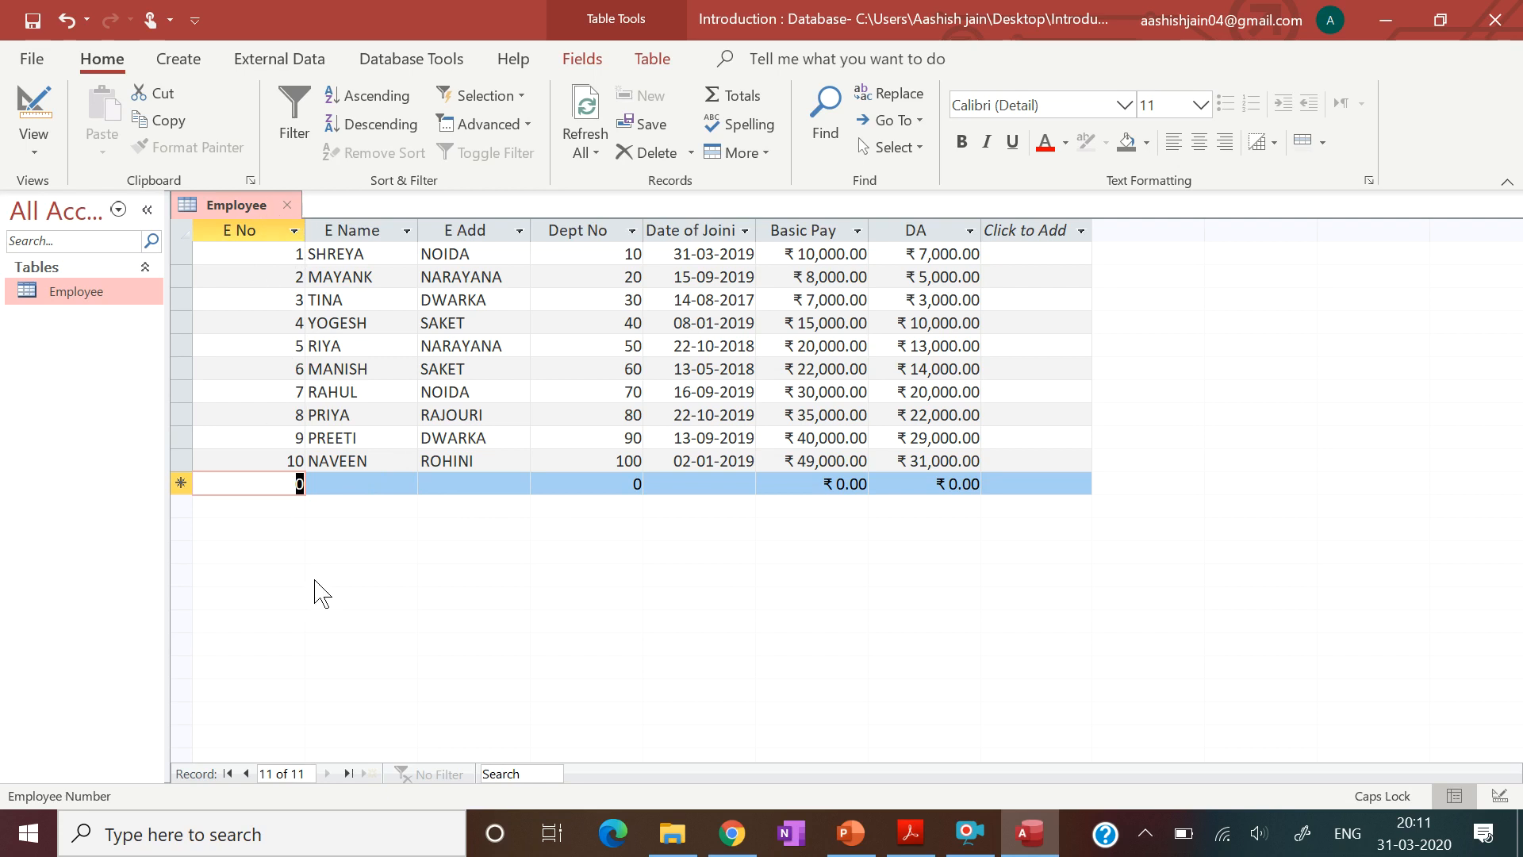
# - Close the Employee table and create a new blank table in the database
pyautogui.click(293, 205)
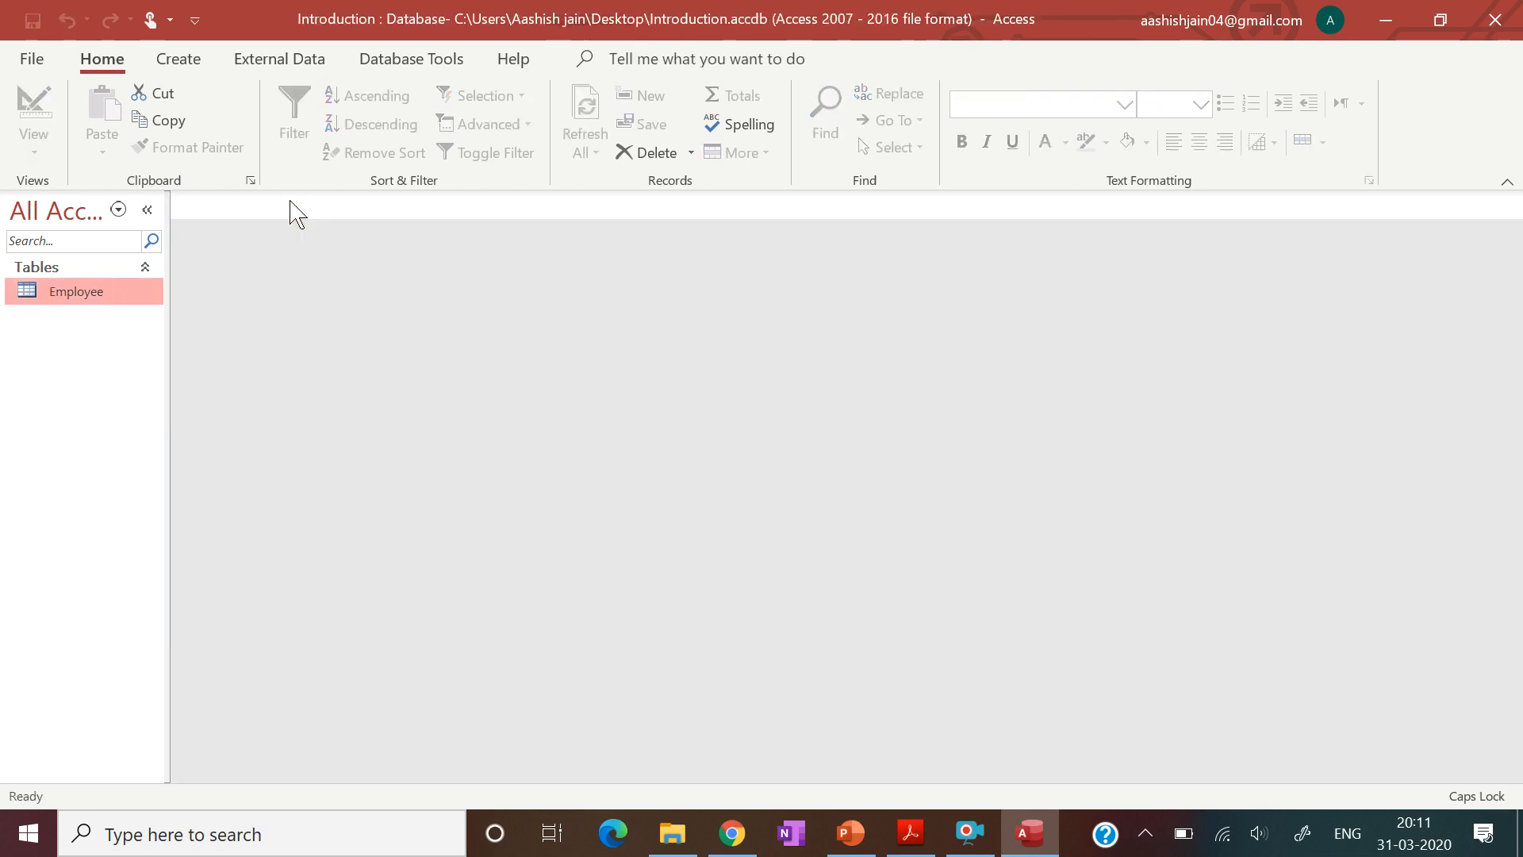
pyautogui.click(191, 67)
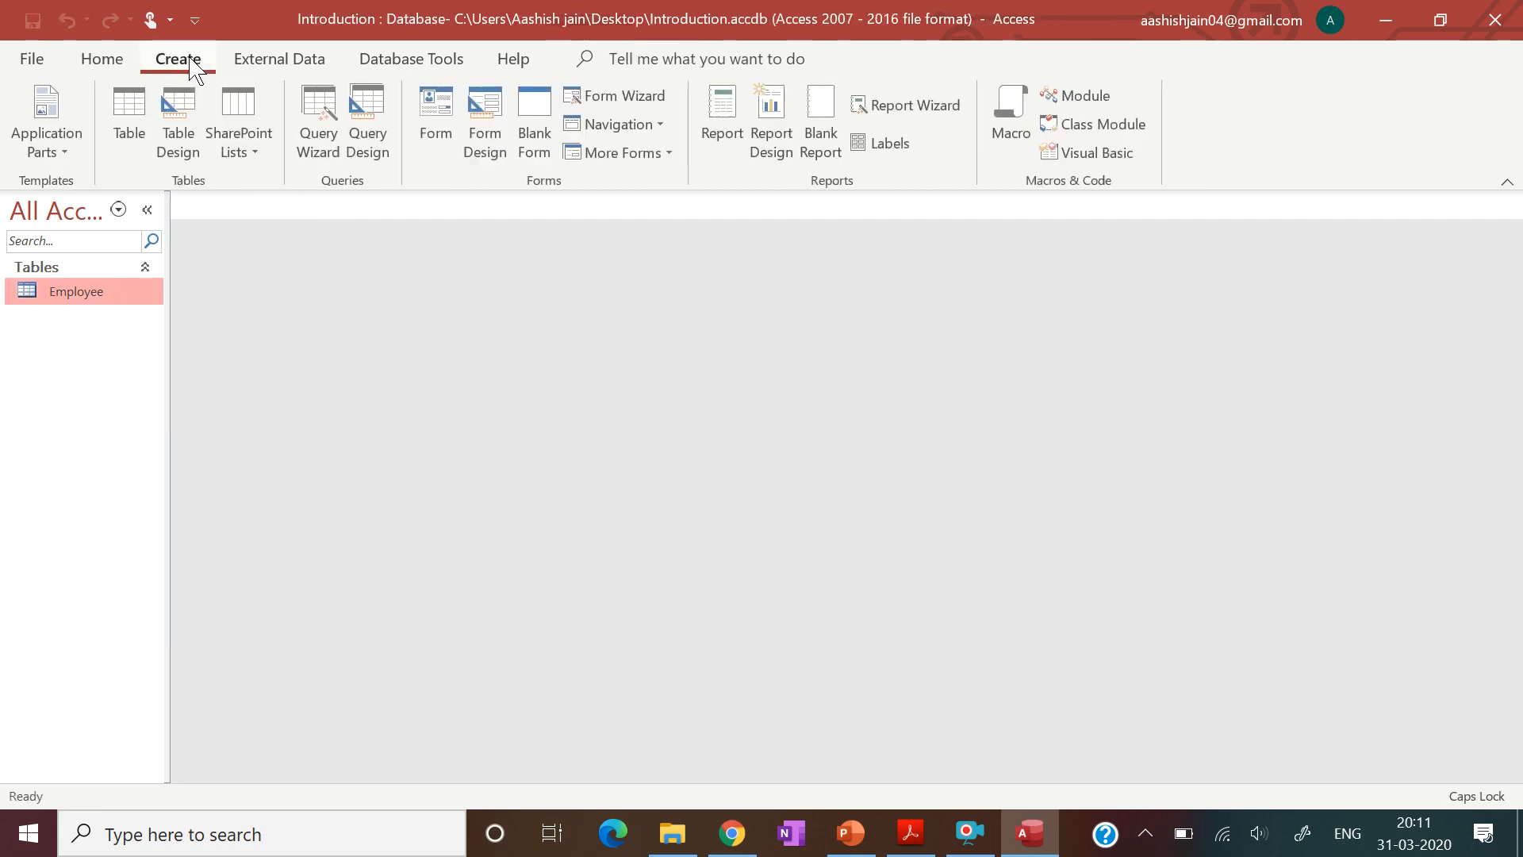
pyautogui.click(131, 128)
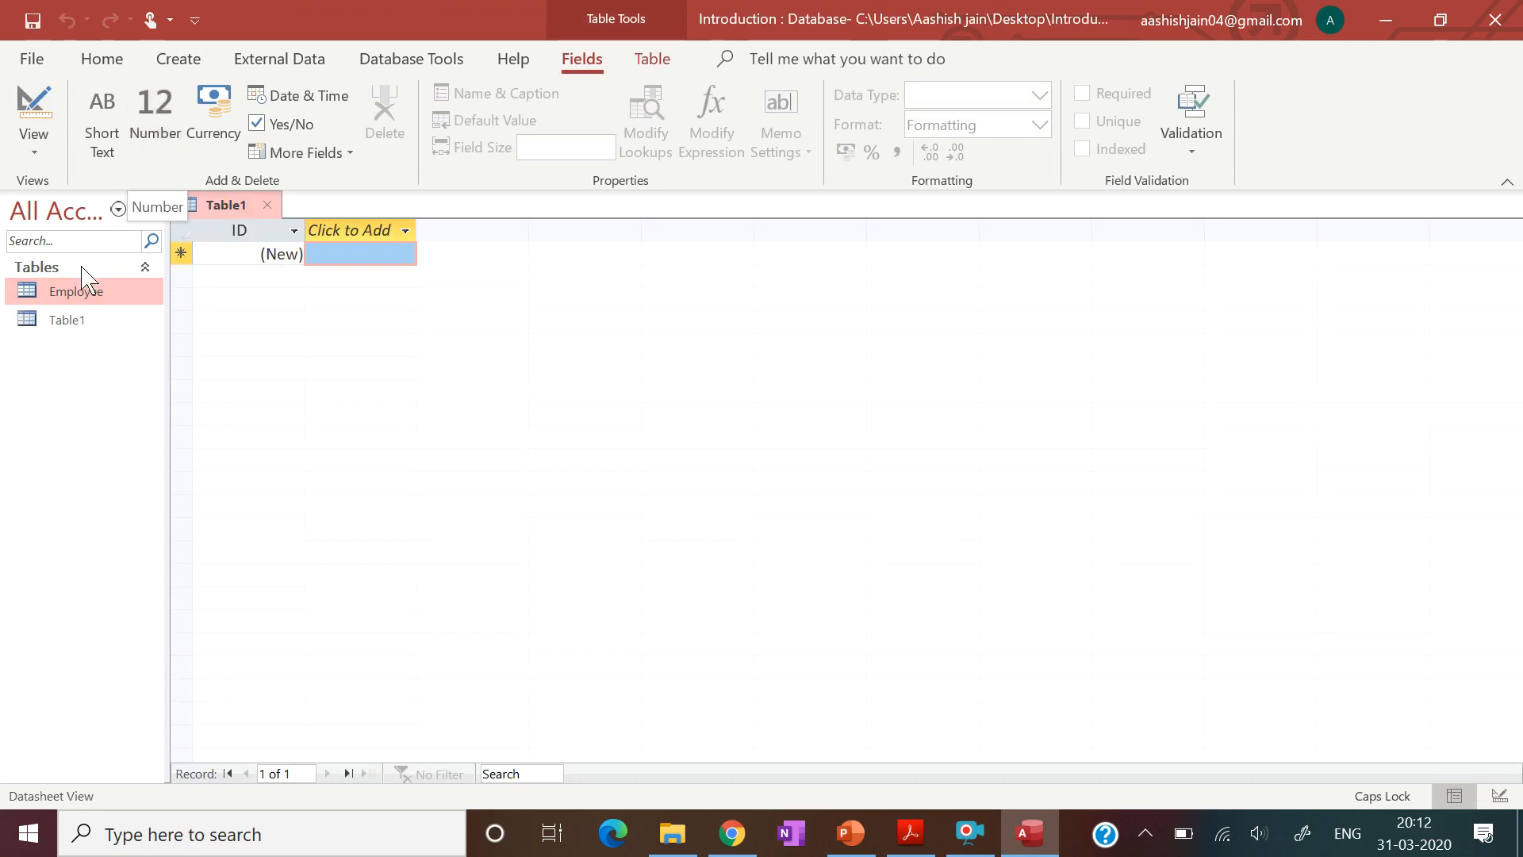
# - Switch the new table to Design View, saving it under the name Department
pyautogui.click(76, 322)
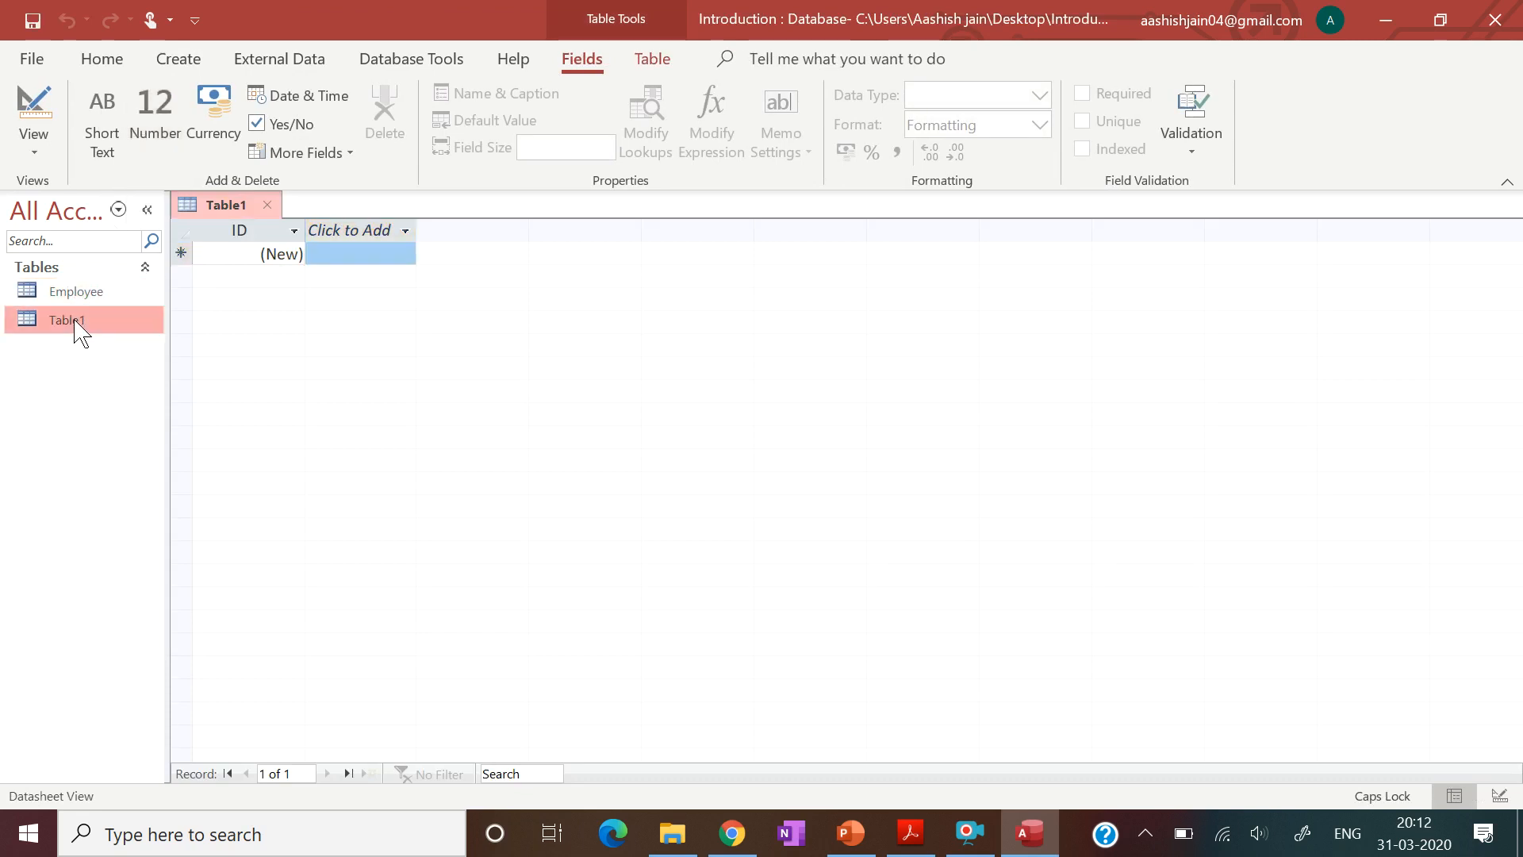
pyautogui.rightClick(80, 334)
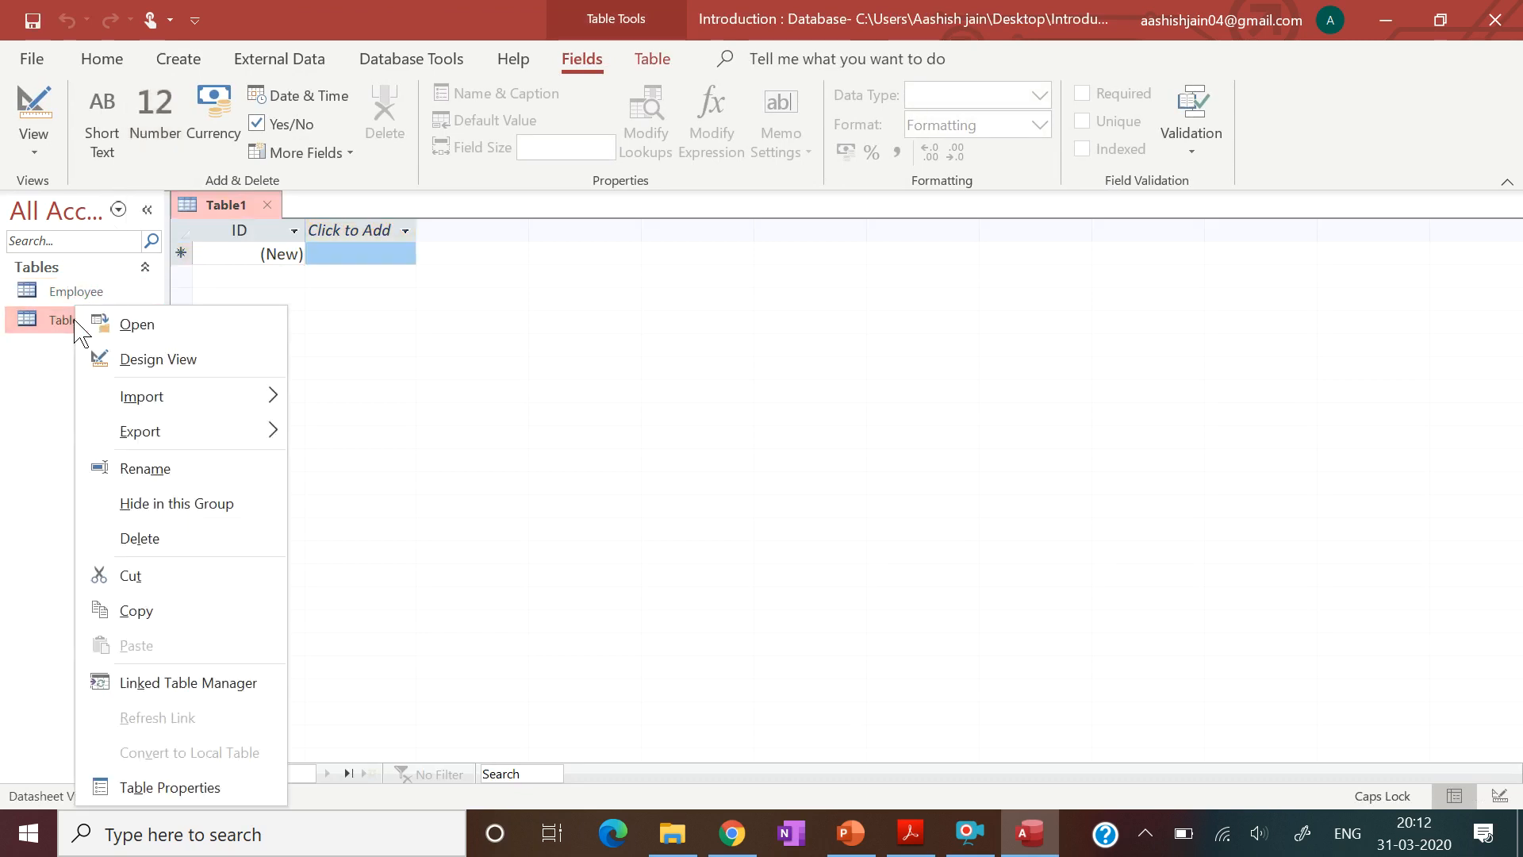
pyautogui.click(109, 359)
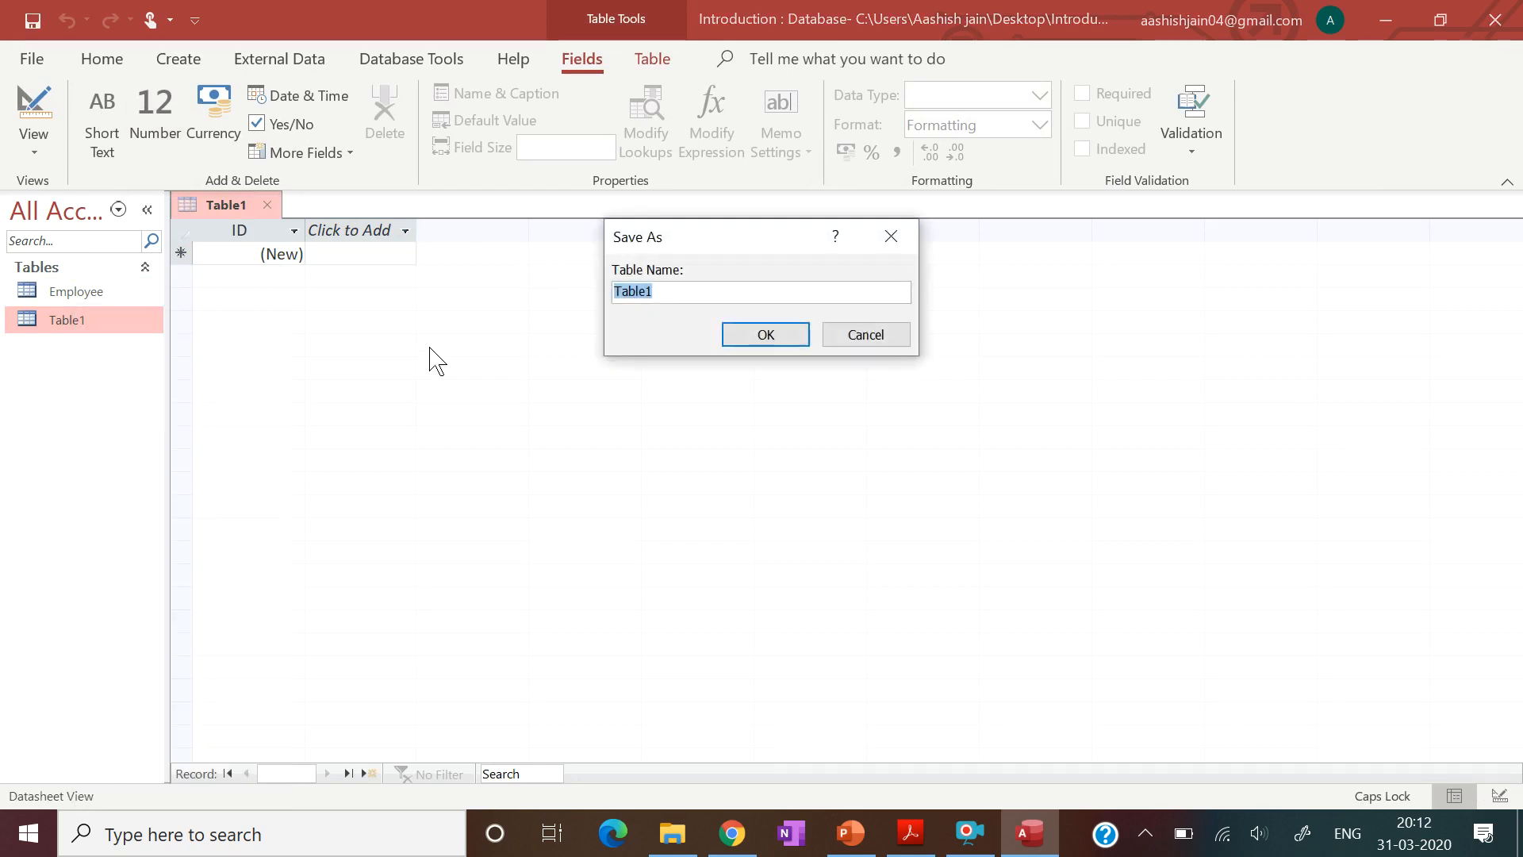
pyautogui.press('BackSpace')
pyautogui.write('DE')
pyautogui.press('BackSpace')
pyautogui.press('capslock')
pyautogui.write('epartment')
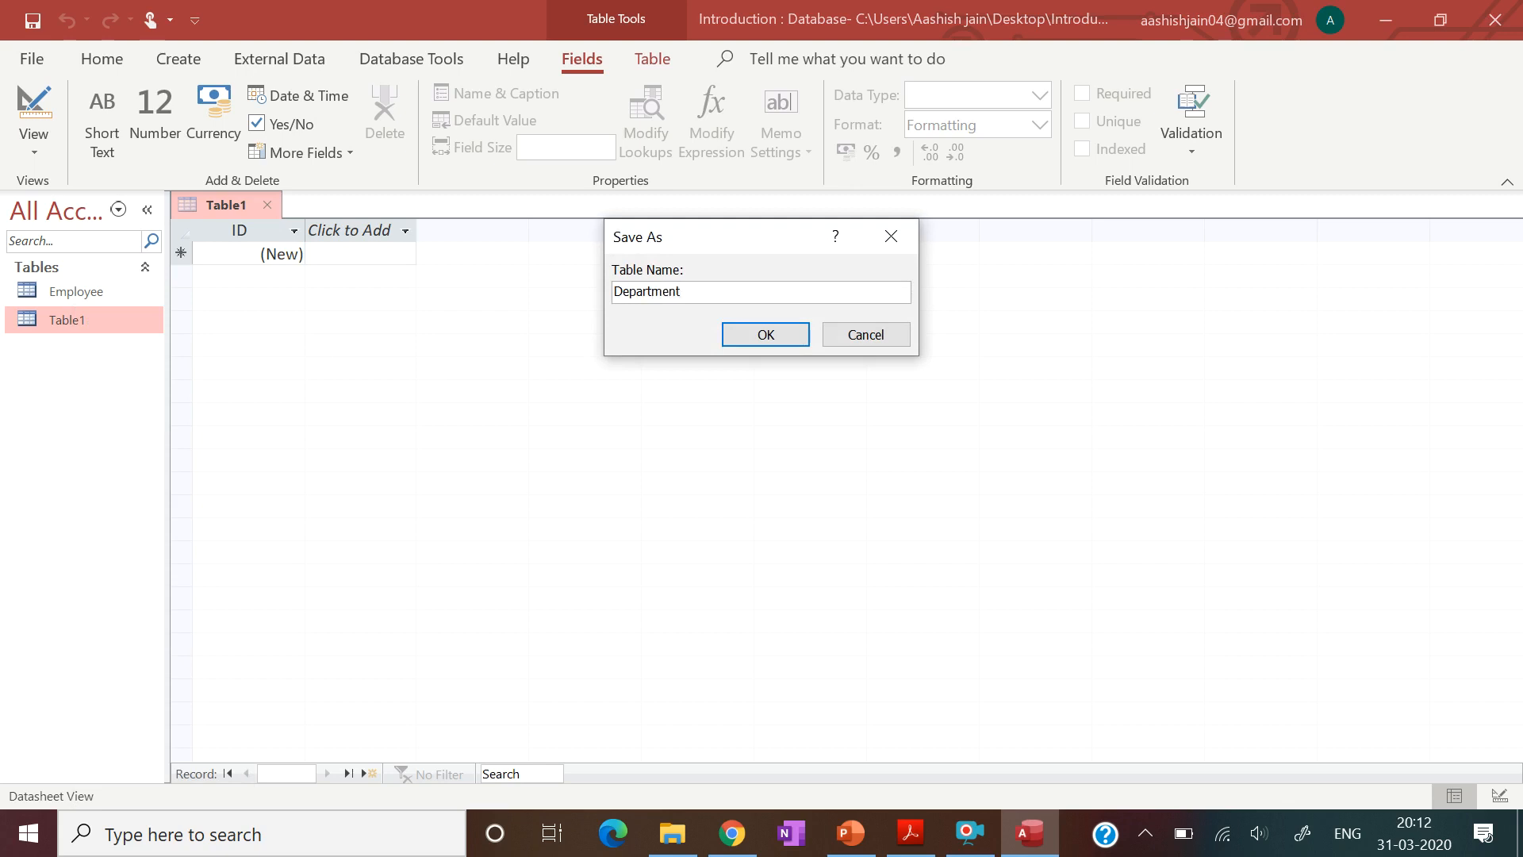
pyautogui.press('Return')
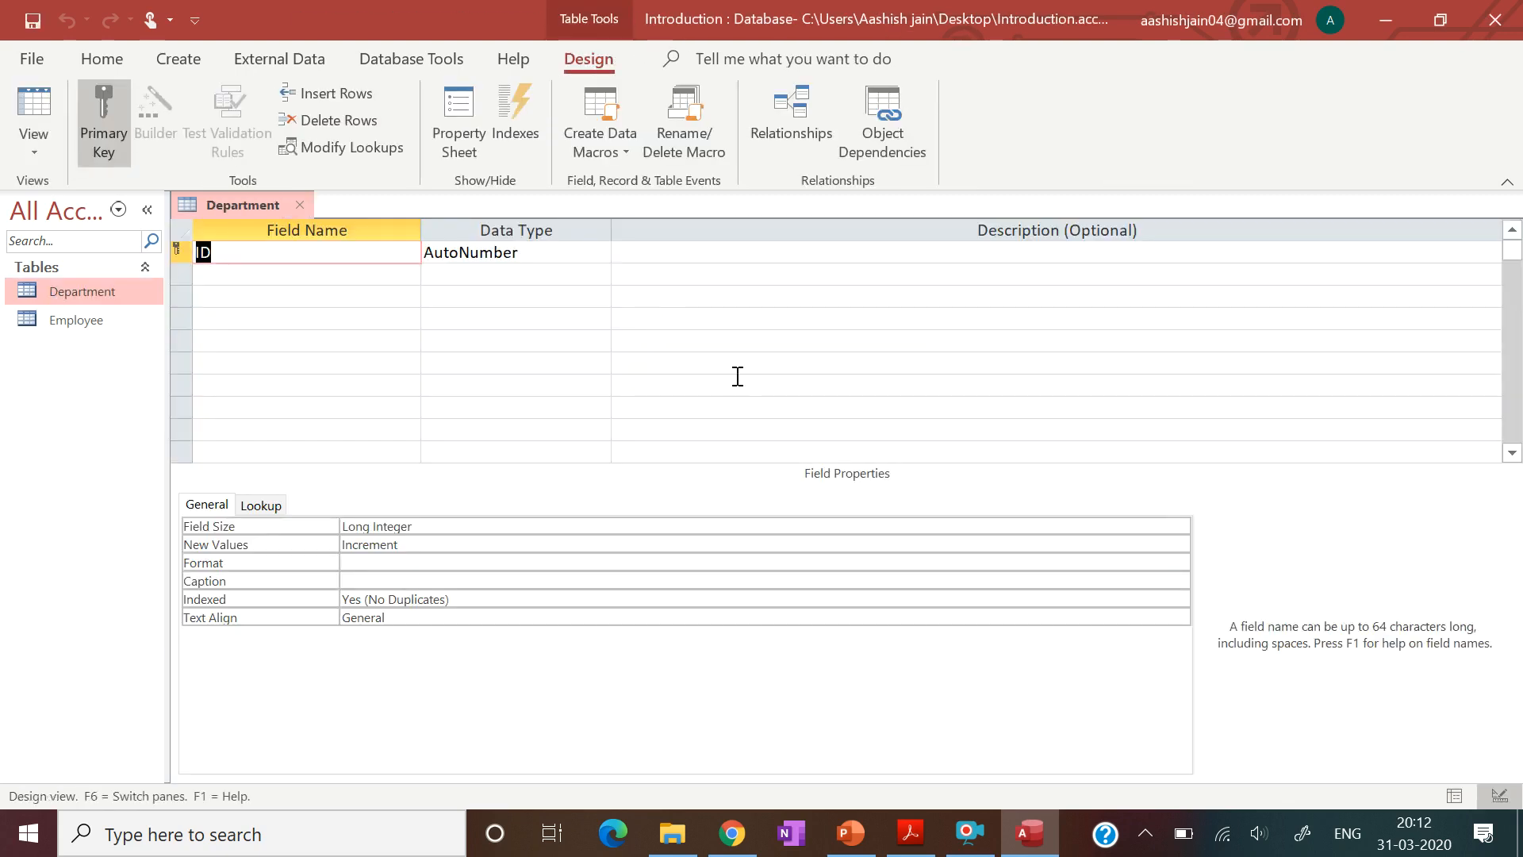
# - Read the Department Table section of the assignment PDF in Adobe Acrobat Reader, then return to Access
pyautogui.click(910, 833)
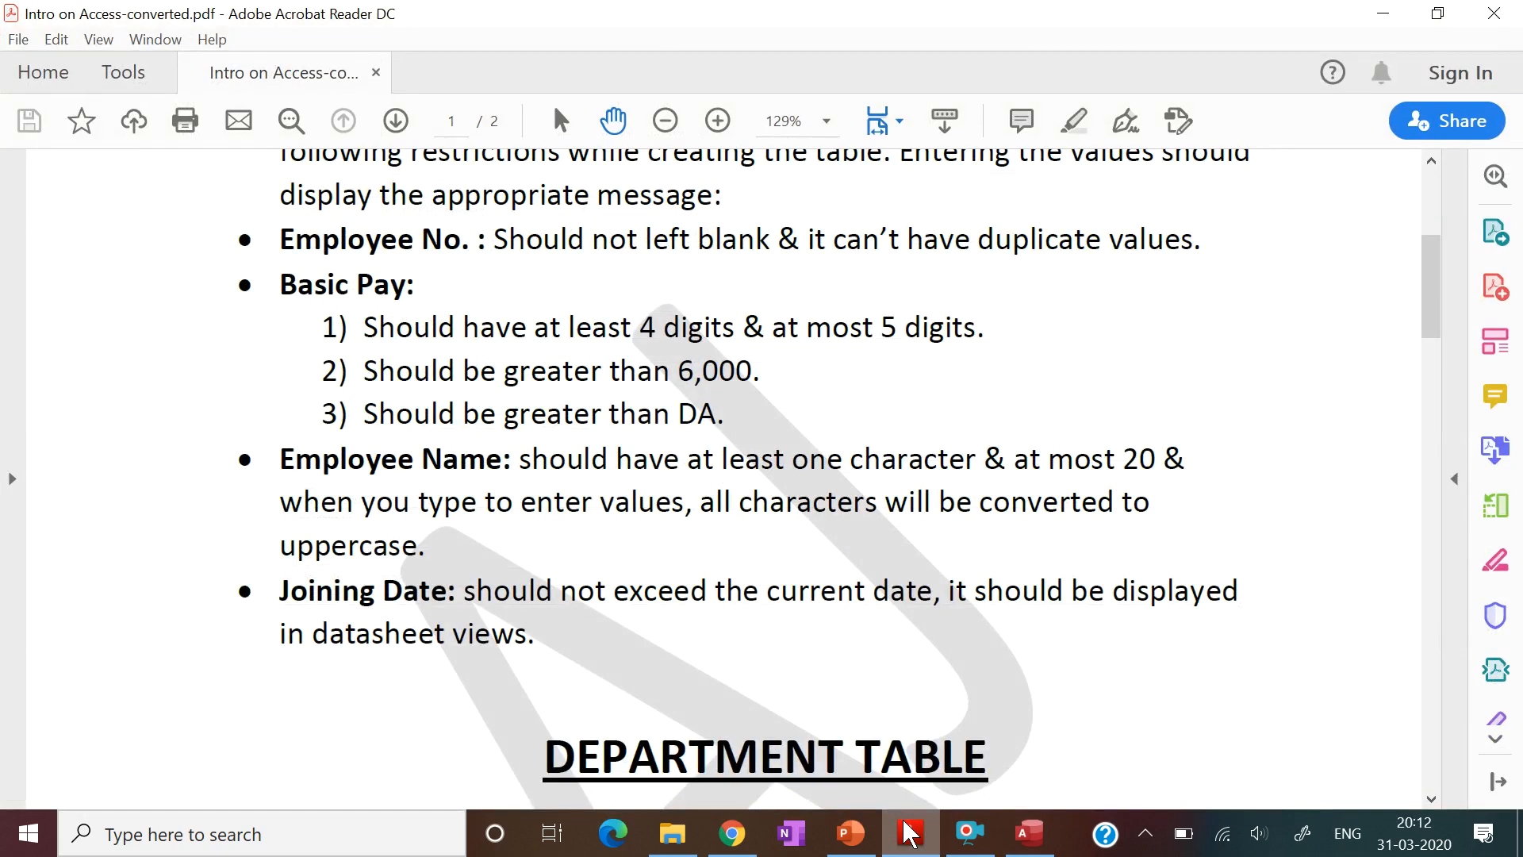
pyautogui.click(910, 833)
pyautogui.click(910, 833)
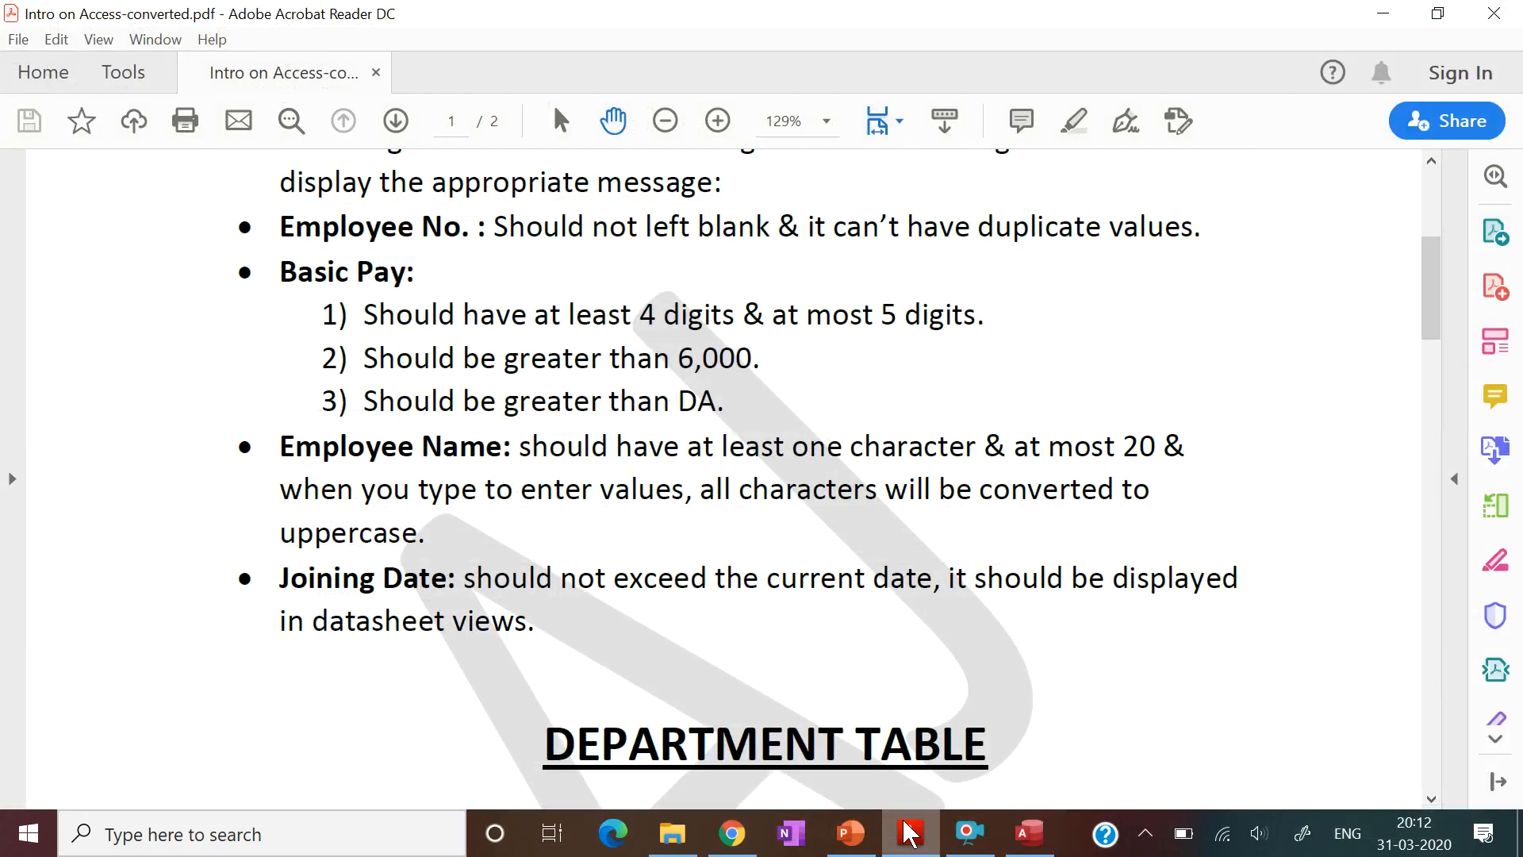
pyautogui.press('Down')
pyautogui.press('Down')
pyautogui.press('Down')
pyautogui.press('Down')
pyautogui.press('Down')
pyautogui.press('Down')
pyautogui.press('Down')
pyautogui.press('Down')
pyautogui.press('Down')
pyautogui.press('Down')
pyautogui.press('Down')
pyautogui.press('Down')
pyautogui.press('Down')
pyautogui.press('Down')
pyautogui.press('Down')
pyautogui.press('Down')
pyautogui.press('Down')
pyautogui.press('Down')
pyautogui.press('Down')
pyautogui.press('Down')
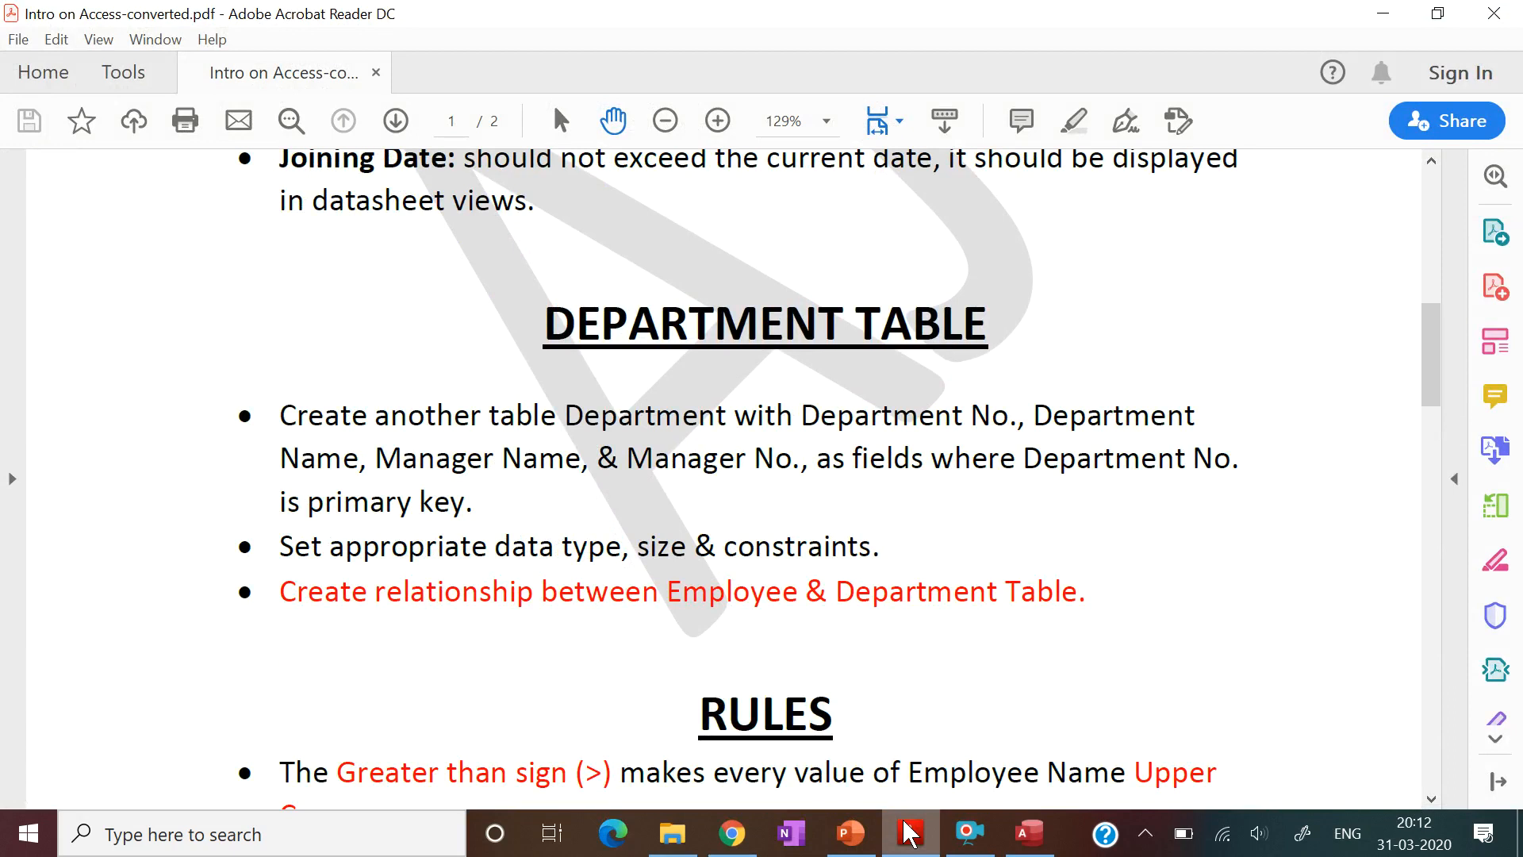
pyautogui.click(910, 833)
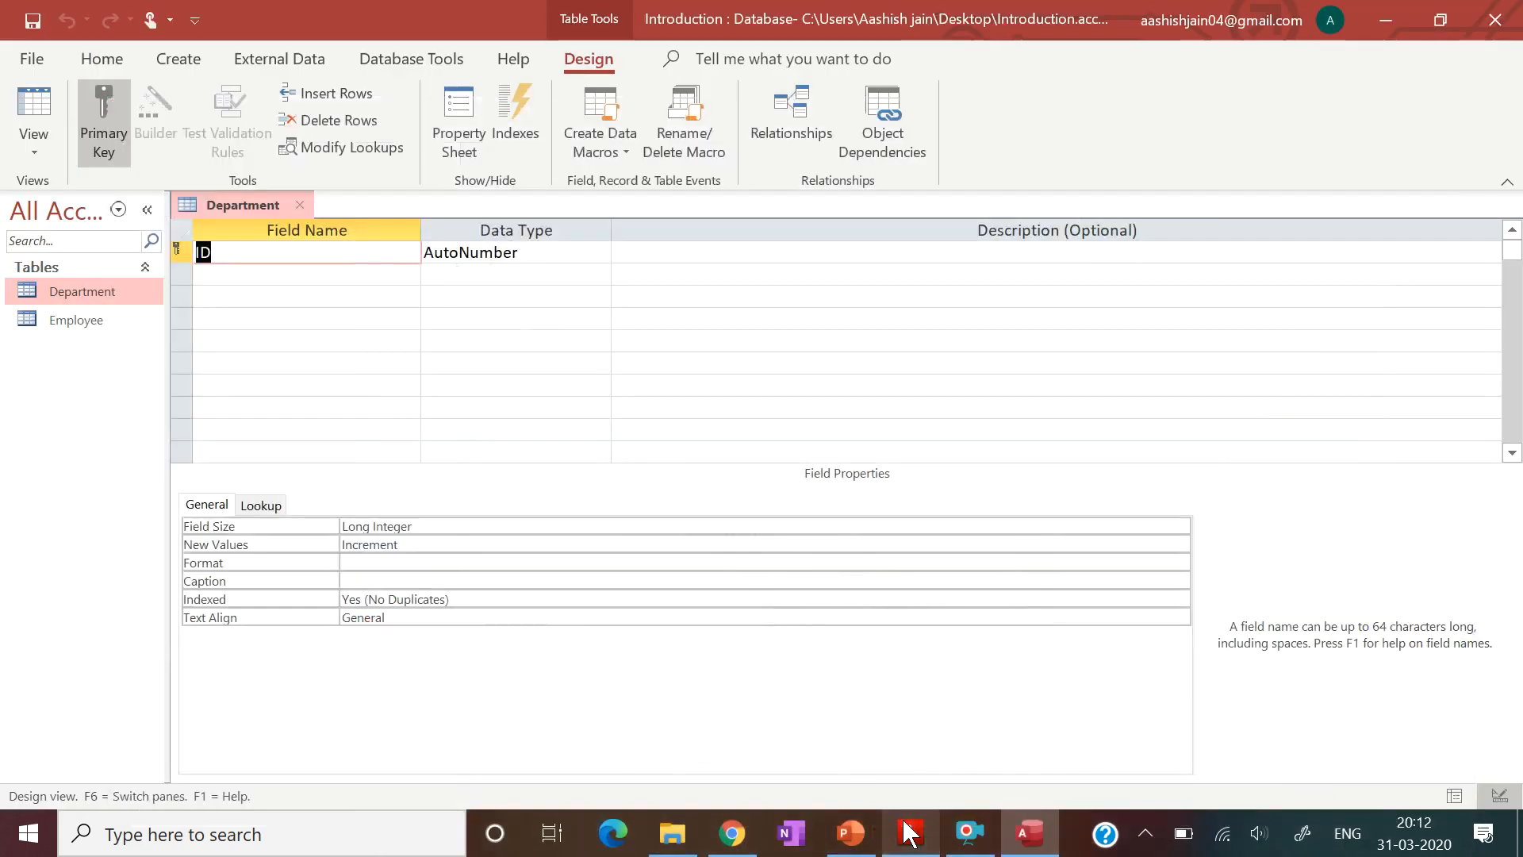
# - Rename the Department table's primary key field to Dept No and set its data type to Number
pyautogui.press('BackSpace')
pyautogui.write('Dept')
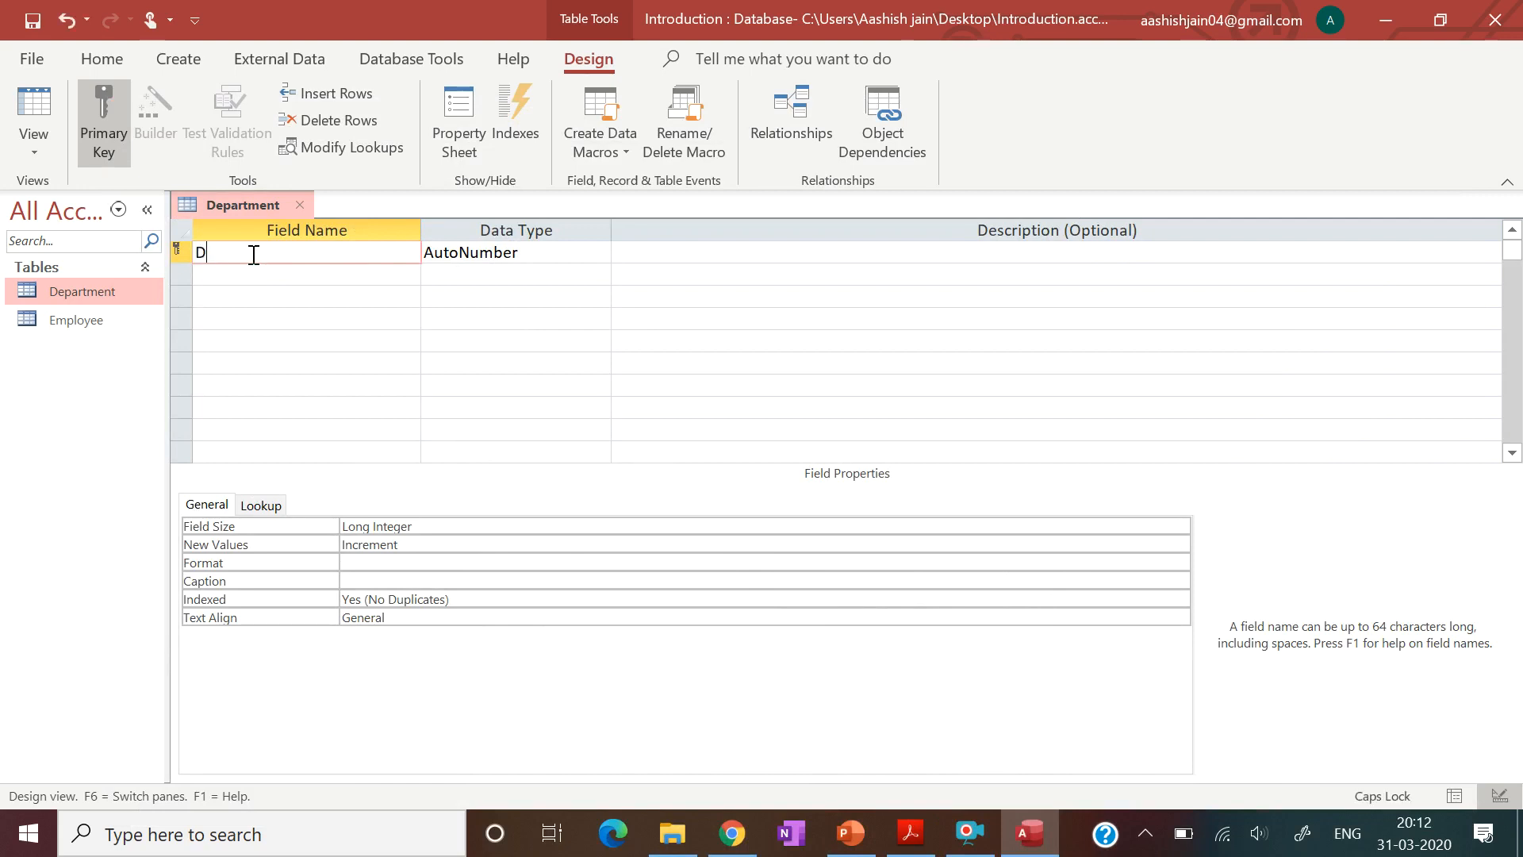
pyautogui.write(' No')
pyautogui.press('Tab')
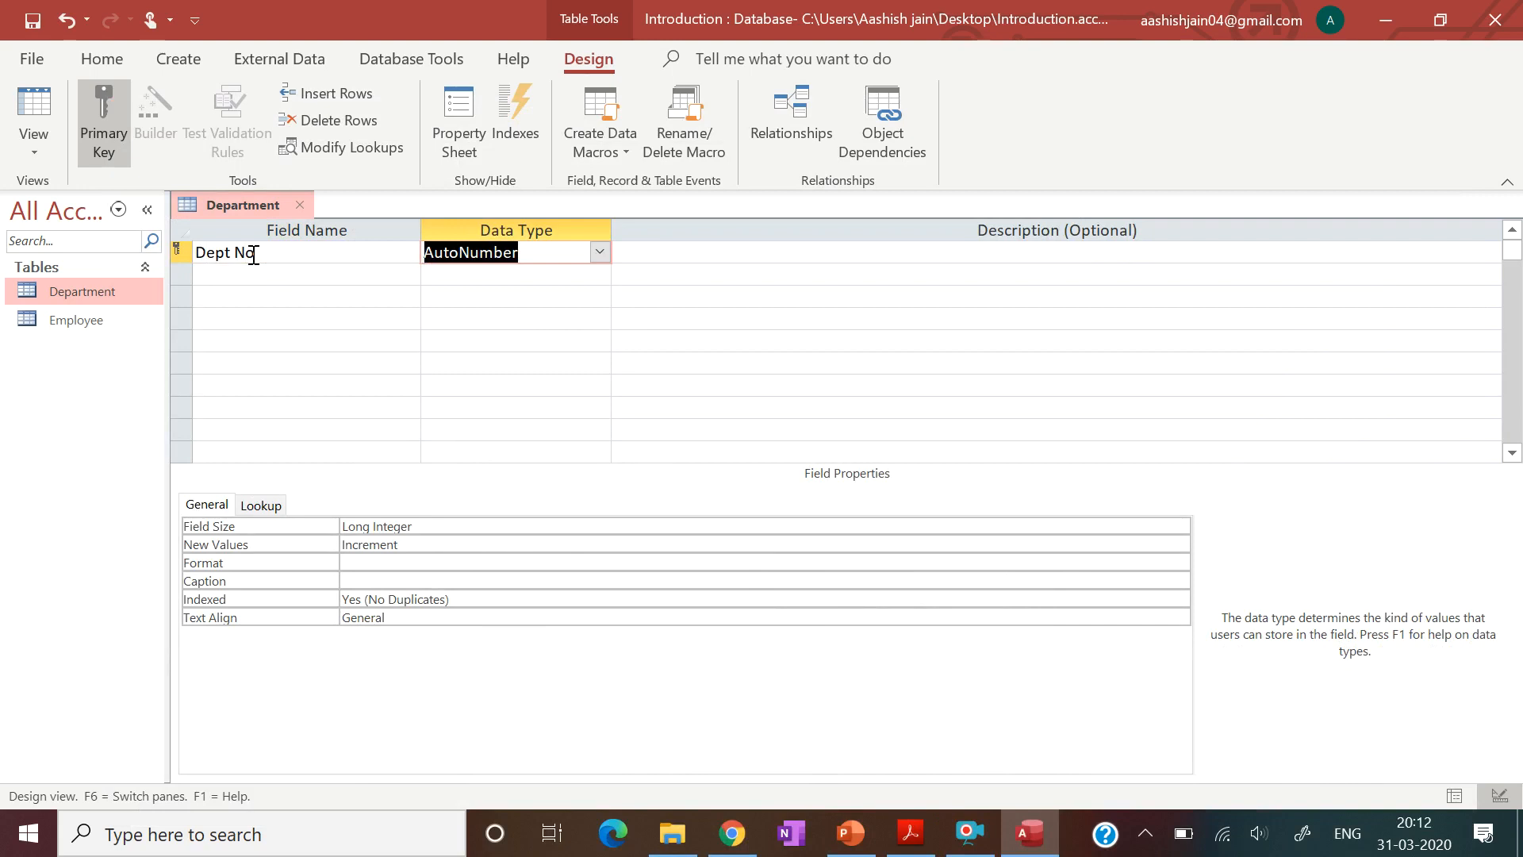
pyautogui.click(599, 252)
pyautogui.click(537, 319)
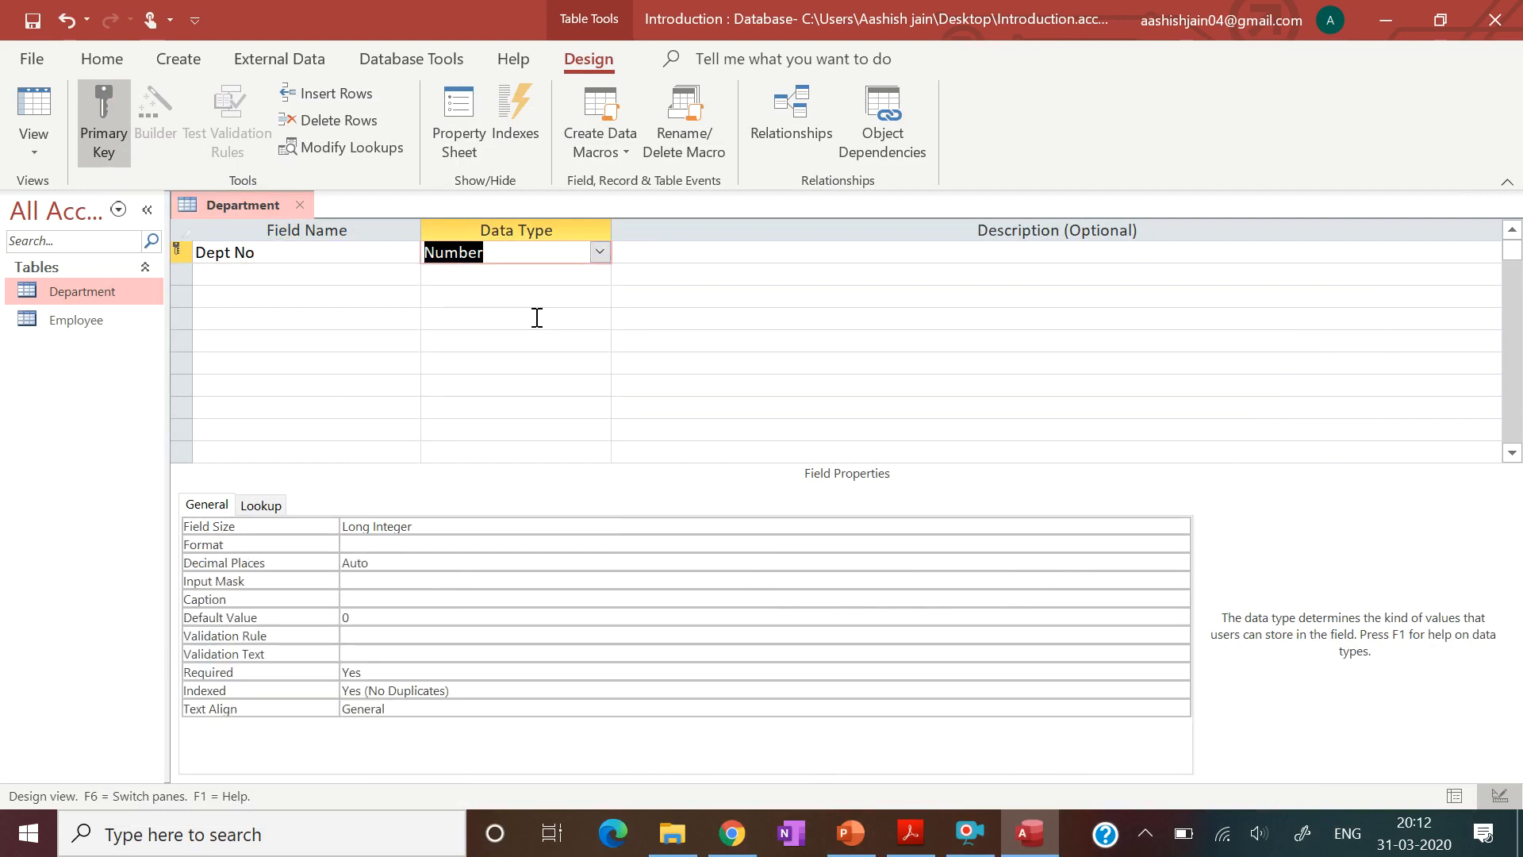
# - Give the Dept No field the description "Employees Department Number"
pyautogui.press('Tab')
pyautogui.write('Em')
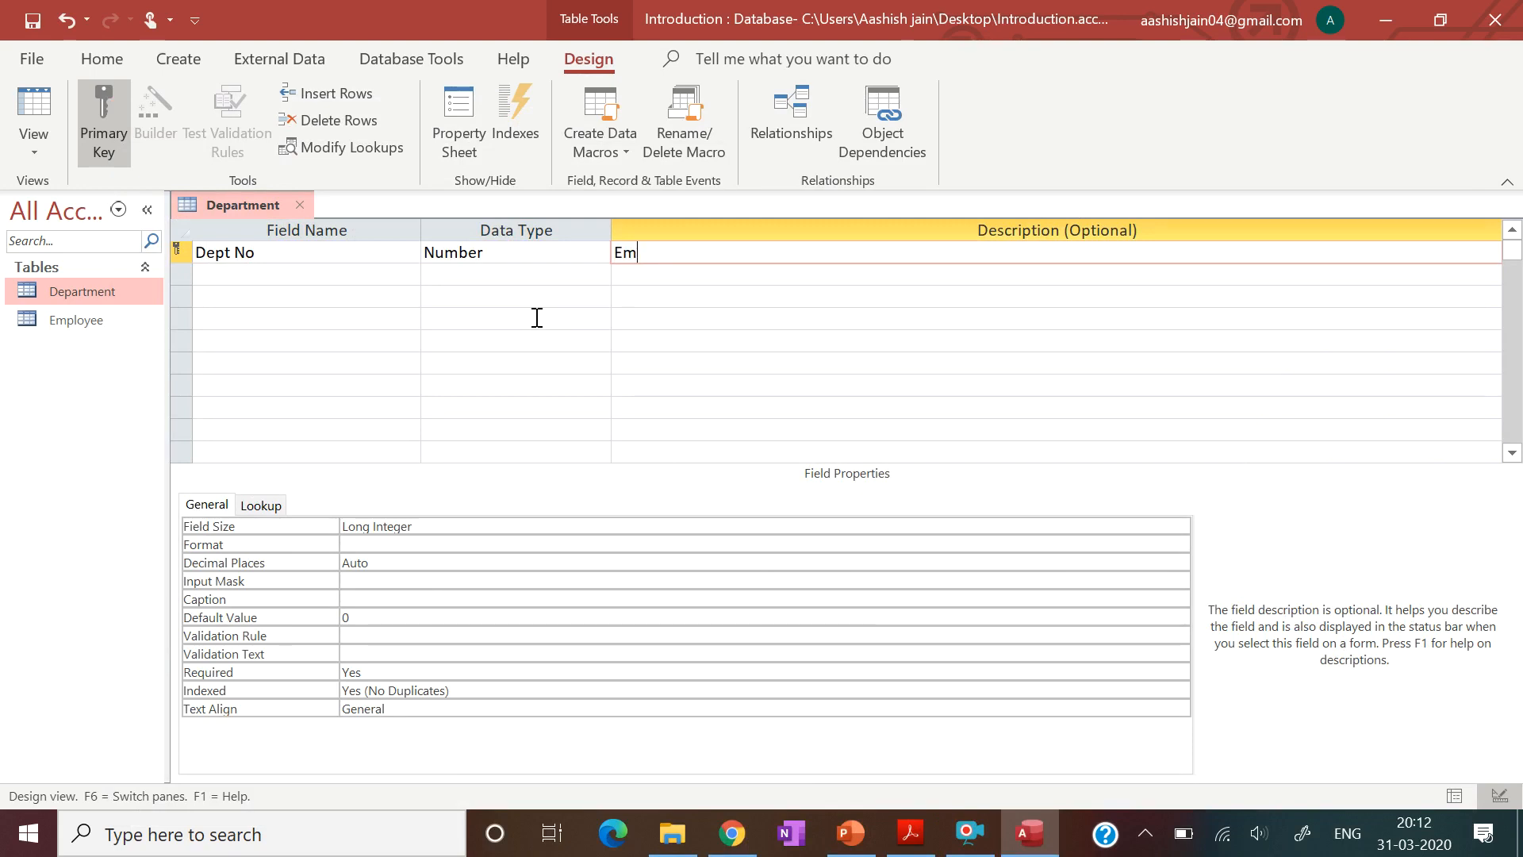
pyautogui.write('ployyes')
pyautogui.press('BackSpace')
pyautogui.press('BackSpace')
pyautogui.press('BackSpace')
pyautogui.write('ees')
pyautogui.press('capslock')
pyautogui.write('DE')
pyautogui.press('BackSpace')
pyautogui.press('capslock')
pyautogui.write('epartment')
pyautogui.press('capslock')
pyautogui.write('N')
pyautogui.press('capslock')
pyautogui.write('umber')
pyautogui.press('Return')
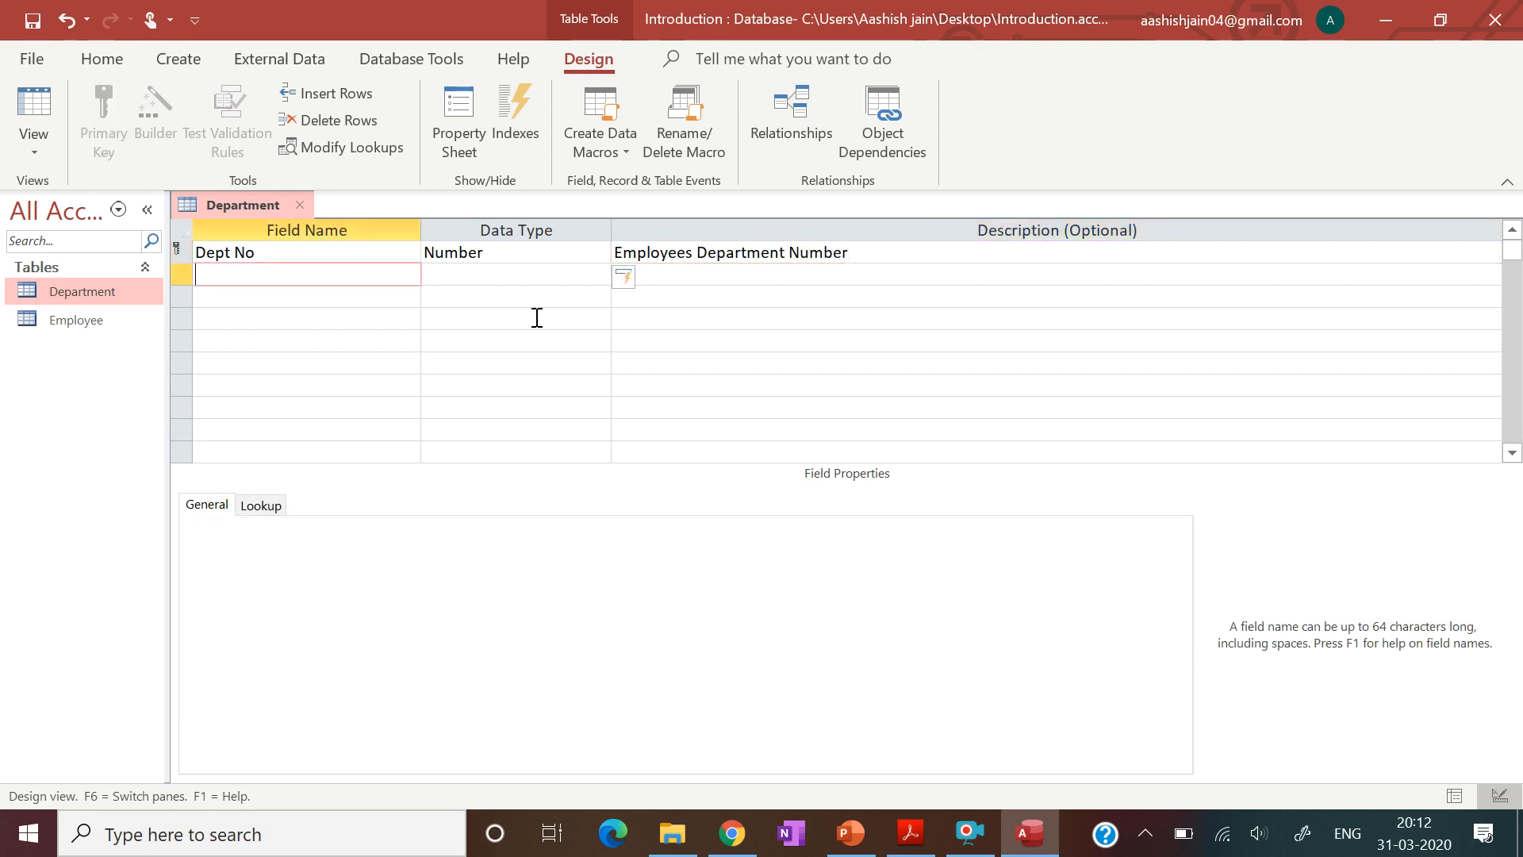
# - Check the assignment PDF for the remaining fields required in the Department table and return to the table design
pyautogui.click(902, 834)
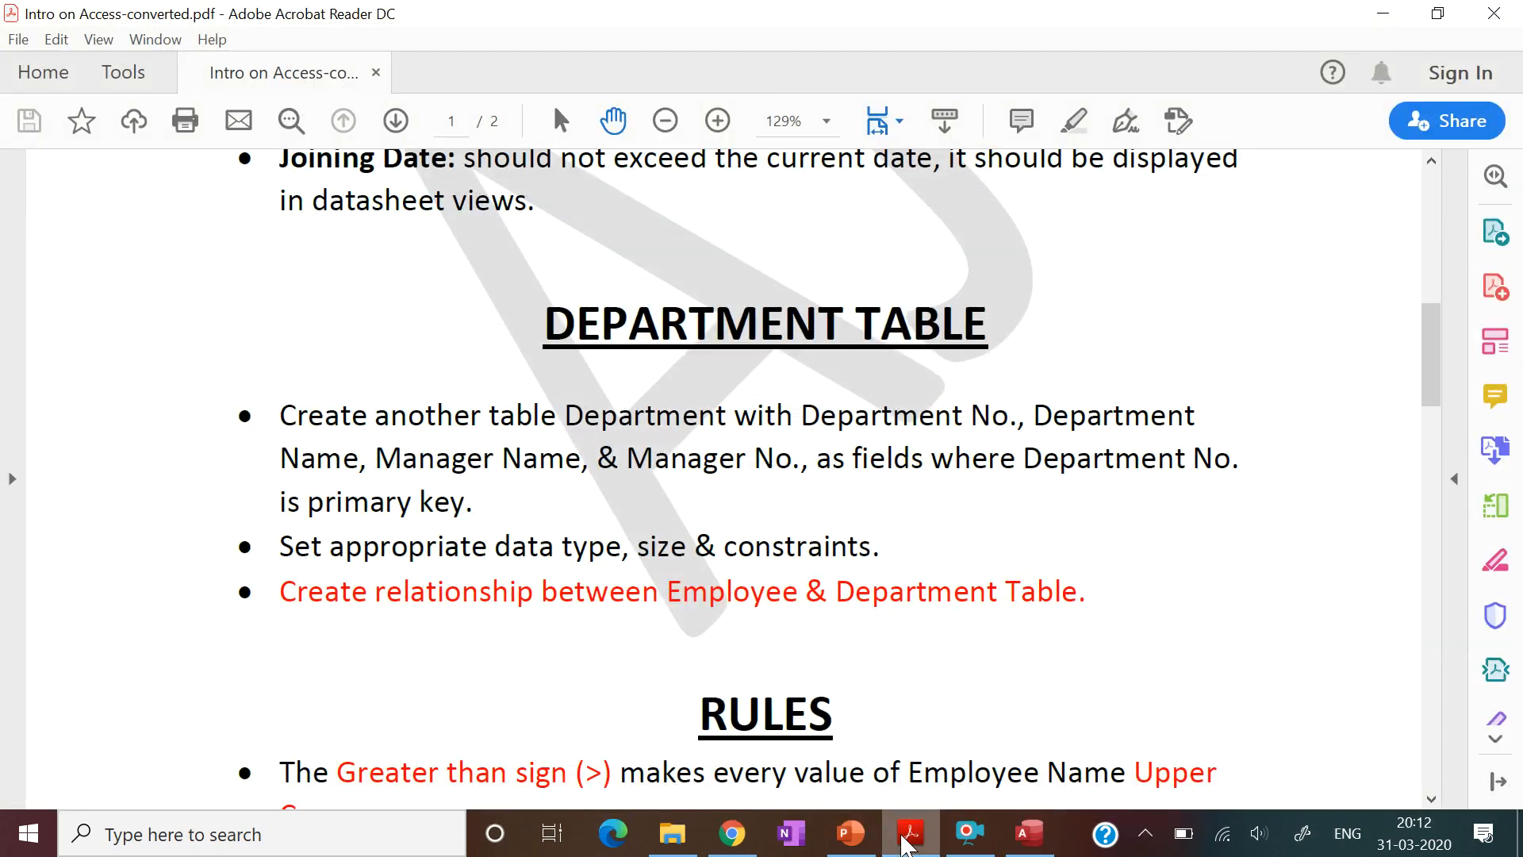
pyautogui.click(906, 835)
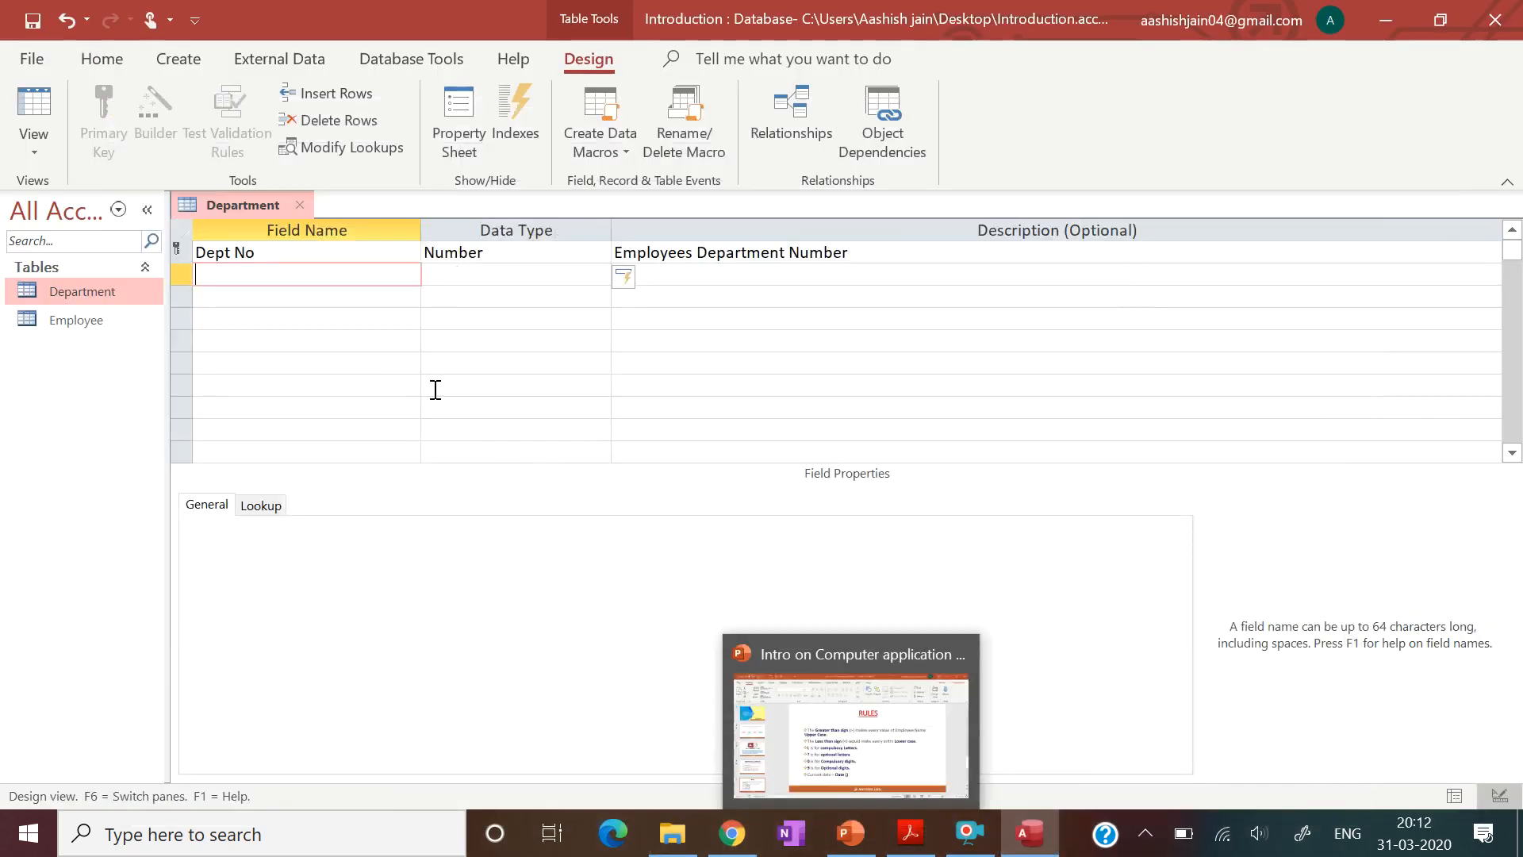
# - Add a Dept Name field to the Department table and start the Lookup Wizard for it, using values typed in manually
pyautogui.write('De')
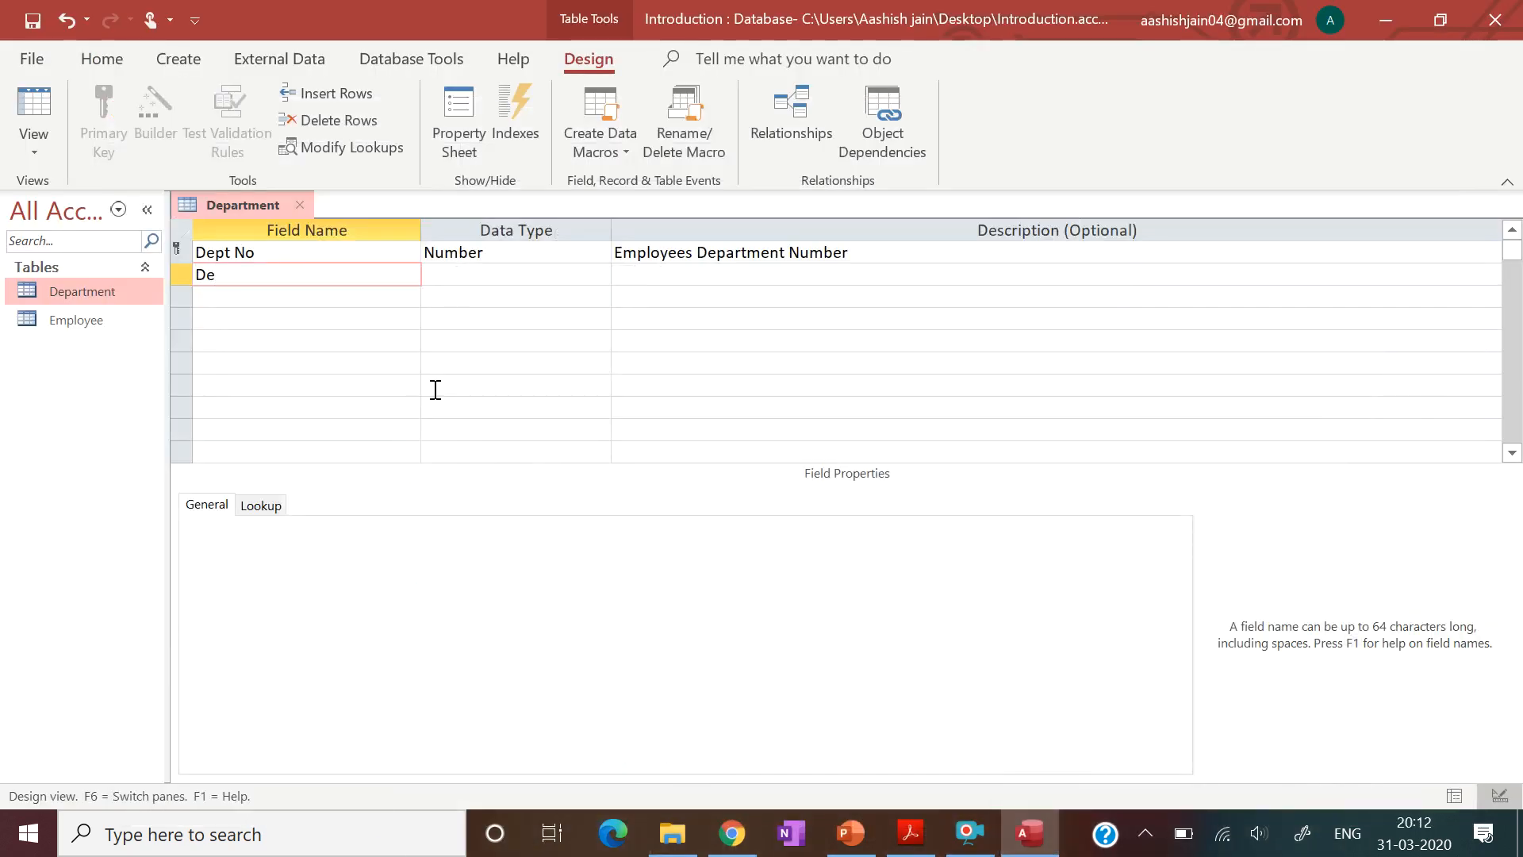
pyautogui.write('pt Name')
pyautogui.press('Tab')
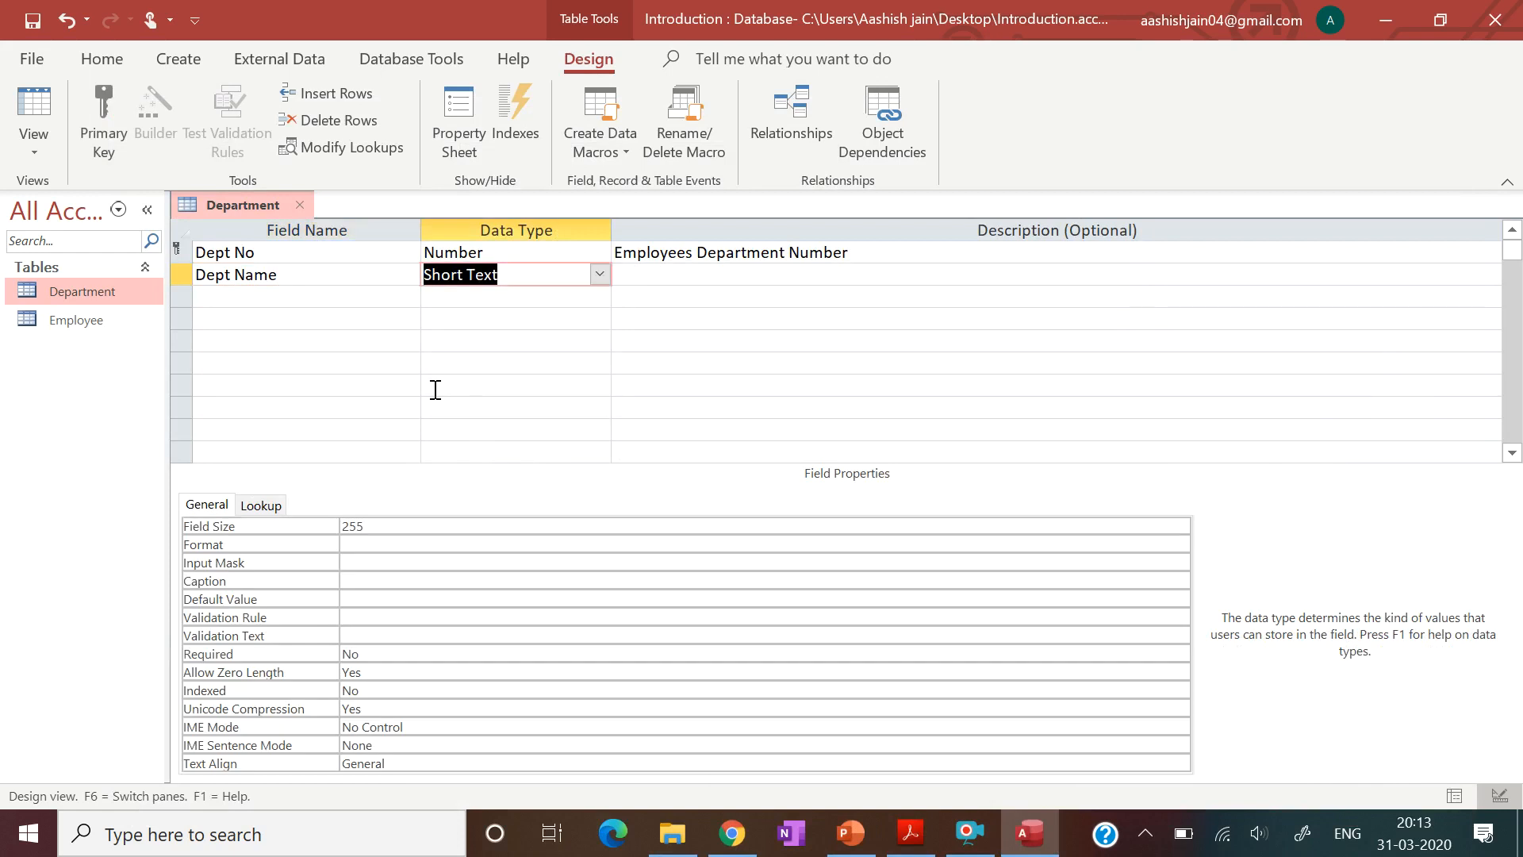
pyautogui.click(600, 275)
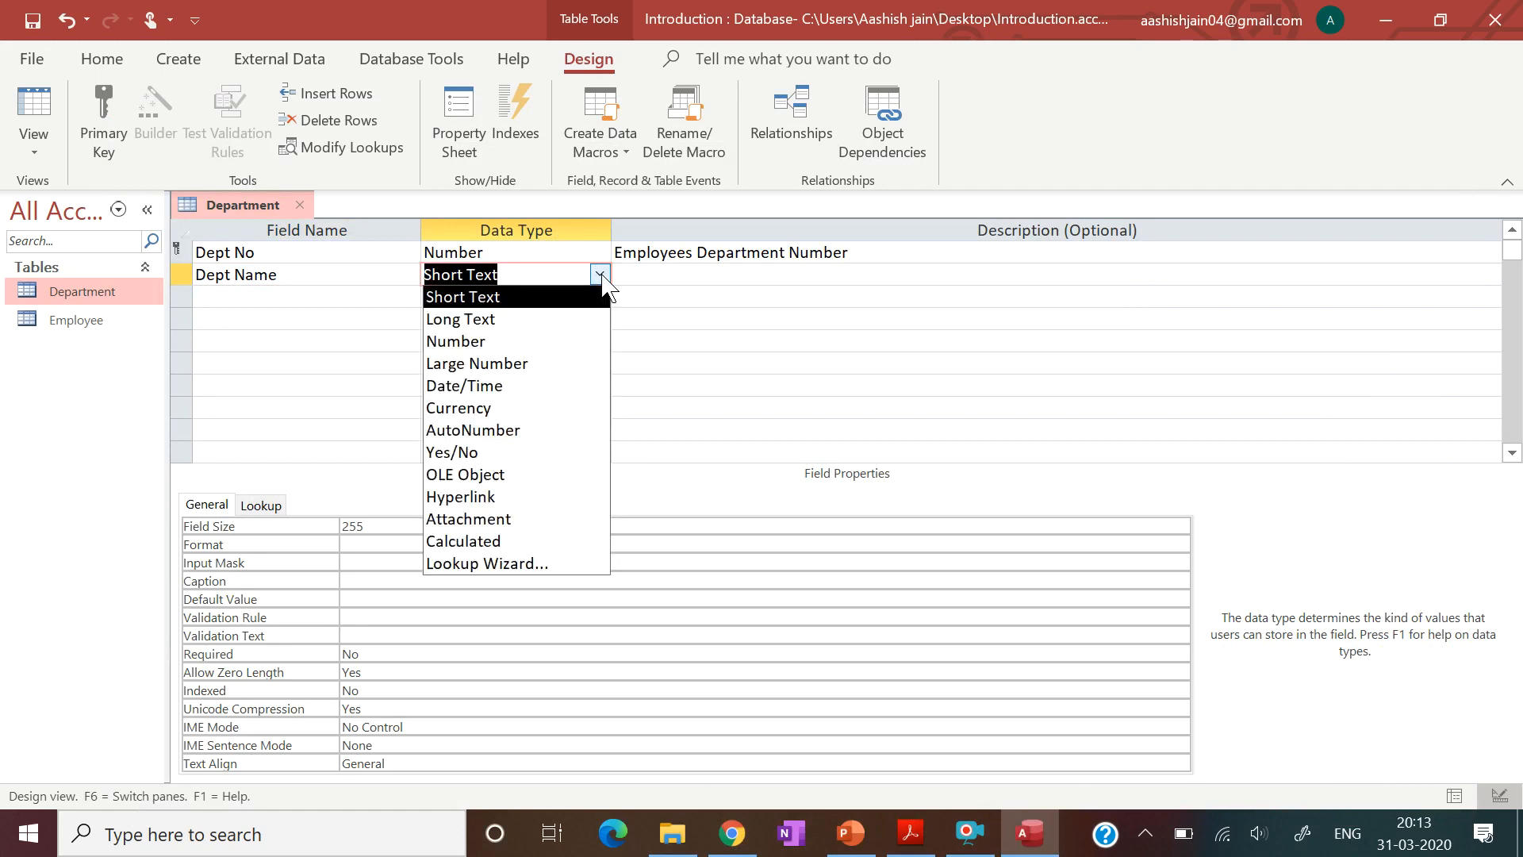
pyautogui.click(536, 565)
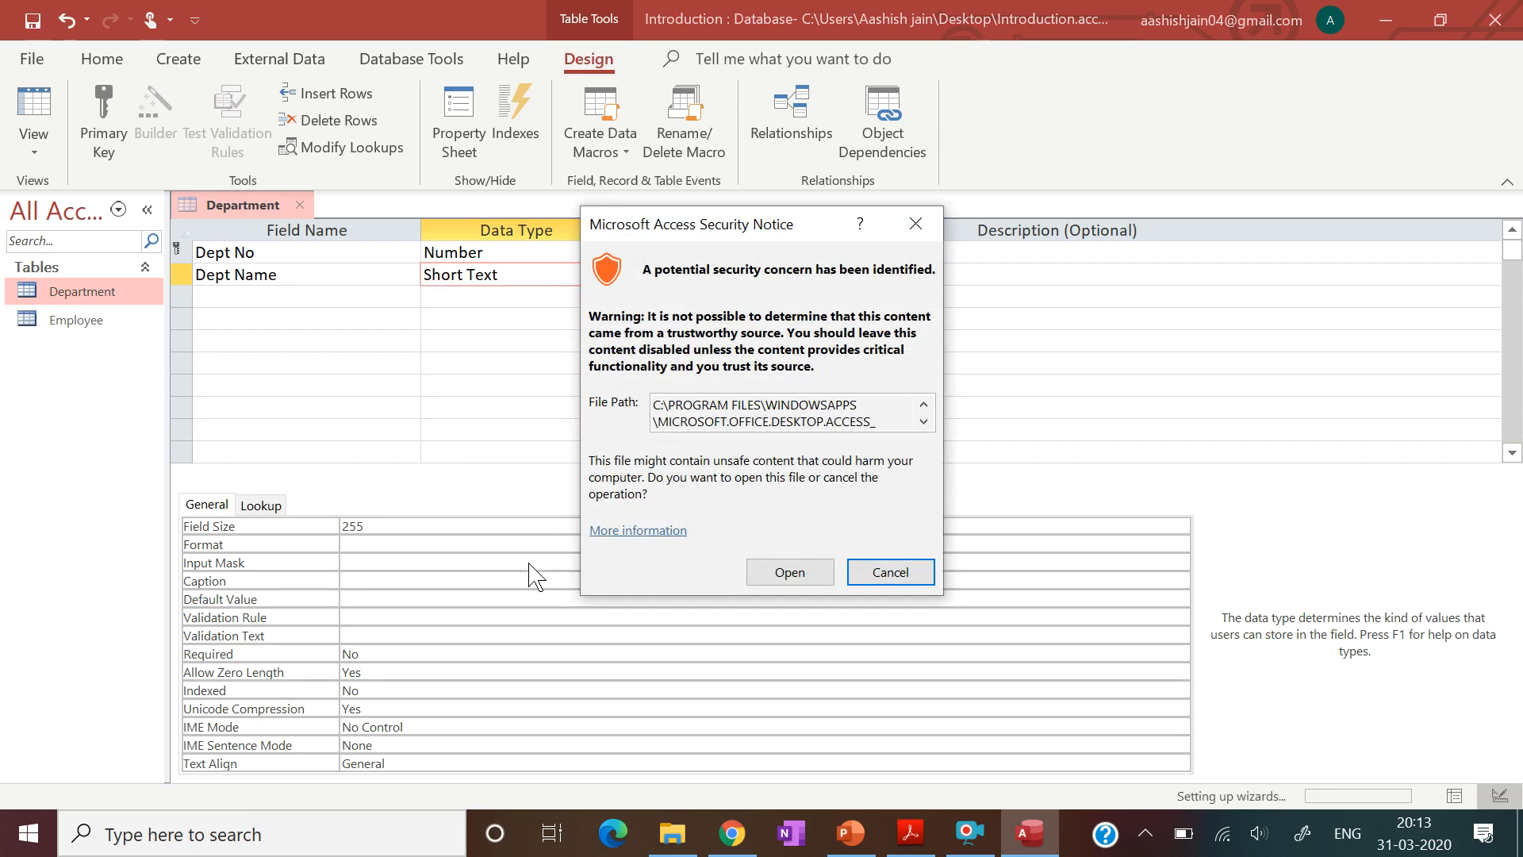
pyautogui.click(778, 572)
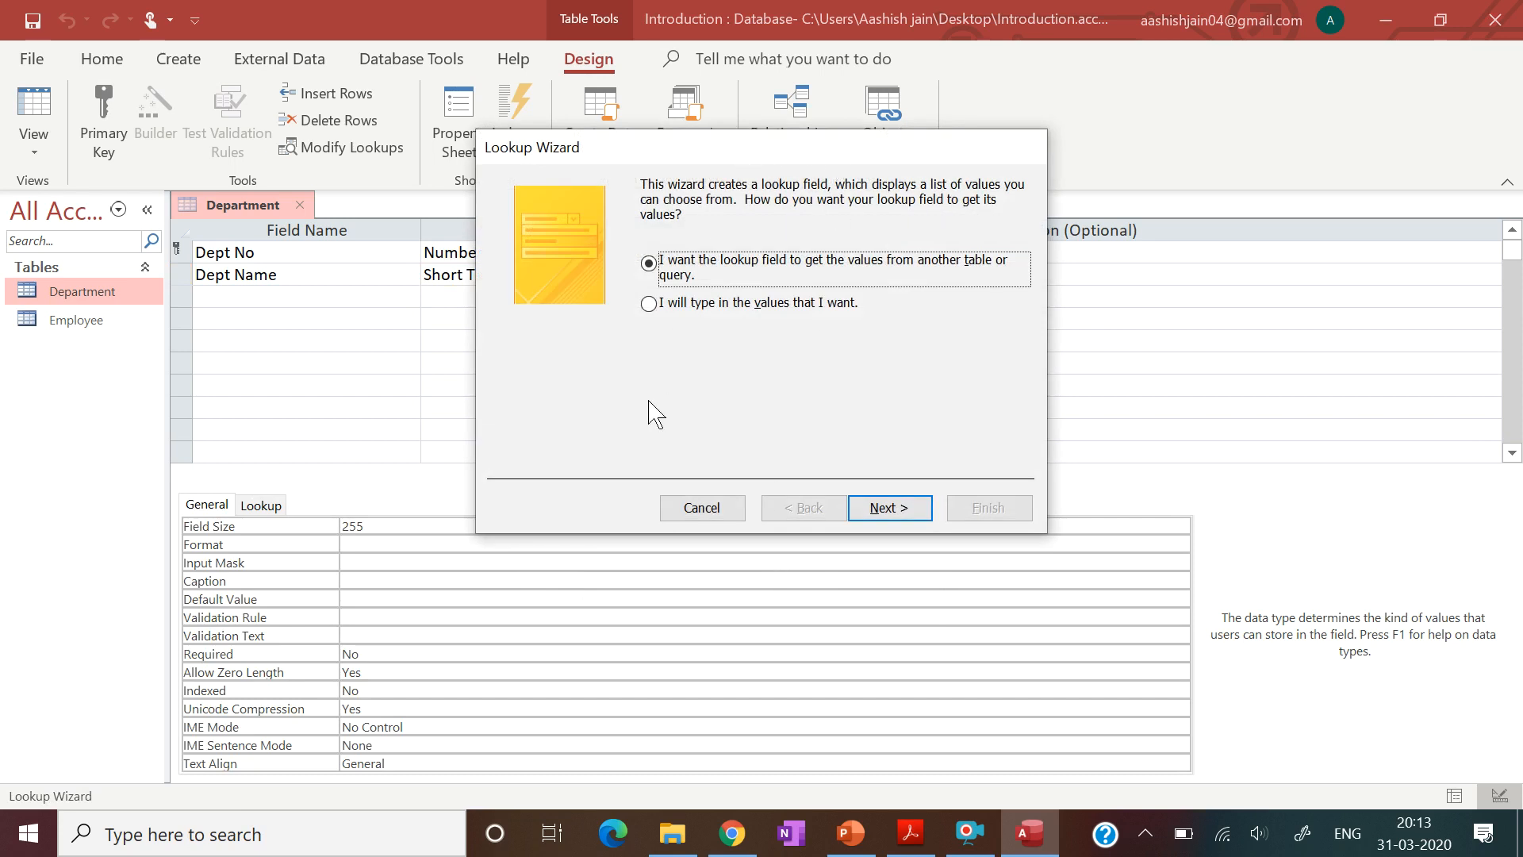
pyautogui.click(649, 304)
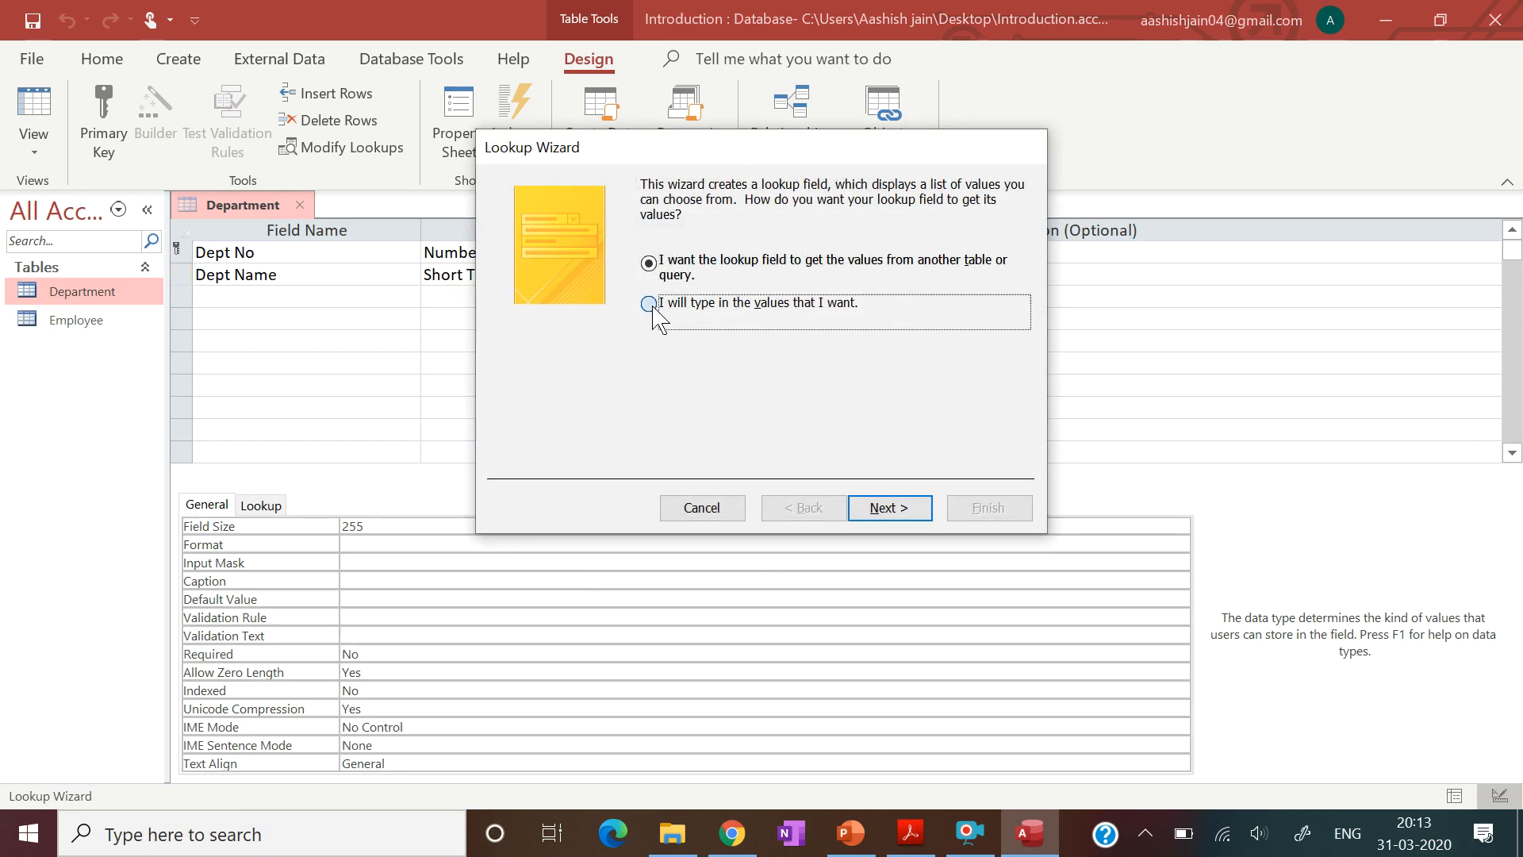
pyautogui.click(876, 510)
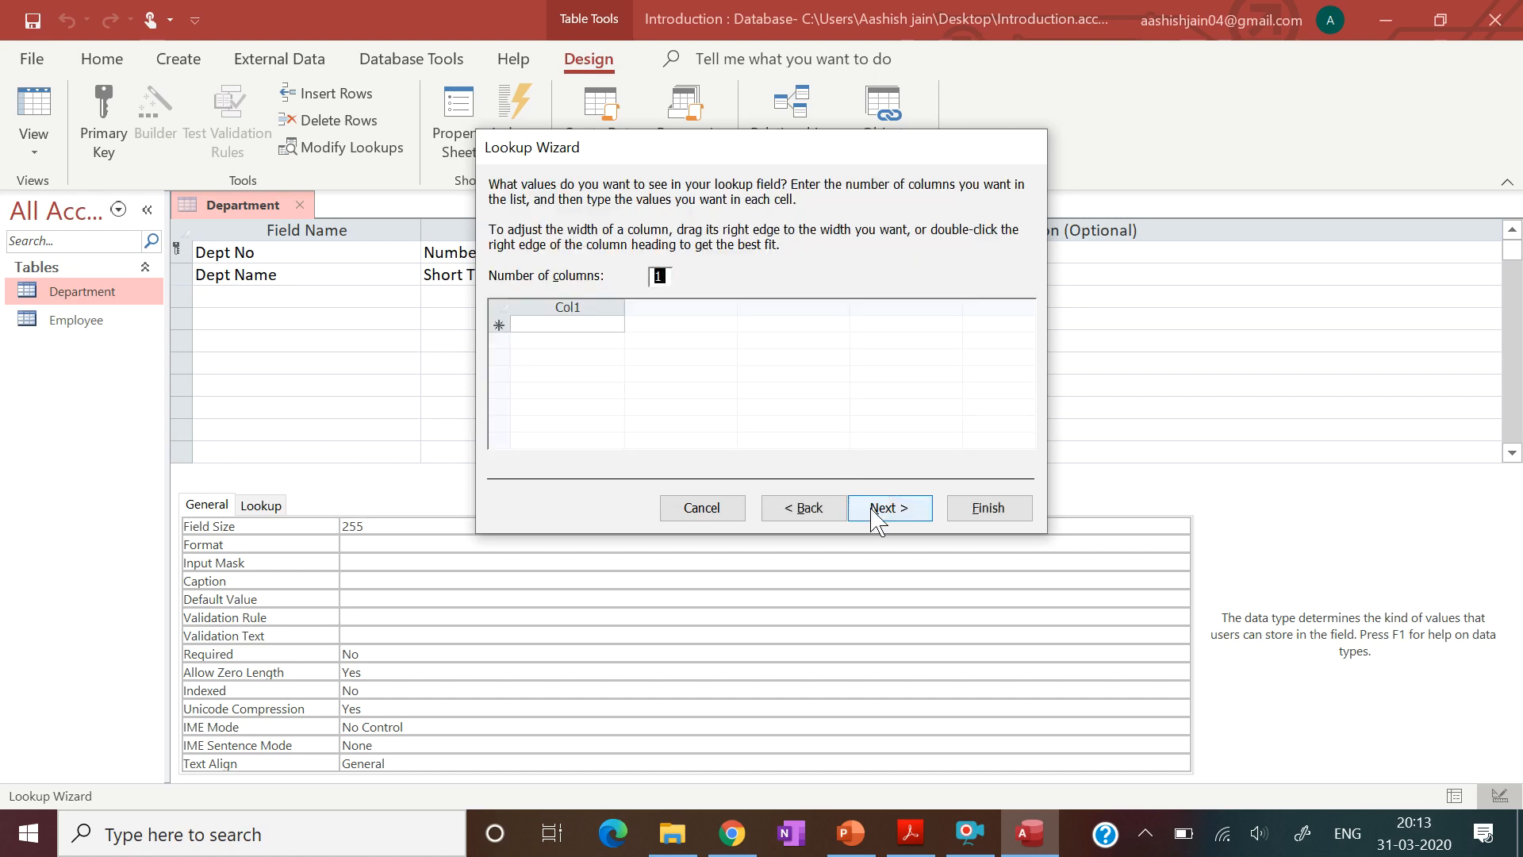
# - Enter HR, Marketing, Sales and Production as the Dept Name lookup values, finish the wizard and review the field's lookup properties
pyautogui.click(550, 324)
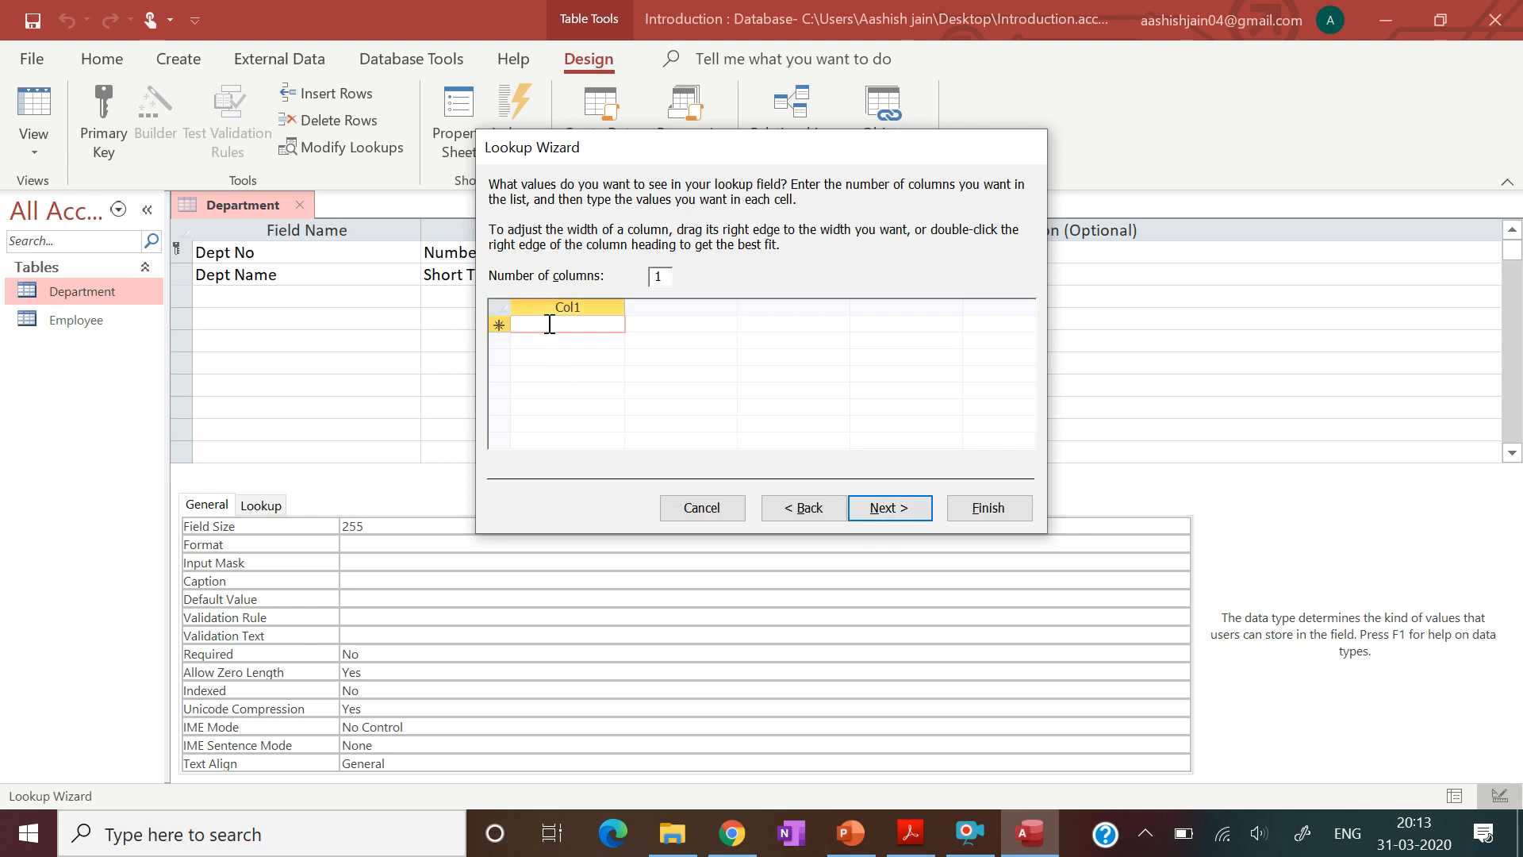
pyautogui.press('capslock')
pyautogui.write('HR')
pyautogui.press('Down')
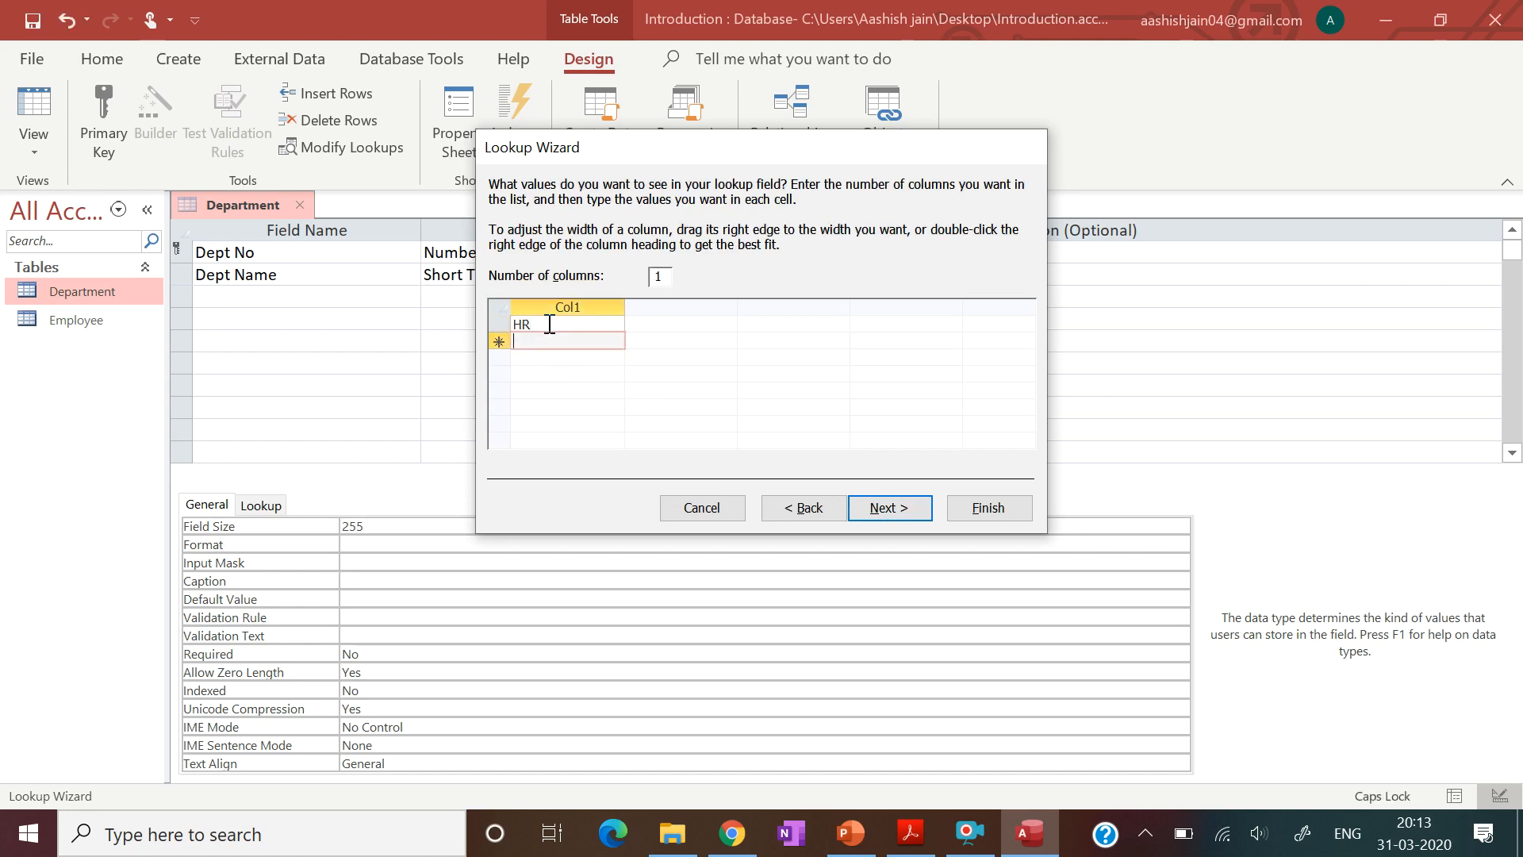
pyautogui.write('M')
pyautogui.press('capslock')
pyautogui.write('arketing')
pyautogui.press('Down')
pyautogui.press('capslock')
pyautogui.write('S')
pyautogui.press('capslock')
pyautogui.press('Down')
pyautogui.press('capslock')
pyautogui.write('P')
pyautogui.press('capslock')
pyautogui.write('roduction')
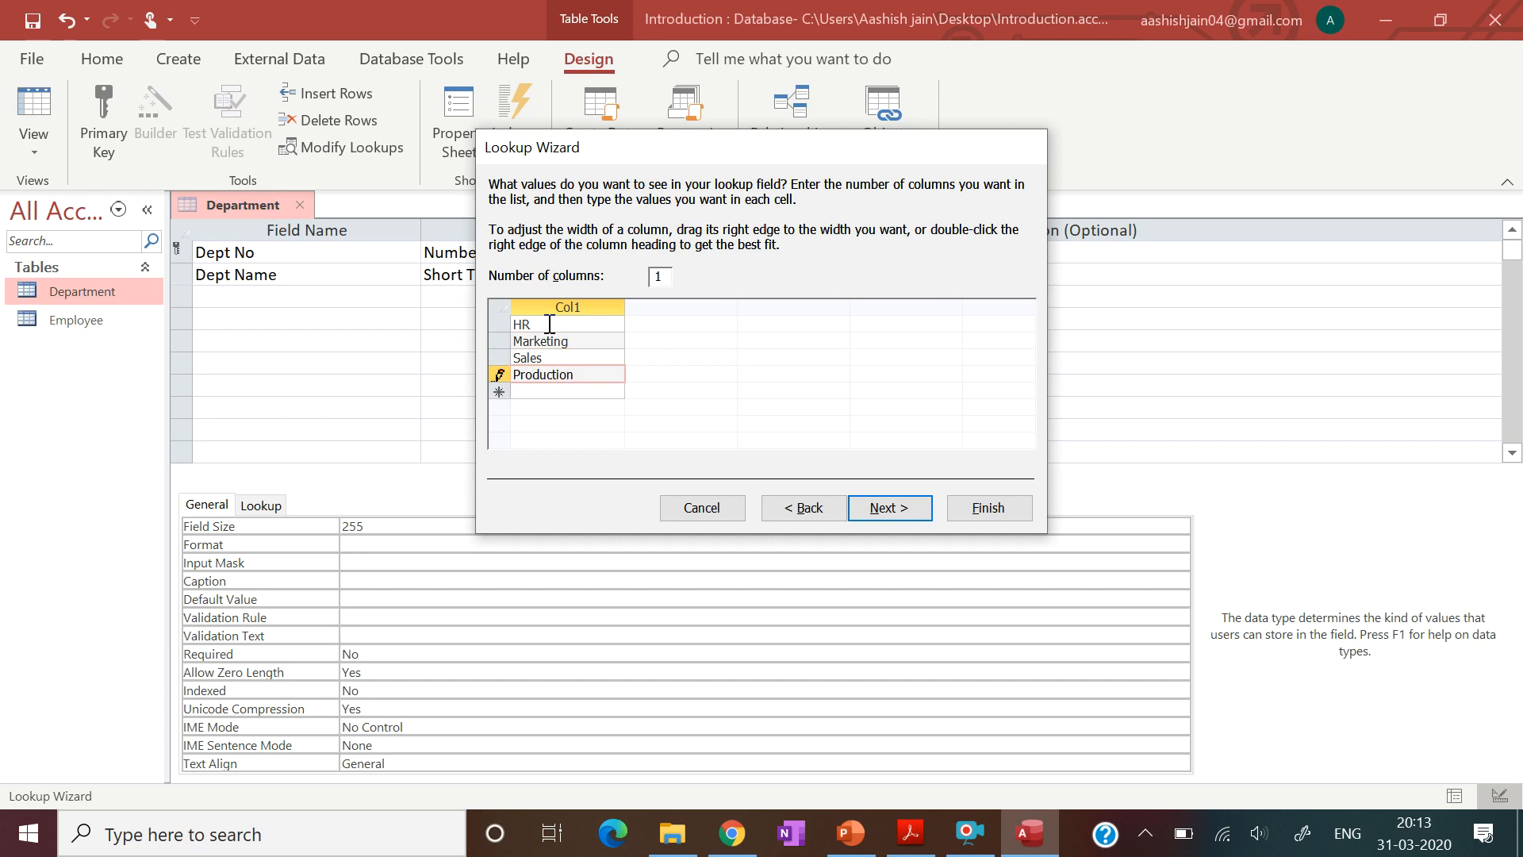
pyautogui.click(874, 506)
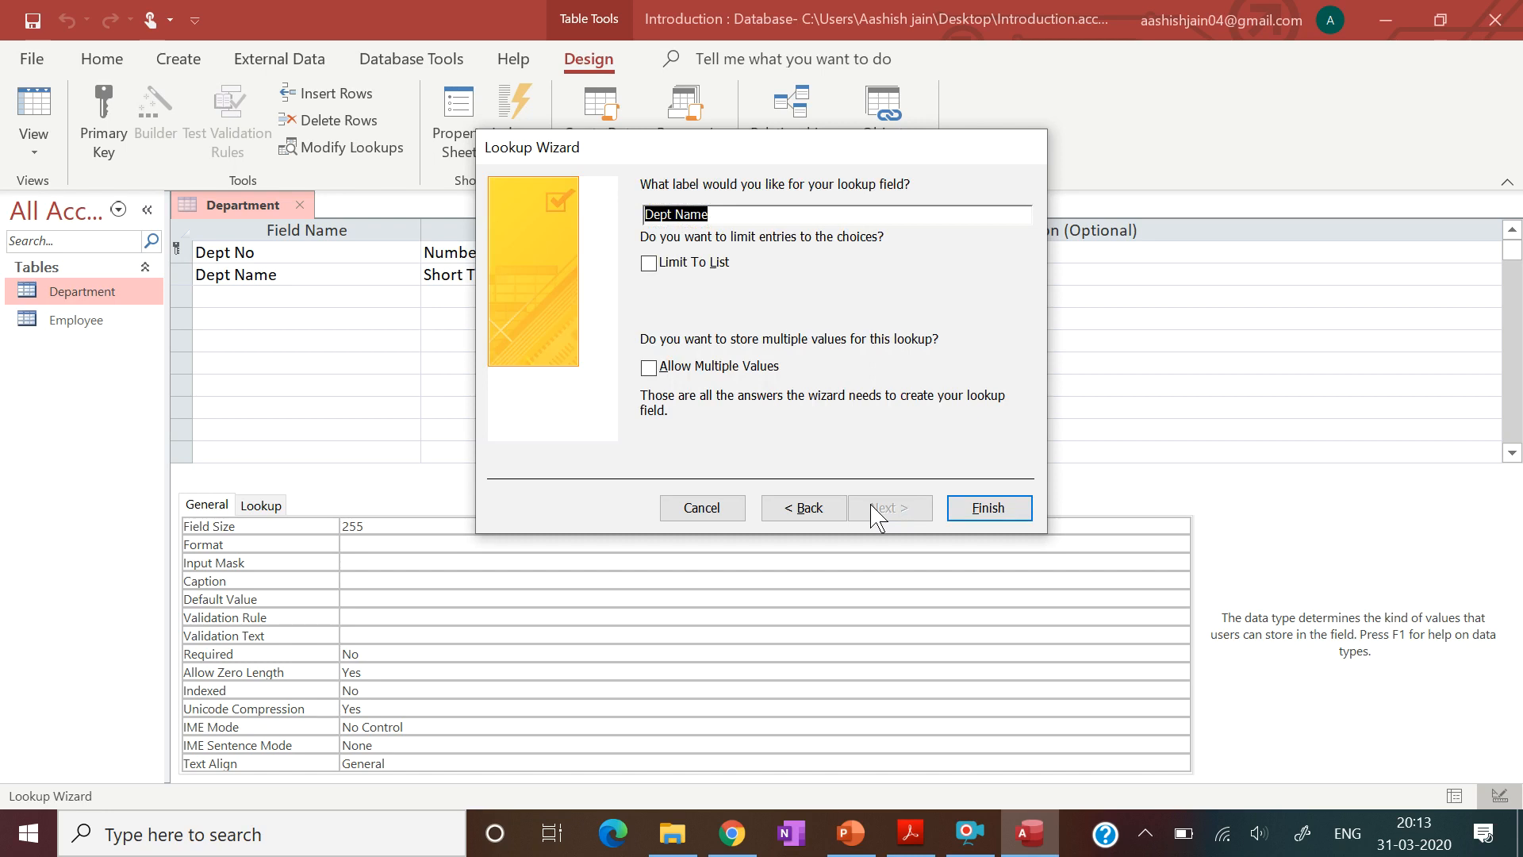
pyautogui.click(984, 510)
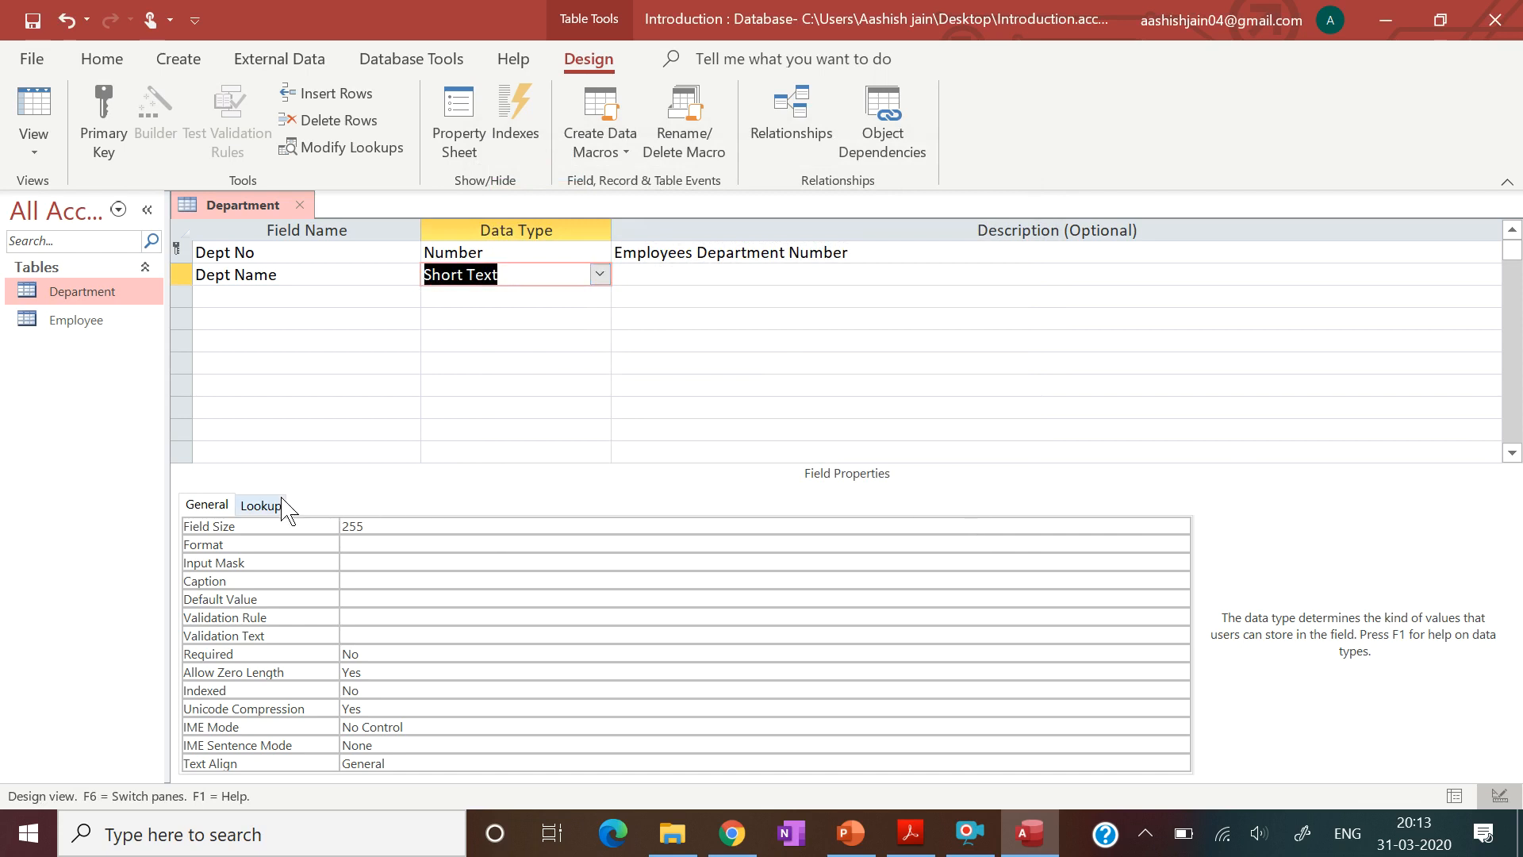
pyautogui.click(264, 508)
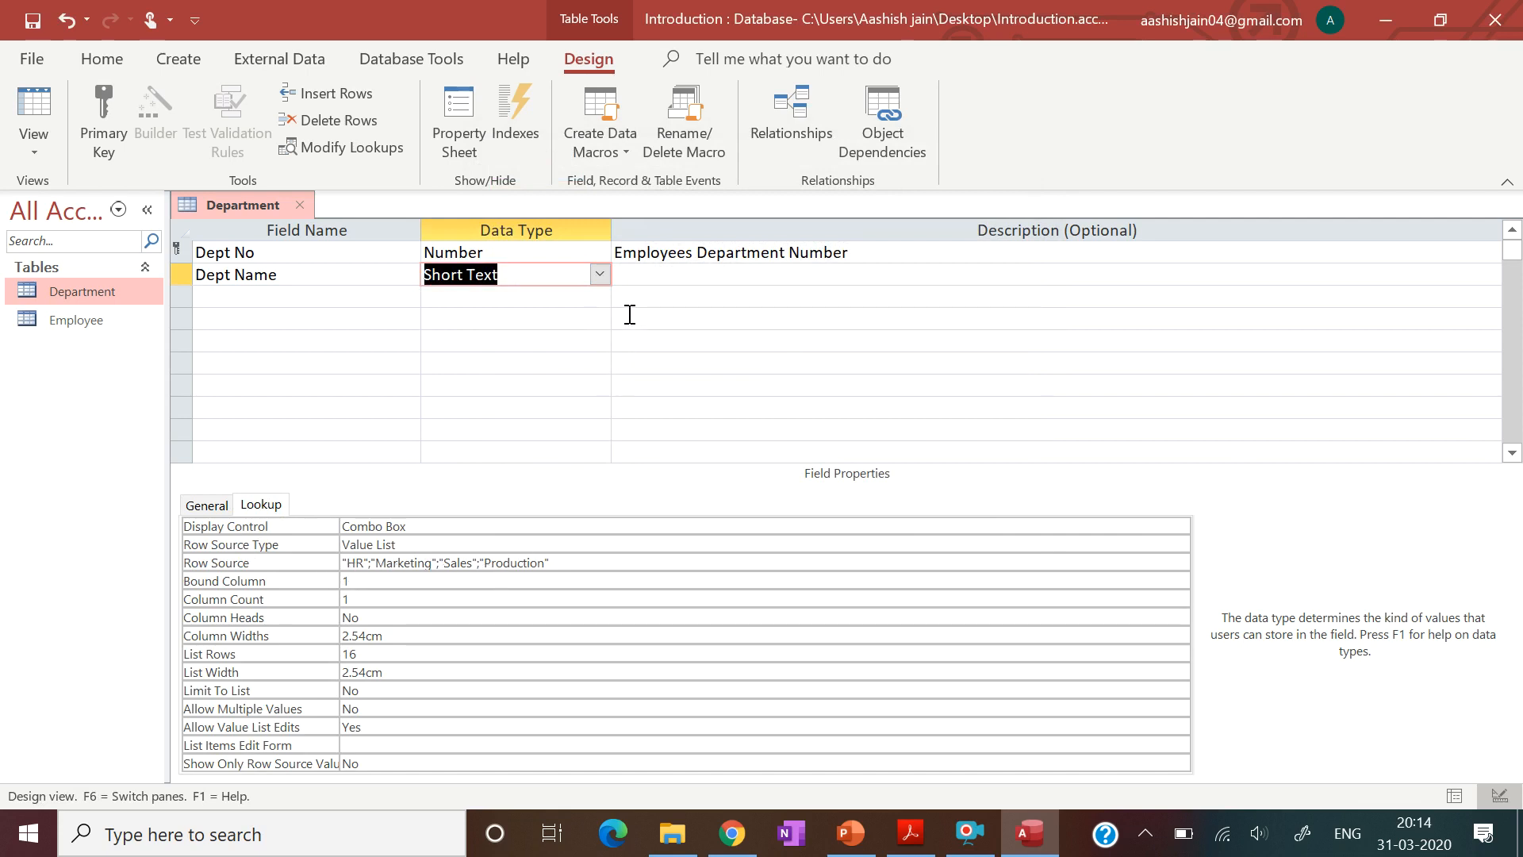
# - Give the Dept Name field the description "Employees Department Name"
pyautogui.click(647, 278)
pyautogui.write('Emp')
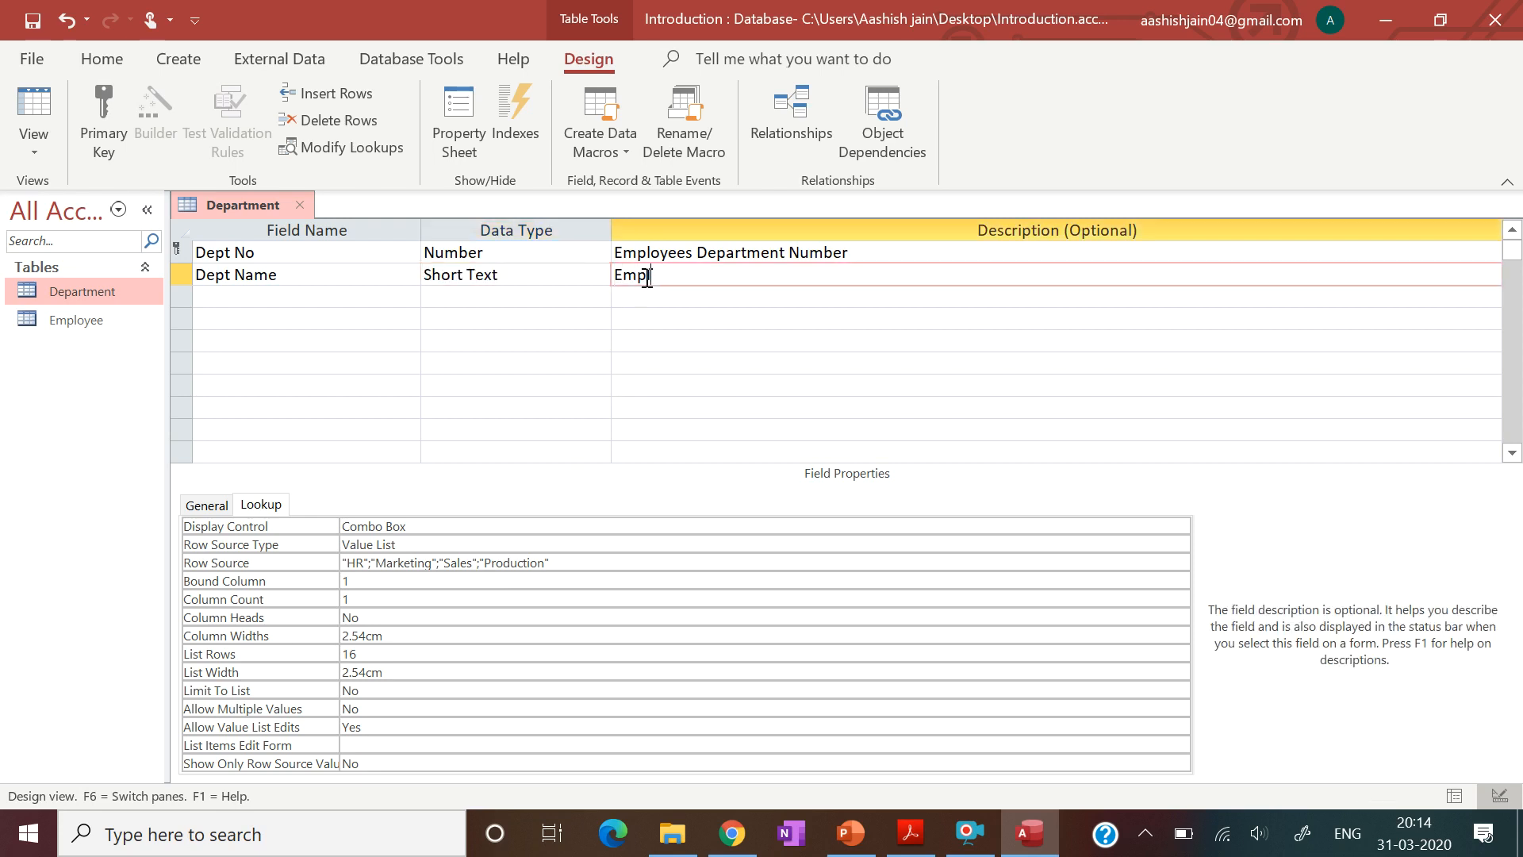
pyautogui.write('loyees Fd')
pyautogui.press('capslock')
pyautogui.press('capslock')
pyautogui.write('d')
pyautogui.press('capslock')
pyautogui.write('D')
pyautogui.press('capslock')
pyautogui.write('epartment')
pyautogui.press('capslock')
pyautogui.write('N')
pyautogui.press('capslock')
pyautogui.write('ame')
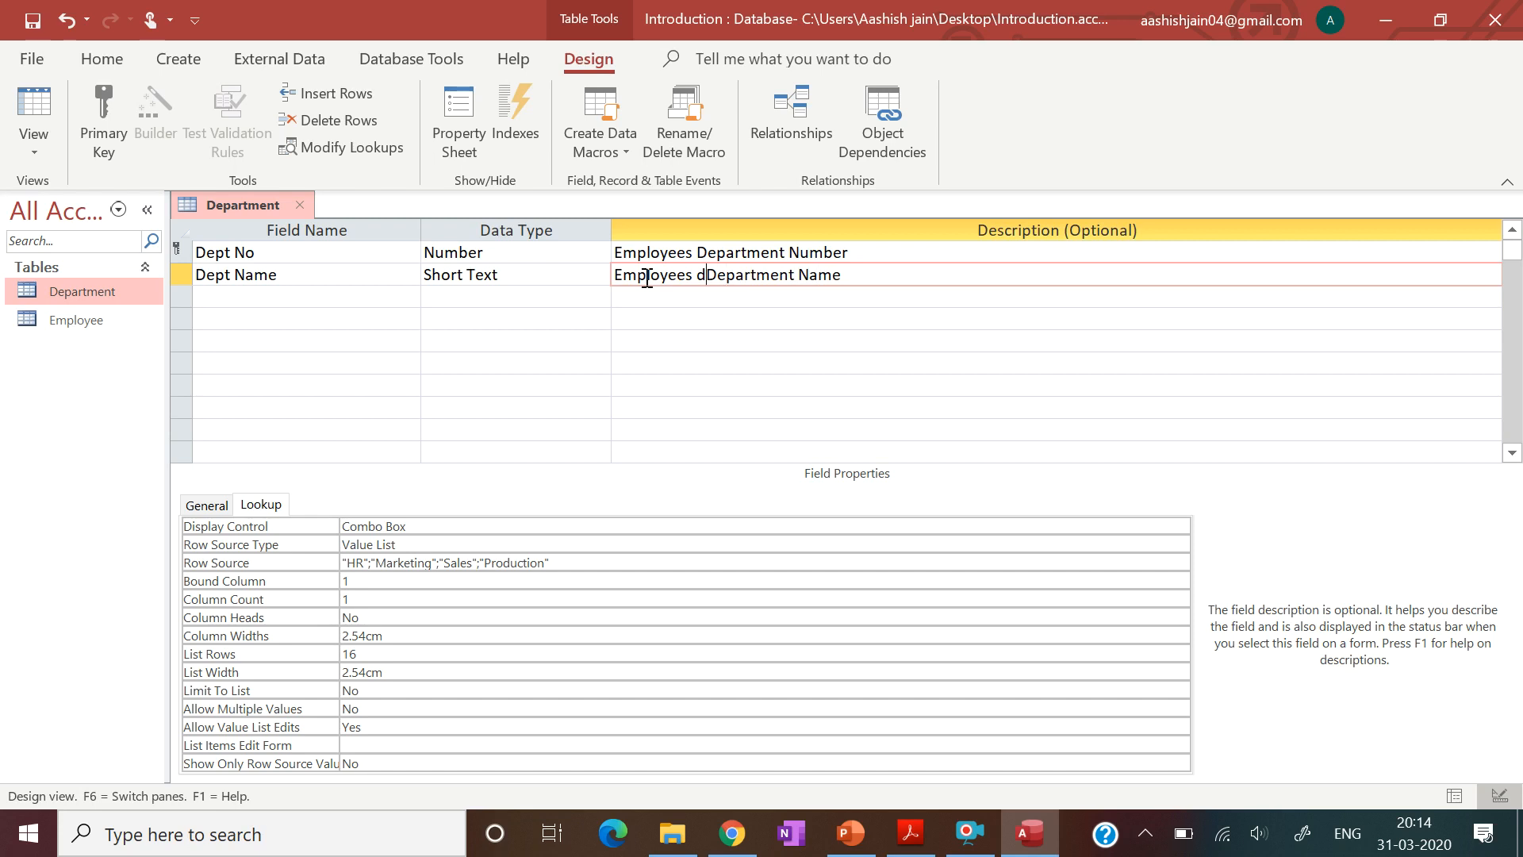
pyautogui.press('BackSpace')
pyautogui.press('Return')
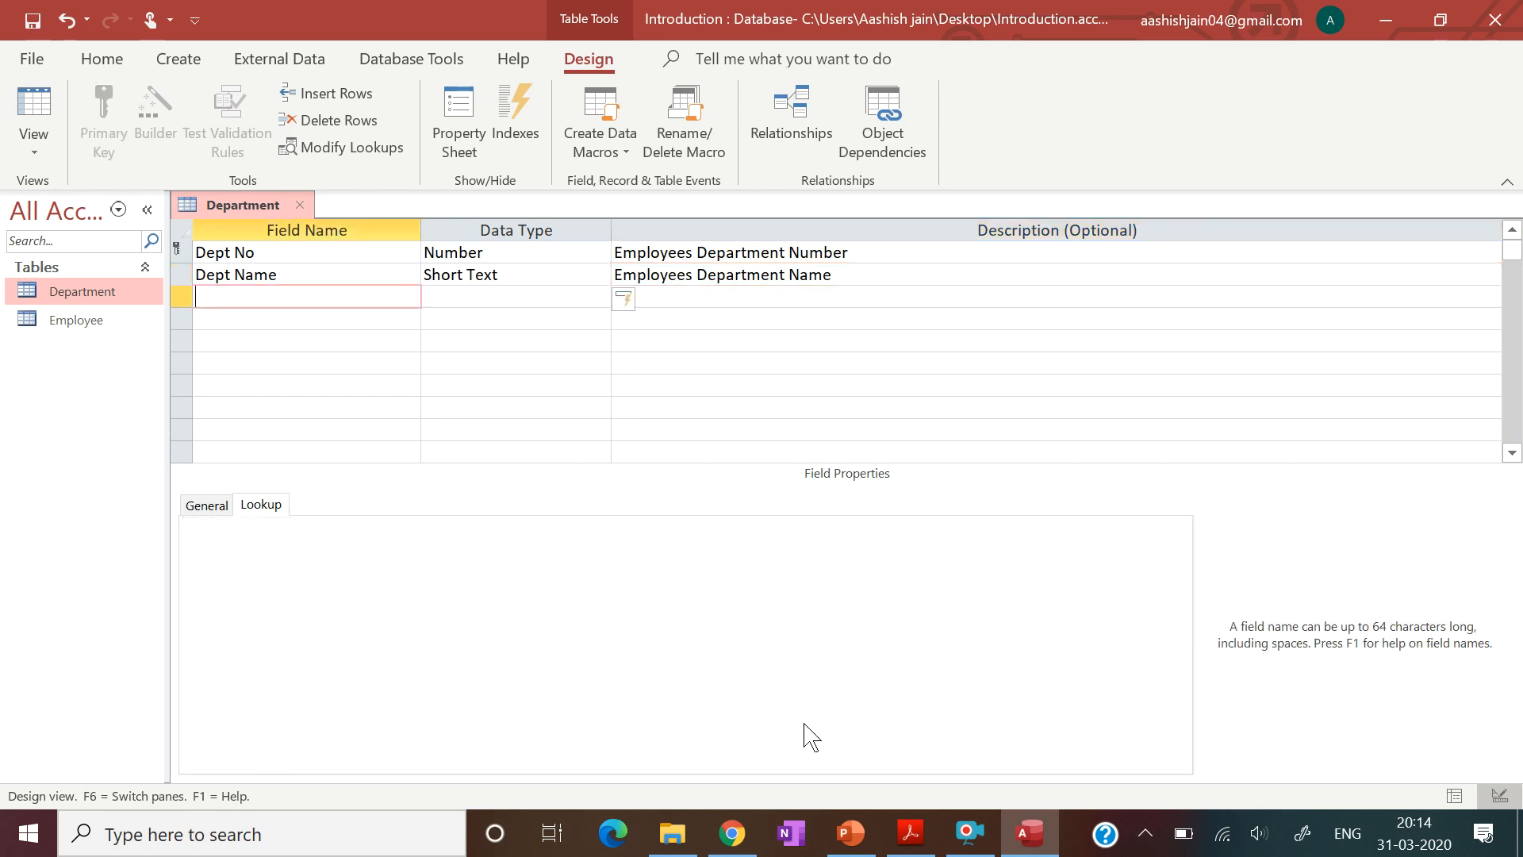
# - Check the assignment PDF for the next required field and add Manager Name as a Short Text field
pyautogui.click(905, 839)
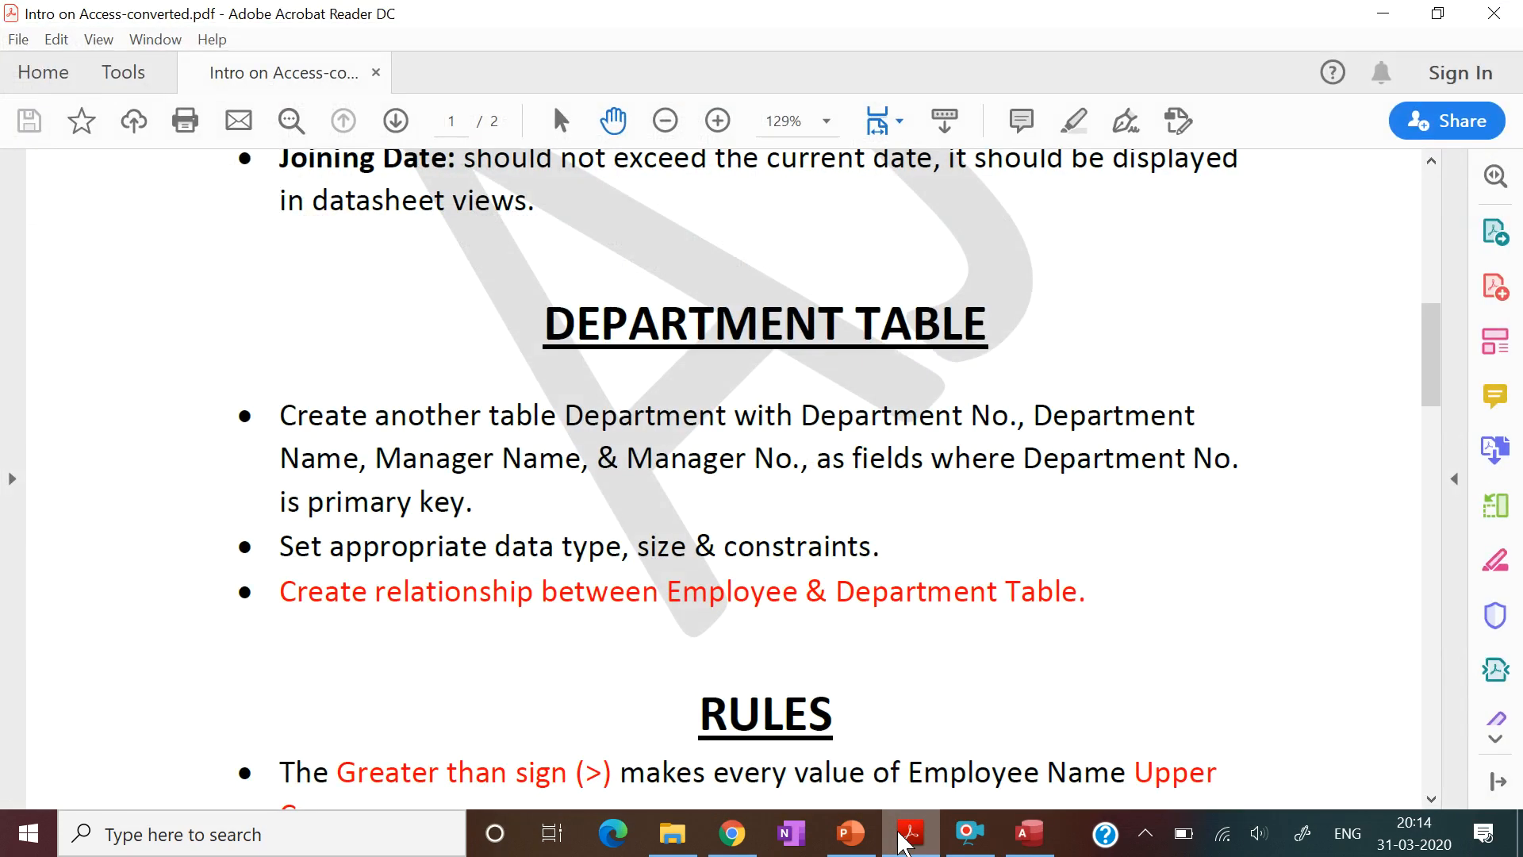
pyautogui.click(904, 840)
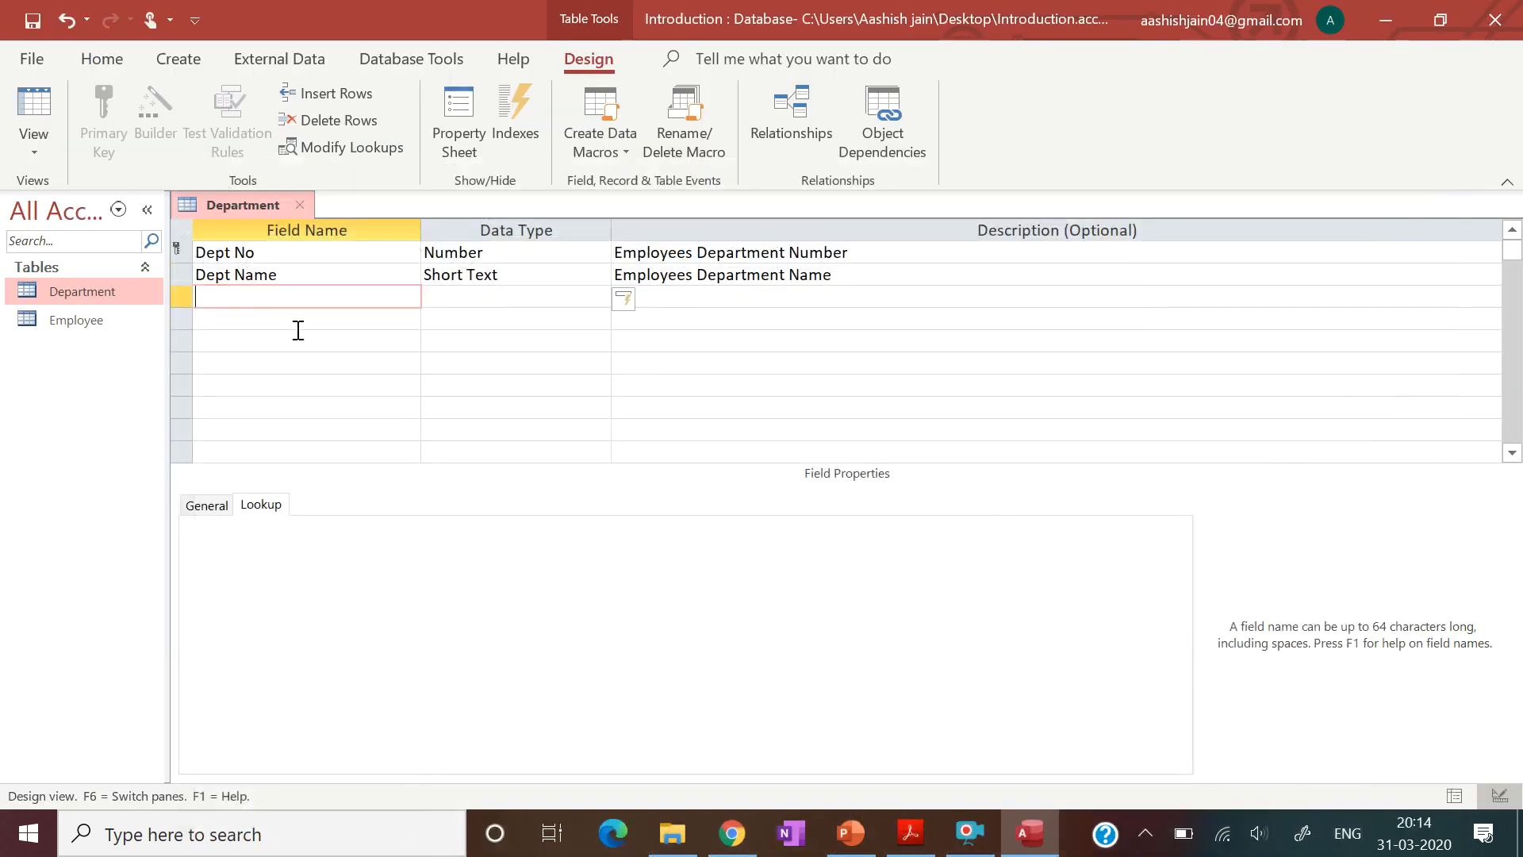
pyautogui.write('Manager Nma')
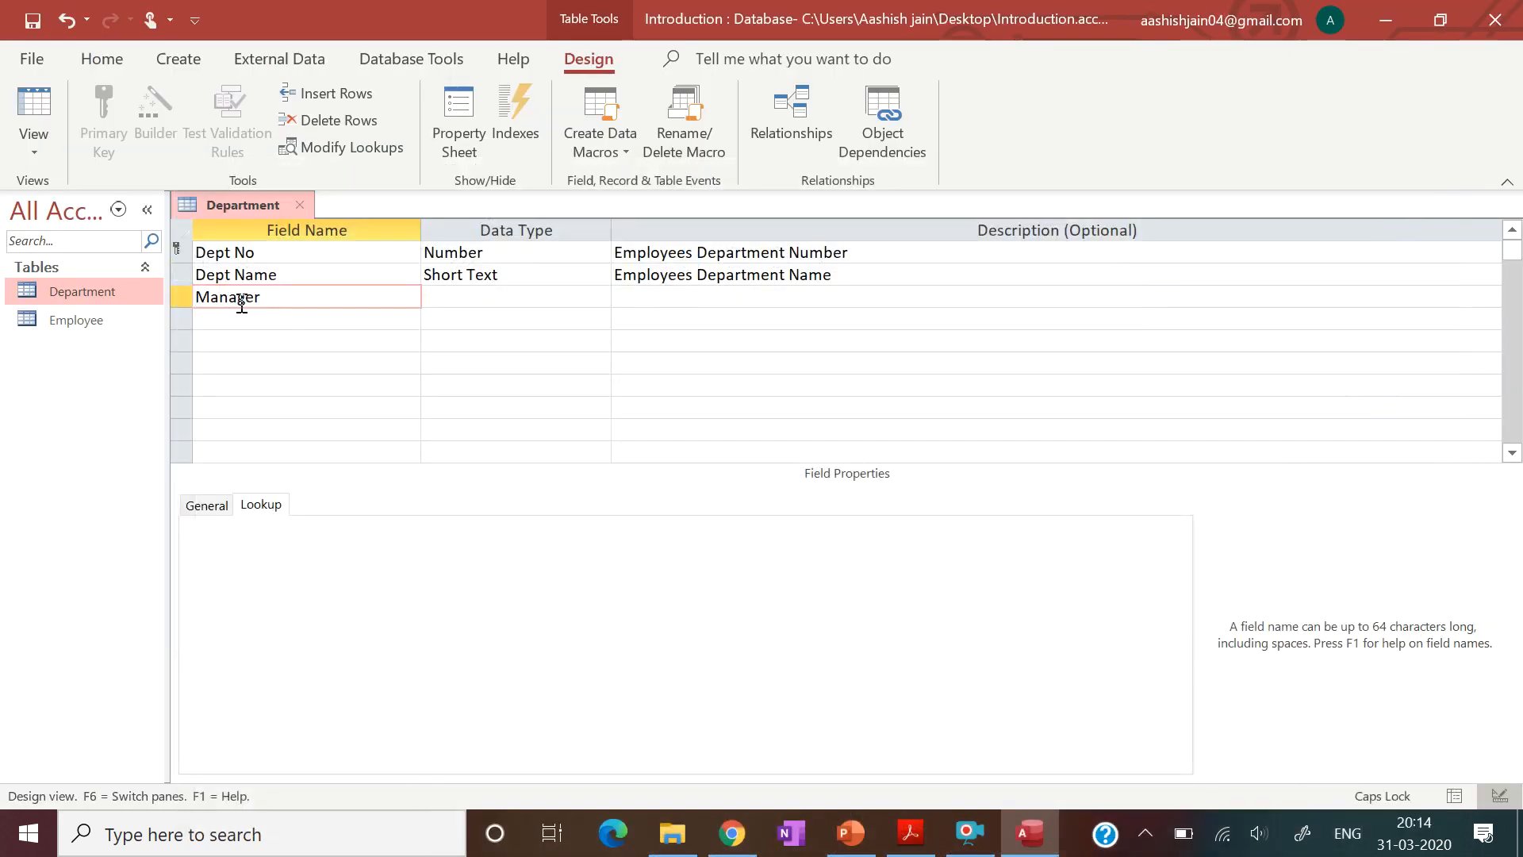
pyautogui.press('BackSpace')
pyautogui.write('ame')
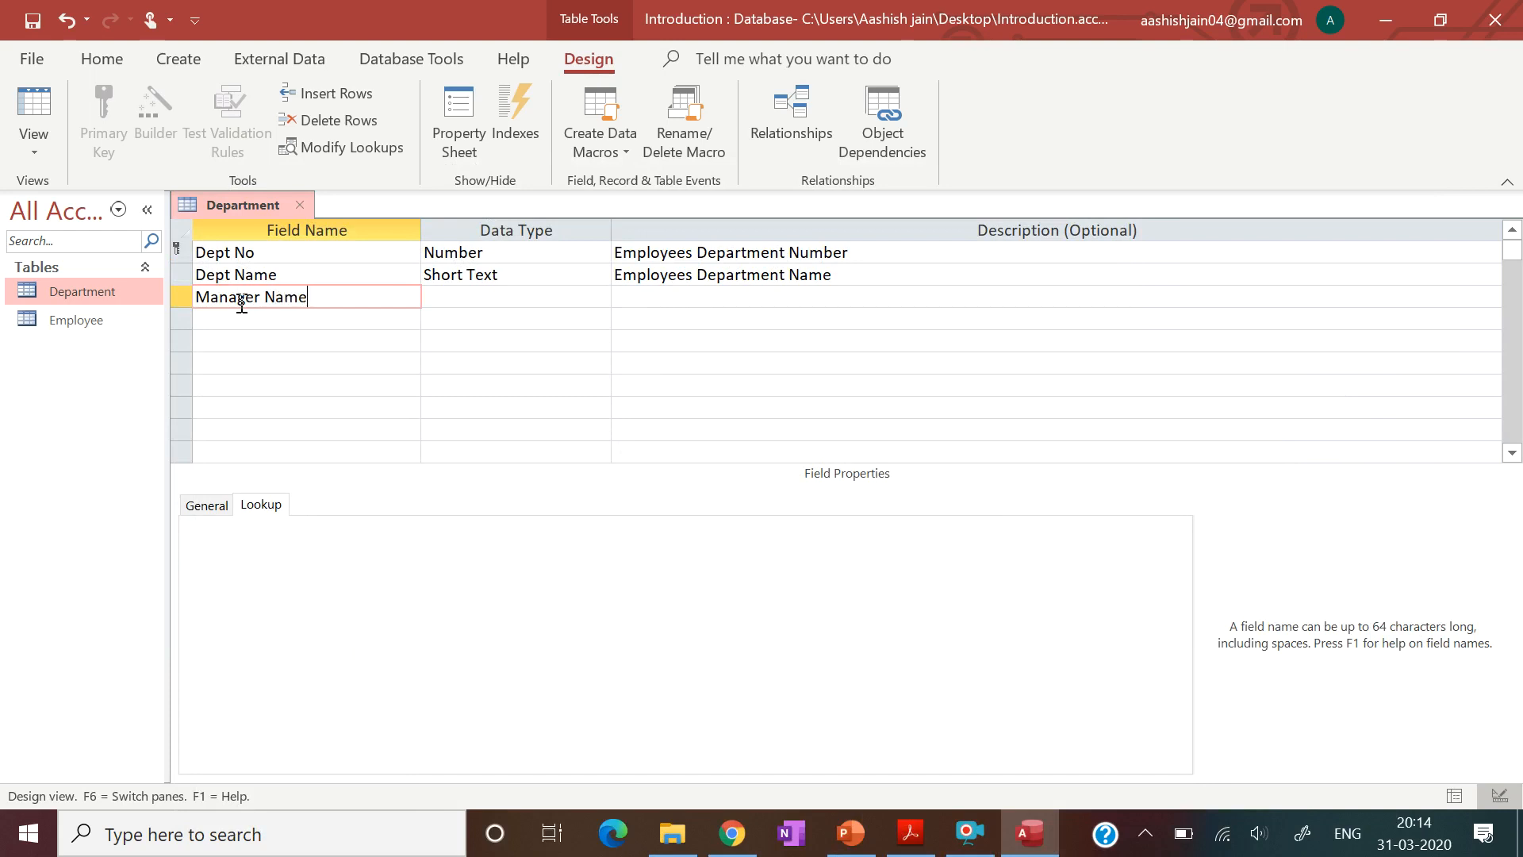
pyautogui.press('Tab')
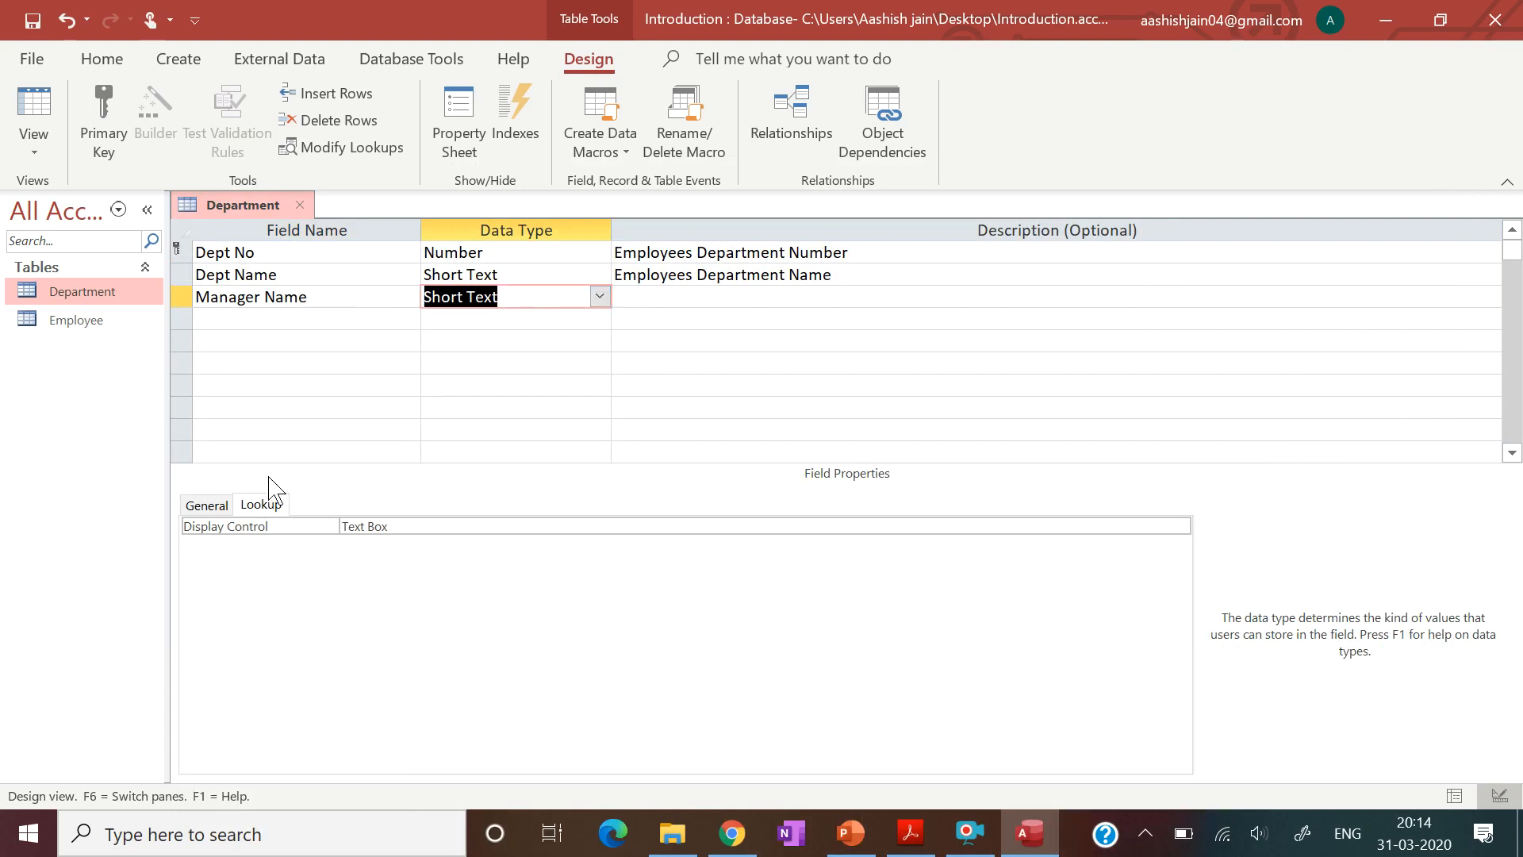
pyautogui.click(208, 508)
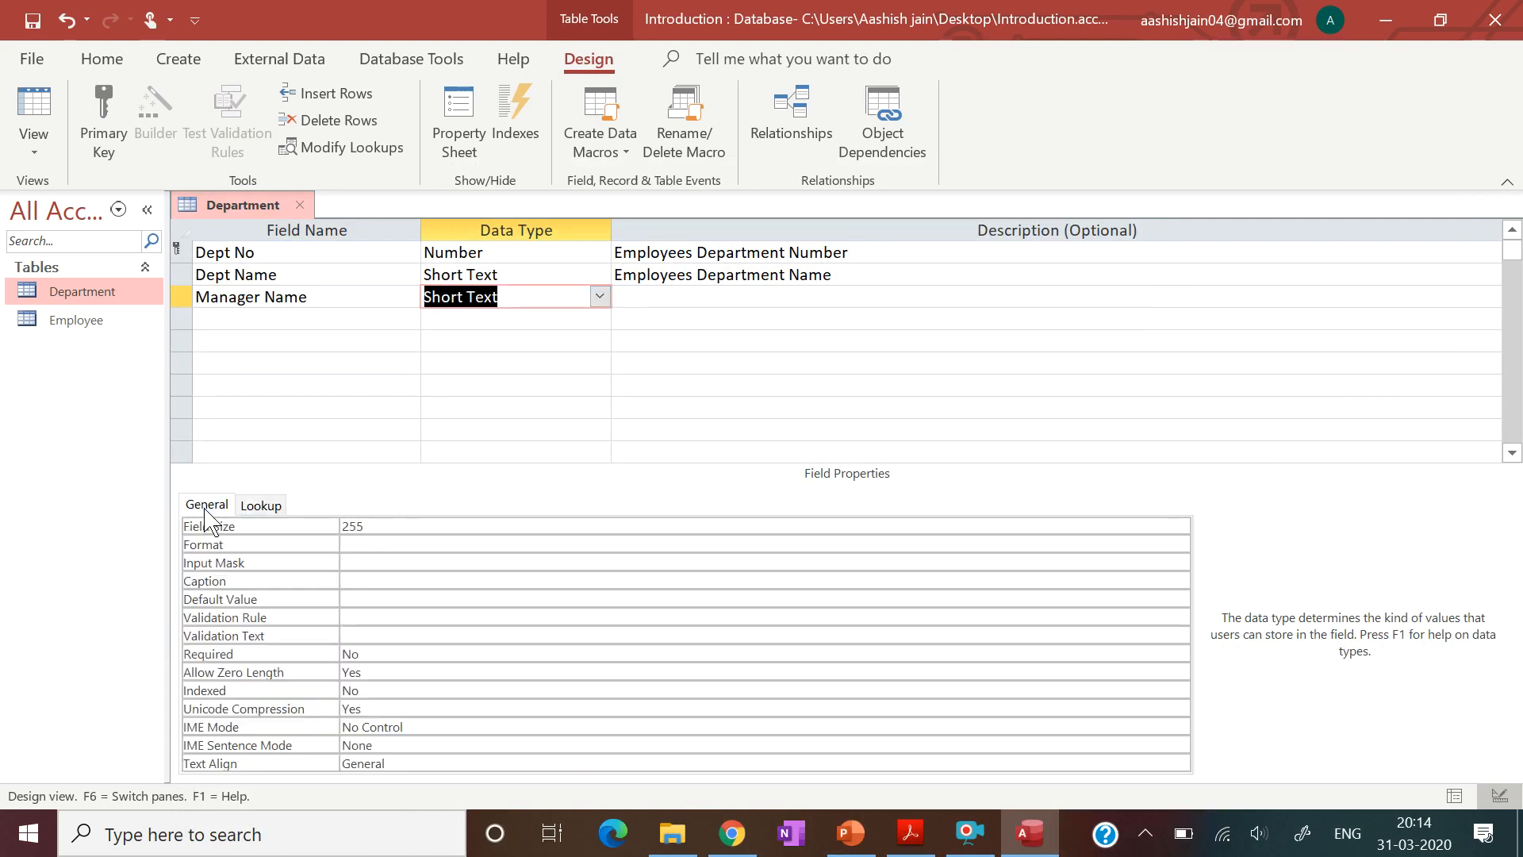
pyautogui.click(268, 315)
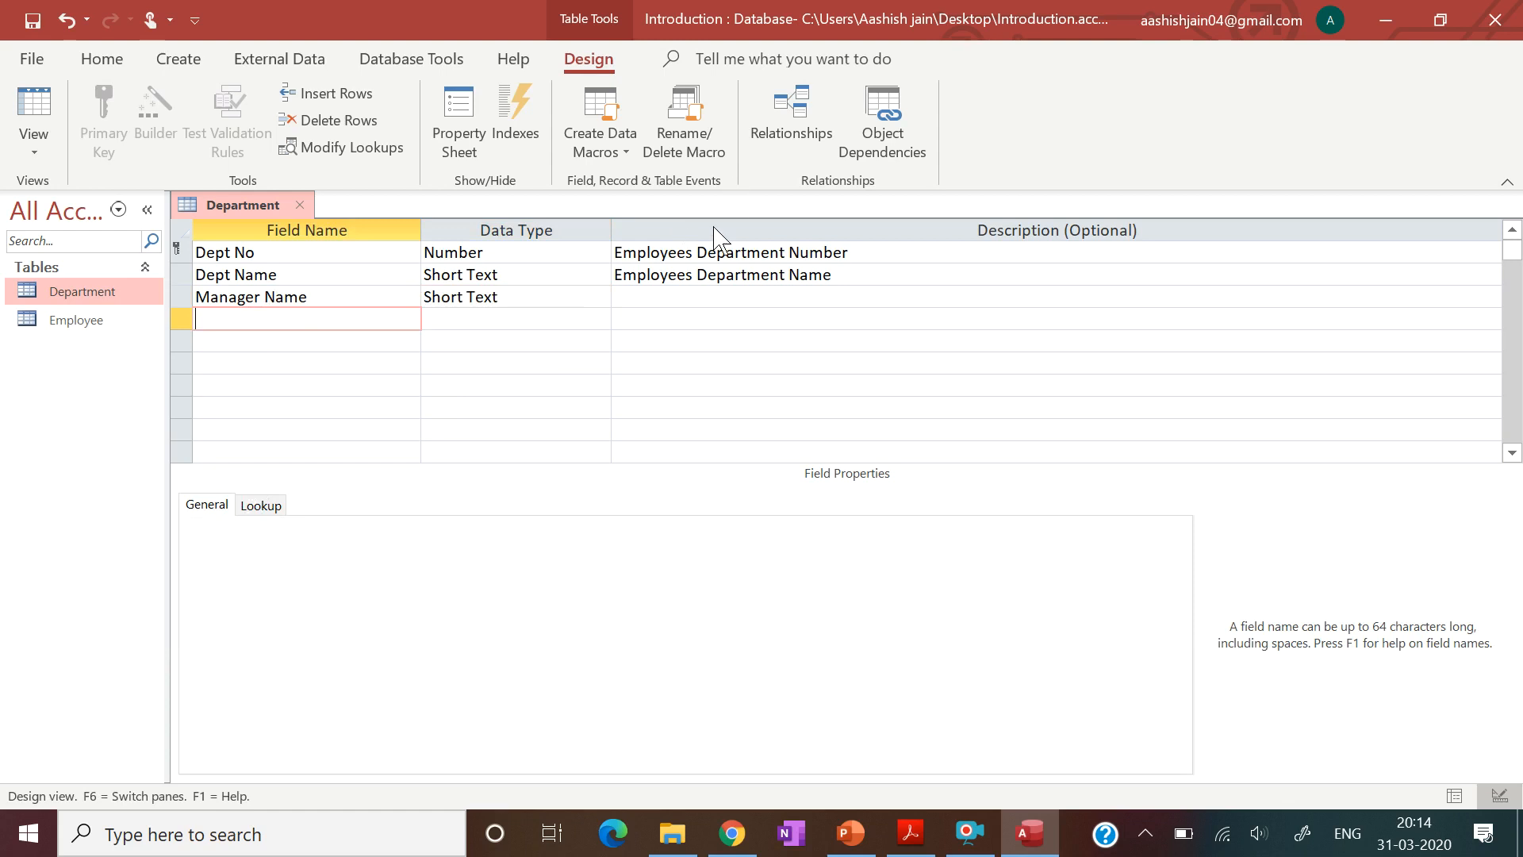
# - Check the assignment PDF again and add a Manager No field with the Number data type
pyautogui.click(906, 833)
pyautogui.click(905, 833)
pyautogui.write('Manager No')
pyautogui.press('Tab')
pyautogui.click(599, 341)
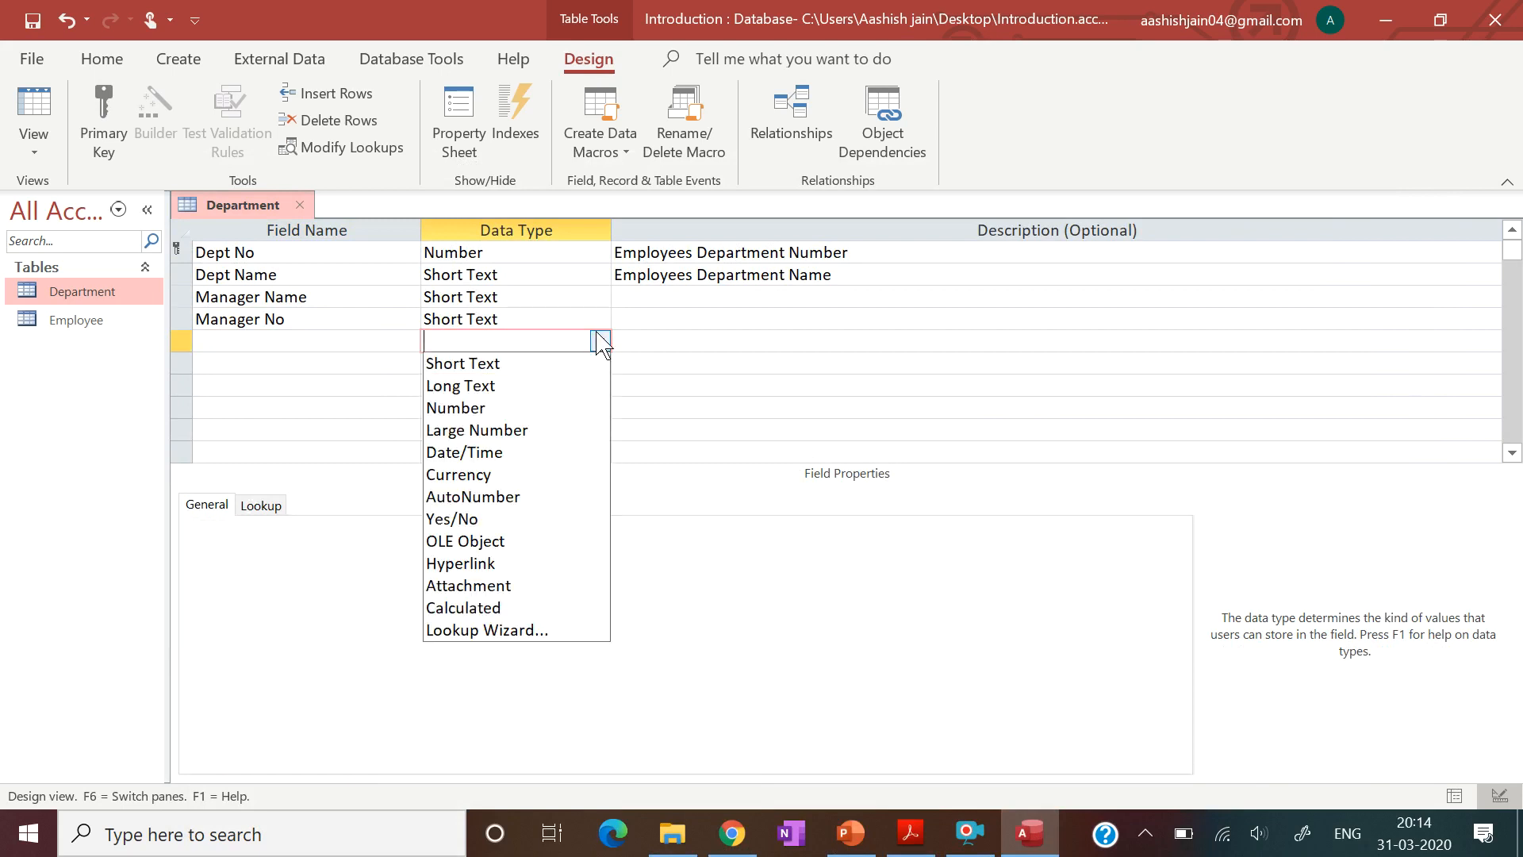
pyautogui.click(536, 406)
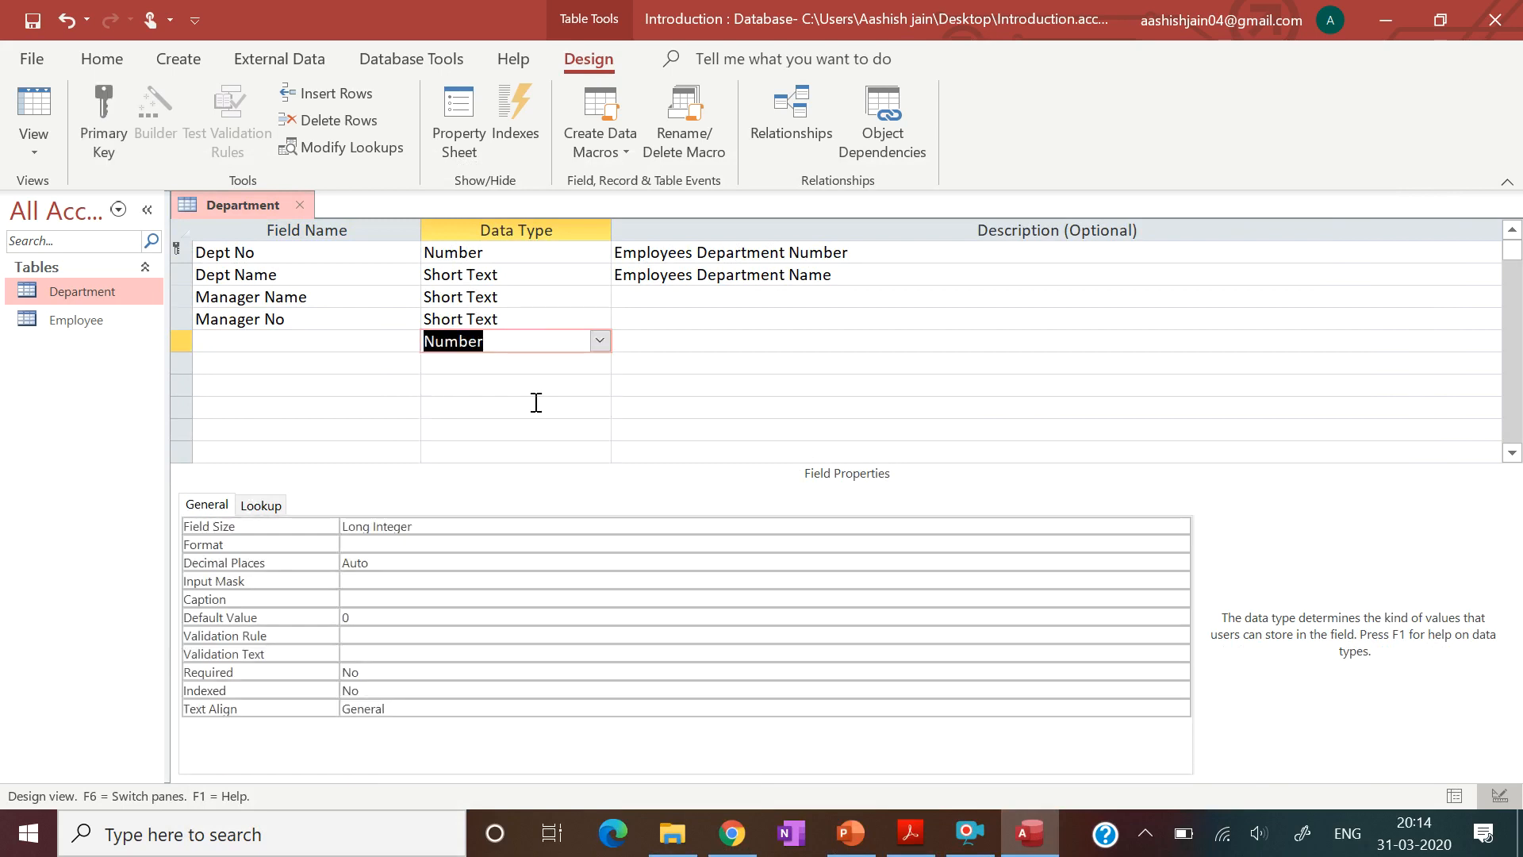
pyautogui.click(567, 314)
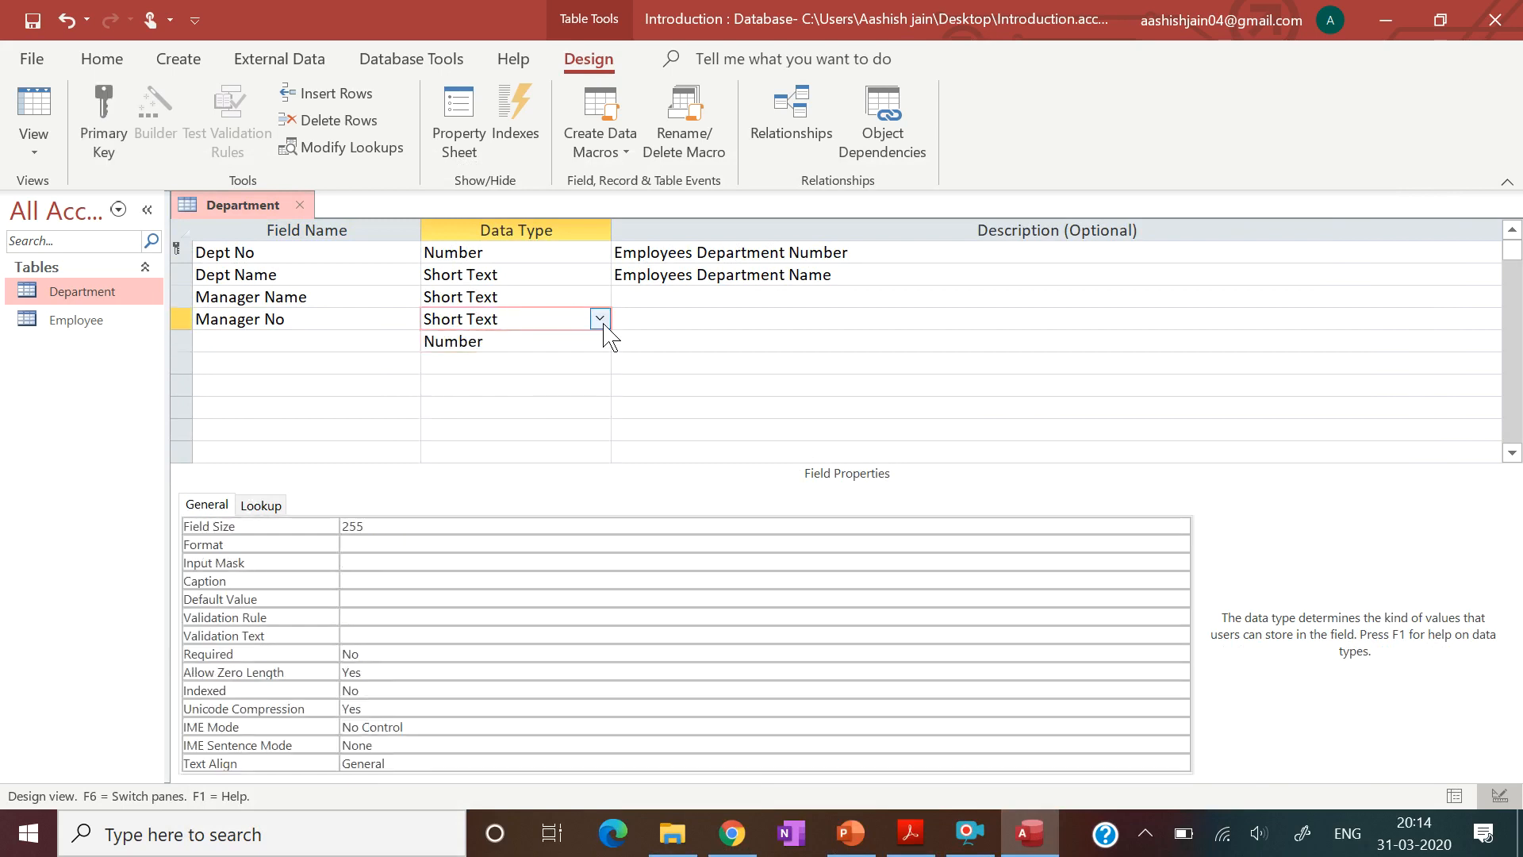
pyautogui.click(600, 319)
pyautogui.click(562, 383)
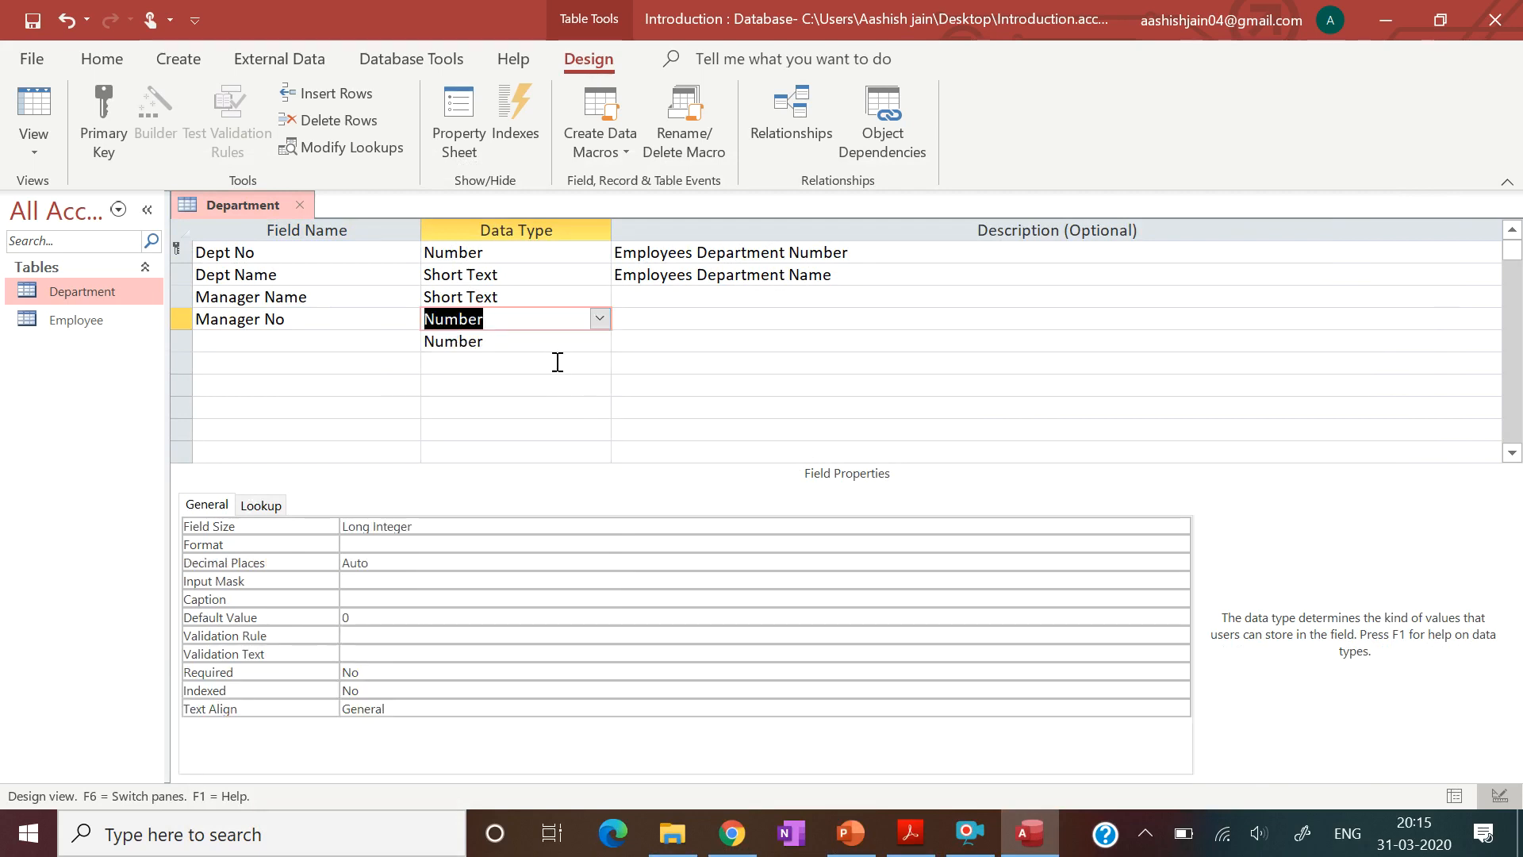
# - Delete the unnamed Number row below Manager No from the Department table design
pyautogui.click(556, 342)
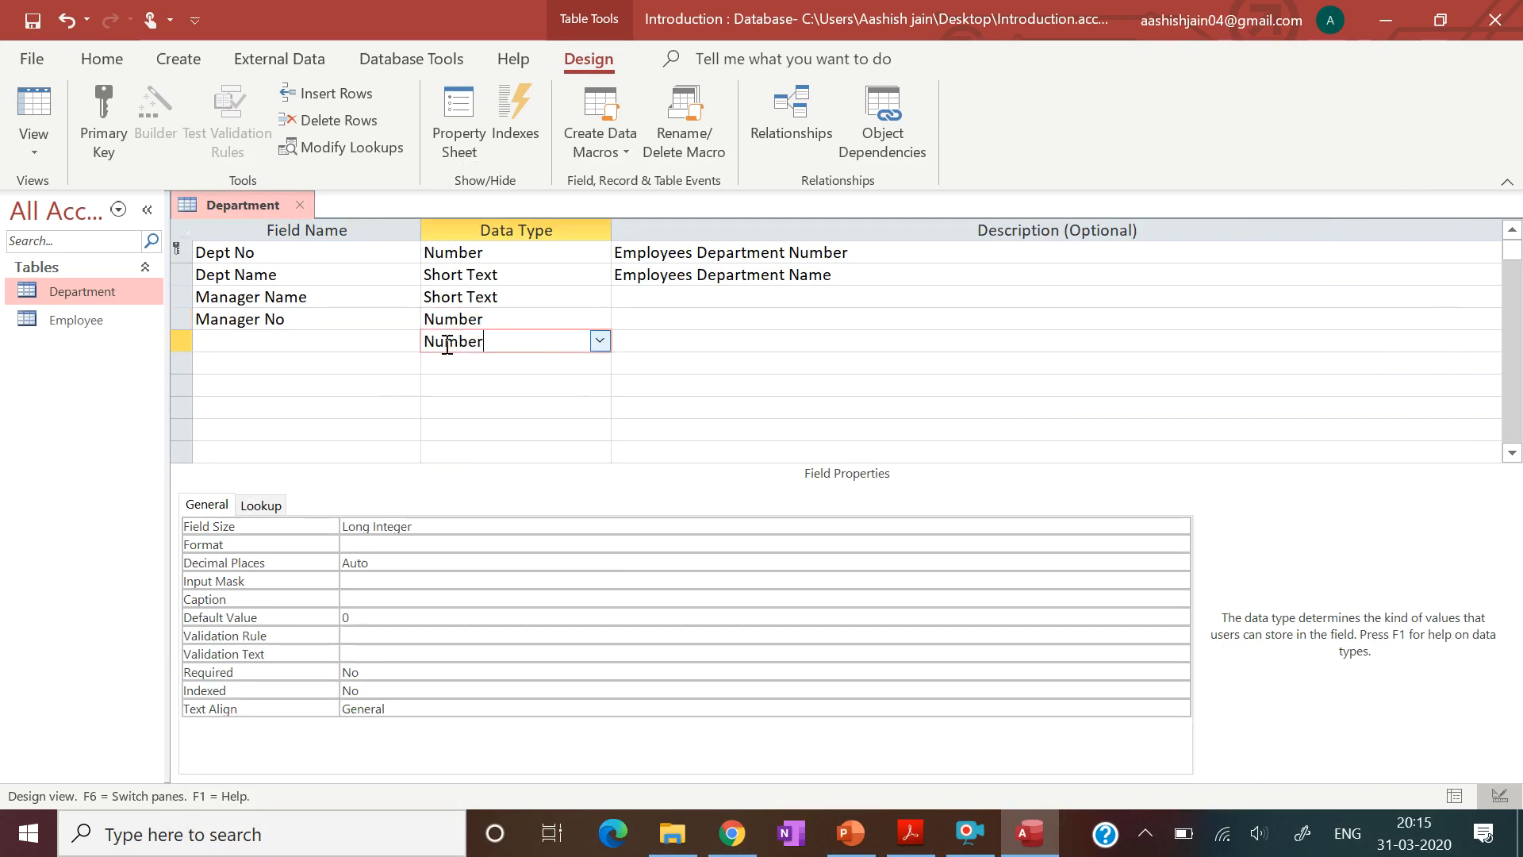
pyautogui.click(315, 337)
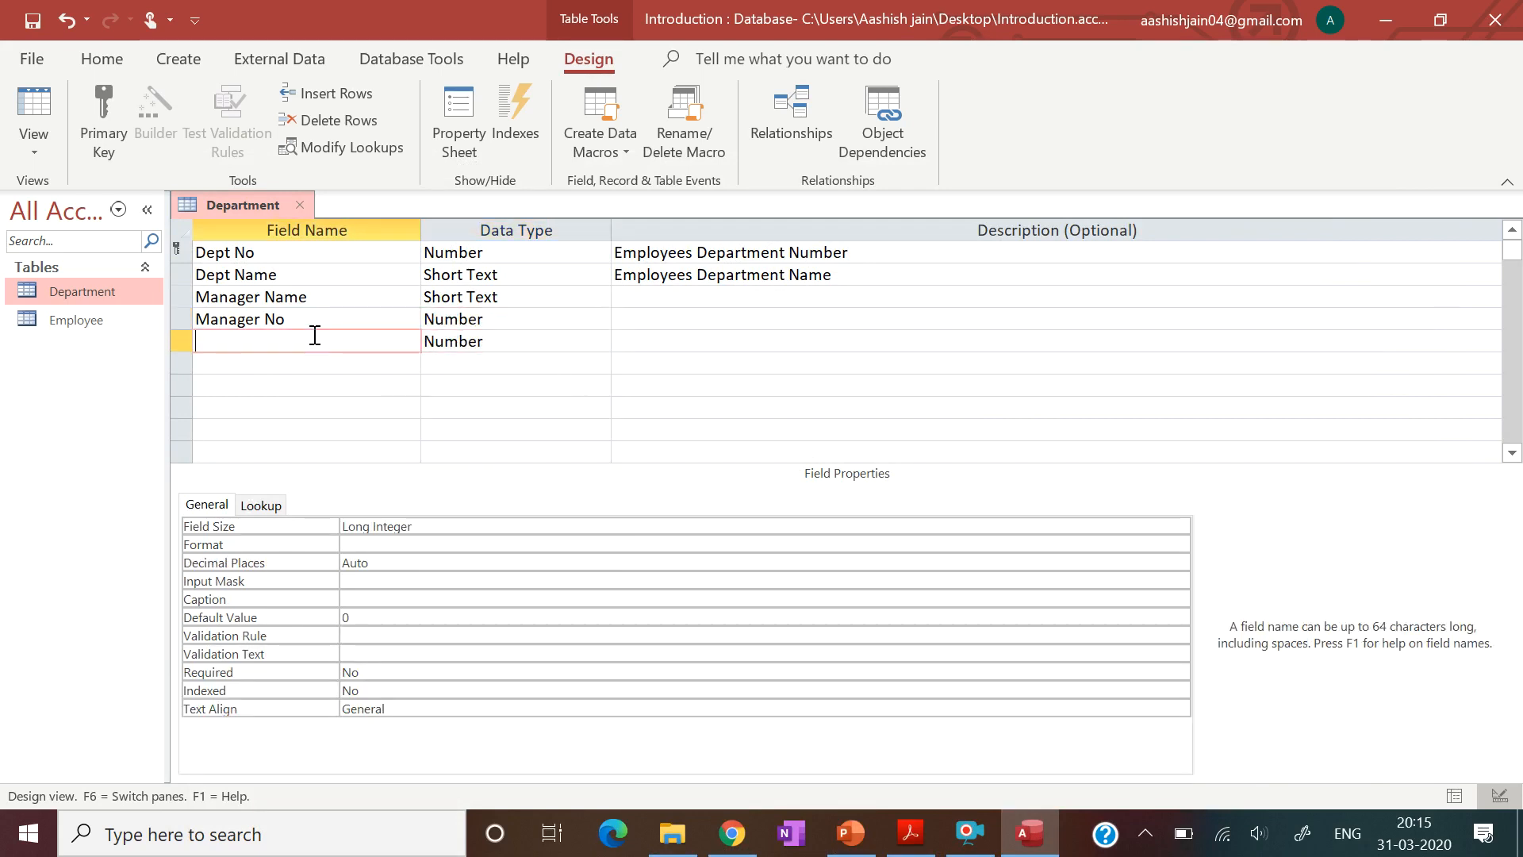
pyautogui.click(510, 341)
pyautogui.click(601, 341)
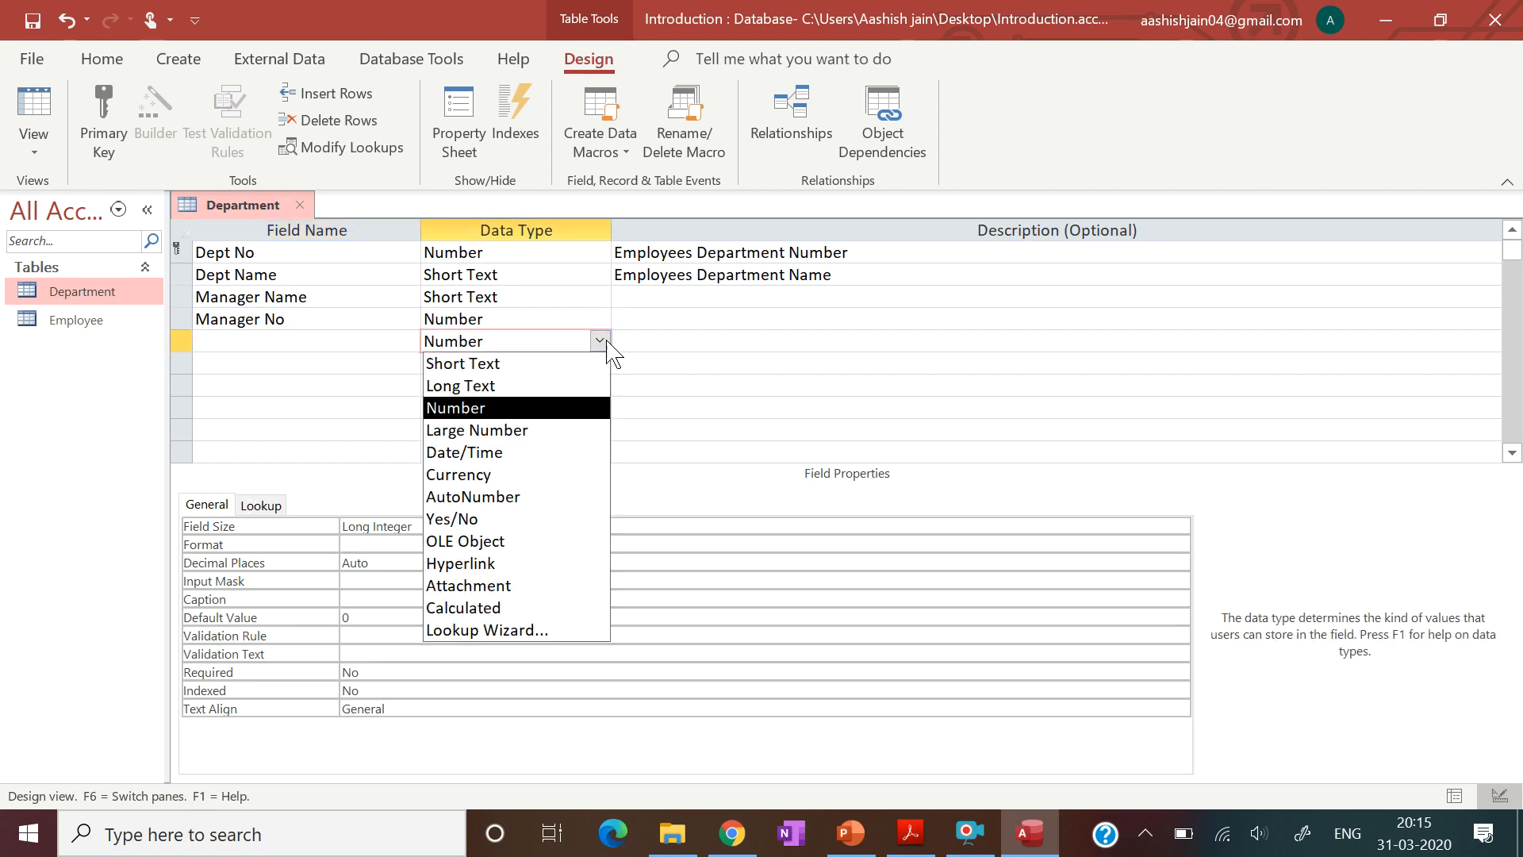
pyautogui.click(607, 342)
pyautogui.click(185, 343)
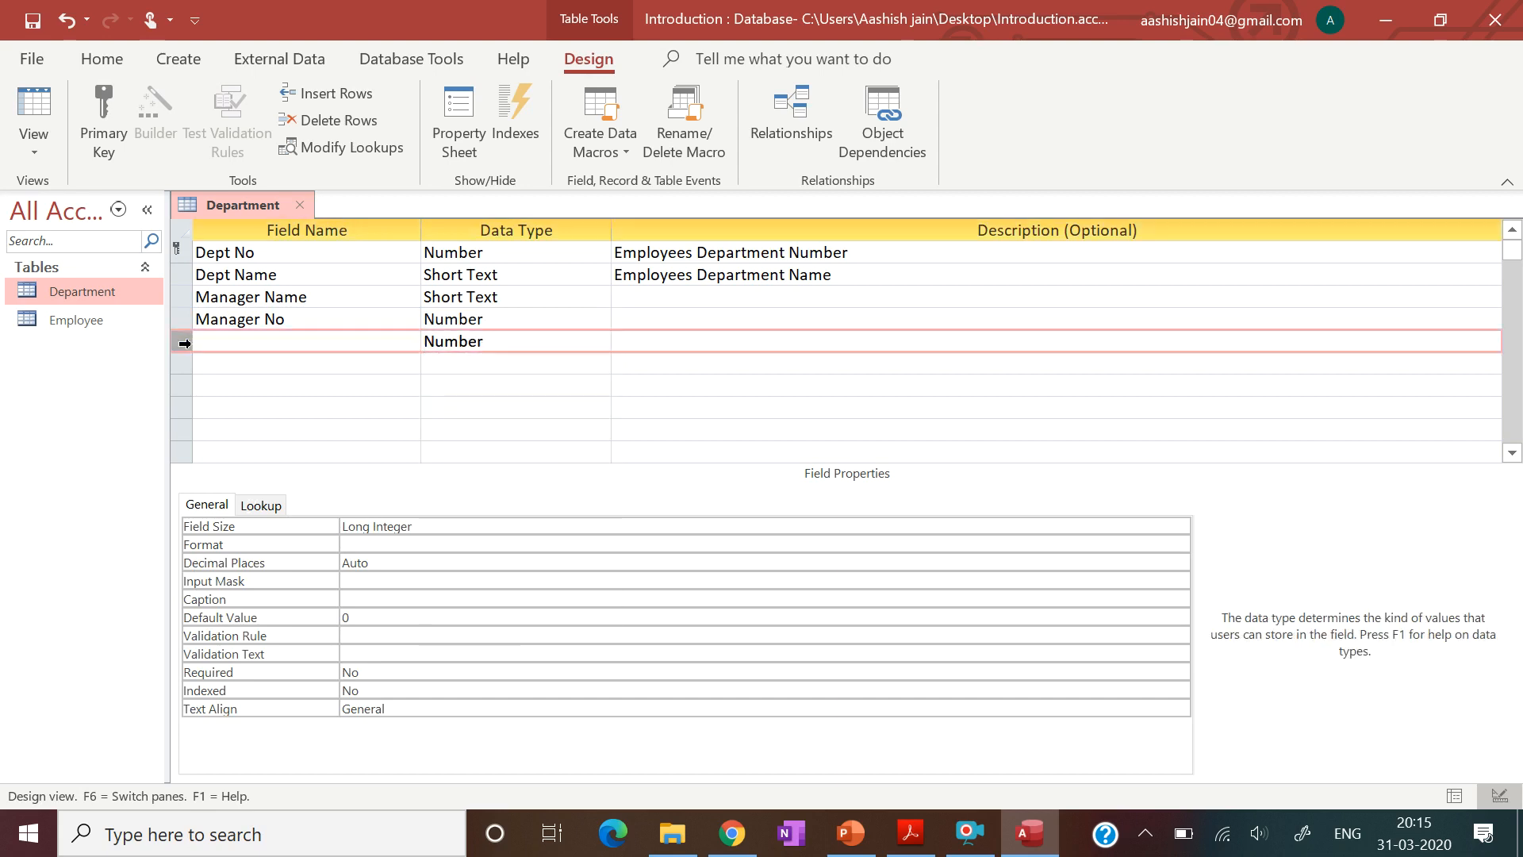
pyautogui.rightClick(185, 343)
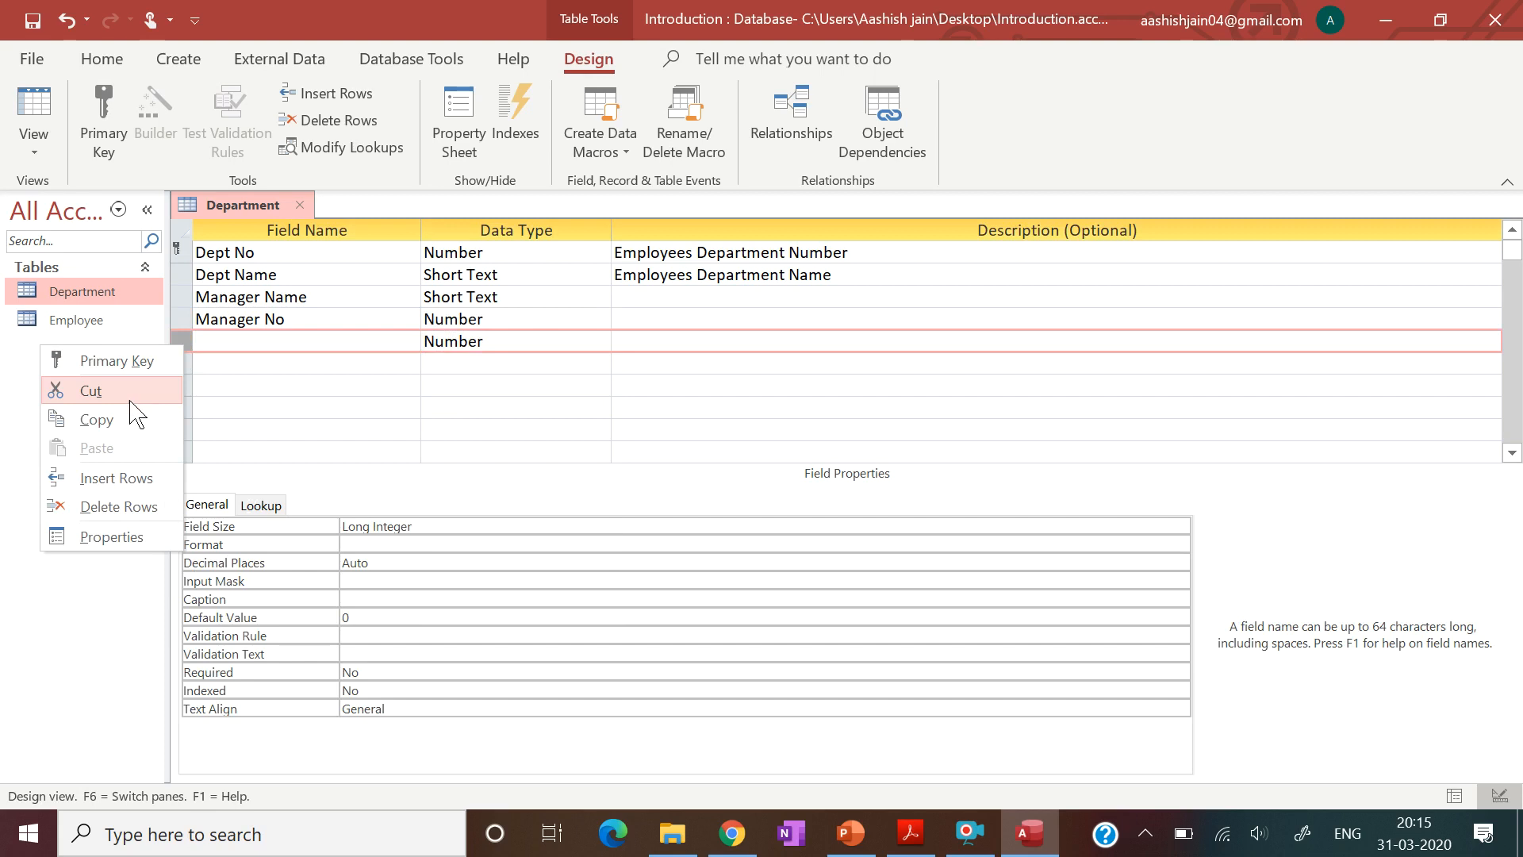
pyautogui.click(125, 508)
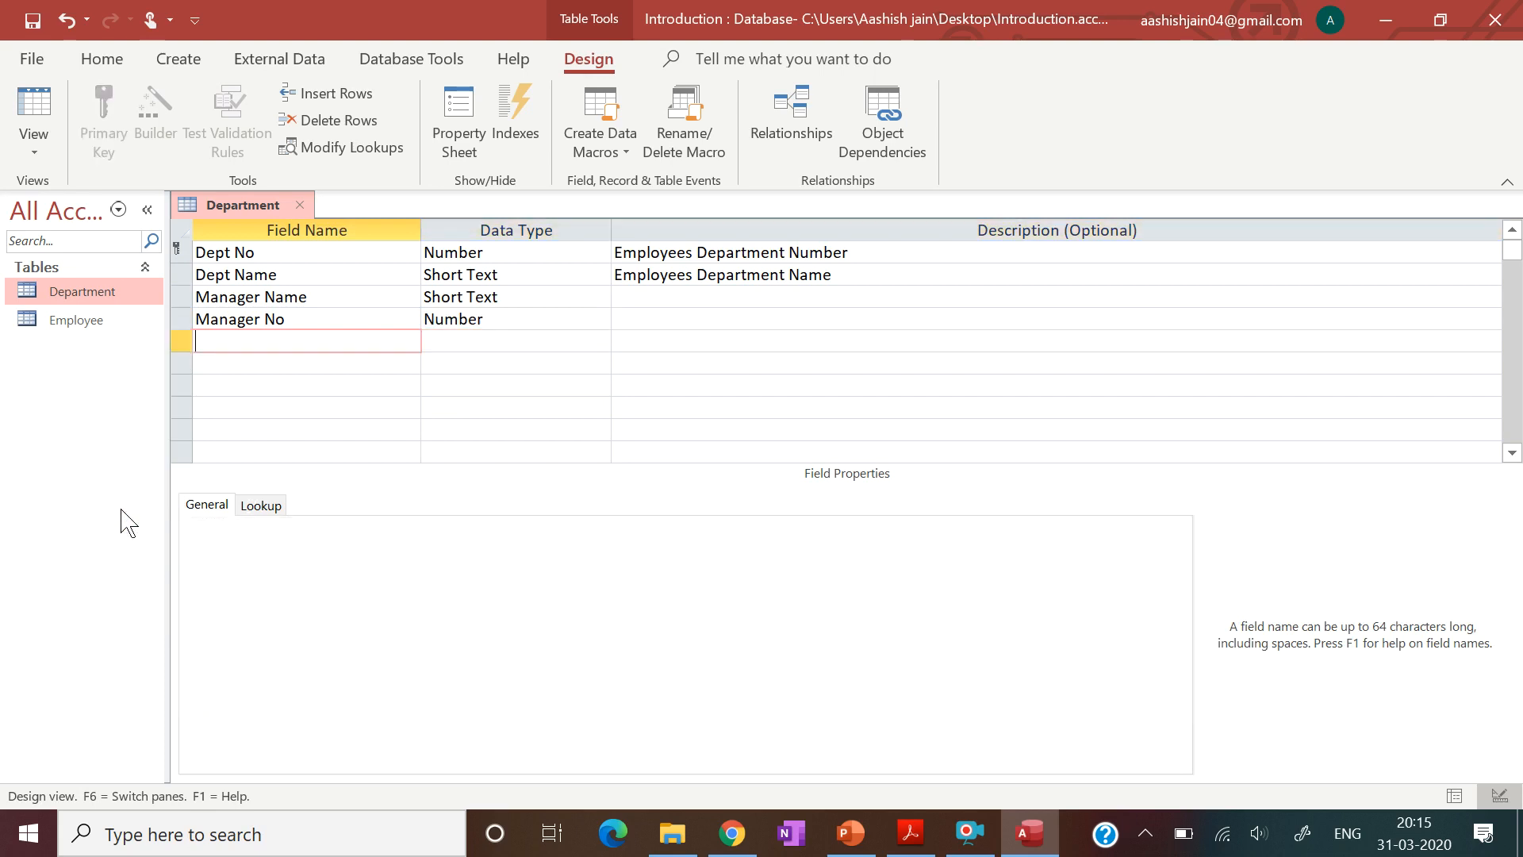
pyautogui.click(731, 422)
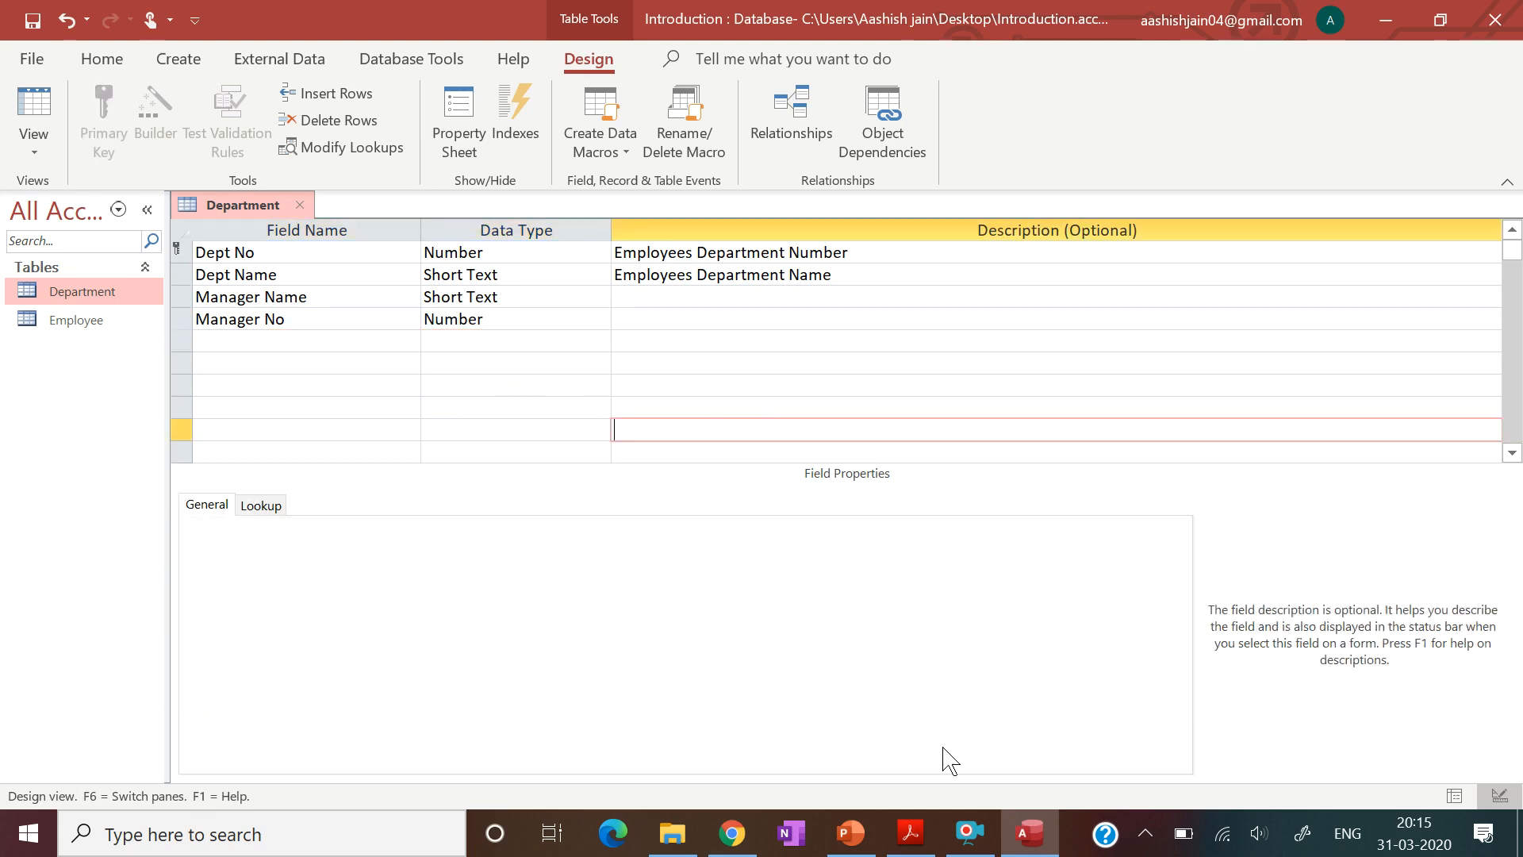
# - Compare the Department table's fields with the Department Table requirements in the assignment PDF
pyautogui.click(910, 835)
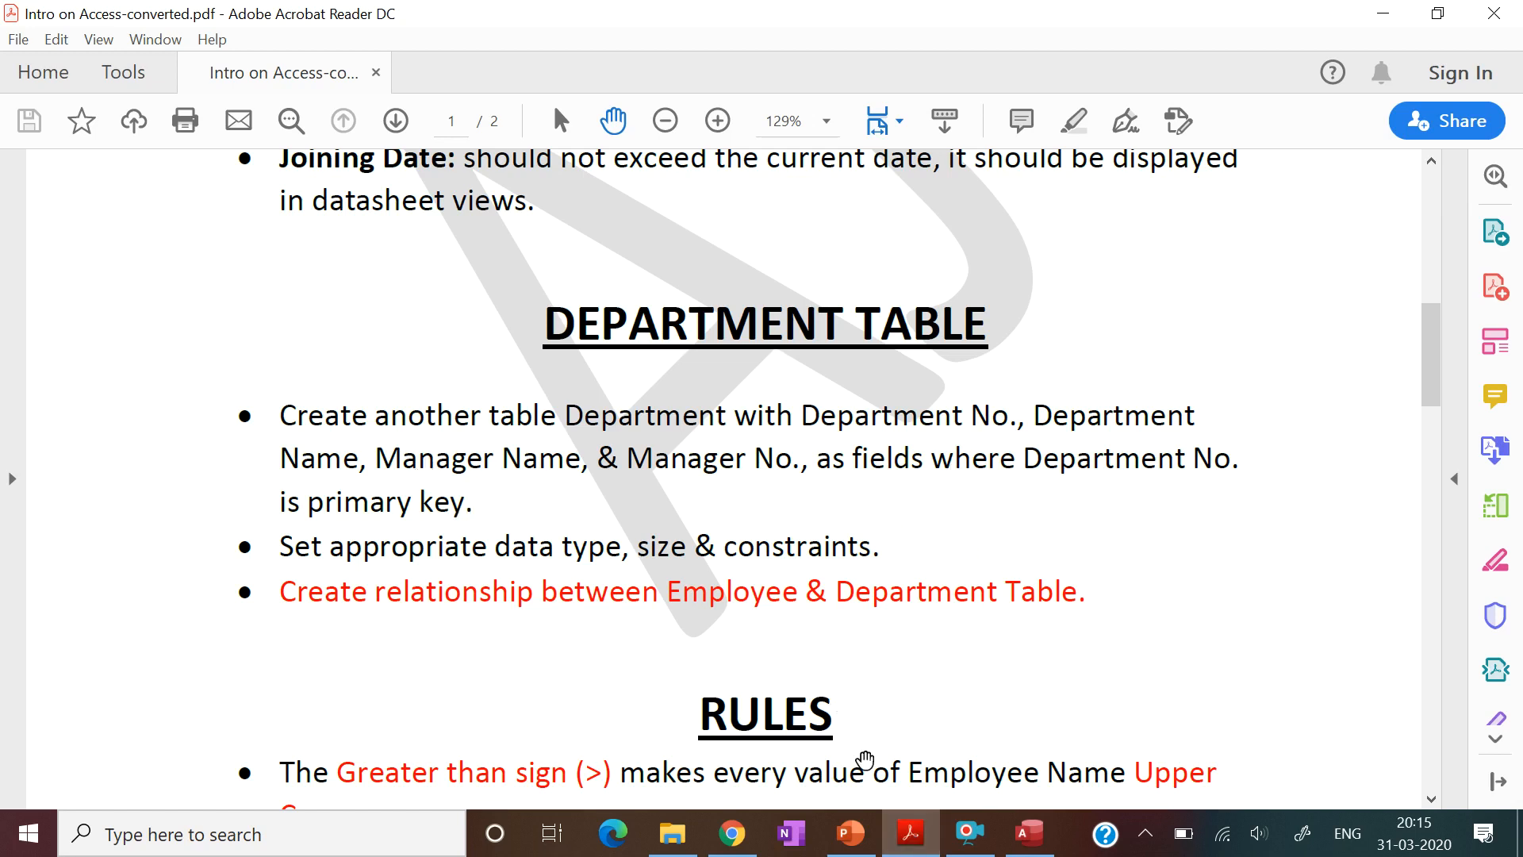
pyautogui.click(1029, 833)
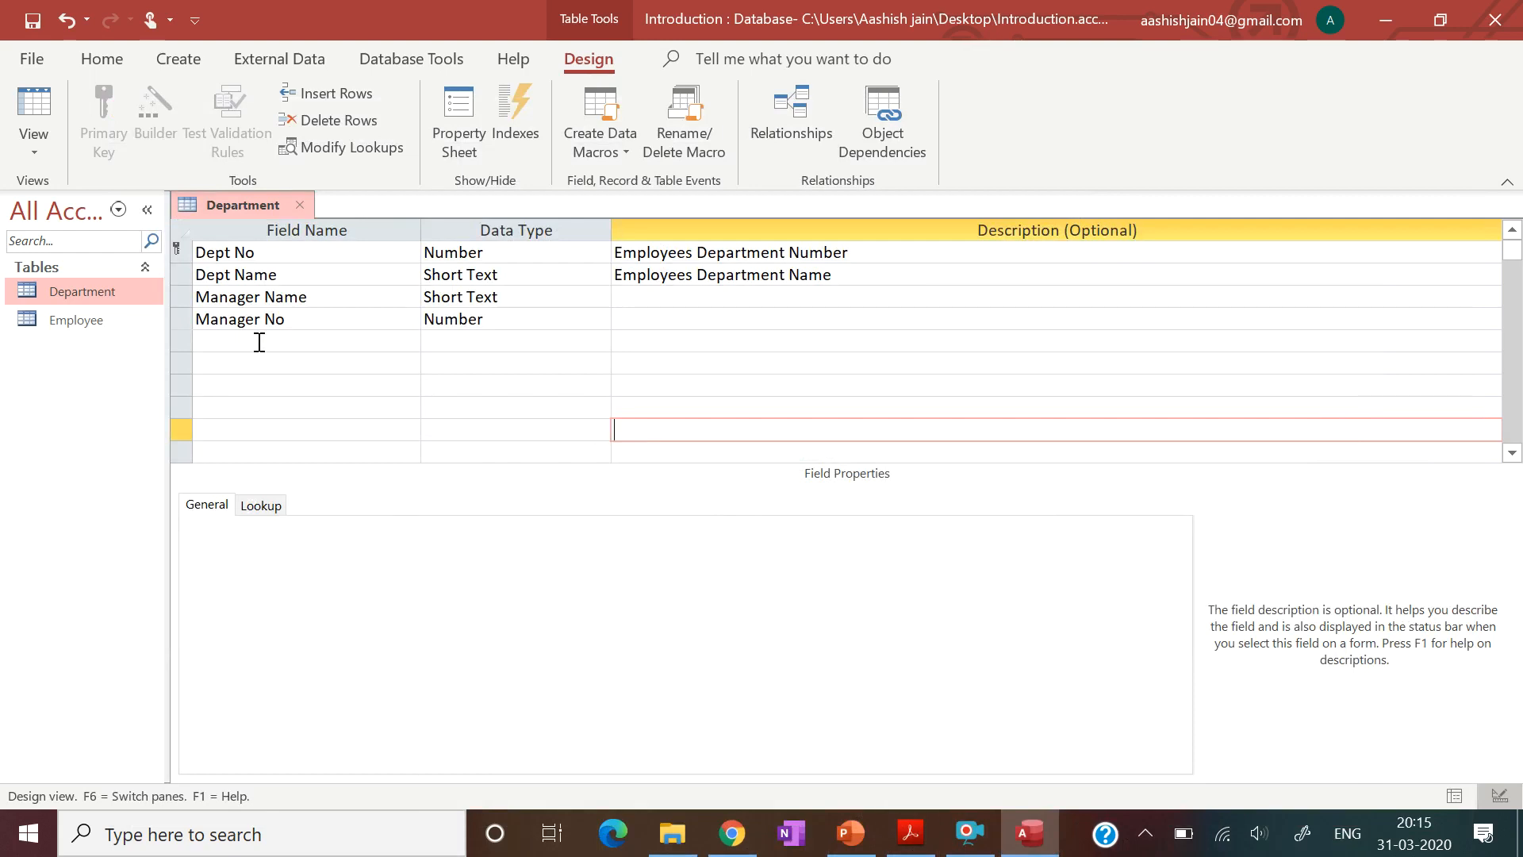
pyautogui.click(910, 833)
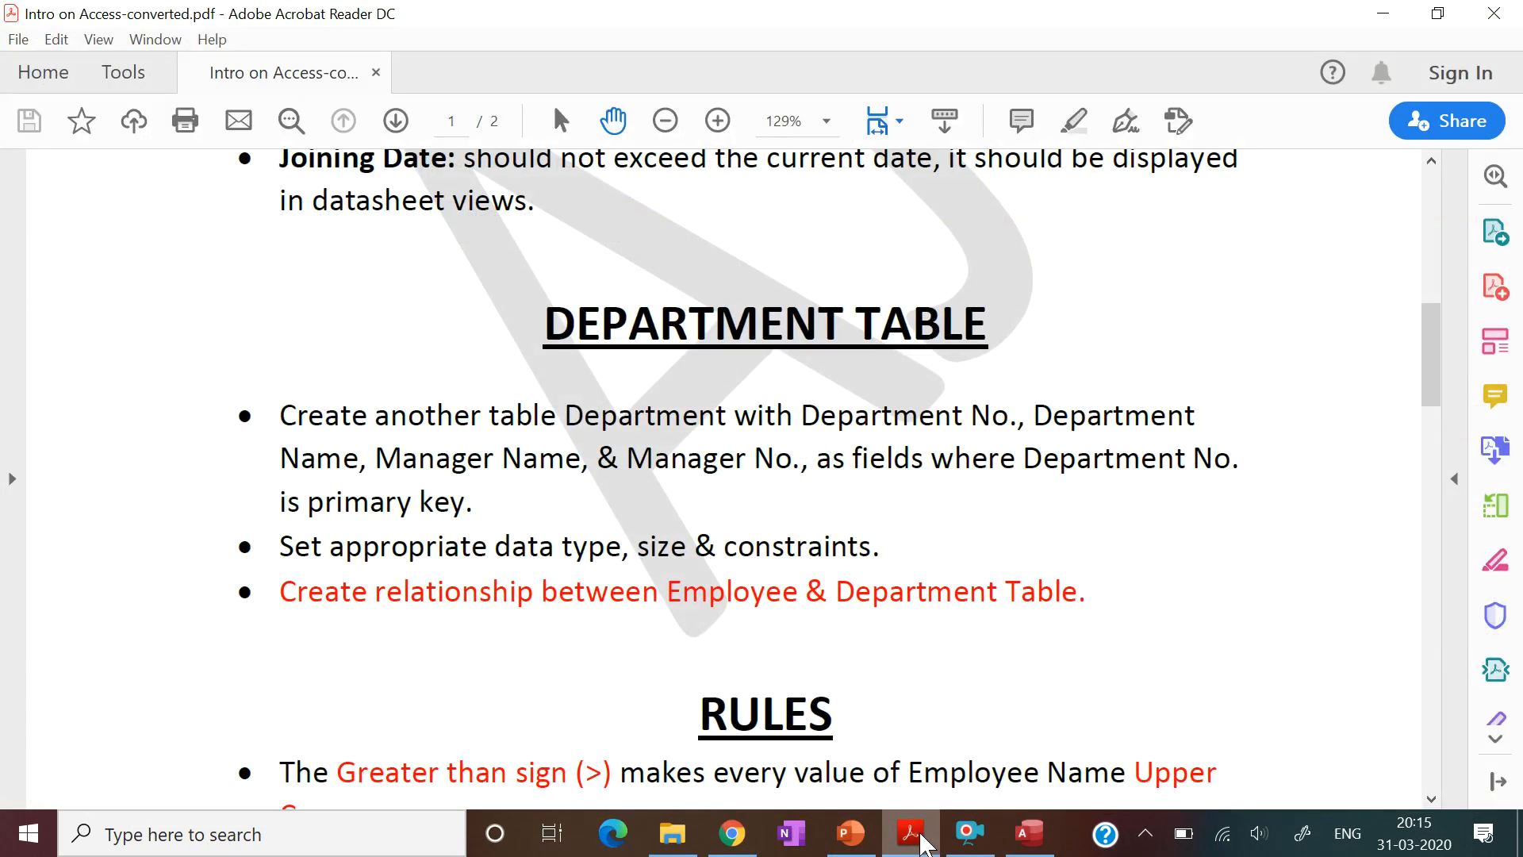
pyautogui.click(910, 833)
# - Save the Department table design and open the table in Datasheet view for data entry
pyautogui.click(270, 252)
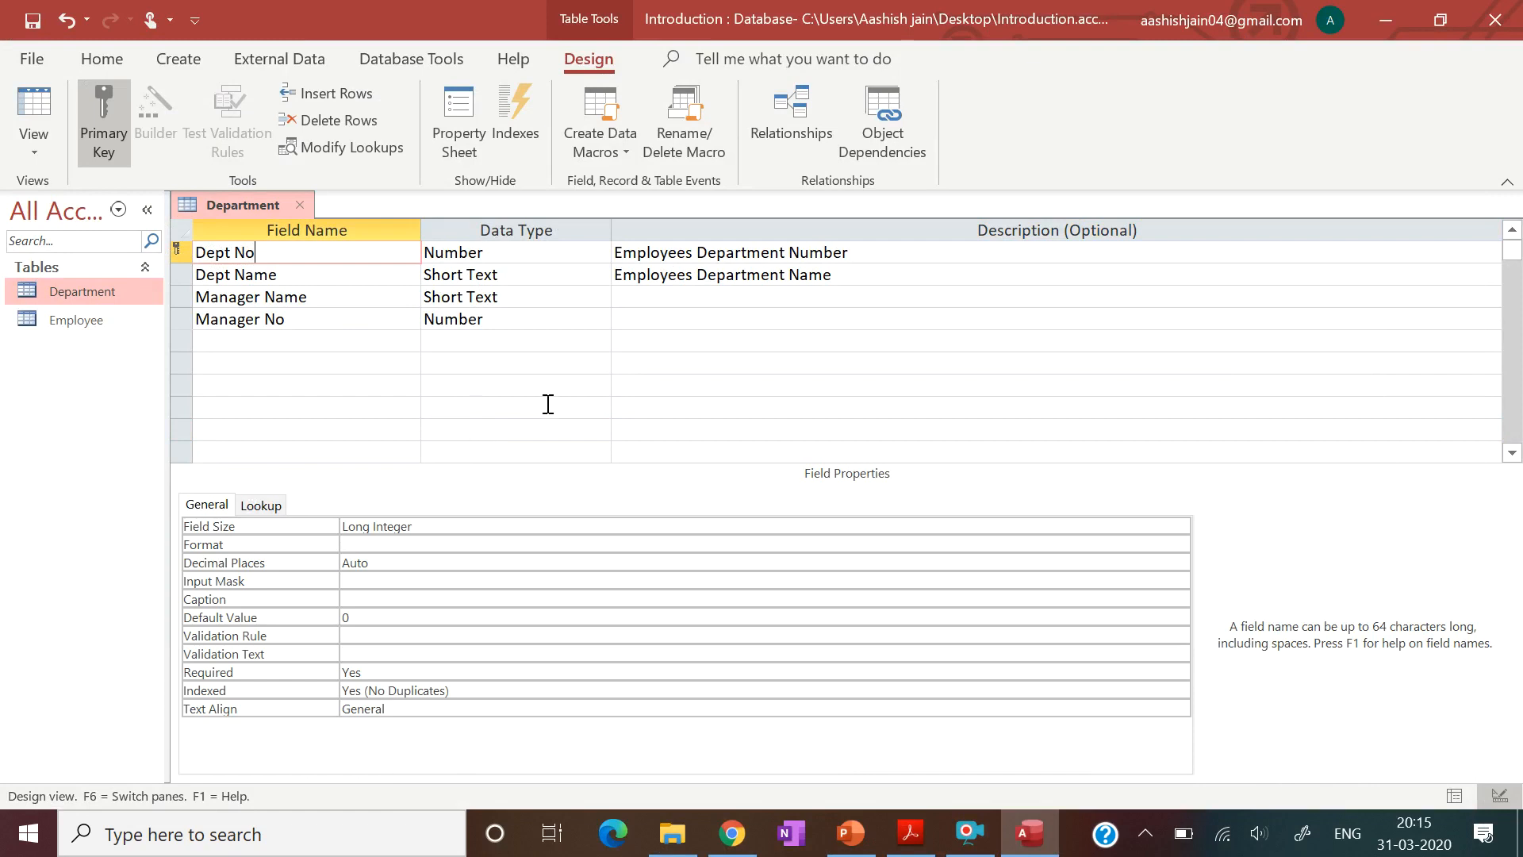
pyautogui.hotkey('ctrl', 's')
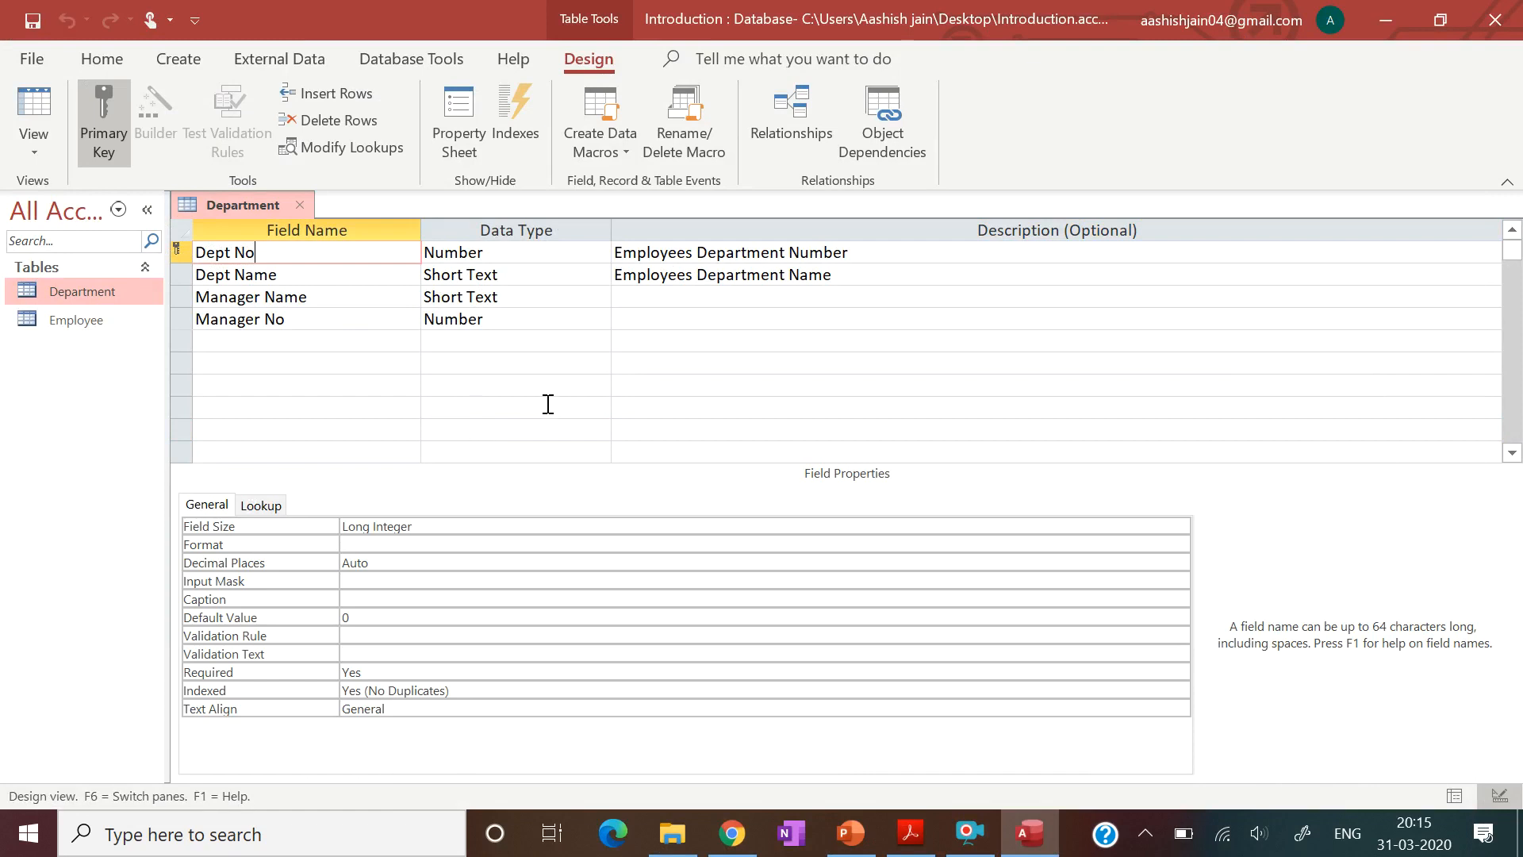
pyautogui.doubleClick(119, 295)
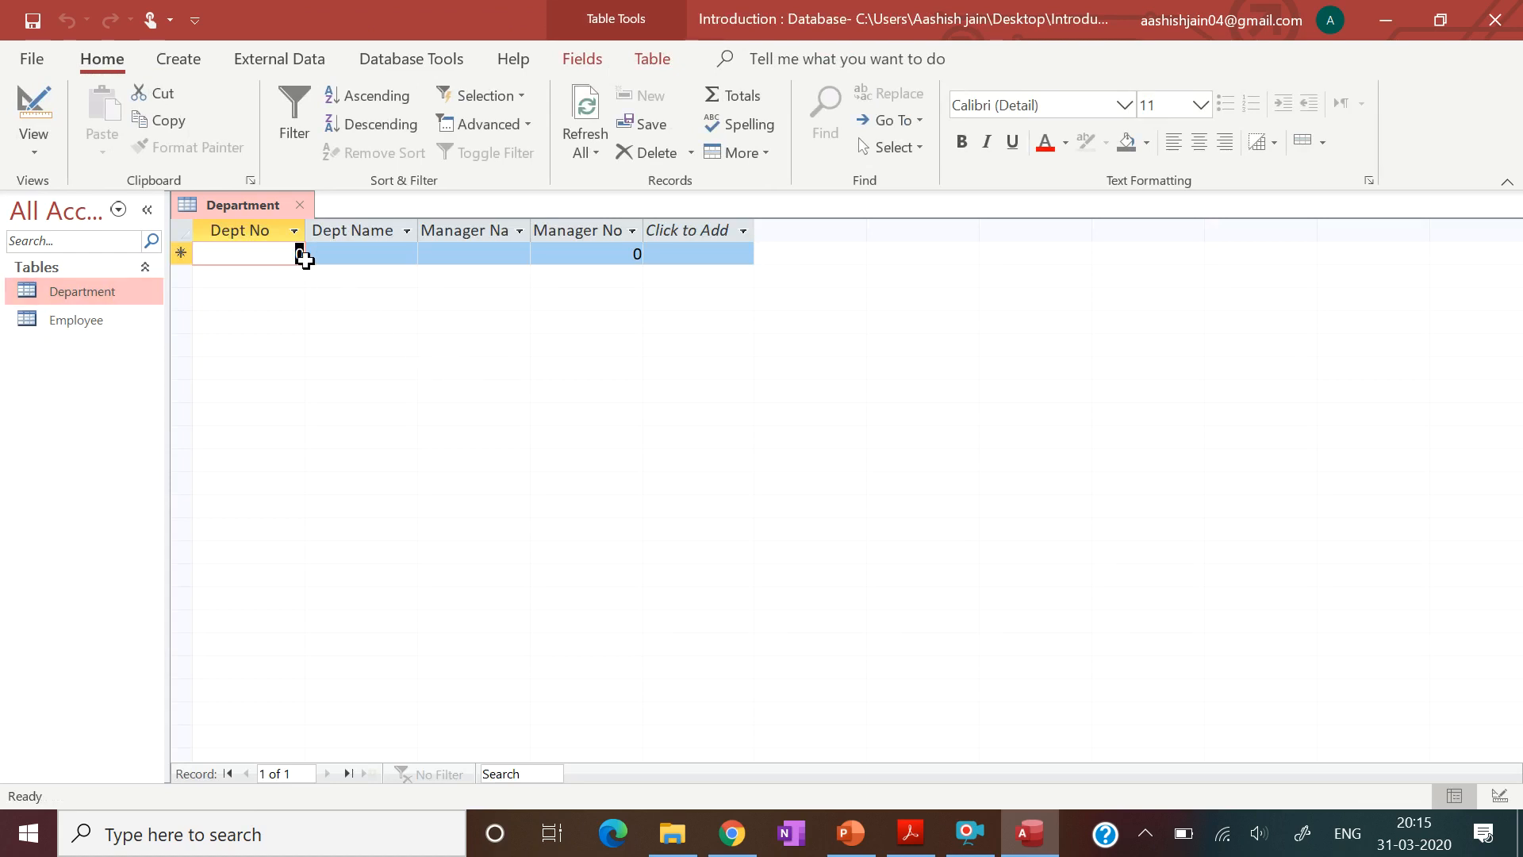
# - Enter the first Department record with Dept No 10, Dept Name HR, the manager's name in capitals and Manager No 1
pyautogui.write('1')
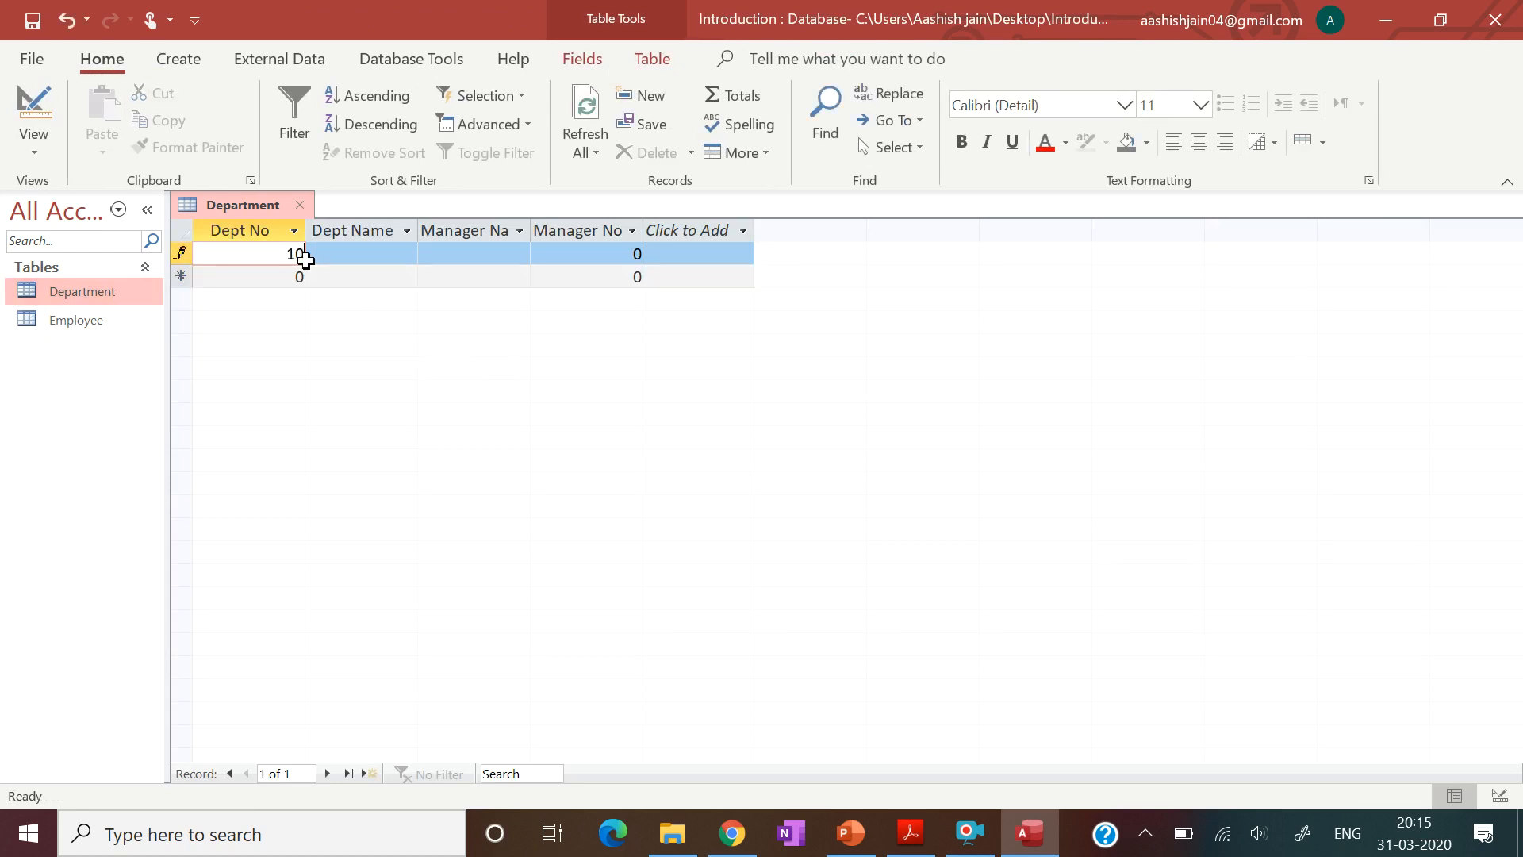
pyautogui.write('0')
pyautogui.press('Tab')
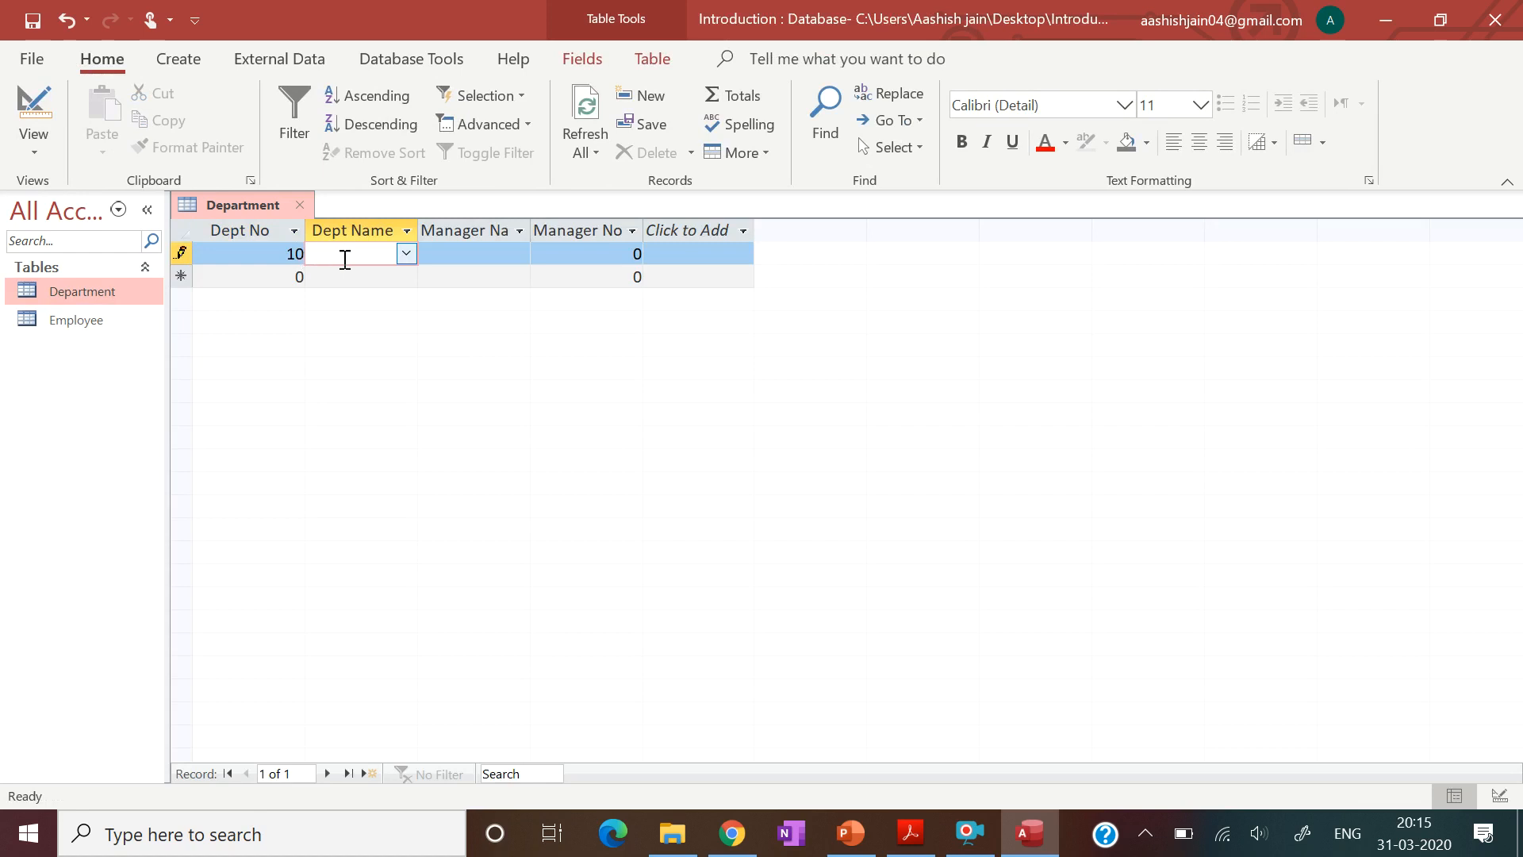
pyautogui.click(406, 255)
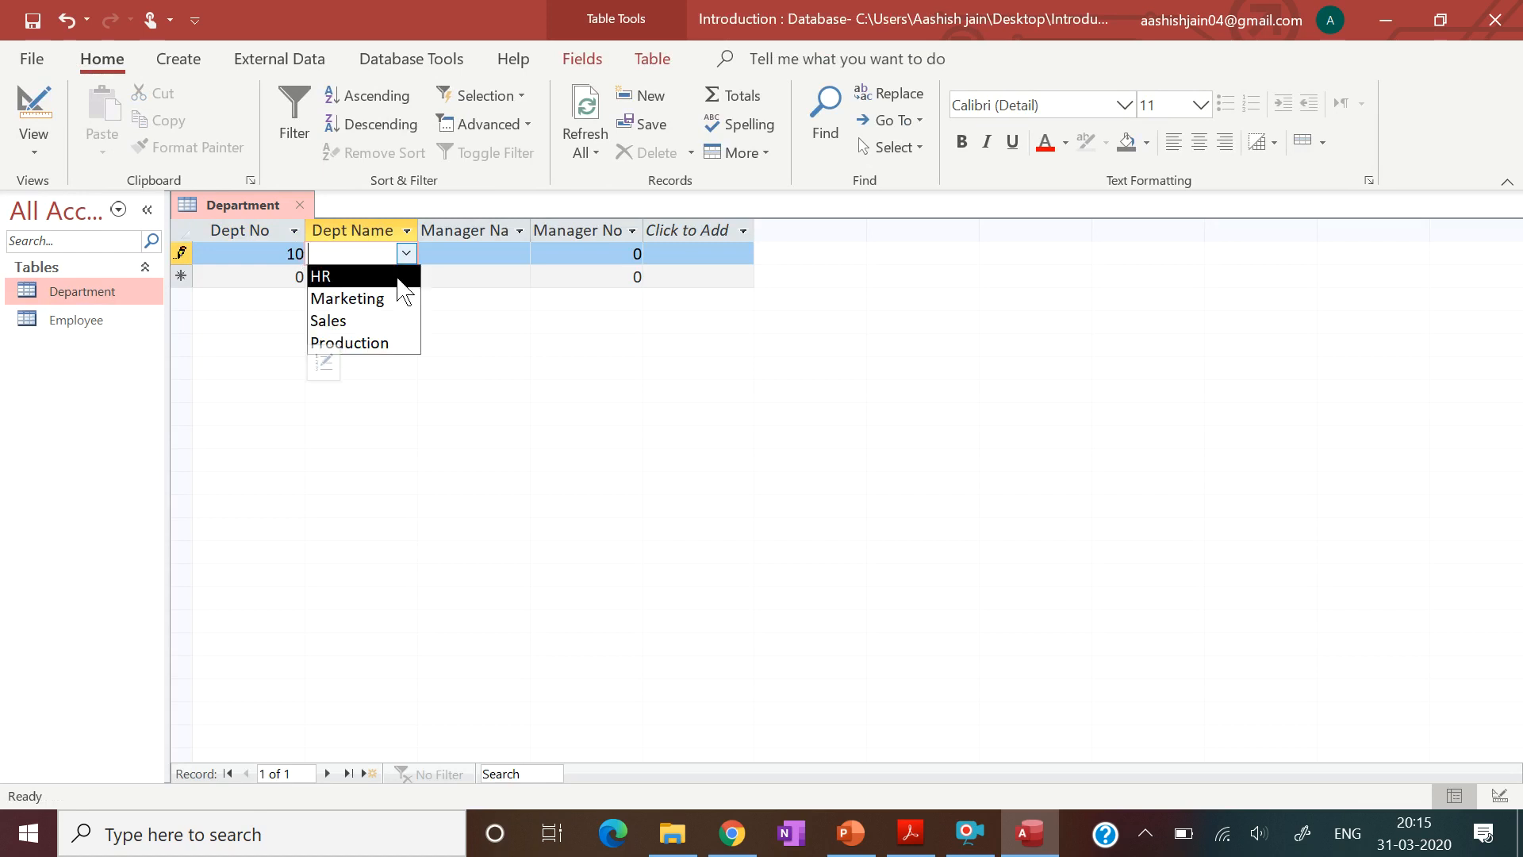
pyautogui.click(404, 292)
pyautogui.click(477, 250)
pyautogui.press('capslock')
pyautogui.write('MANI')
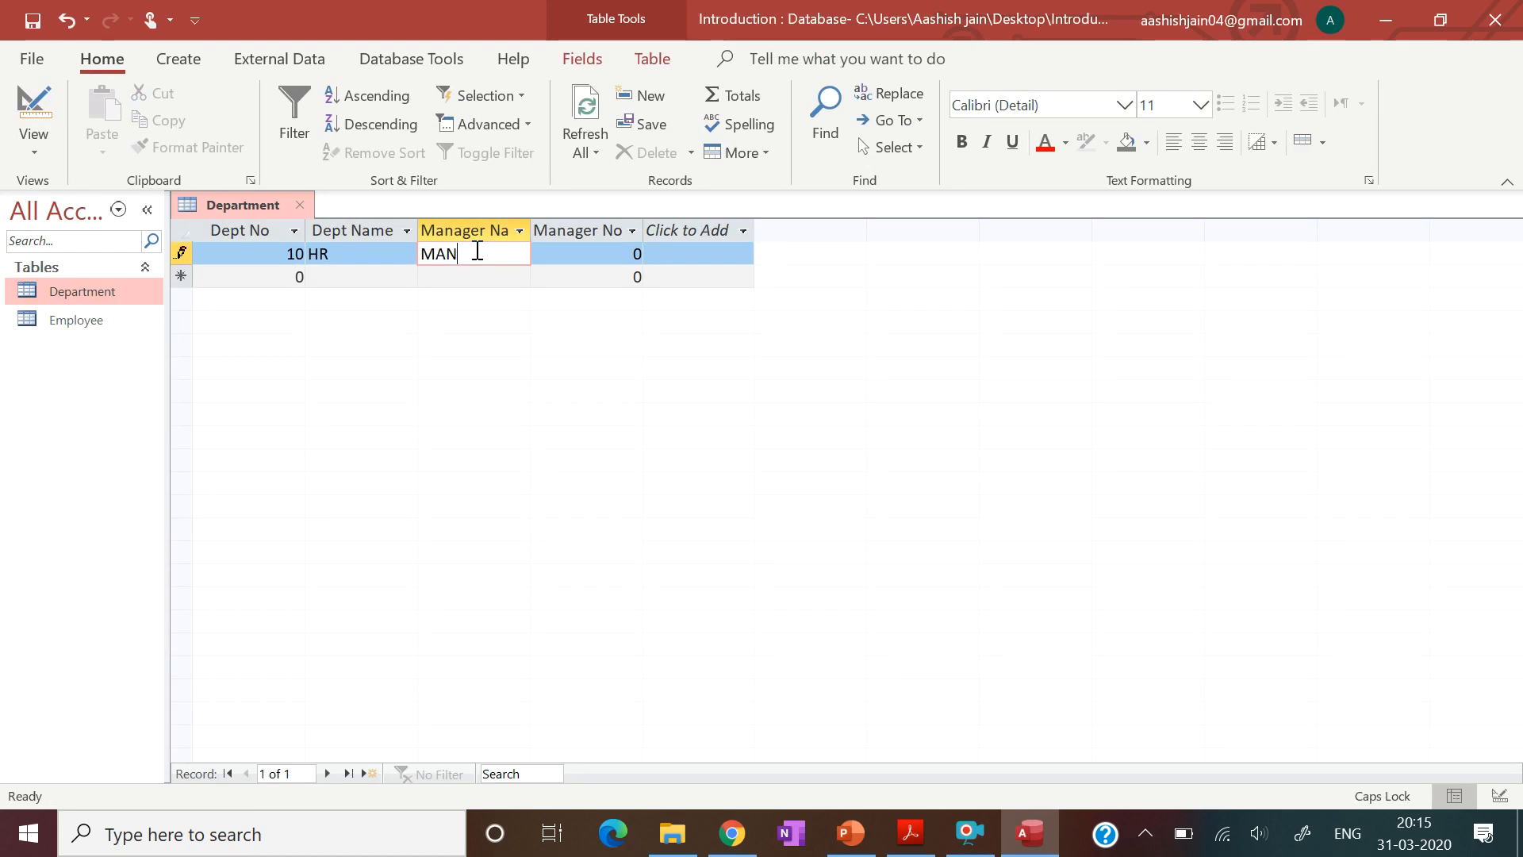
pyautogui.write('SH')
pyautogui.press('Tab')
pyautogui.write('1')
pyautogui.press('Tab')
# - Add a Department record with Dept No 20, Dept Name Production, the manager's name and Manager No 2
pyautogui.write('20')
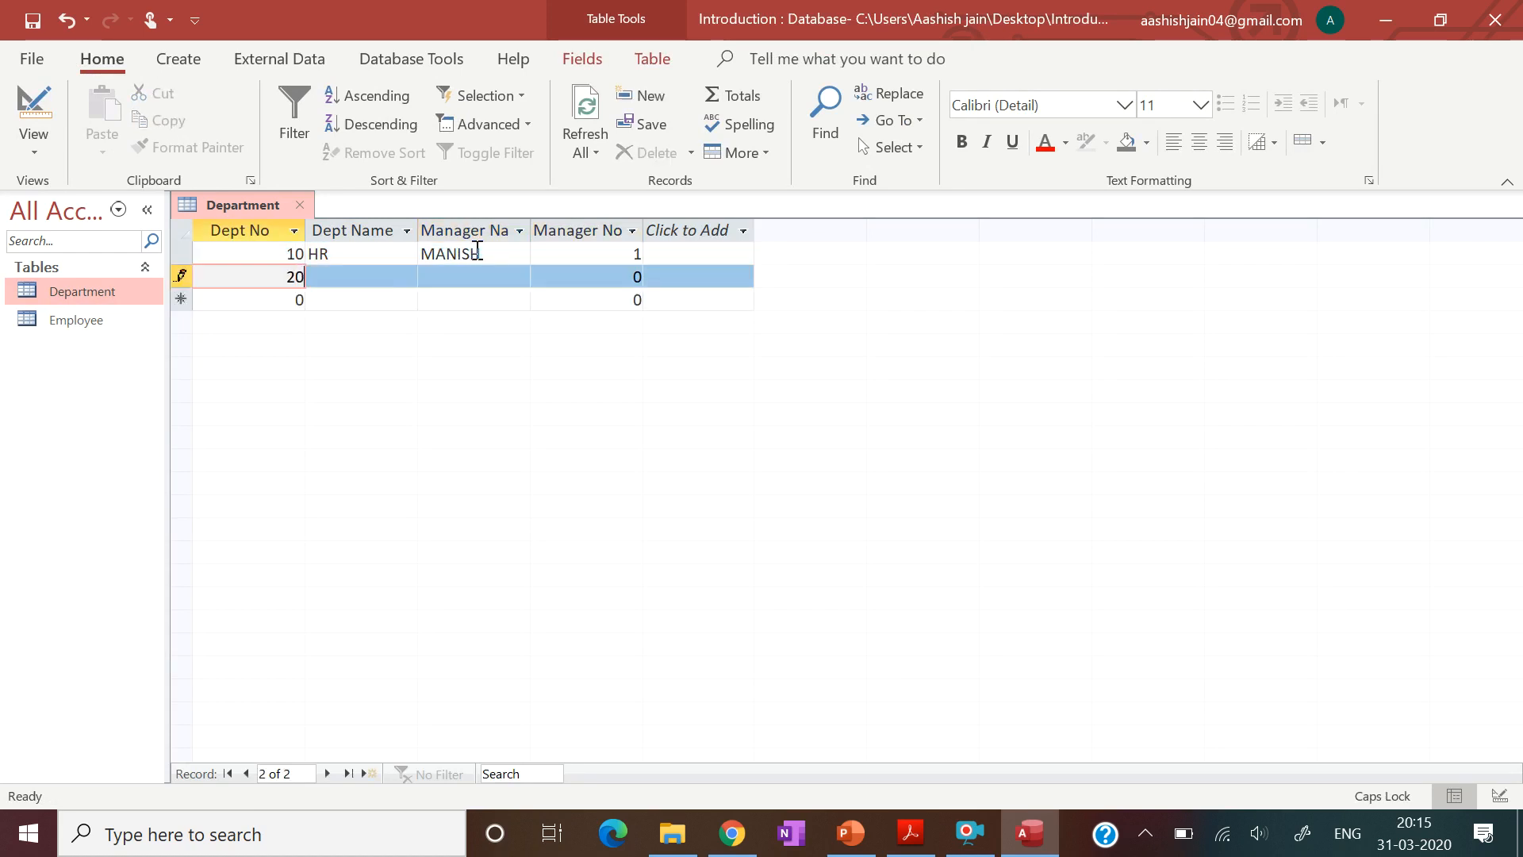
pyautogui.press('Tab')
pyautogui.write('Production')
pyautogui.press('Tab')
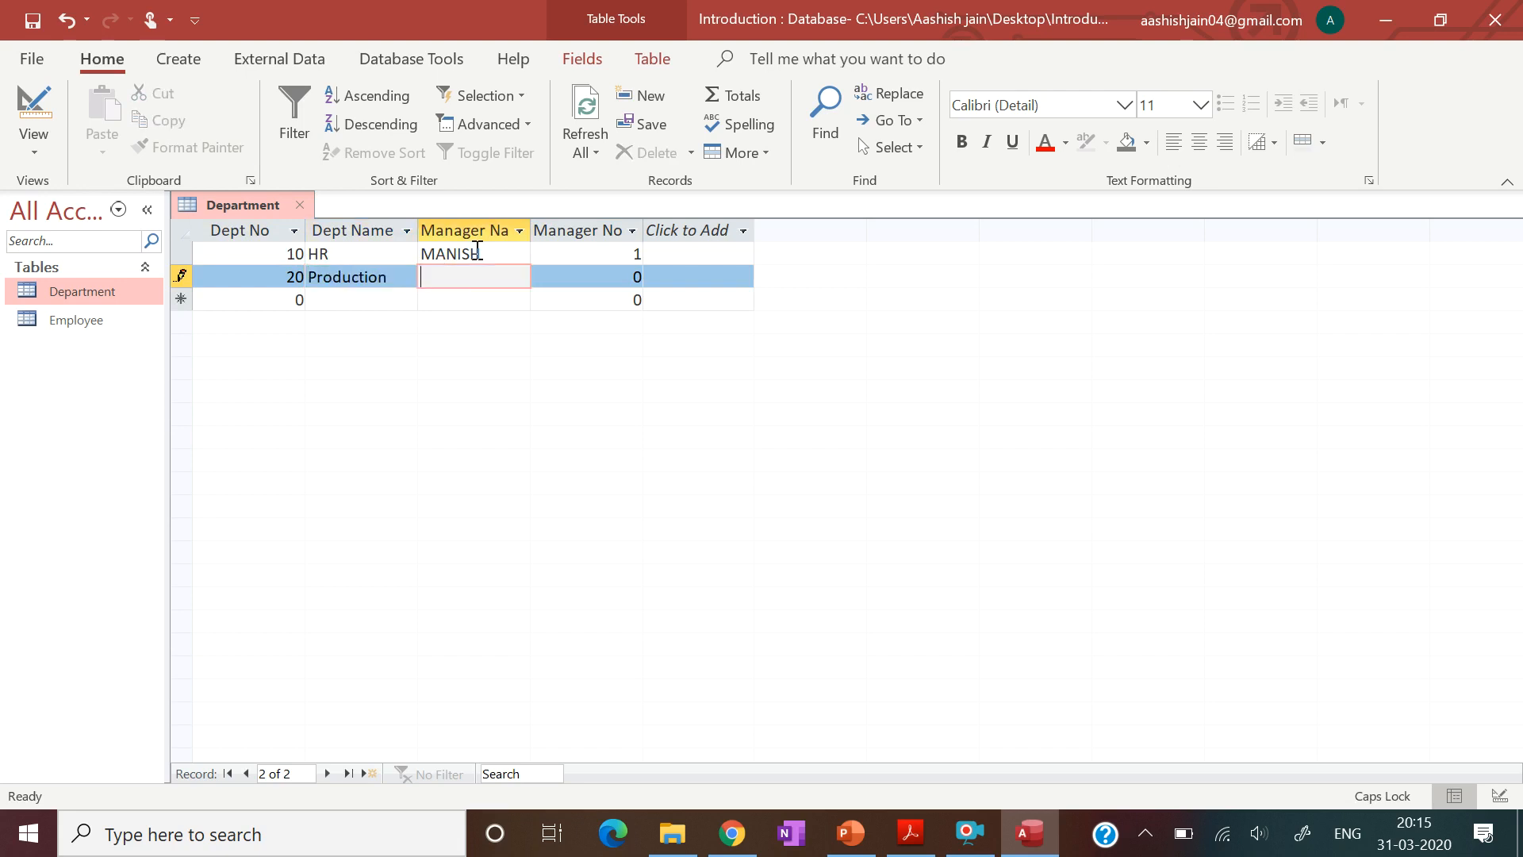
pyautogui.write('YASH')
pyautogui.press('Tab')
pyautogui.write('2')
pyautogui.press('Tab')
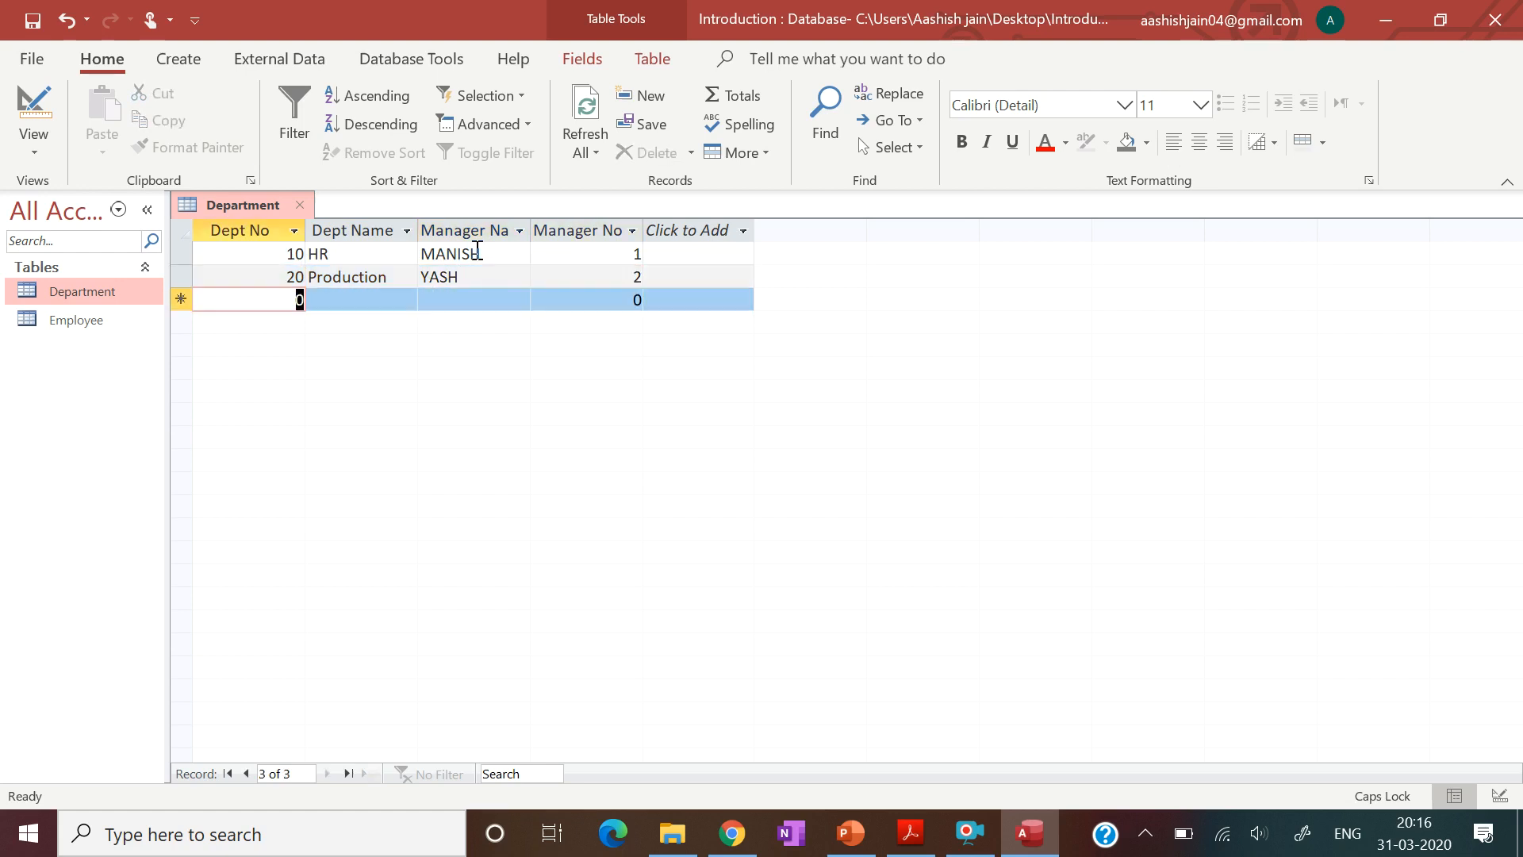
# - Add a Department record with Dept No 30, Dept Name Sales, the manager's name and Manager No 3
pyautogui.write('30')
pyautogui.press('Tab')
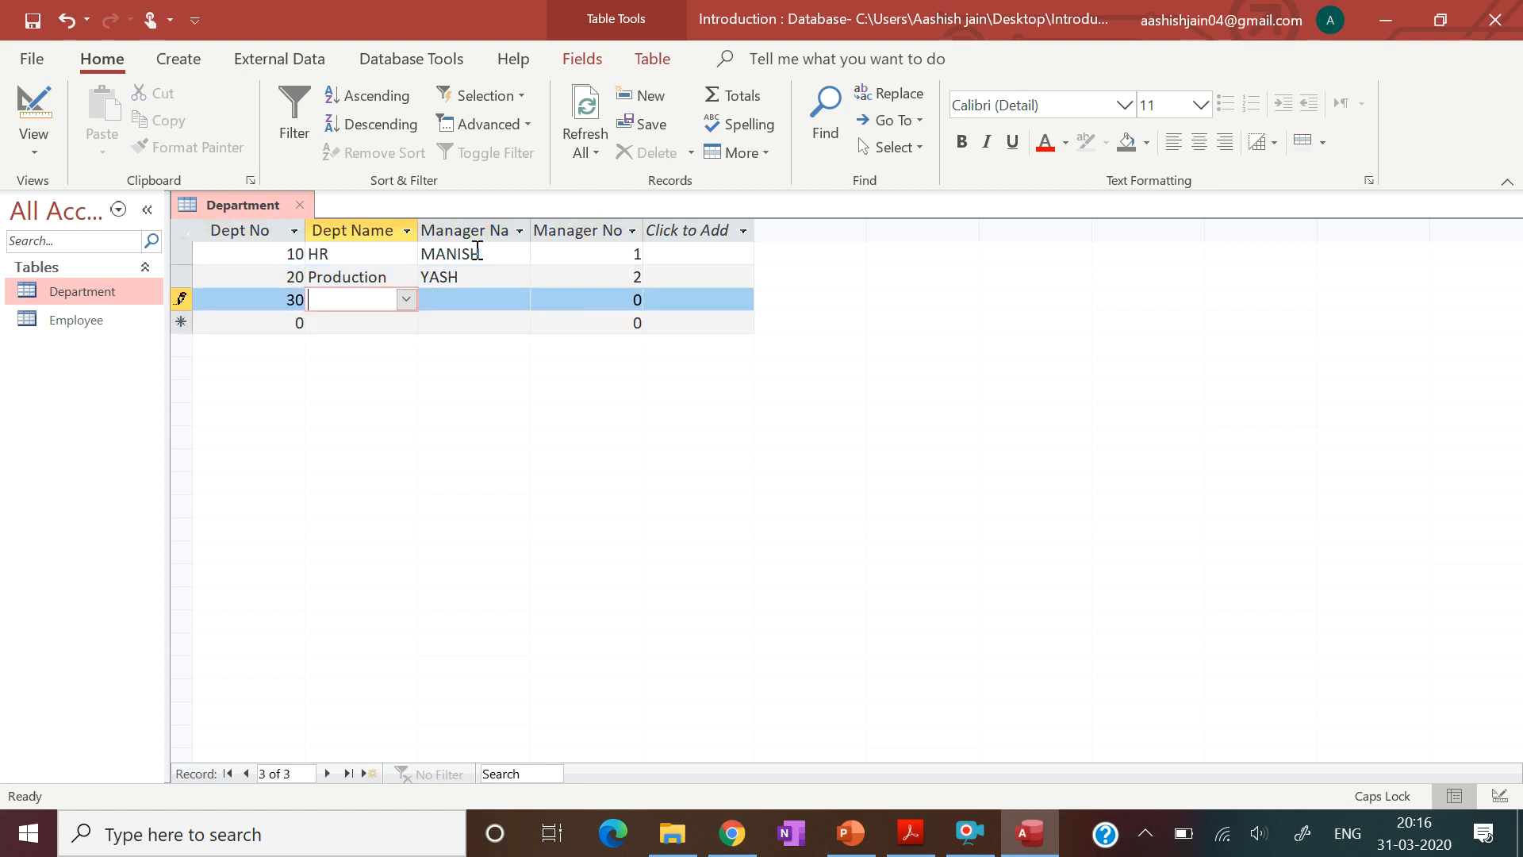
pyautogui.write('Sales')
pyautogui.press('Tab')
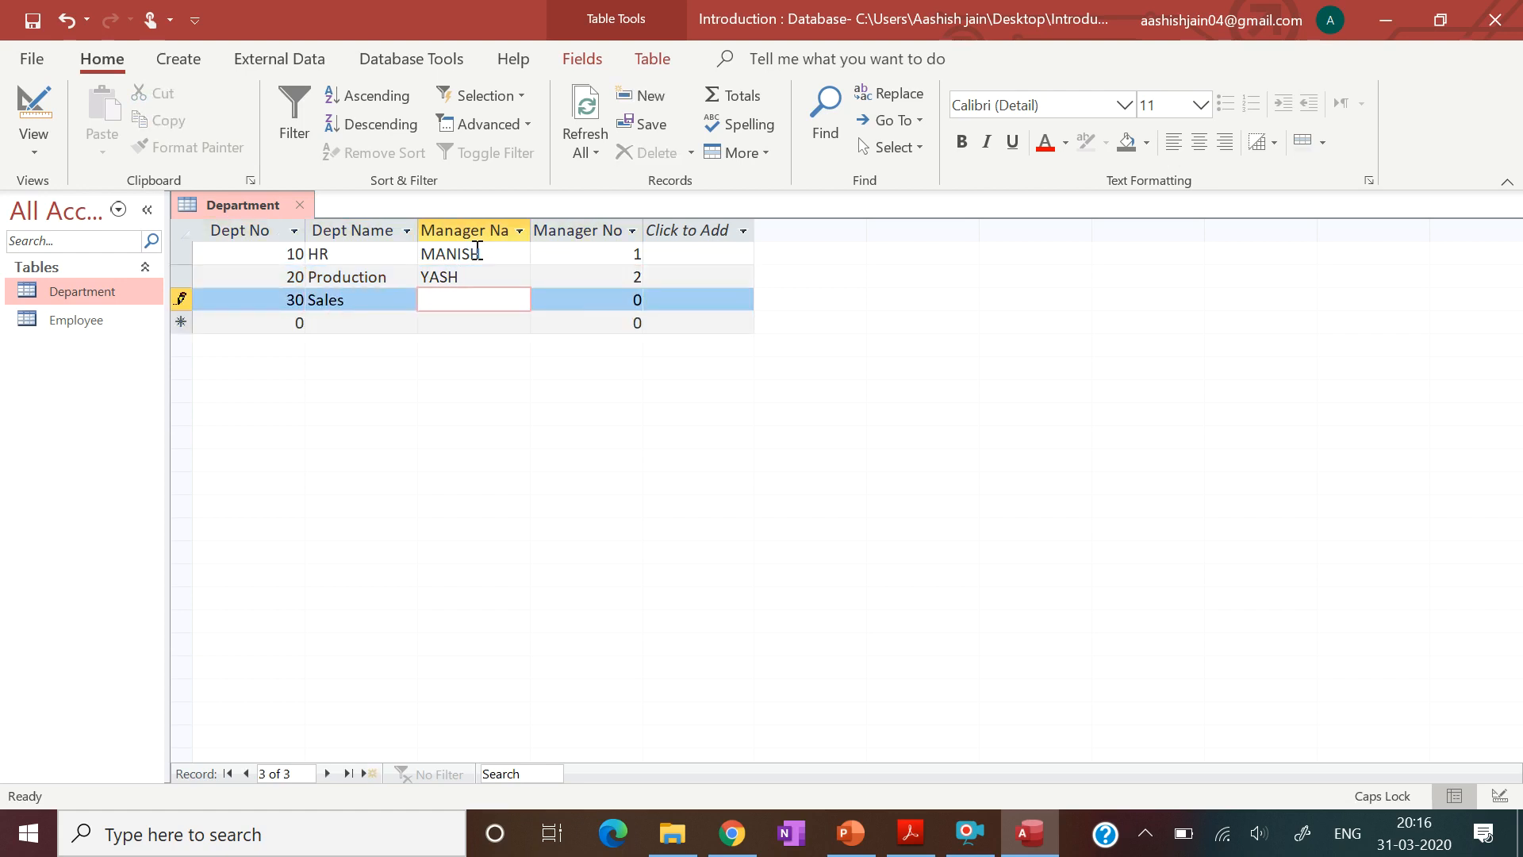
pyautogui.write('RIYA')
pyautogui.press('Tab')
pyautogui.write('3')
pyautogui.press('Tab')
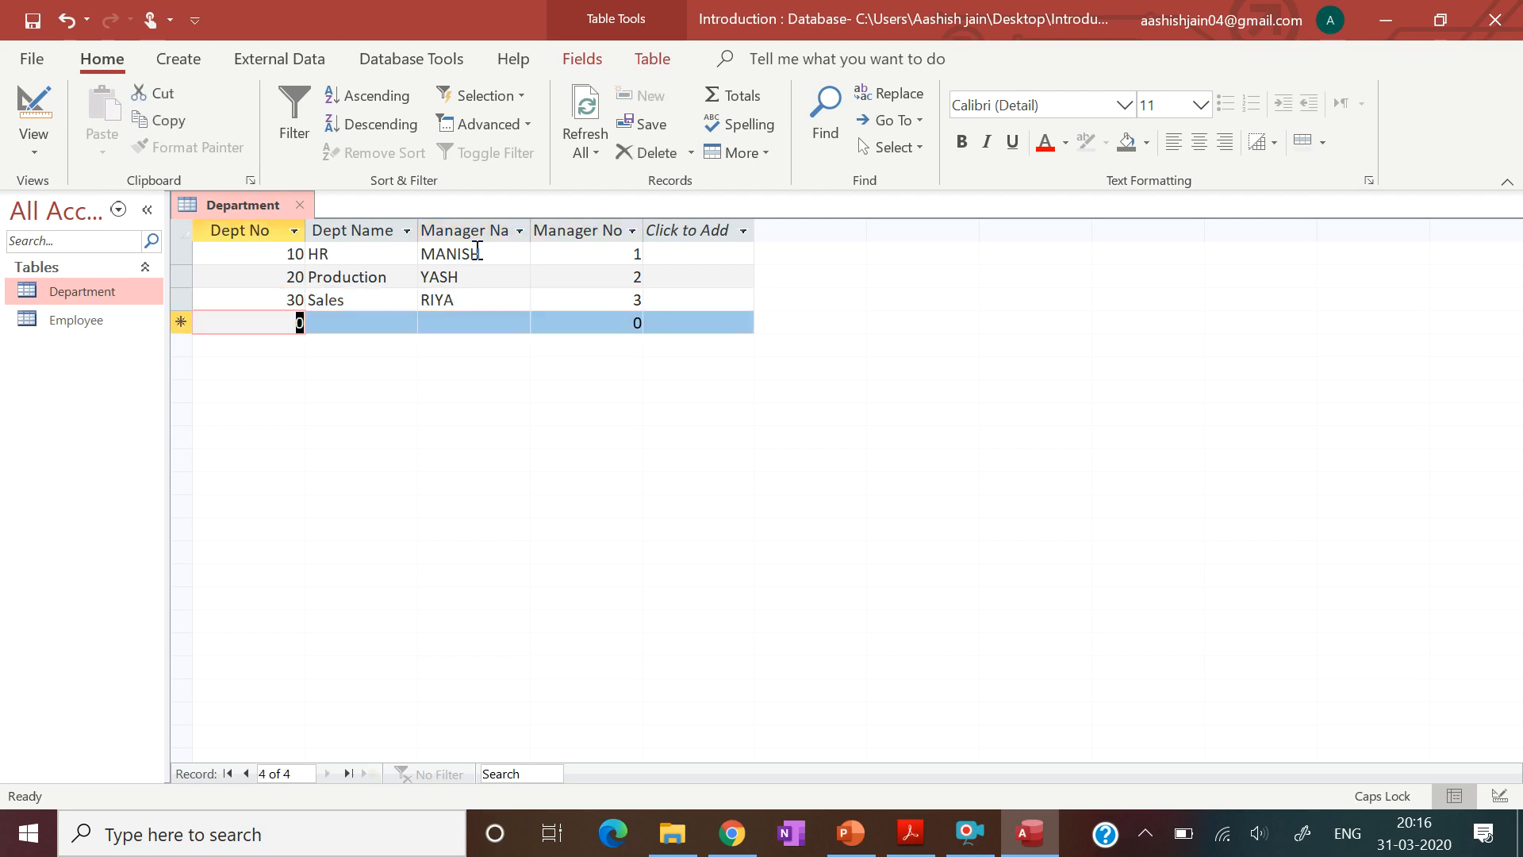
# - Add a Department record with Dept No 40, Dept Name Marketing, the manager's name and Manager No 4
pyautogui.write('40')
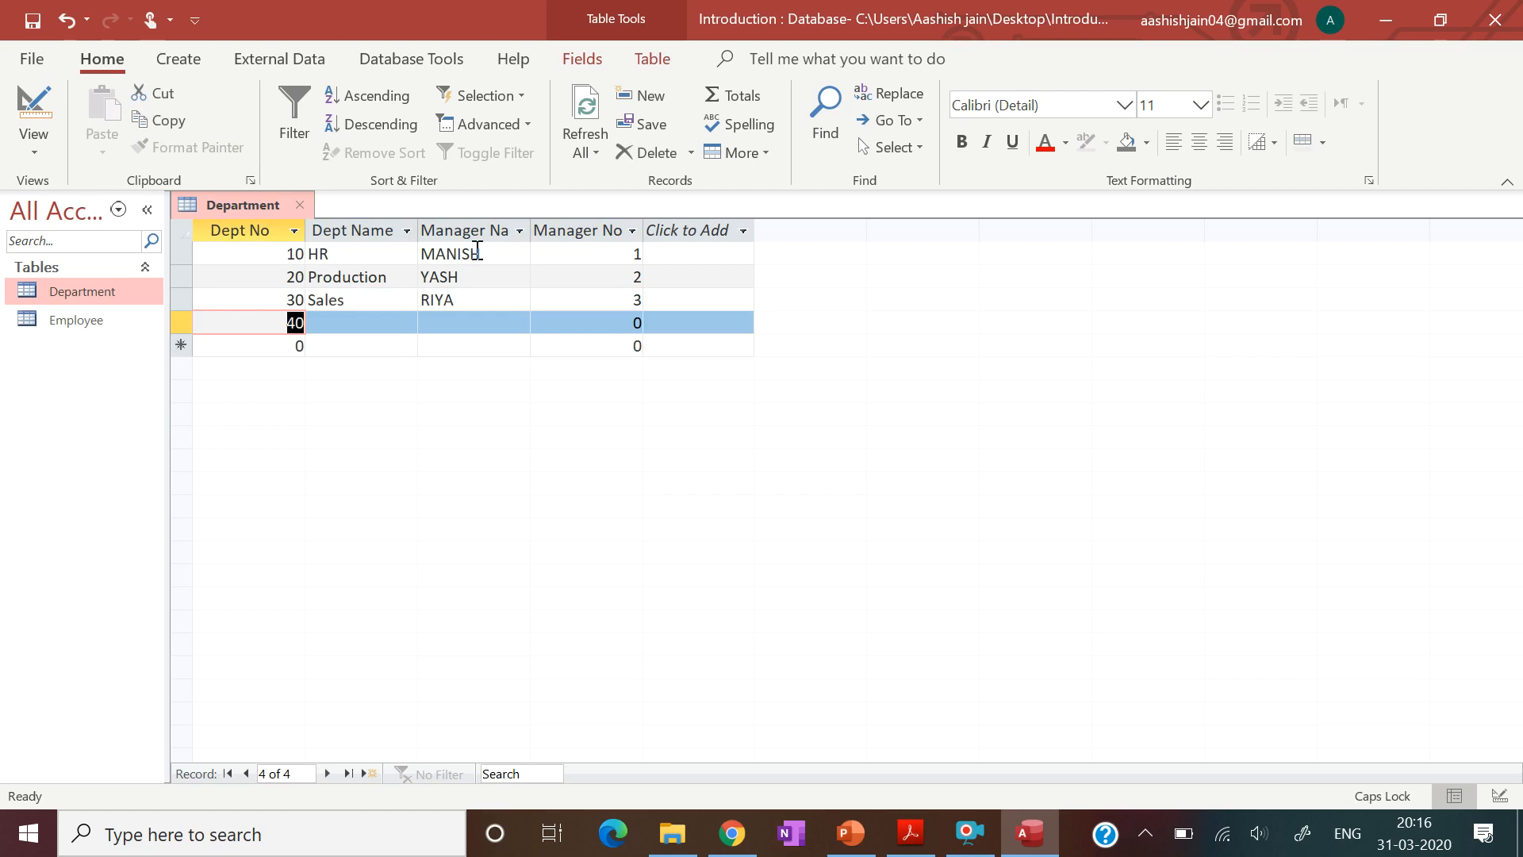
pyautogui.press('Tab')
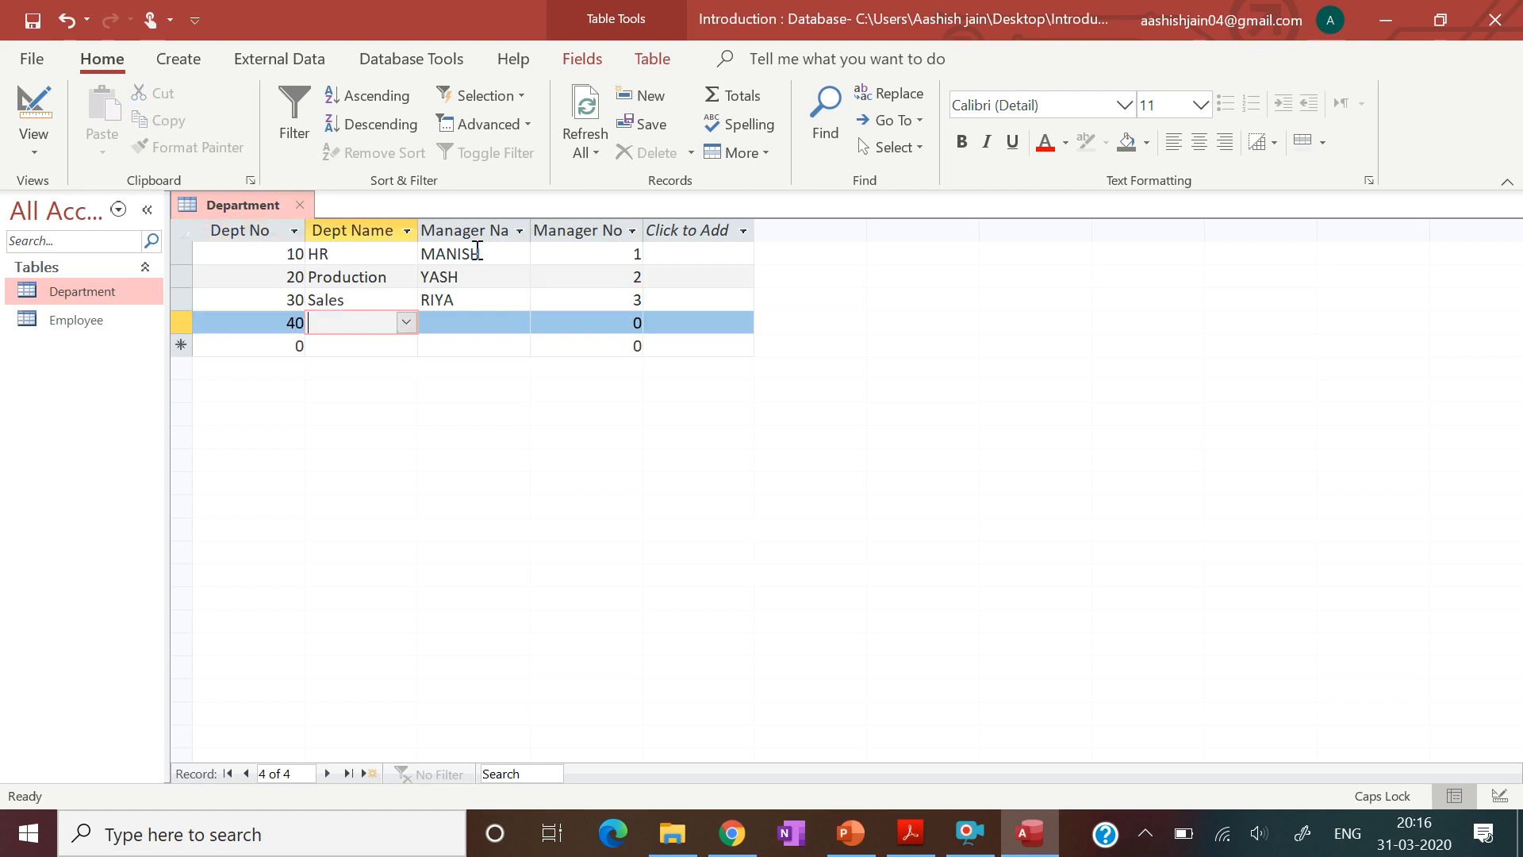
pyautogui.write('Marketing')
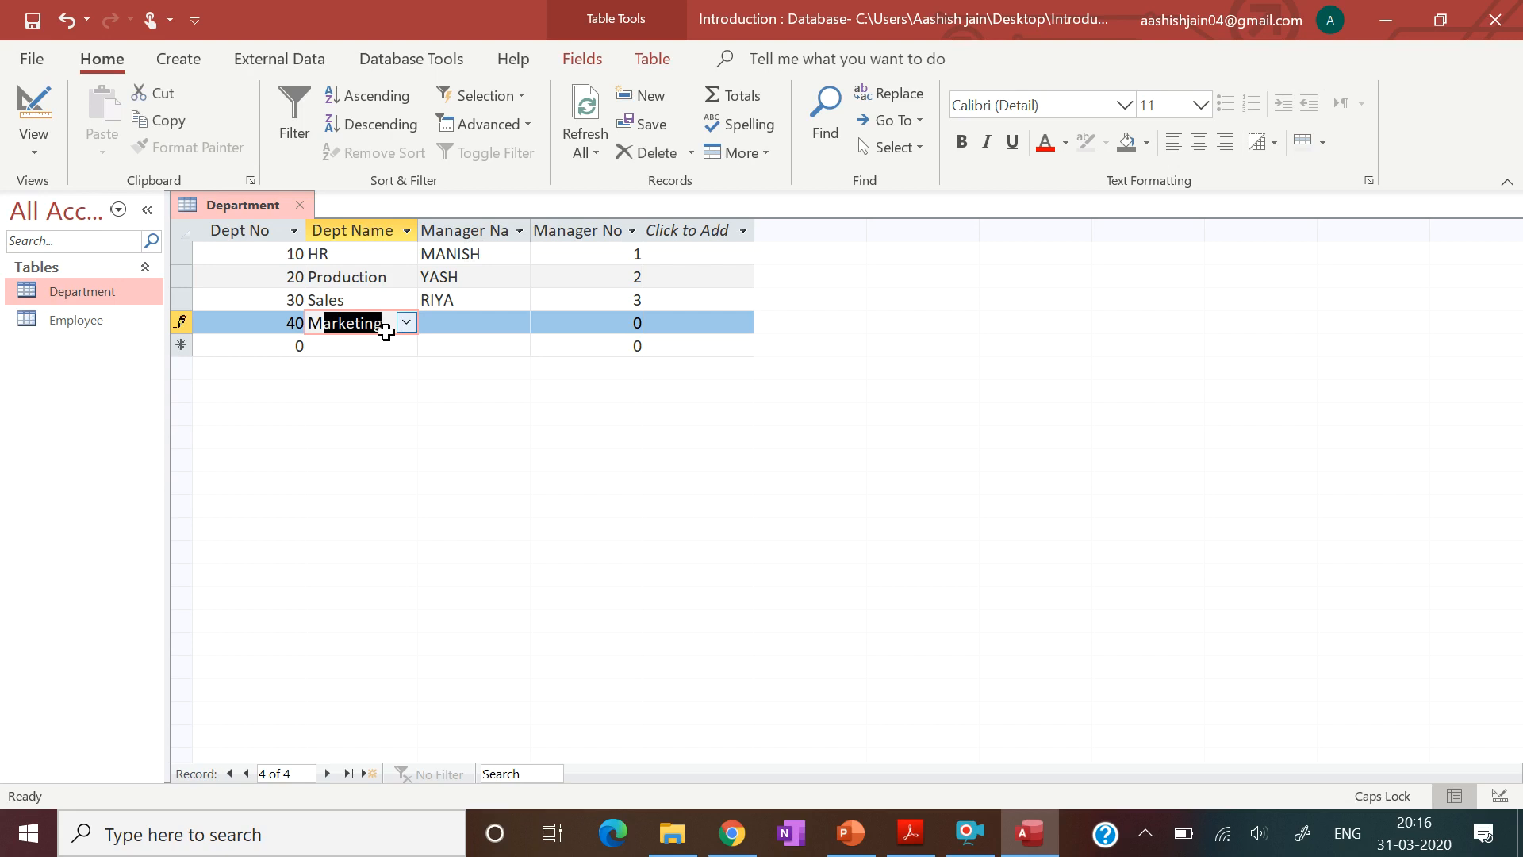
pyautogui.press('Tab')
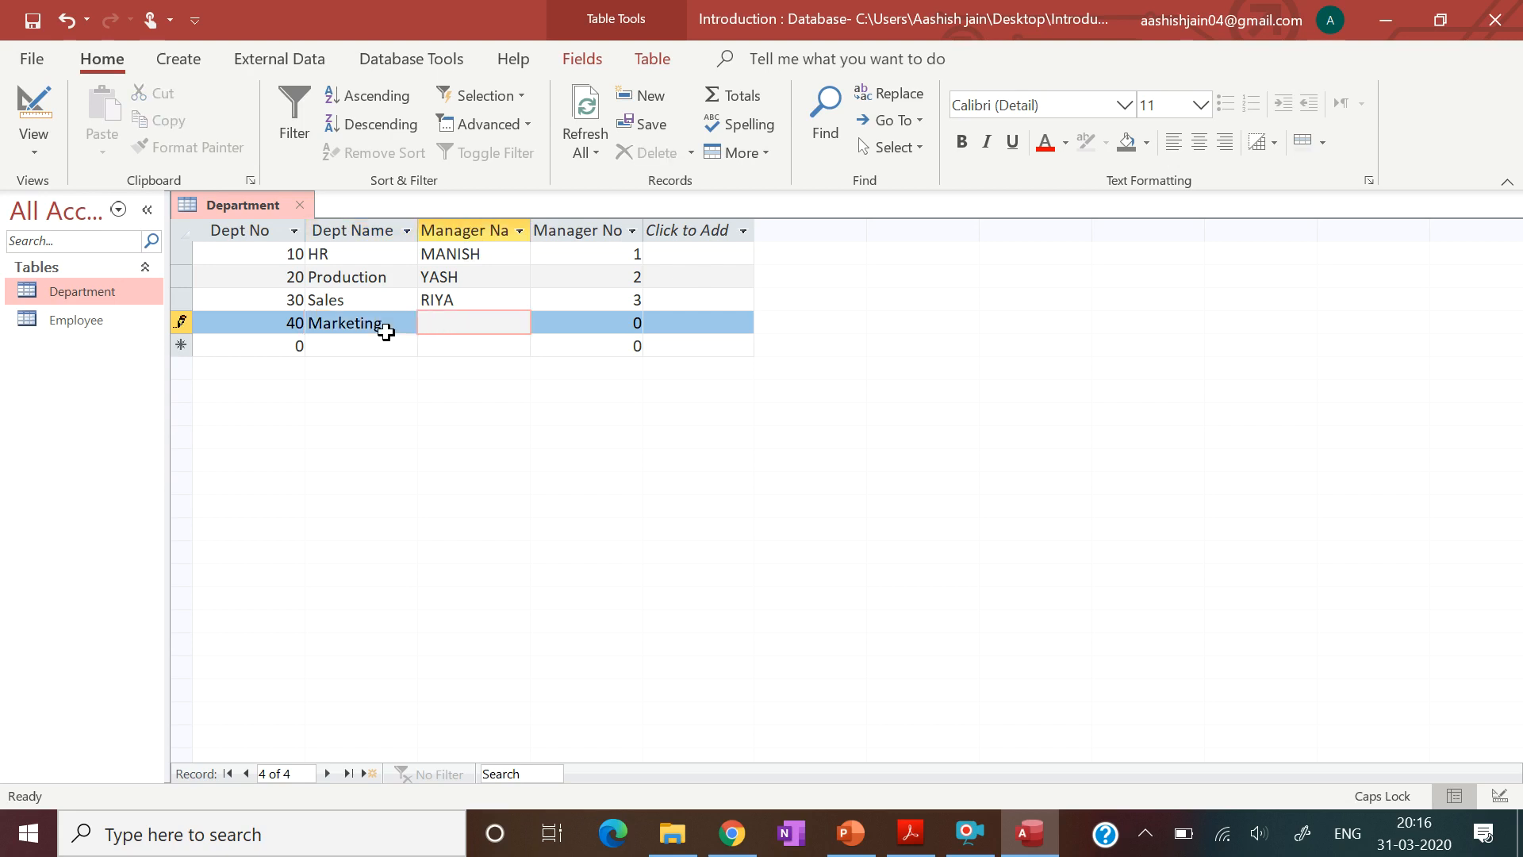
pyautogui.write('ISHIKA')
pyautogui.press('Tab')
pyautogui.write('4')
pyautogui.press('Tab')
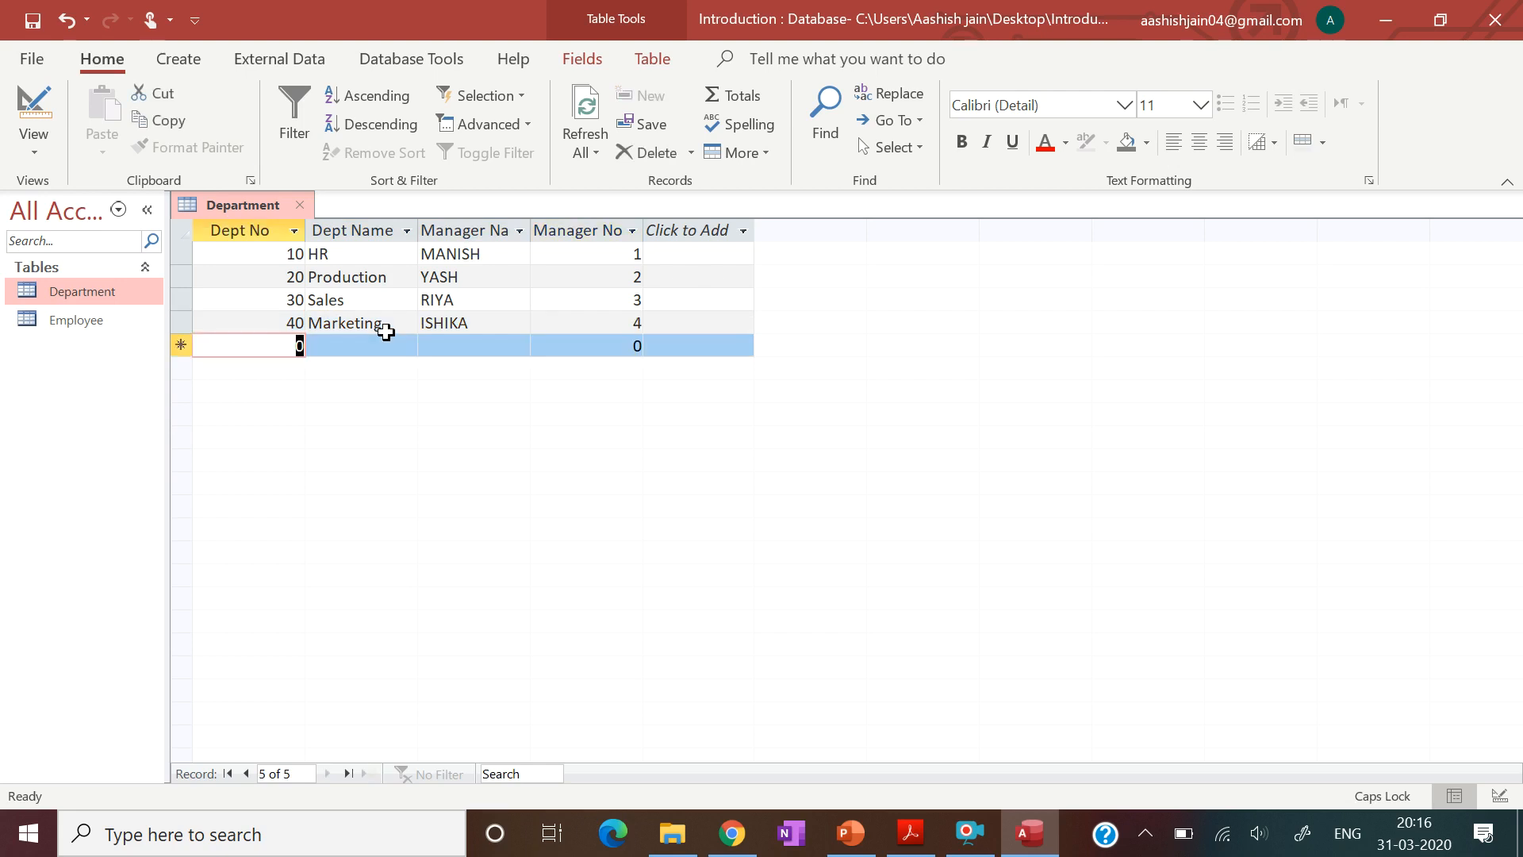
# - Add a Department record with Dept No 50, Dept Name HR, the manager's name and Manager No 5
pyautogui.write('50')
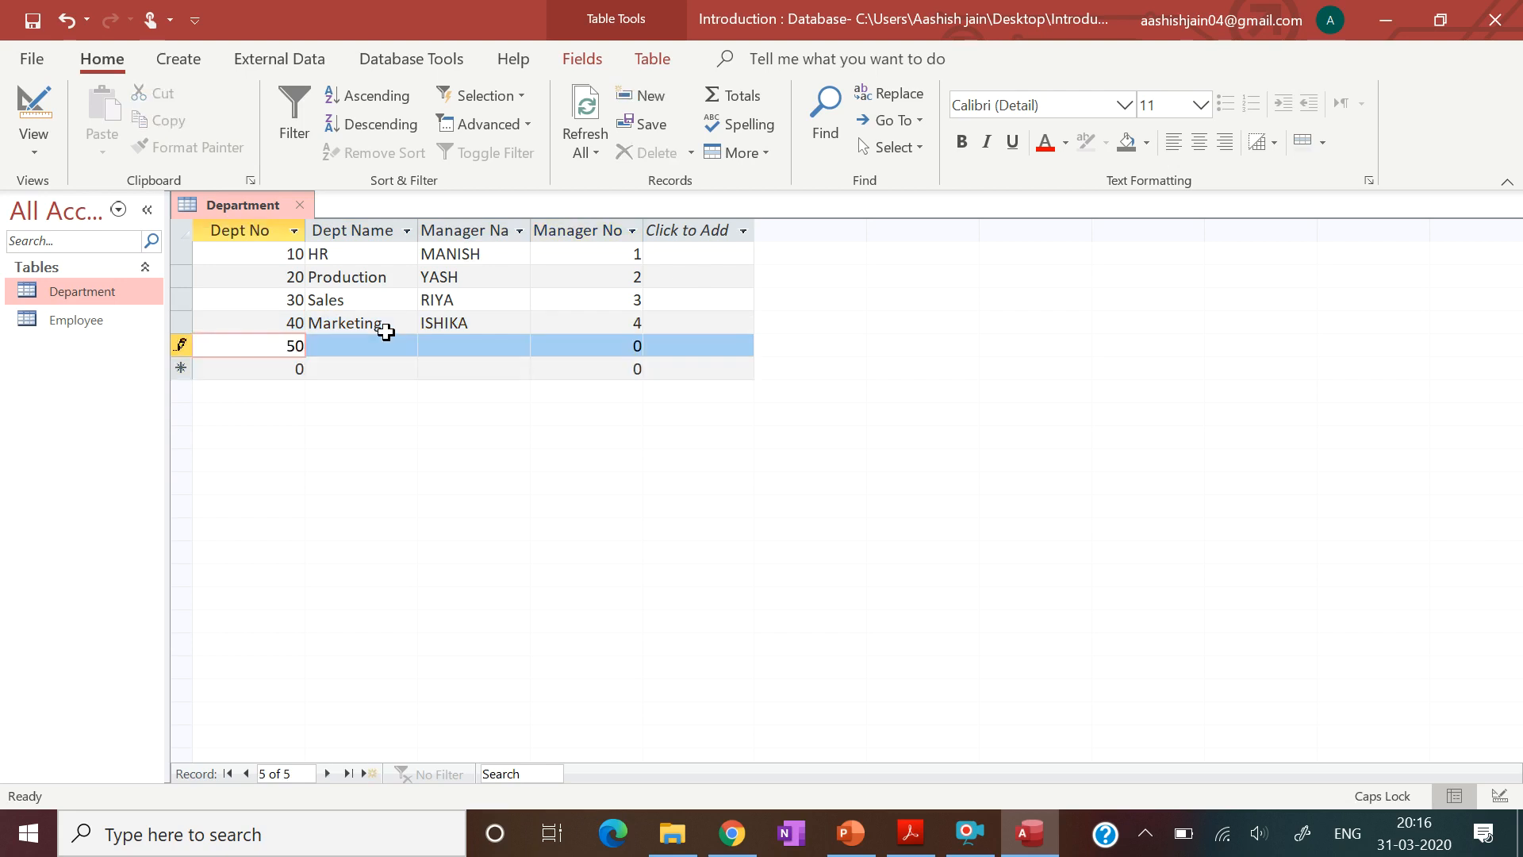
pyautogui.press('Tab')
pyautogui.write('HR')
pyautogui.press('Tab')
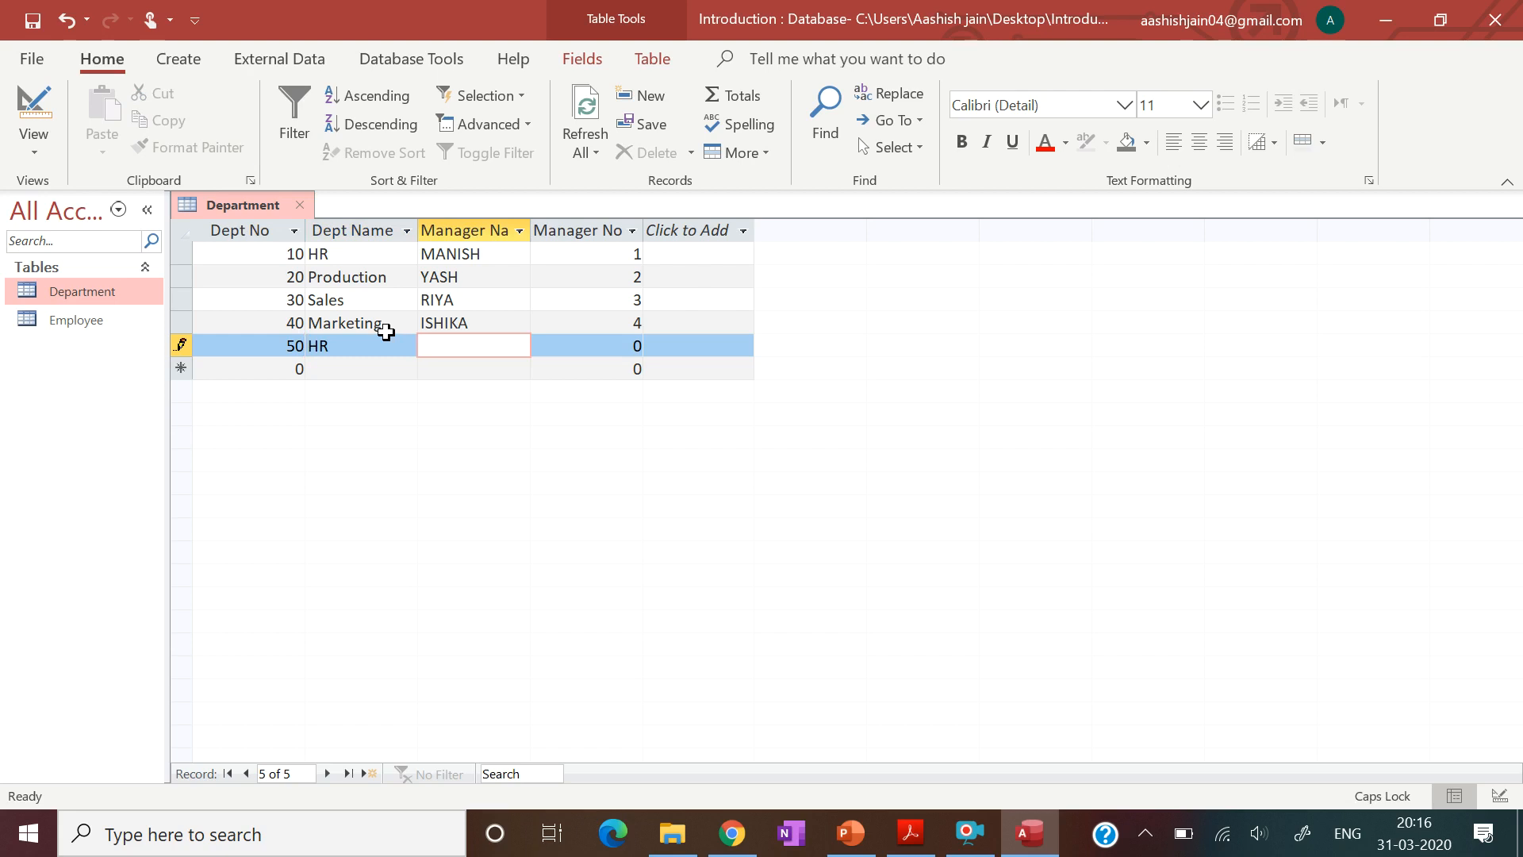
pyautogui.write('YOGITA')
pyautogui.press('Tab')
pyautogui.write('5')
pyautogui.press('Tab')
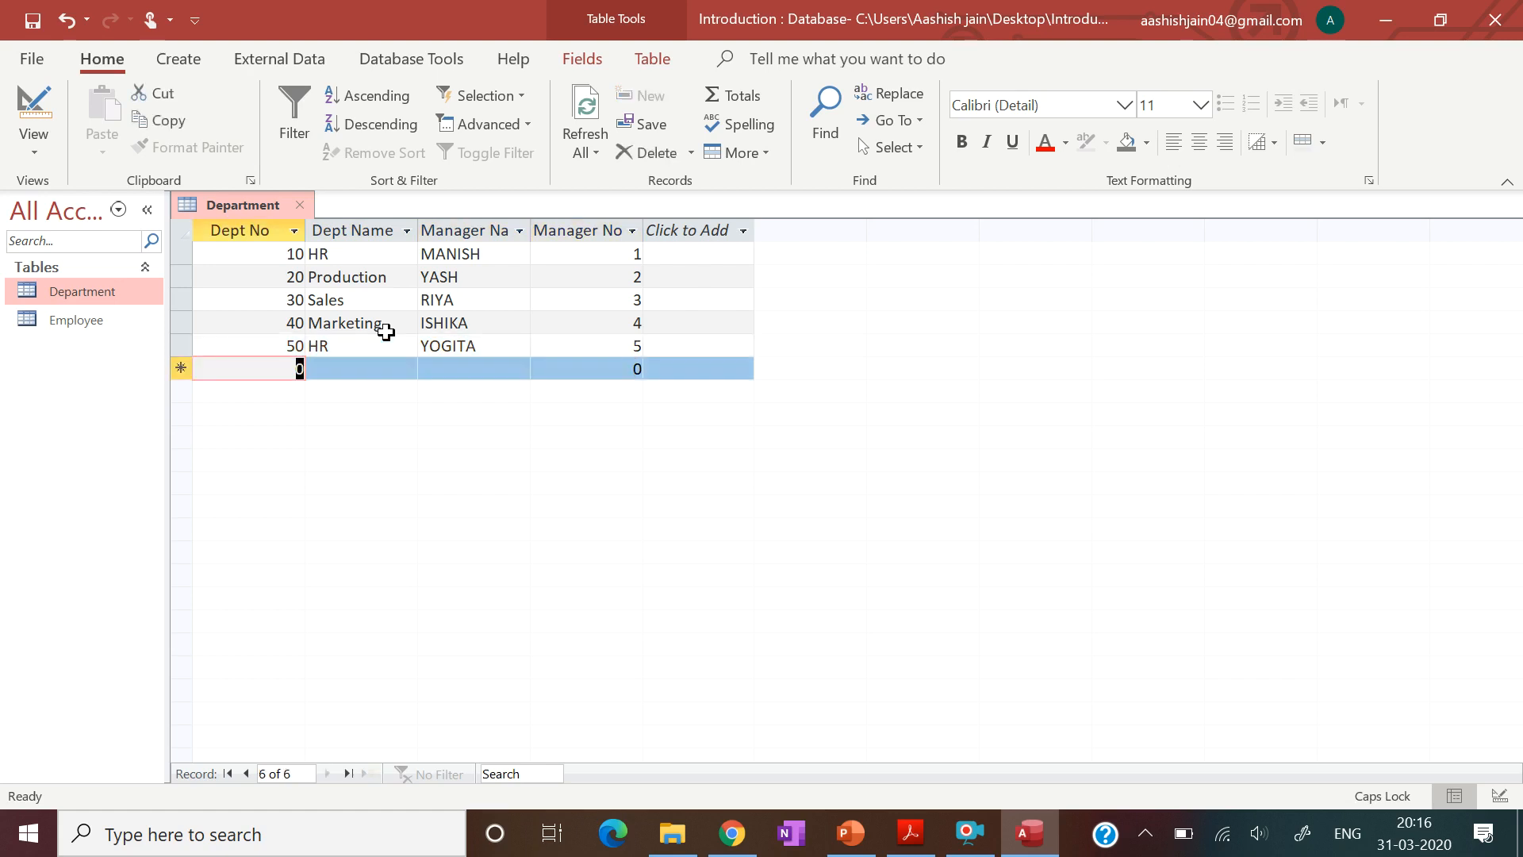
# - Add a Department record with Dept No 60, Dept Name Production, the manager's name and Manager No 6
pyautogui.write('60')
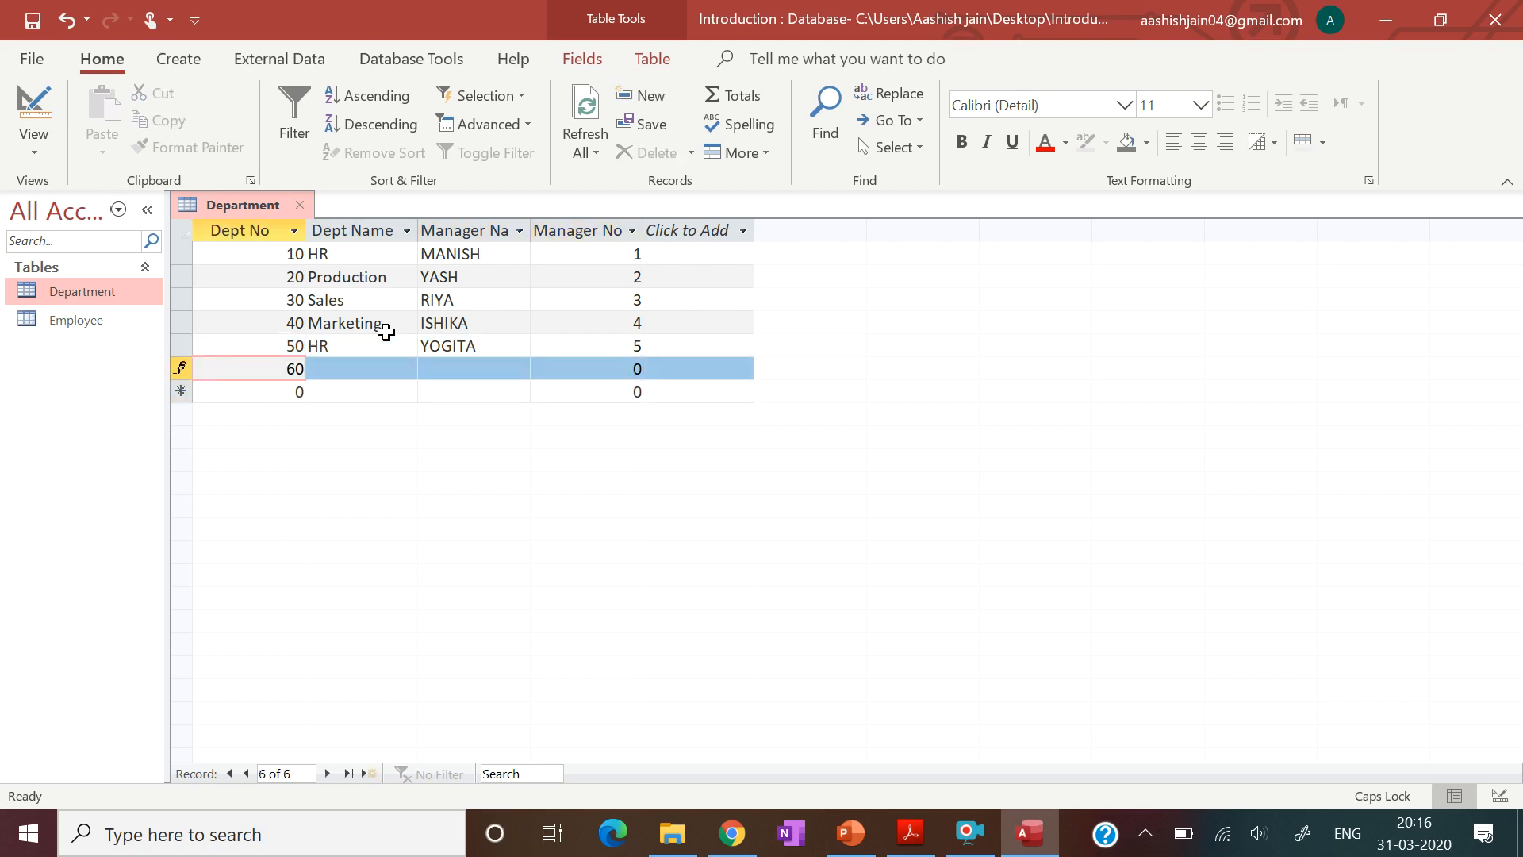
pyautogui.press('Tab')
pyautogui.write('Production')
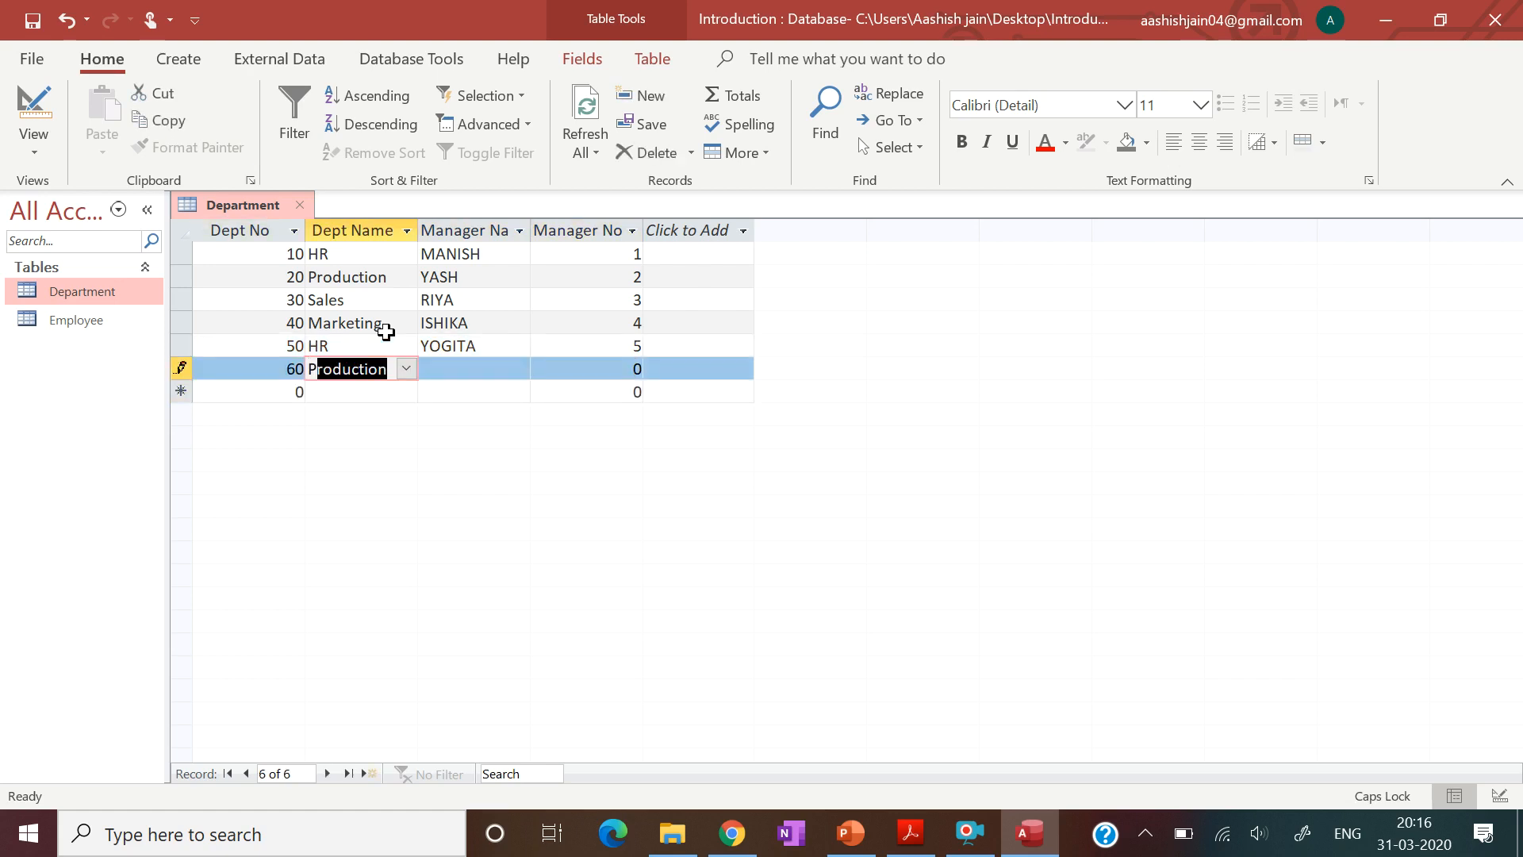
pyautogui.press('Tab')
pyautogui.write('KHALID')
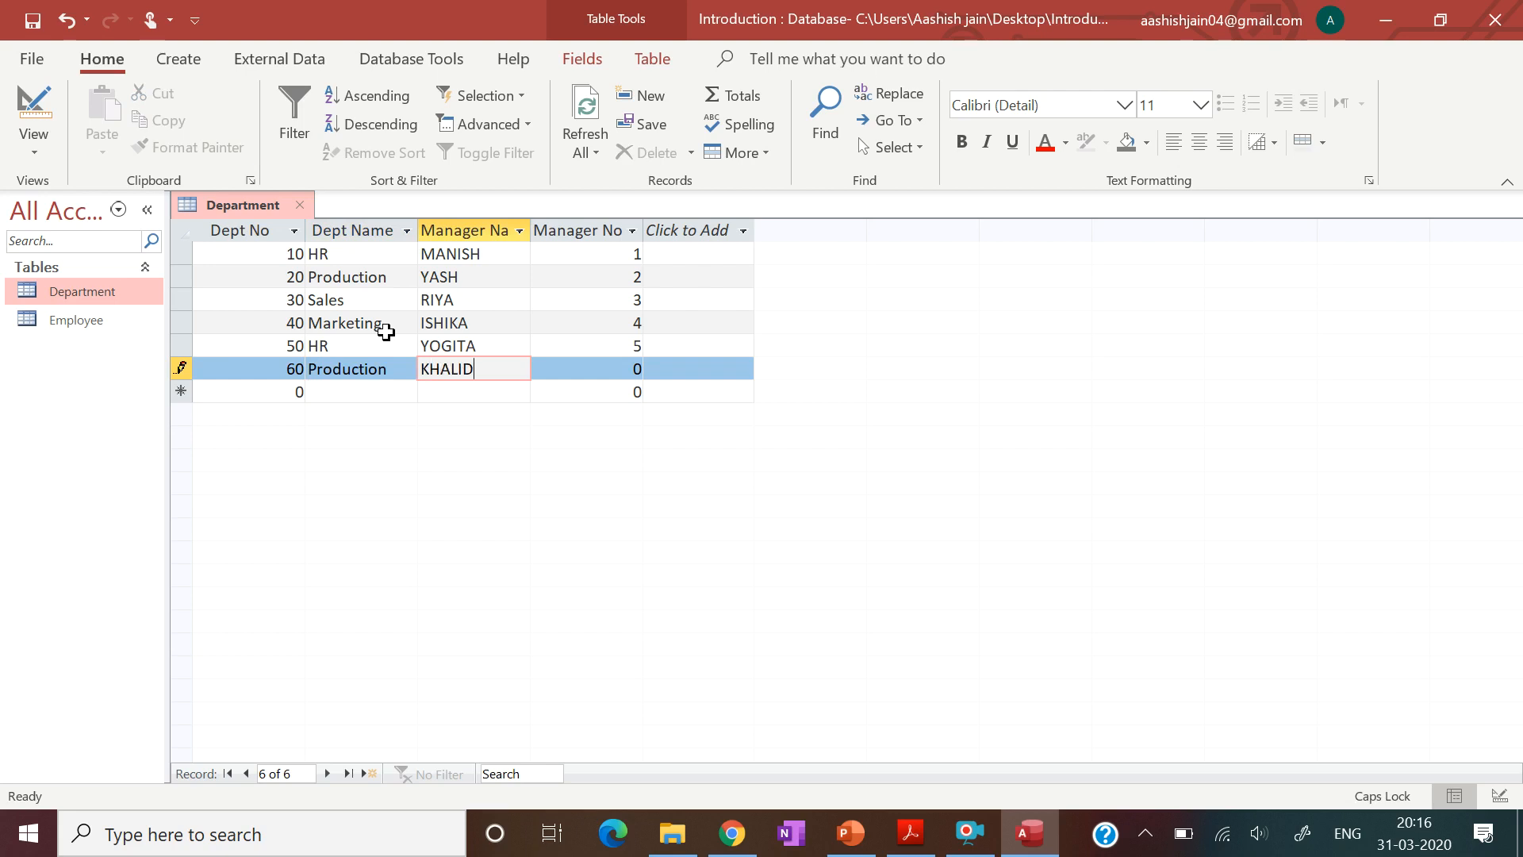
pyautogui.press('Tab')
pyautogui.write('6')
pyautogui.press('Tab')
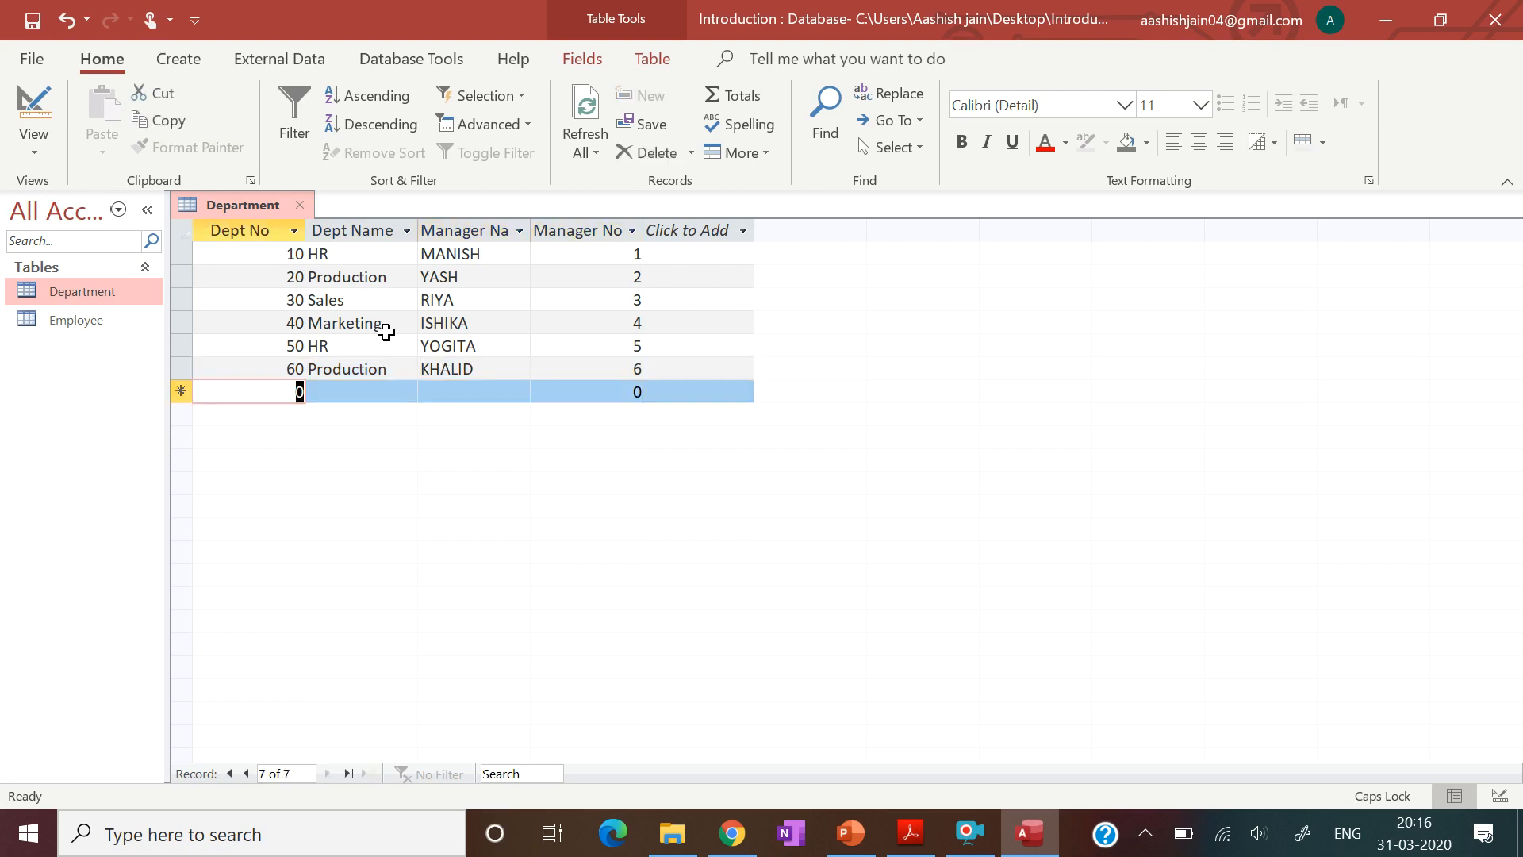
# - Add a Department record with Dept No 70, Dept Name Sales, the manager's name and Manager No 7
pyautogui.write('70')
pyautogui.press('Tab')
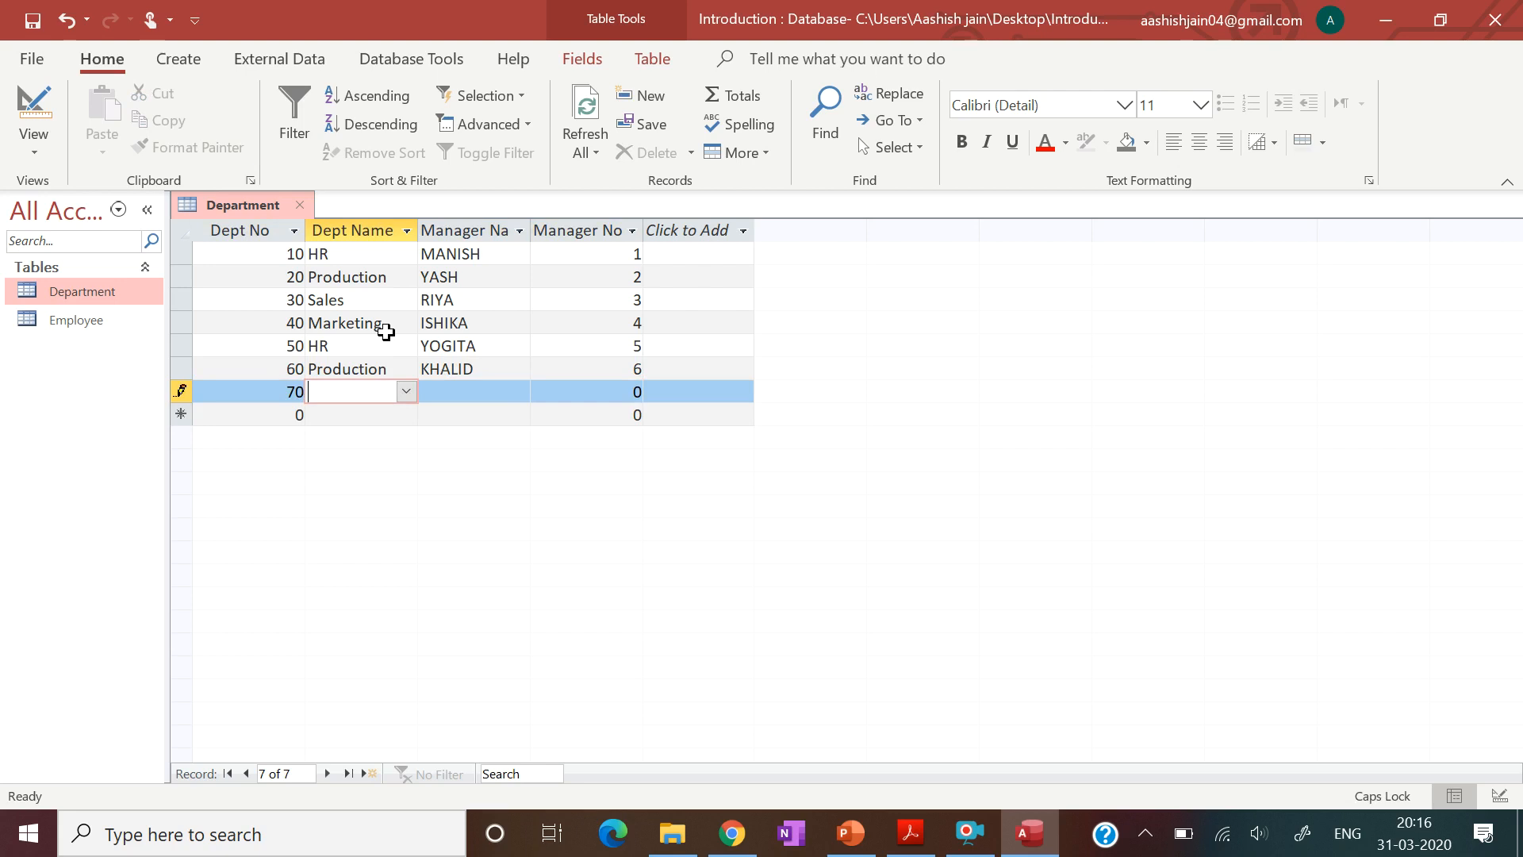
pyautogui.write('Sales')
pyautogui.press('Tab')
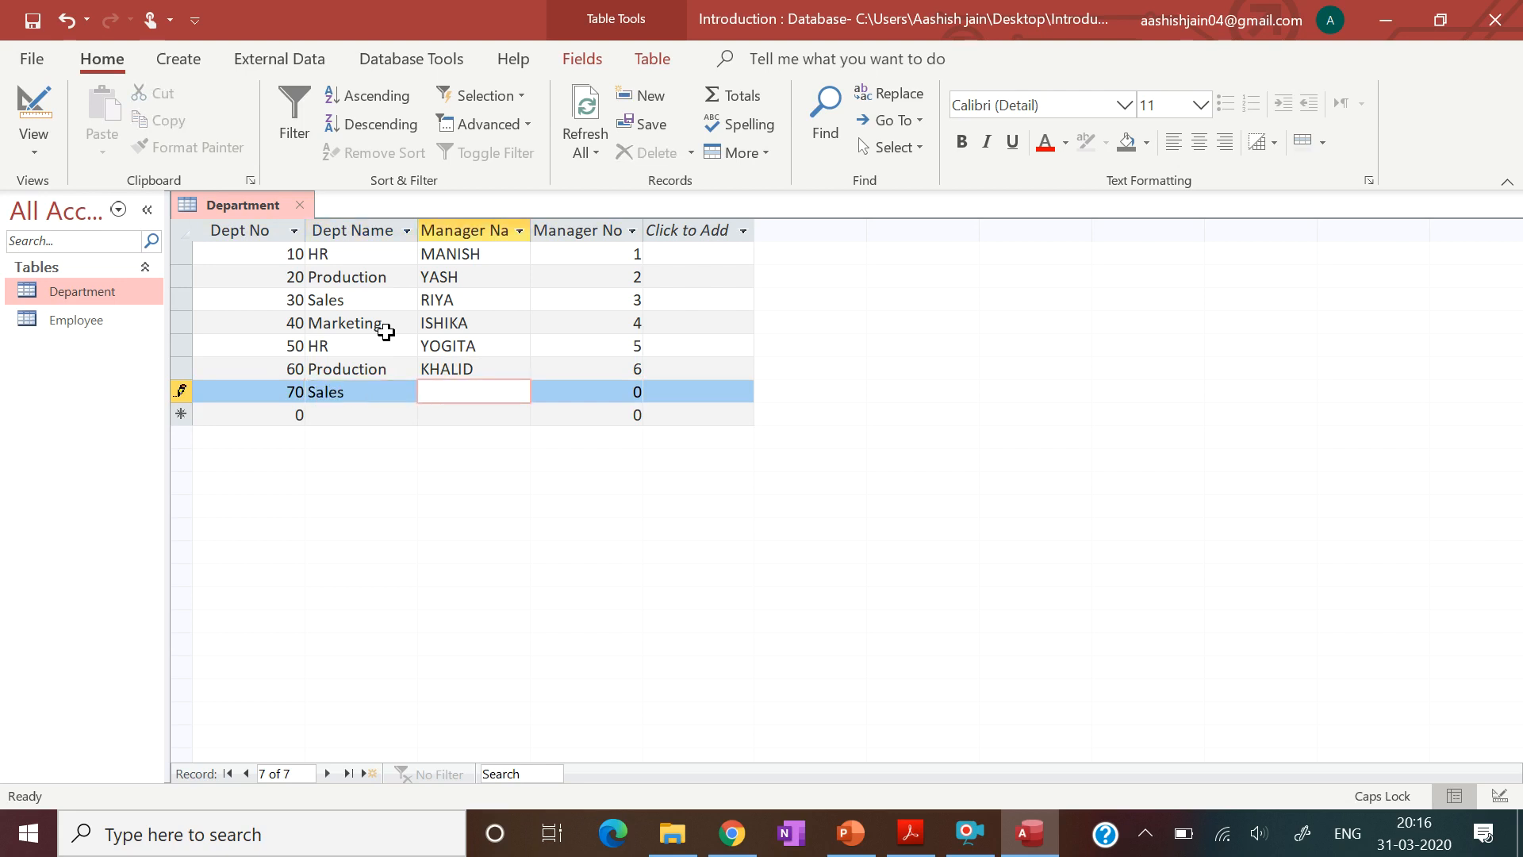
pyautogui.write('SANTOSH')
pyautogui.press('Tab')
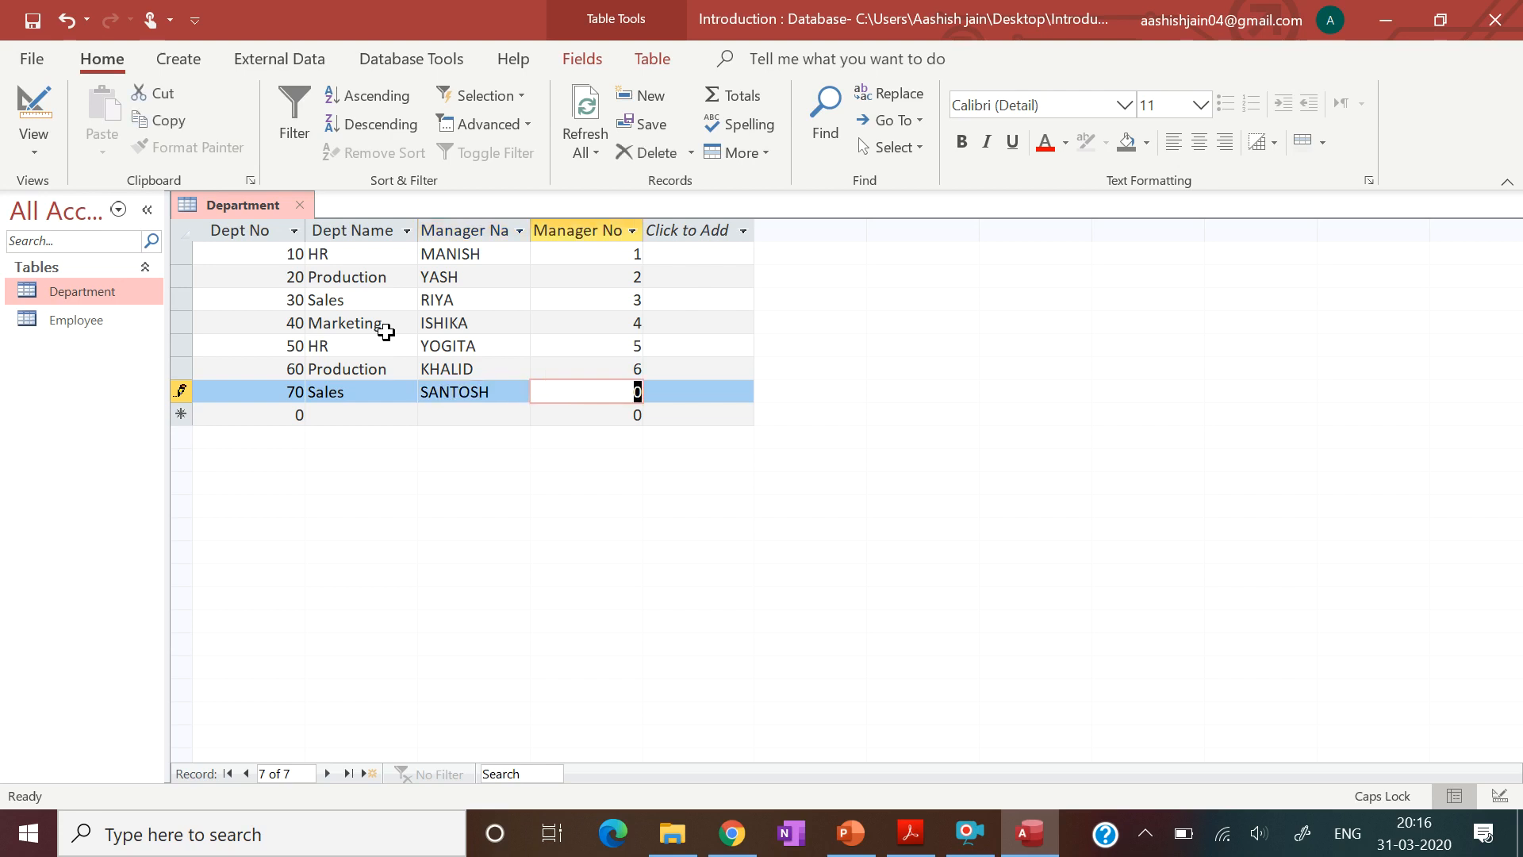
pyautogui.write('7')
pyautogui.press('Tab')
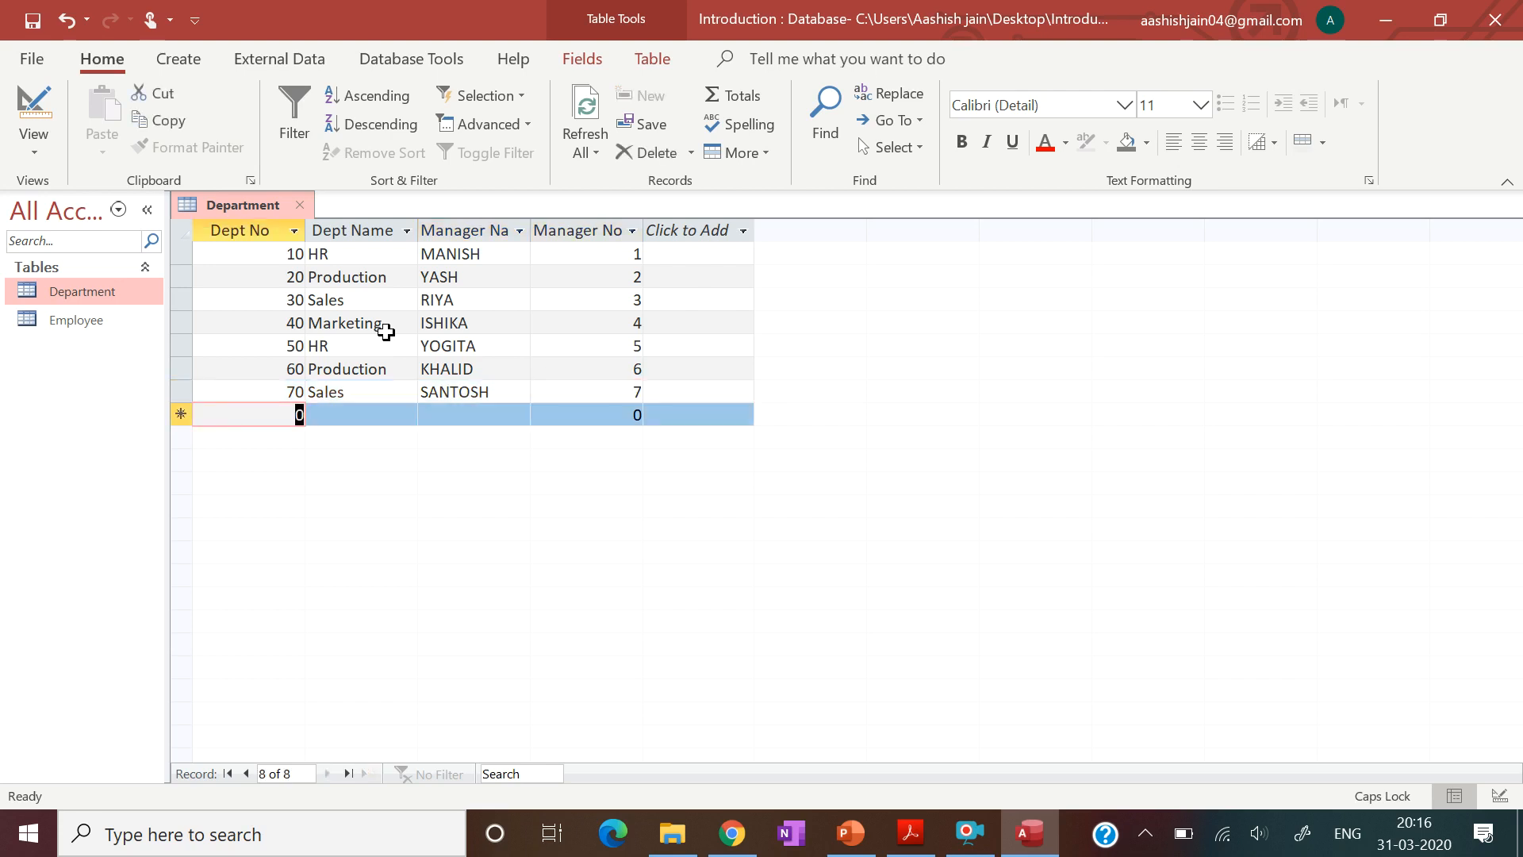
# - Add a Department record with Dept No 80, Dept Name Marketing, the manager's name and Manager No 8
pyautogui.write('80')
pyautogui.press('Tab')
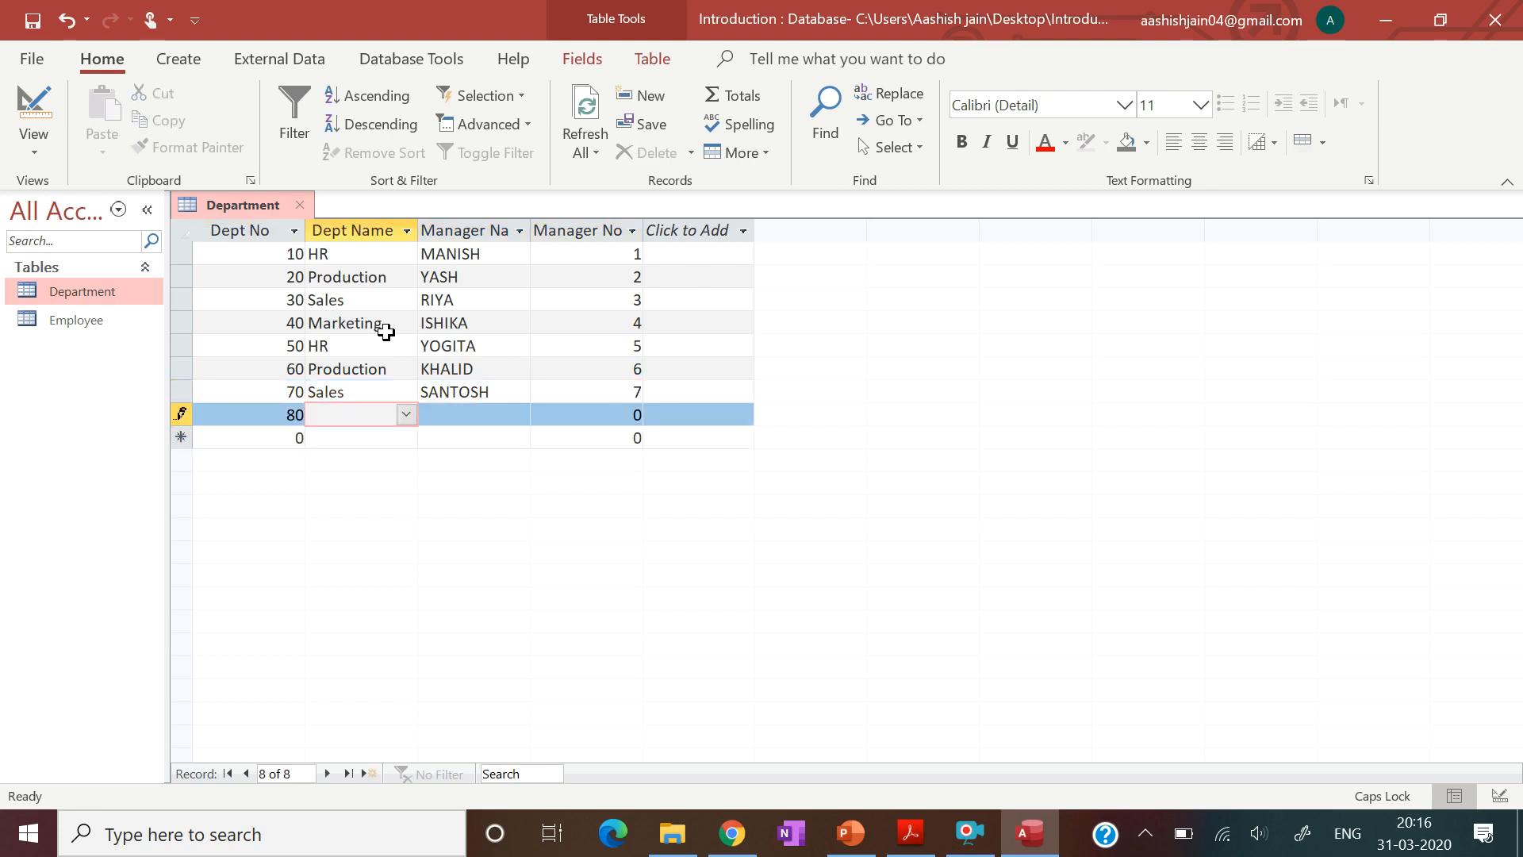
pyautogui.write('Marketing')
pyautogui.press('Tab')
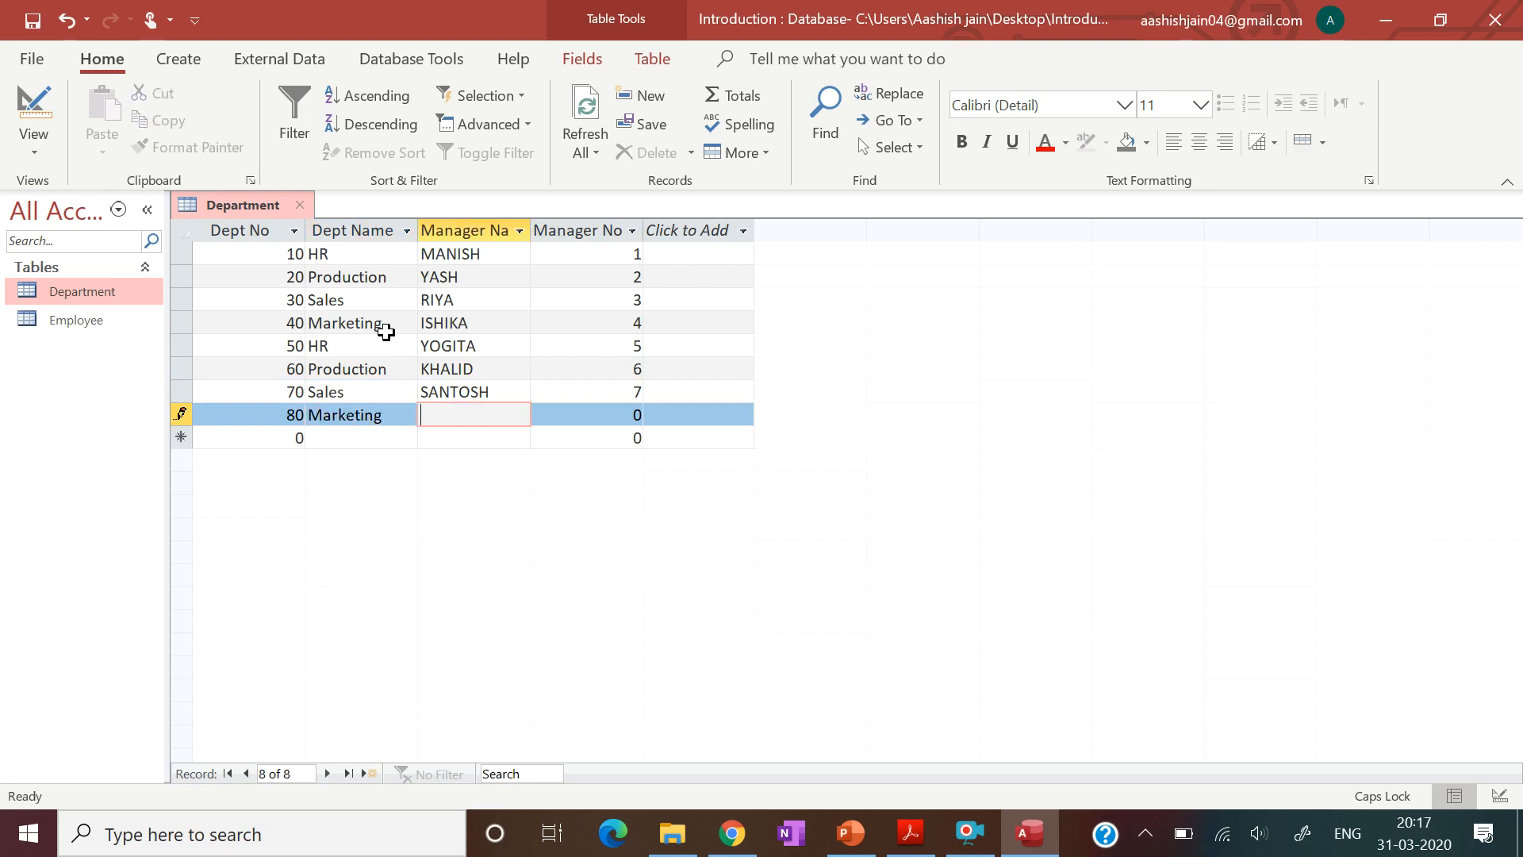
pyautogui.write('NAMAN')
pyautogui.press('Tab')
pyautogui.write('9')
pyautogui.press('BackSpace')
pyautogui.write('8')
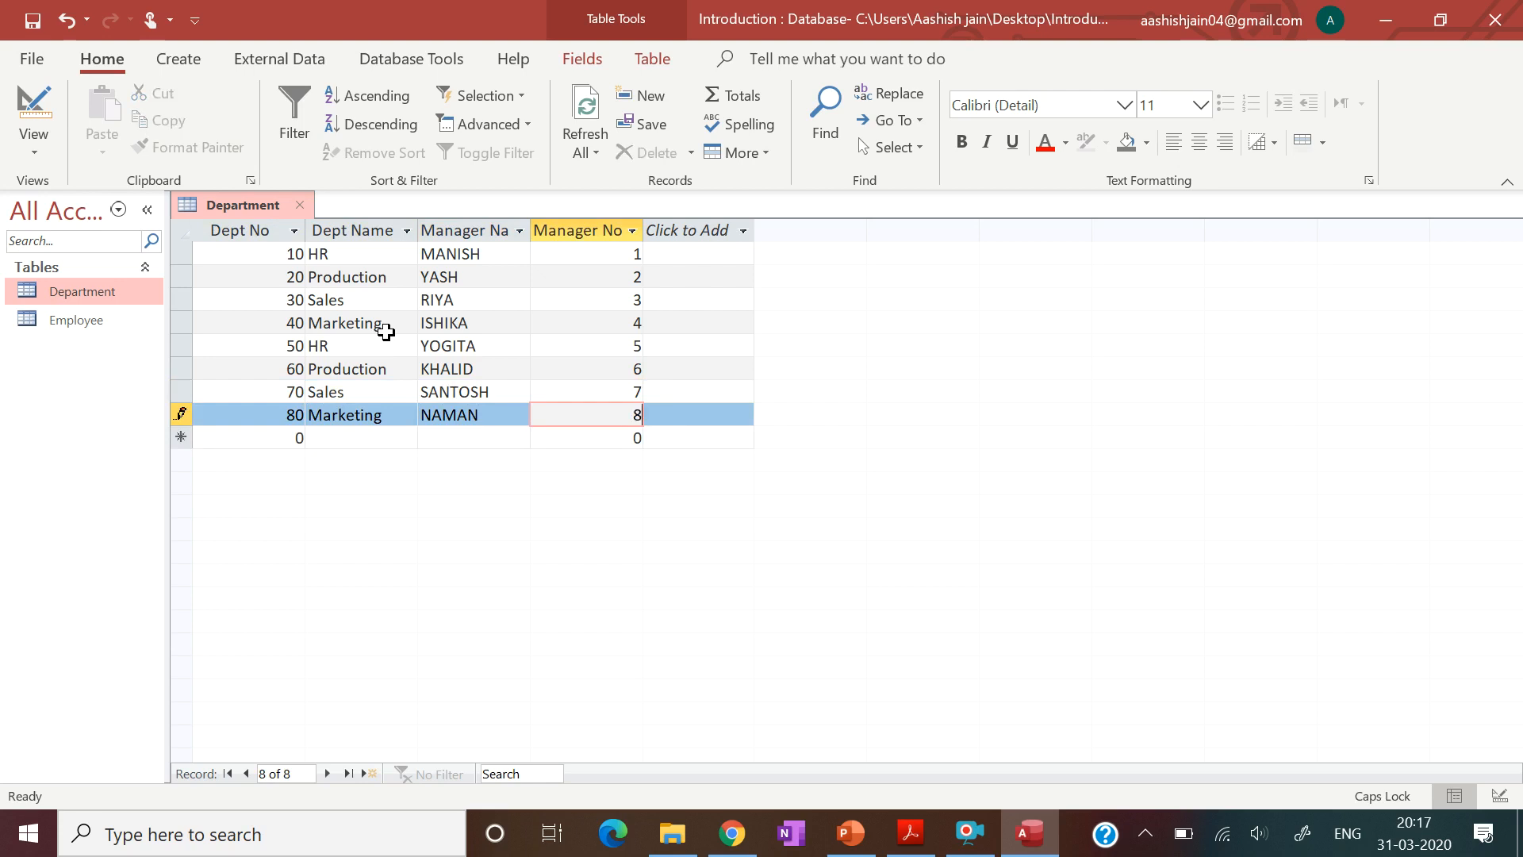
# - Add a Department record with Dept No 90, Dept Name HR, the manager's name and Manager No 9
pyautogui.press('Tab')
pyautogui.write('90')
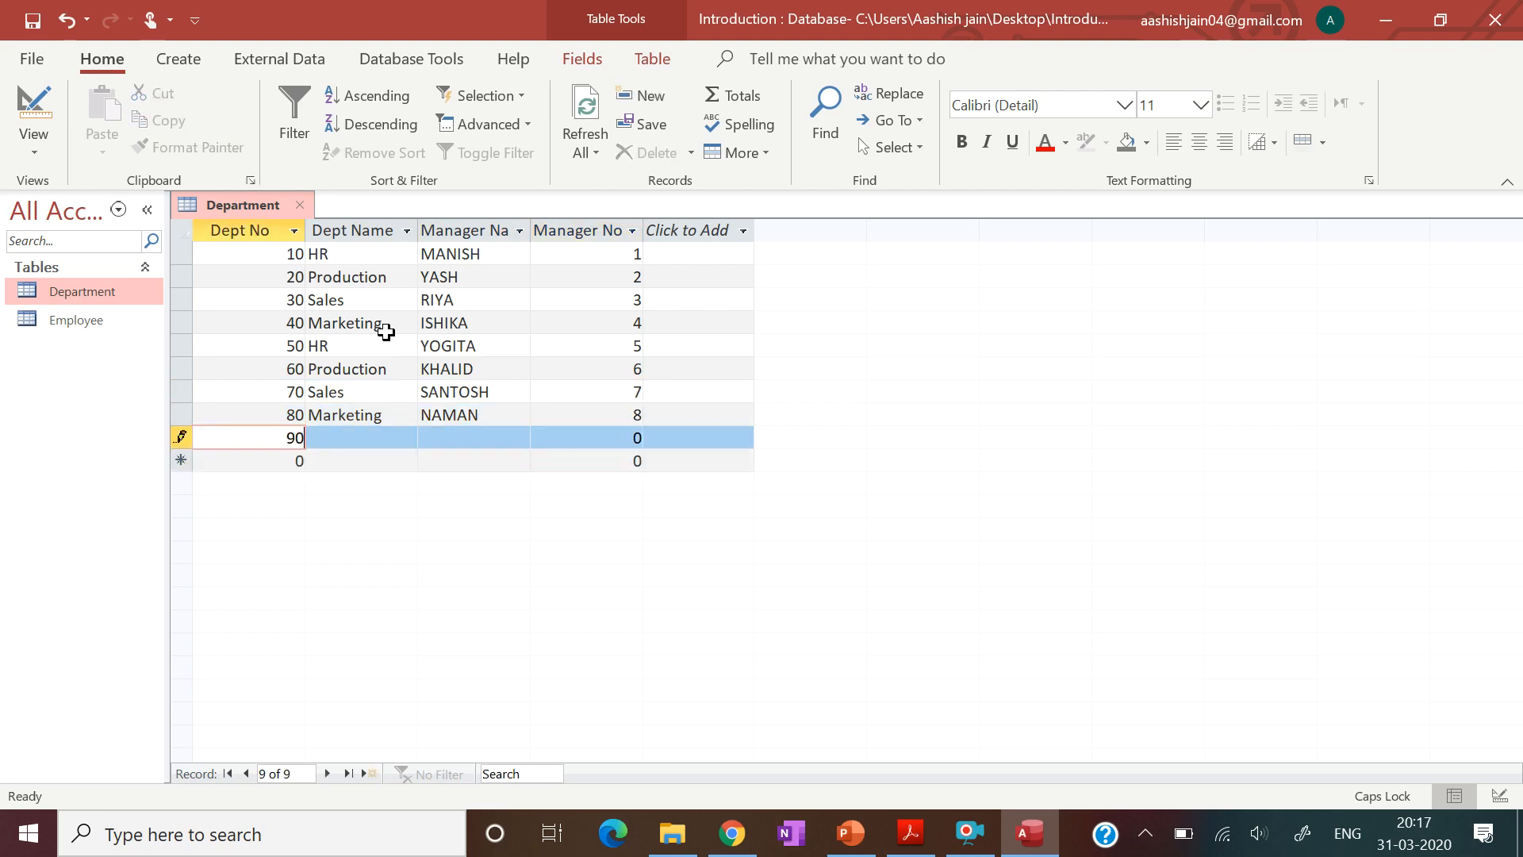
pyautogui.press('Tab')
pyautogui.write('HR')
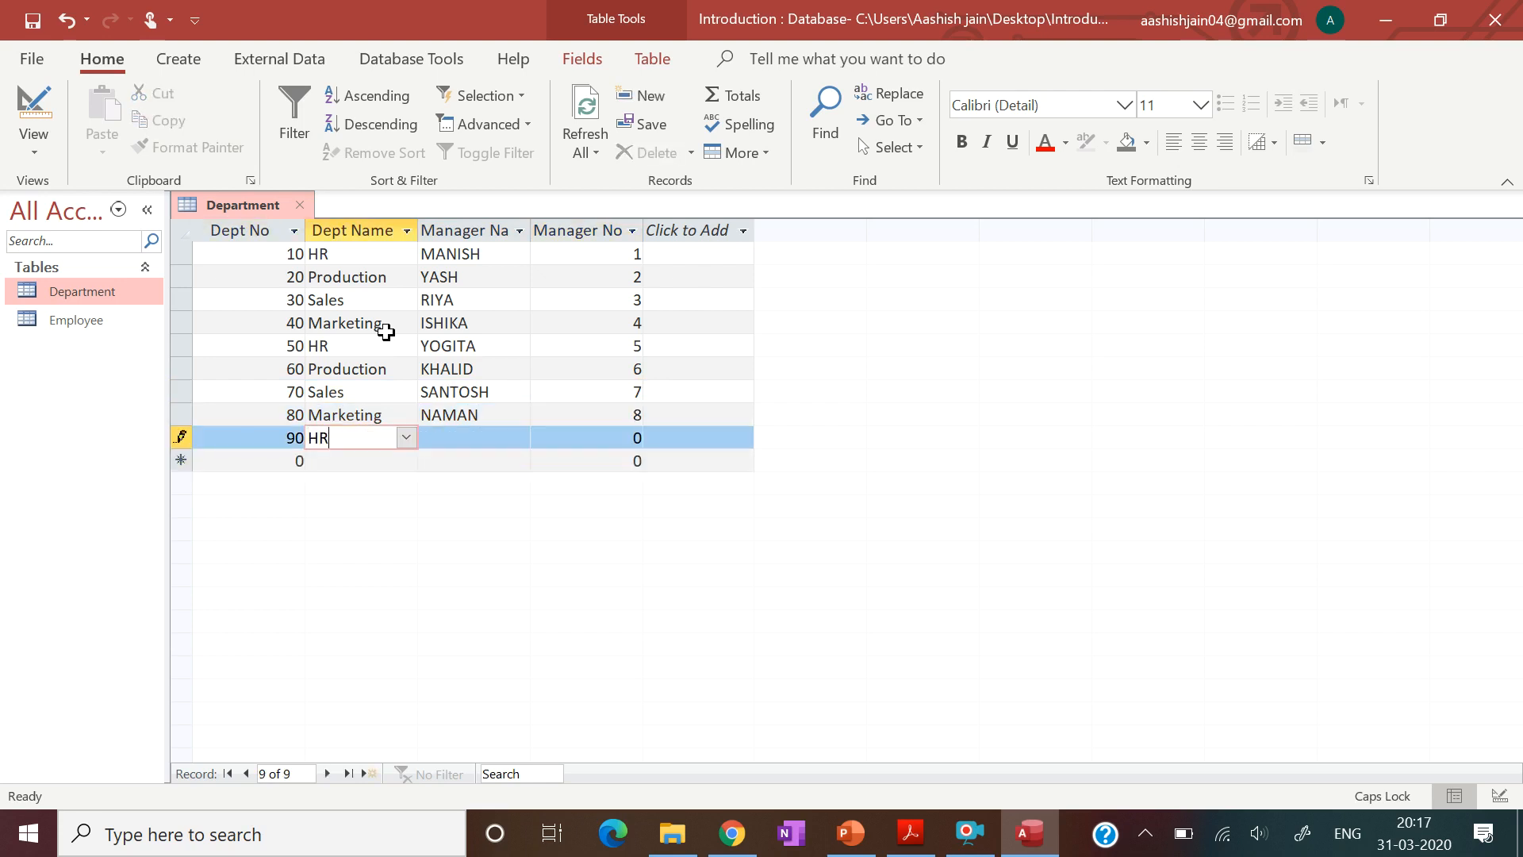
pyautogui.press('Tab')
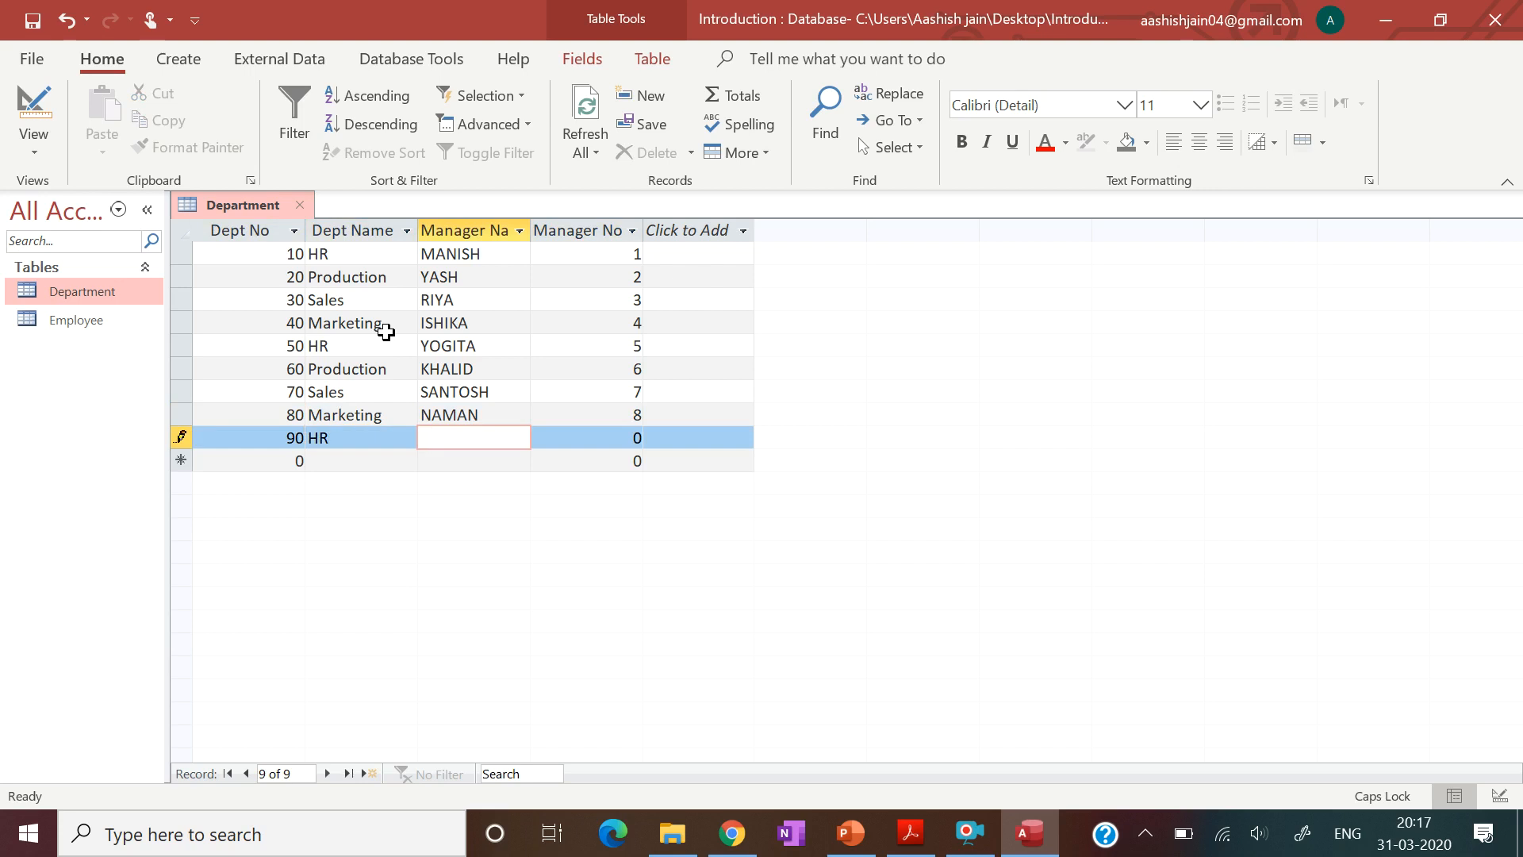
pyautogui.write('MAYANK')
pyautogui.press('Tab')
pyautogui.write('9')
# - Add a Department record with Dept No 100, Dept Name Sales, the manager's name and Manager No 10, and close the table
pyautogui.press('Tab')
pyautogui.write('100')
pyautogui.press('Tab')
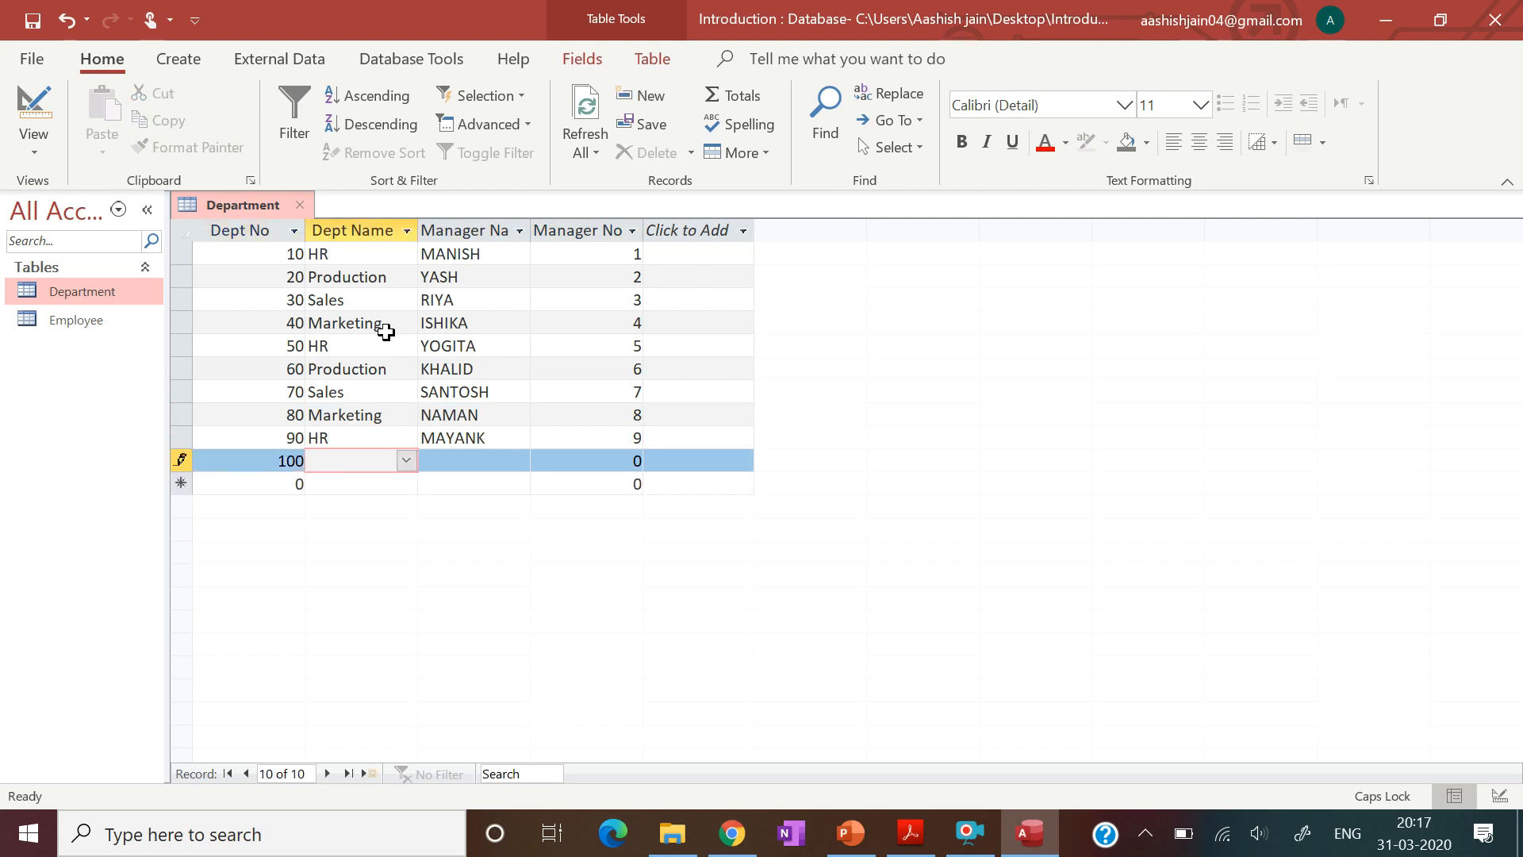
pyautogui.write('Sales')
pyautogui.press('Tab')
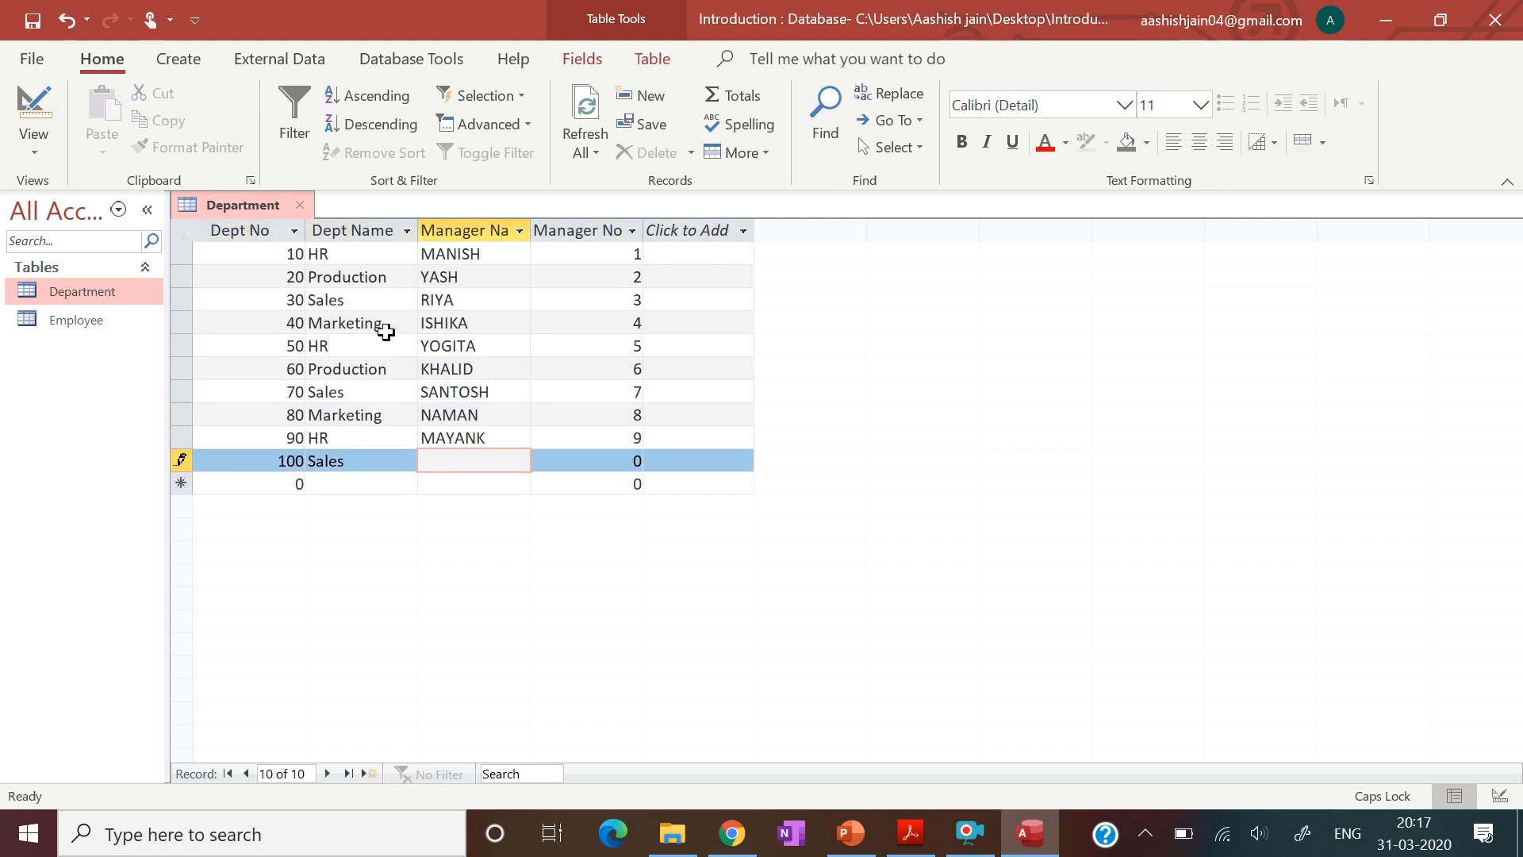
pyautogui.write('SIDDHARTH')
pyautogui.press('Tab')
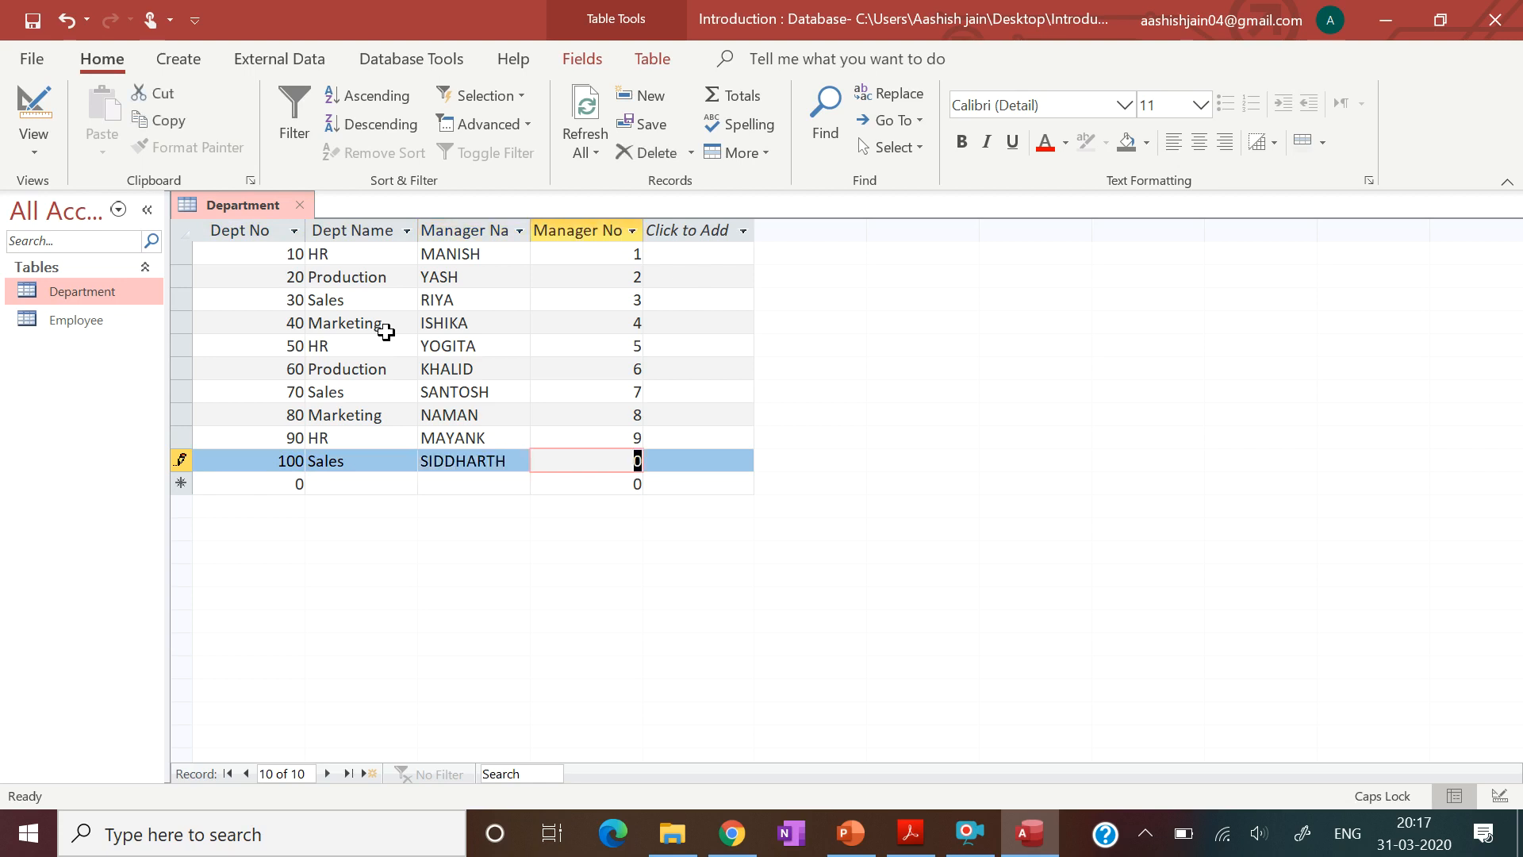
pyautogui.write('10')
pyautogui.press('Tab')
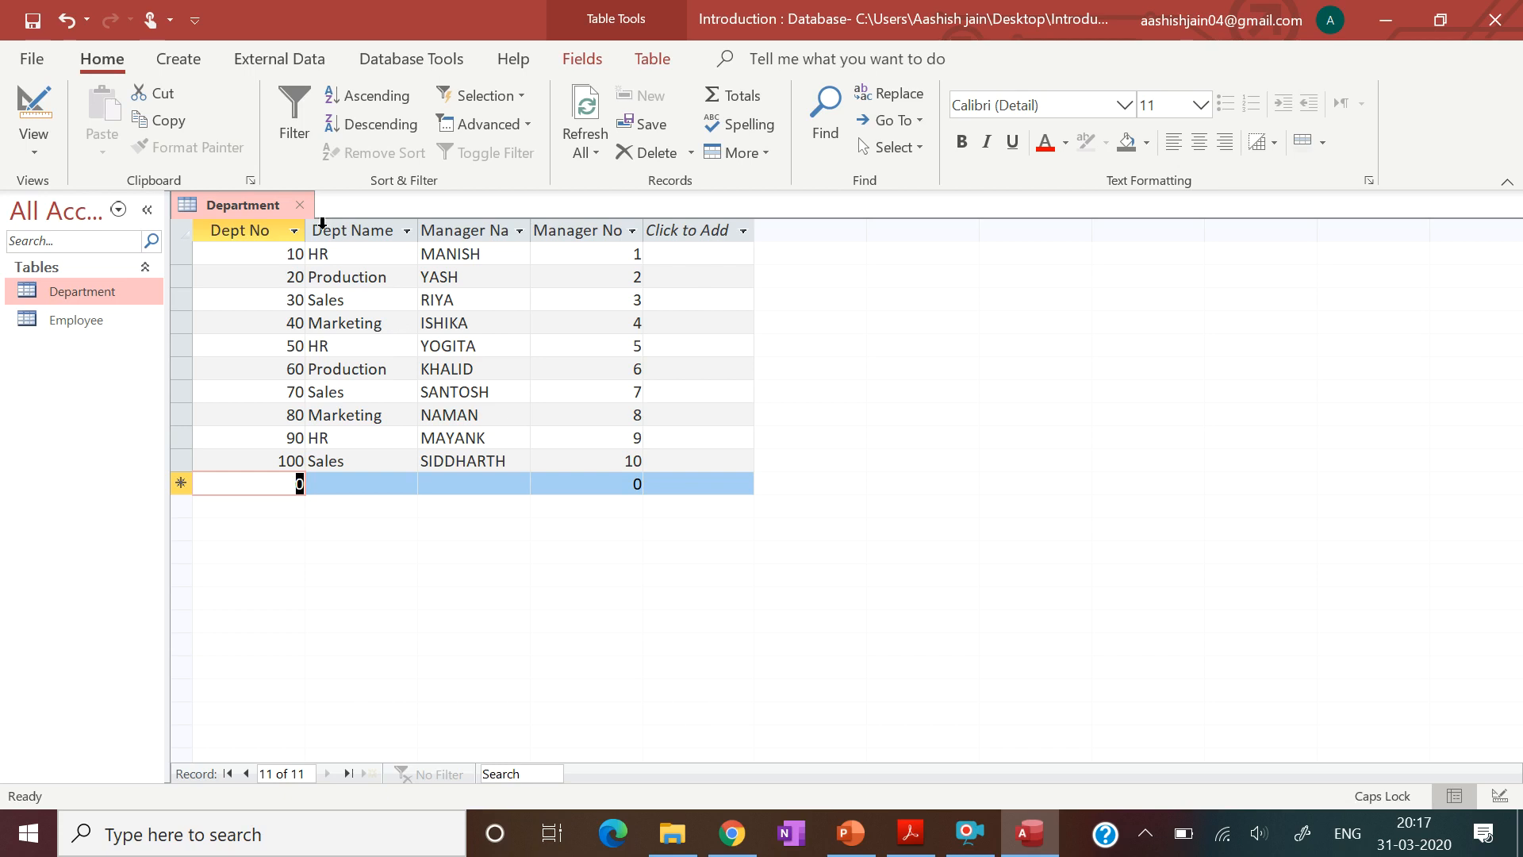
pyautogui.click(301, 205)
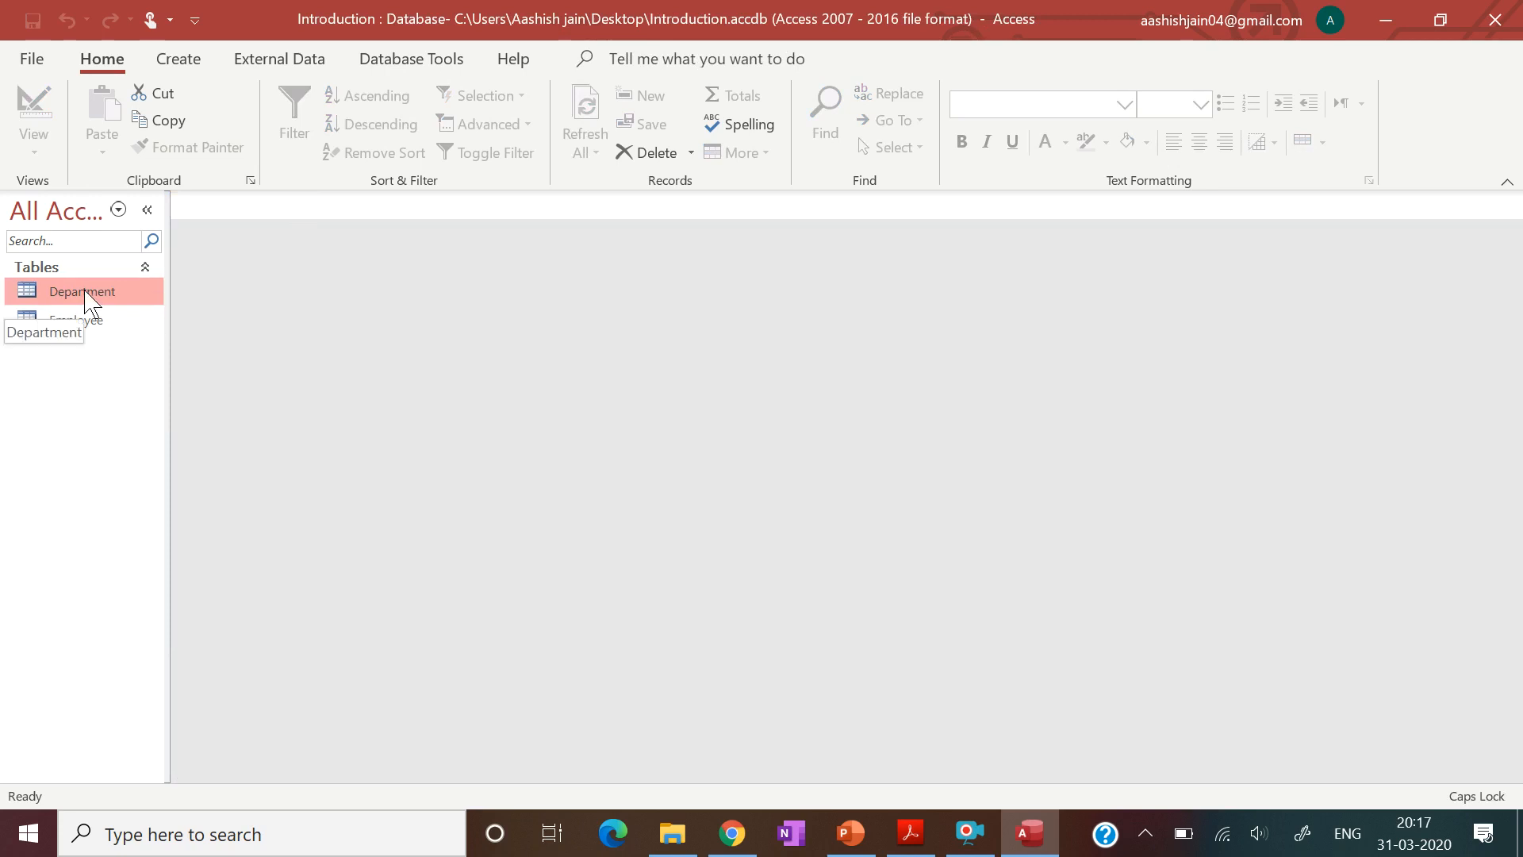
# - Open the Employee and Department tables to review their records, and close both
pyautogui.doubleClick(87, 325)
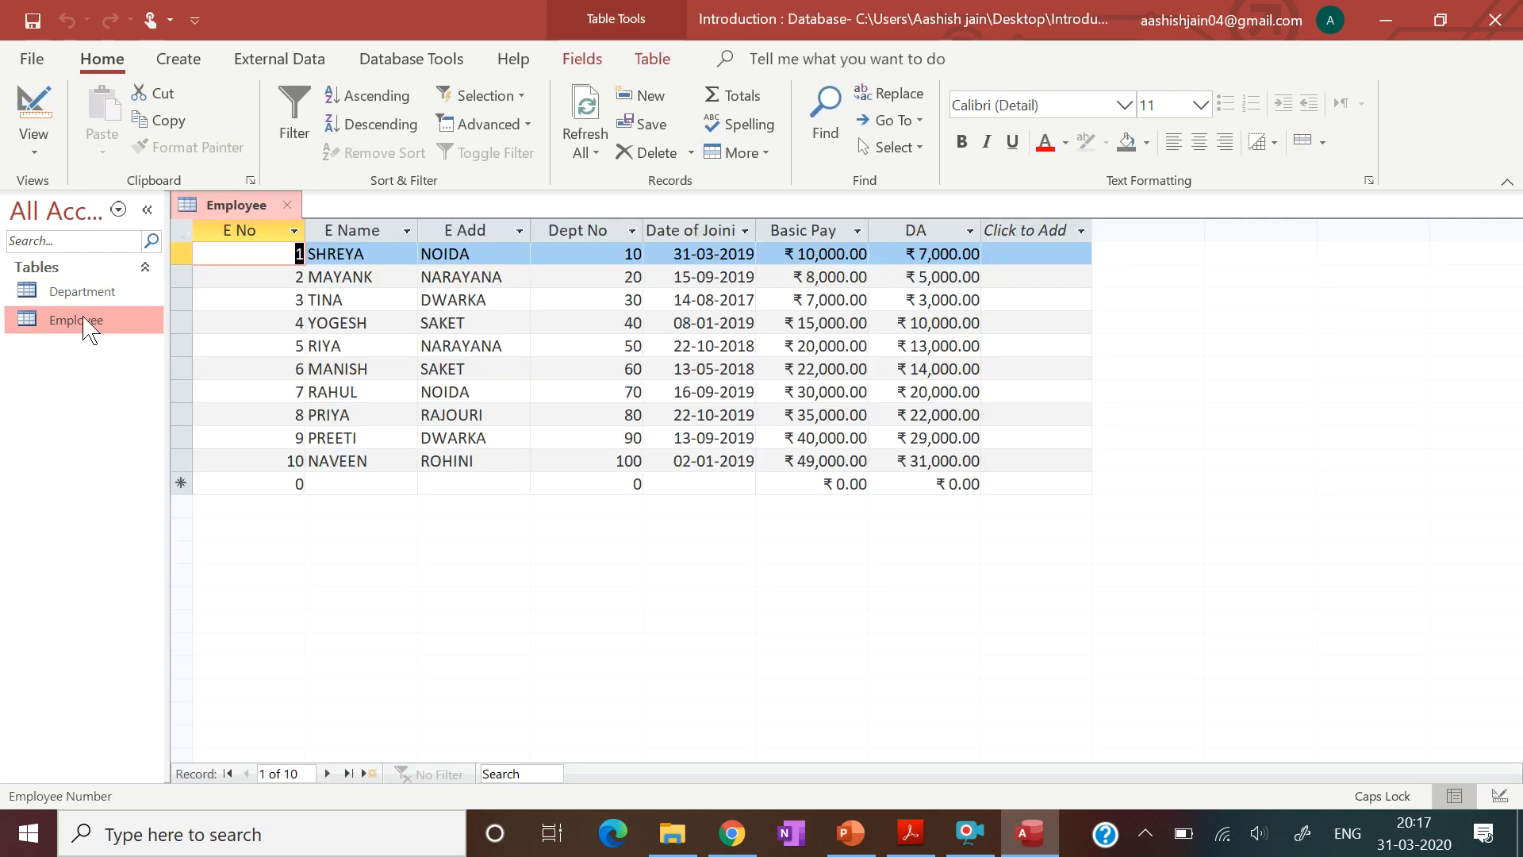
pyautogui.doubleClick(95, 295)
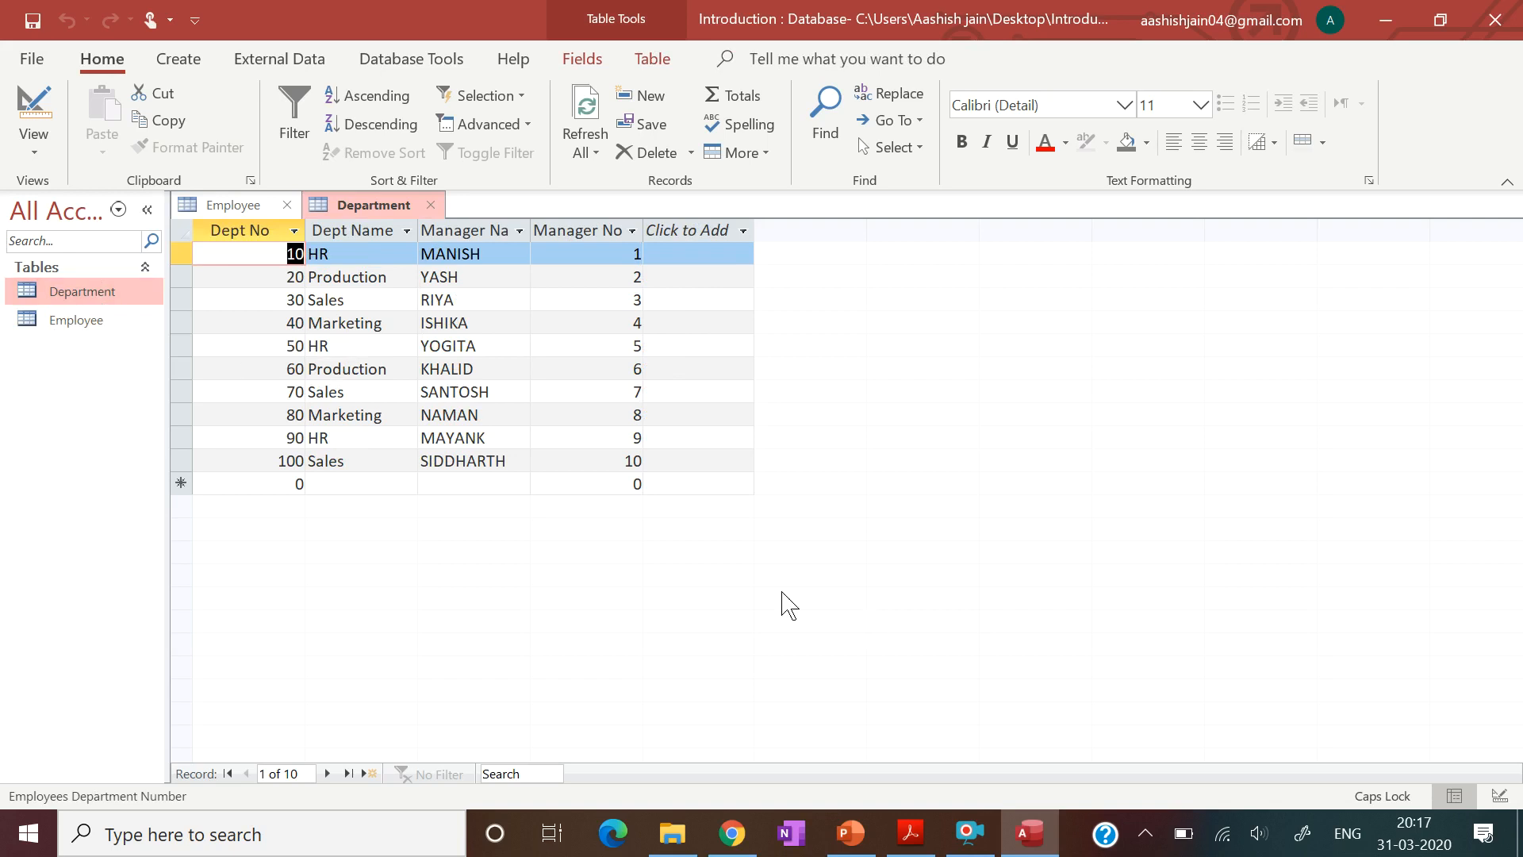
pyautogui.click(287, 205)
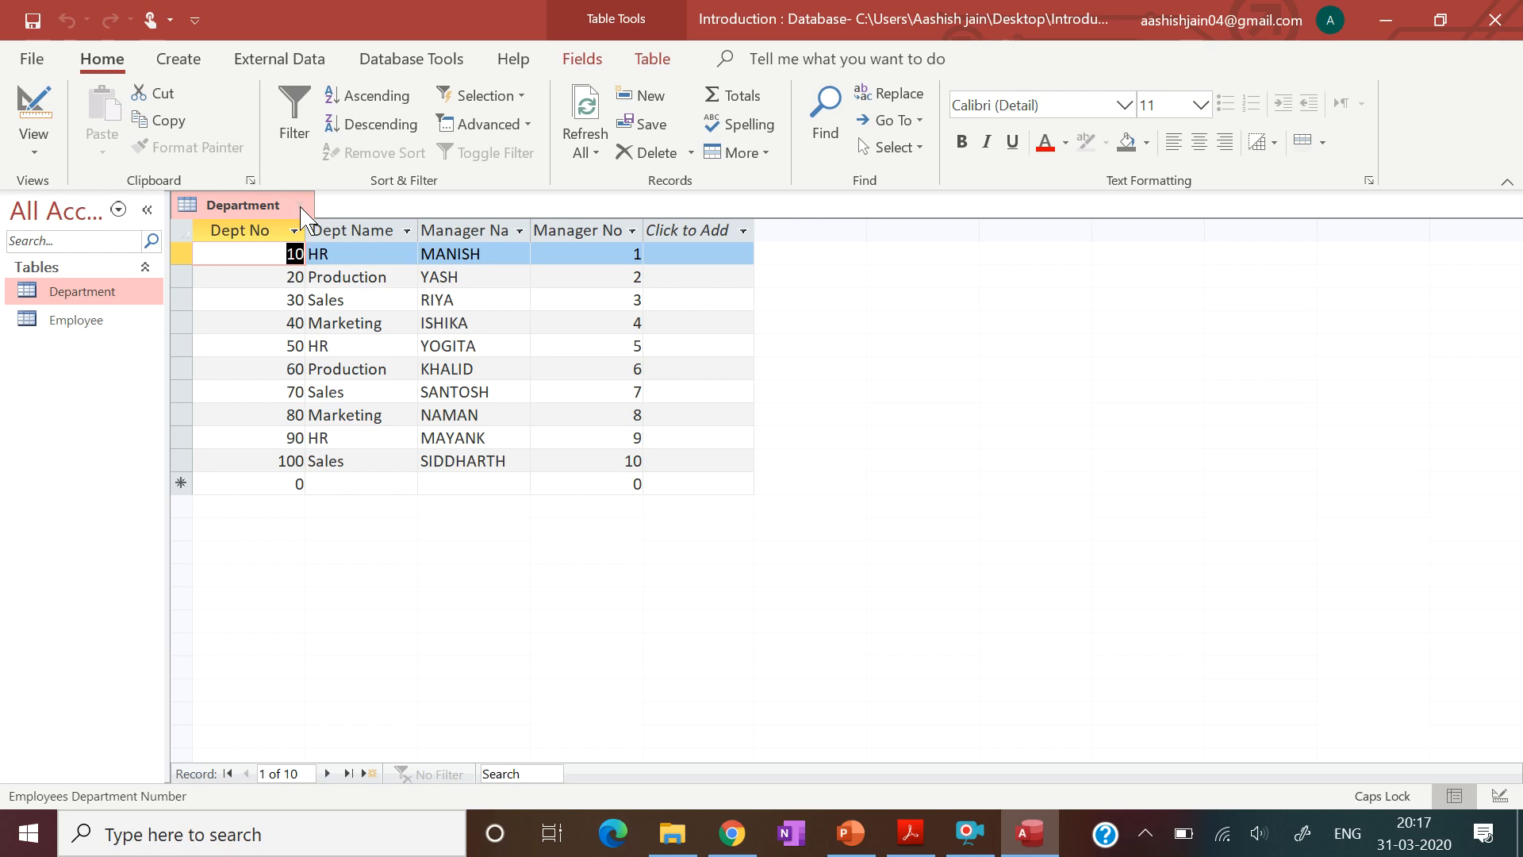
pyautogui.click(302, 206)
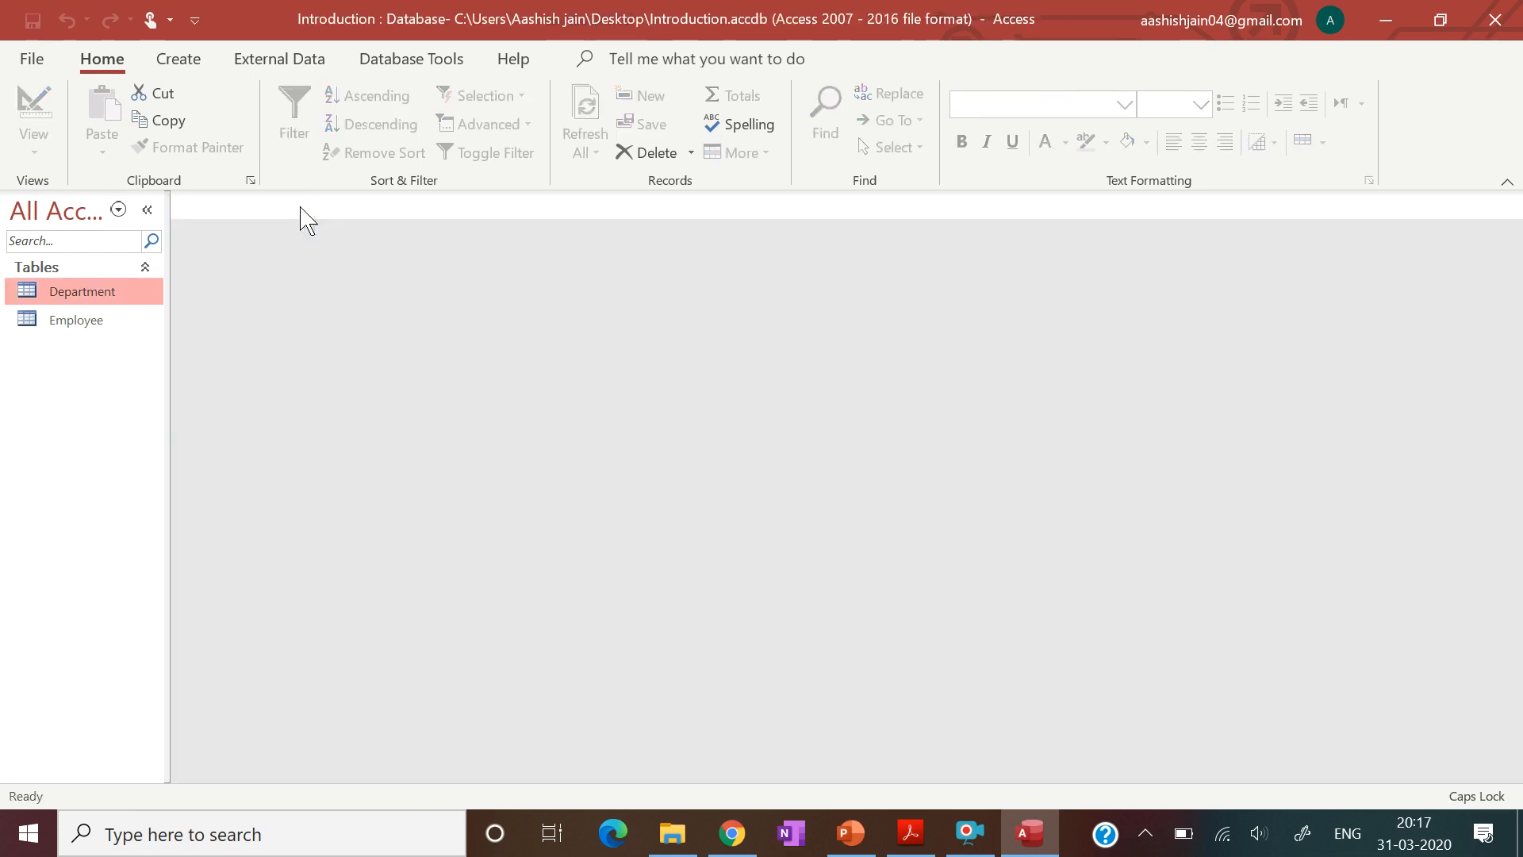
# - Add the Department and Employee tables to the database's relationships layout, with Employee set slightly farther from Department
pyautogui.click(412, 64)
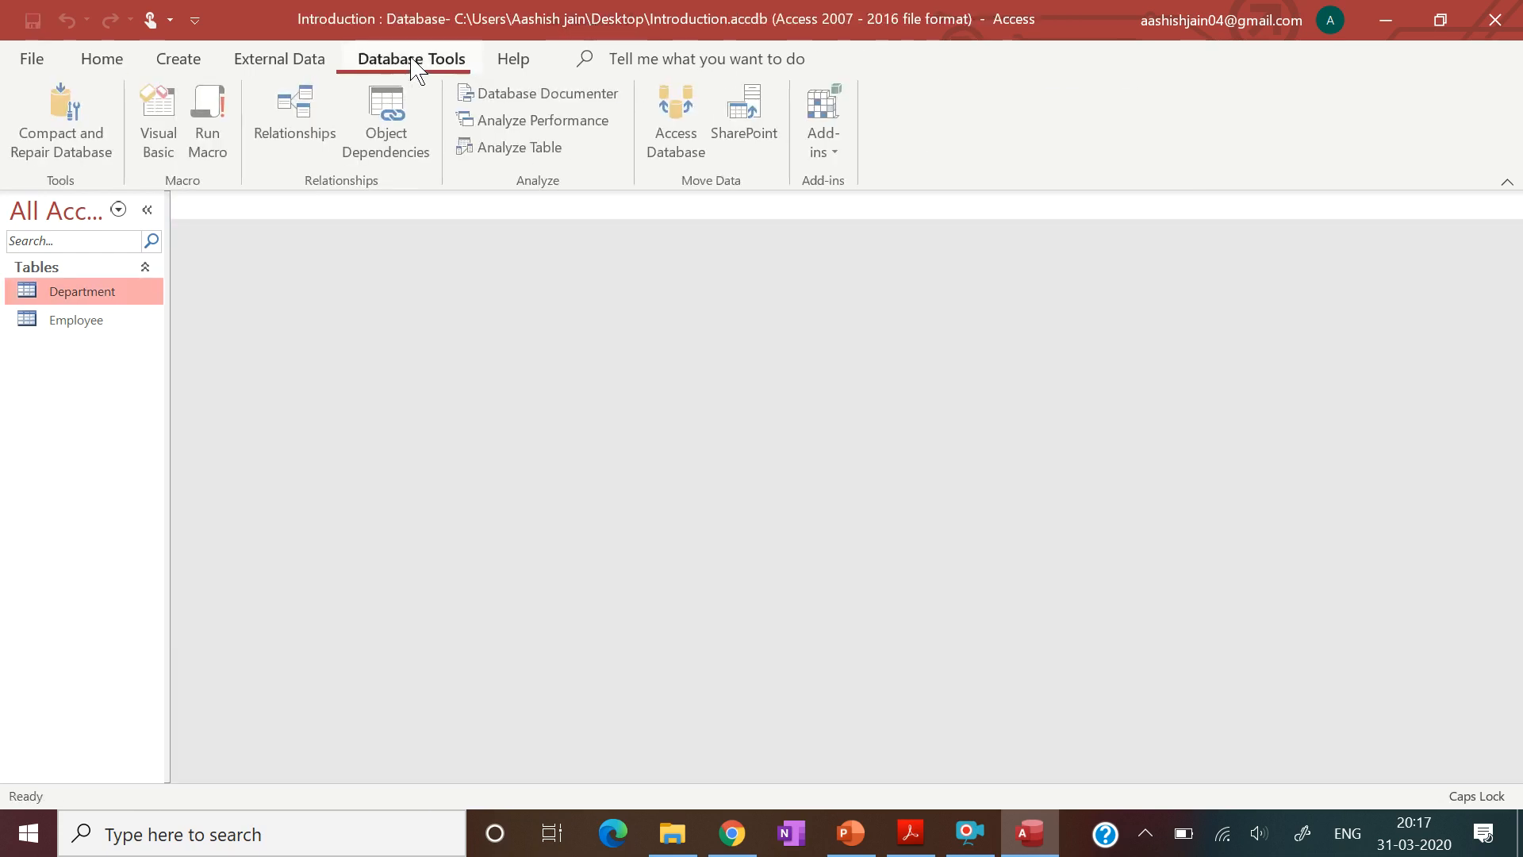
pyautogui.click(306, 127)
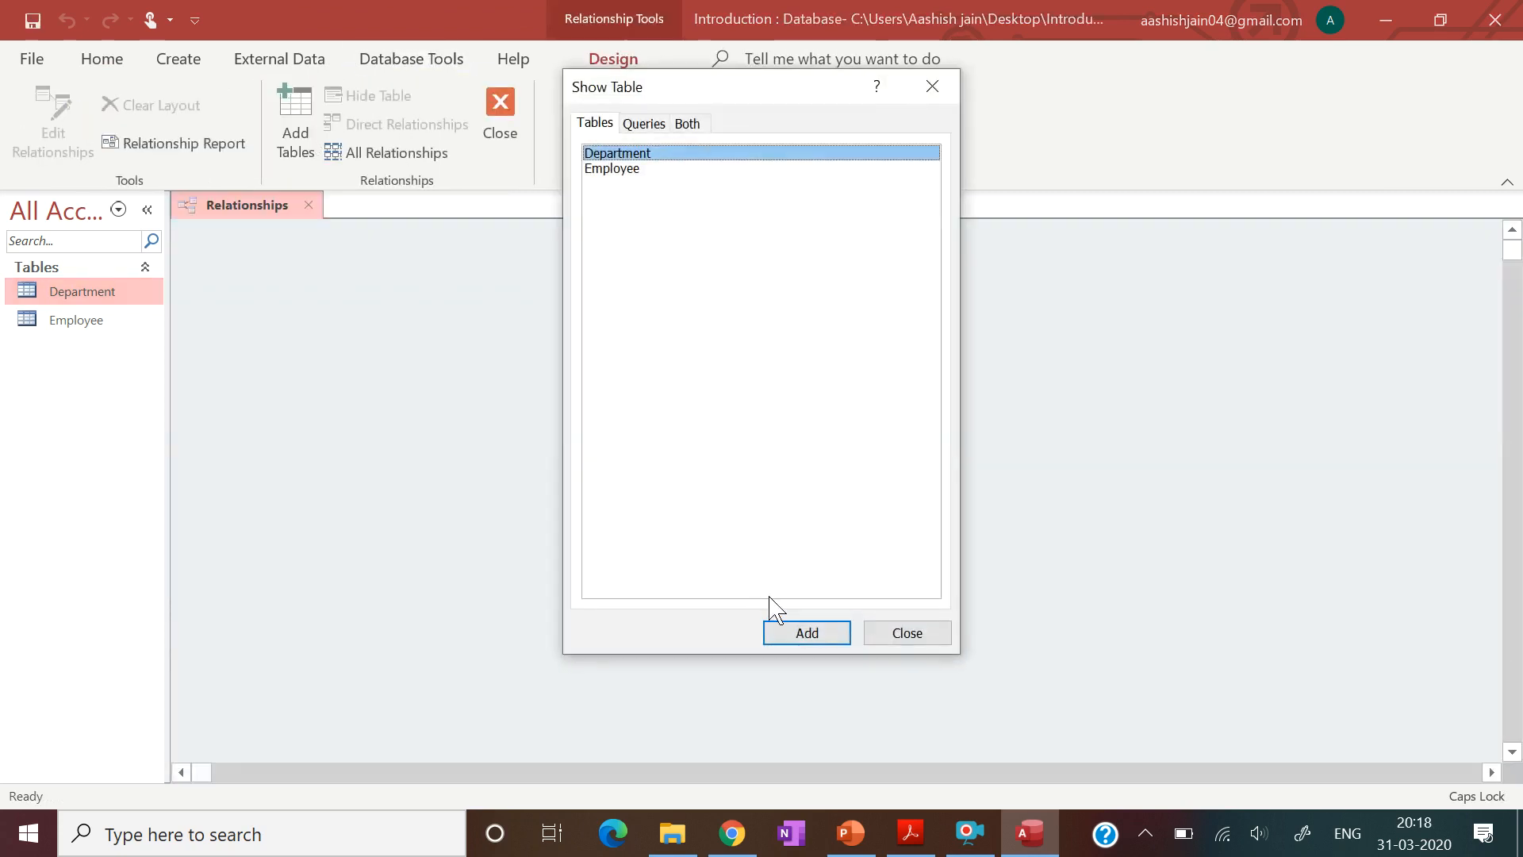
pyautogui.click(796, 632)
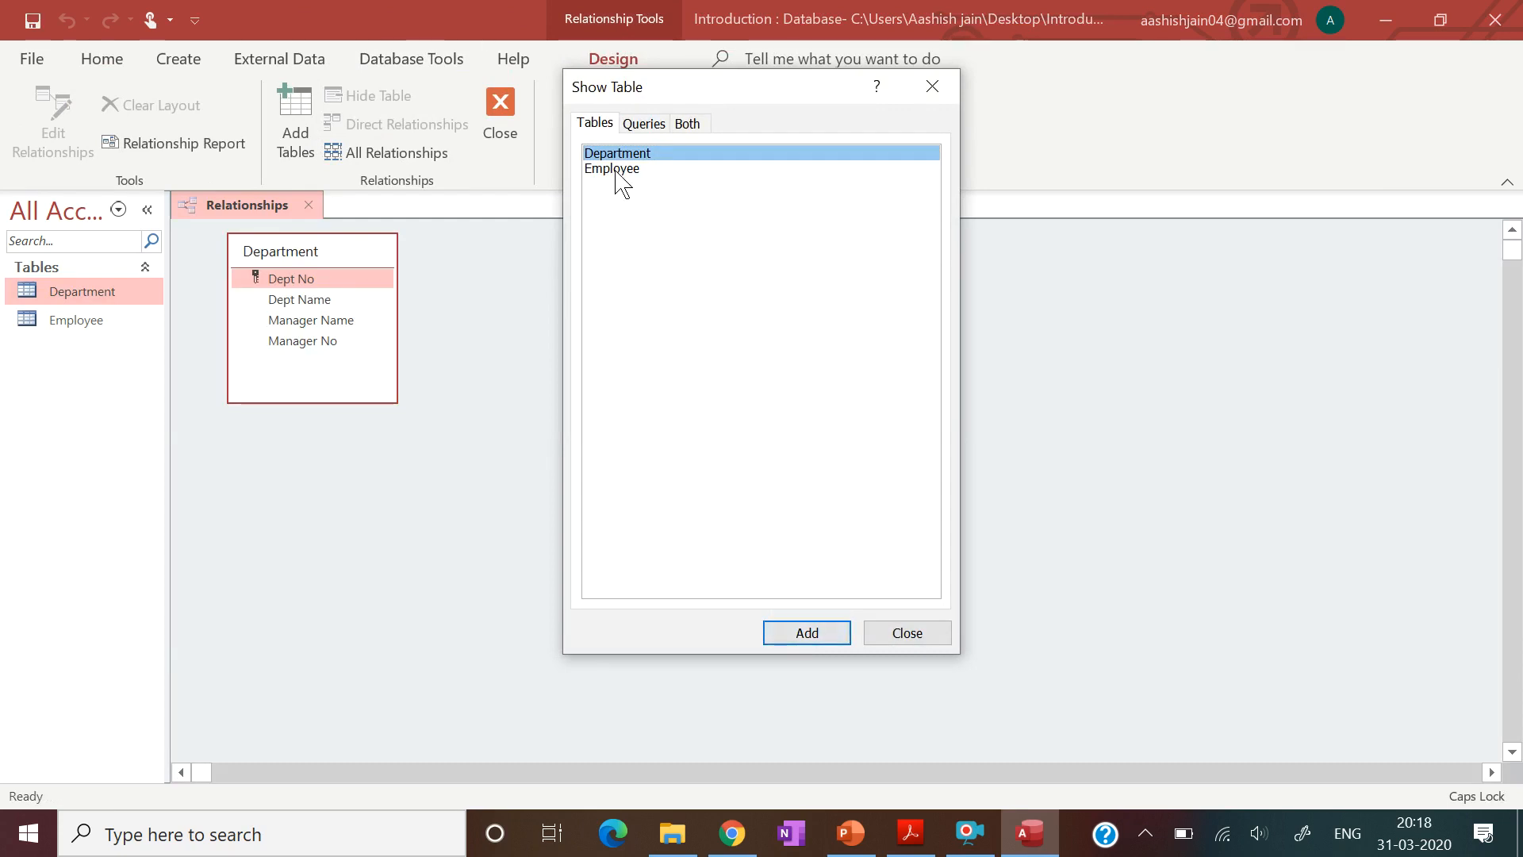
pyautogui.click(615, 169)
pyautogui.click(810, 634)
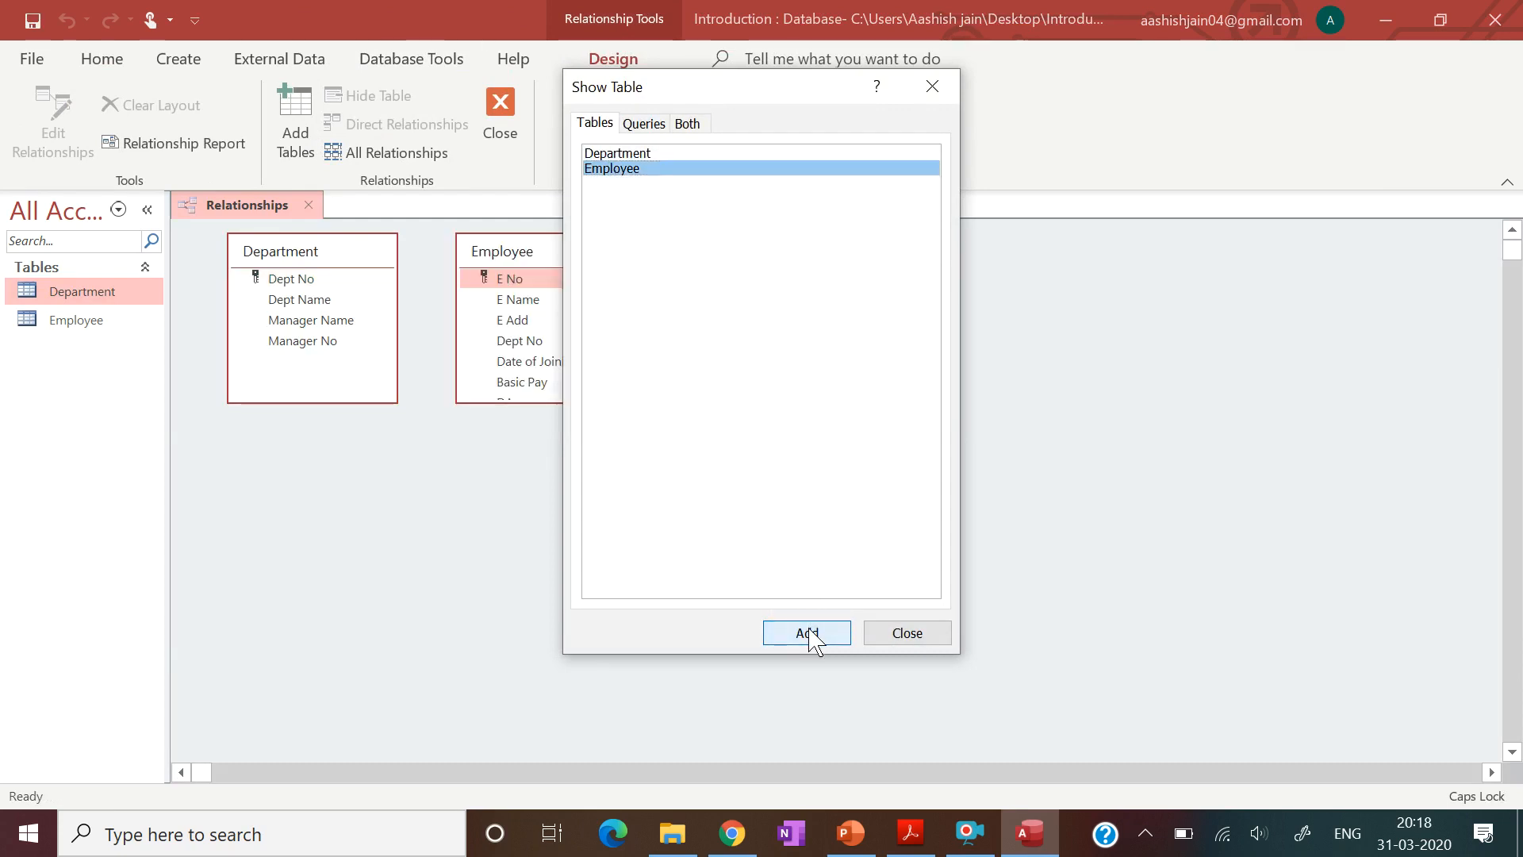
pyautogui.click(903, 643)
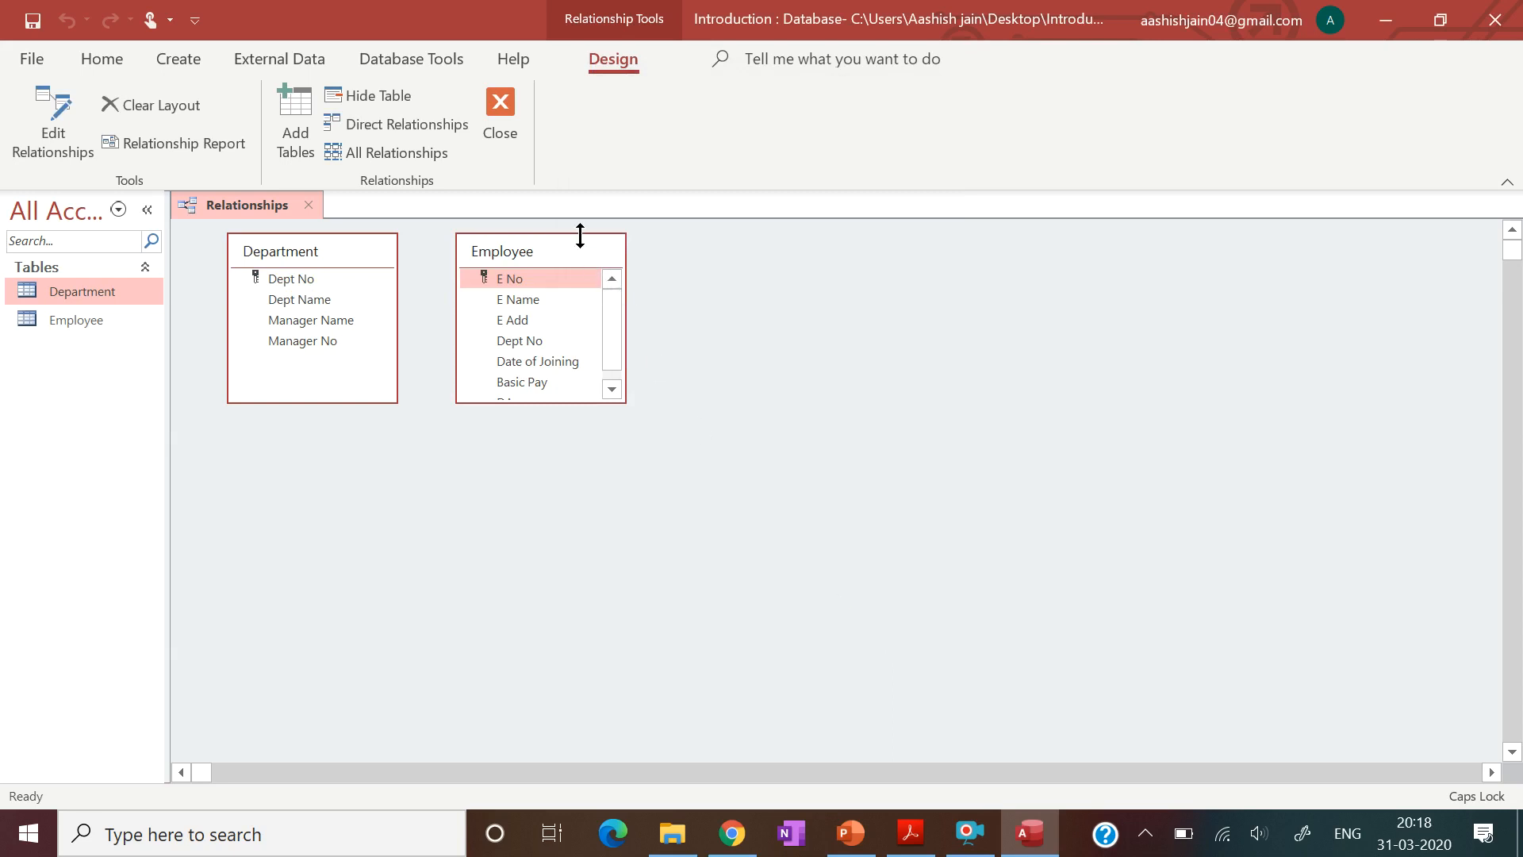
pyautogui.moveTo(582, 249)
pyautogui.mouseDown()
pyautogui.moveTo(612, 246)
pyautogui.moveTo(592, 248)
pyautogui.mouseUp()
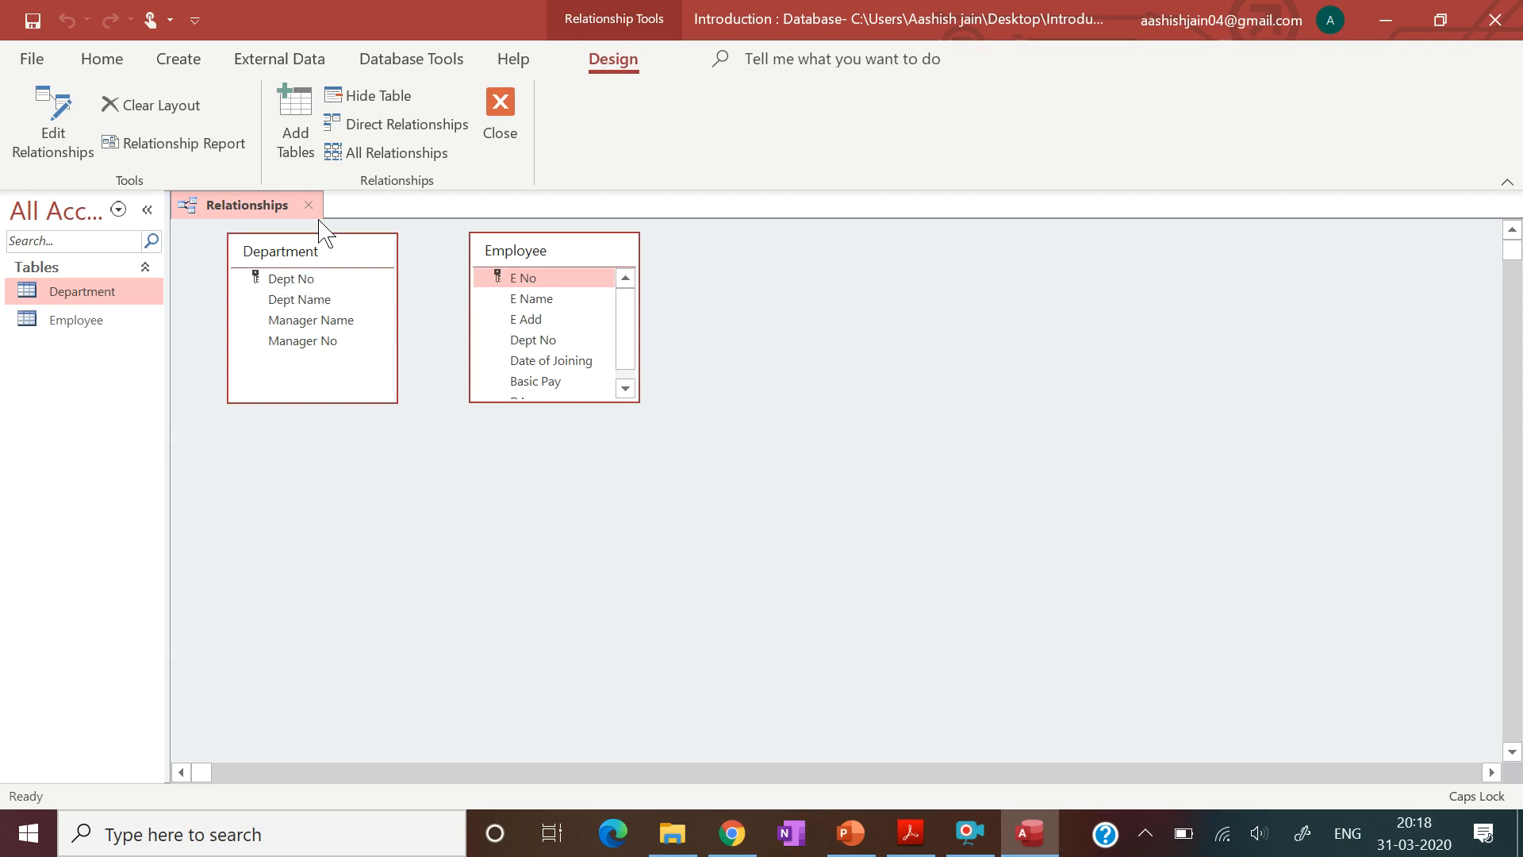
# - Create a relationship from Dept No in Department to Dept No in Employee with referential integrity enforced
pyautogui.click(528, 279)
pyautogui.moveTo(303, 282); pyautogui.dragTo(518, 340)
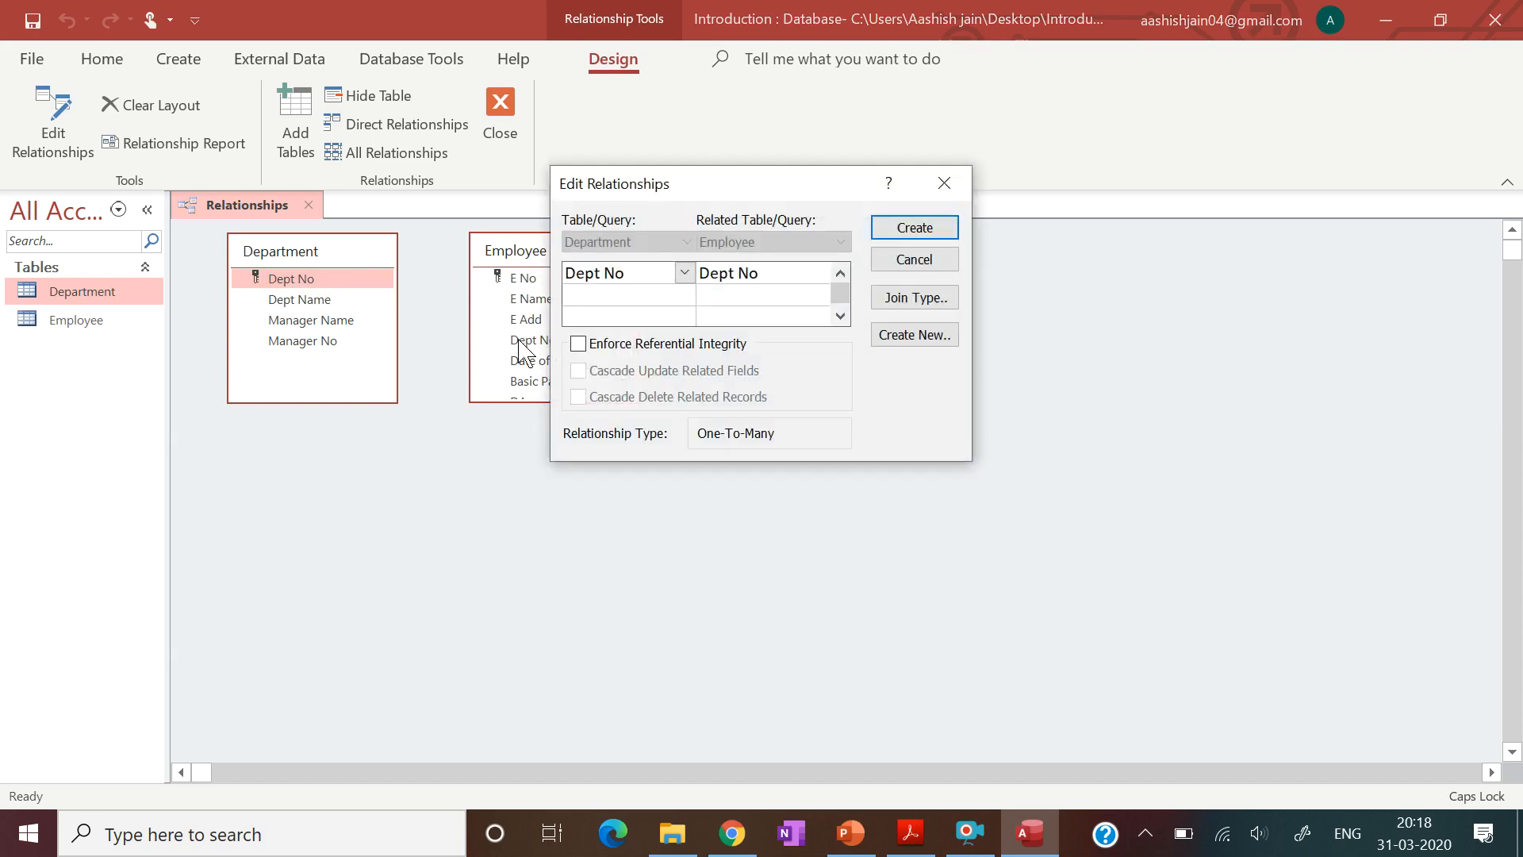
pyautogui.click(577, 344)
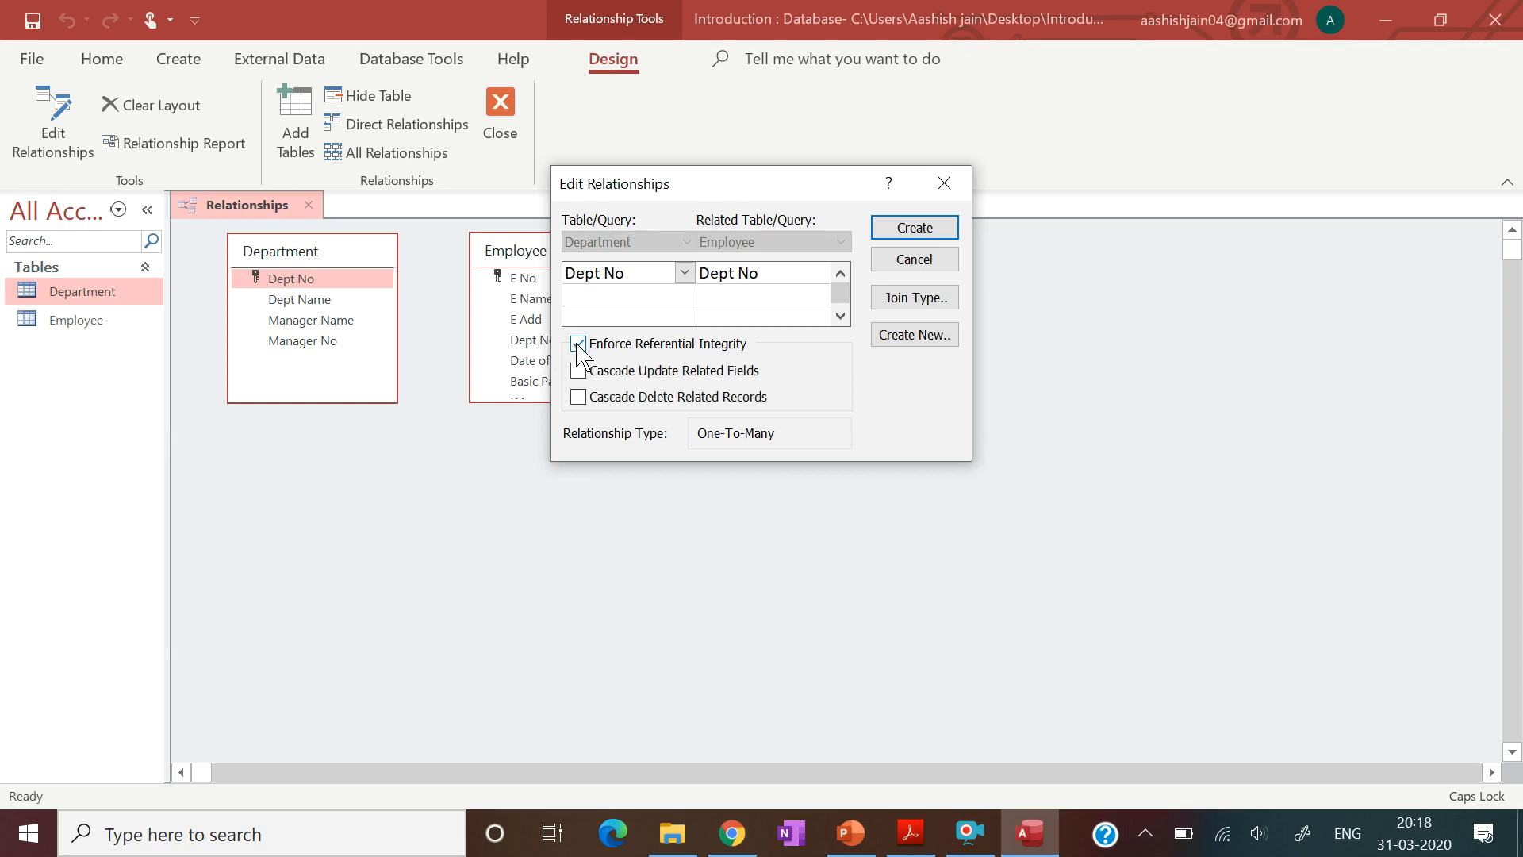
pyautogui.click(909, 230)
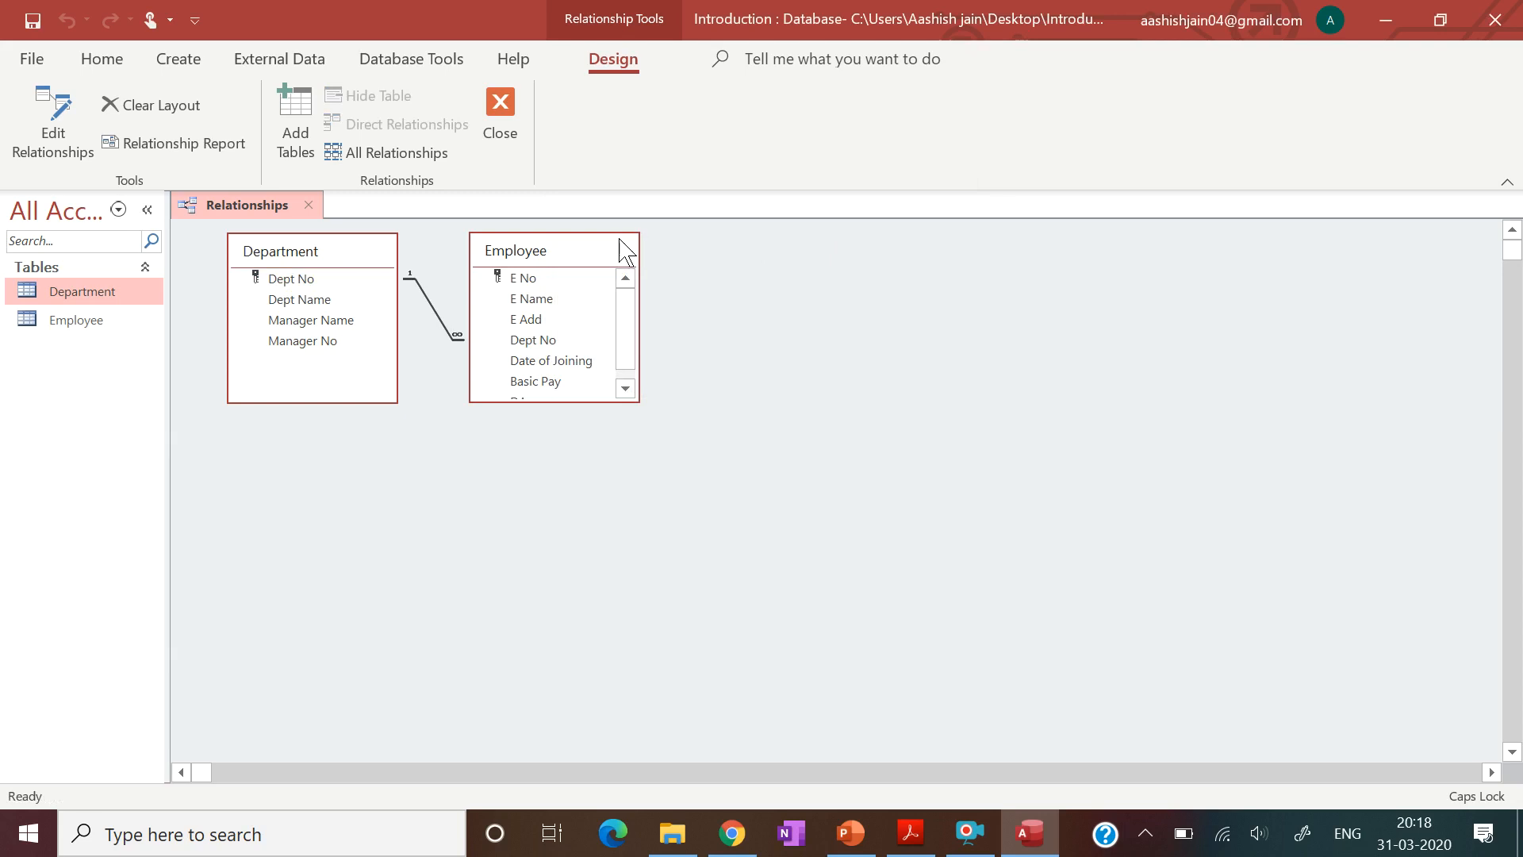
# - Reposition the Employee table in the relationships layout so it sits lower than the Department table, beside it
pyautogui.moveTo(612, 248); pyautogui.dragTo(700, 302)
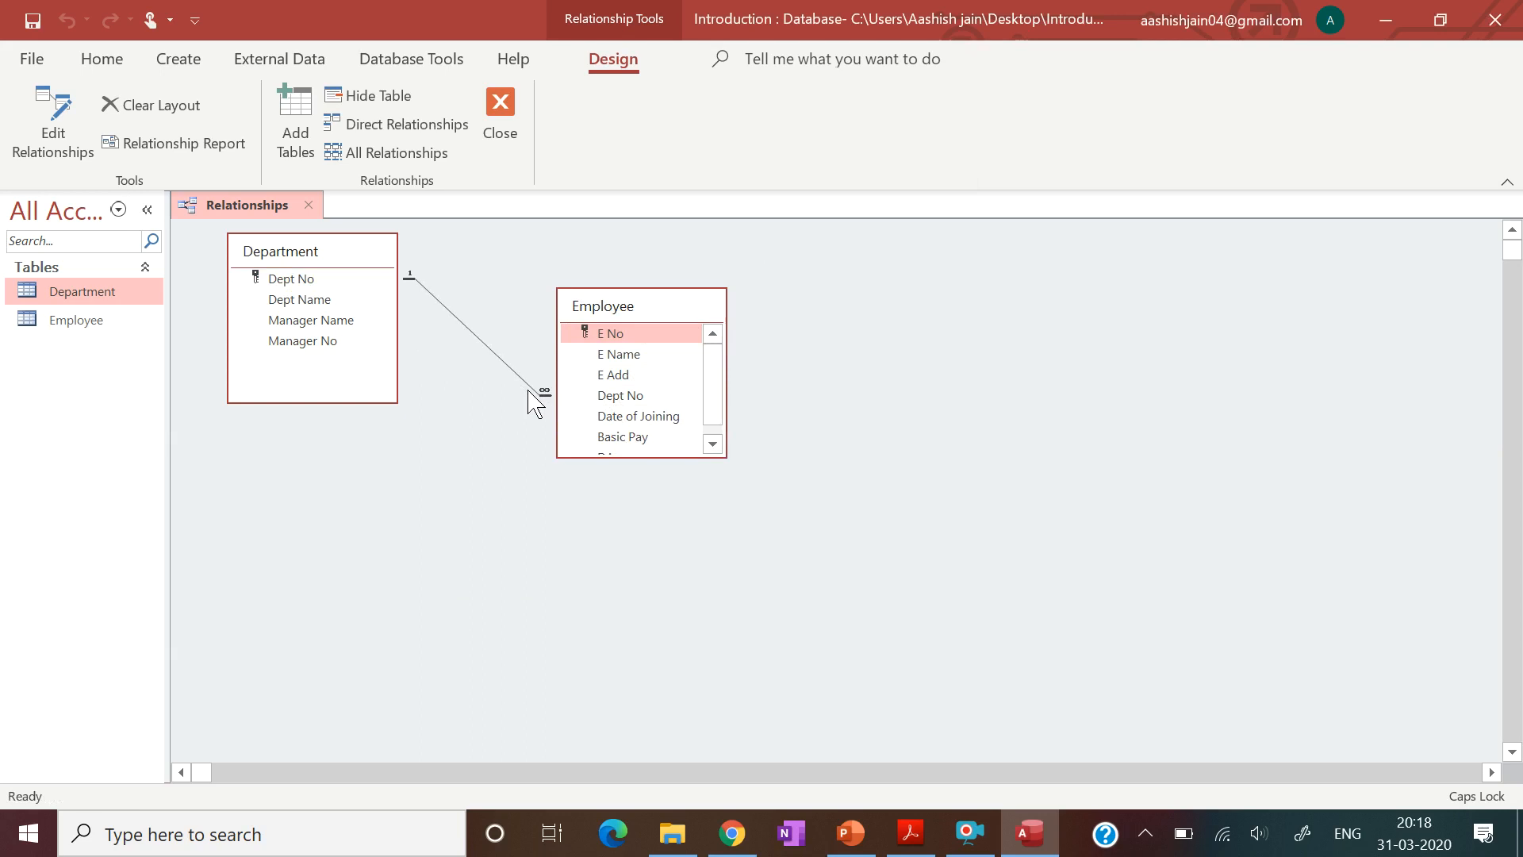
pyautogui.moveTo(670, 312); pyautogui.dragTo(673, 296)
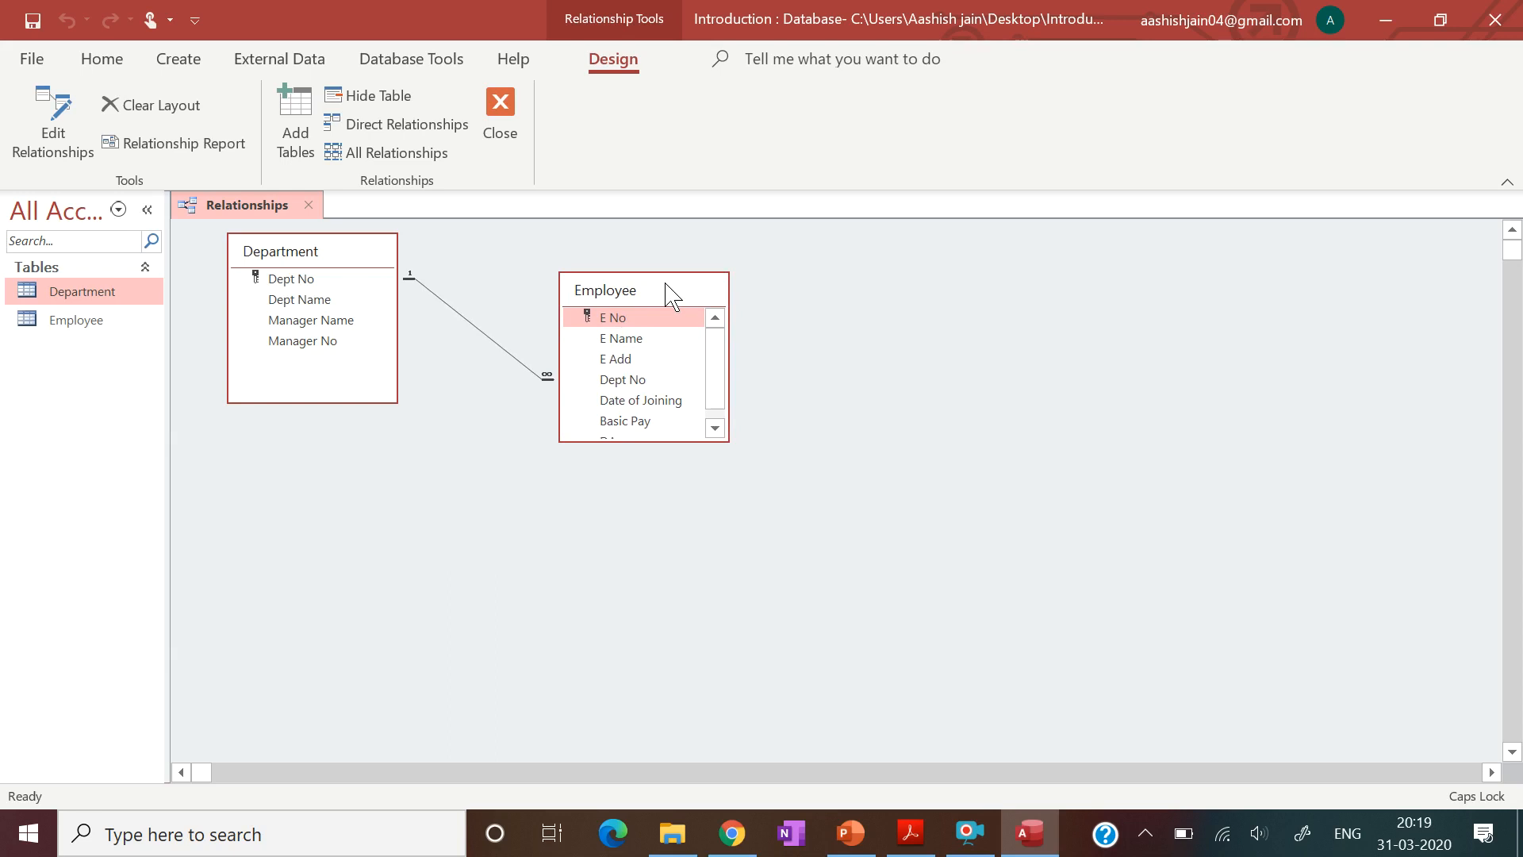
pyautogui.moveTo(673, 298); pyautogui.dragTo(583, 339)
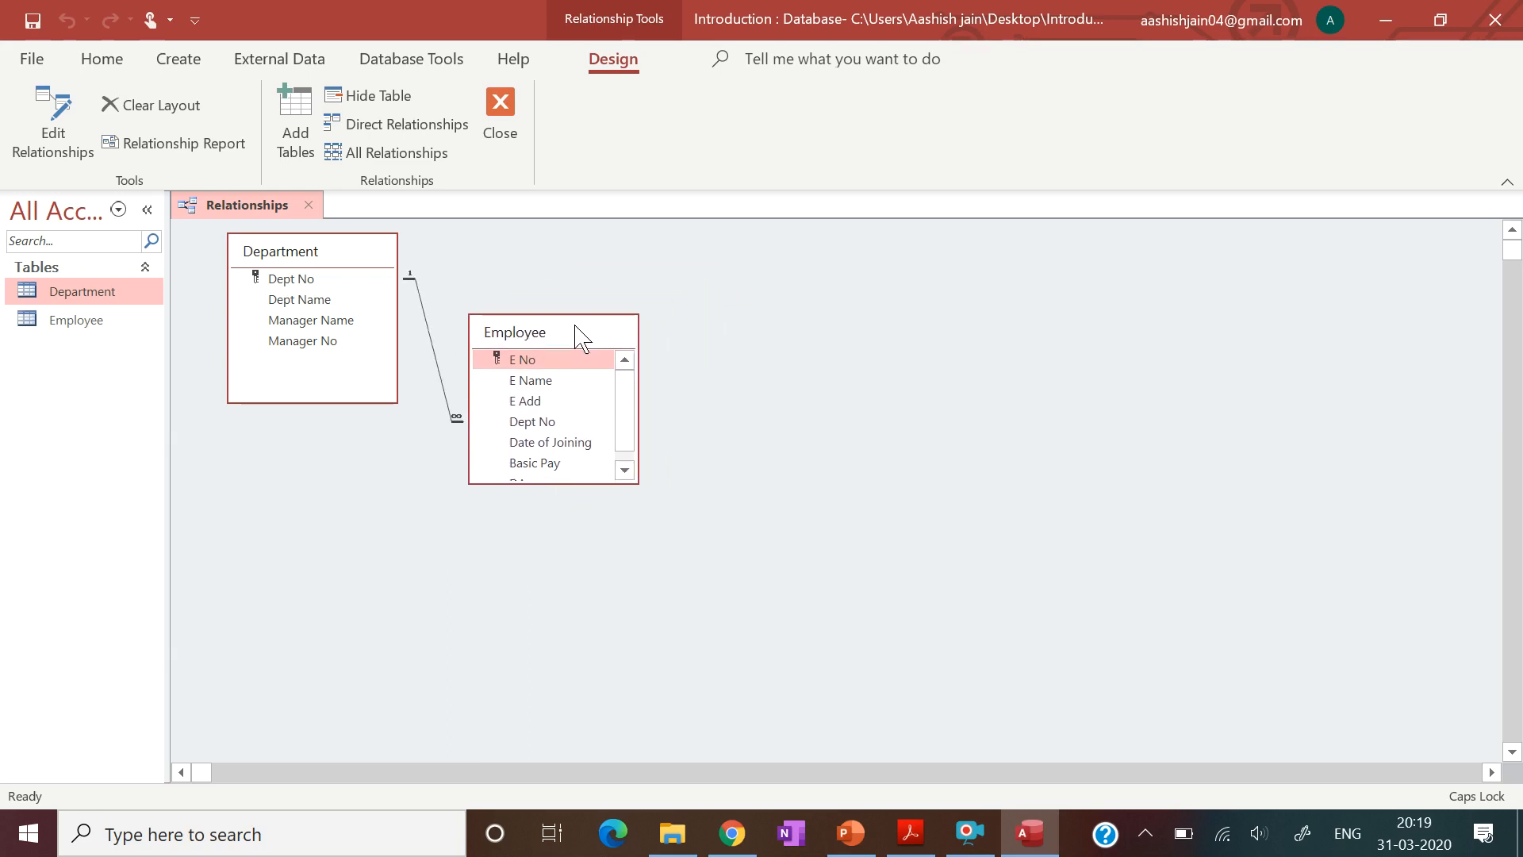